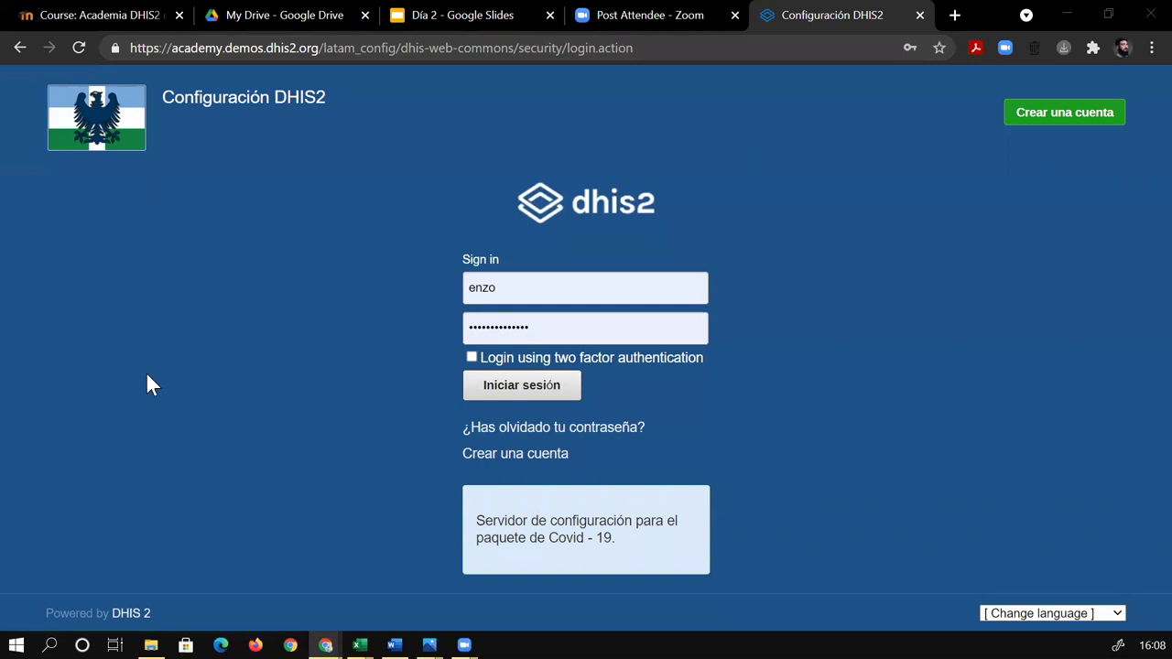
# Log in to the DHIS2 configuration server with the saved credentials after briefly viewing account creation.
pyautogui.click(211, 47)
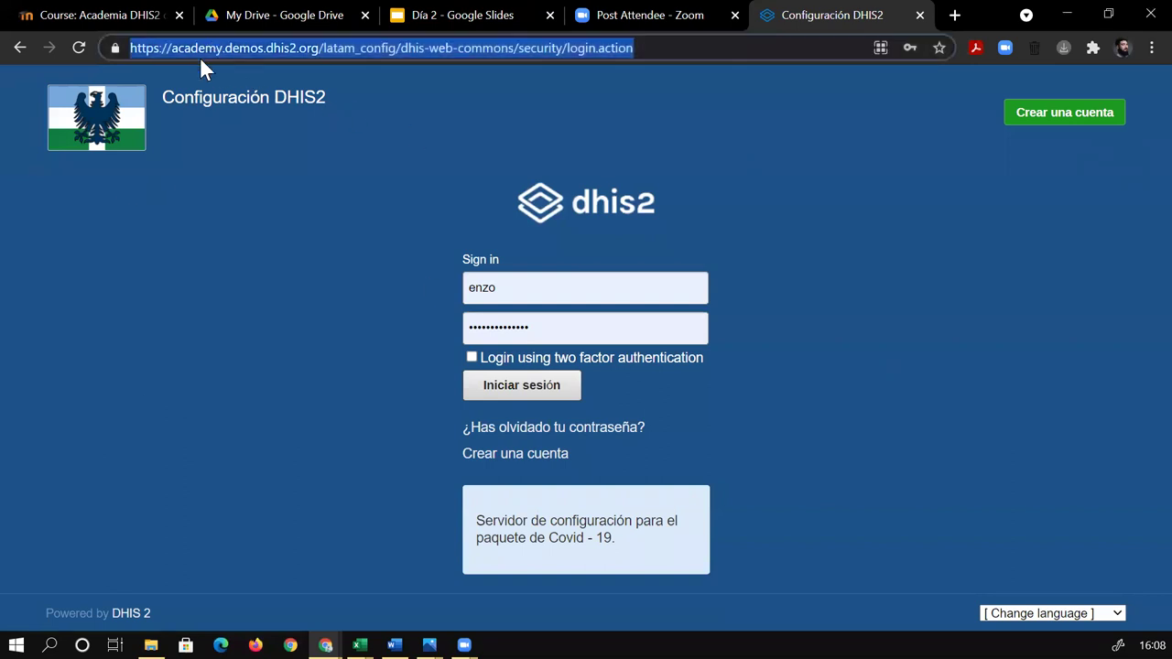
pyautogui.click(1089, 117)
pyautogui.click(19, 50)
pyautogui.click(562, 385)
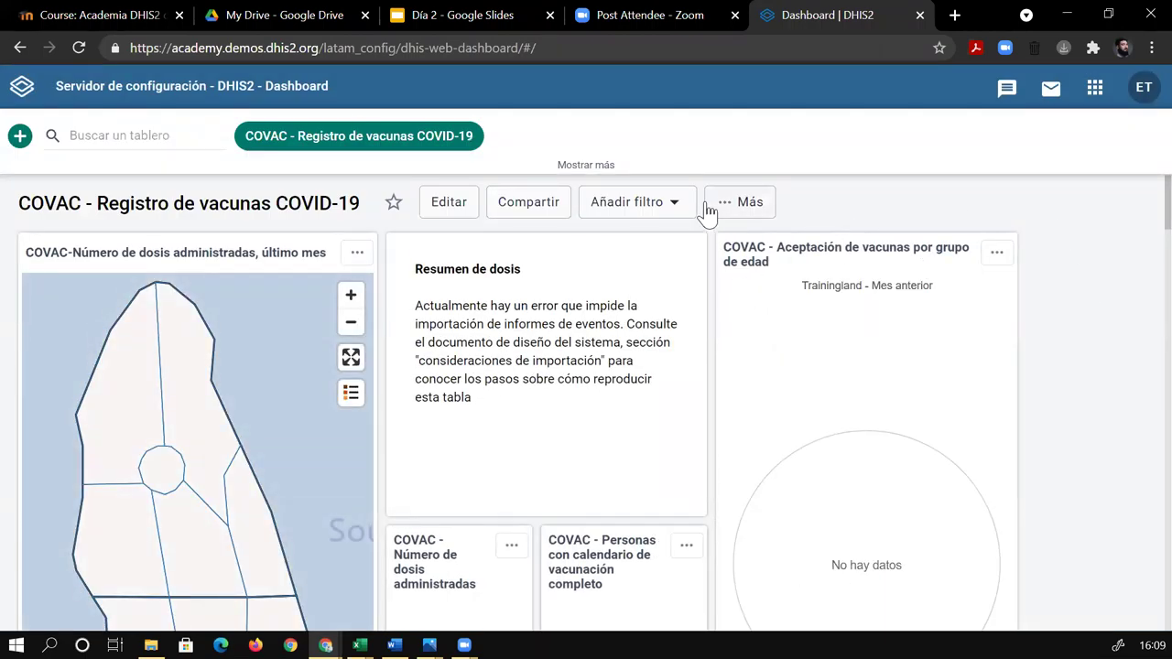
# Look over the Moodle course's general resources and Día 1 materials before returning to DHIS2.
pyautogui.click(147, 14)
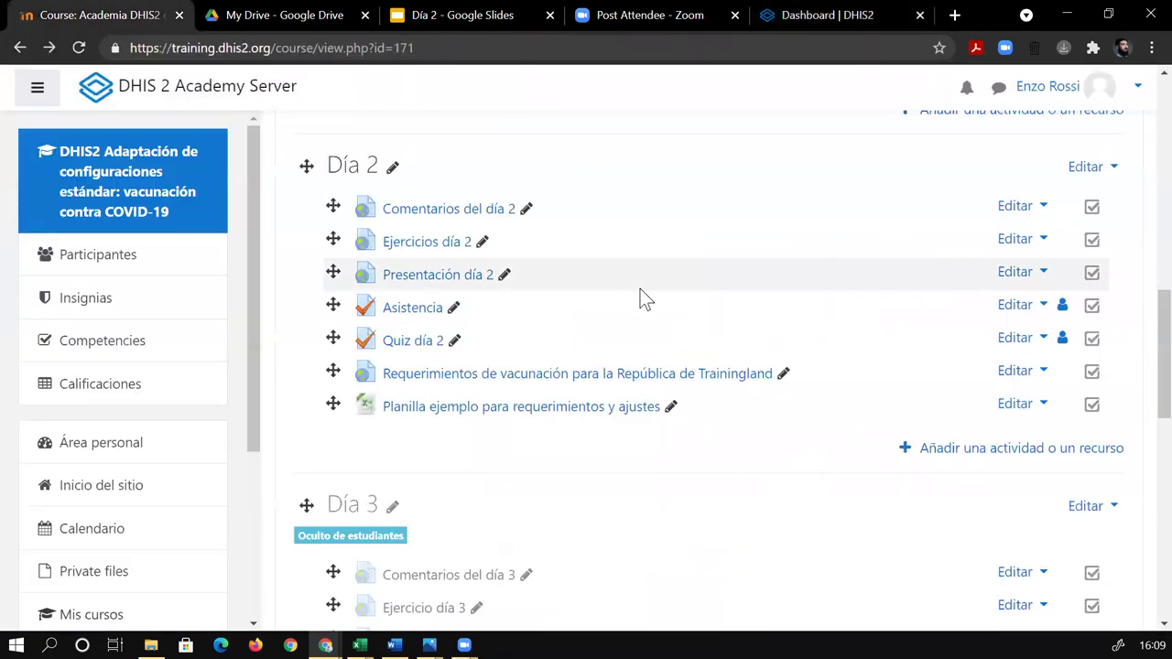
pyautogui.scroll(10, 640, 299)
pyautogui.scroll(-4, 641, 326)
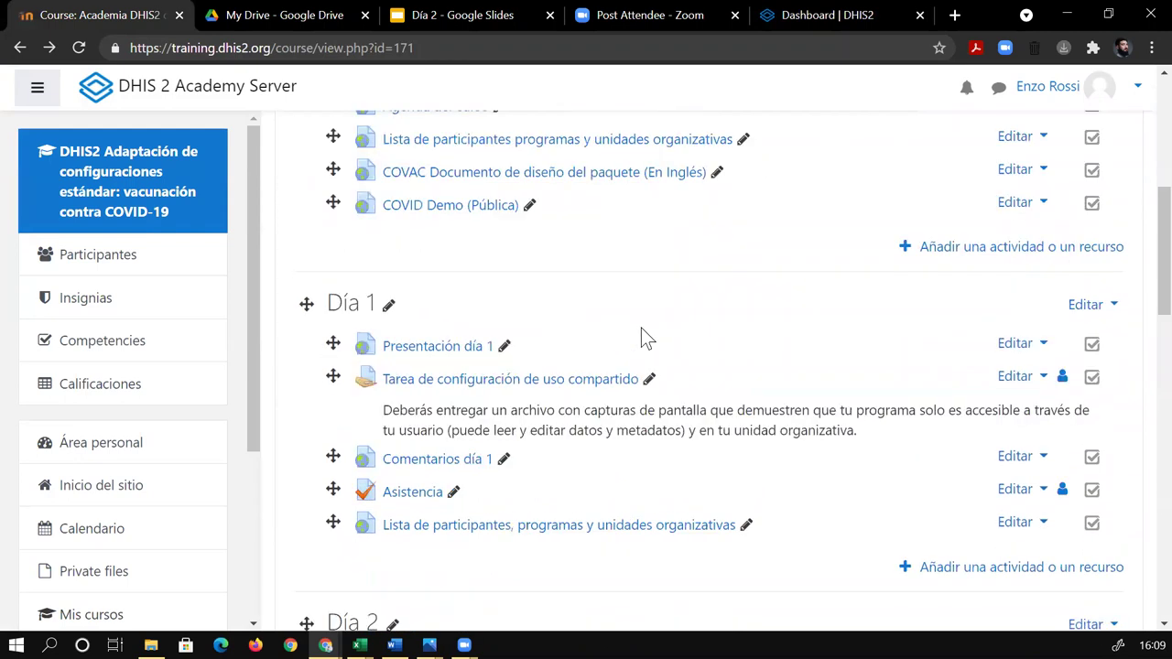
pyautogui.scroll(5, 641, 330)
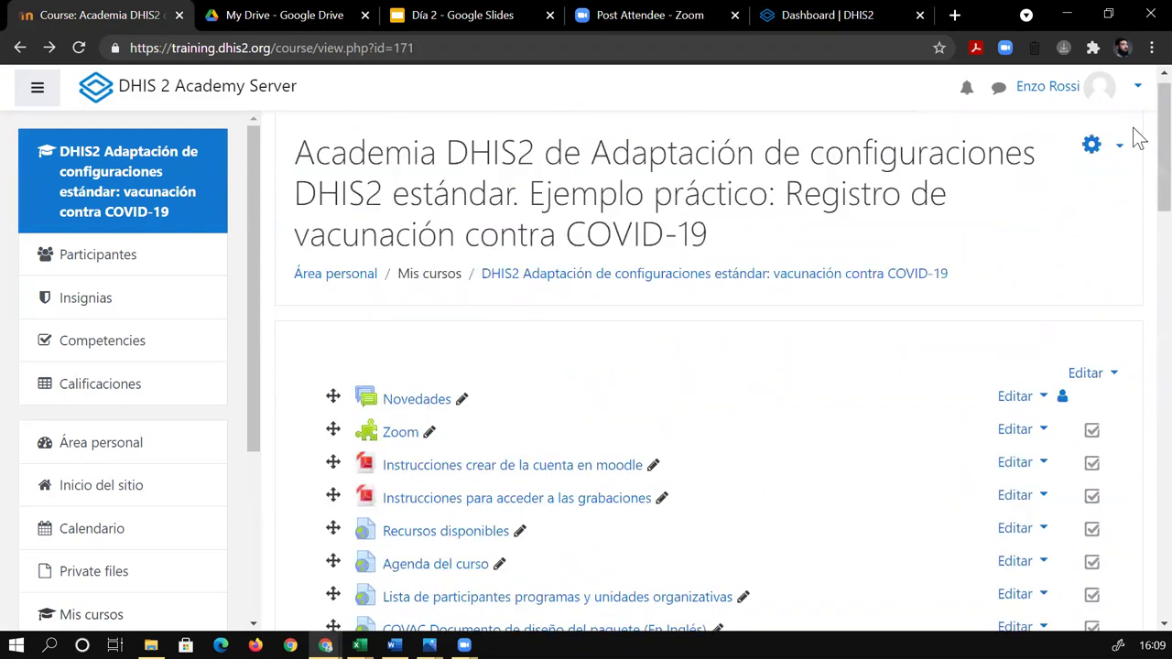
pyautogui.scroll(-2, 1138, 187)
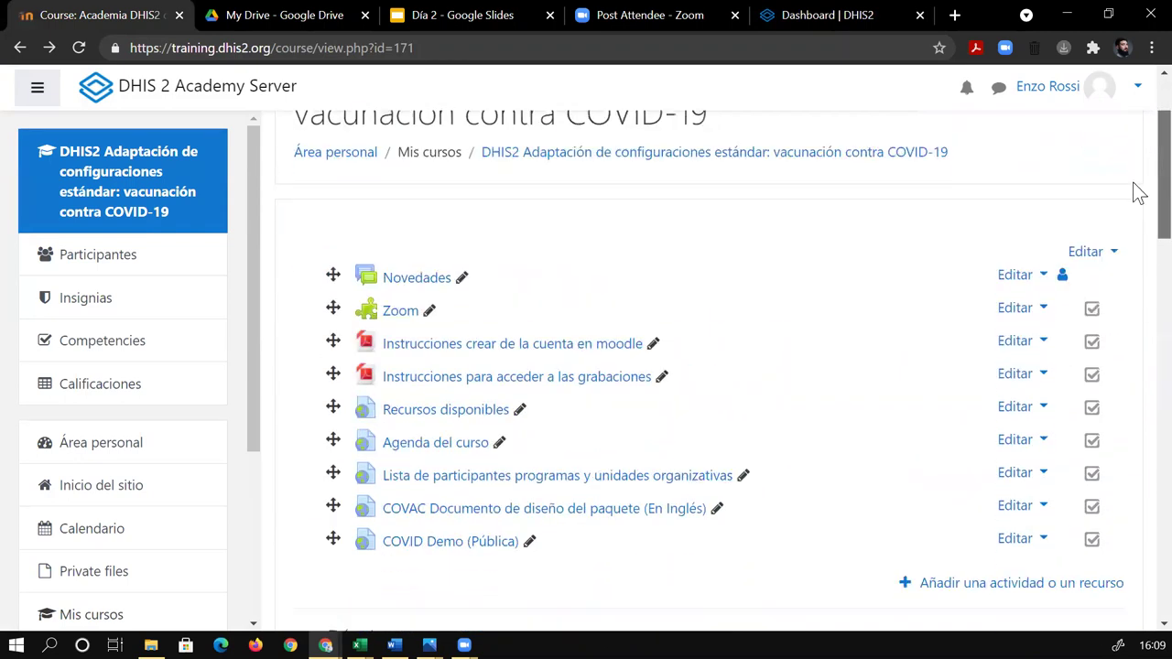
pyautogui.scroll(-2, 1139, 188)
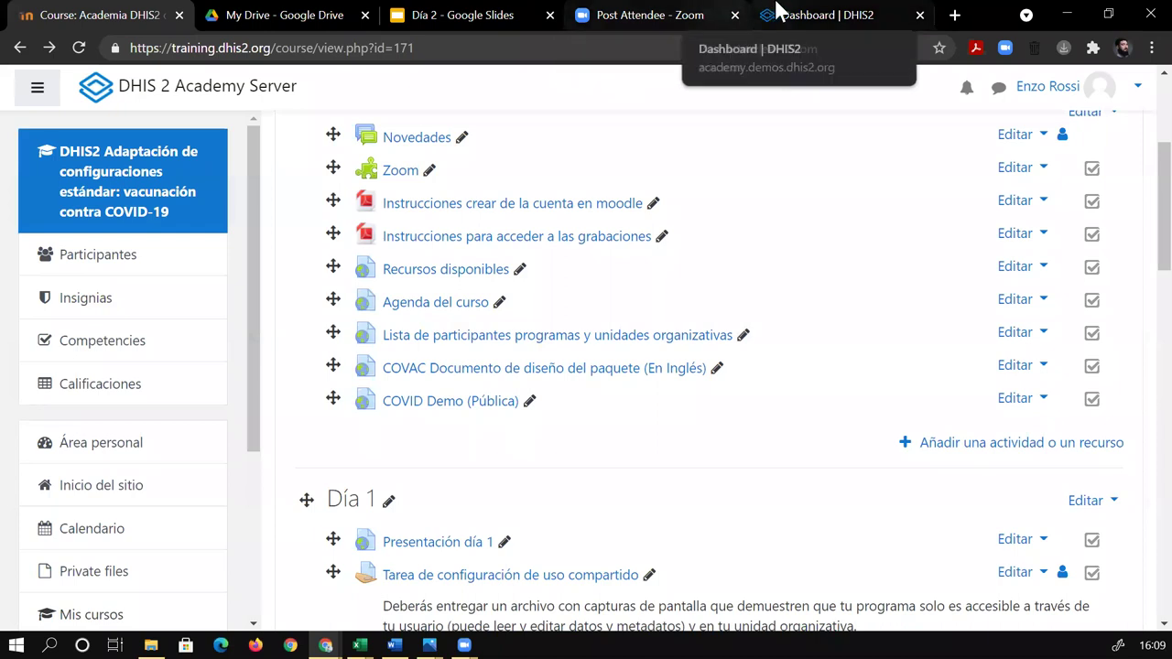
pyautogui.click(824, 16)
# Launch the Mantenimiento app from the DHIS2 apps grid.
pyautogui.click(1096, 88)
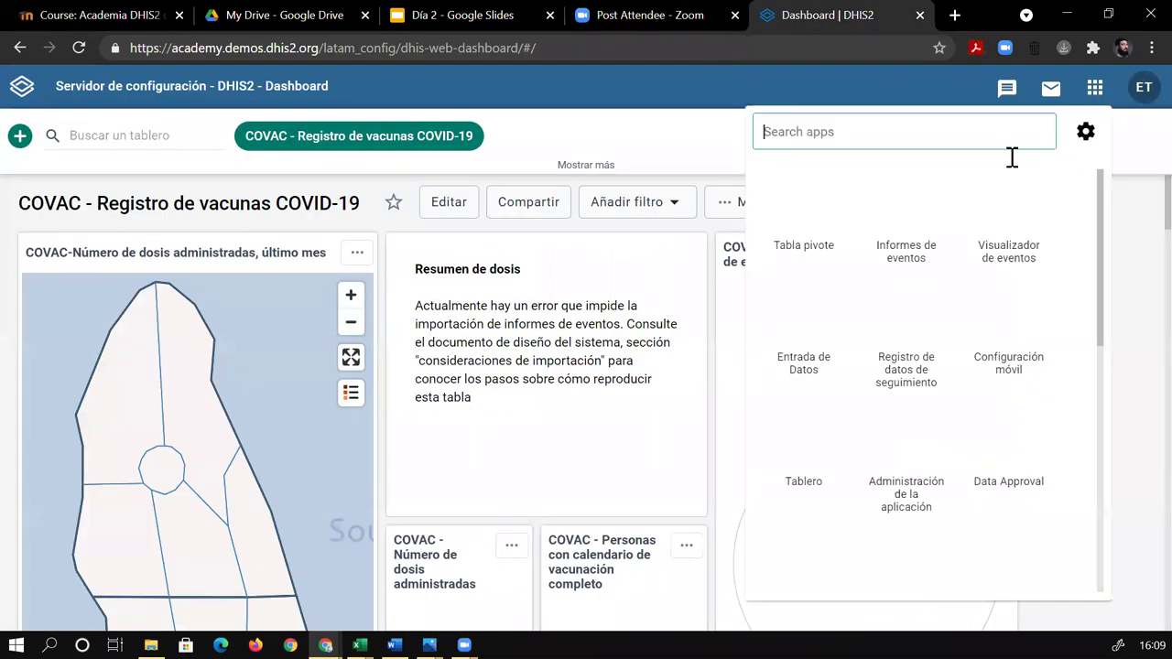
pyautogui.scroll(-5, 955, 266)
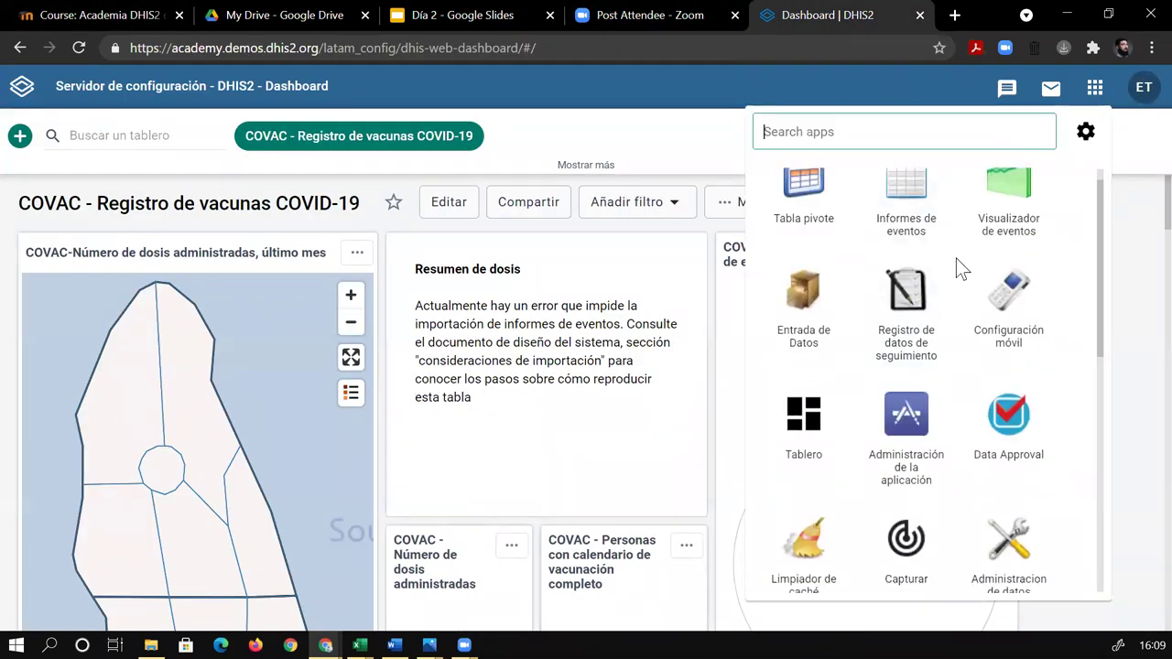
pyautogui.click(1001, 331)
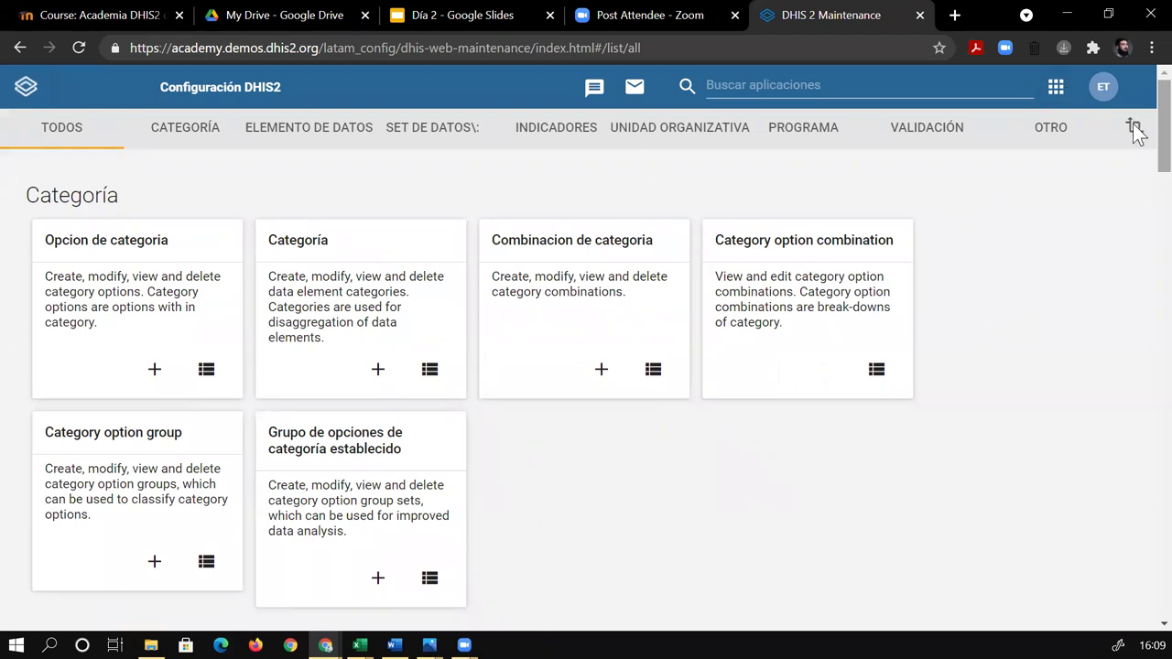
pyautogui.scroll(-1, 1132, 131)
pyautogui.scroll(1, 1007, 147)
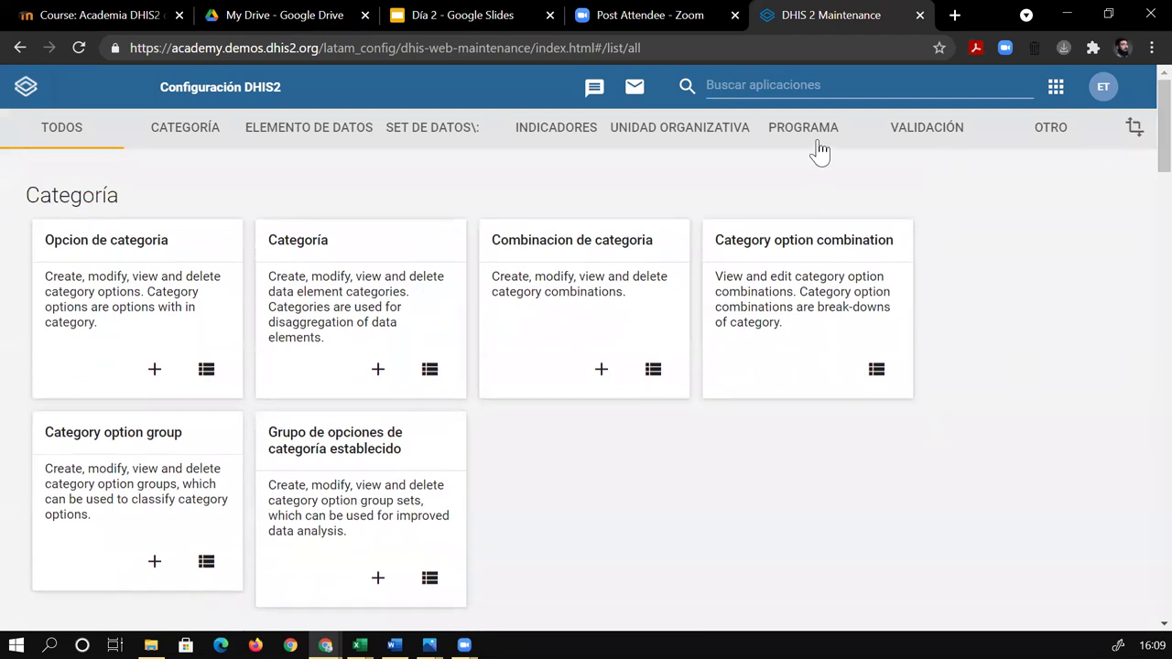
# Show the Programa list under PROGRAMA, scrolling through the COVAC vaccination registries.
pyautogui.click(818, 147)
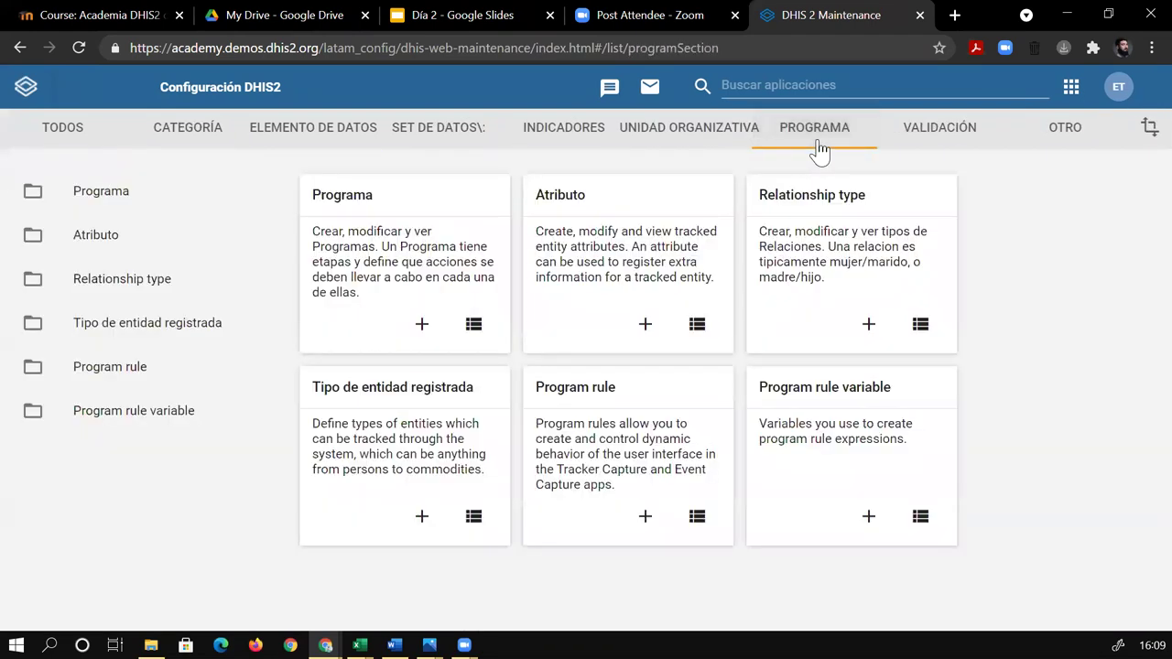
pyautogui.click(356, 208)
pyautogui.scroll(-2, 1138, 199)
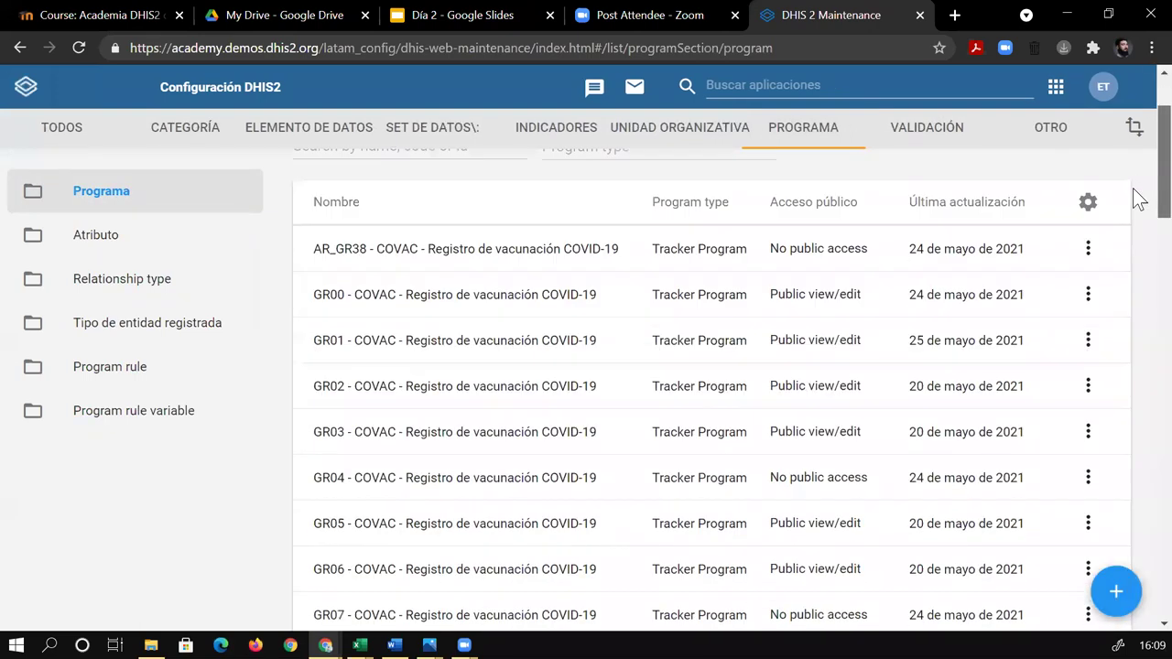
pyautogui.scroll(-10, 1138, 199)
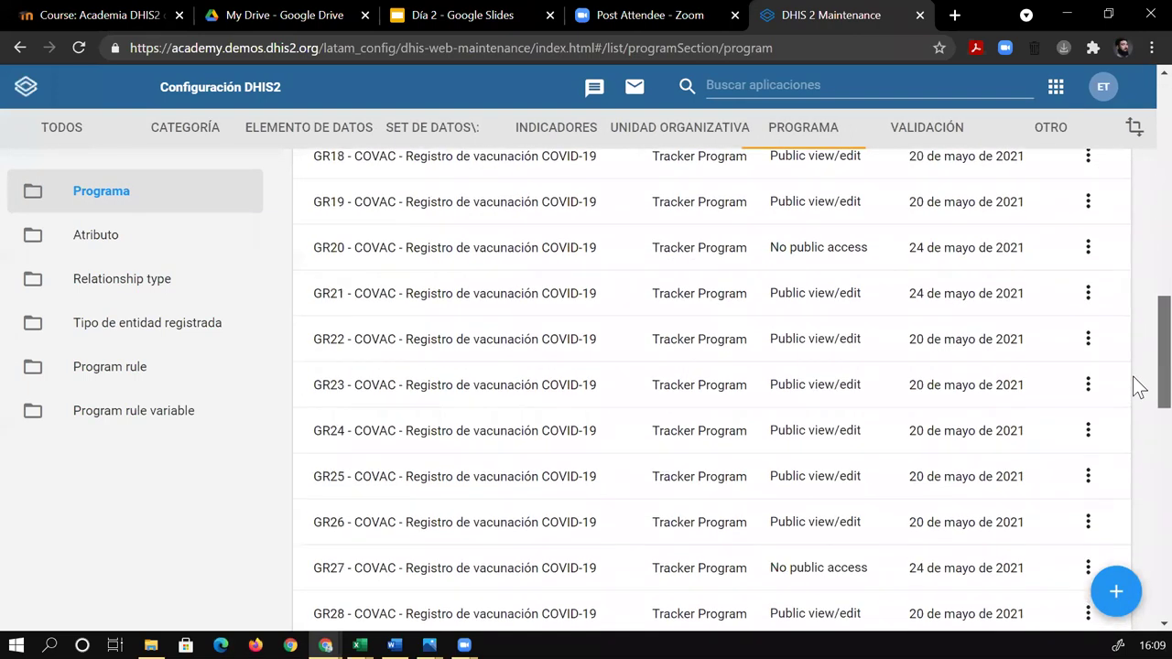
pyautogui.scroll(-13, 1138, 386)
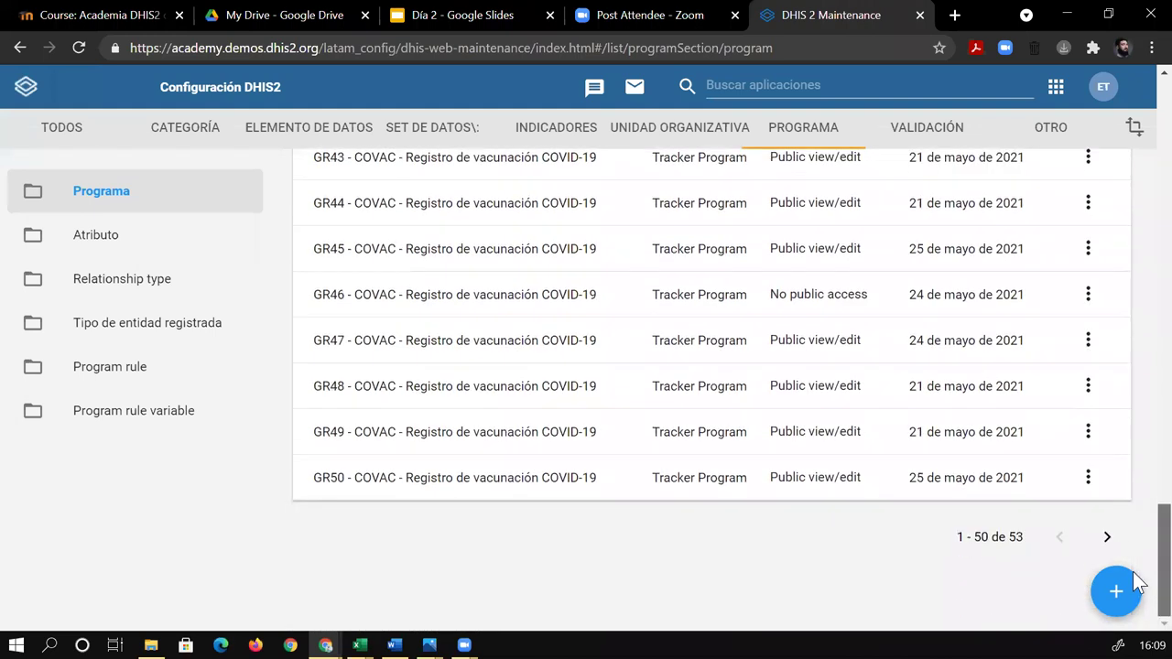
pyautogui.scroll(7, 1138, 531)
pyautogui.scroll(-7, 1140, 484)
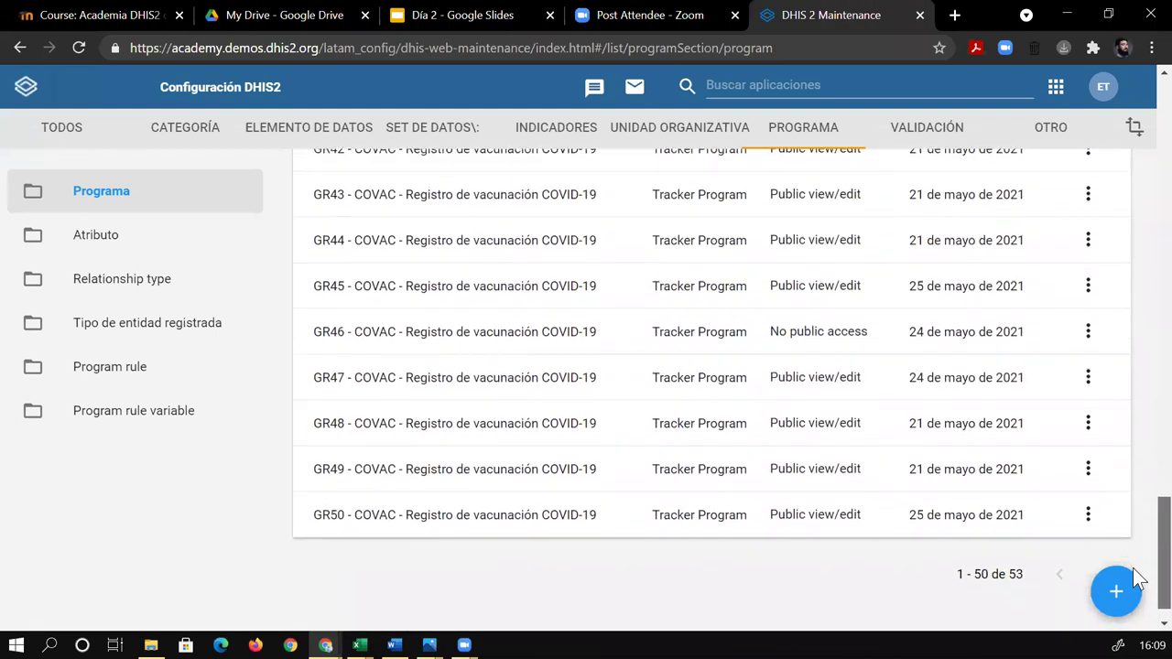
pyautogui.scroll(20, 1135, 411)
pyautogui.scroll(-1, 1140, 183)
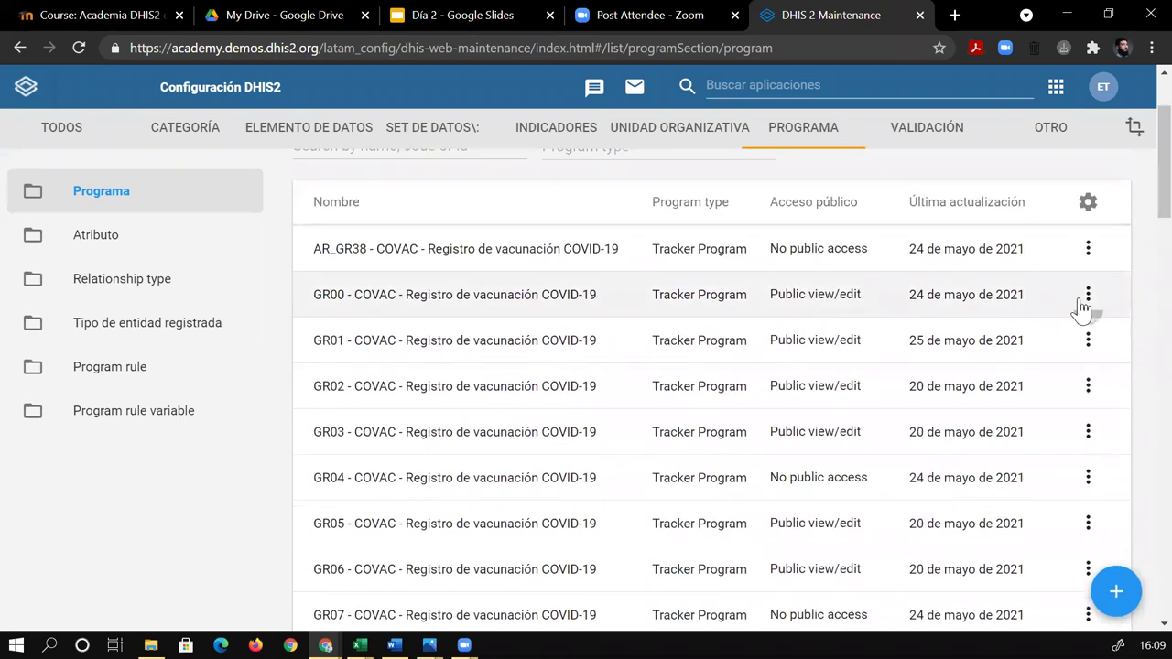
pyautogui.click(1086, 296)
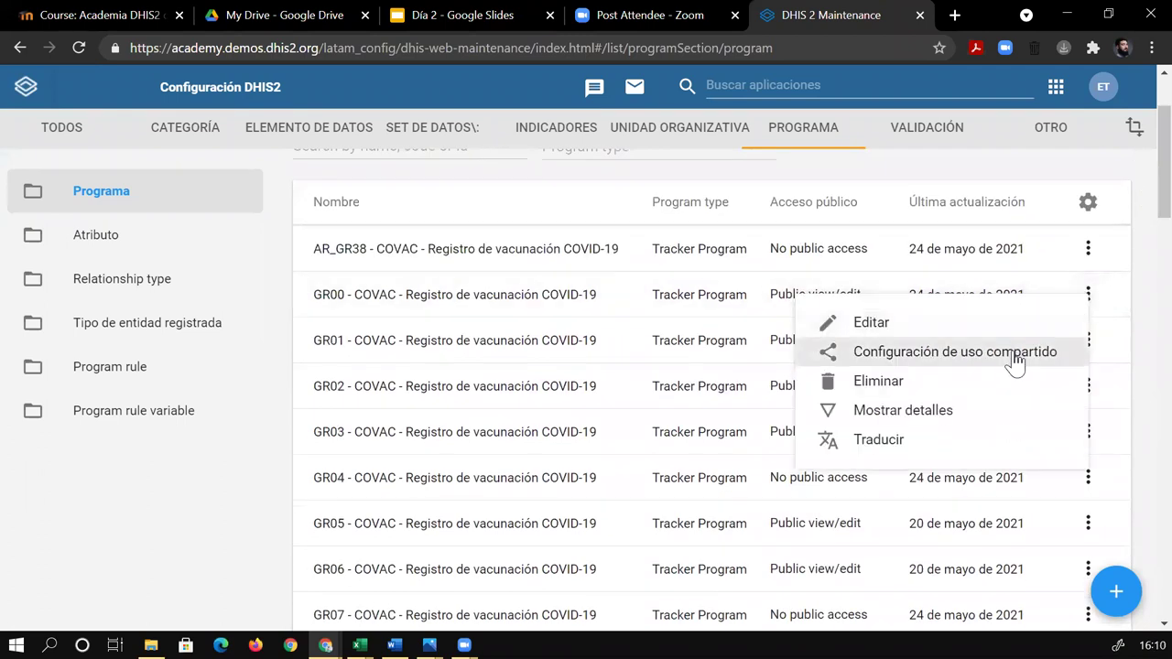
pyautogui.click(1013, 355)
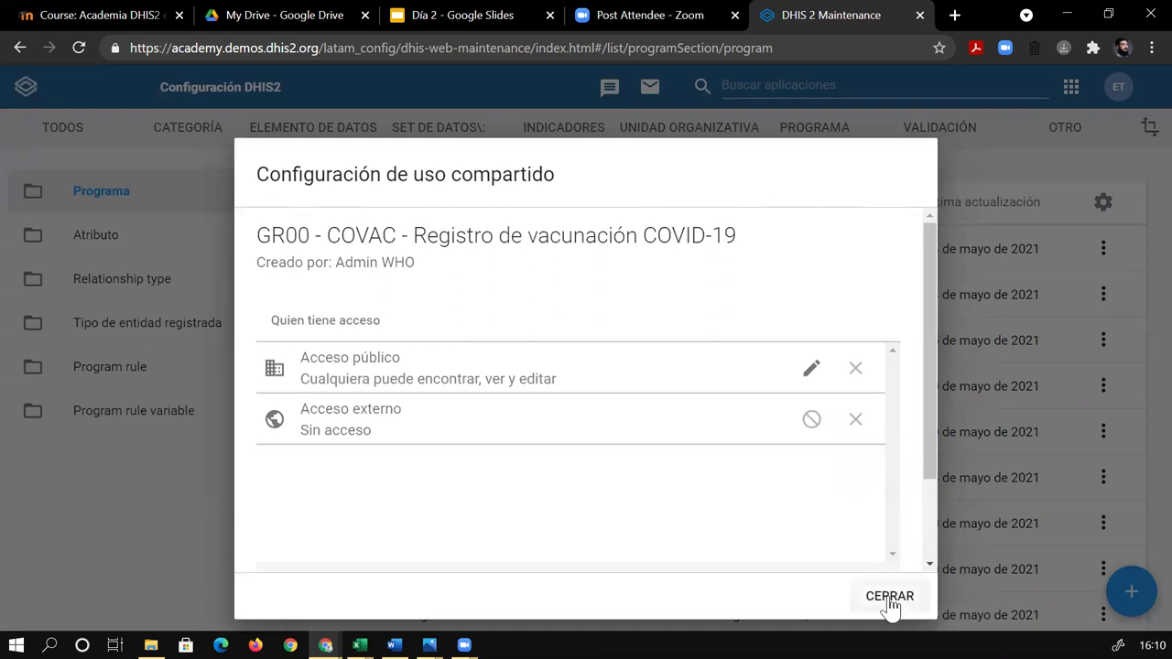
pyautogui.click(890, 597)
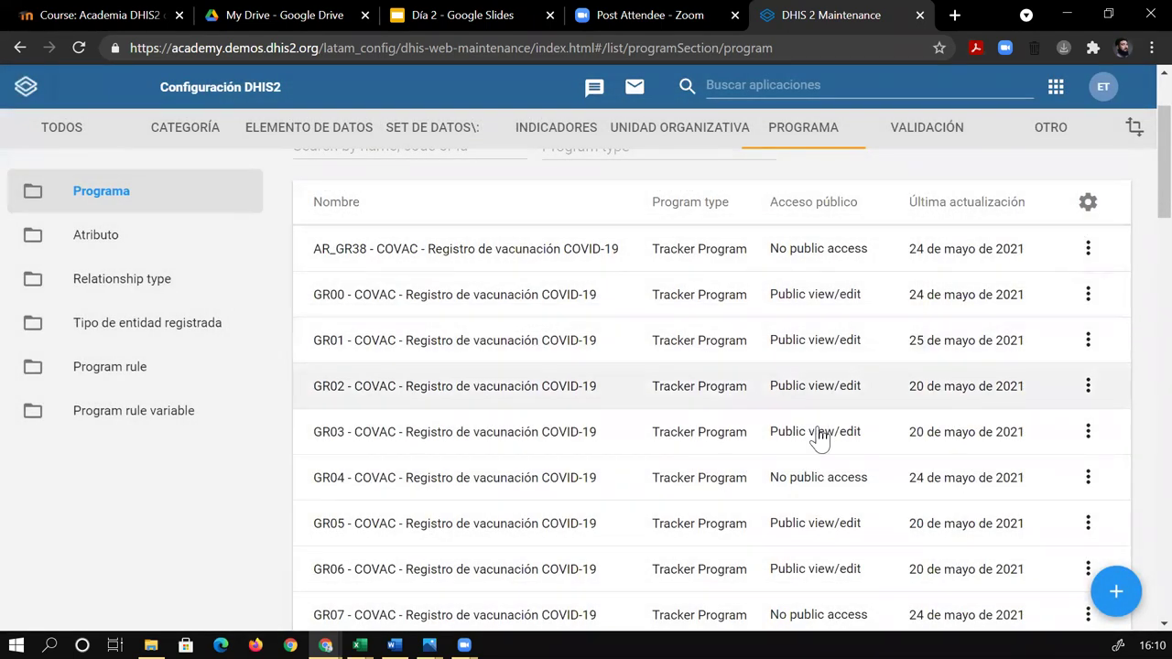
pyautogui.click(1087, 478)
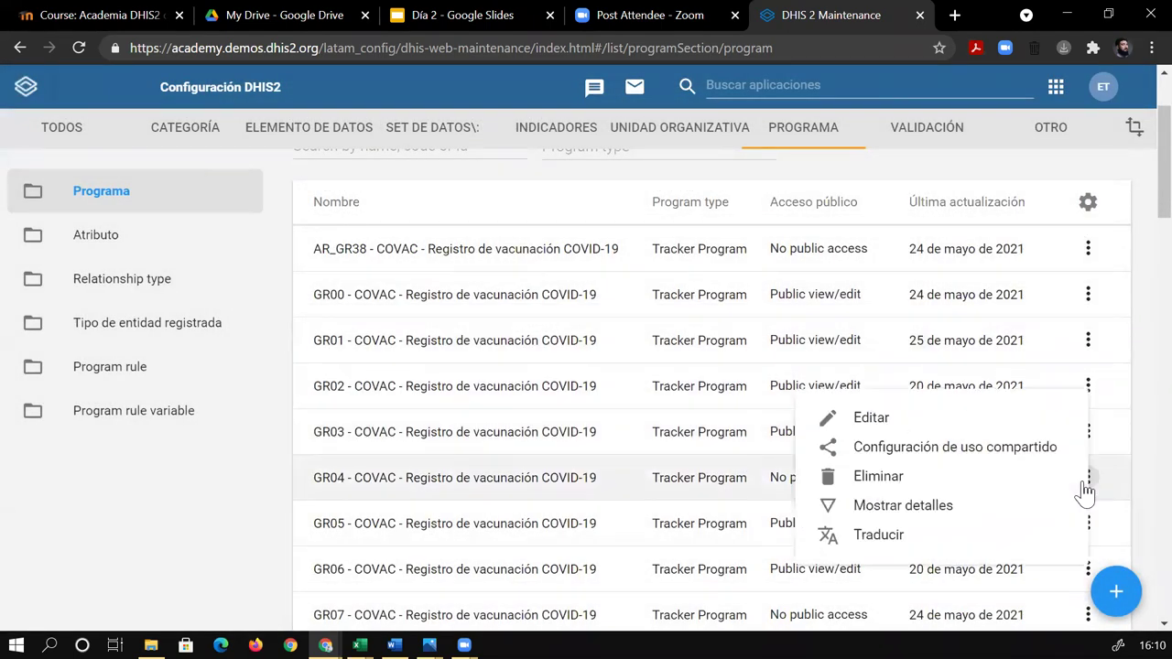
pyautogui.click(935, 453)
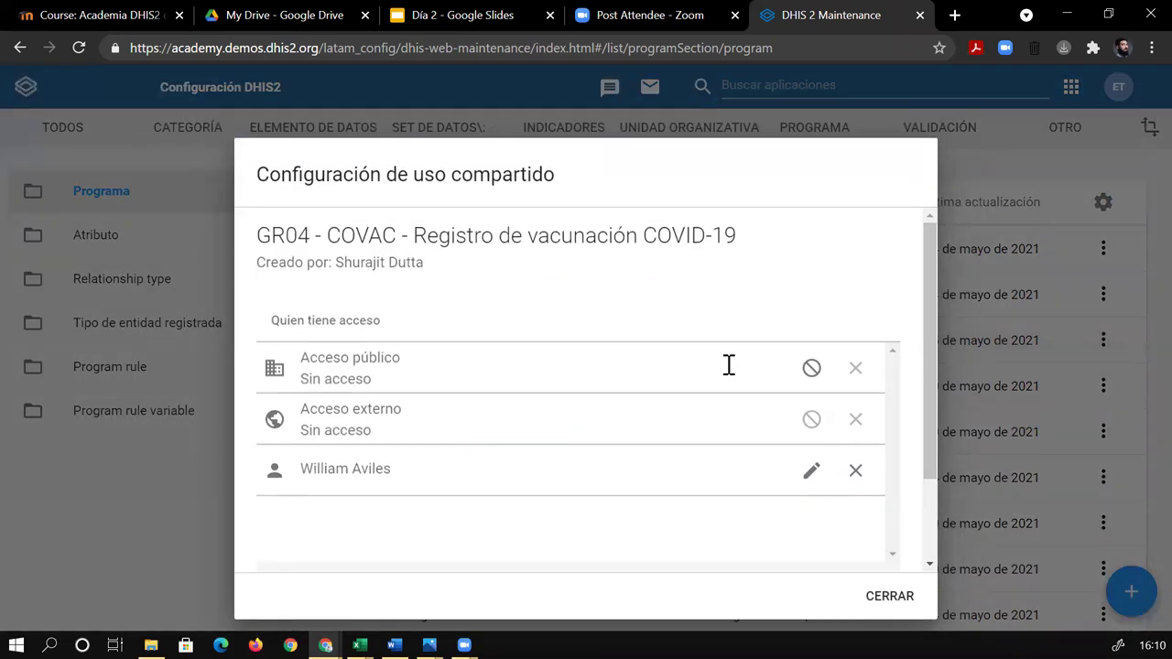
pyautogui.moveTo(385, 435); pyautogui.dragTo(302, 362)
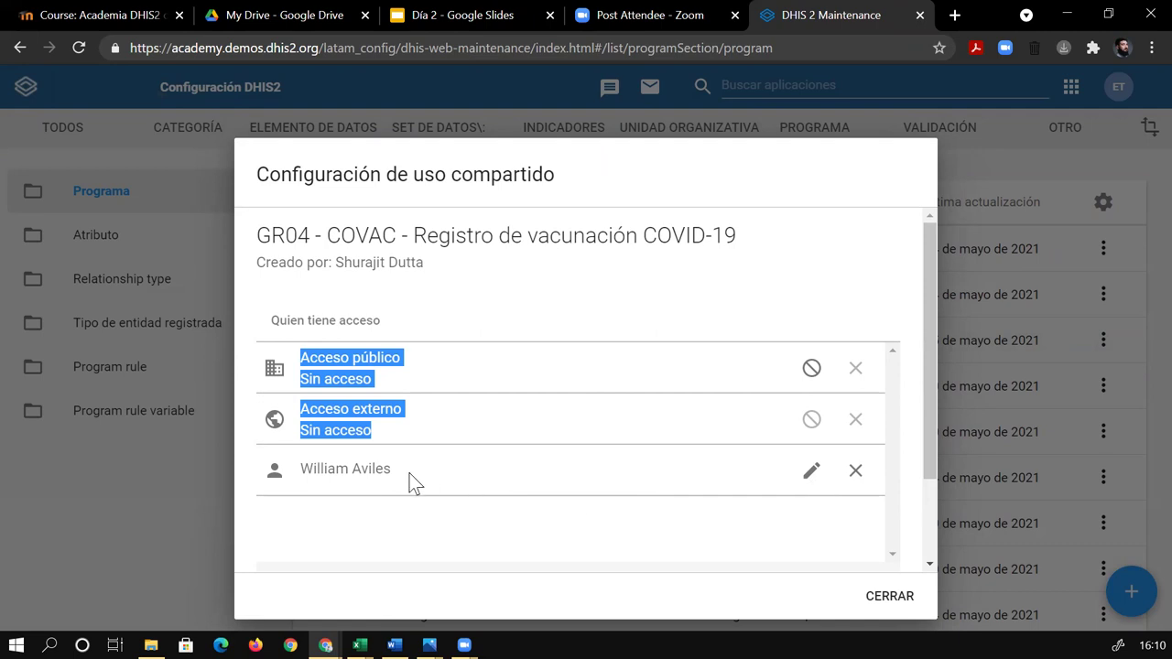
pyautogui.click(810, 476)
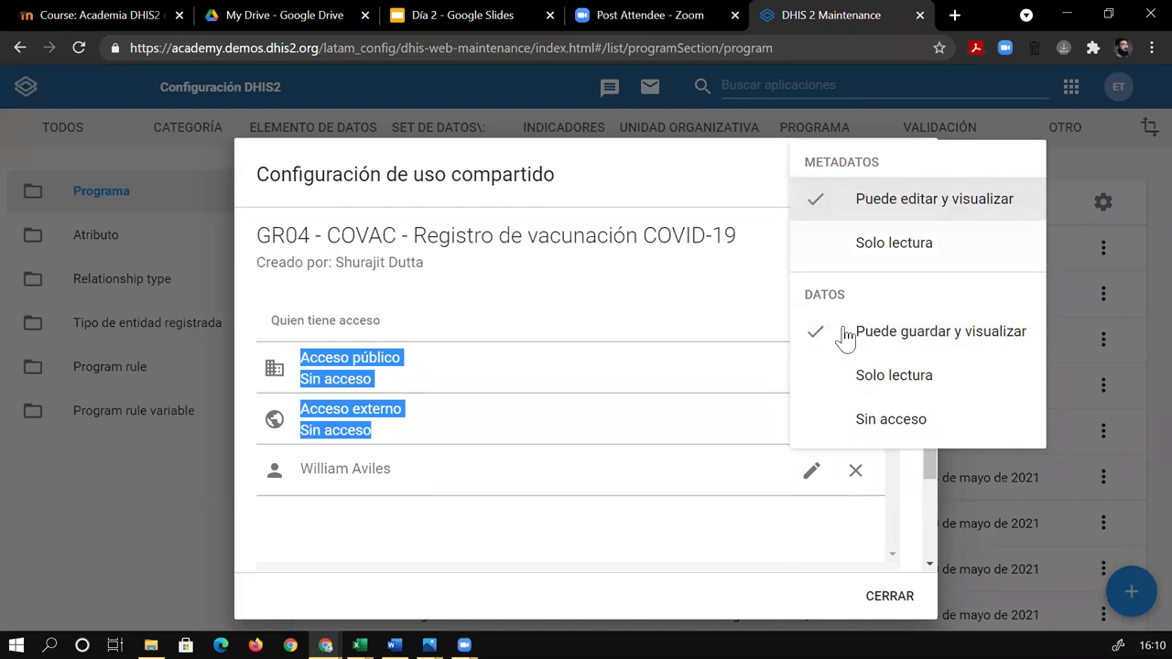
pyautogui.click(872, 596)
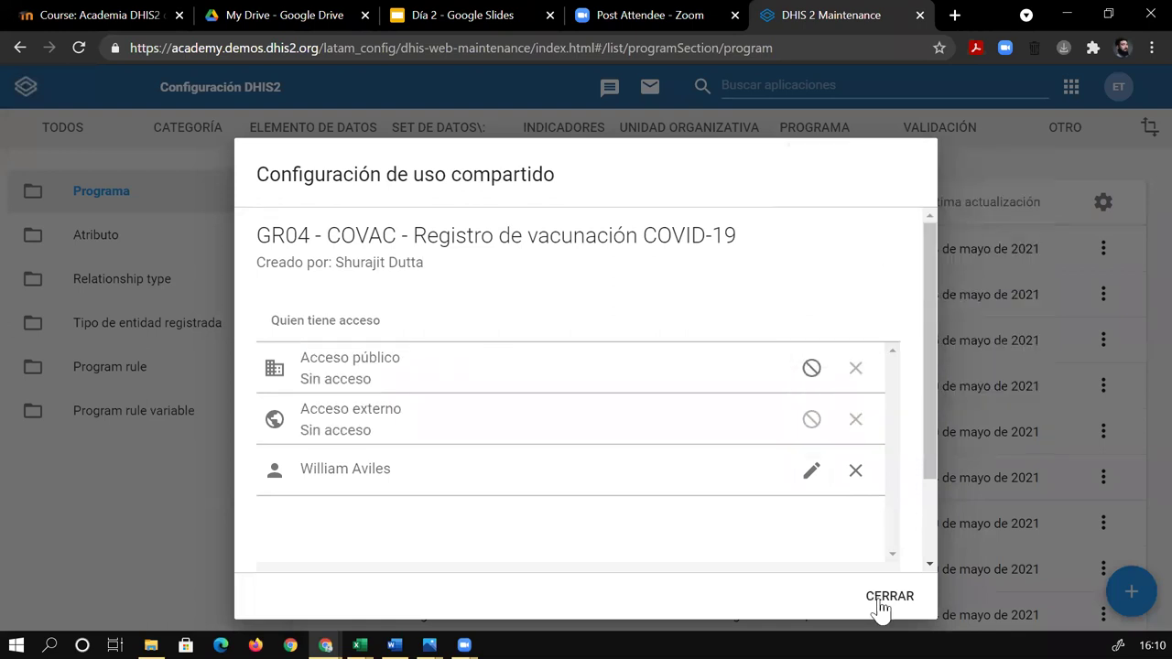
pyautogui.click(887, 596)
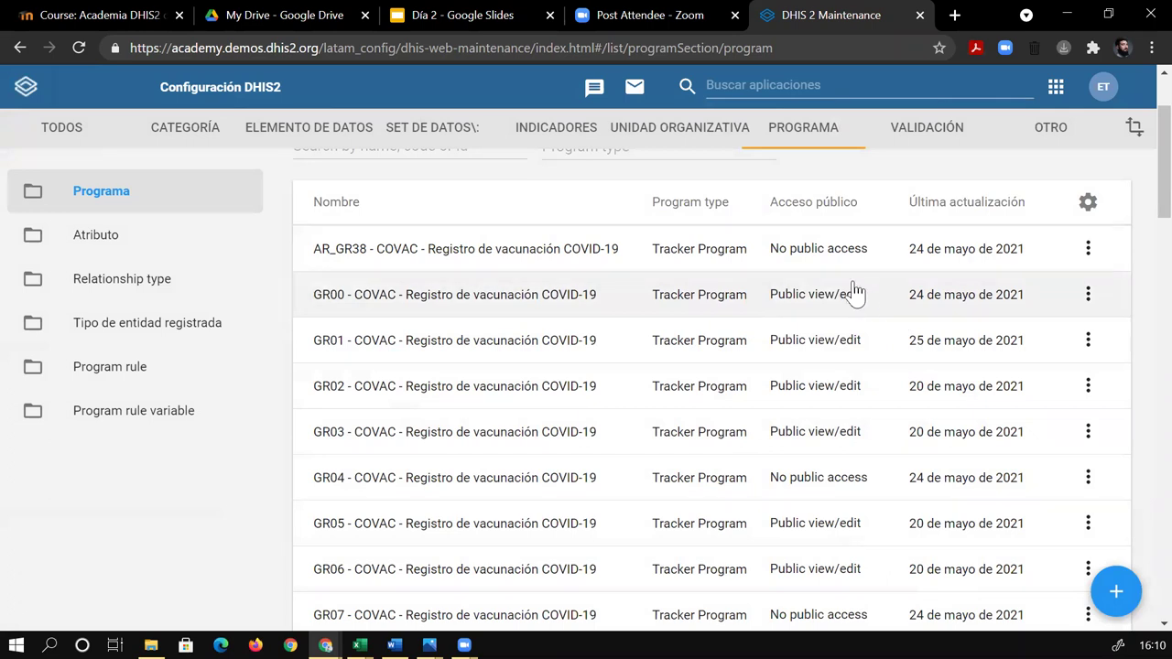
# Open Configuración de uso compartido for the GR00 program.
pyautogui.scroll(-20, 912, 274)
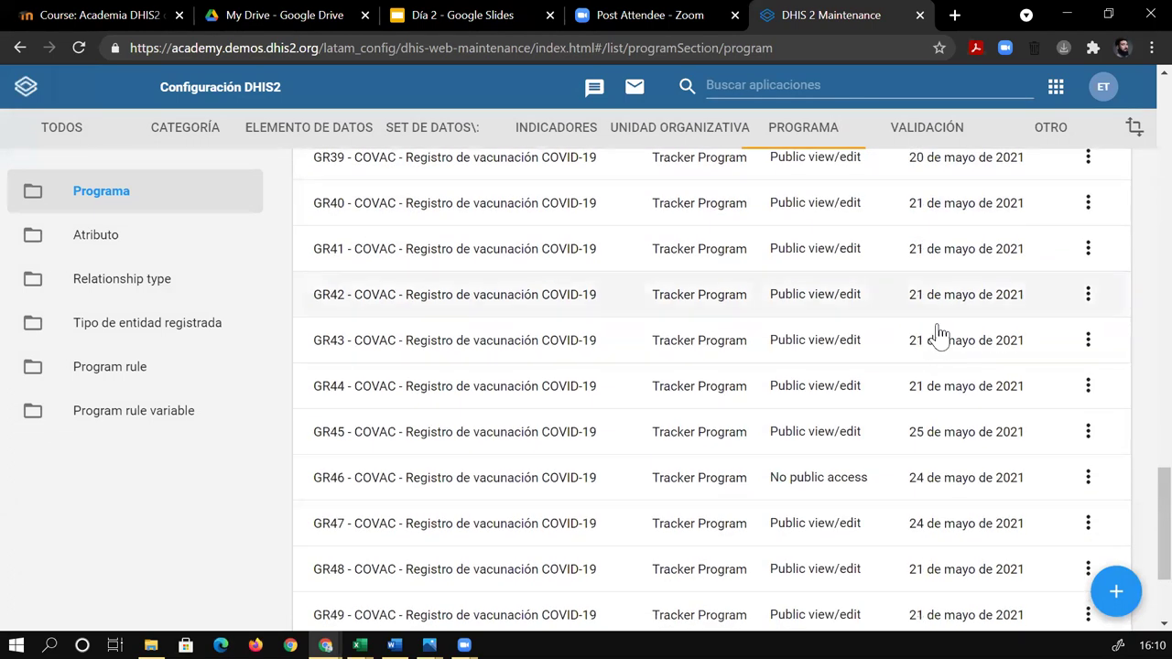
pyautogui.scroll(10, 934, 357)
pyautogui.scroll(11, 931, 371)
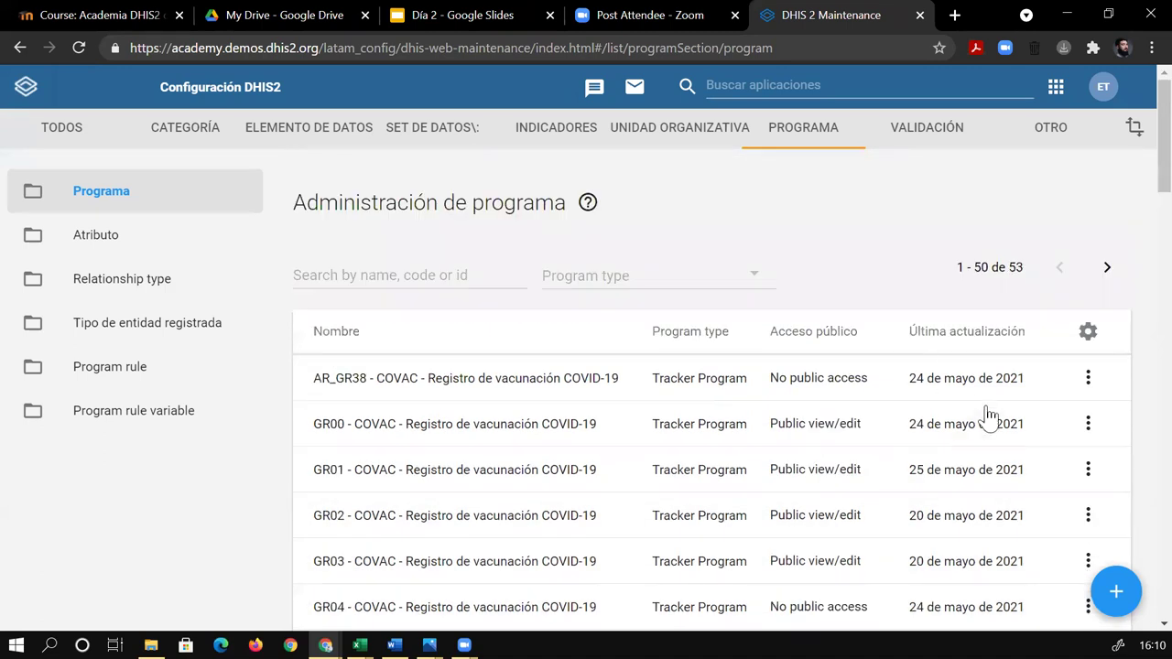
pyautogui.click(1087, 426)
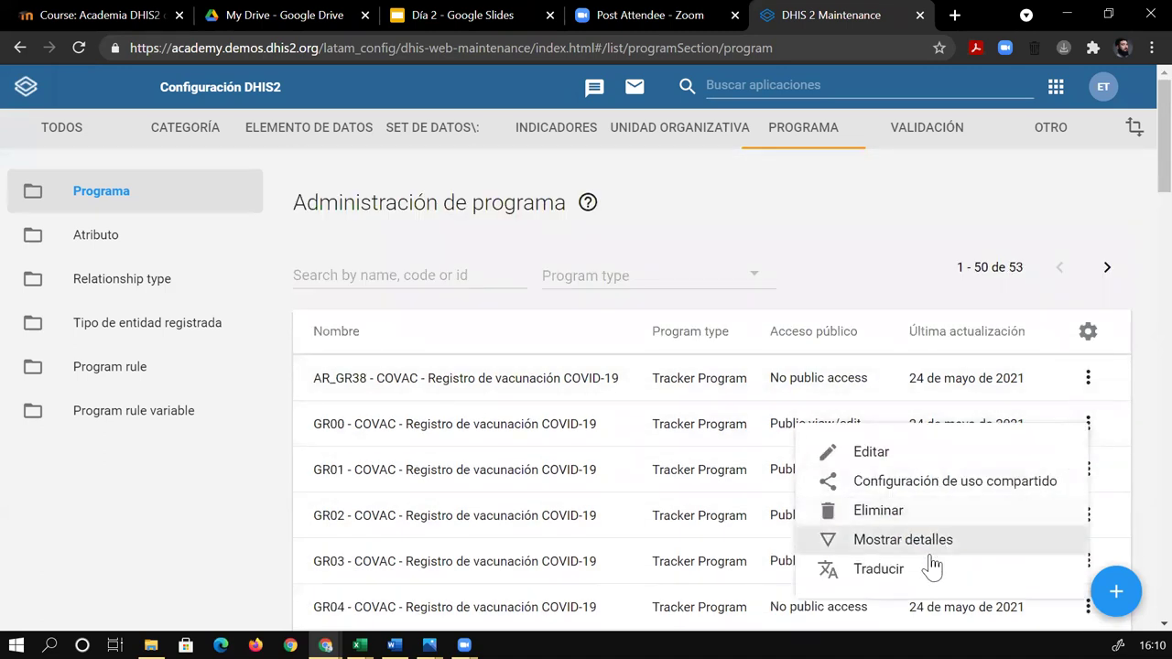
pyautogui.click(962, 482)
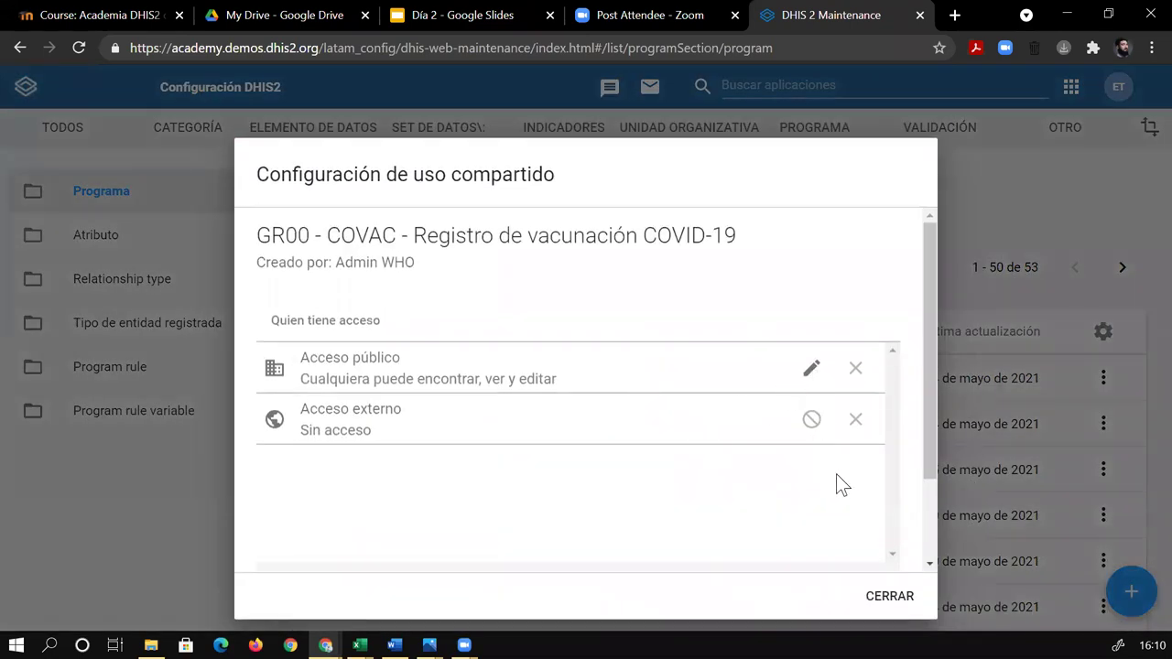
# Add the trainer user with Puede guardar y visualizar data access and close sharing.
pyautogui.scroll(-2, 640, 476)
pyautogui.write('e')
pyautogui.click(486, 565)
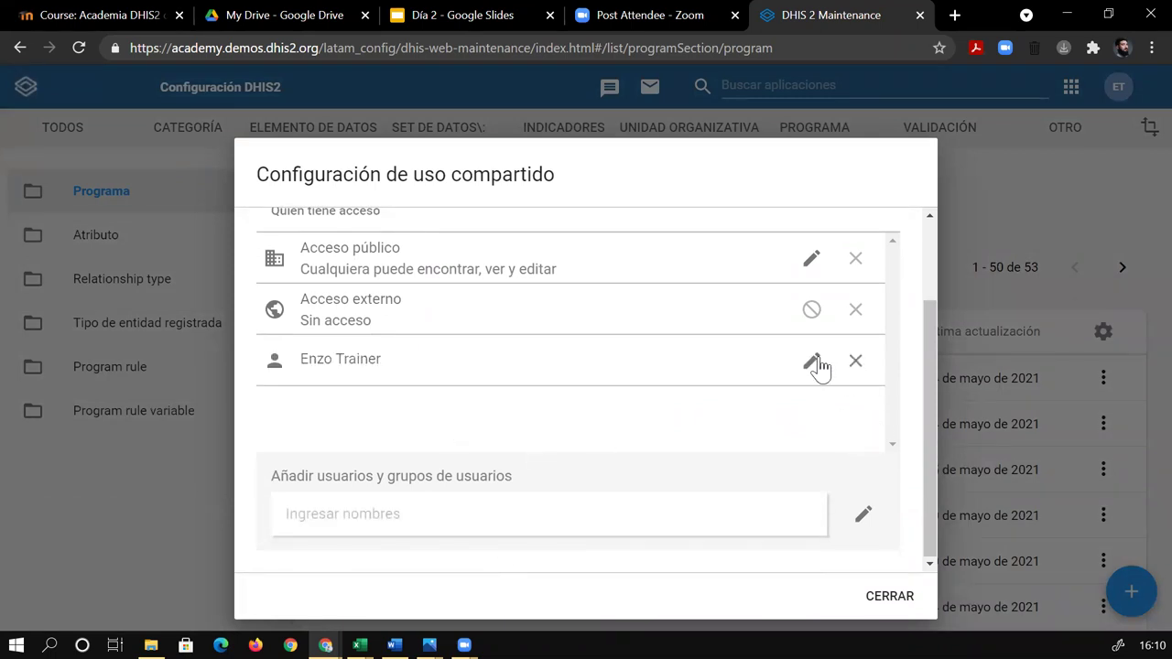
pyautogui.click(813, 361)
pyautogui.click(918, 270)
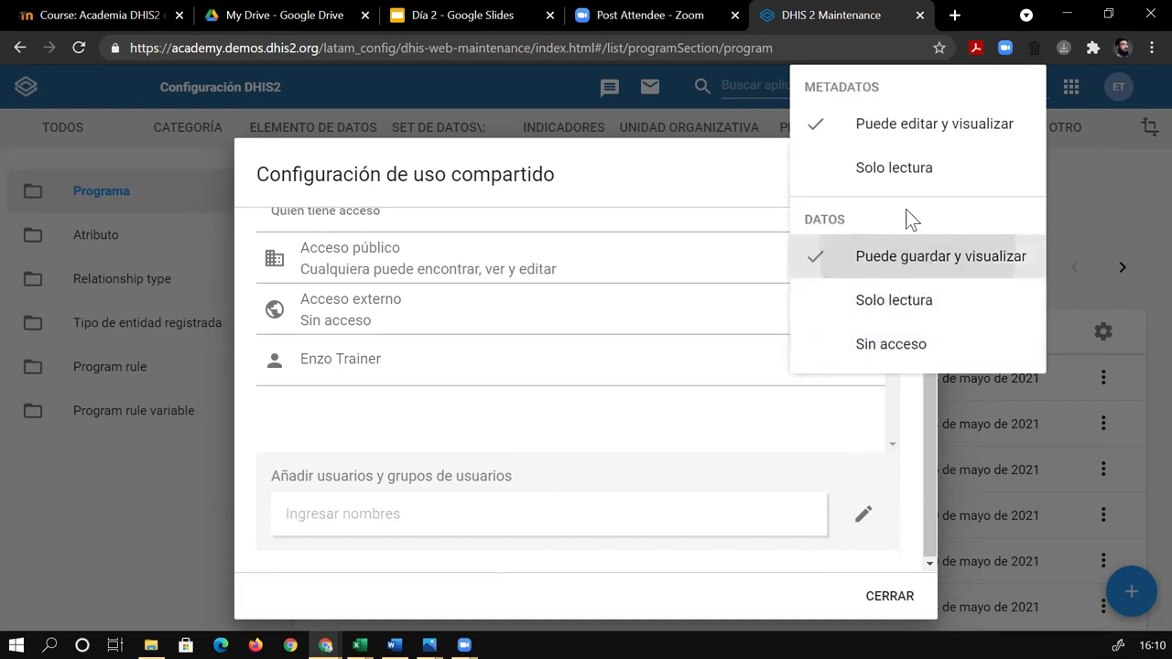
pyautogui.click(901, 597)
pyautogui.click(890, 596)
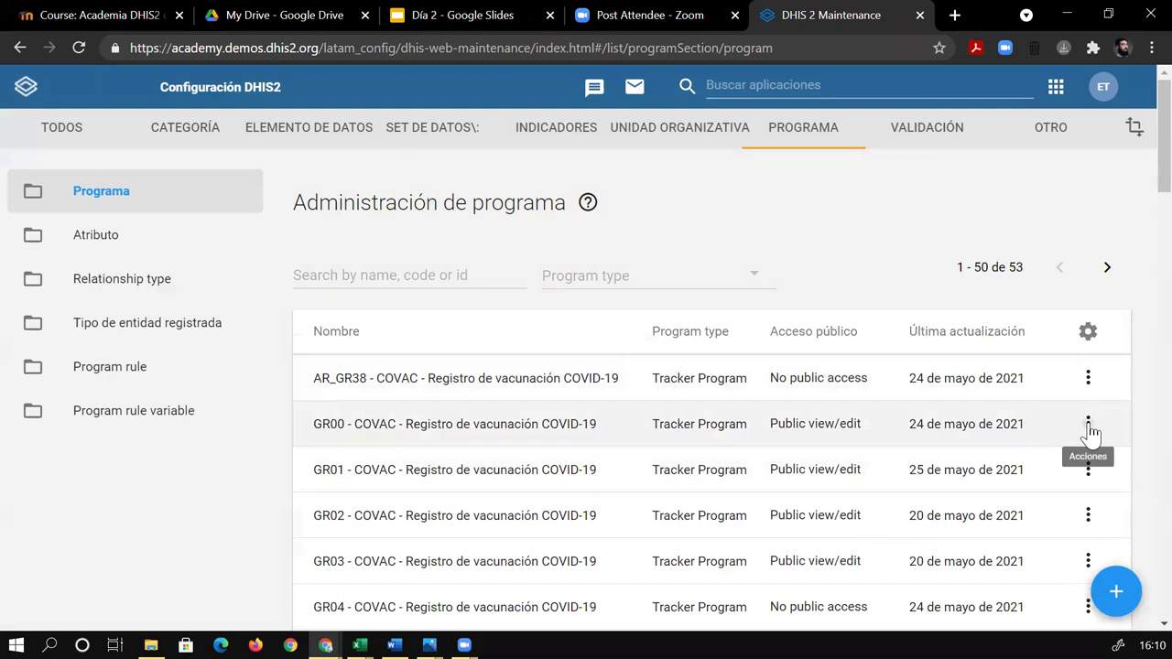
pyautogui.click(1087, 423)
# In GR00's Acceso step, assign Cardinal Hospital Gateway PHC under Animal Region > Bird District.
pyautogui.click(575, 430)
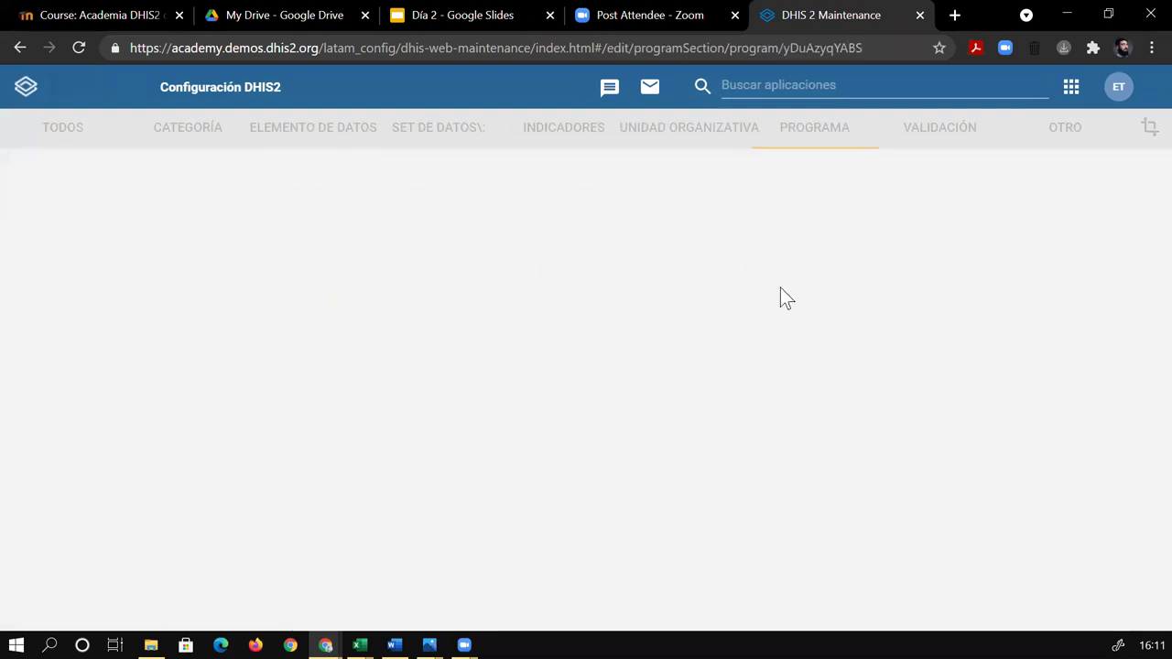
pyautogui.click(911, 315)
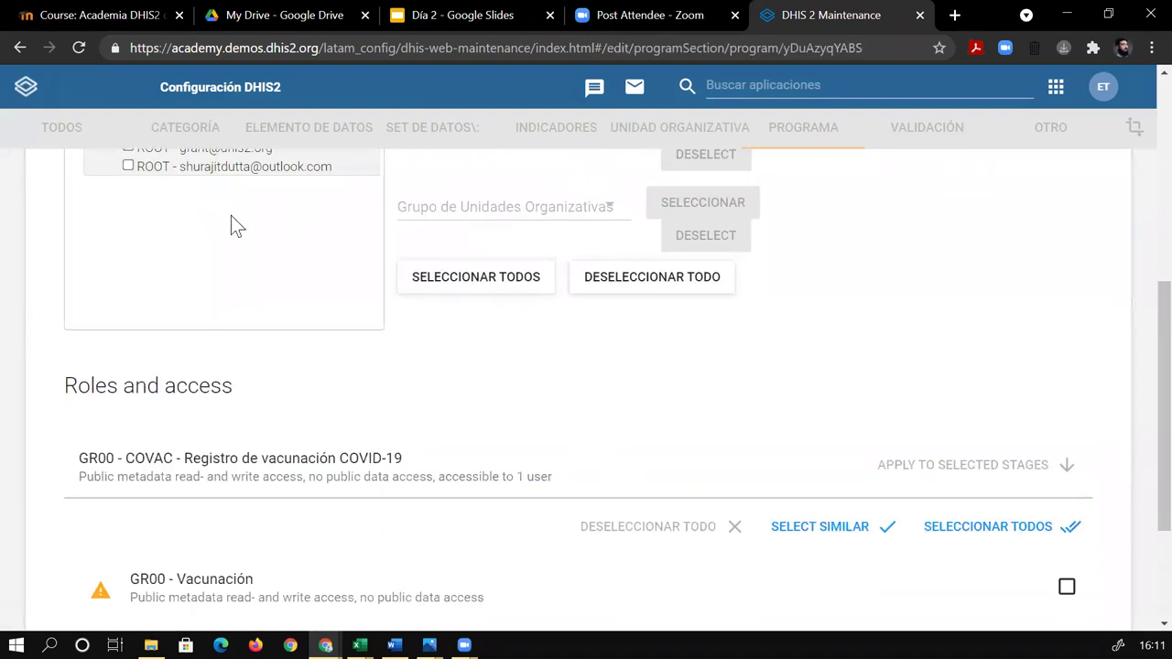
pyautogui.click(111, 546)
pyautogui.click(111, 547)
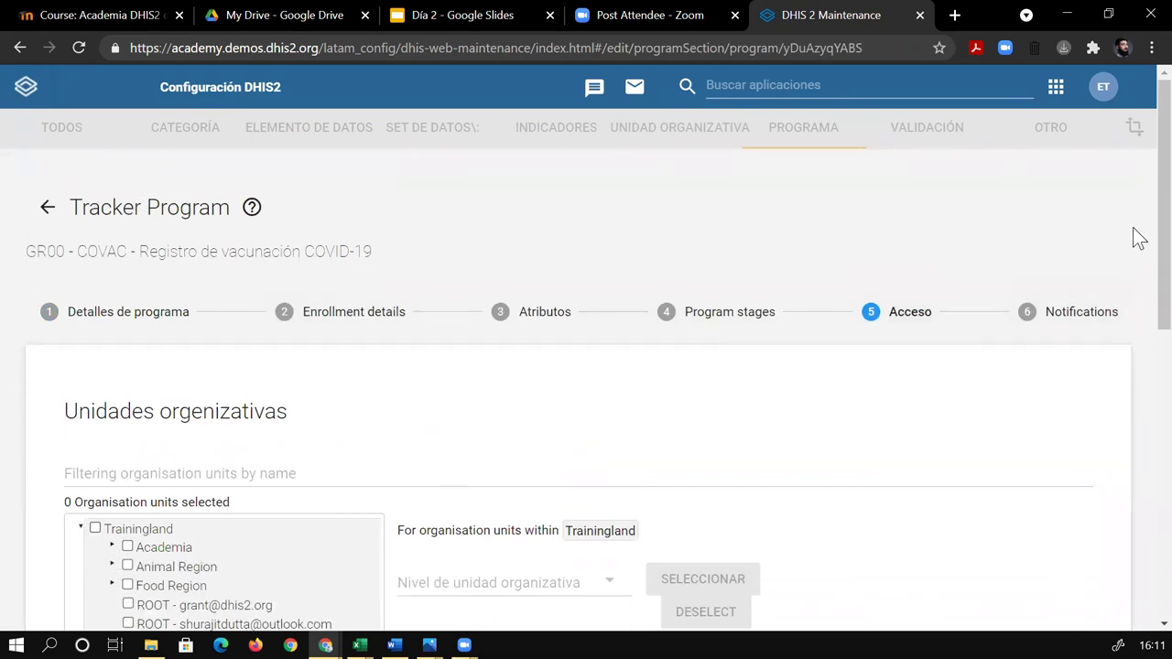
pyautogui.scroll(-1, 1137, 274)
pyautogui.scroll(-1, 1138, 293)
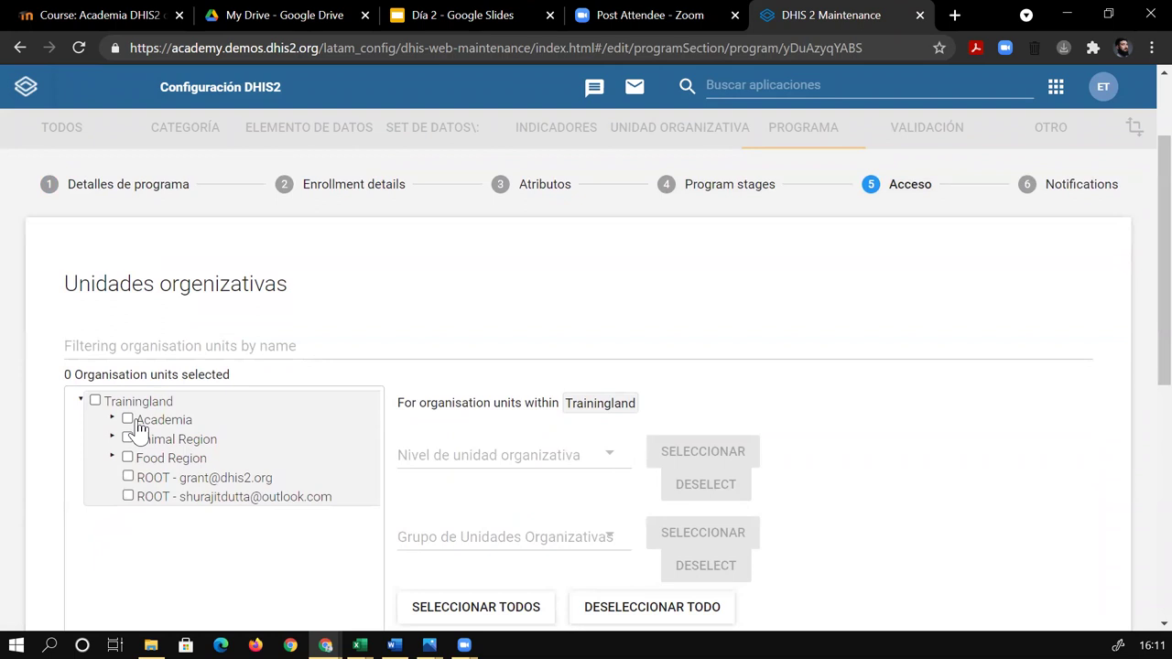
pyautogui.click(114, 437)
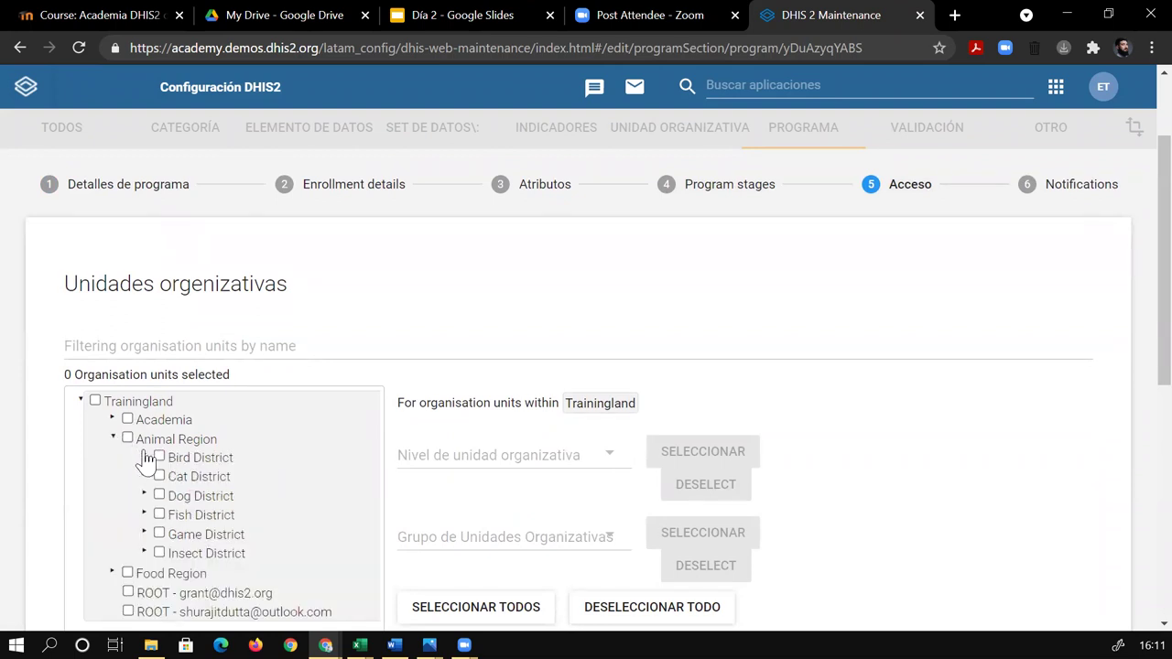
pyautogui.click(144, 454)
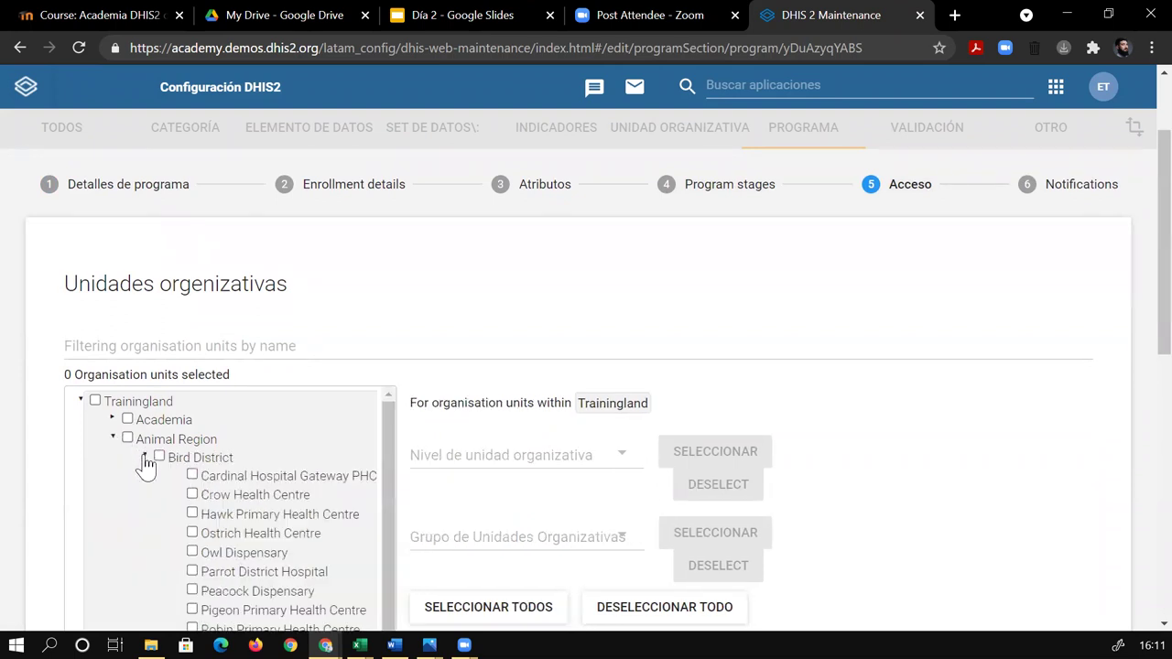
pyautogui.click(191, 475)
# Apply the program access to the GR00 - Vacunación stage and save the program.
pyautogui.scroll(-5, 1010, 414)
pyautogui.scroll(8, 393, 335)
pyautogui.scroll(-7, 133, 506)
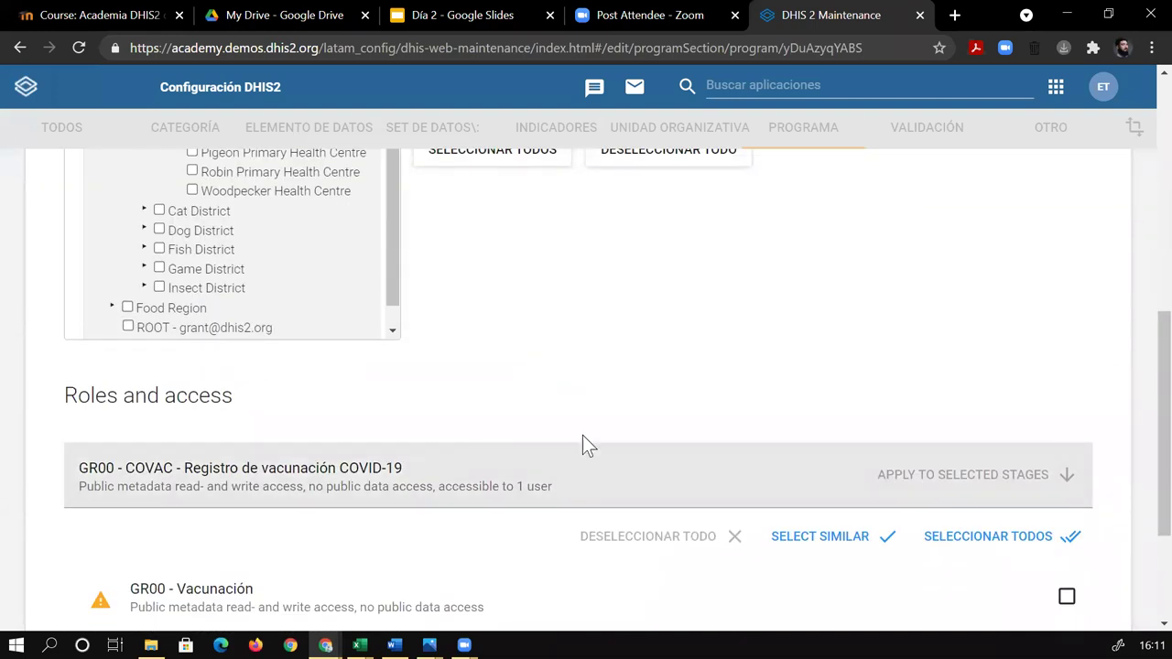
pyautogui.scroll(-3, 778, 412)
pyautogui.click(1066, 402)
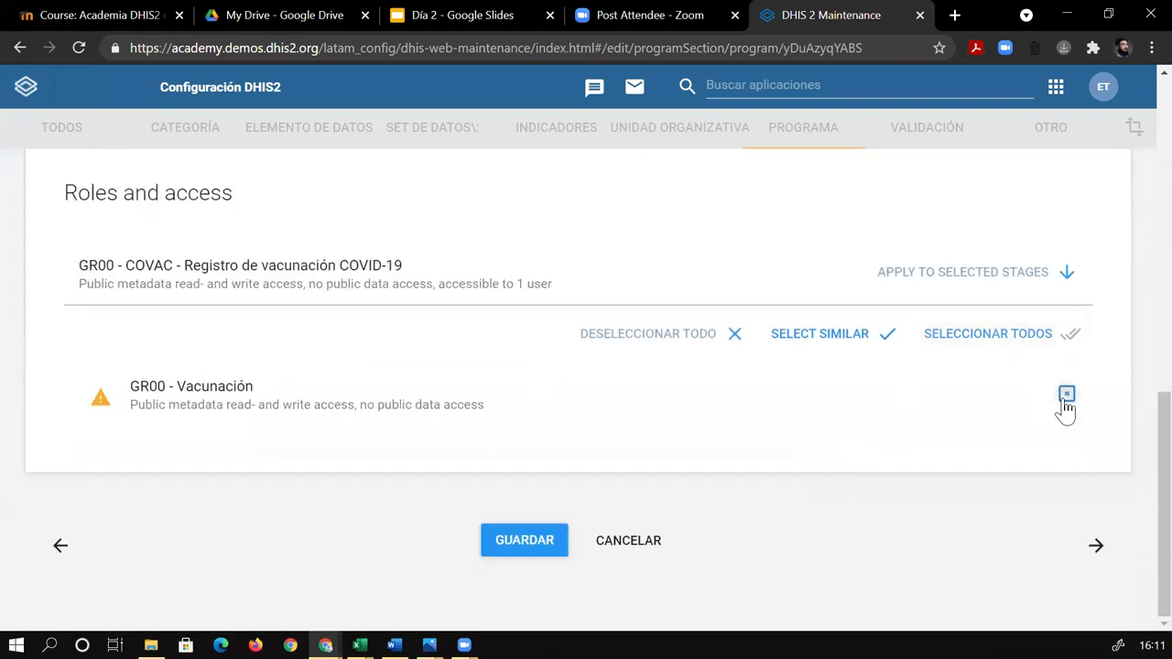
pyautogui.click(1042, 282)
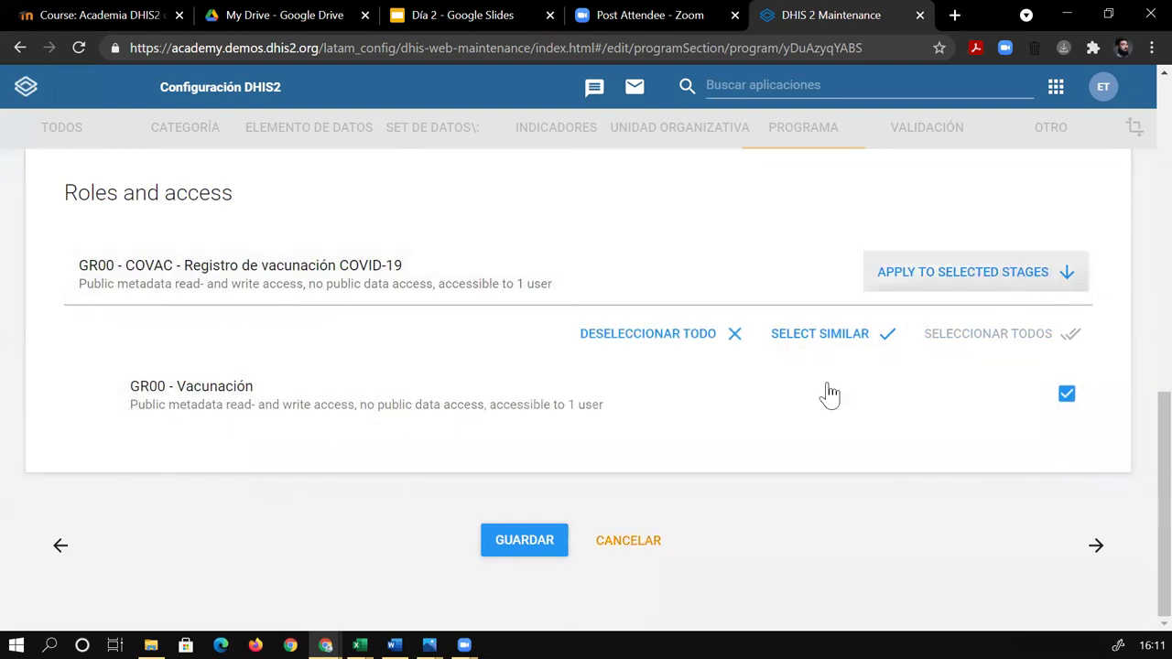
pyautogui.click(551, 542)
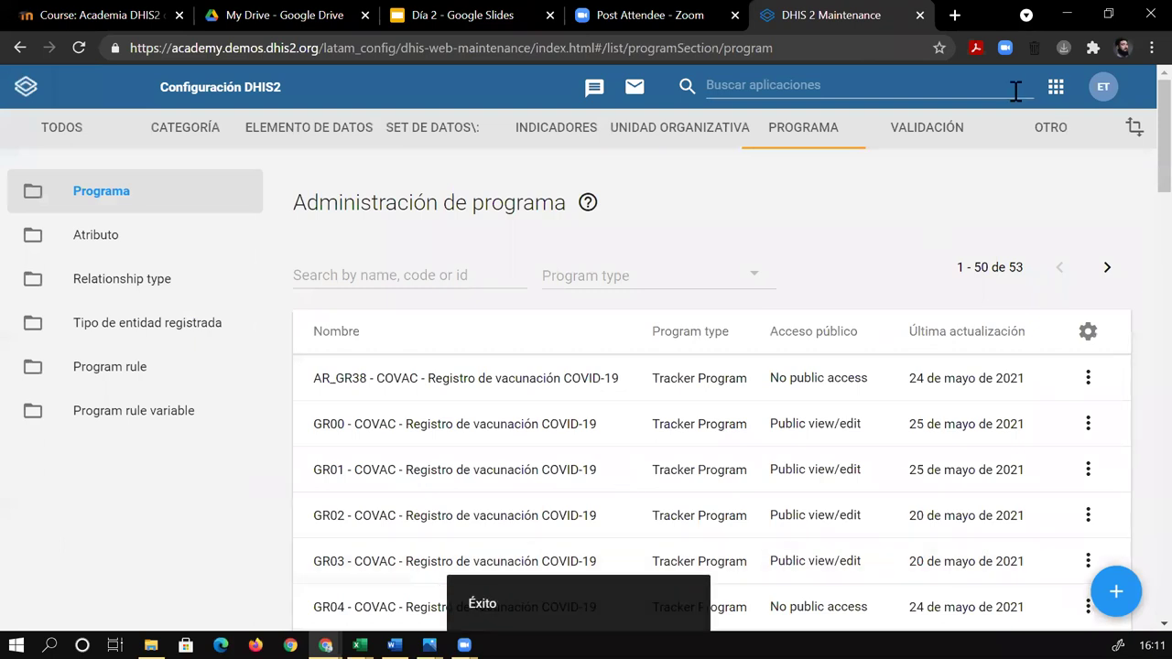
# Clear all cached storage items in Limpiador de caché, then launch Registro de datos de seguimiento.
pyautogui.click(1056, 86)
pyautogui.click(760, 398)
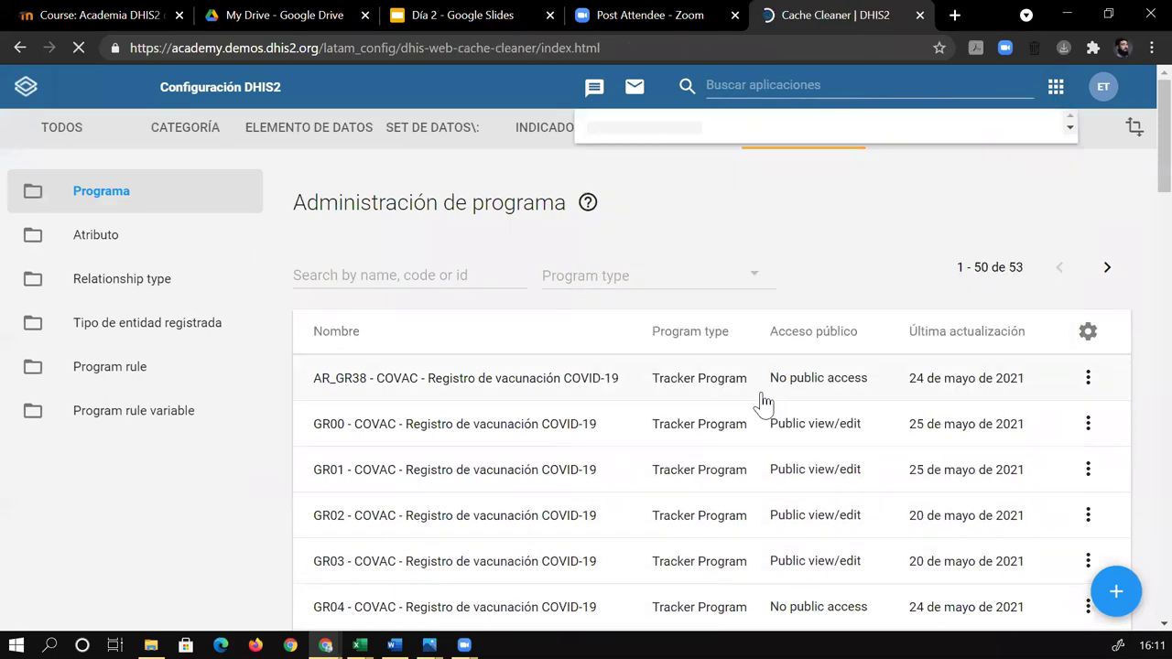
pyautogui.scroll(-2, 255, 337)
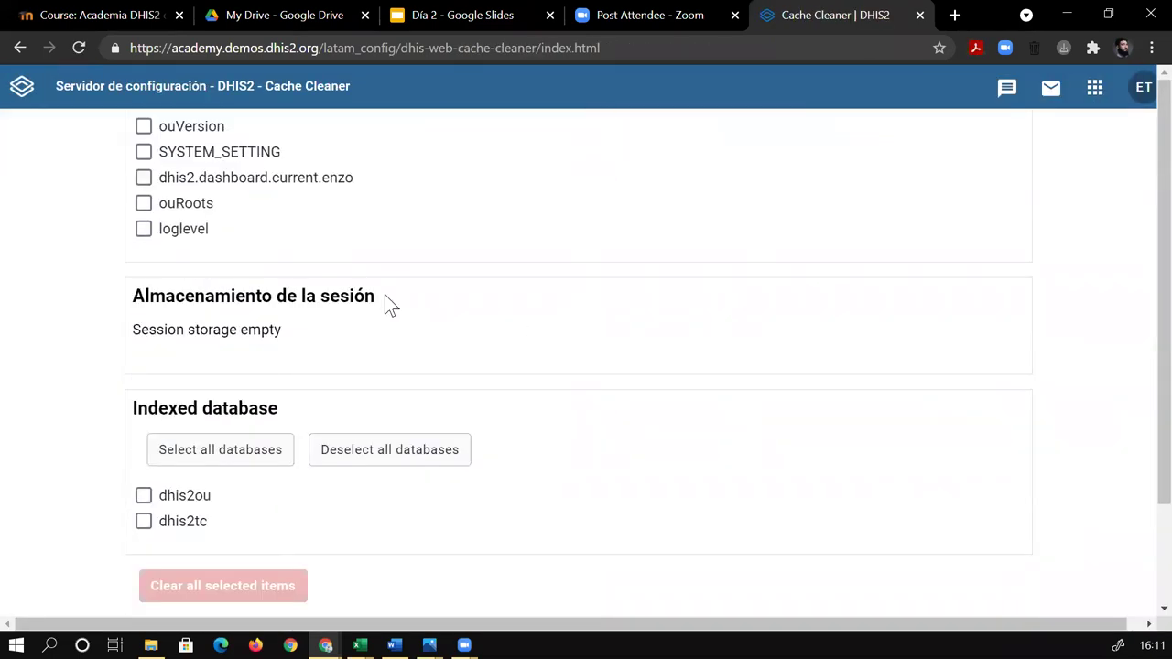
pyautogui.scroll(2, 384, 306)
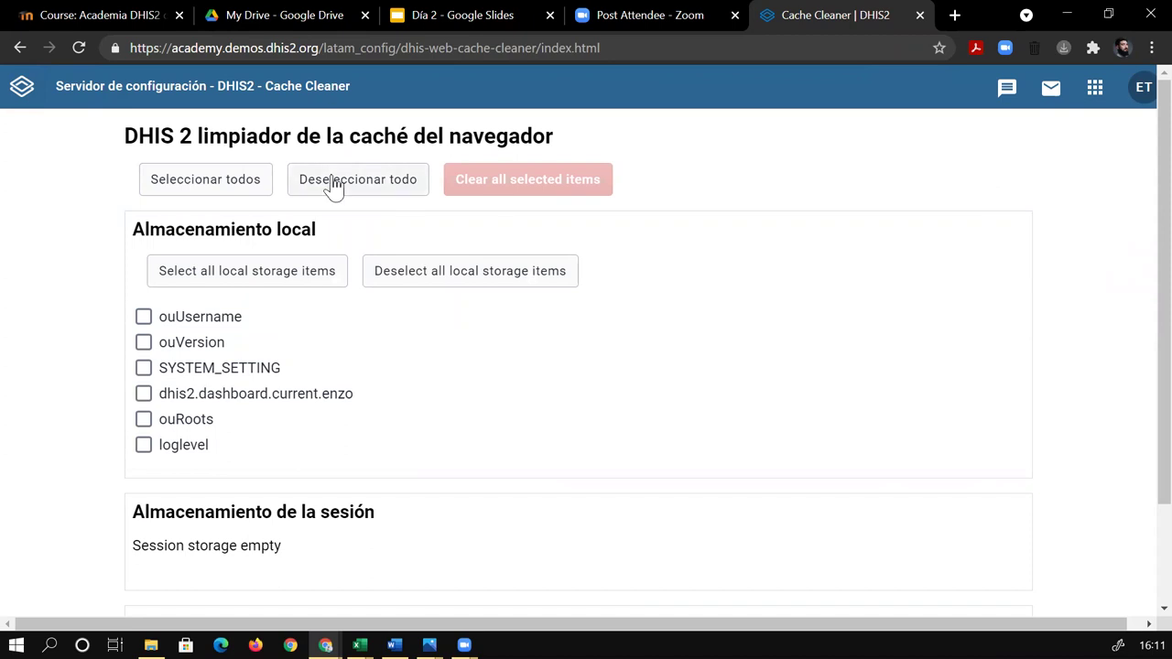
pyautogui.click(198, 188)
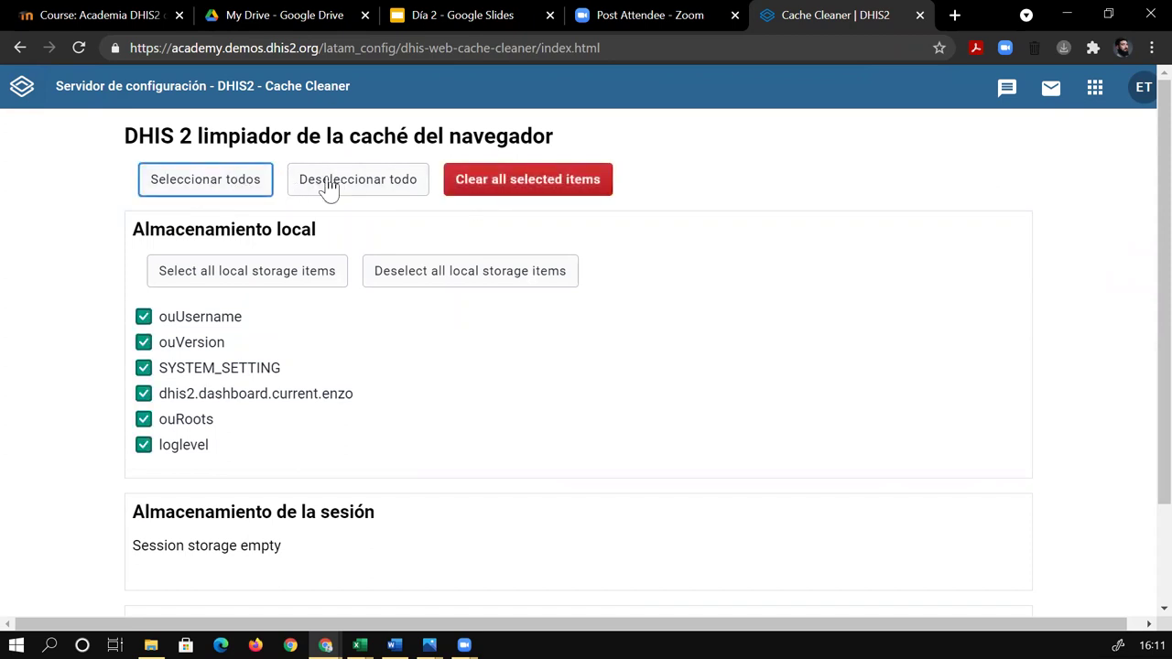
pyautogui.click(510, 187)
pyautogui.click(1095, 90)
pyautogui.click(904, 328)
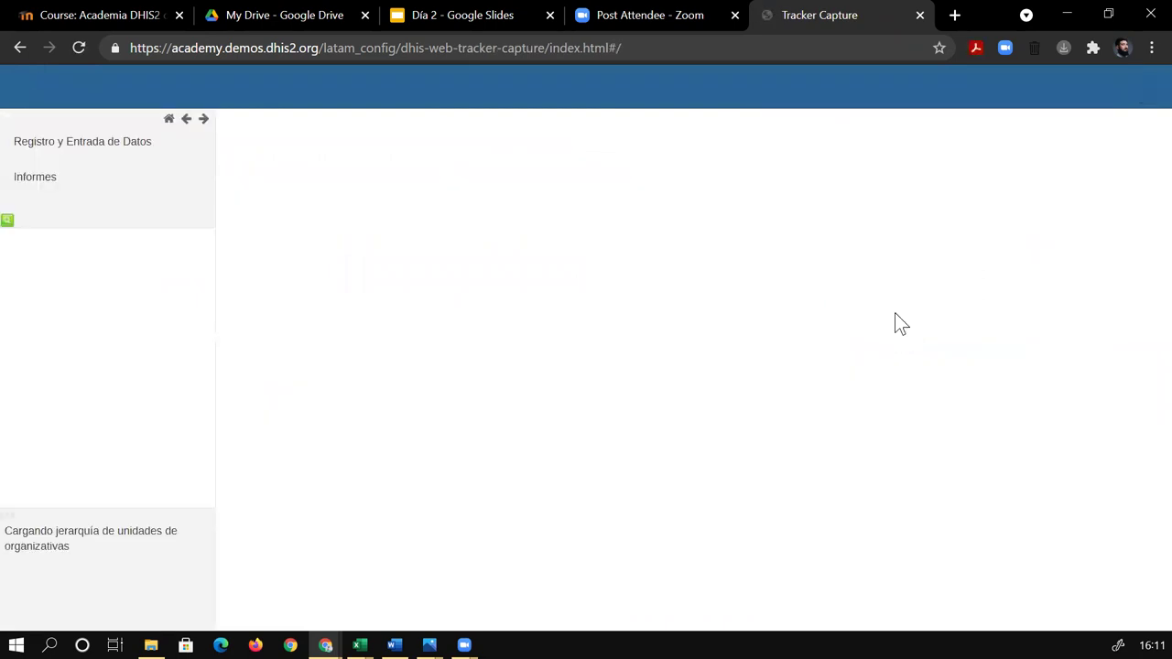
# Relaunch Registro de datos de seguimiento and wait for Trainingland's organisation unit tree to load.
pyautogui.click(946, 88)
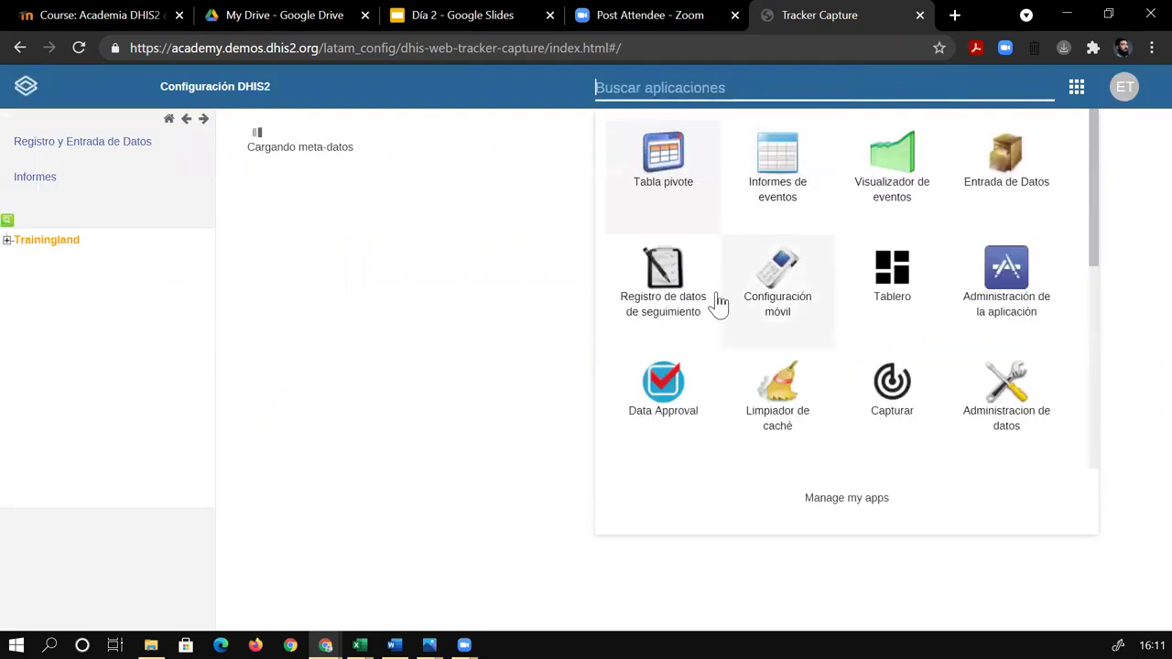
pyautogui.click(708, 307)
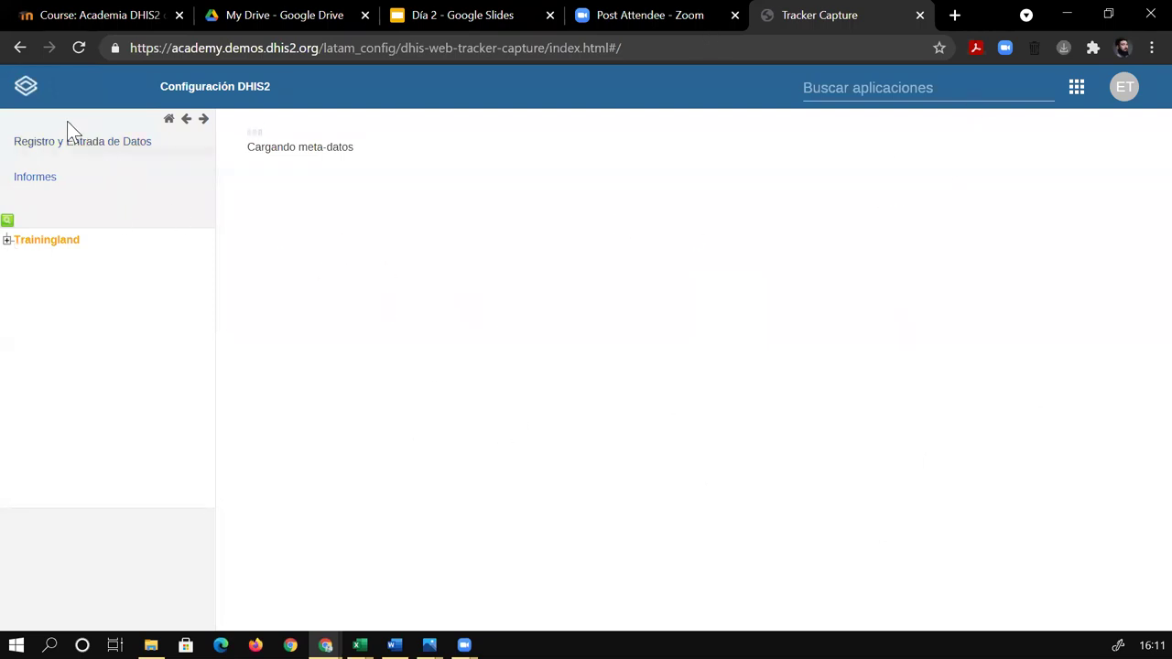
pyautogui.rightClick(42, 87)
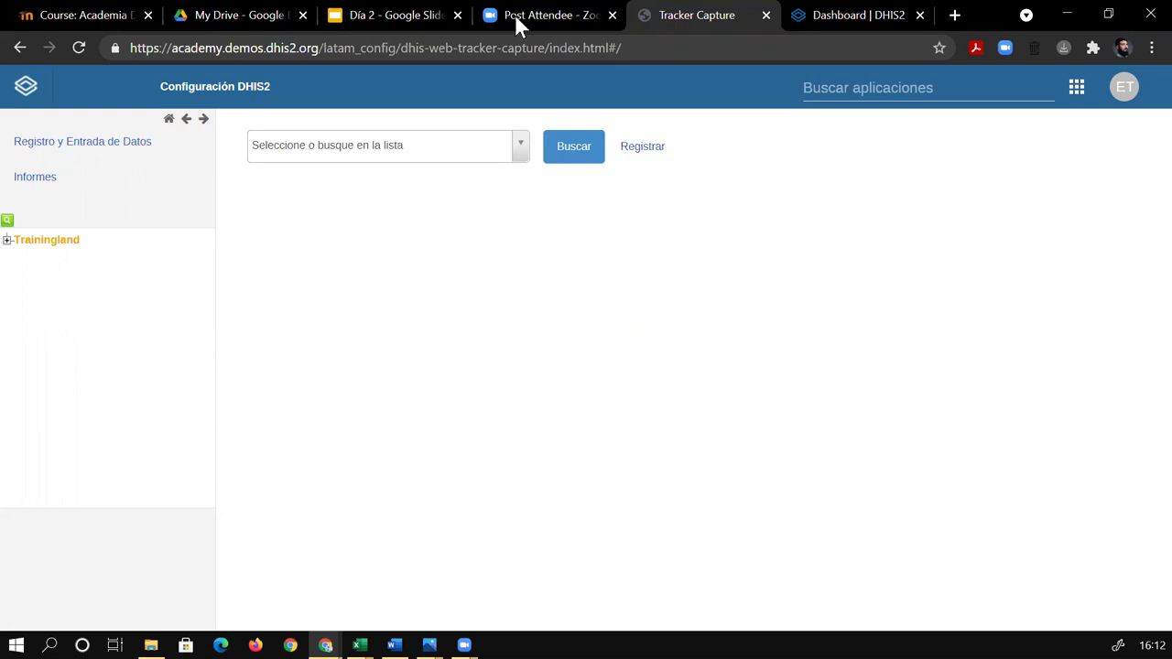
# Select Cardinal Hospital Gateway PHC under Trainingland > Animal Region > Bird District.
pyautogui.click(6, 240)
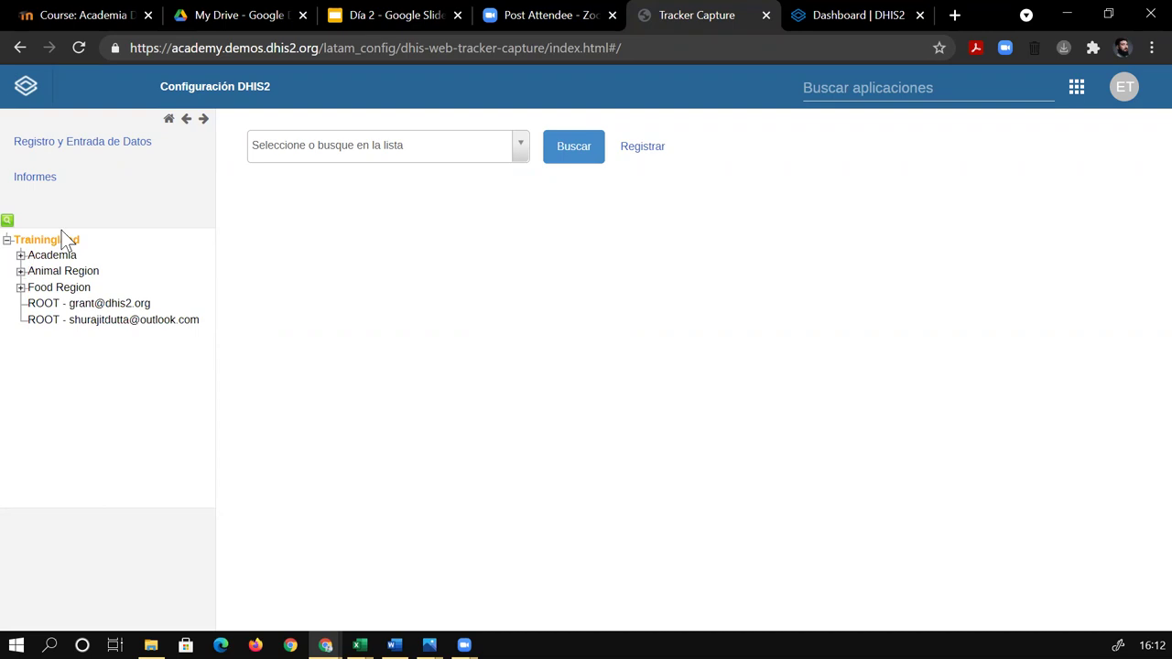
pyautogui.click(468, 161)
pyautogui.click(470, 147)
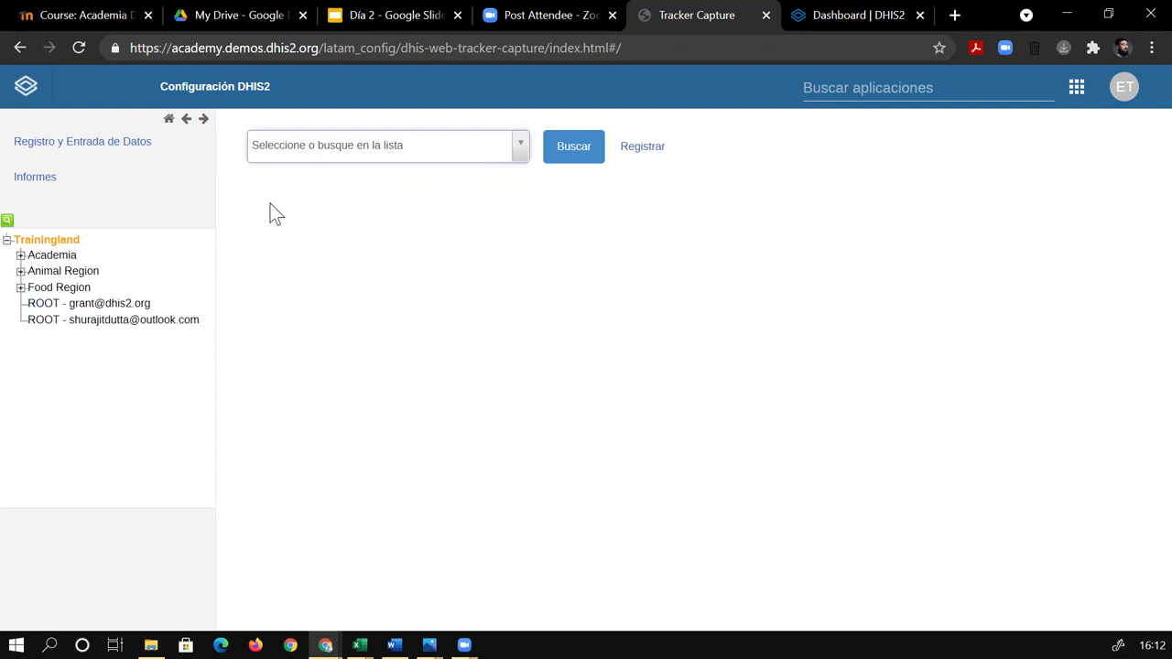
pyautogui.click(20, 271)
pyautogui.click(34, 286)
pyautogui.click(96, 302)
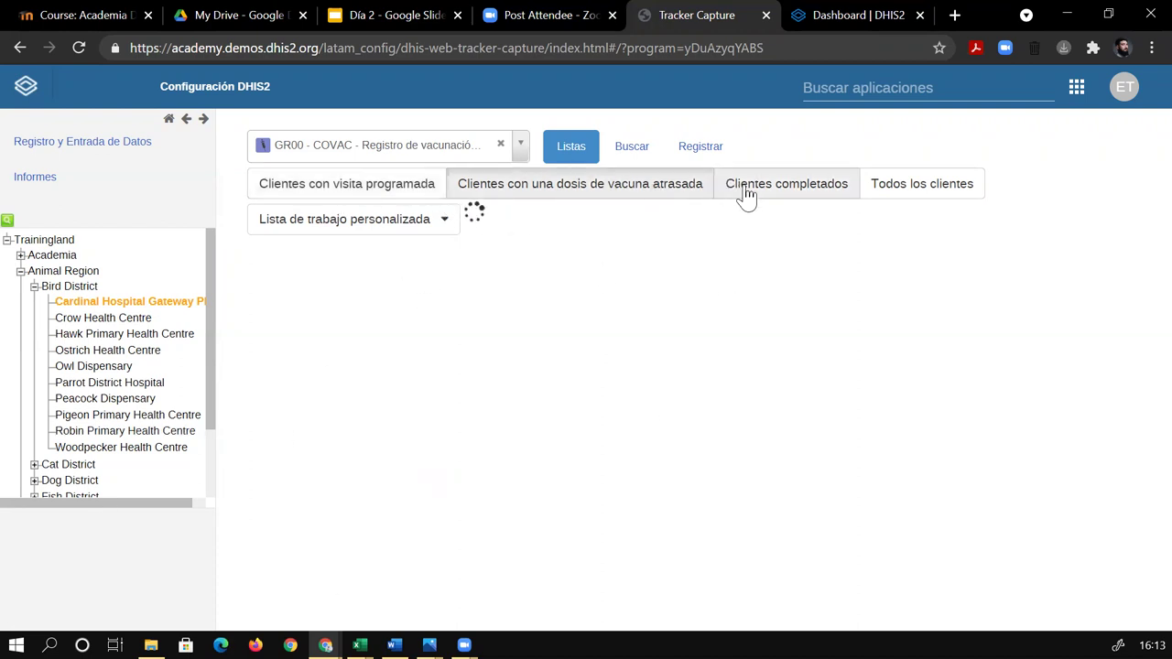
# Check the GR00 overdue, completed and scheduled lists, ending on Todos los clientes.
pyautogui.click(682, 199)
pyautogui.click(827, 189)
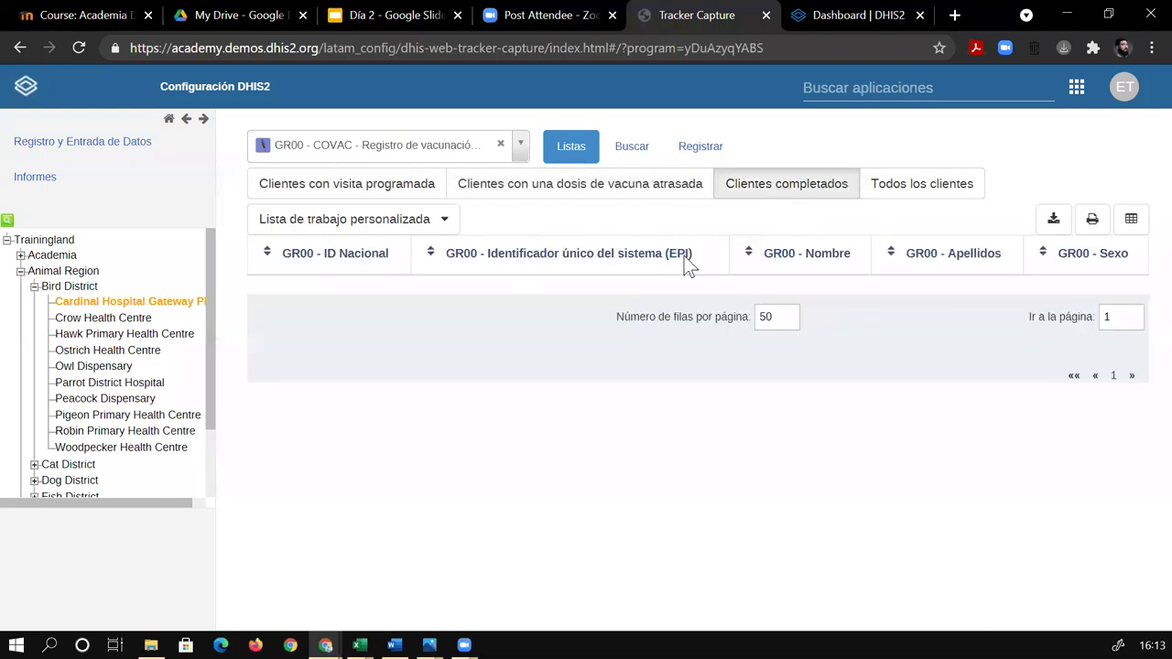
pyautogui.click(662, 199)
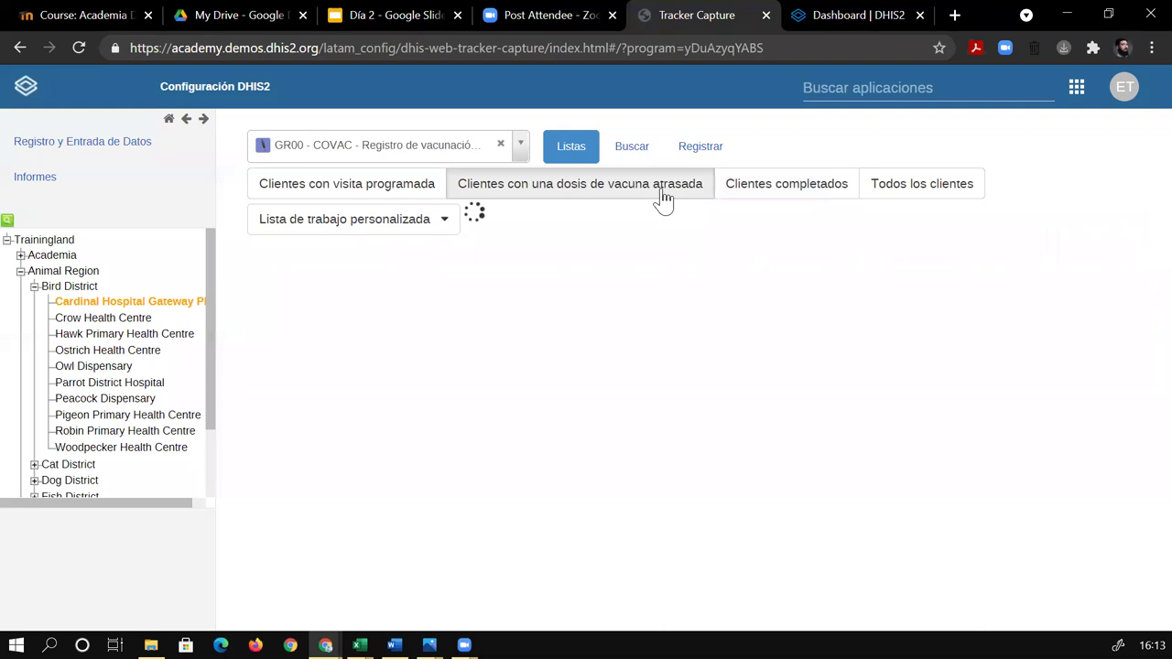
pyautogui.click(262, 194)
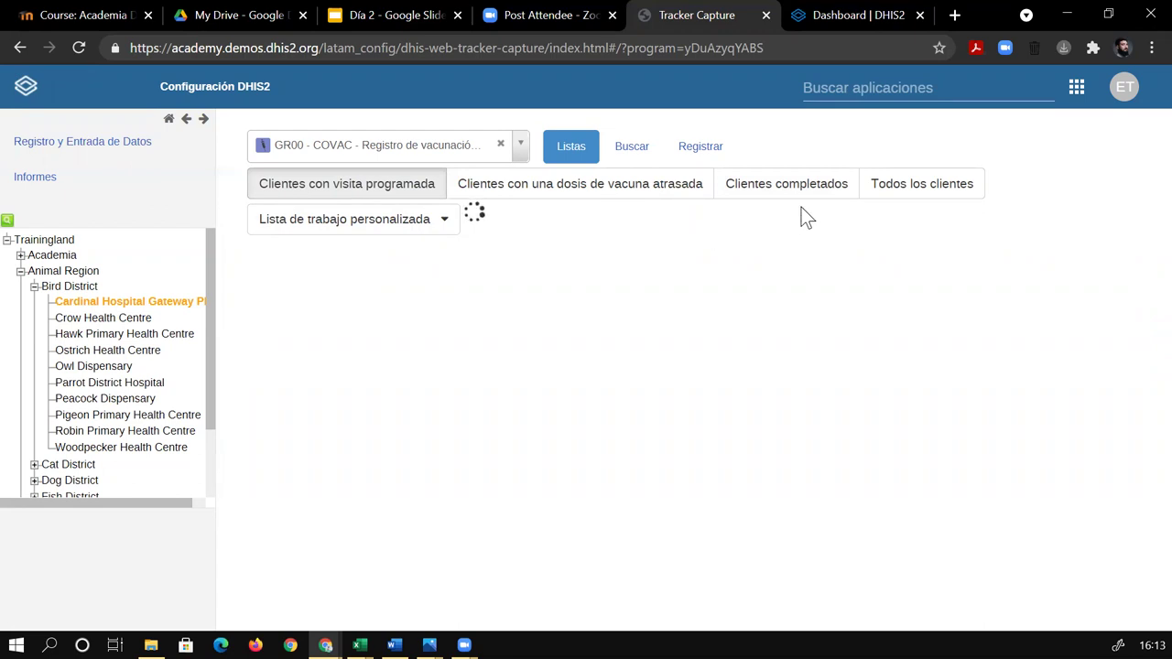
pyautogui.click(900, 190)
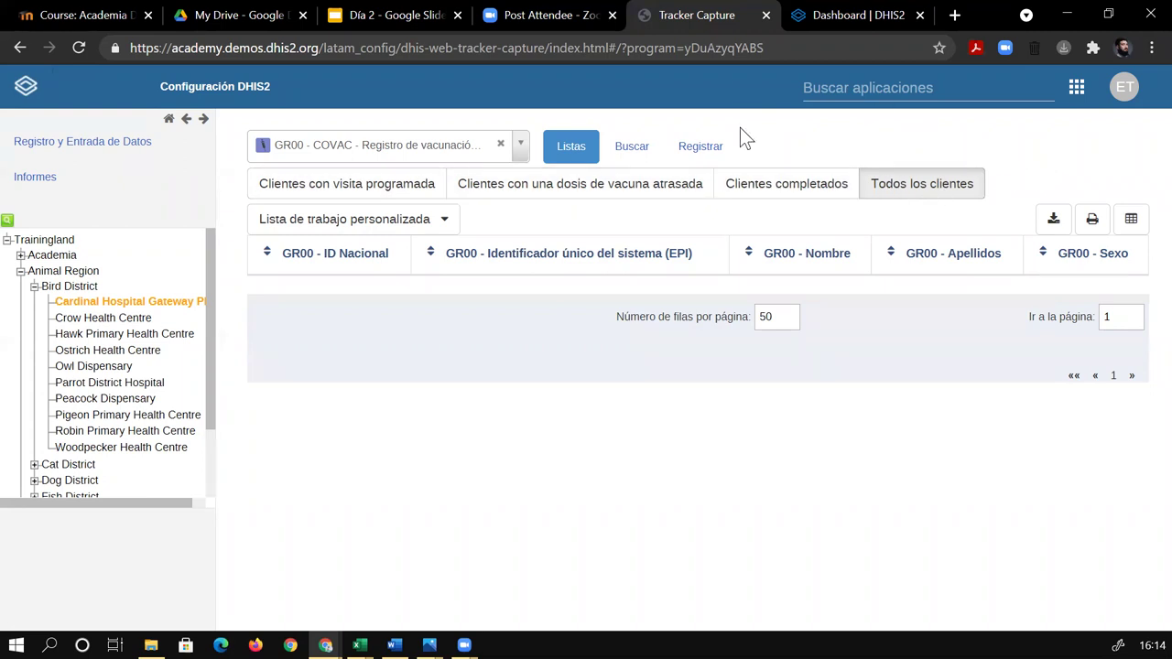
# Open the Registrar form and place the cursor in the Perfil section's ID Nacional field.
pyautogui.click(688, 153)
pyautogui.scroll(-3, 888, 293)
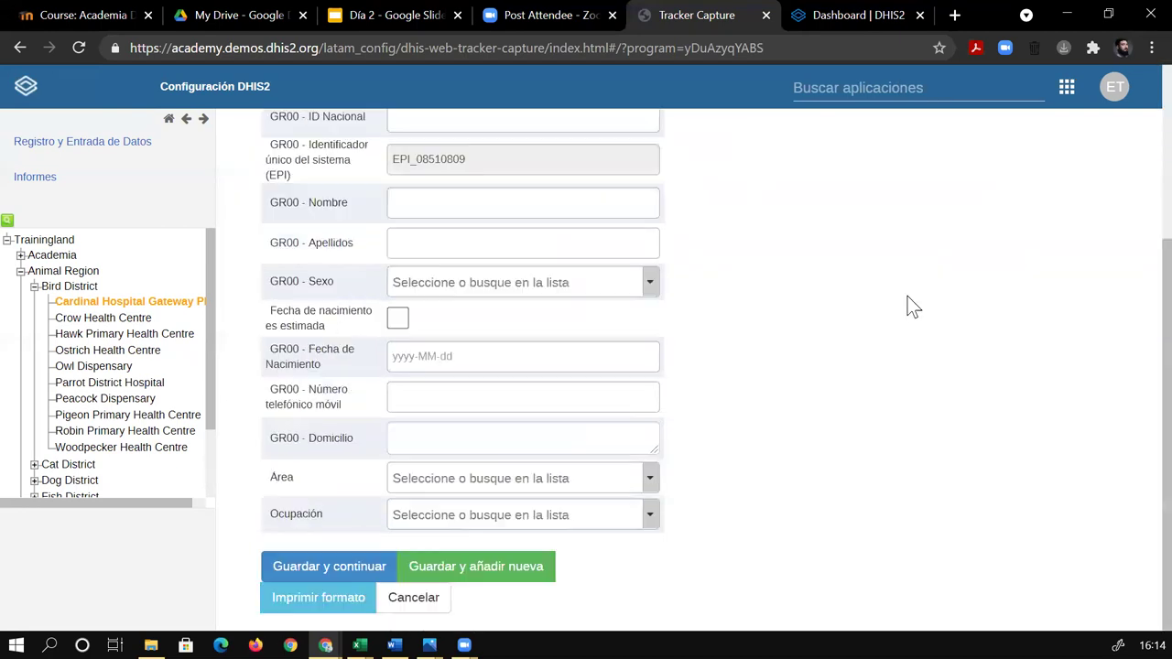
pyautogui.scroll(1, 1137, 296)
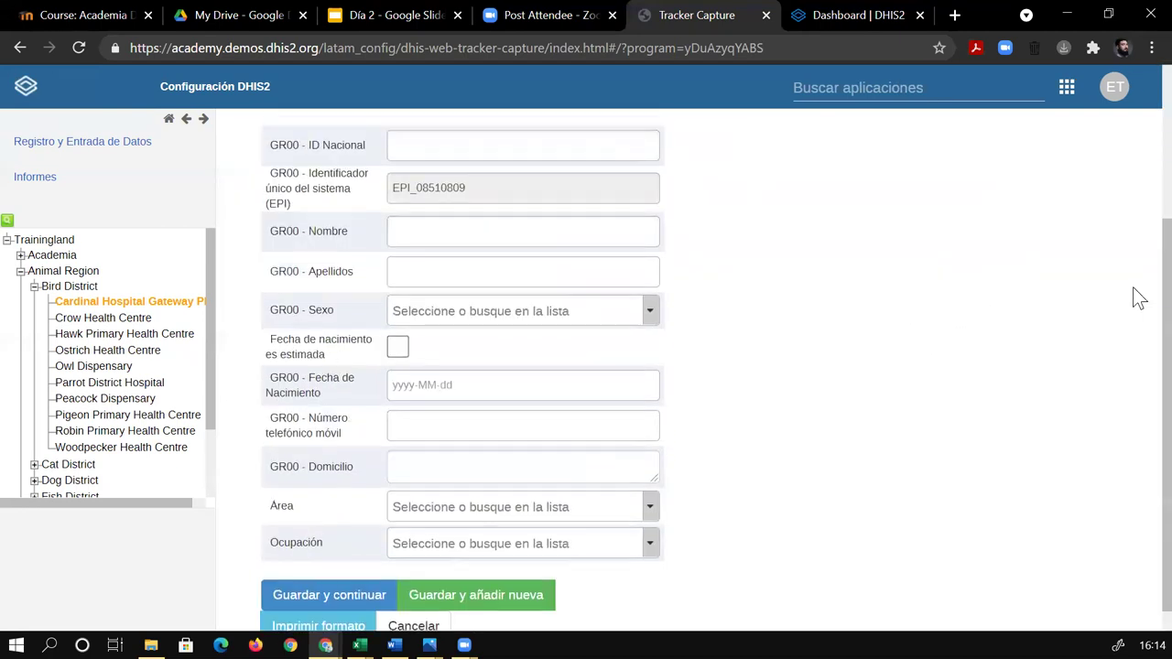
pyautogui.scroll(-1, 1138, 275)
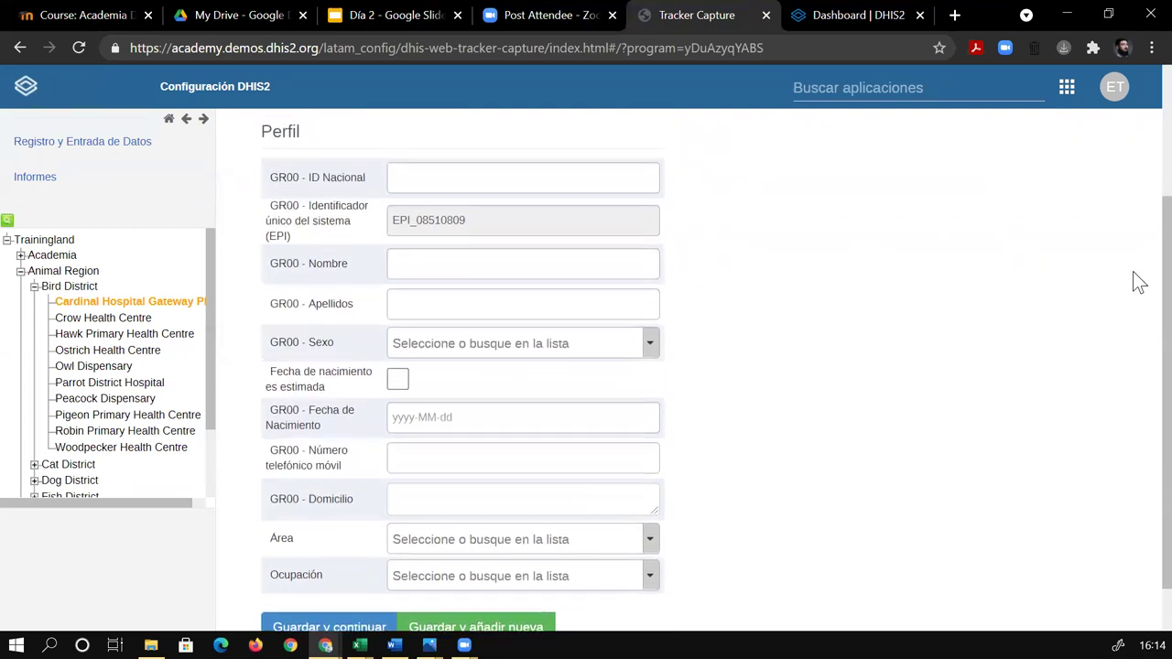
pyautogui.scroll(2, 1135, 280)
pyautogui.scroll(-1, 1138, 270)
pyautogui.scroll(-1, 1138, 274)
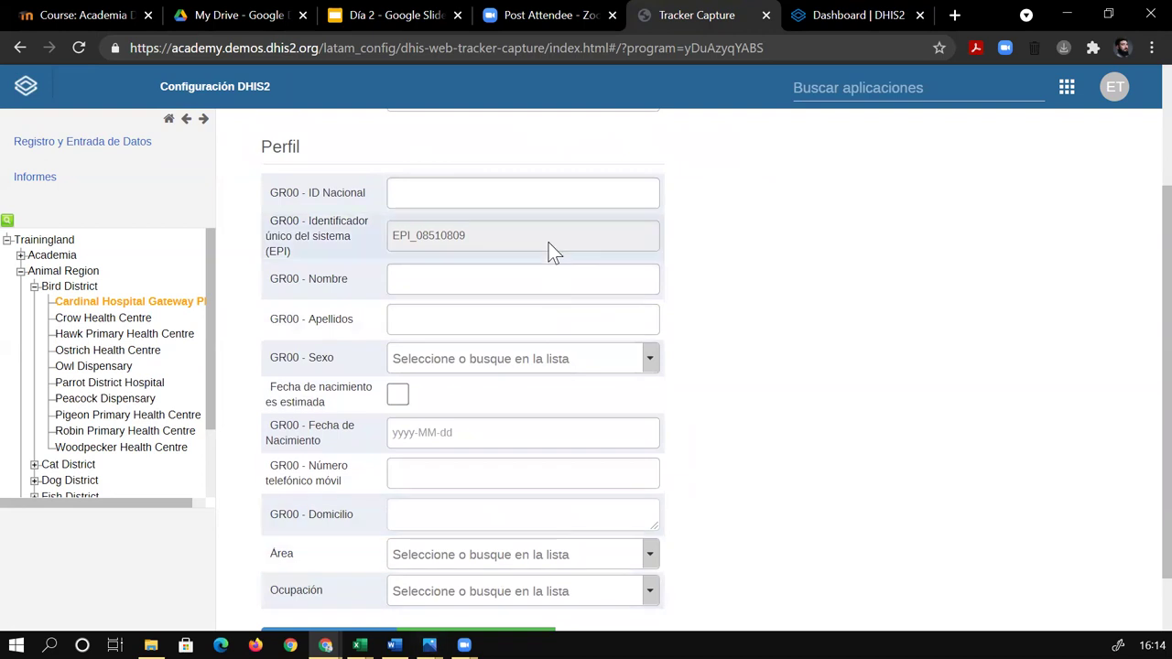
pyautogui.click(531, 192)
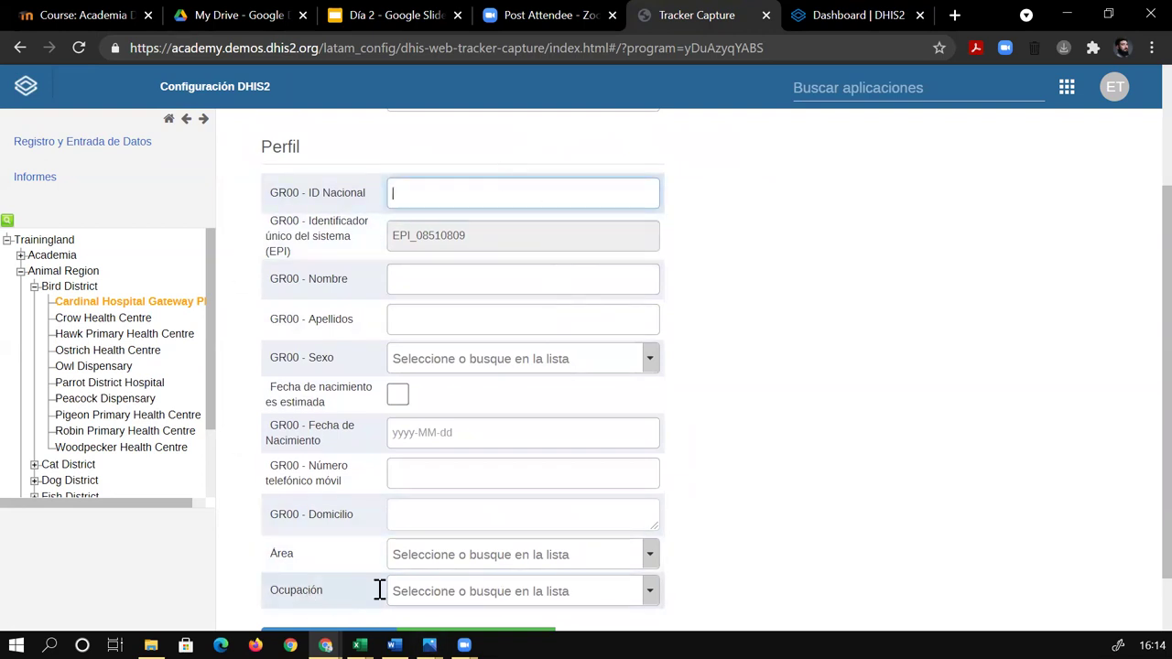
pyautogui.scroll(-1, 1138, 345)
pyautogui.scroll(2, 1139, 329)
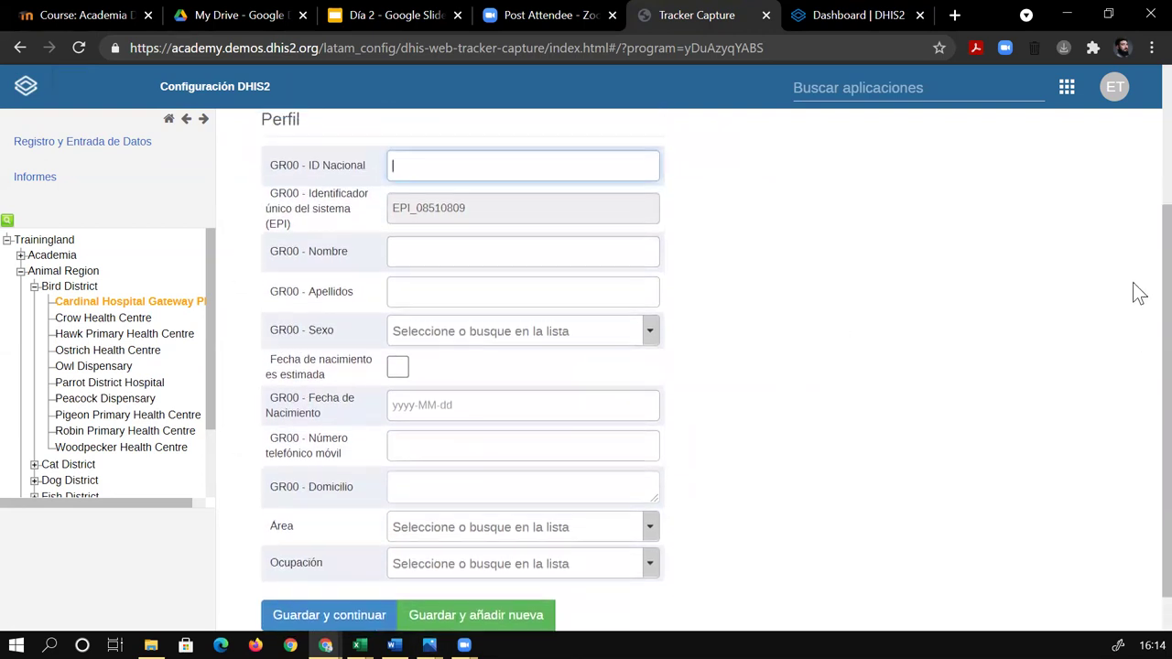
# From the DHIS2 dashboard, search the apps for 'mante' and launch Mantenimiento.
pyautogui.click(838, 13)
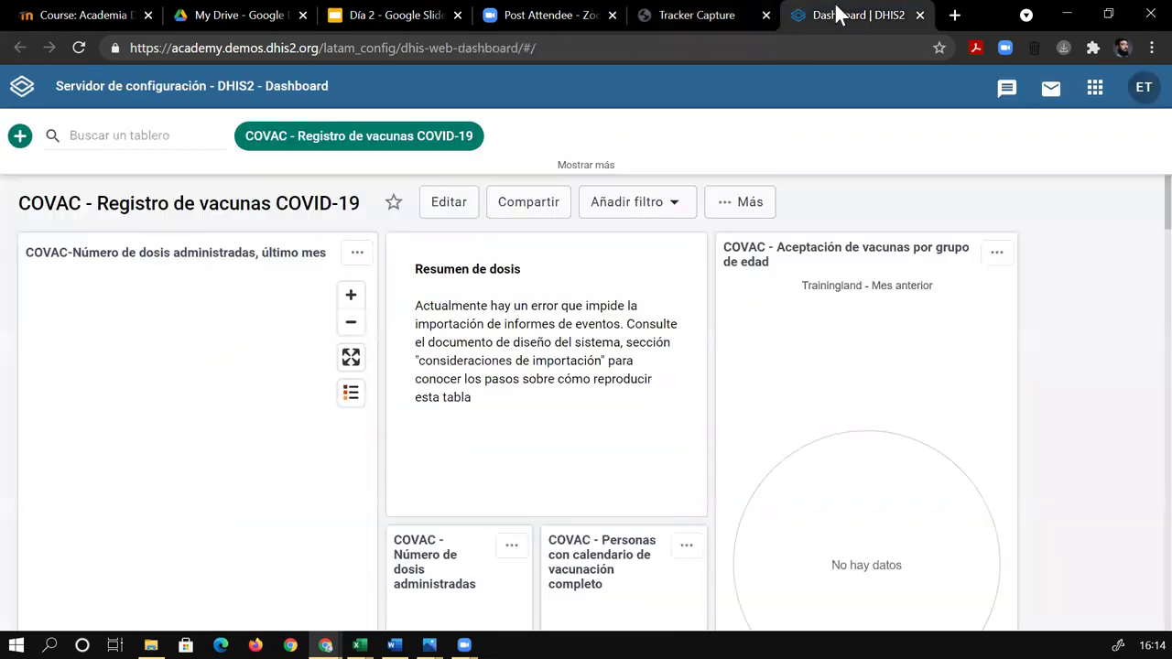
pyautogui.click(1092, 95)
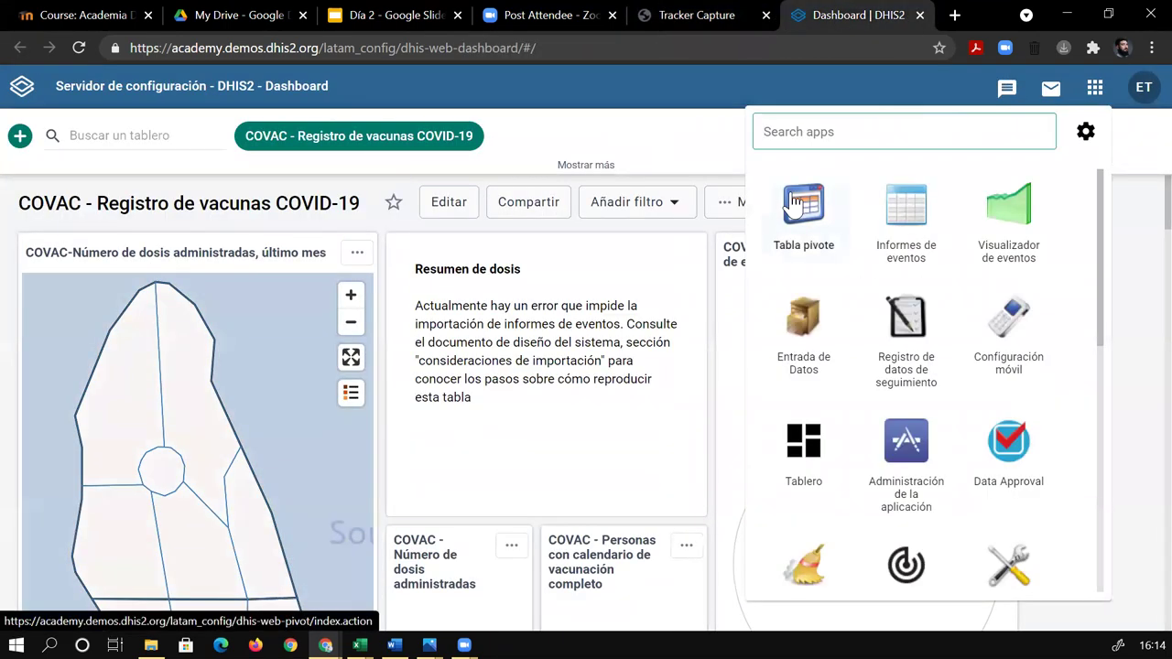
pyautogui.write('mante')
pyautogui.click(813, 210)
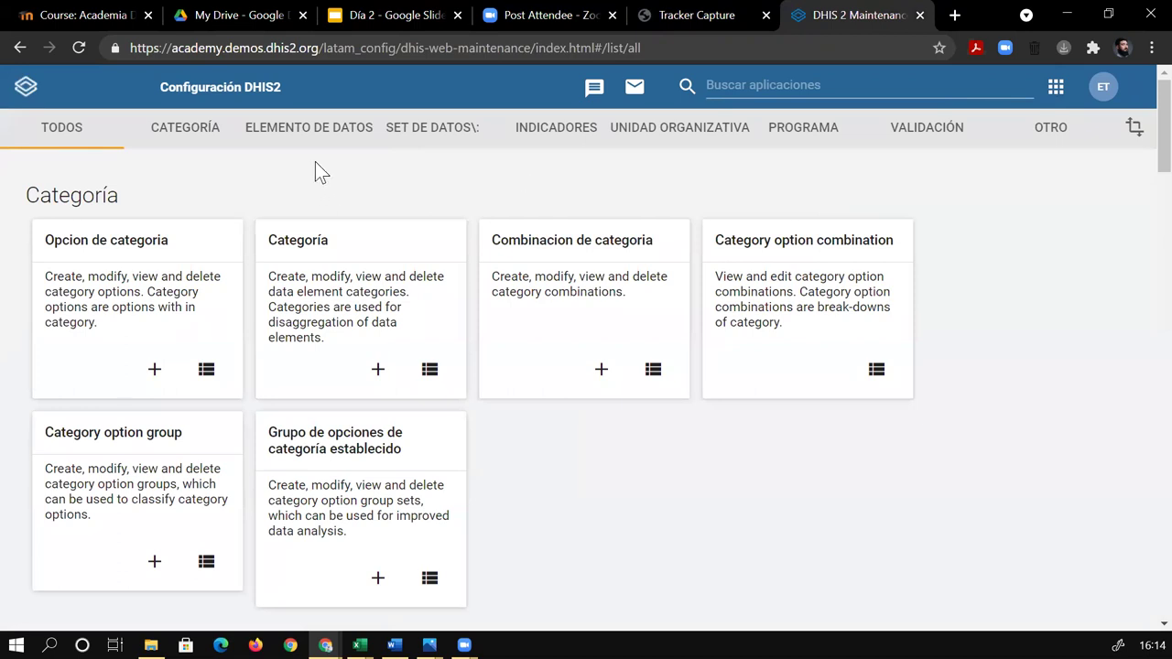
pyautogui.scroll(-10, 727, 278)
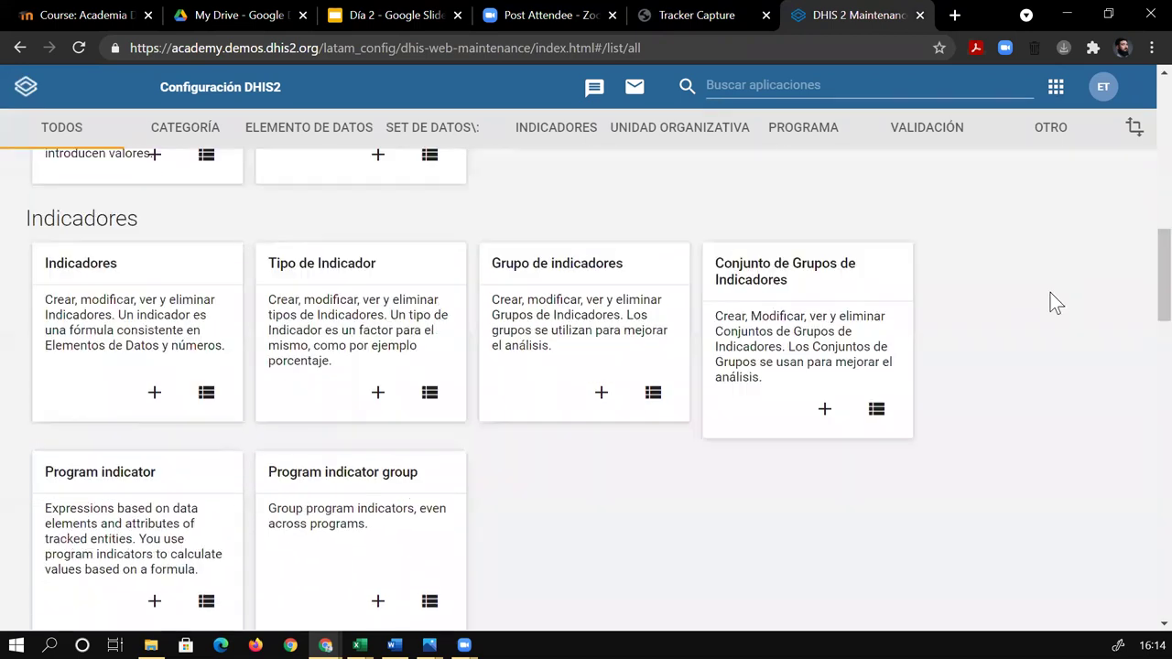
pyautogui.scroll(-11, 1063, 329)
pyautogui.scroll(6, 571, 472)
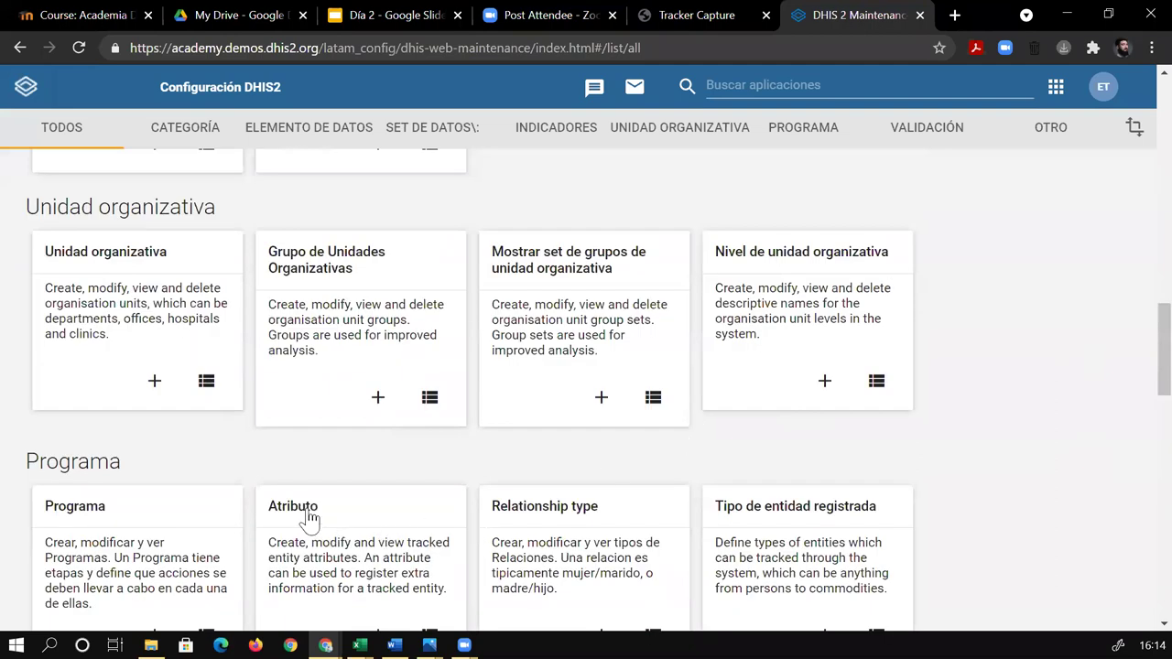
# Open the tracked entity attributes list and scroll through the GR00 attributes.
pyautogui.click(309, 519)
pyautogui.scroll(-5, 879, 264)
pyautogui.scroll(5, 881, 265)
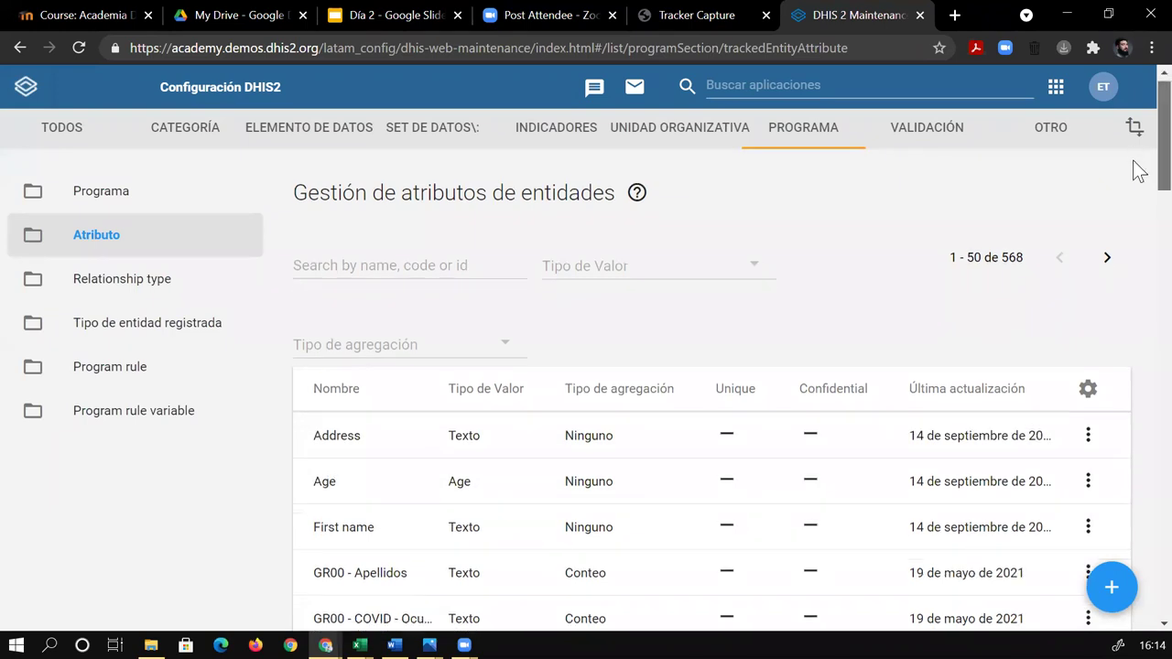
pyautogui.scroll(-3, 1138, 174)
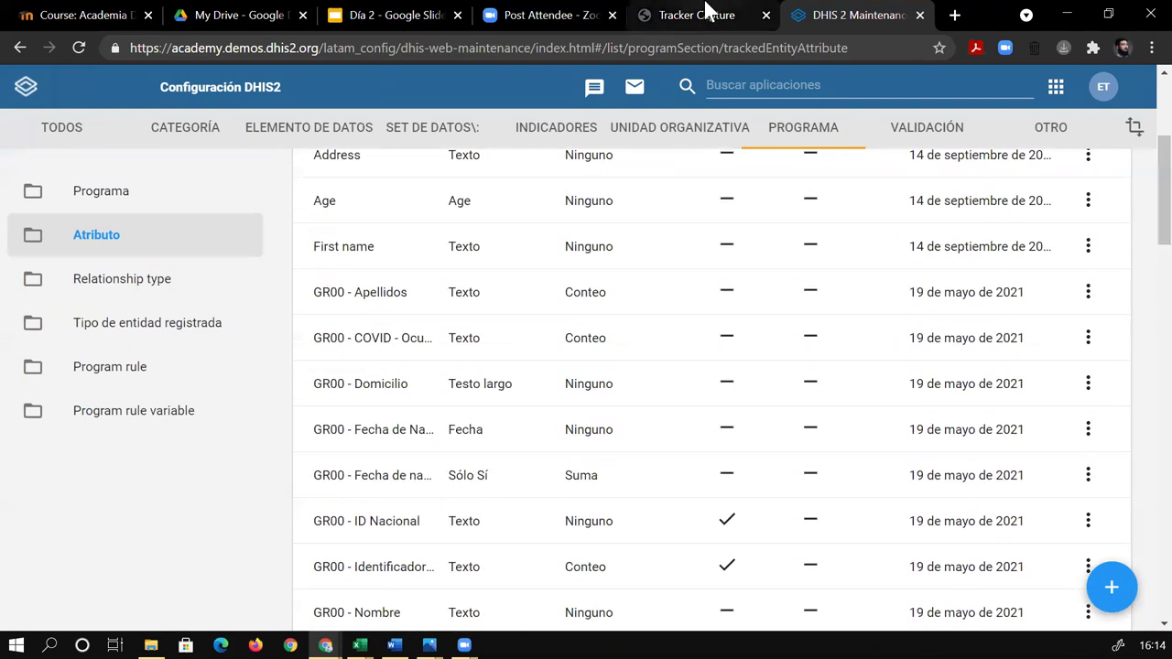
pyautogui.click(706, 15)
pyautogui.click(821, 19)
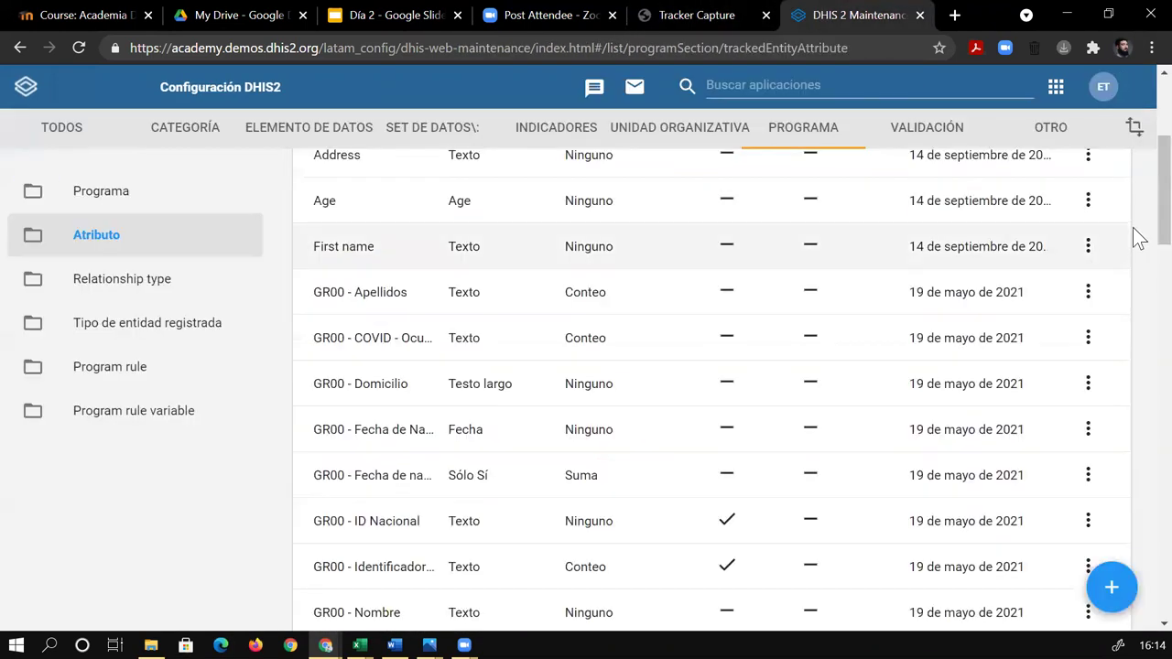
pyautogui.scroll(-2, 1135, 219)
pyautogui.scroll(-5, 1138, 238)
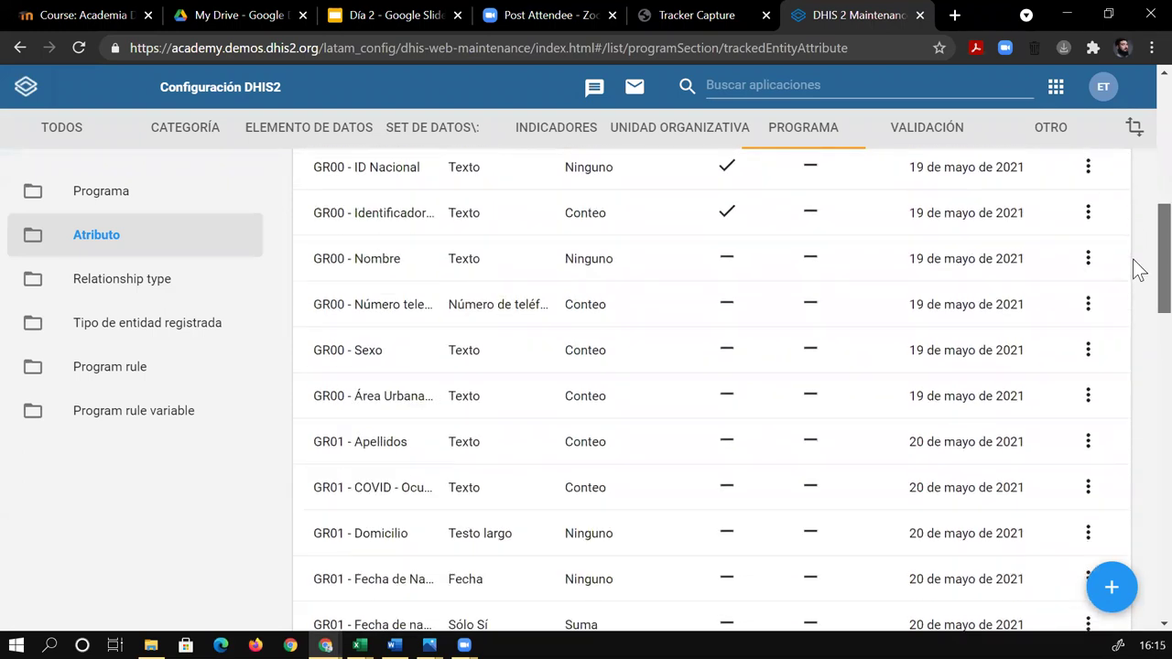
pyautogui.scroll(-5, 1138, 335)
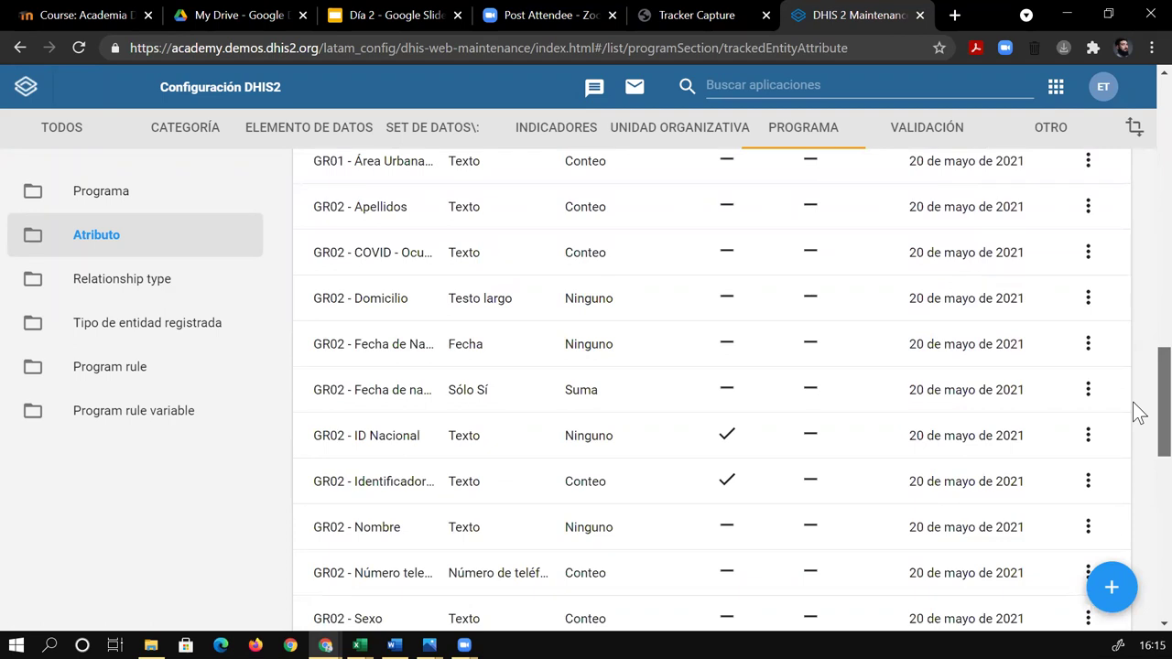
pyautogui.scroll(-5, 1138, 430)
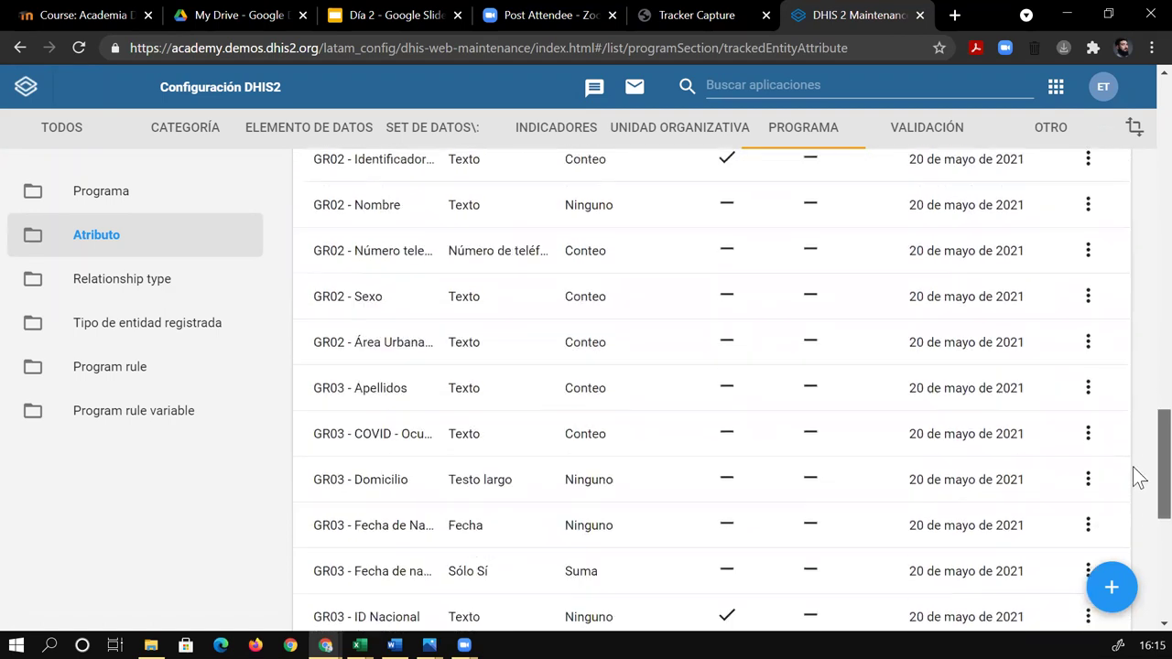
pyautogui.scroll(-5, 1135, 540)
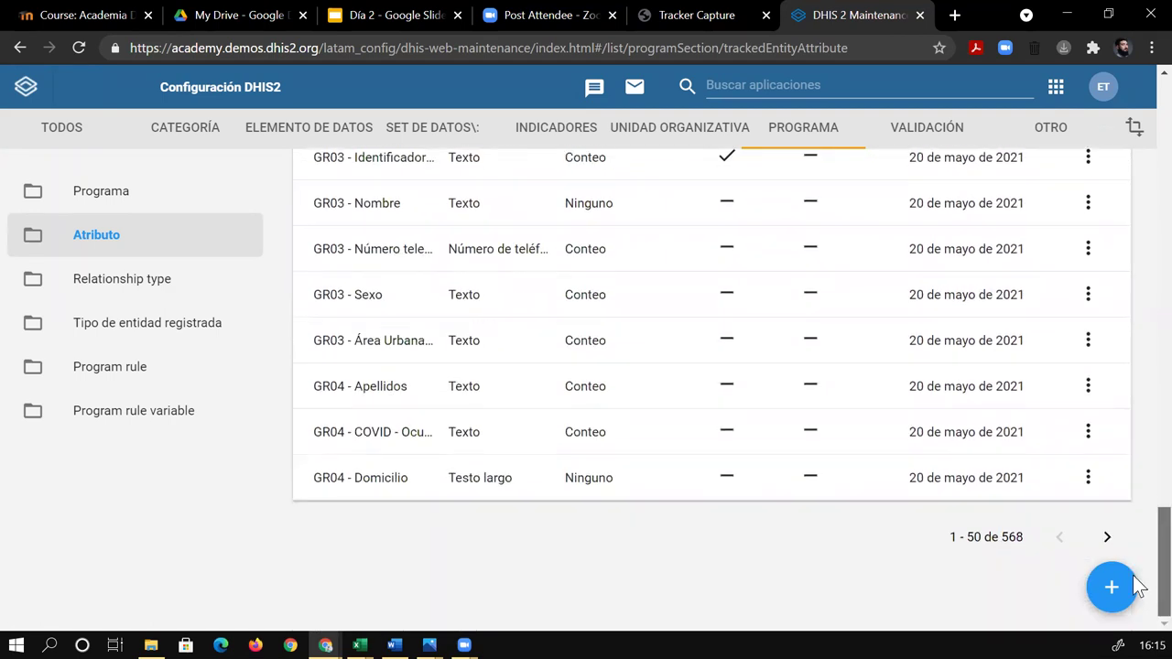
pyautogui.moveTo(1140, 550); pyautogui.dragTo(1103, 92)
pyautogui.click(1103, 86)
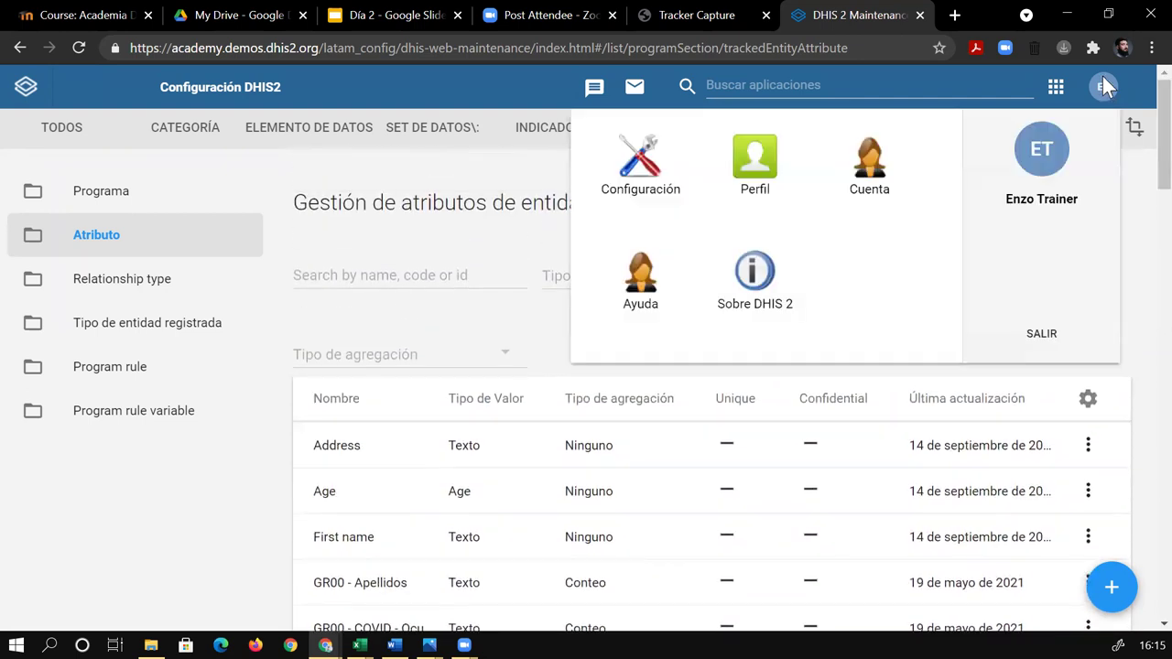
pyautogui.scroll(-3, 1138, 206)
pyautogui.scroll(3, 1138, 208)
# Enter 234234 as the GR00 national ID, then select the auto-generated EPI identifier.
pyautogui.click(691, 15)
pyautogui.click(563, 219)
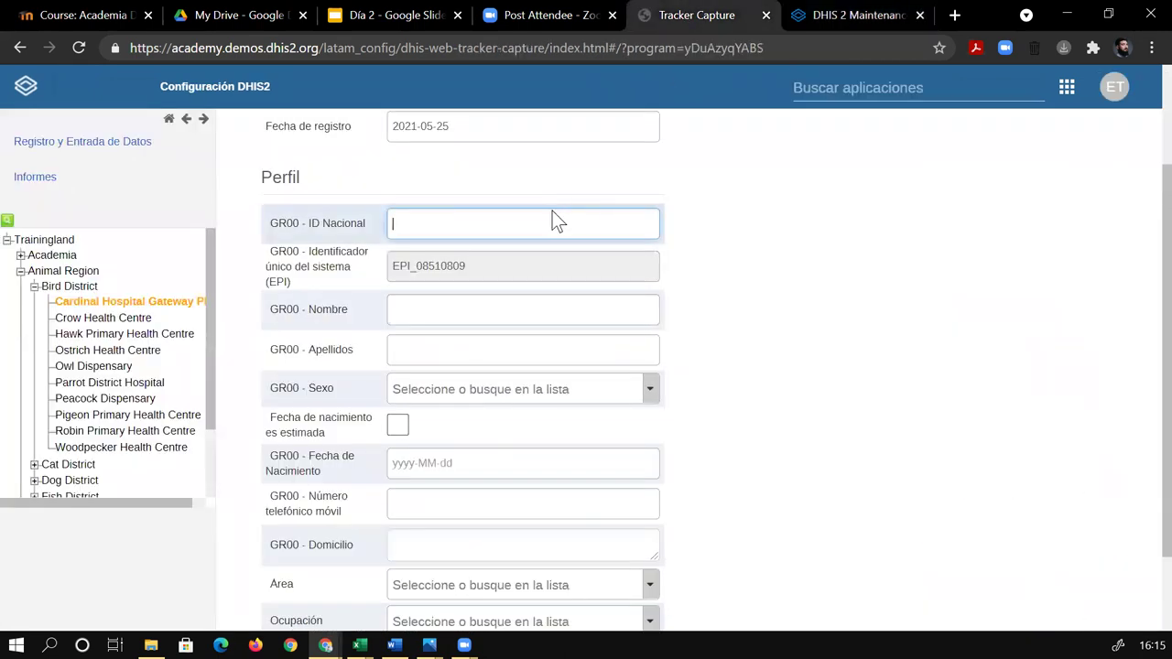
pyautogui.write('as')
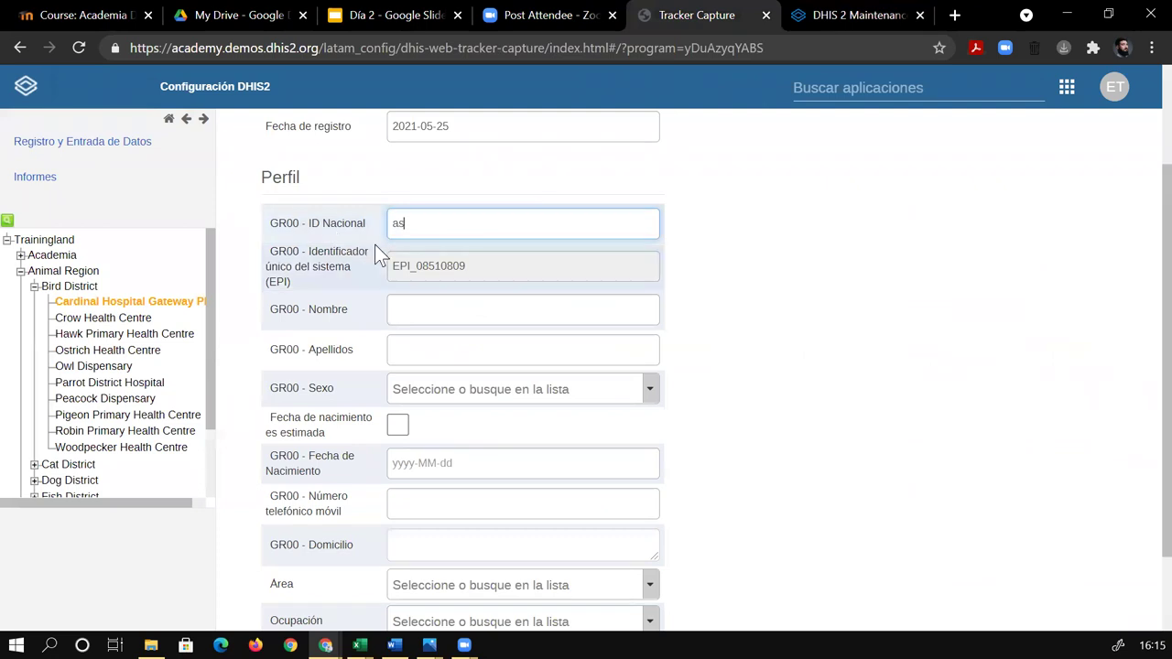
pyautogui.write('sdasd')
pyautogui.press('BackSpace')
pyautogui.press('BackSpace')
pyautogui.press('BackSpace')
pyautogui.write('fsdf')
pyautogui.write('234234')
pyautogui.click(434, 266)
pyautogui.doubleClick(434, 265)
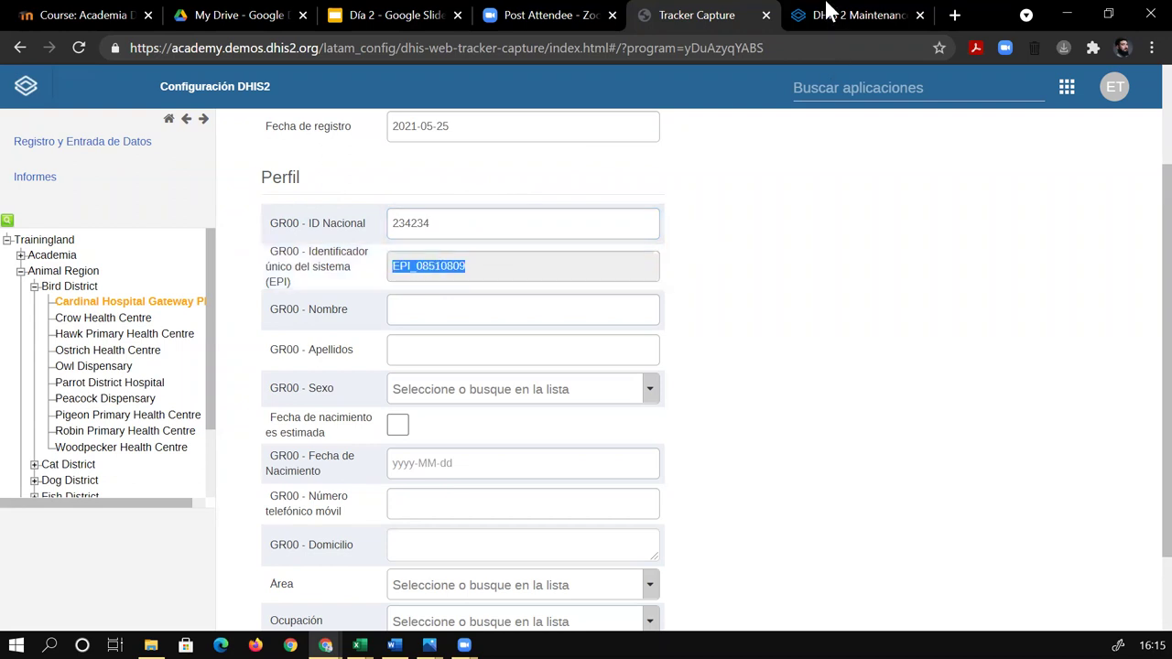
pyautogui.click(824, 18)
pyautogui.scroll(-5, 417, 412)
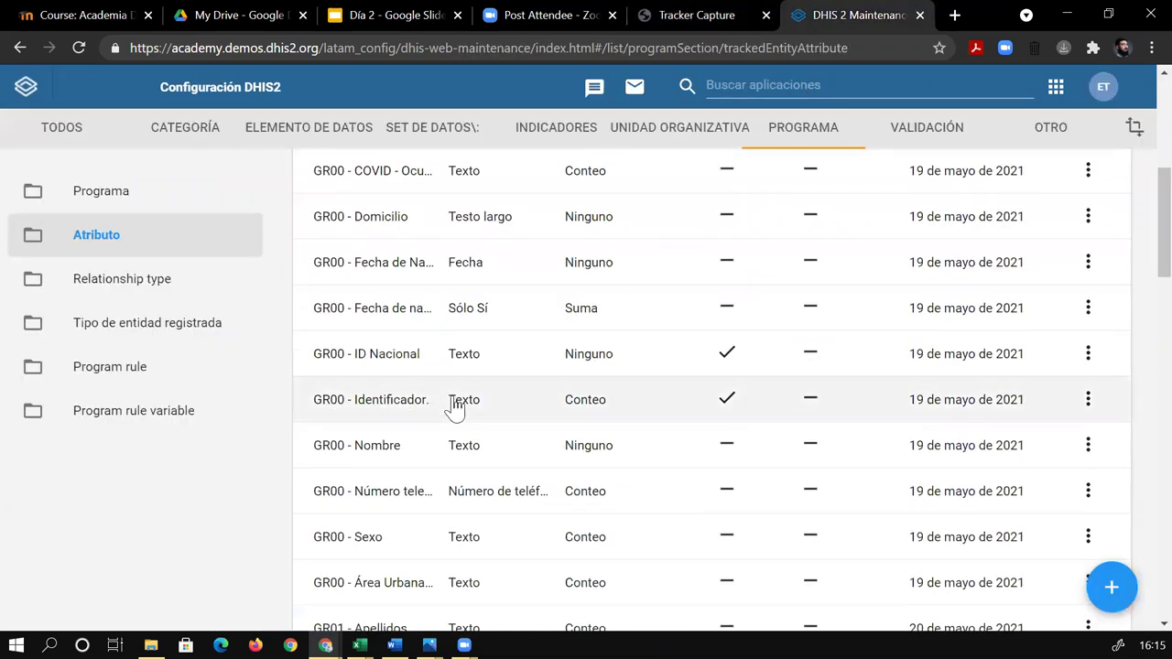
pyautogui.scroll(5, 452, 411)
pyautogui.scroll(-5, 412, 421)
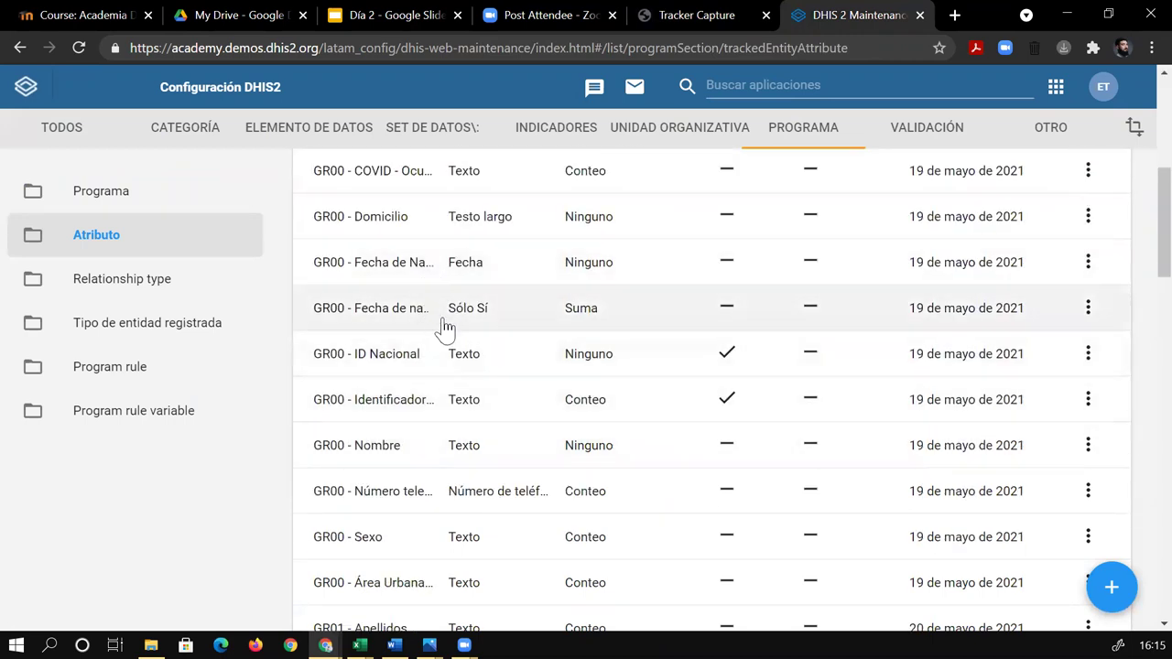
pyautogui.click(439, 405)
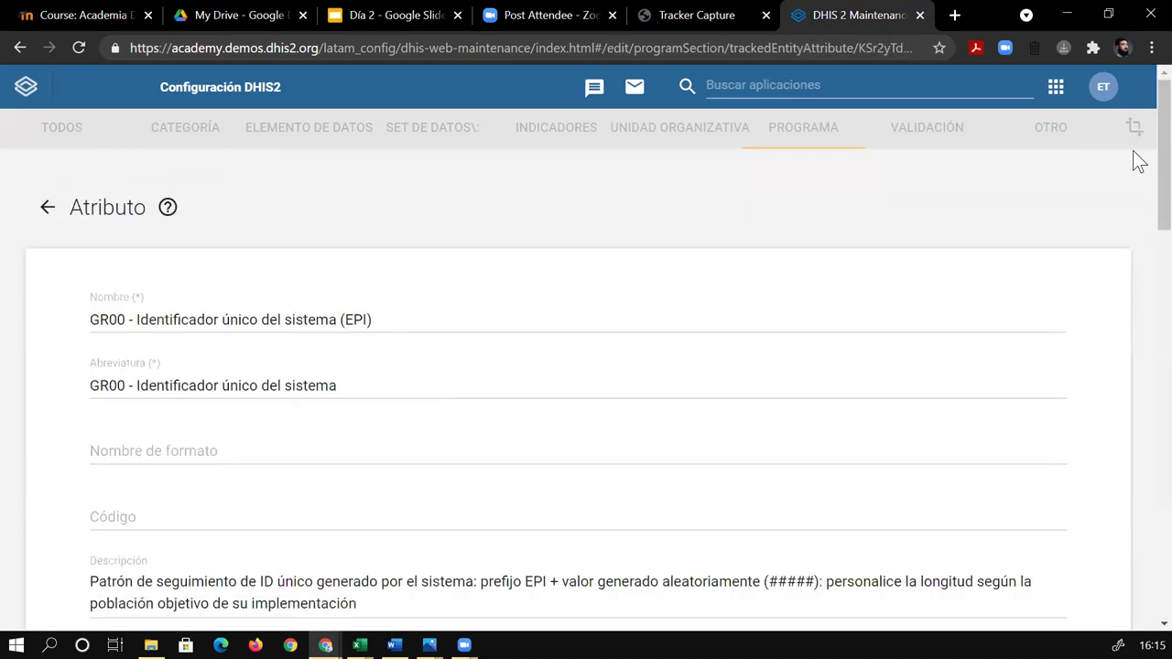
pyautogui.scroll(-8, 1135, 132)
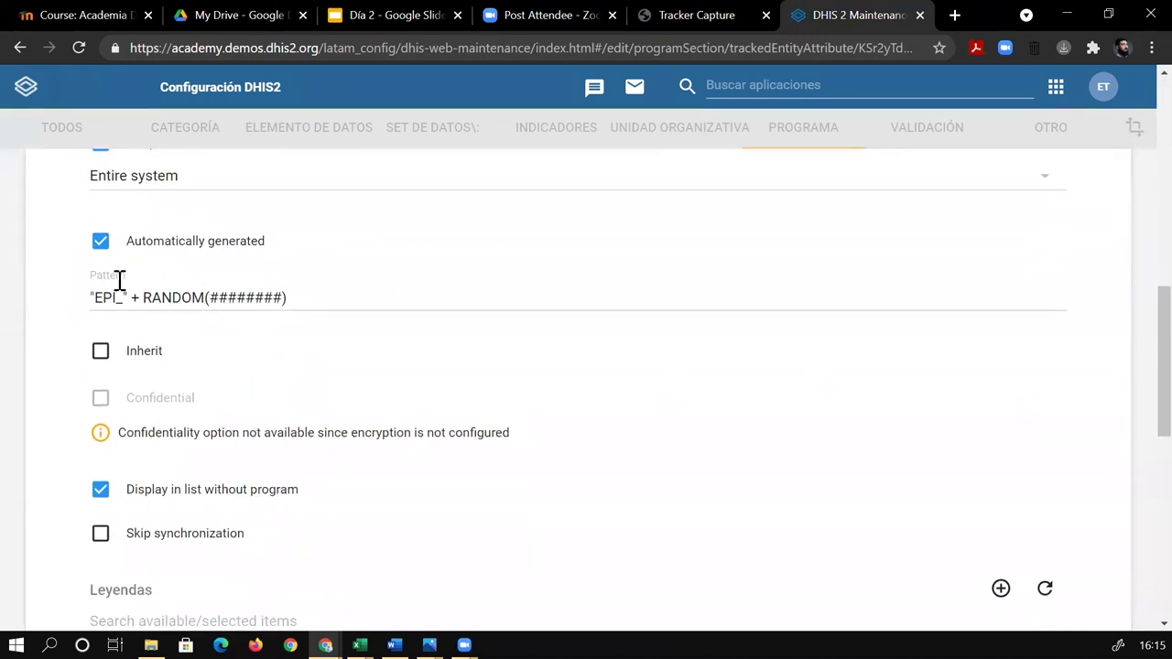
pyautogui.click(95, 275)
pyautogui.moveTo(95, 275); pyautogui.dragTo(123, 272)
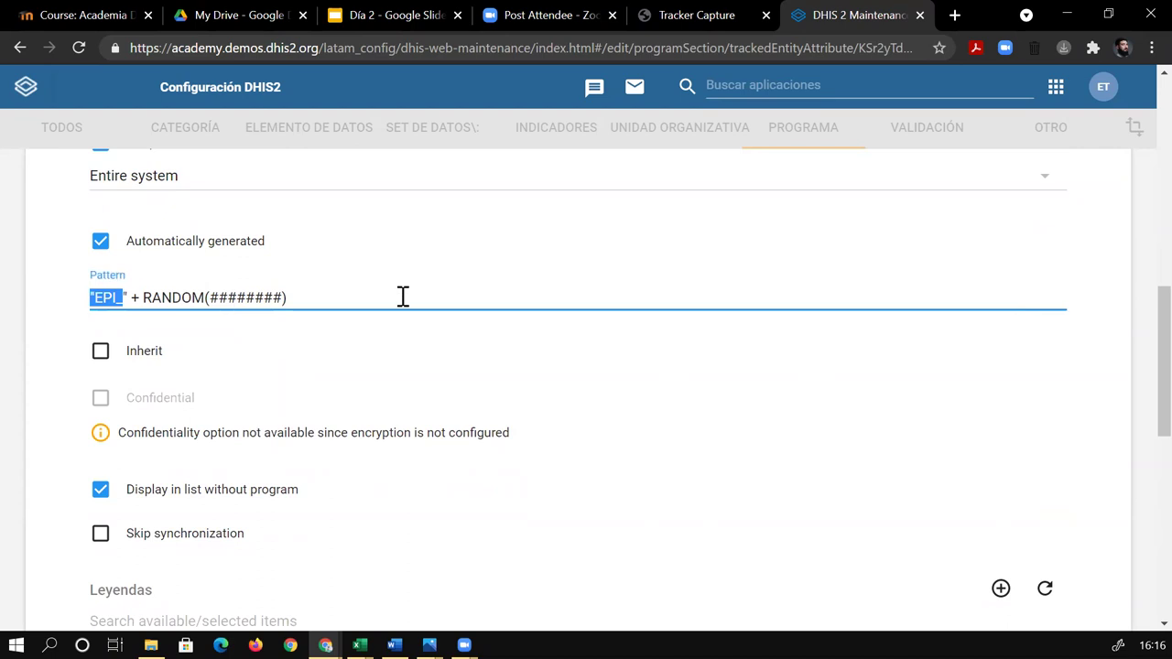
pyautogui.click(402, 296)
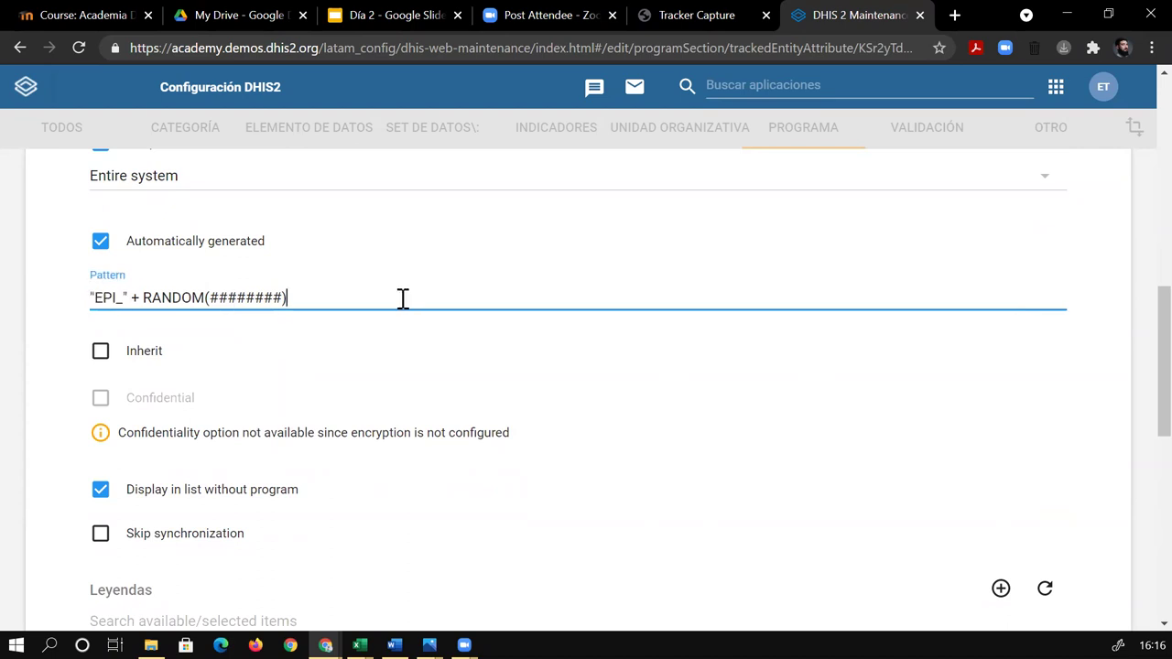
pyautogui.tripleClick(174, 297)
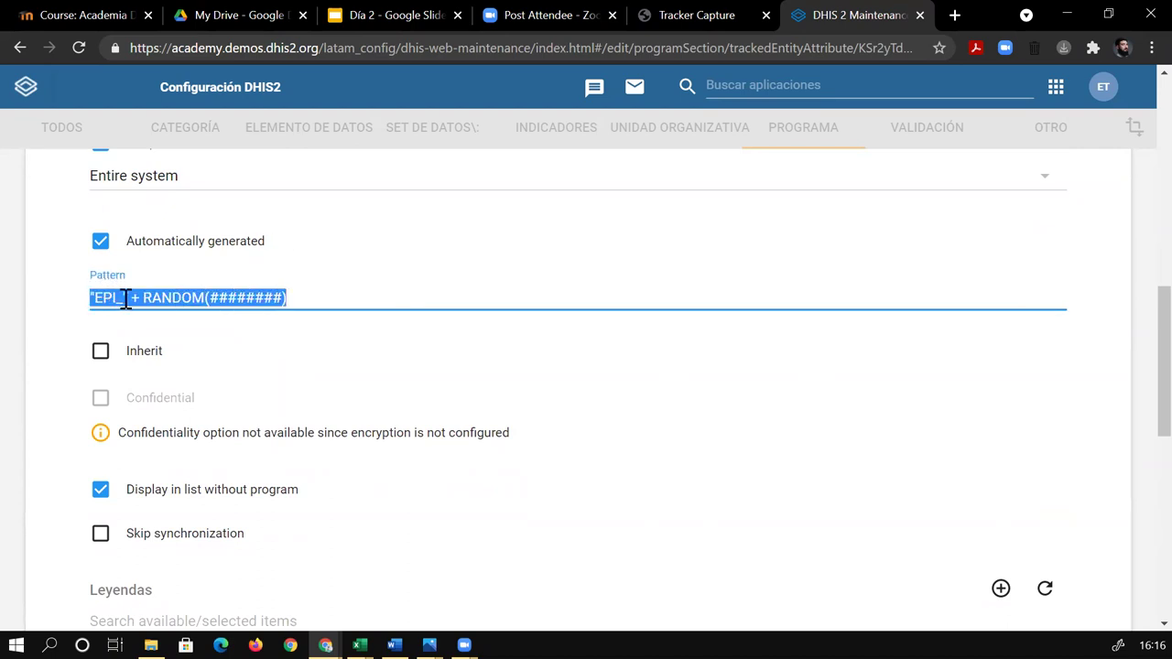
pyautogui.click(97, 300)
pyautogui.moveTo(97, 300); pyautogui.dragTo(126, 298)
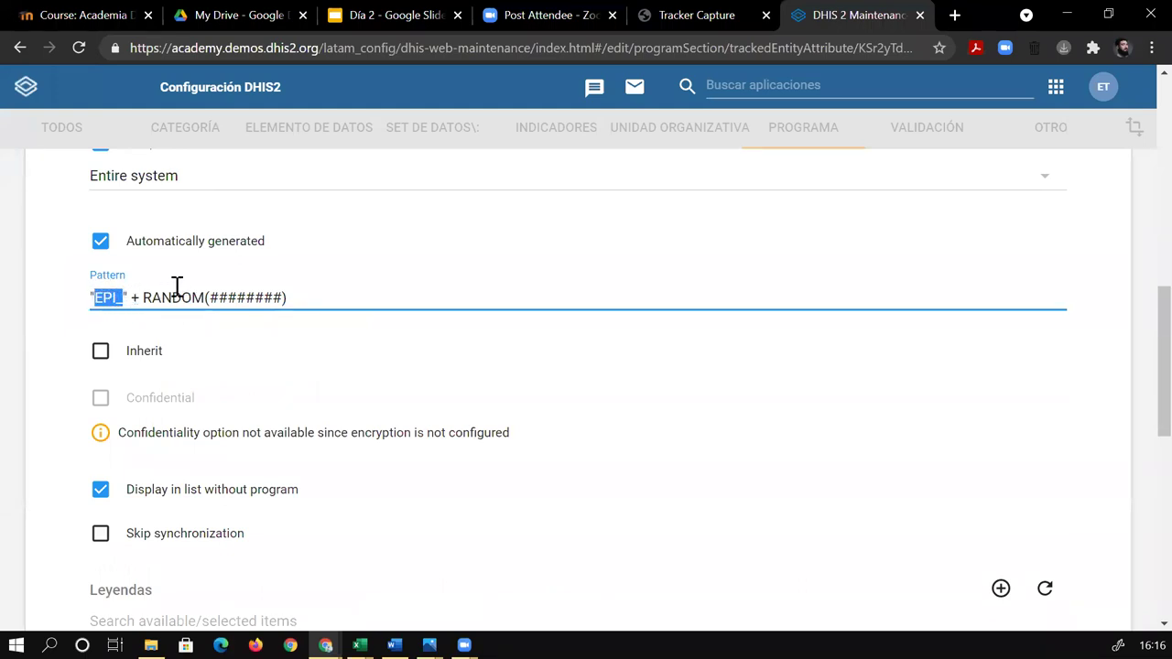
pyautogui.click(147, 299)
pyautogui.moveTo(149, 300); pyautogui.dragTo(299, 303)
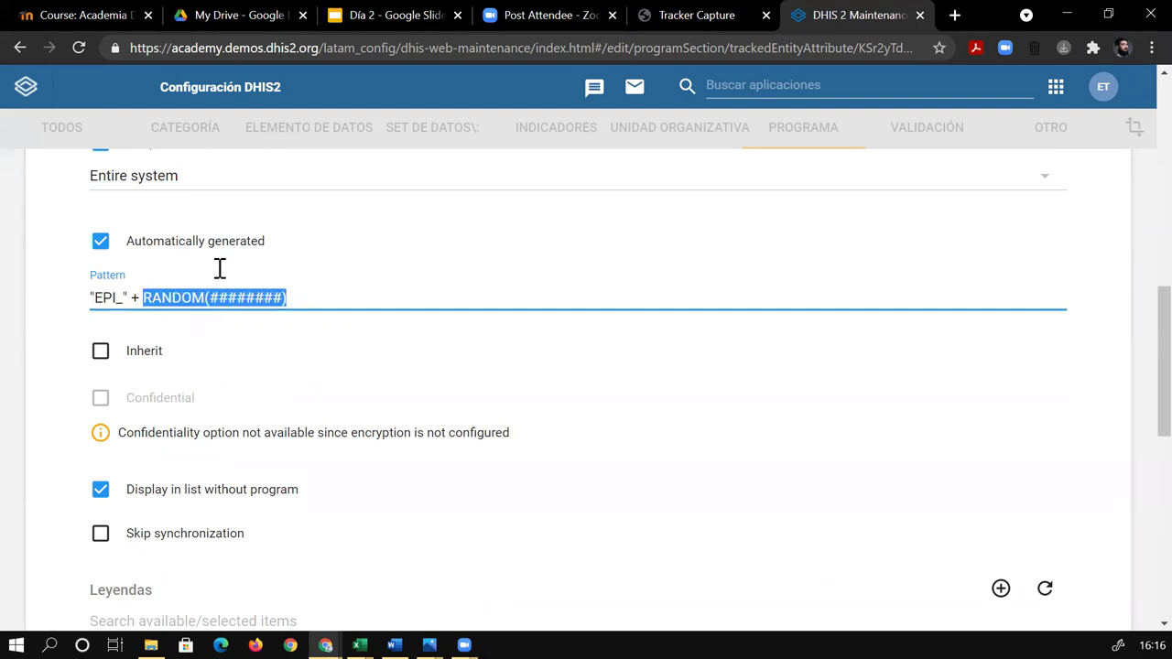
pyautogui.click(301, 300)
pyautogui.moveTo(301, 299); pyautogui.dragTo(143, 307)
pyautogui.click(296, 298)
pyautogui.moveTo(298, 297); pyautogui.dragTo(147, 314)
pyautogui.click(357, 291)
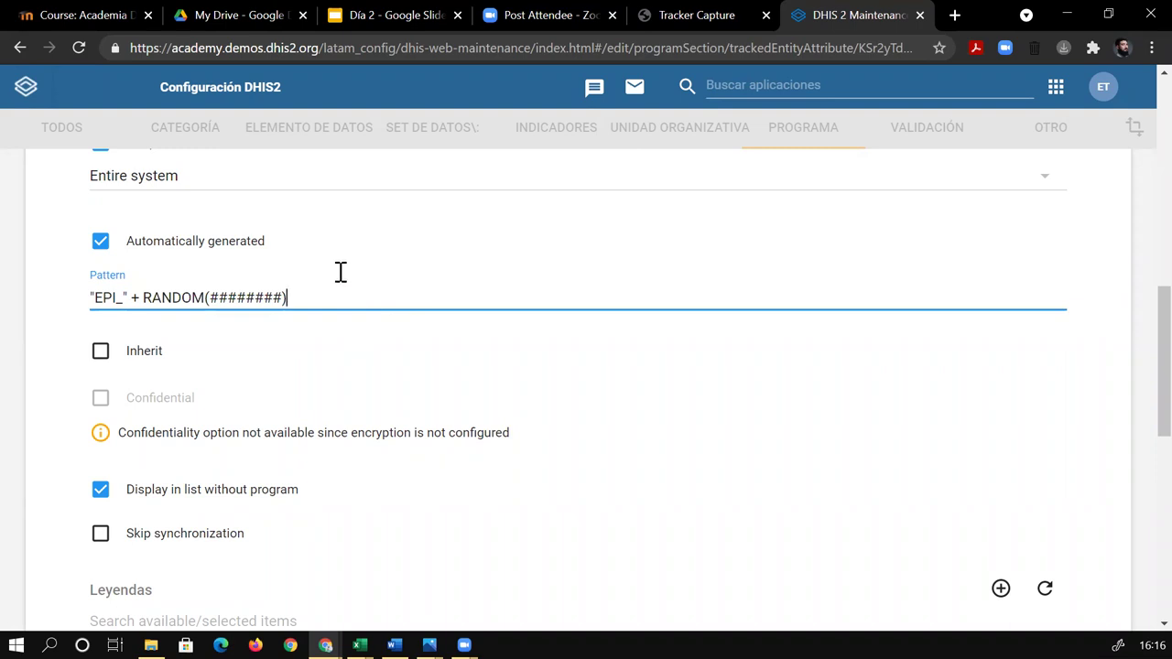
pyautogui.moveTo(308, 300); pyautogui.dragTo(123, 309)
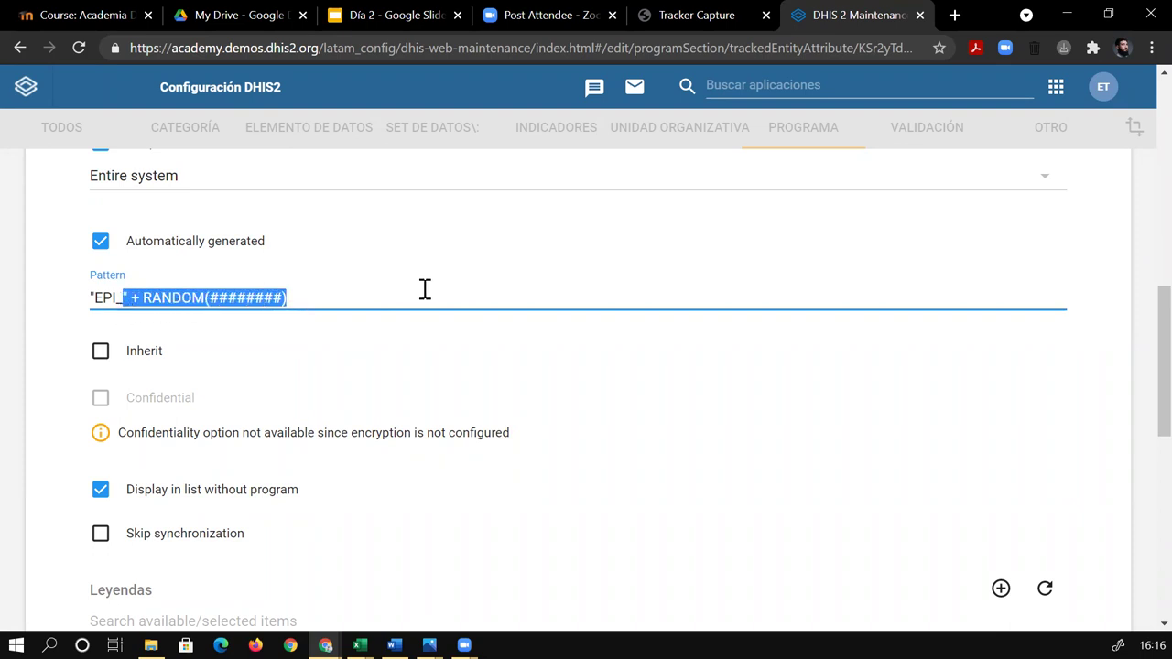
pyautogui.click(425, 289)
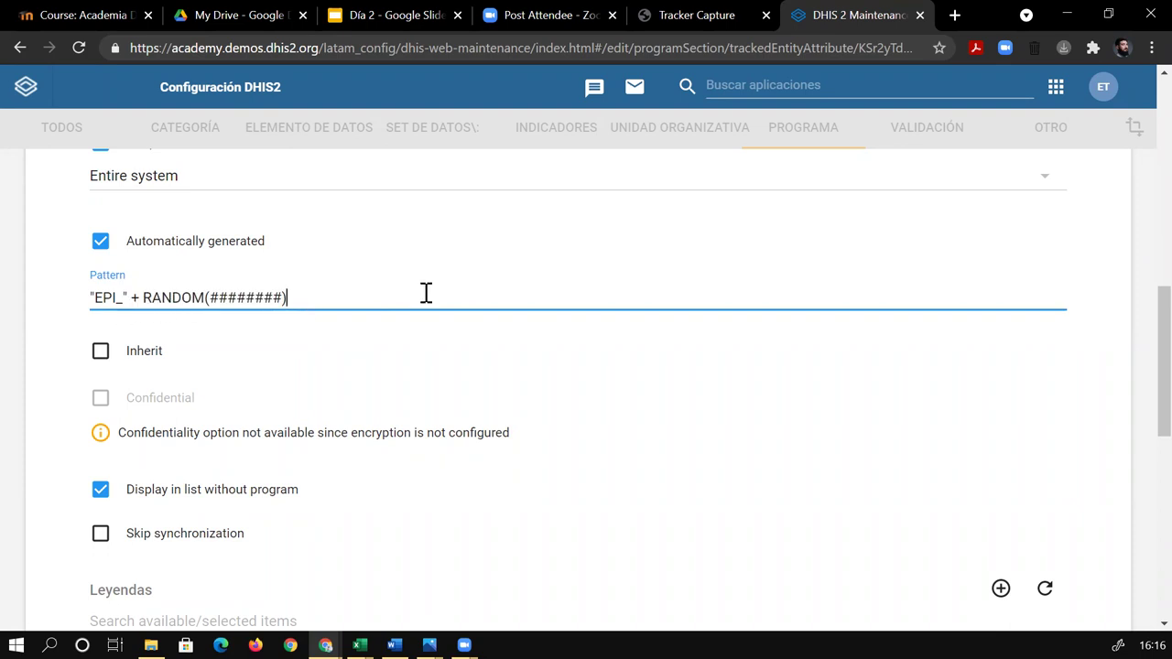
pyautogui.click(960, 20)
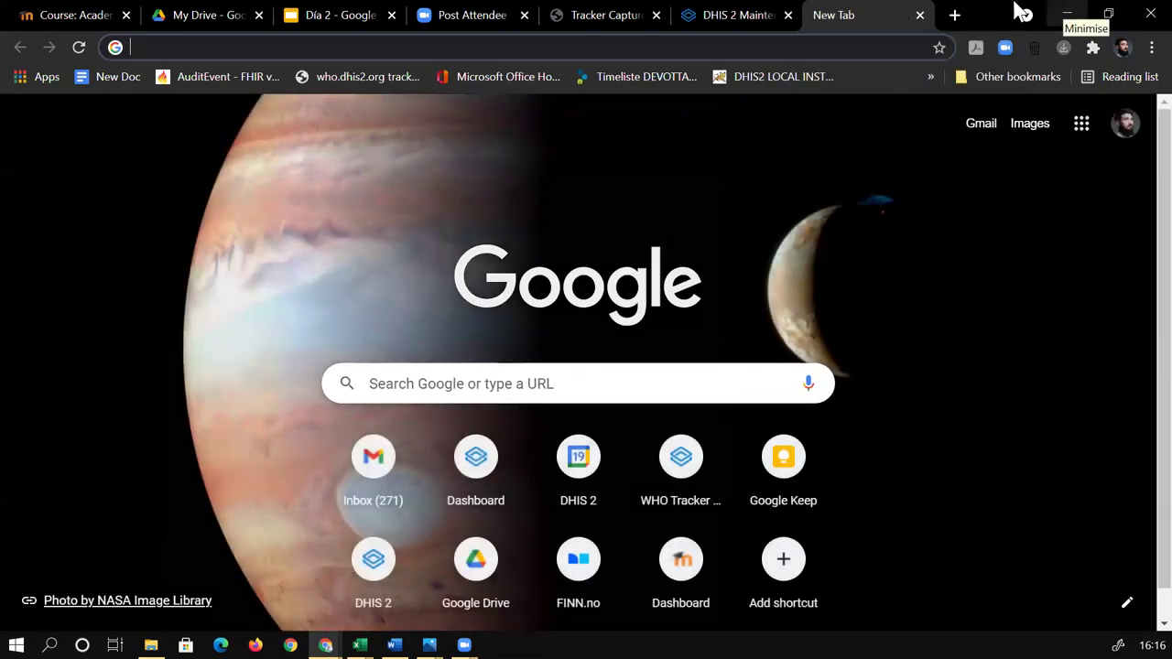
pyautogui.click(769, 11)
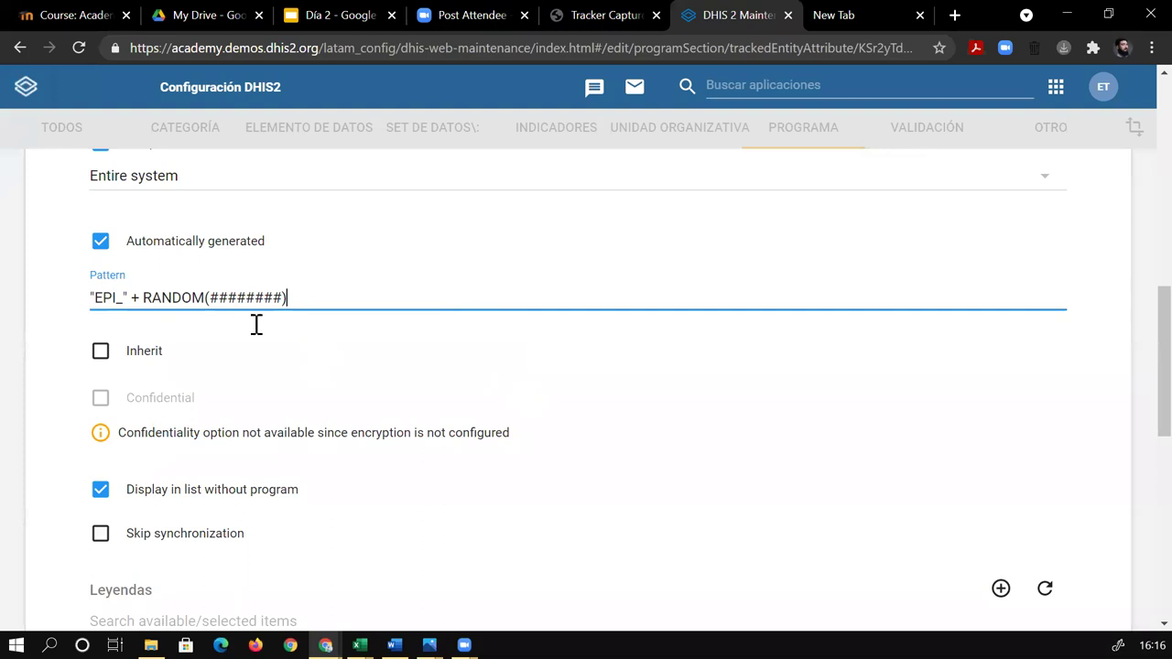
pyautogui.moveTo(314, 295); pyautogui.dragTo(78, 303)
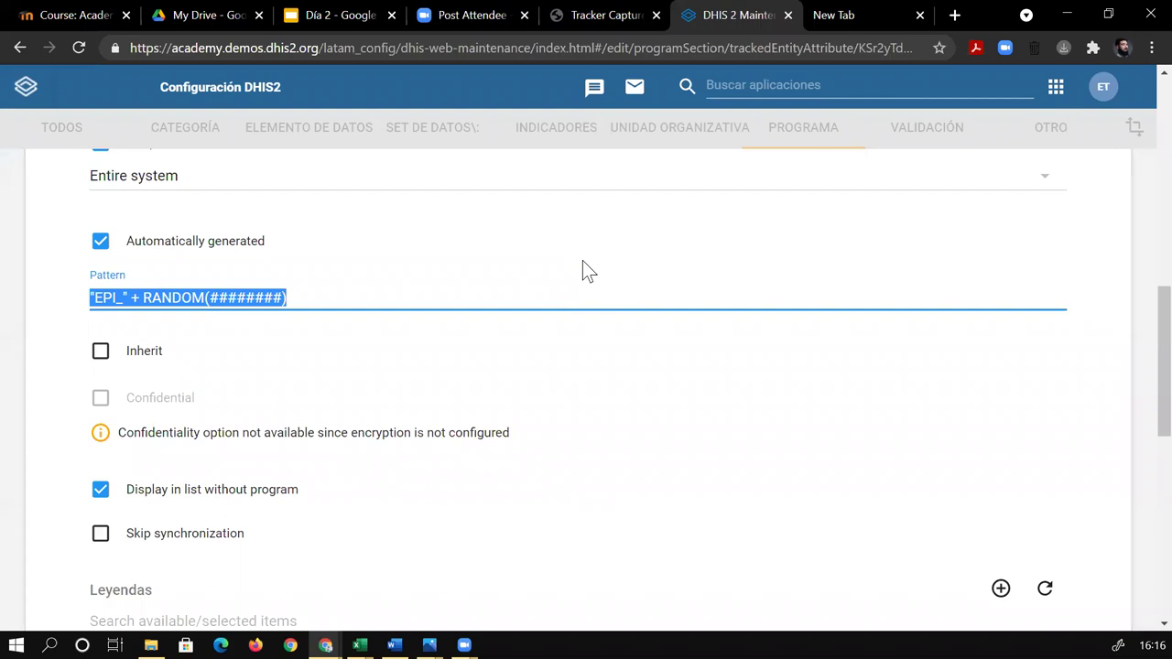
# Enter the client's first name in Nombre and surname in Apellidos.
pyautogui.click(617, 16)
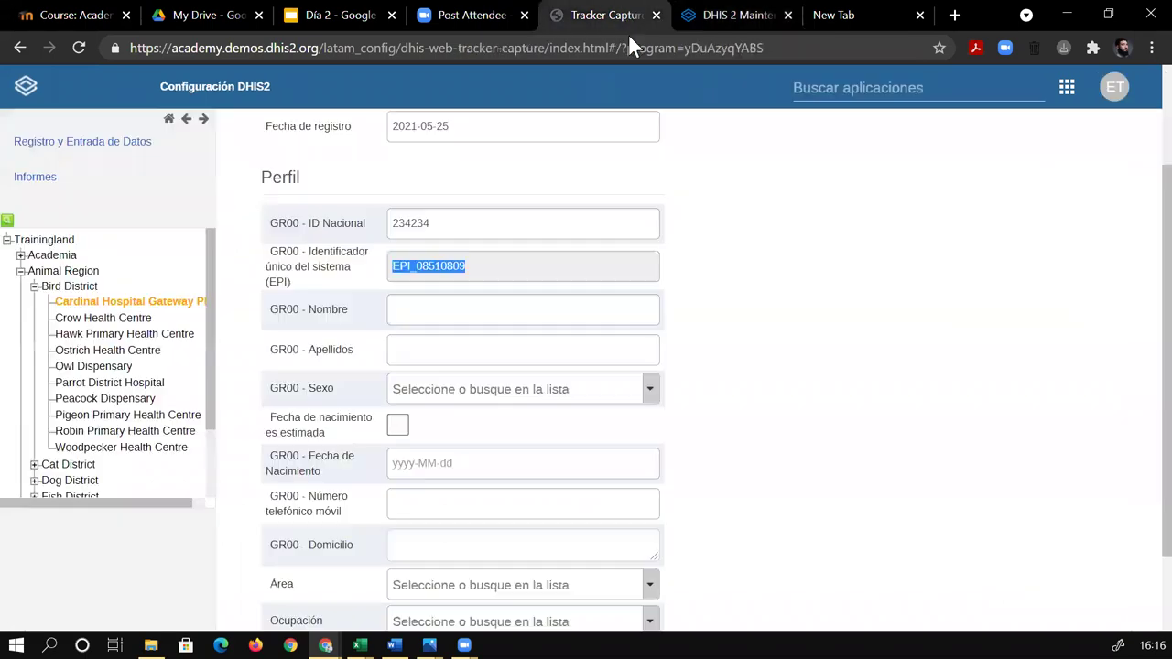
pyautogui.click(605, 303)
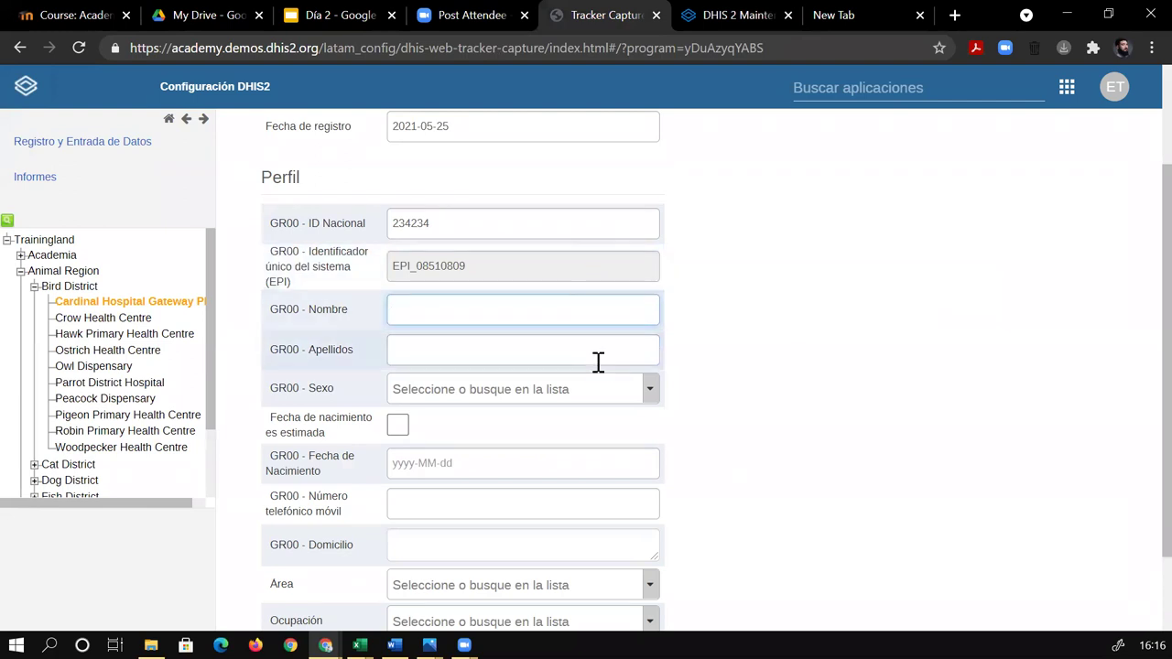
pyautogui.press('Tab')
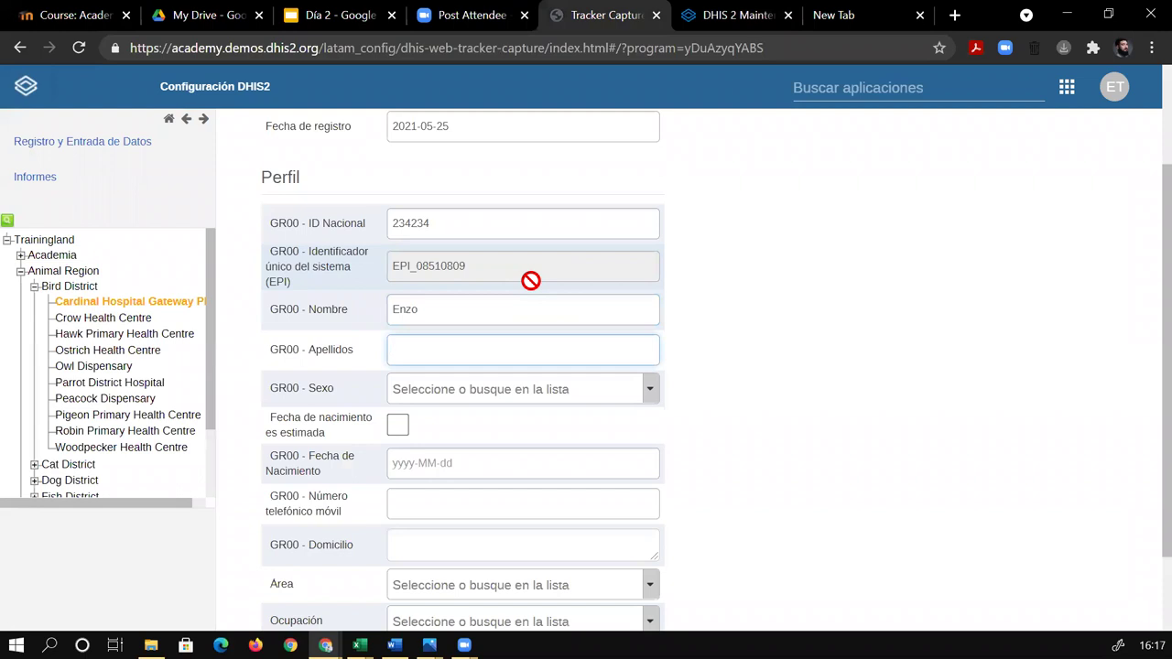
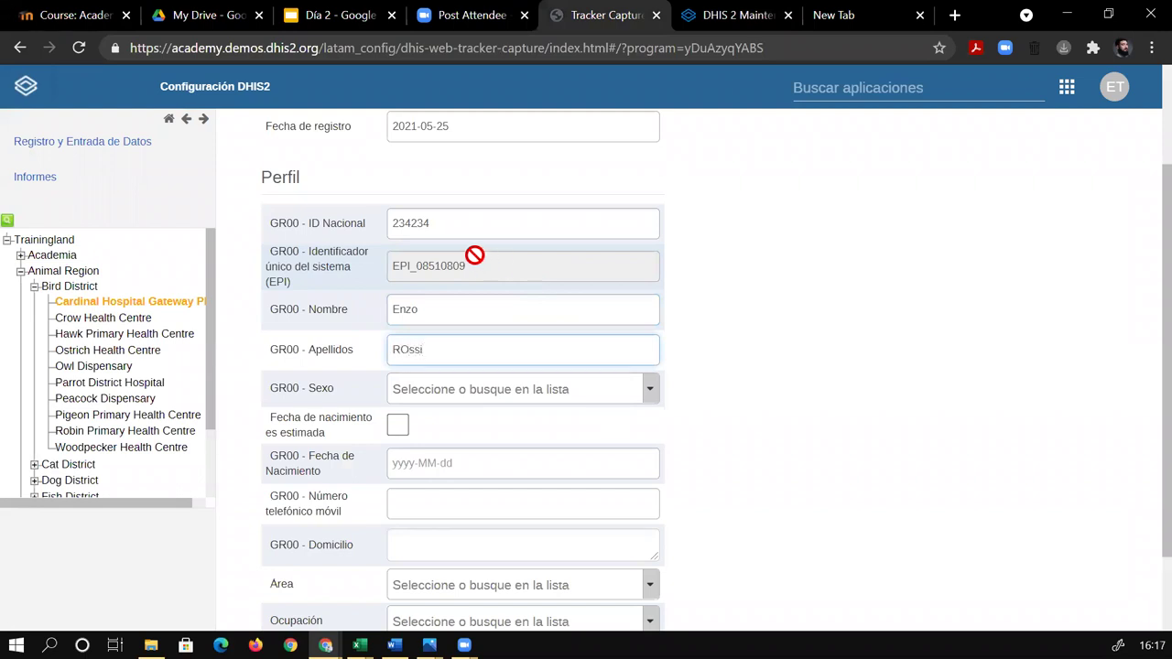
# Look through the Sexo options list and leave it without choosing a sex.
pyautogui.click(651, 388)
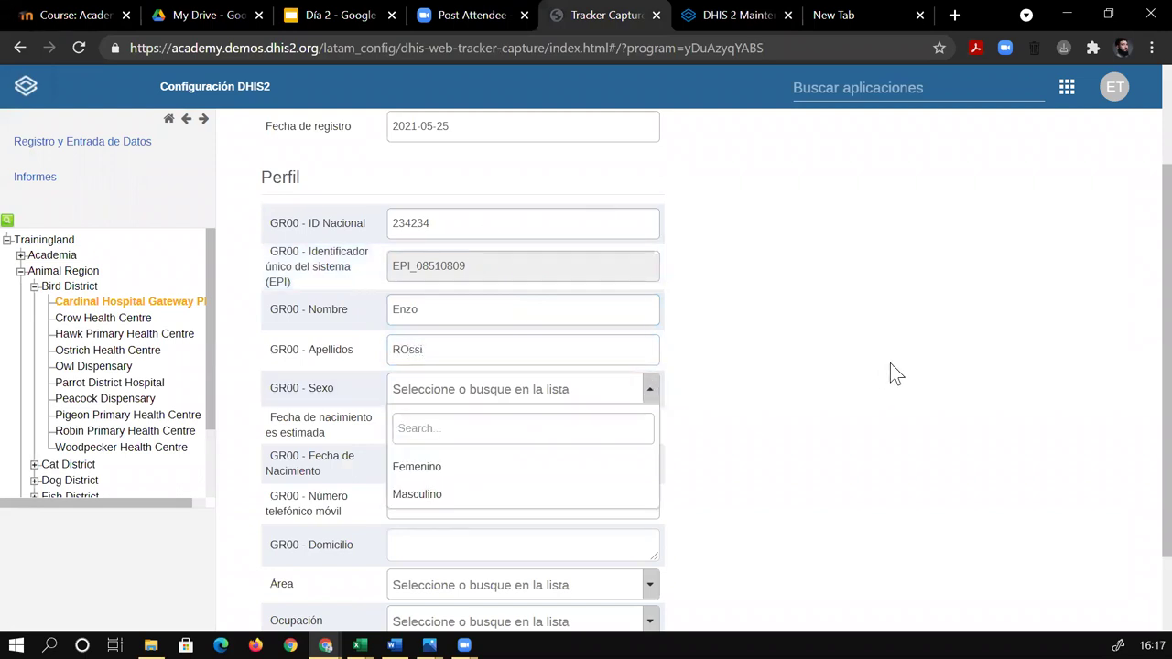
pyautogui.scroll(-1, 1139, 293)
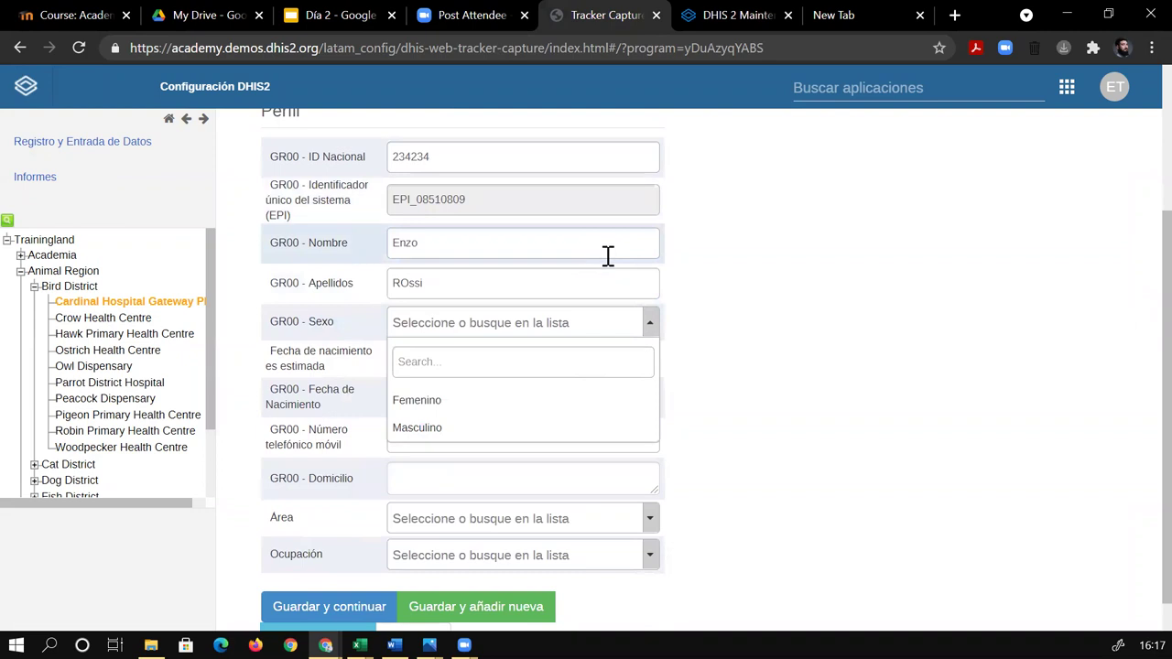
pyautogui.click(650, 326)
pyautogui.click(652, 328)
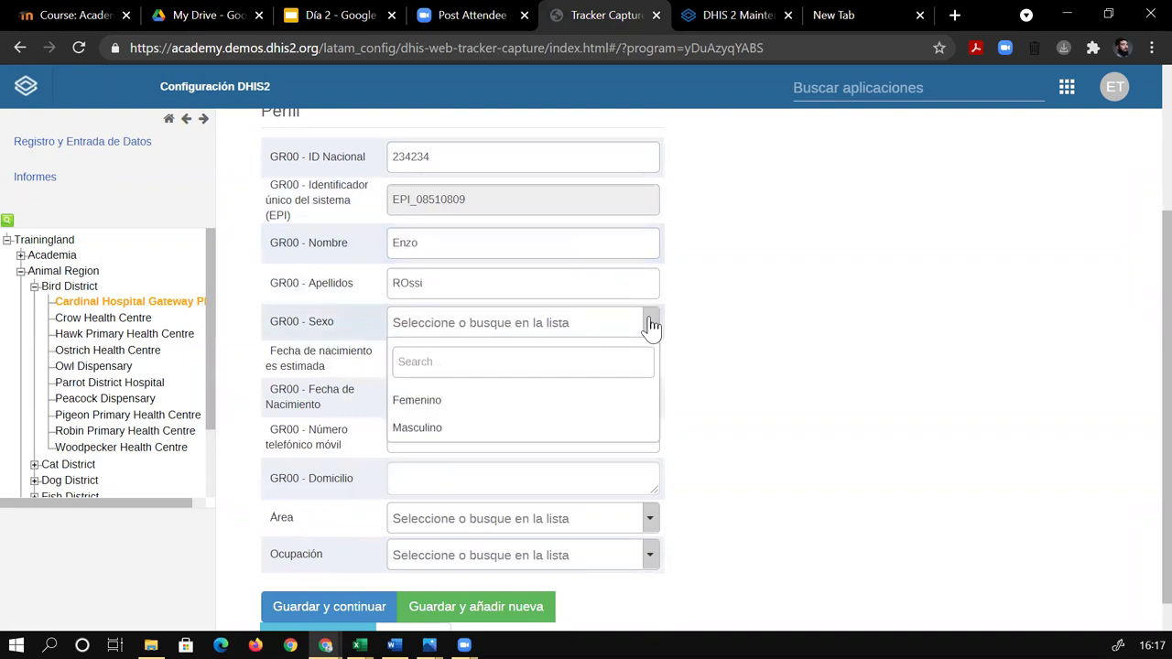
pyautogui.click(651, 322)
pyautogui.click(651, 322)
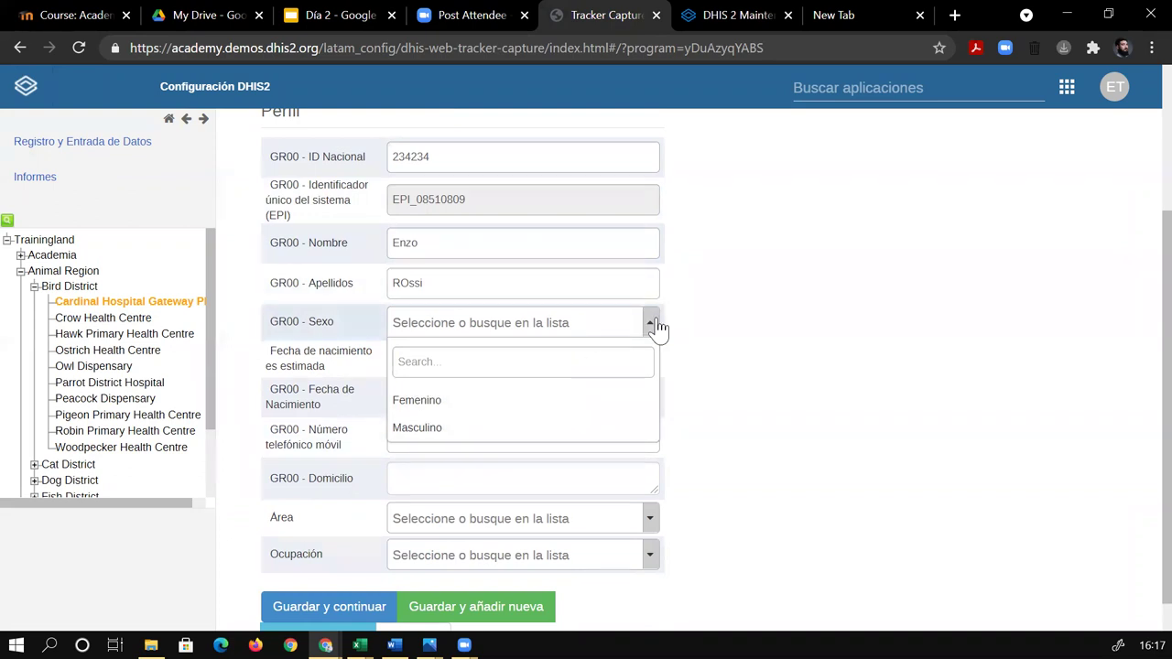
pyautogui.click(655, 329)
pyautogui.click(653, 330)
pyautogui.click(653, 331)
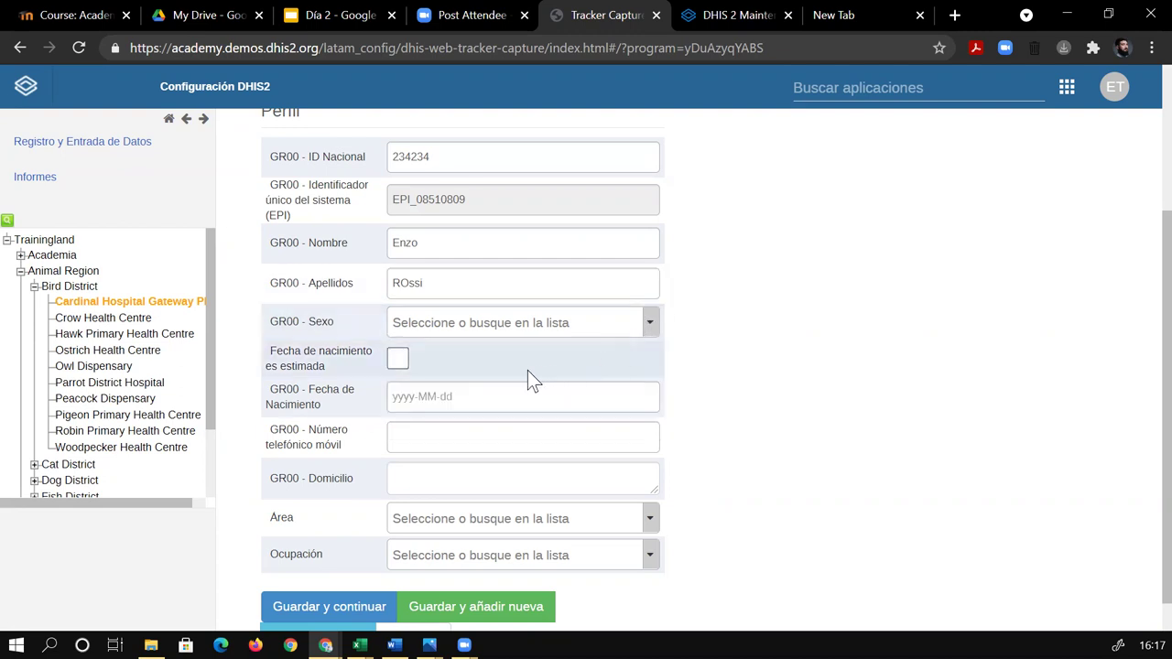
pyautogui.scroll(-1, 1137, 293)
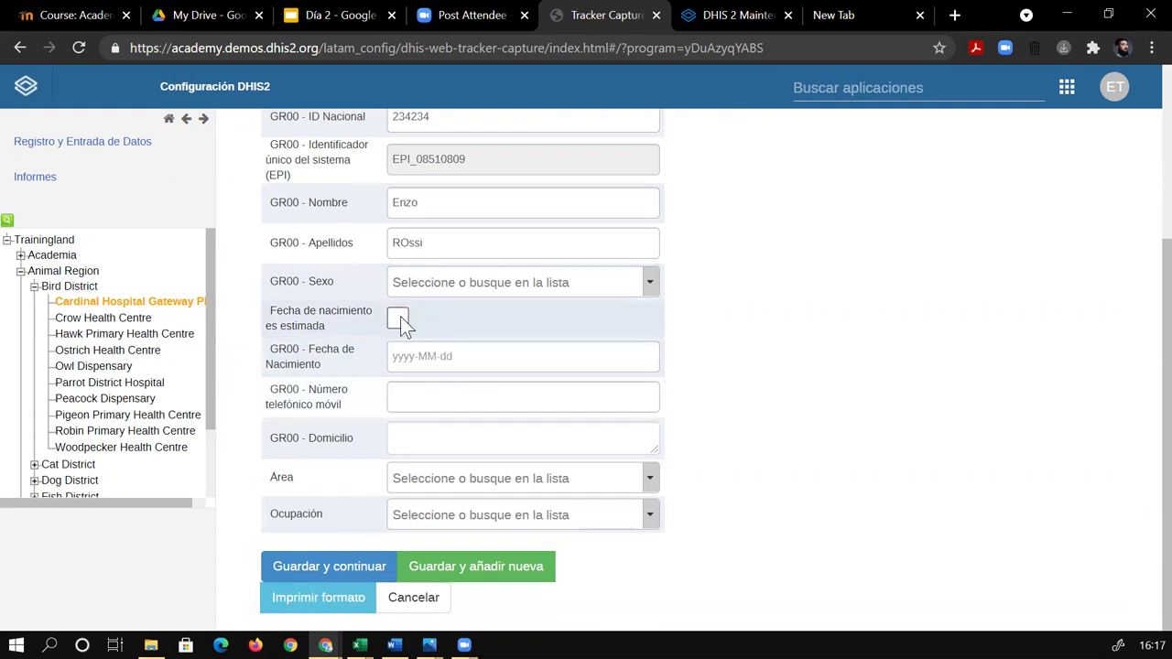
pyautogui.click(435, 406)
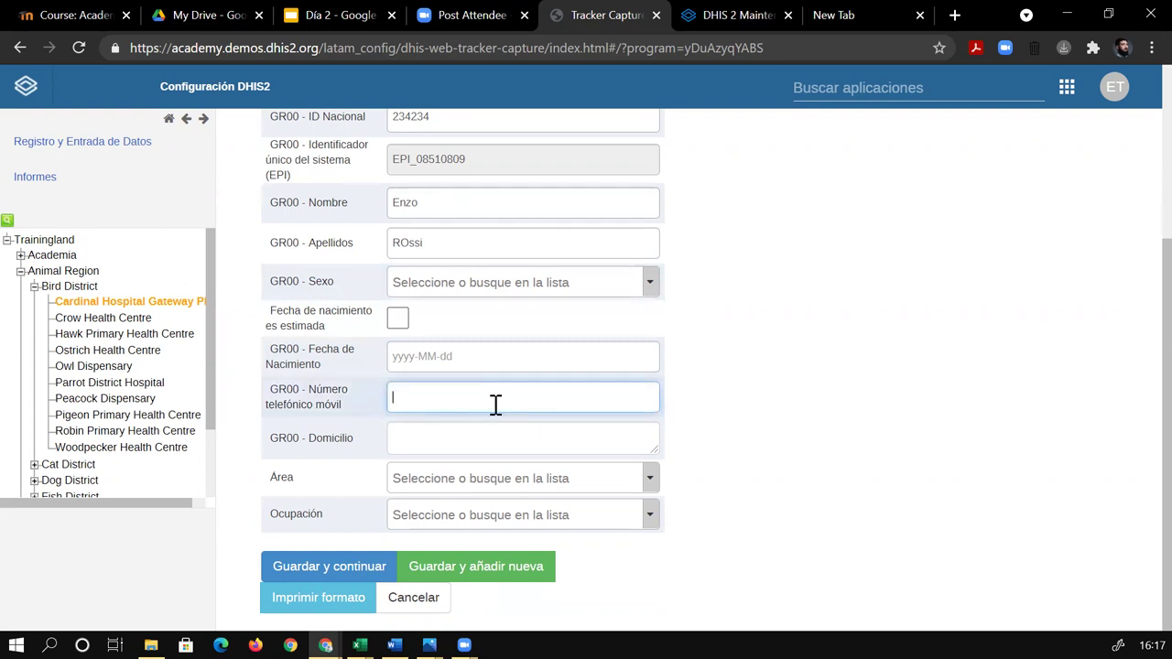
pyautogui.write('34452342342343')
pyautogui.moveTo(494, 406); pyautogui.dragTo(400, 396)
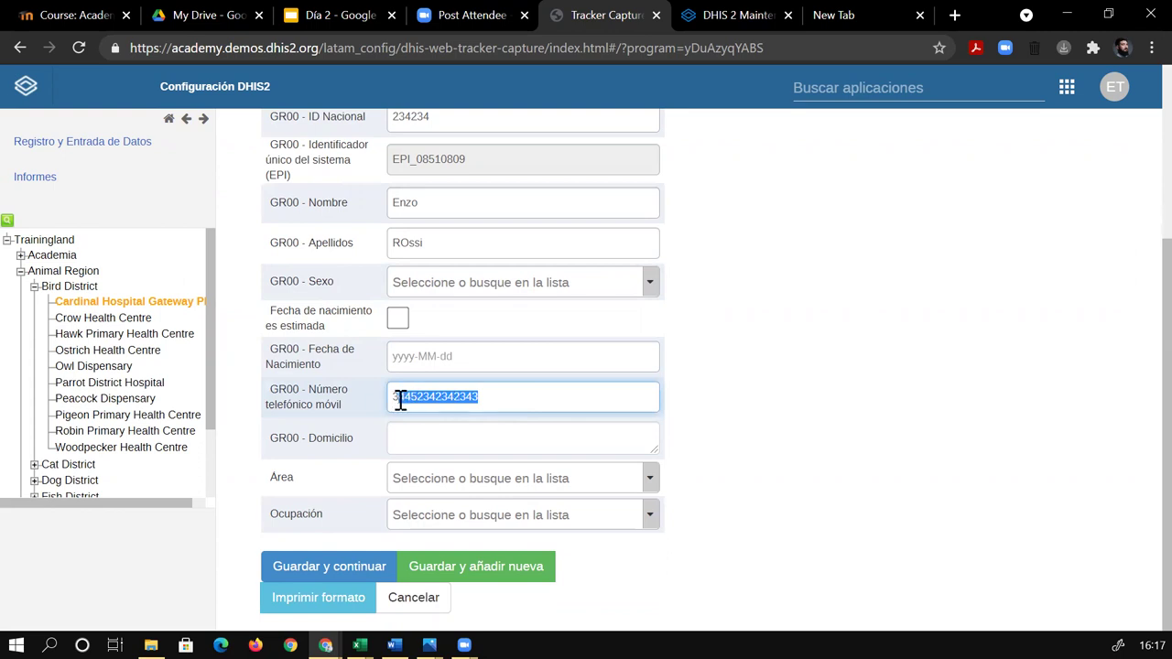
pyautogui.write('3')
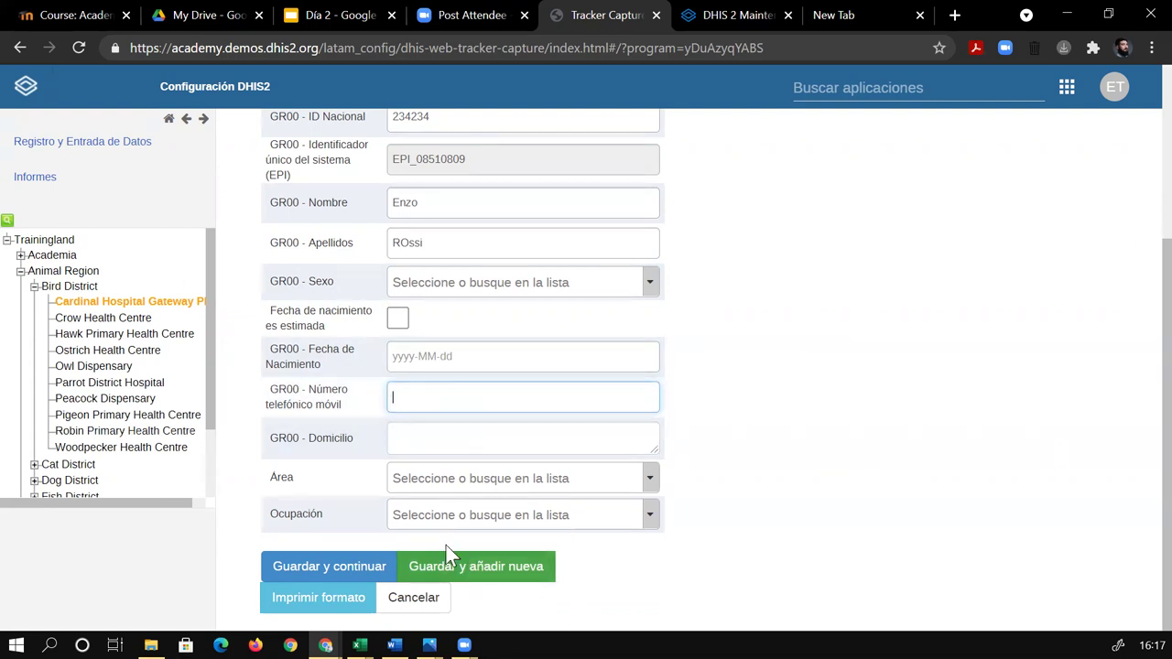
pyautogui.click(411, 437)
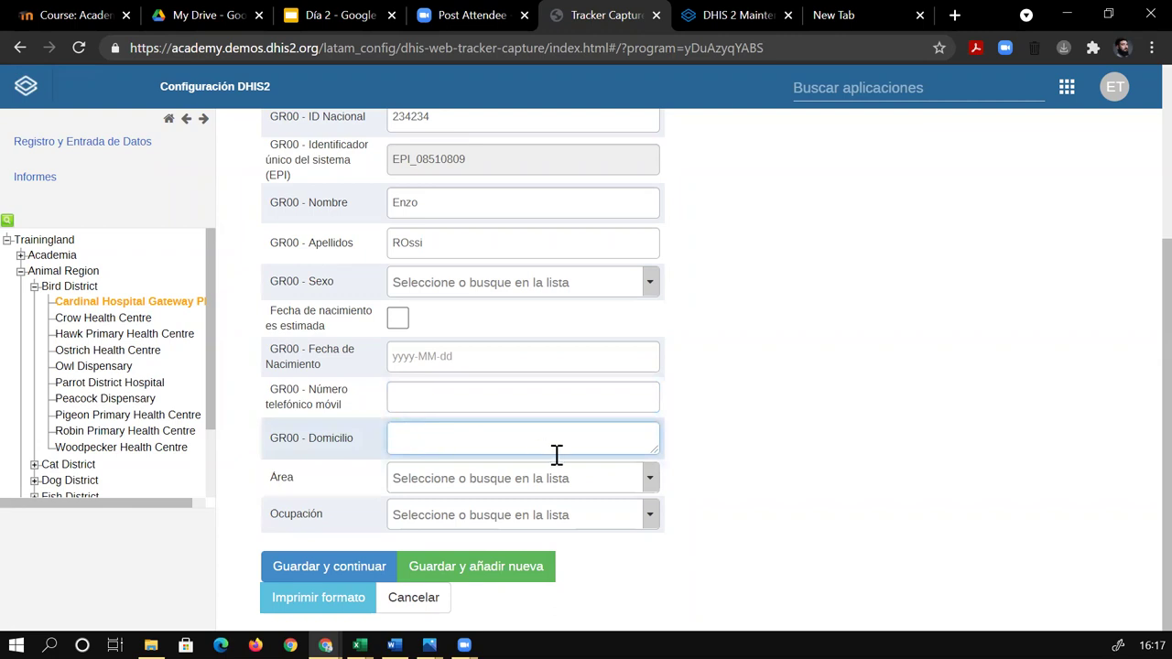
pyautogui.click(648, 478)
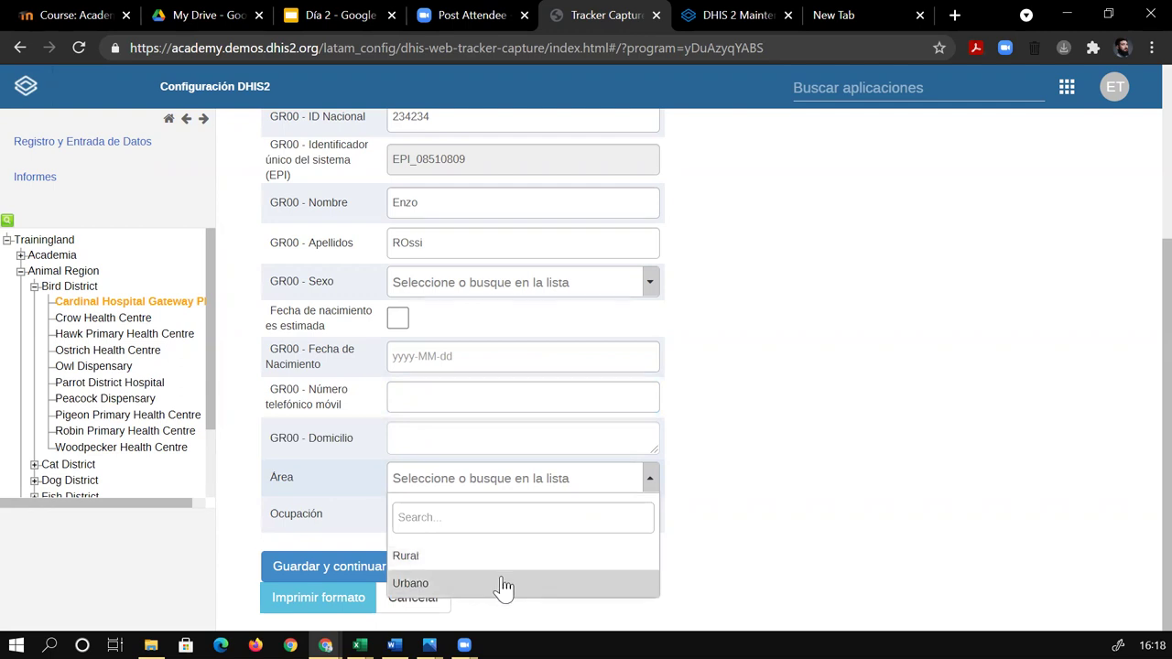
pyautogui.click(649, 486)
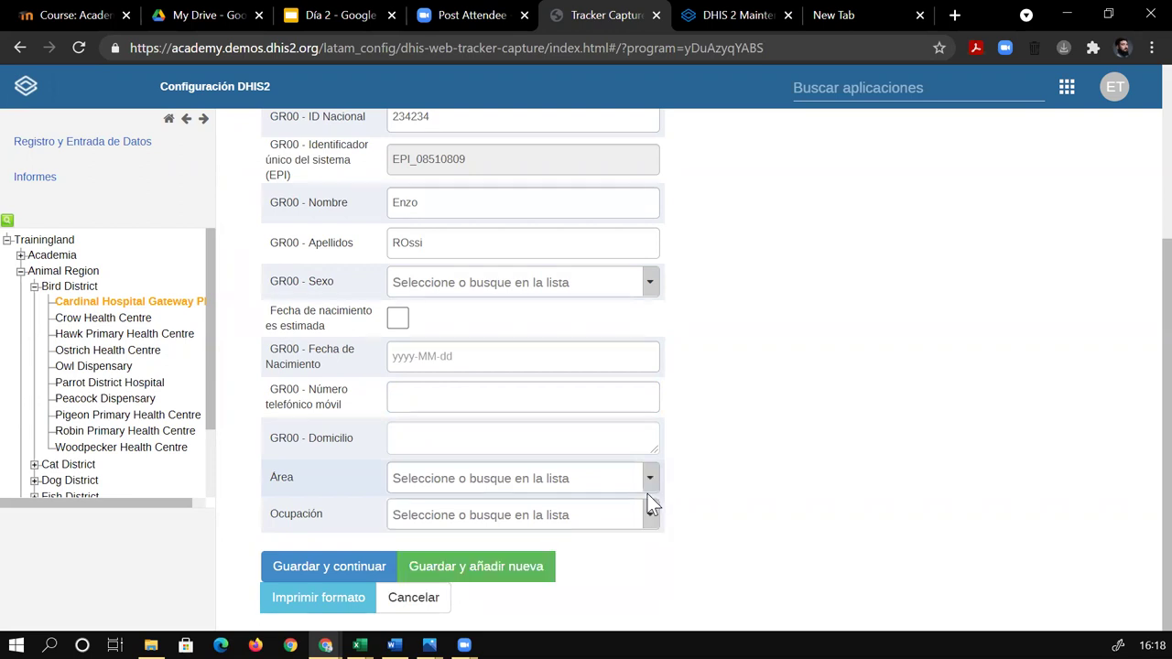
pyautogui.click(651, 516)
pyautogui.scroll(-2, 724, 402)
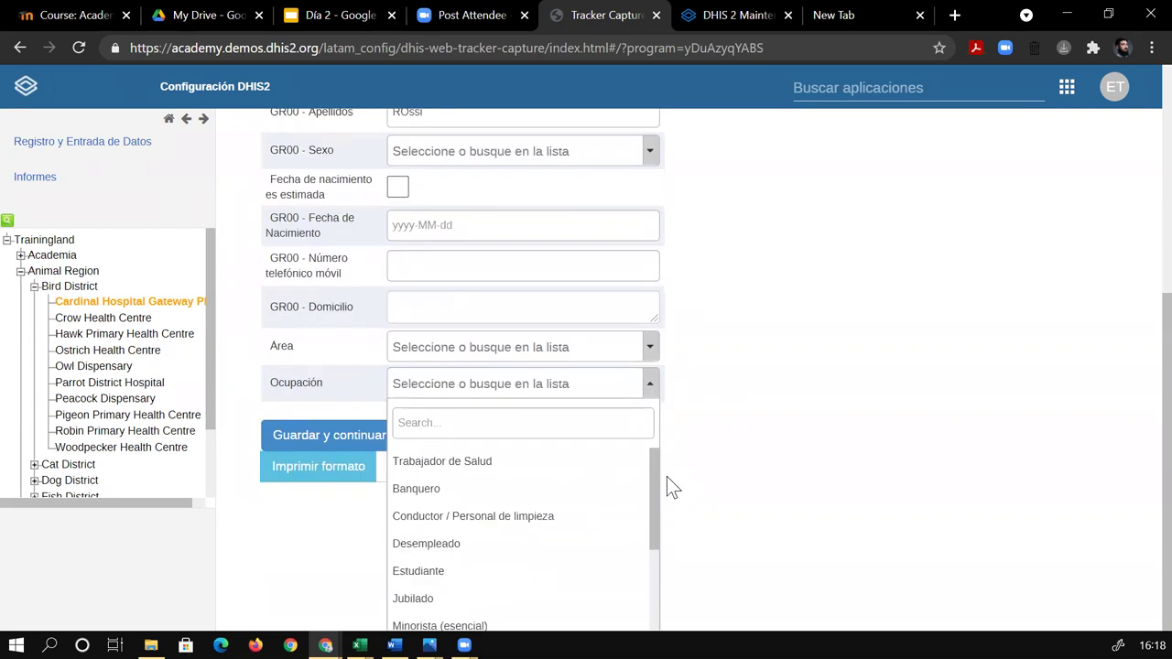
pyautogui.moveTo(652, 482); pyautogui.dragTo(669, 449)
pyautogui.click(783, 366)
pyautogui.scroll(2, 761, 404)
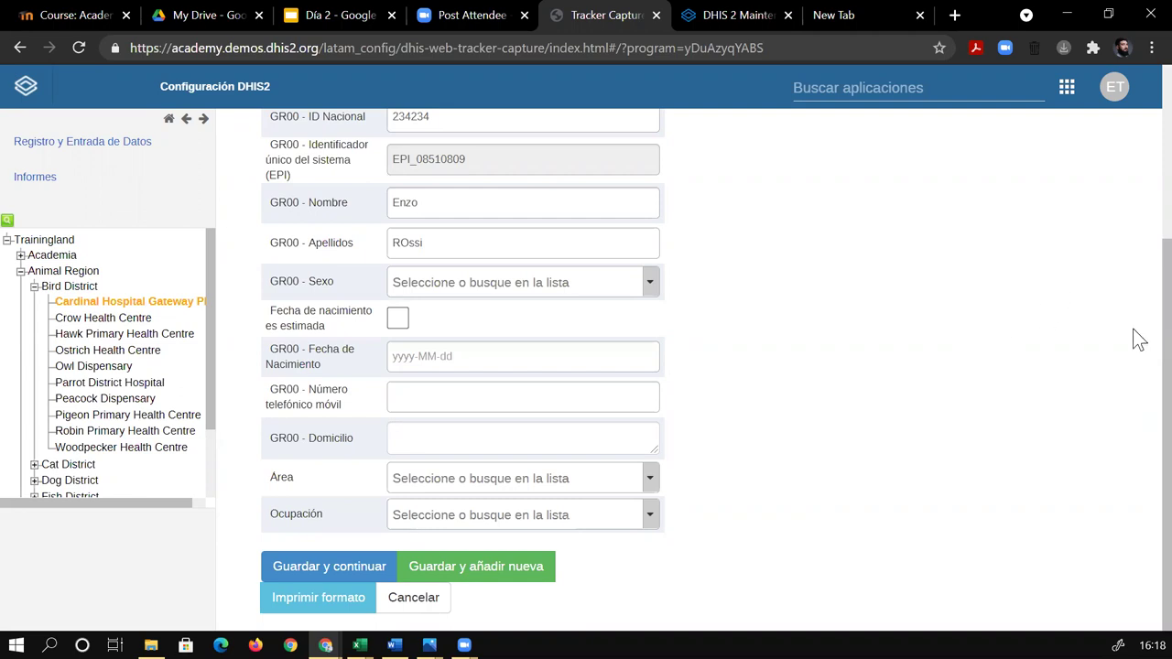
pyautogui.scroll(1, 1138, 329)
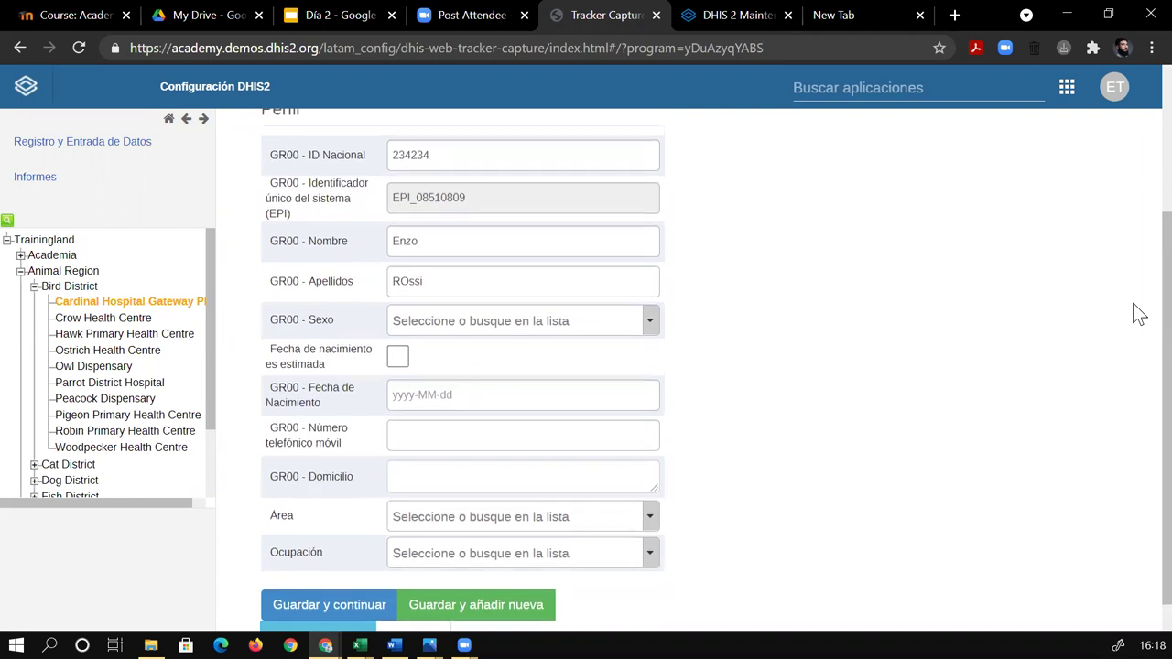
pyautogui.scroll(-1, 1138, 389)
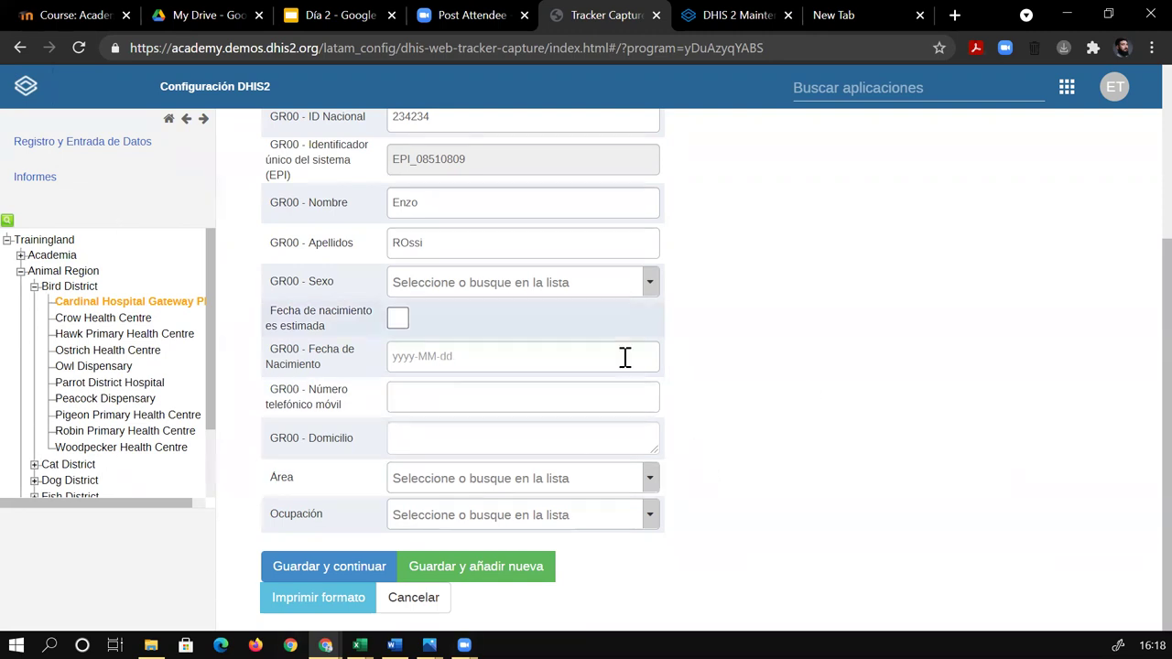
pyautogui.scroll(3, 836, 343)
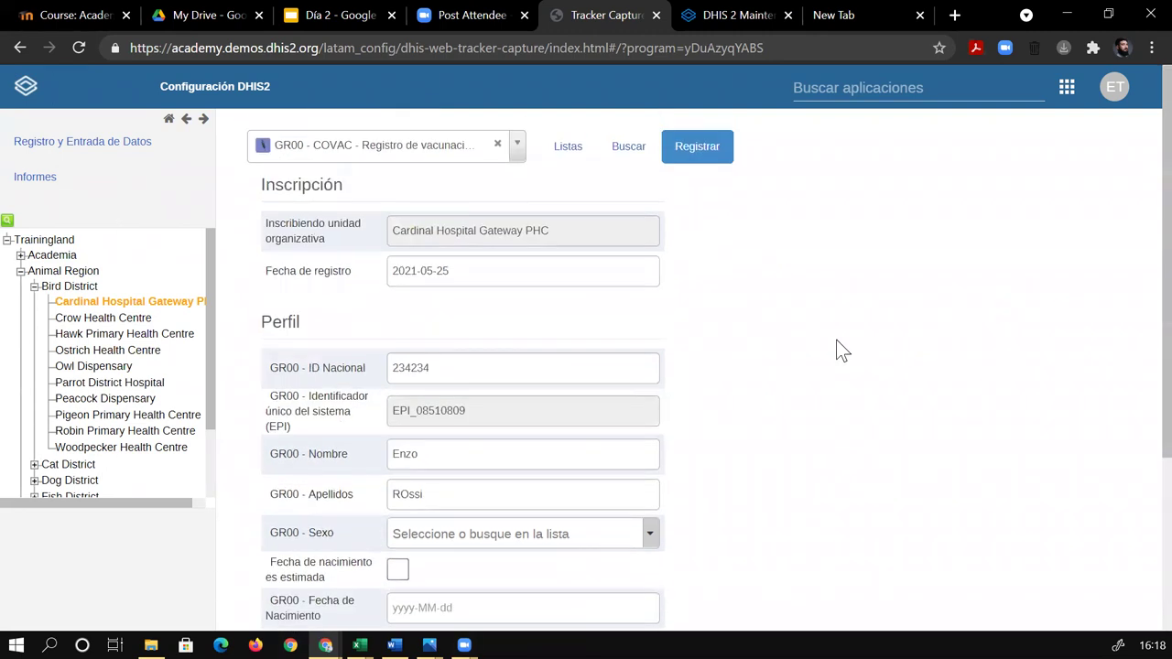
# Set Sexo to Femenino, correct the first and last names, and save the registration.
pyautogui.scroll(-5, 835, 348)
pyautogui.scroll(5, 458, 549)
pyautogui.scroll(-3, 502, 440)
pyautogui.click(650, 284)
pyautogui.click(552, 366)
pyautogui.click(506, 213)
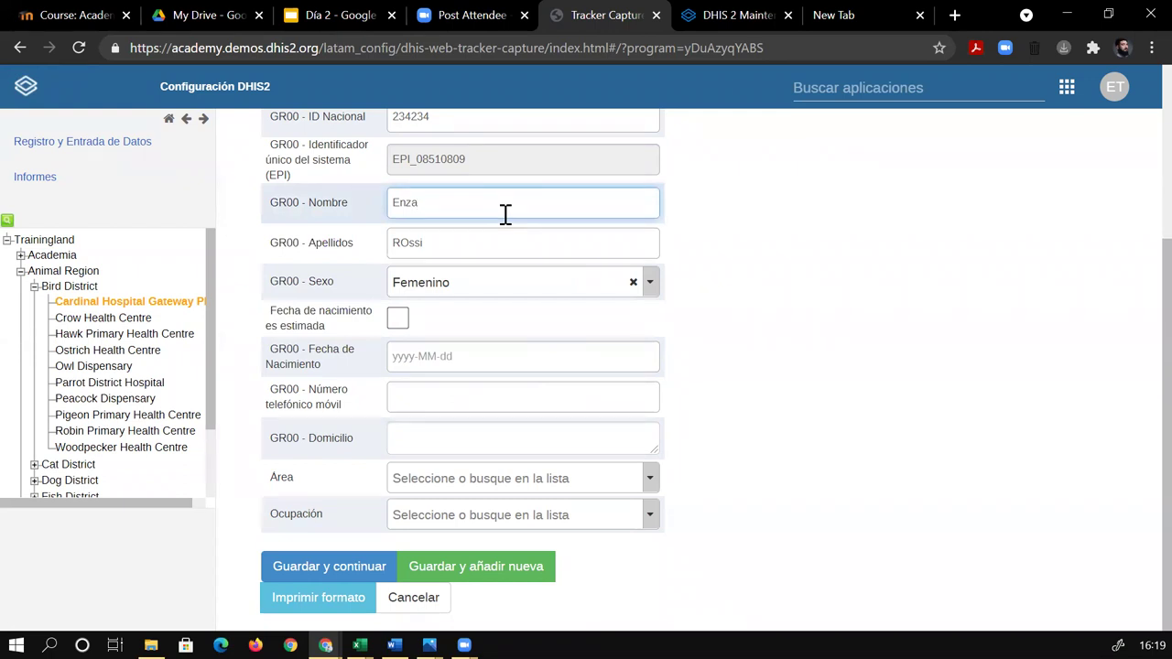
pyautogui.click(403, 247)
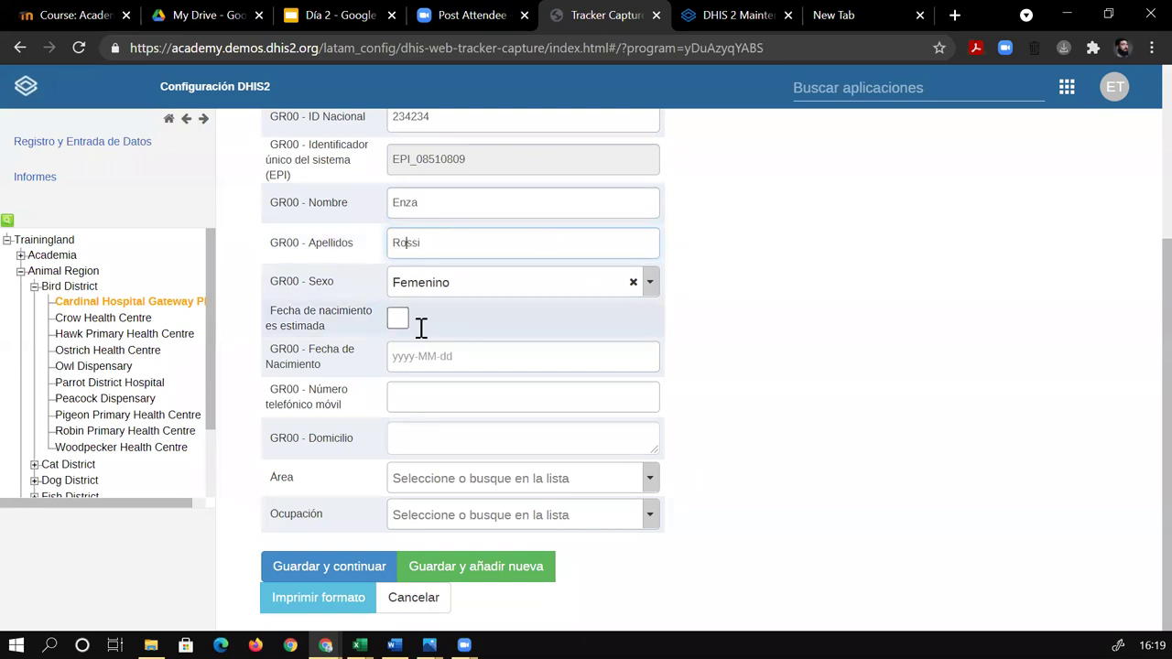
pyautogui.click(375, 569)
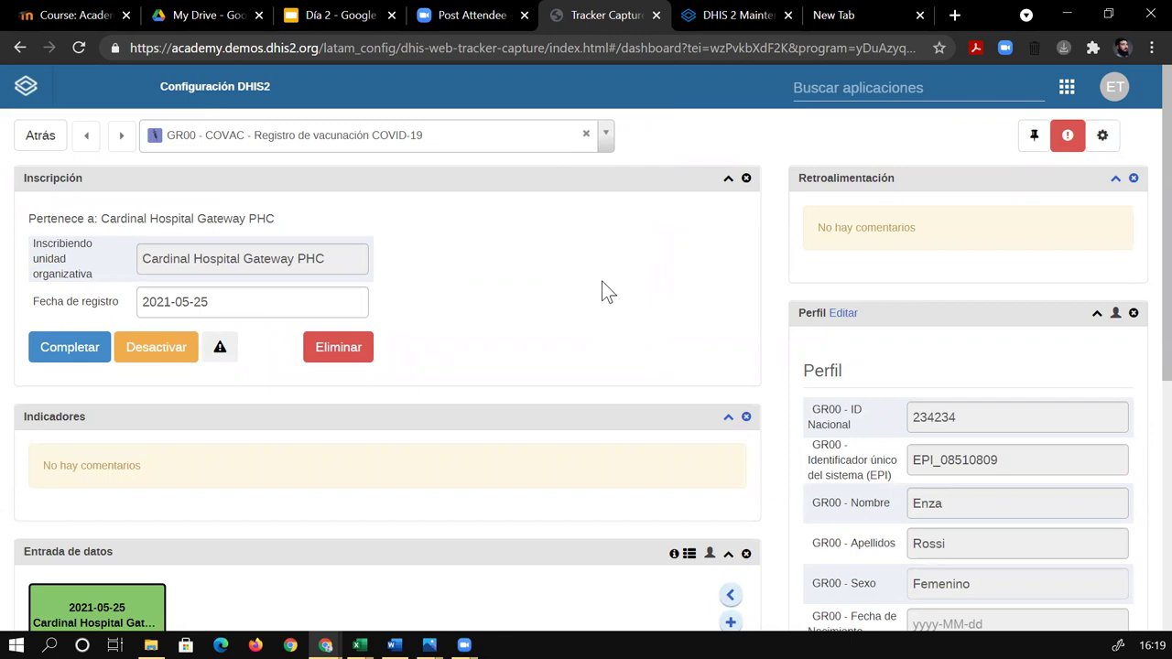
# Collapse the Inscripción panel on the client's tracker dashboard.
pyautogui.scroll(-5, 560, 351)
pyautogui.scroll(5, 545, 346)
pyautogui.scroll(-5, 176, 475)
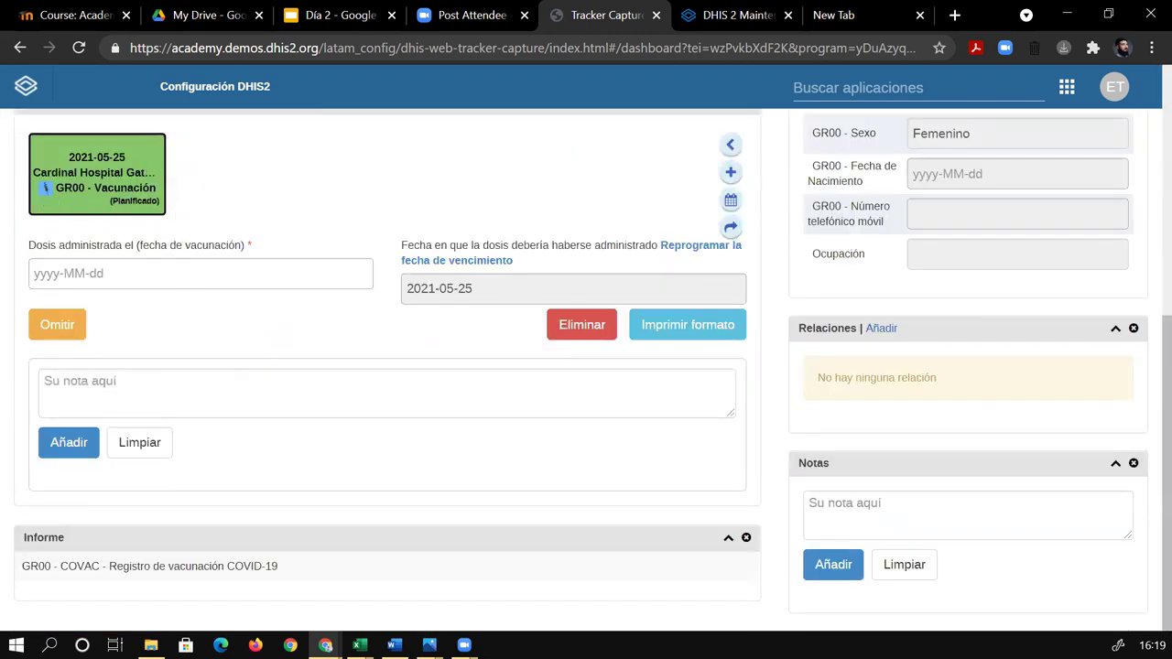
pyautogui.scroll(5, 426, 409)
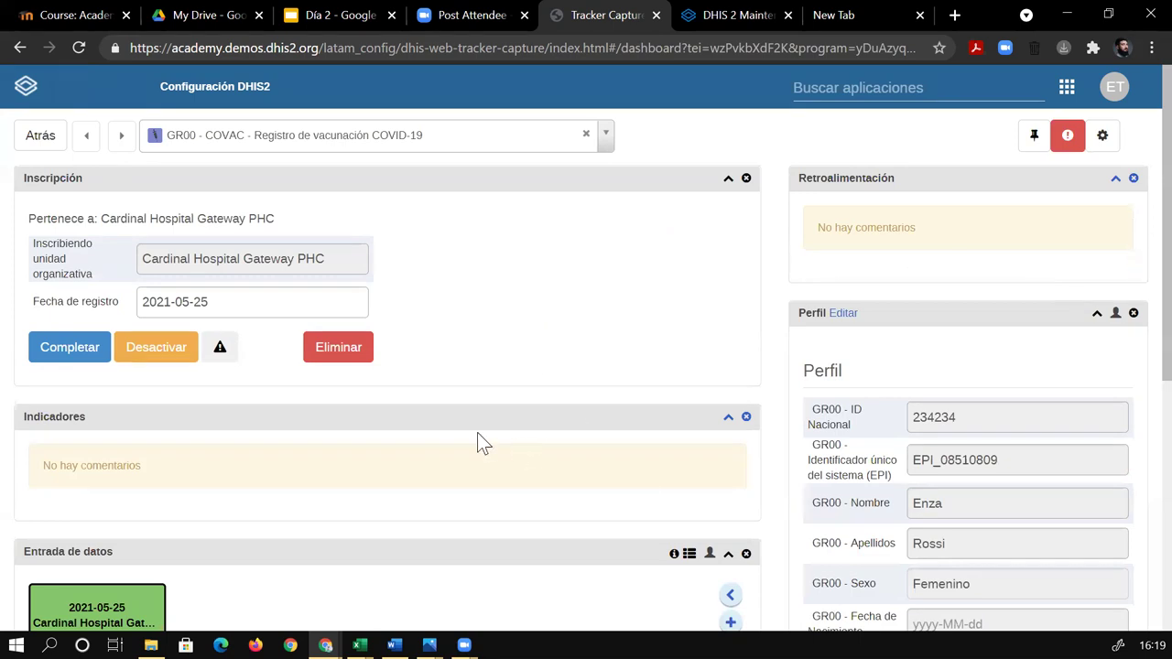
pyautogui.scroll(-5, 477, 432)
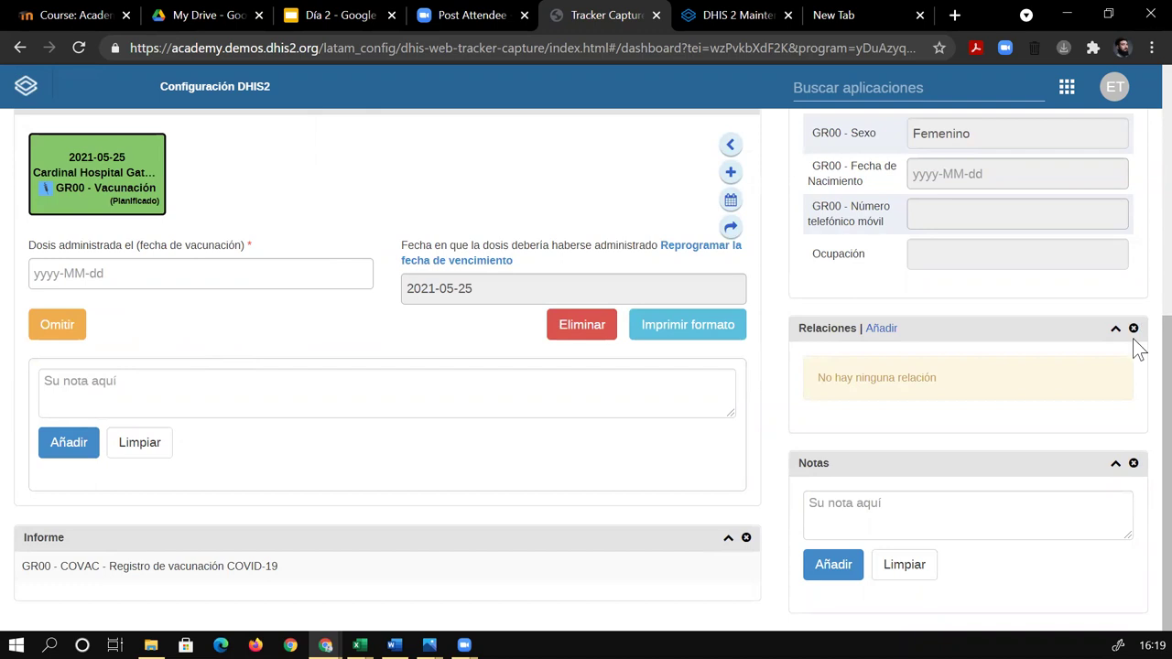
pyautogui.scroll(1, 1135, 330)
pyautogui.scroll(4, 1135, 184)
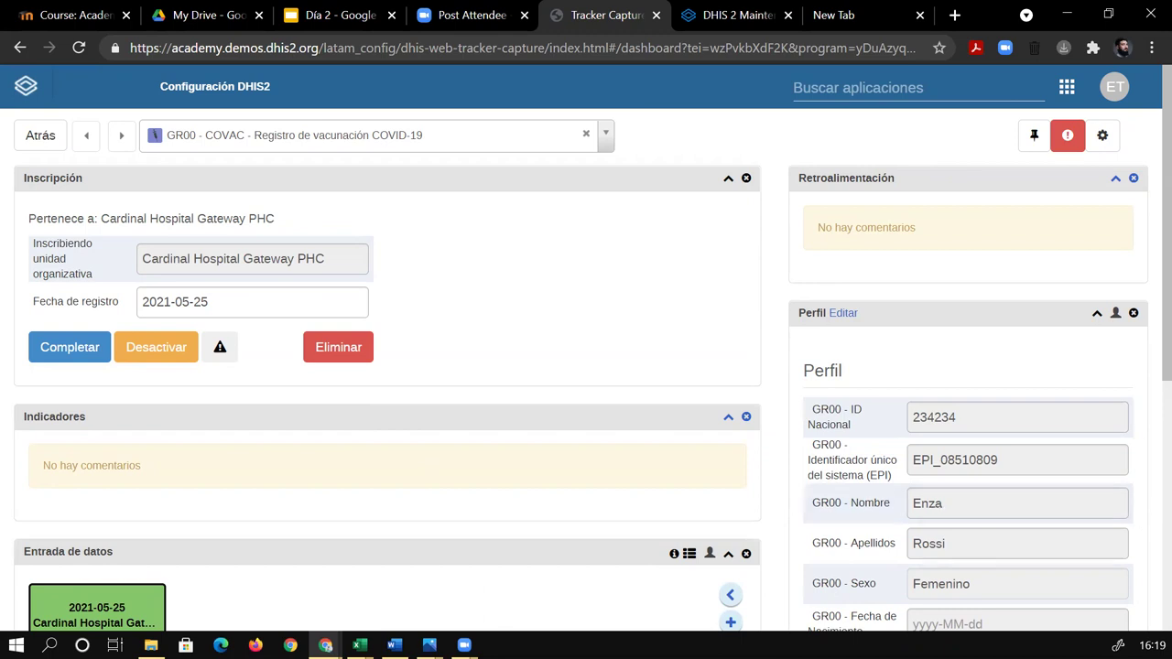
pyautogui.click(1104, 137)
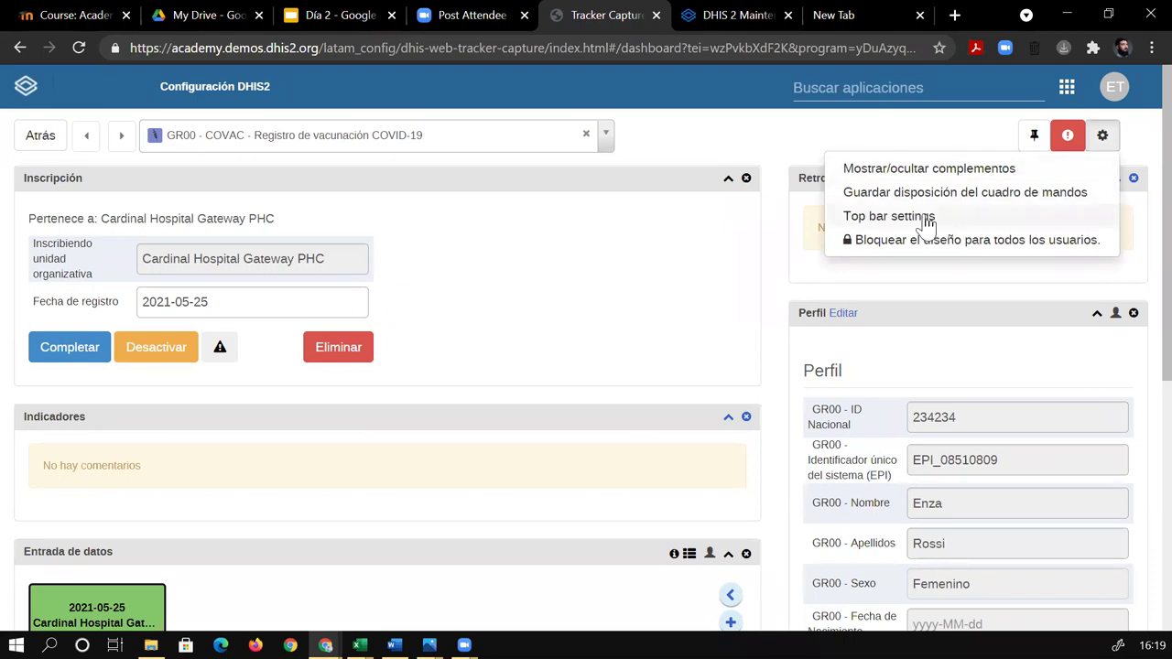
pyautogui.click(648, 295)
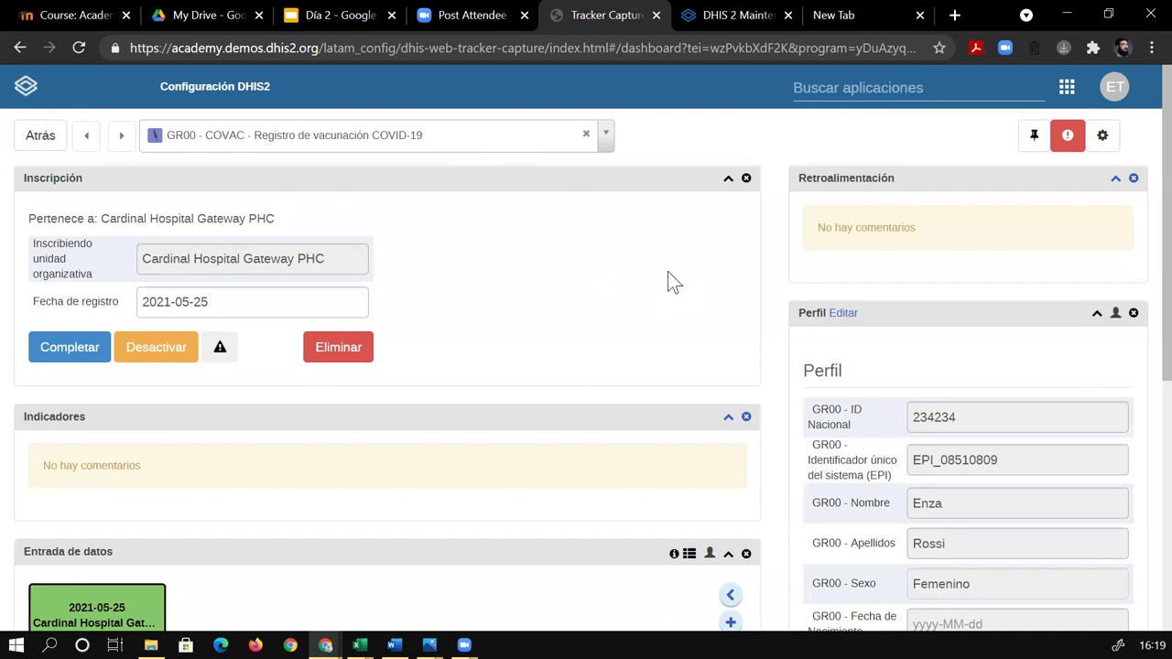
pyautogui.click(729, 179)
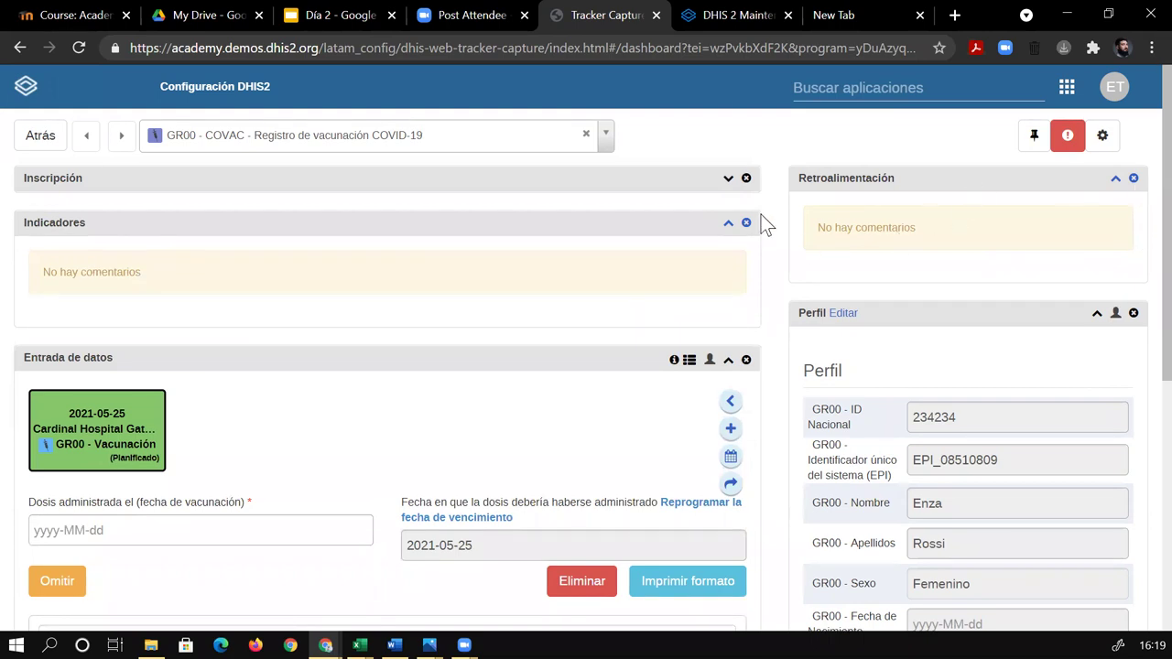
# Remove the Retroalimentación and Relaciones widgets, confirming each removal with Sí.
pyautogui.click(1133, 179)
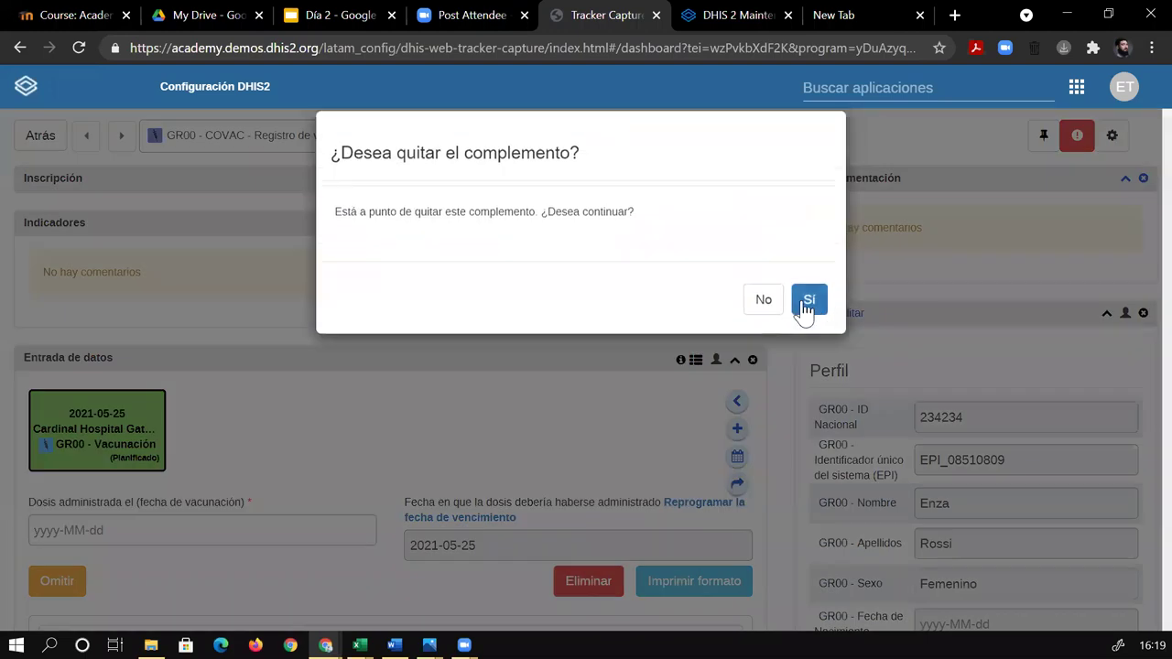
pyautogui.click(805, 306)
pyautogui.scroll(-3, 1135, 387)
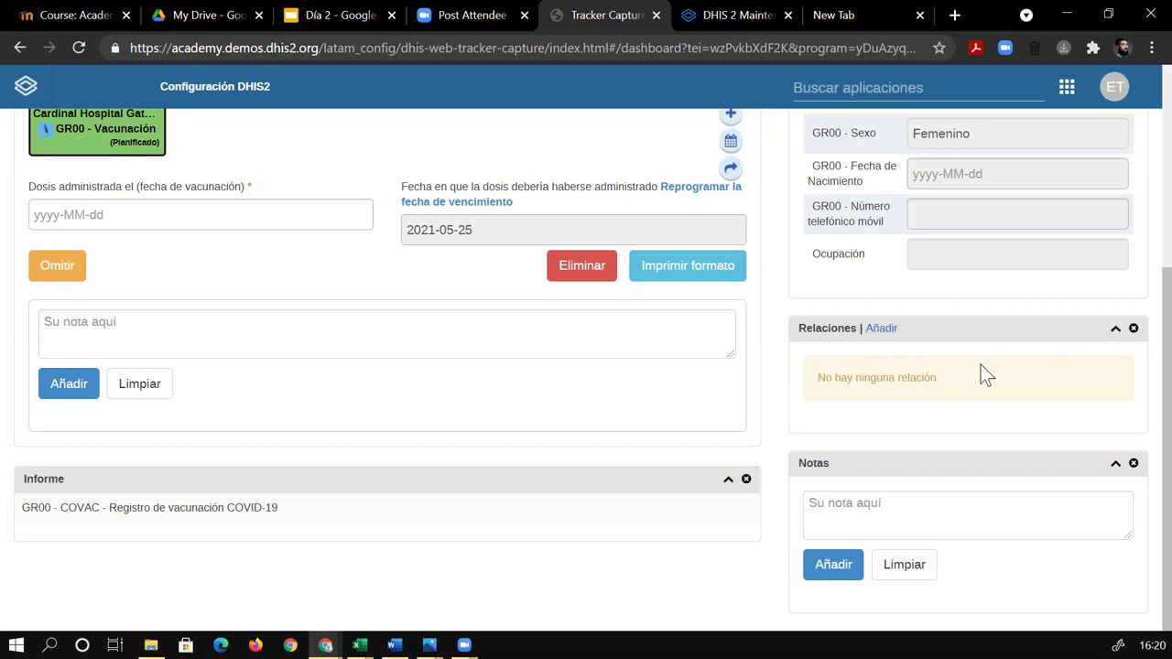
pyautogui.click(1133, 329)
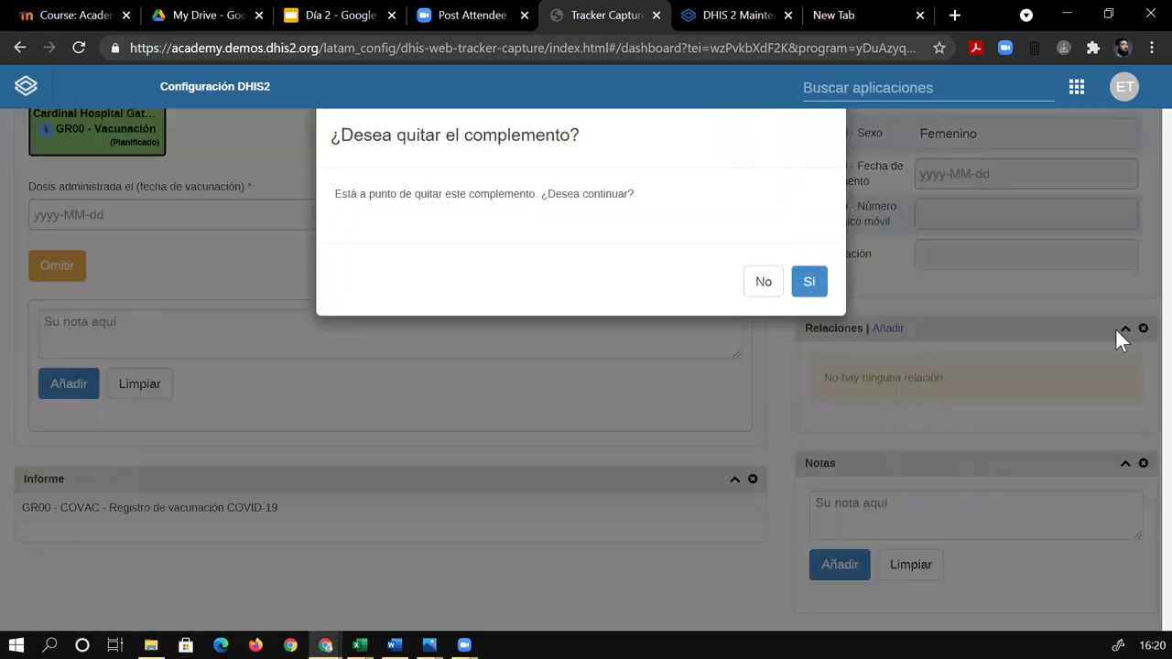
pyautogui.click(823, 310)
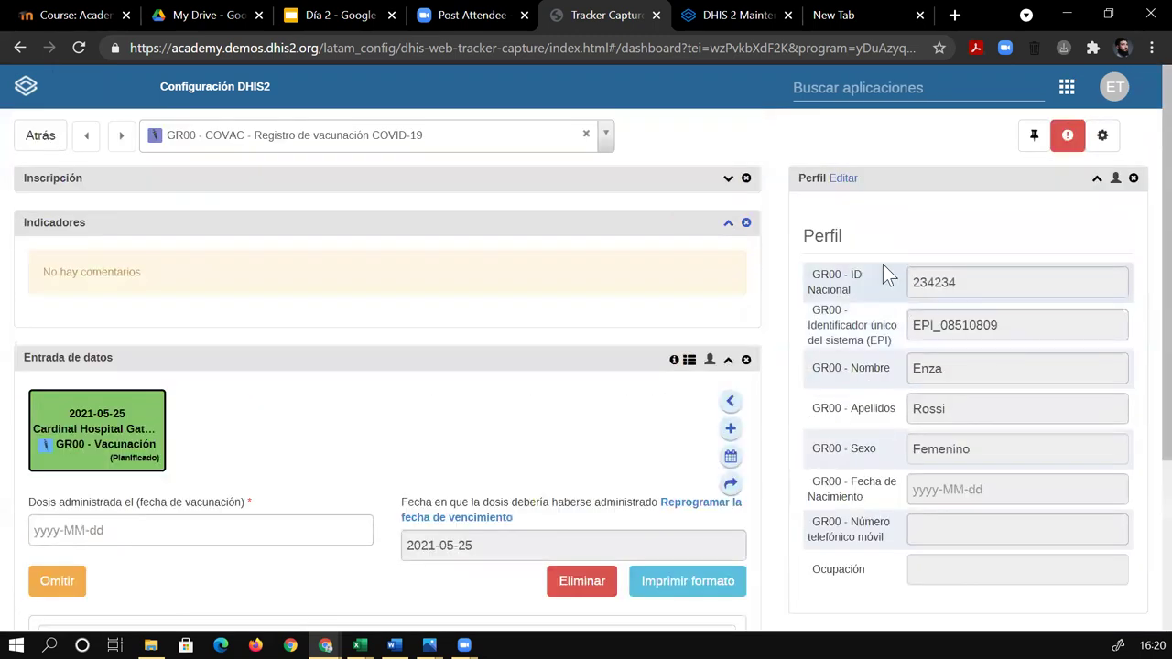
# Edit the profile and pick a first birth date in 1940 on day 15.
pyautogui.click(843, 179)
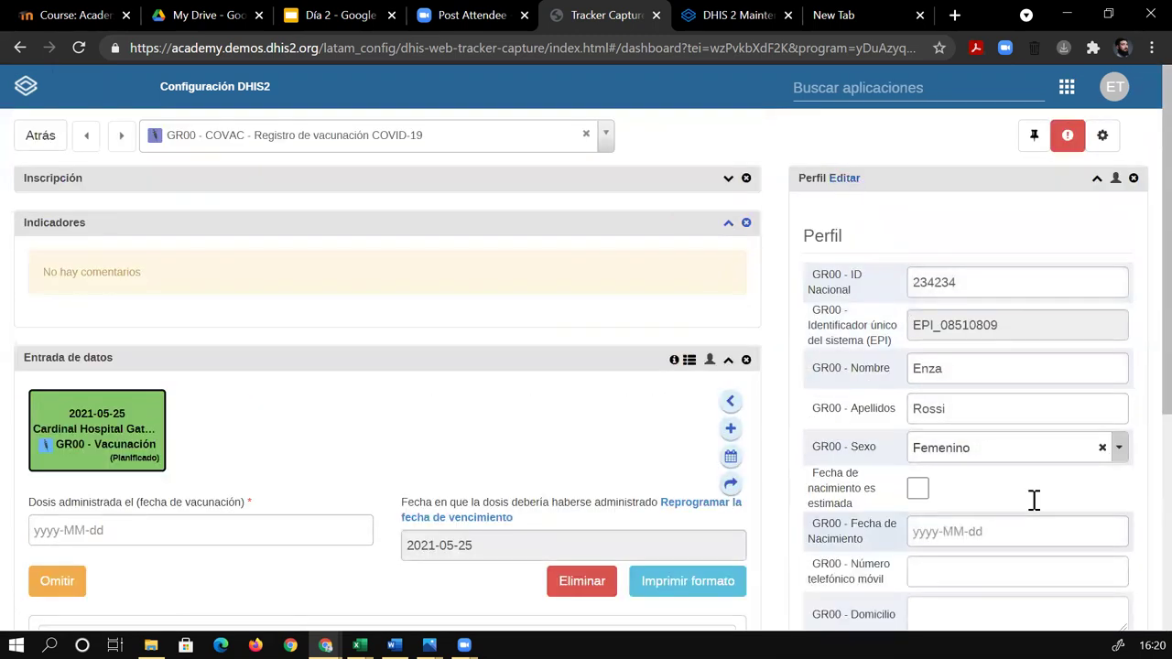
pyautogui.click(1016, 529)
pyautogui.click(1052, 314)
pyautogui.scroll(20, 1038, 414)
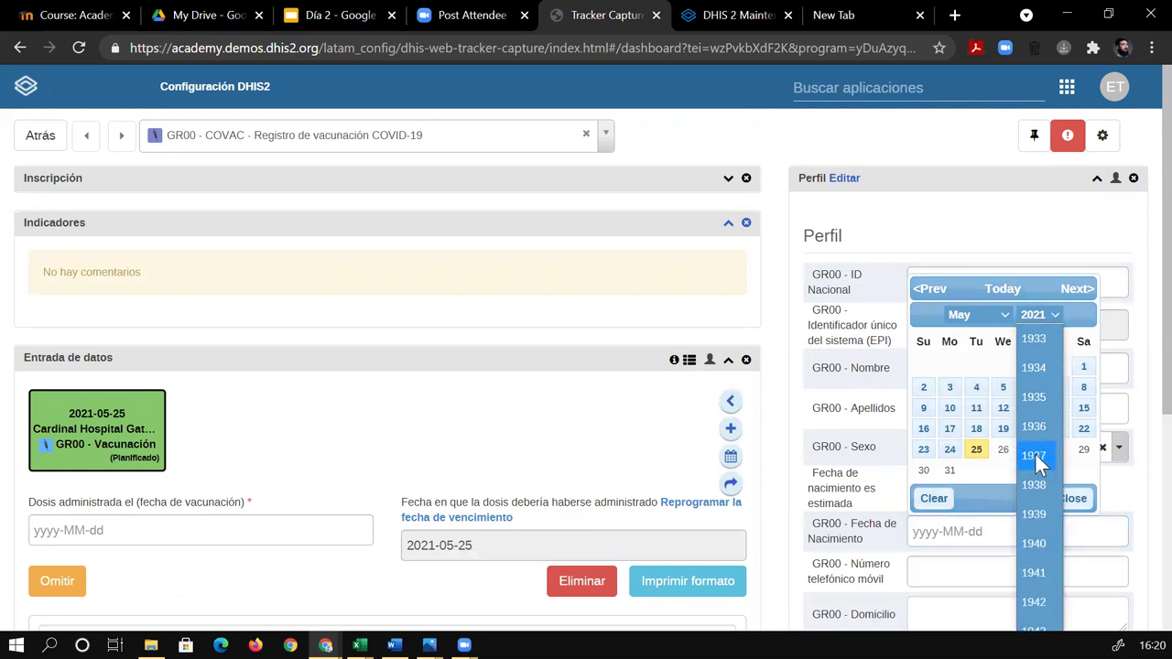
pyautogui.scroll(-10, 1033, 454)
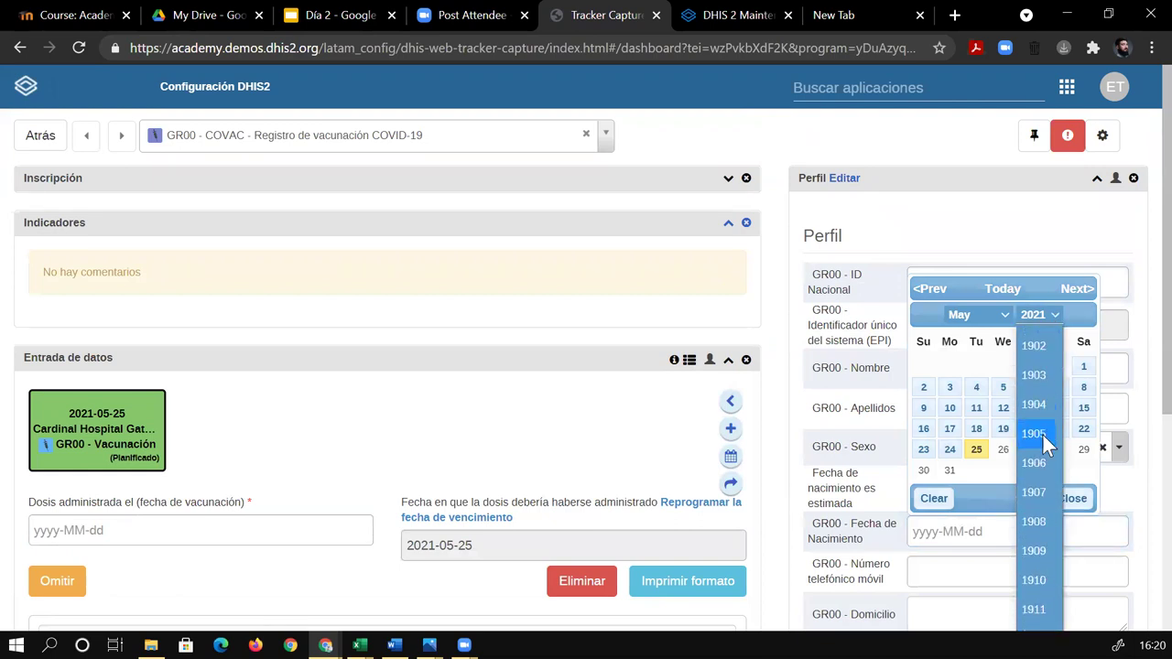
pyautogui.scroll(10, 1038, 487)
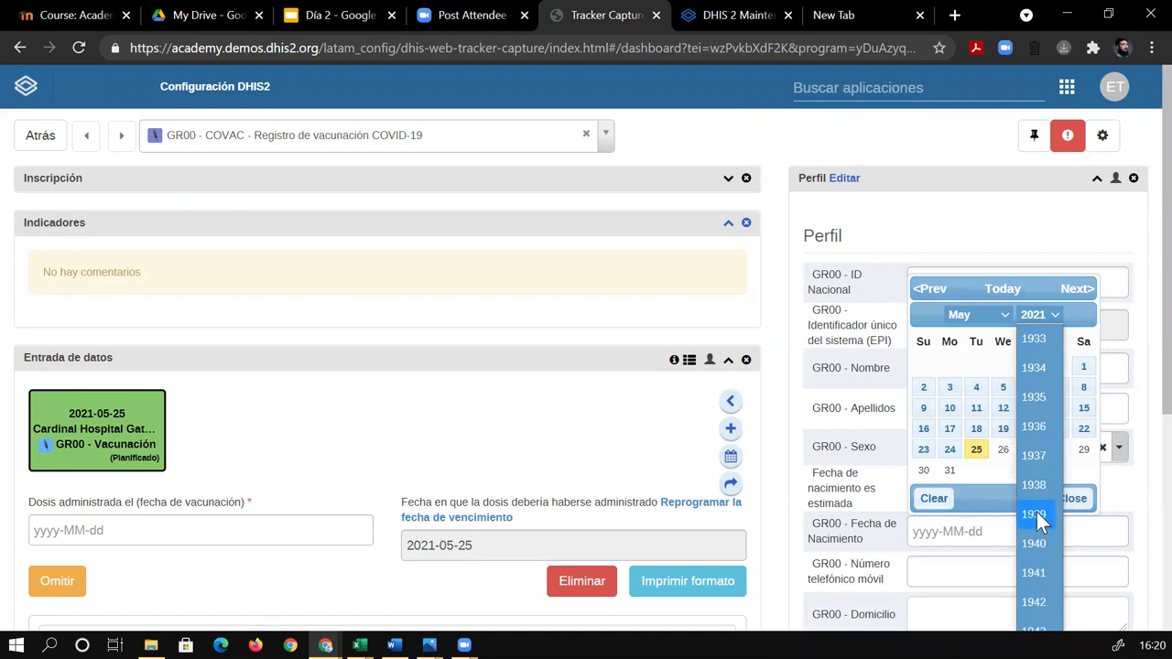
pyautogui.click(1036, 540)
pyautogui.click(1010, 414)
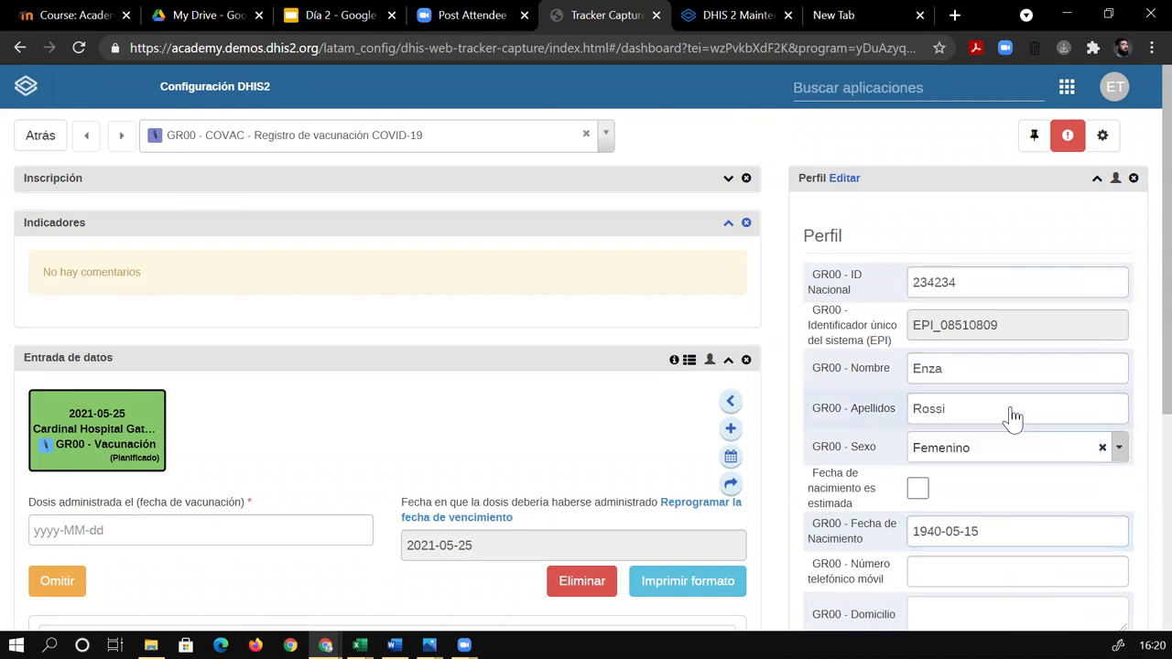
pyautogui.scroll(-1, 1135, 348)
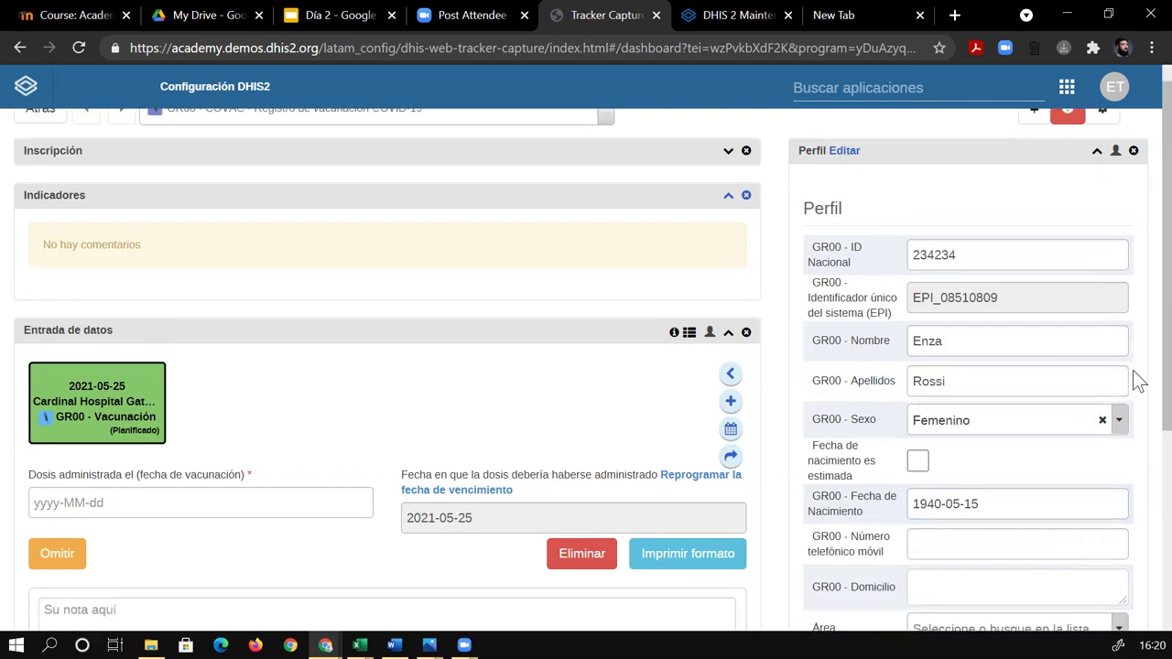
# Correct the birth date to 1950-05-04 and save the profile.
pyautogui.click(1093, 469)
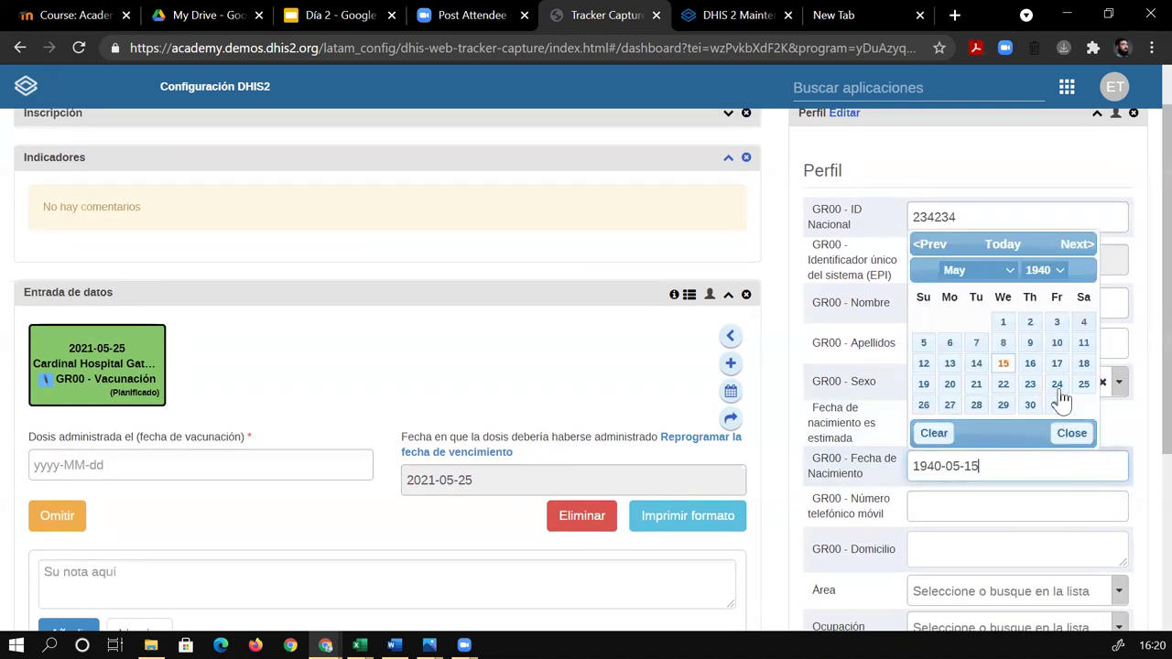
pyautogui.click(1044, 270)
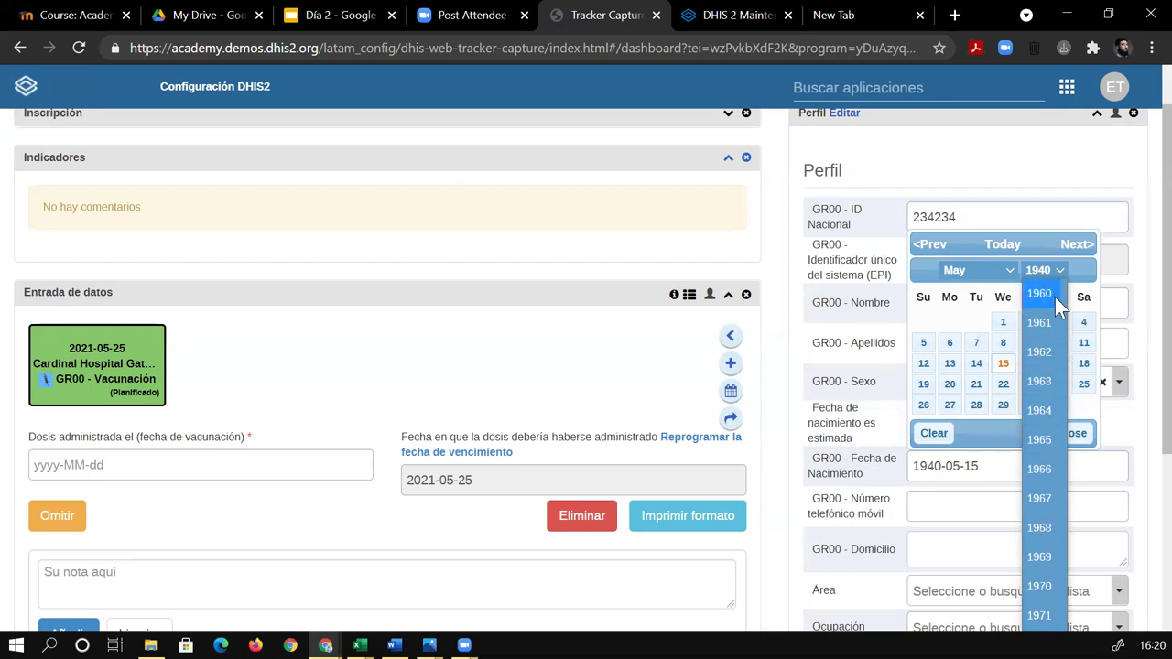
pyautogui.scroll(10, 1045, 586)
pyautogui.click(1039, 615)
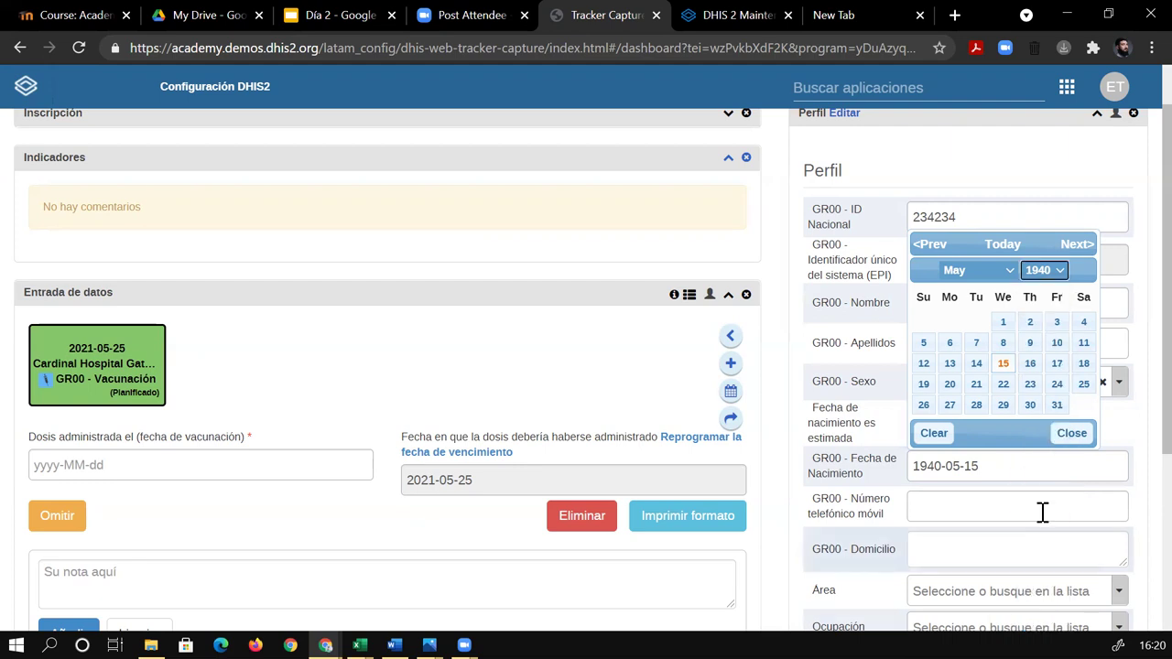
pyautogui.click(1044, 273)
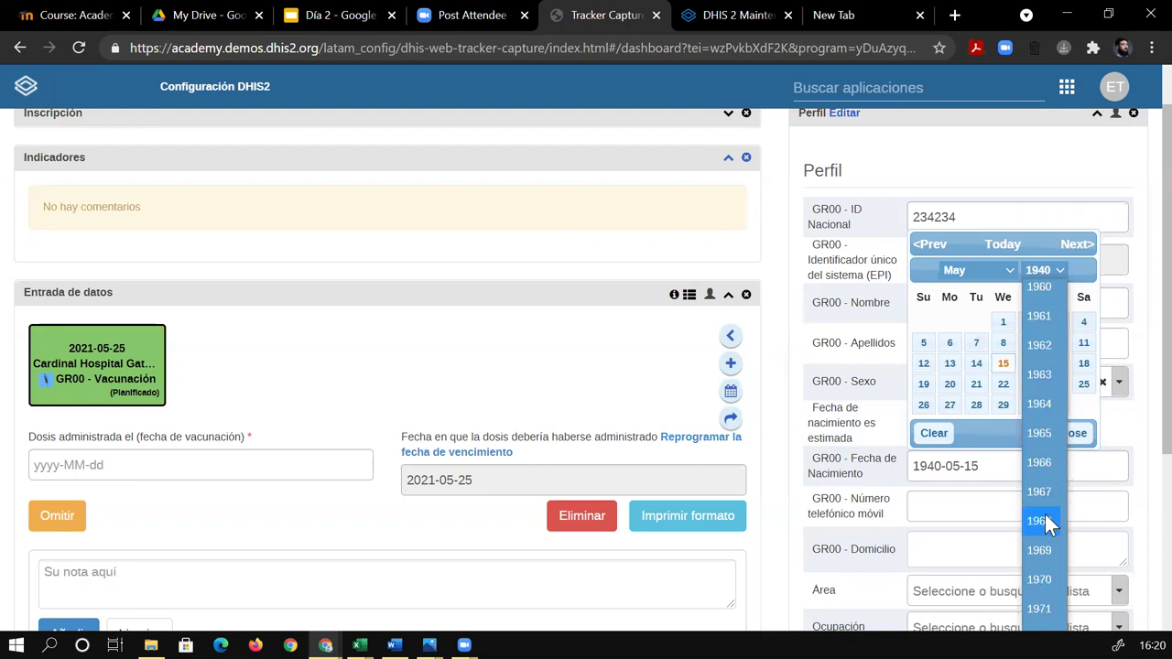
pyautogui.scroll(3, 1040, 313)
pyautogui.scroll(2, 1040, 313)
pyautogui.click(1040, 313)
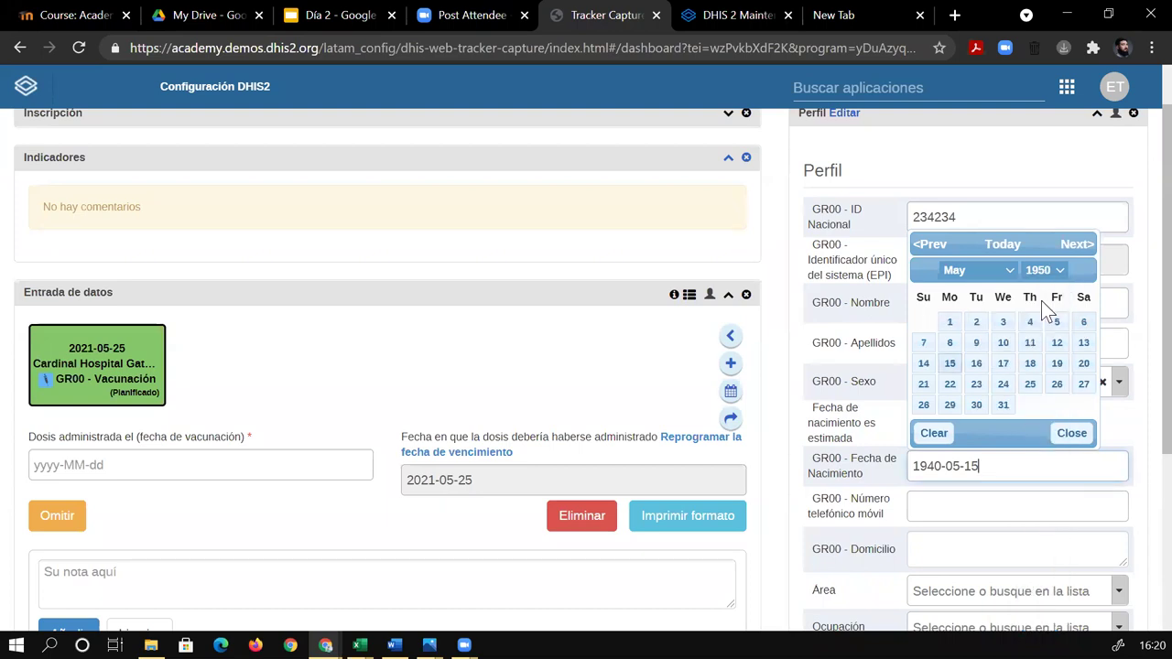
pyautogui.click(1032, 324)
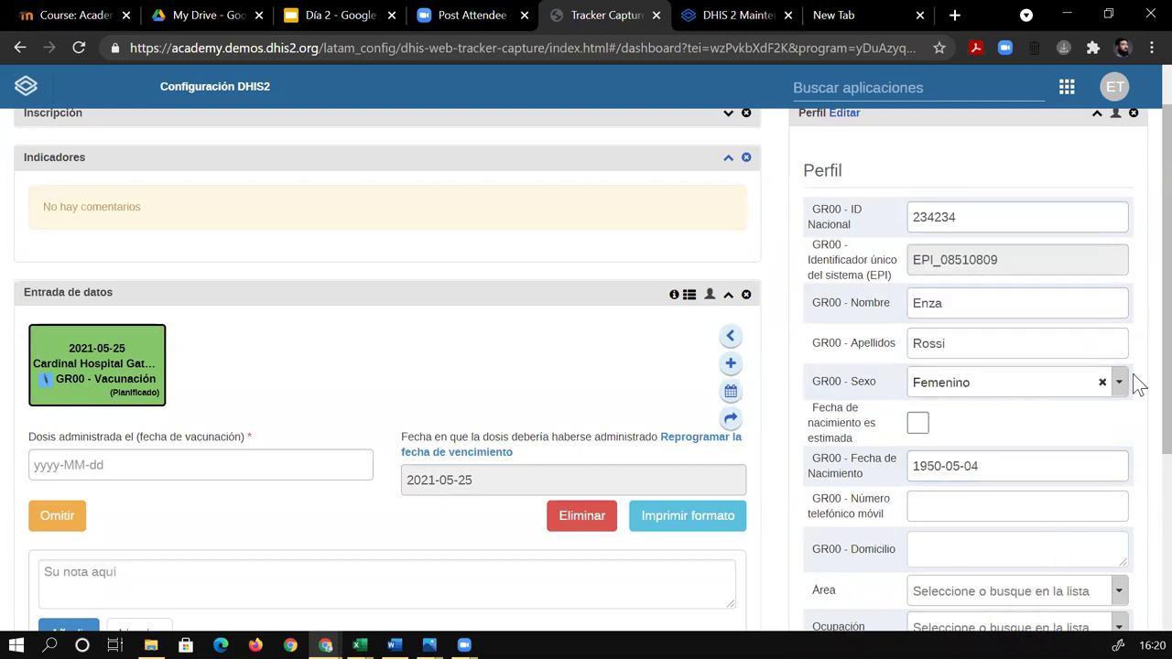
pyautogui.scroll(-3, 1135, 383)
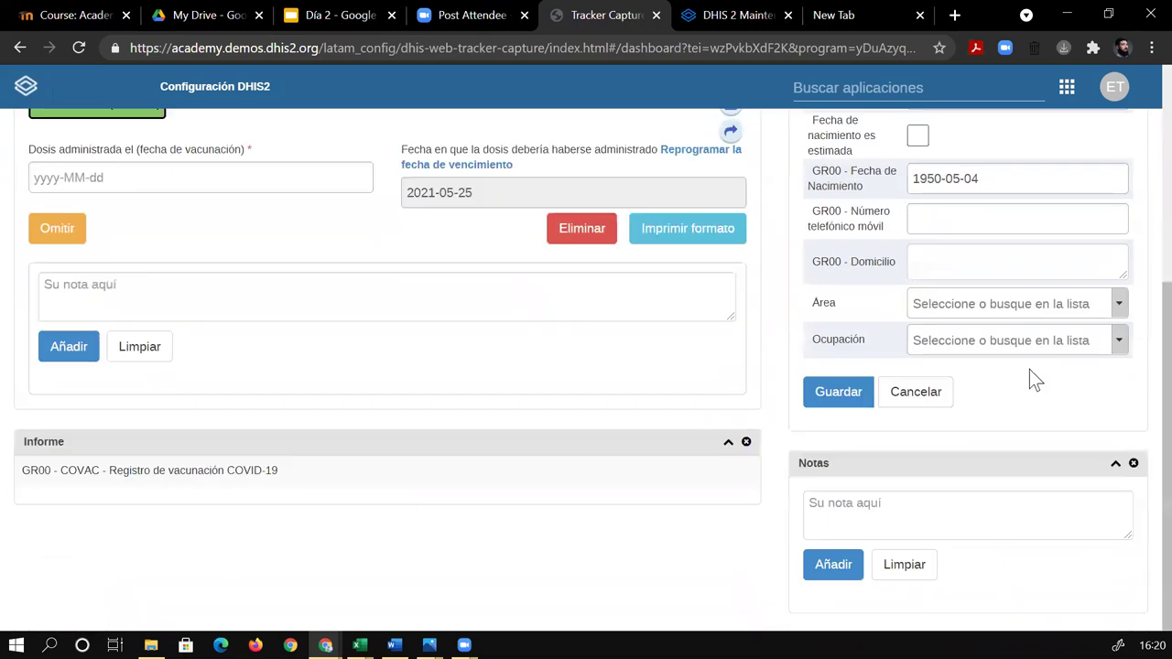
pyautogui.click(837, 392)
pyautogui.scroll(3, 795, 371)
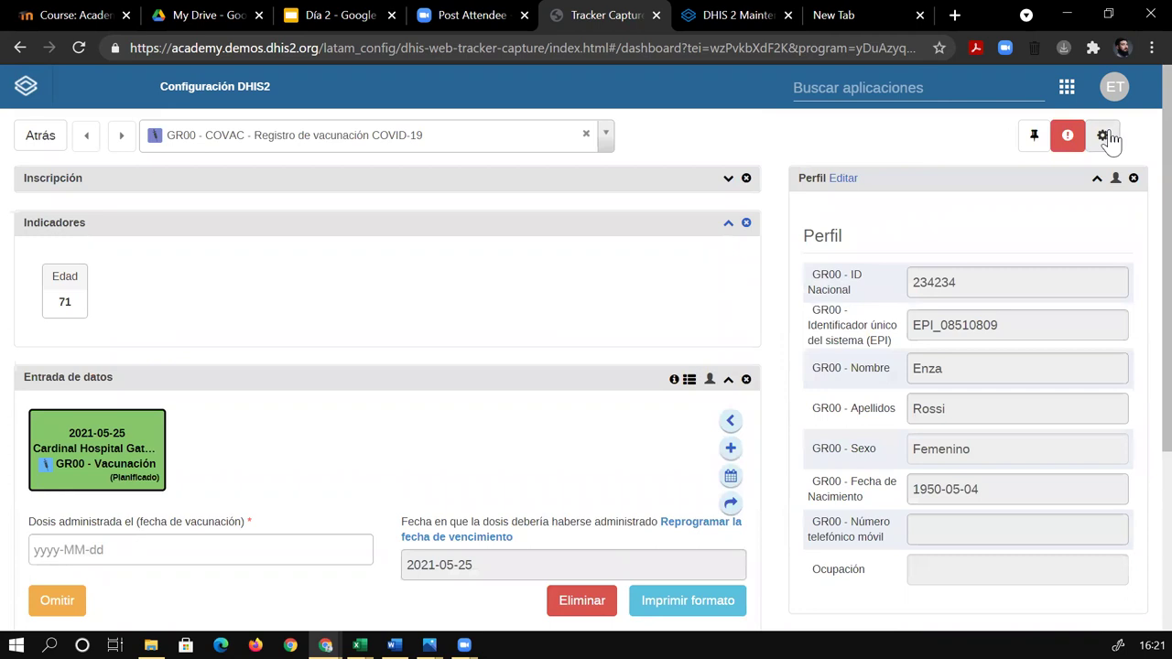
pyautogui.click(1103, 138)
# Tick Mensajería in the show/hide widgets list and close it.
pyautogui.click(1004, 170)
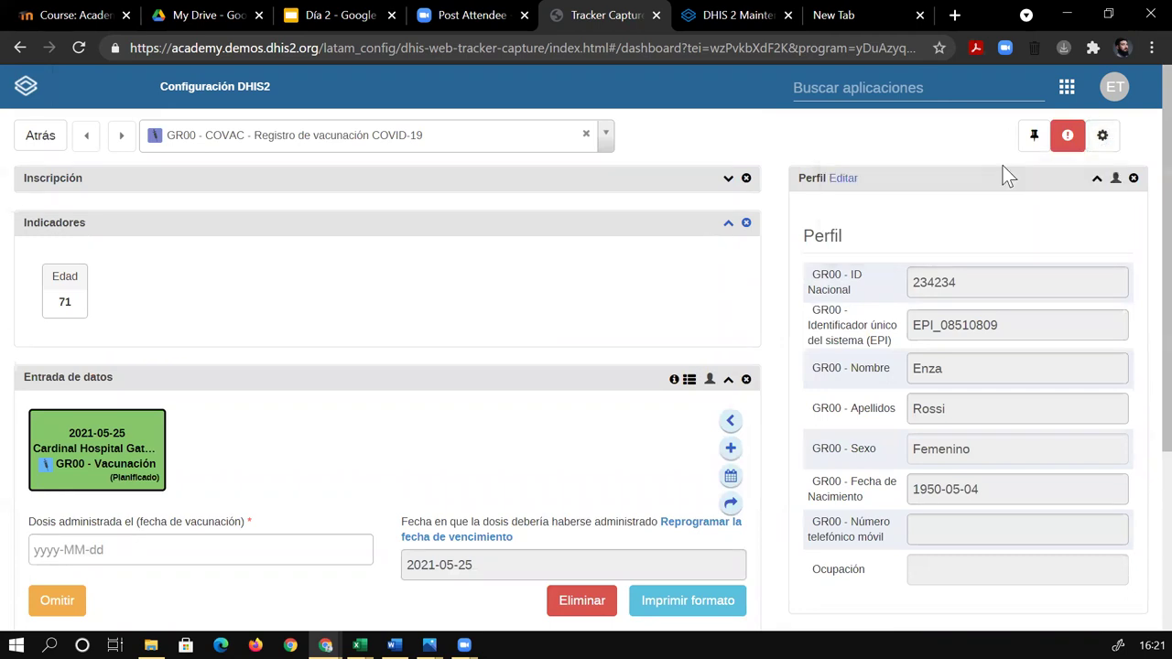
pyautogui.scroll(-4, 513, 348)
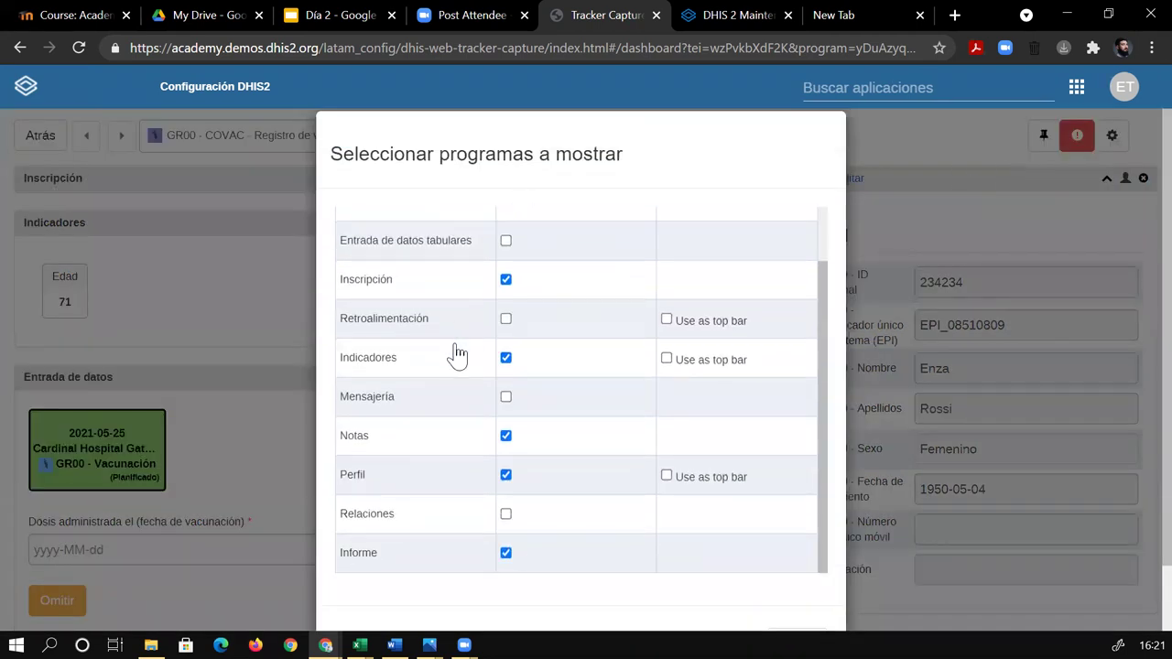
pyautogui.scroll(2, 547, 473)
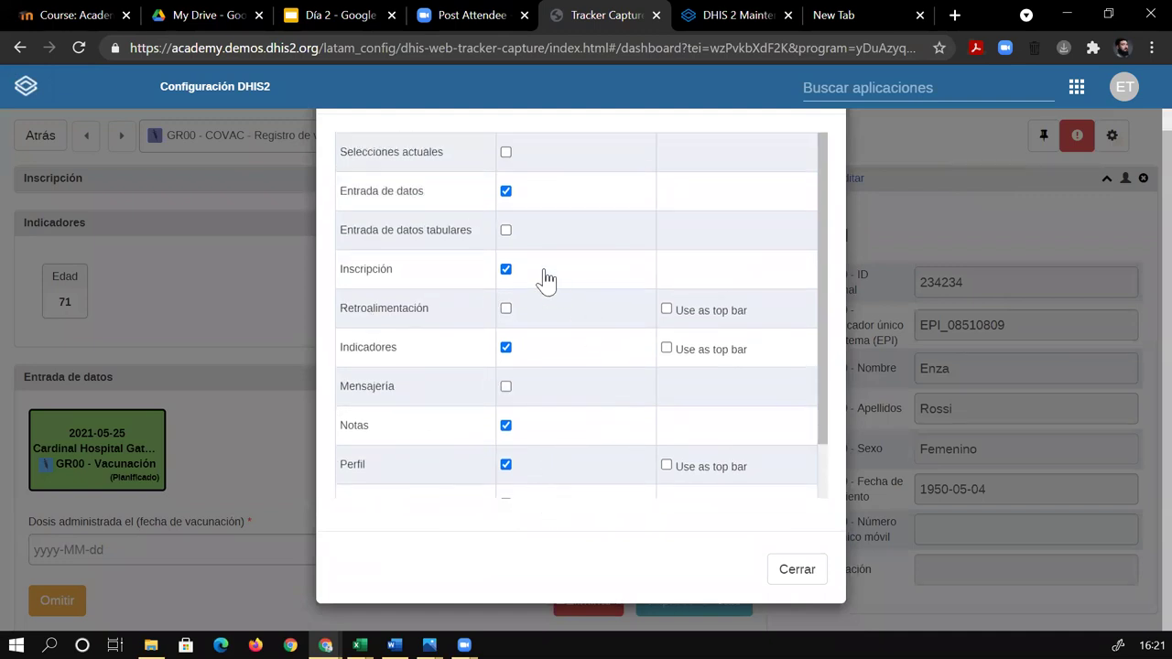
pyautogui.scroll(1, 547, 279)
pyautogui.click(506, 462)
pyautogui.scroll(-3, 693, 473)
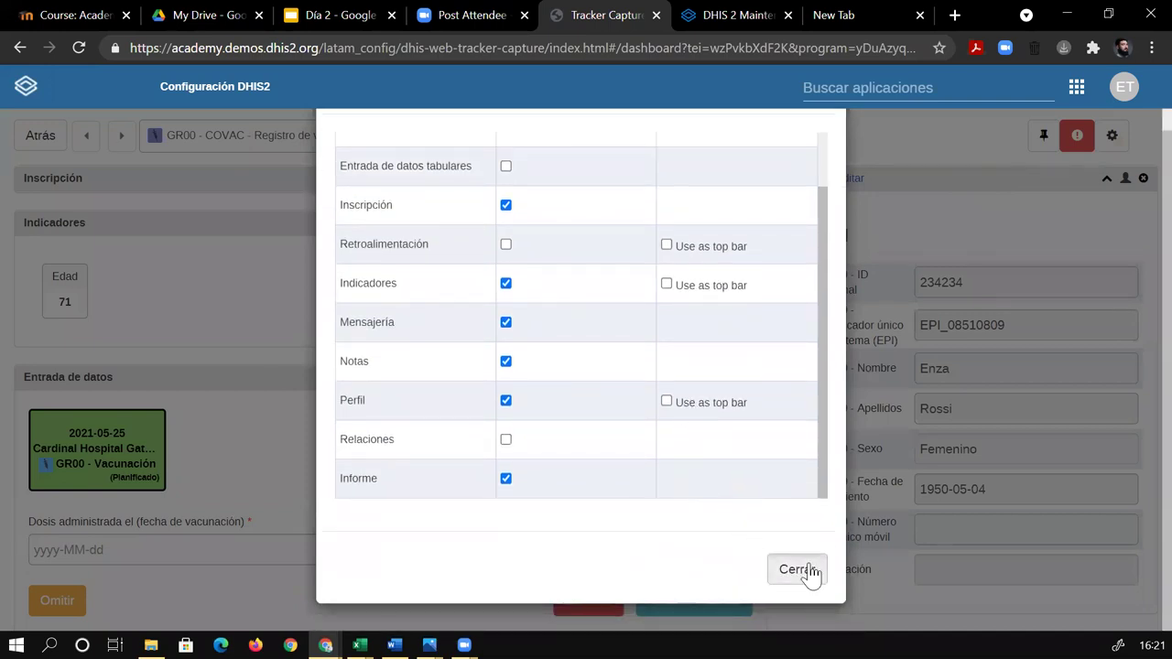
pyautogui.click(809, 571)
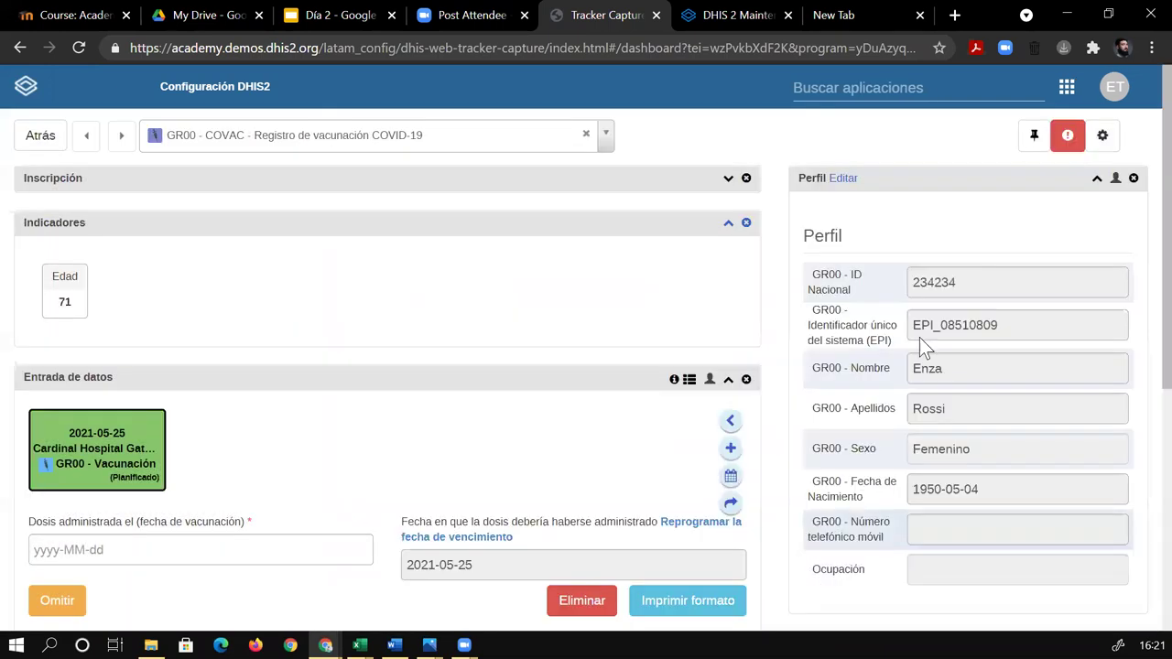
pyautogui.click(1103, 142)
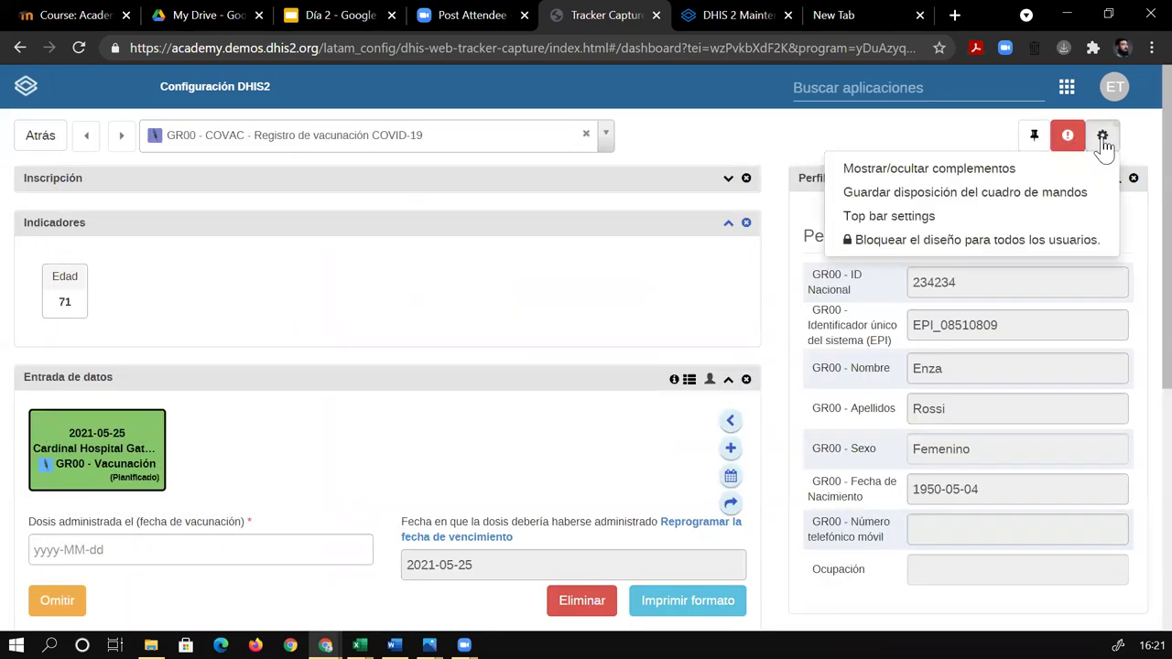
# Turn on the top bar and add Edad then the prior vaccine indicator.
pyautogui.click(918, 219)
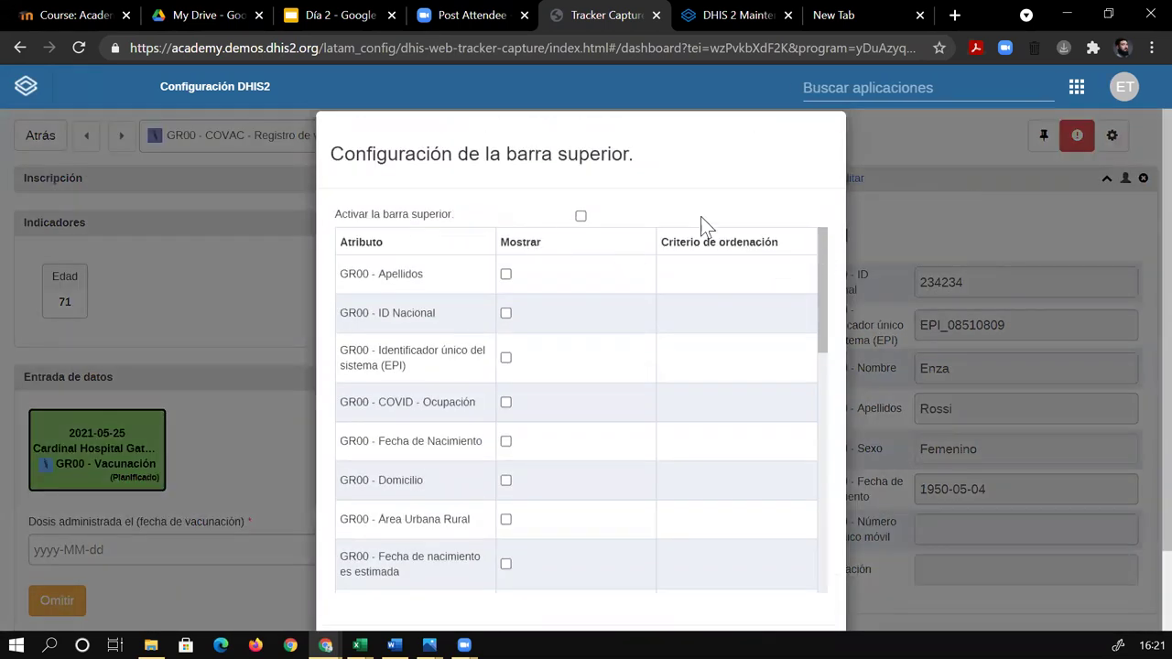
pyautogui.click(580, 216)
pyautogui.moveTo(823, 302); pyautogui.dragTo(810, 543)
pyautogui.scroll(1, 812, 517)
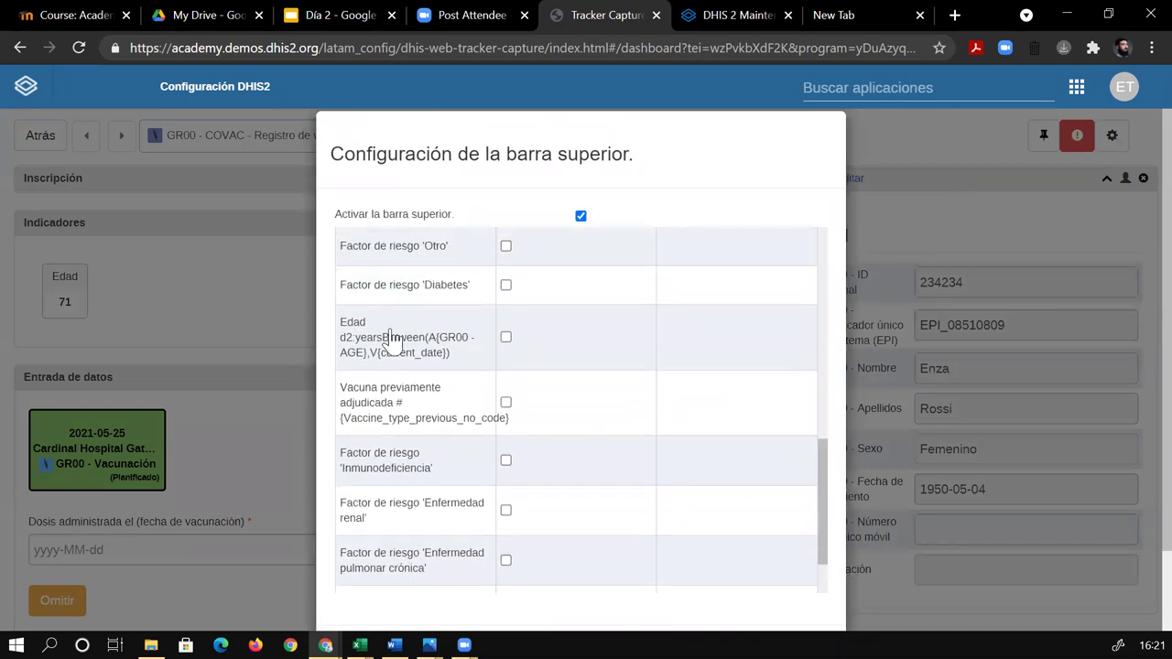
pyautogui.click(507, 338)
pyautogui.scroll(-1, 779, 396)
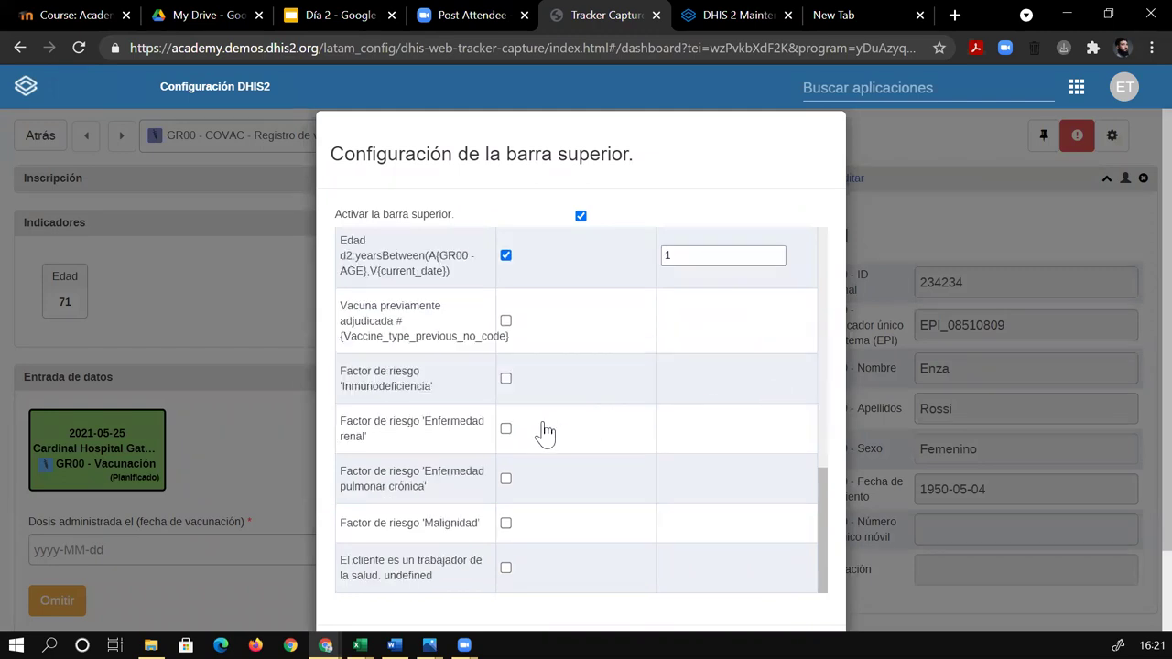
pyautogui.click(508, 324)
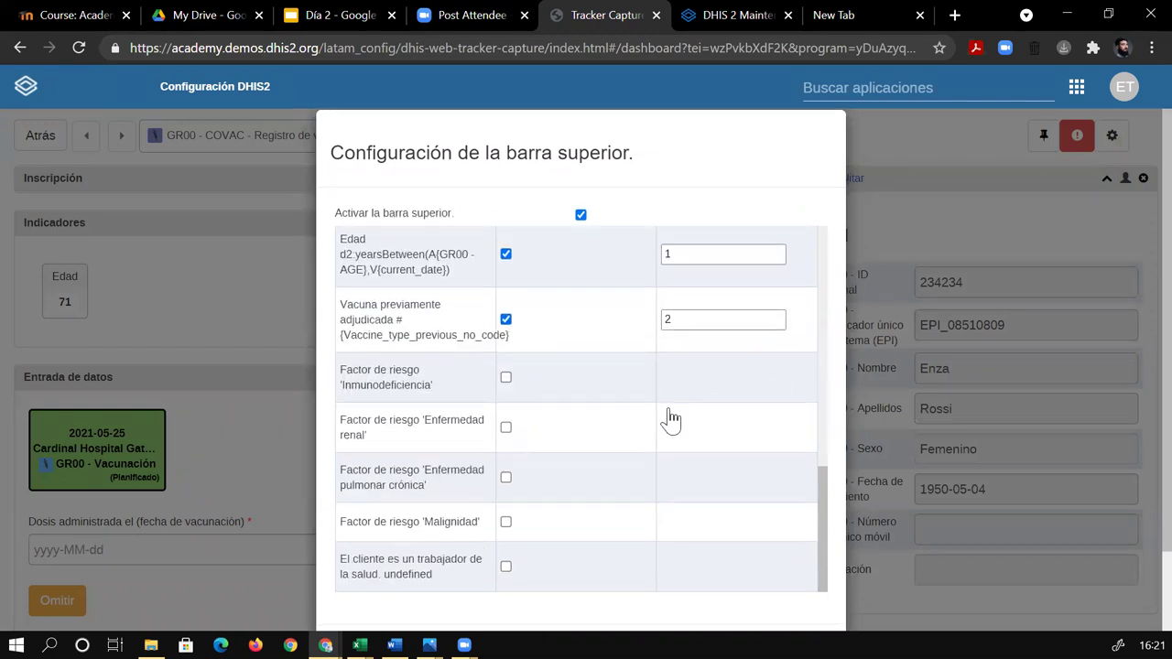
# Add health worker status, Nombre and Apellidos to the top bar and save.
pyautogui.scroll(-1, 680, 405)
pyautogui.scroll(3, 659, 405)
pyautogui.scroll(-3, 662, 406)
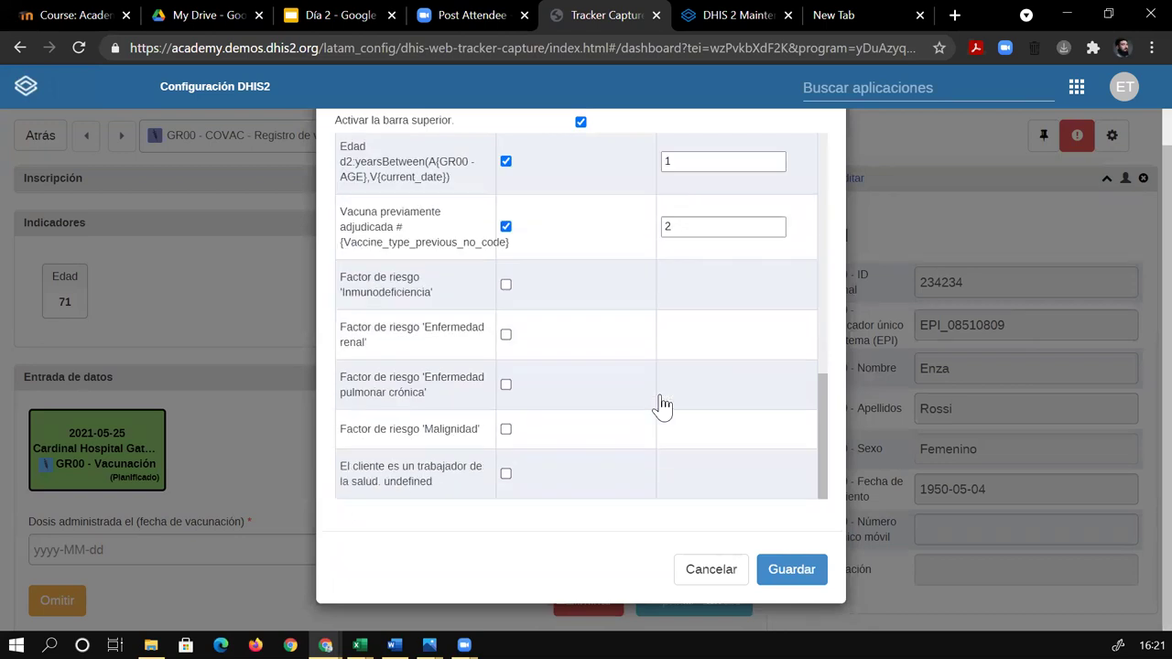
pyautogui.click(509, 483)
pyautogui.scroll(5, 745, 426)
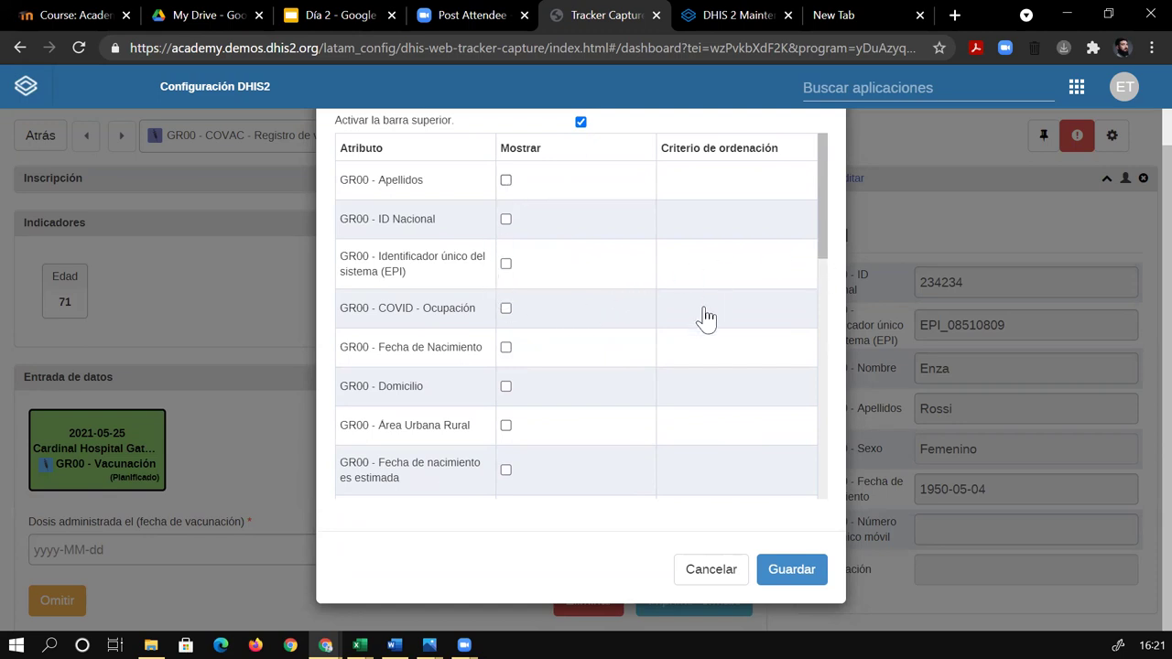
pyautogui.moveTo(831, 205); pyautogui.dragTo(842, 306)
pyautogui.click(506, 336)
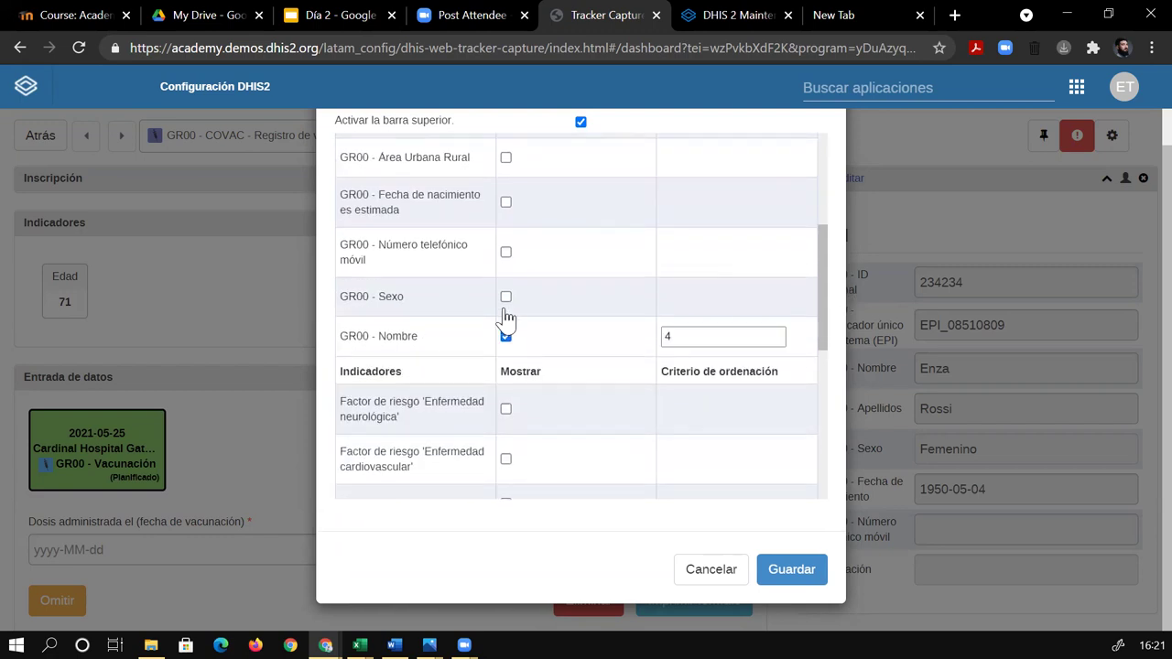
pyautogui.scroll(3, 540, 265)
pyautogui.click(506, 180)
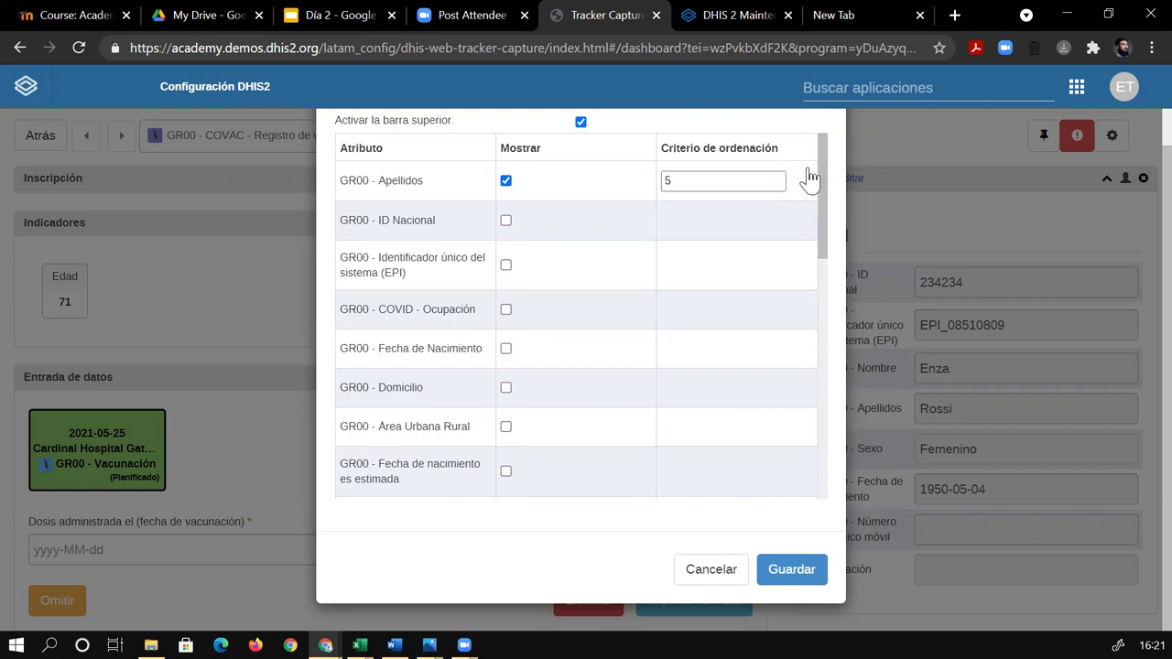
pyautogui.moveTo(823, 175)
pyautogui.mouseDown()
pyautogui.moveTo(823, 254)
pyautogui.moveTo(831, 186)
pyautogui.mouseUp()
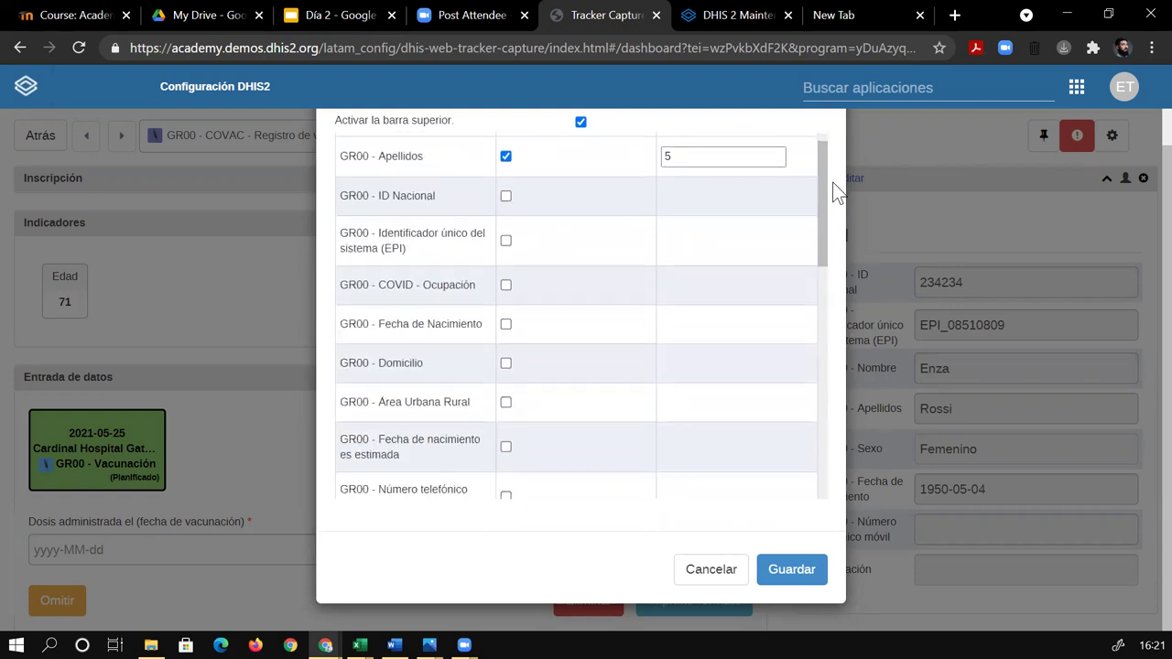
pyautogui.click(793, 571)
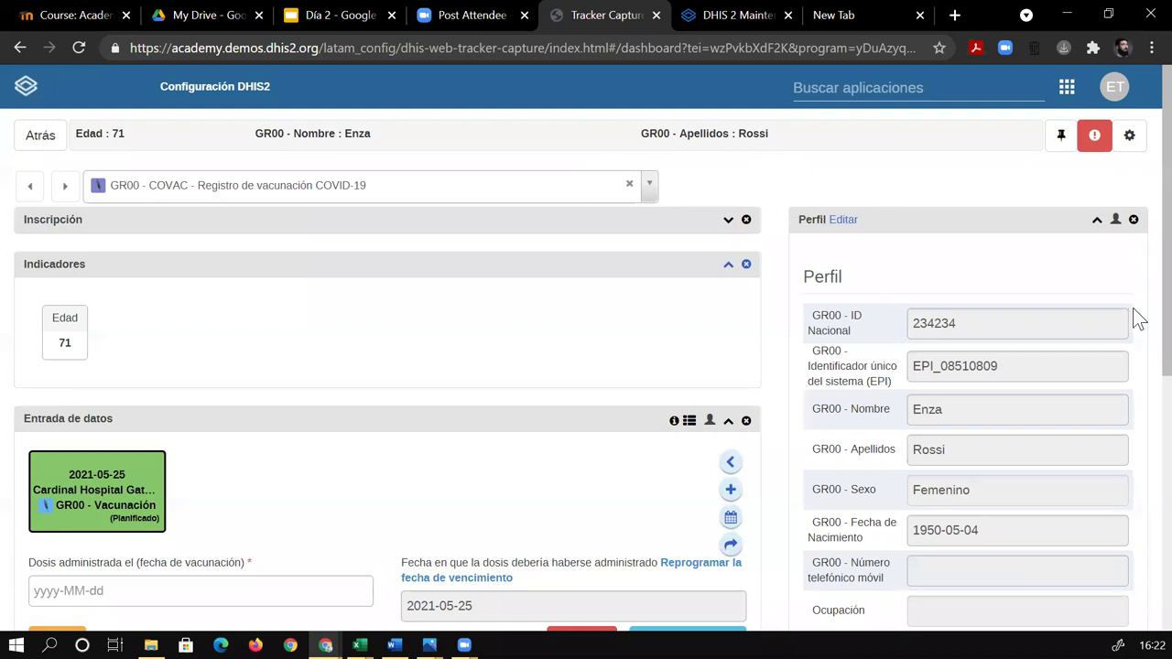
# Show Entrada de datos tabulares and hide the standard Entrada de datos widget.
pyautogui.scroll(-3, 1135, 280)
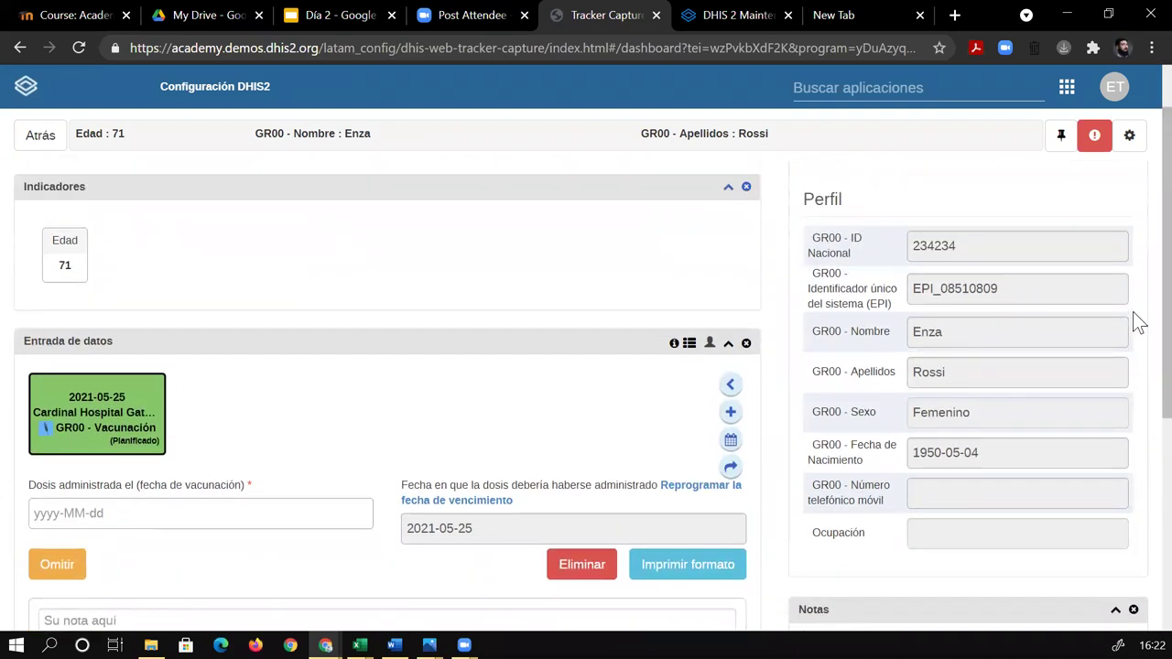
pyautogui.scroll(-2, 1135, 357)
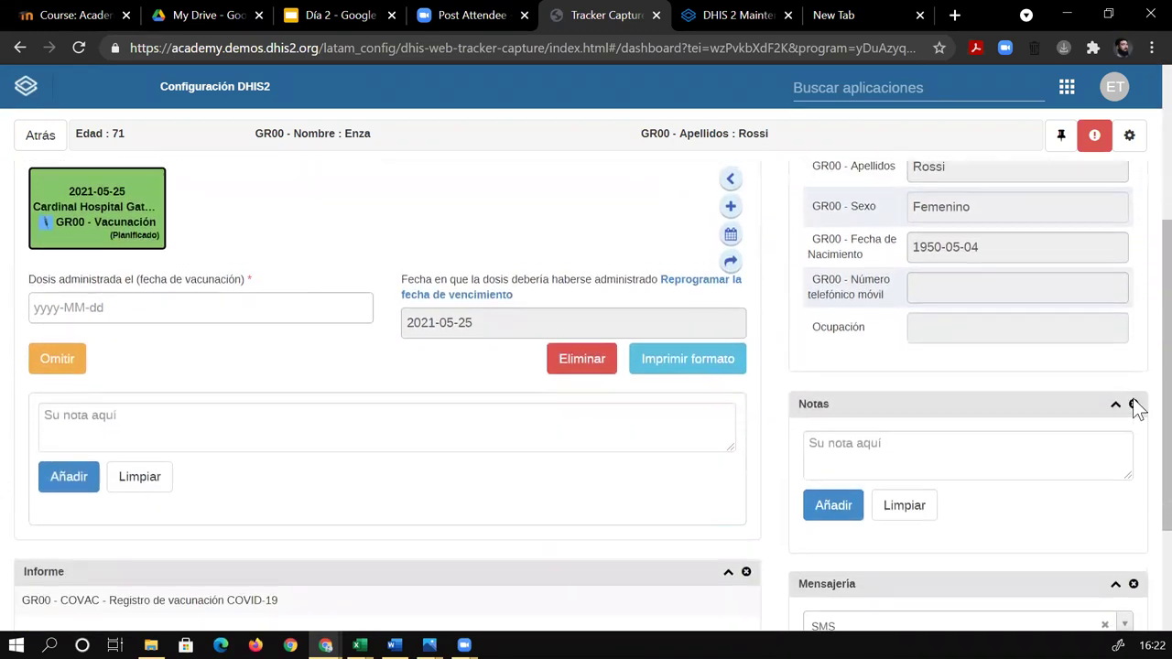
pyautogui.scroll(3, 1132, 406)
pyautogui.scroll(1, 1133, 272)
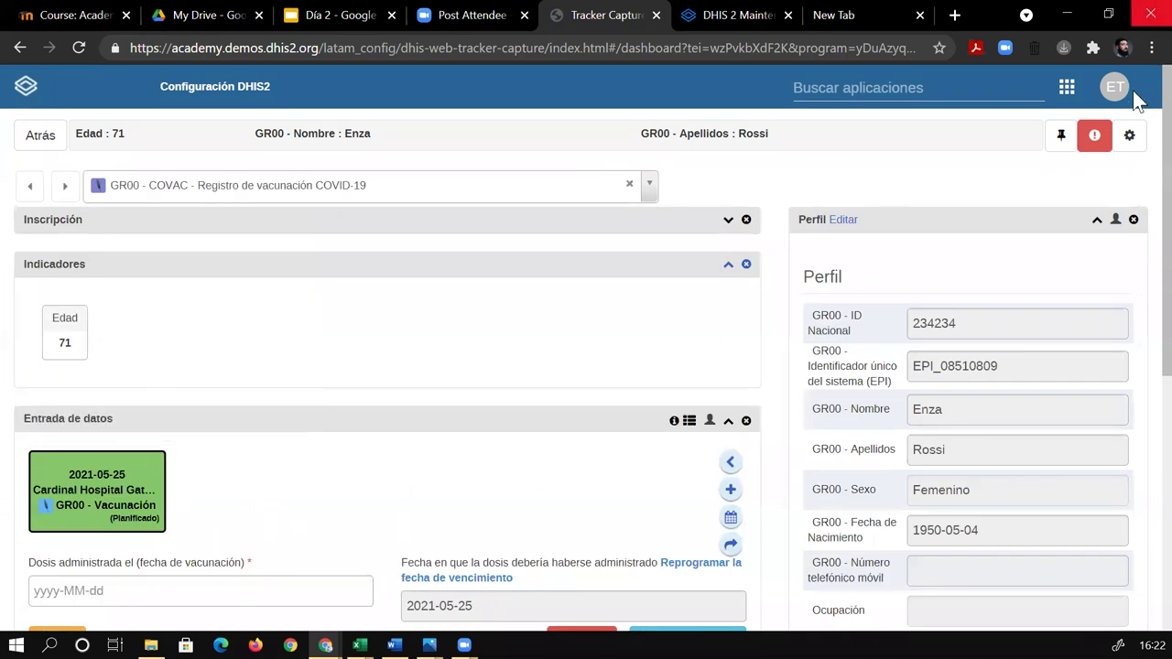
pyautogui.click(1129, 138)
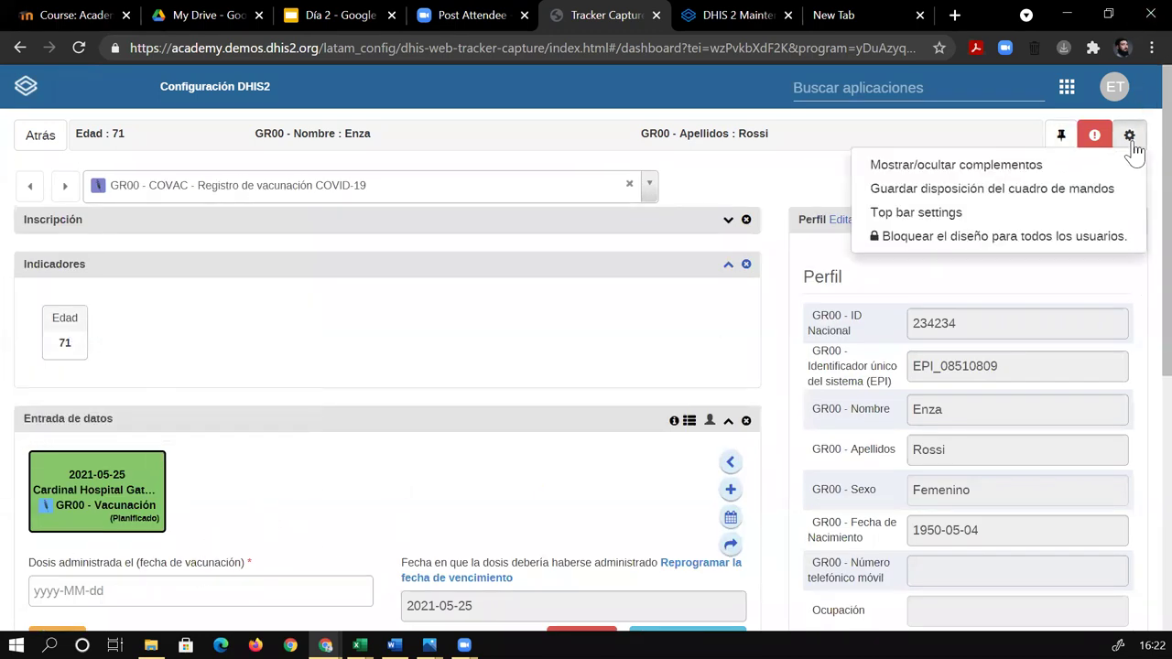
pyautogui.click(1058, 169)
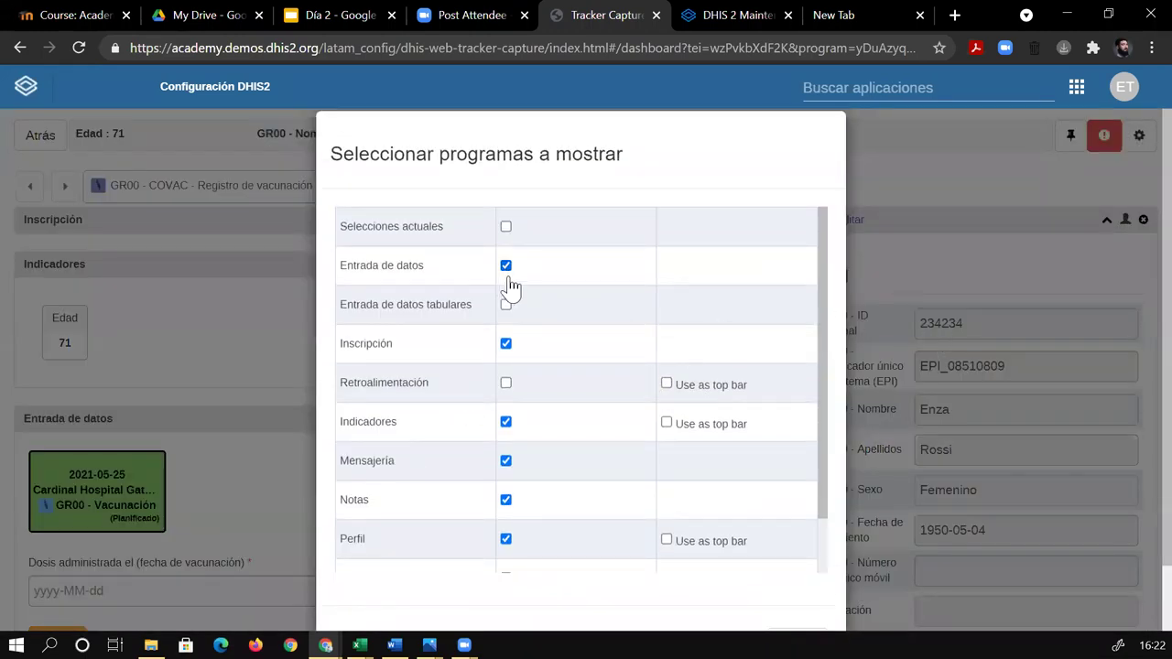
pyautogui.click(509, 308)
pyautogui.click(506, 268)
pyautogui.scroll(-2, 738, 295)
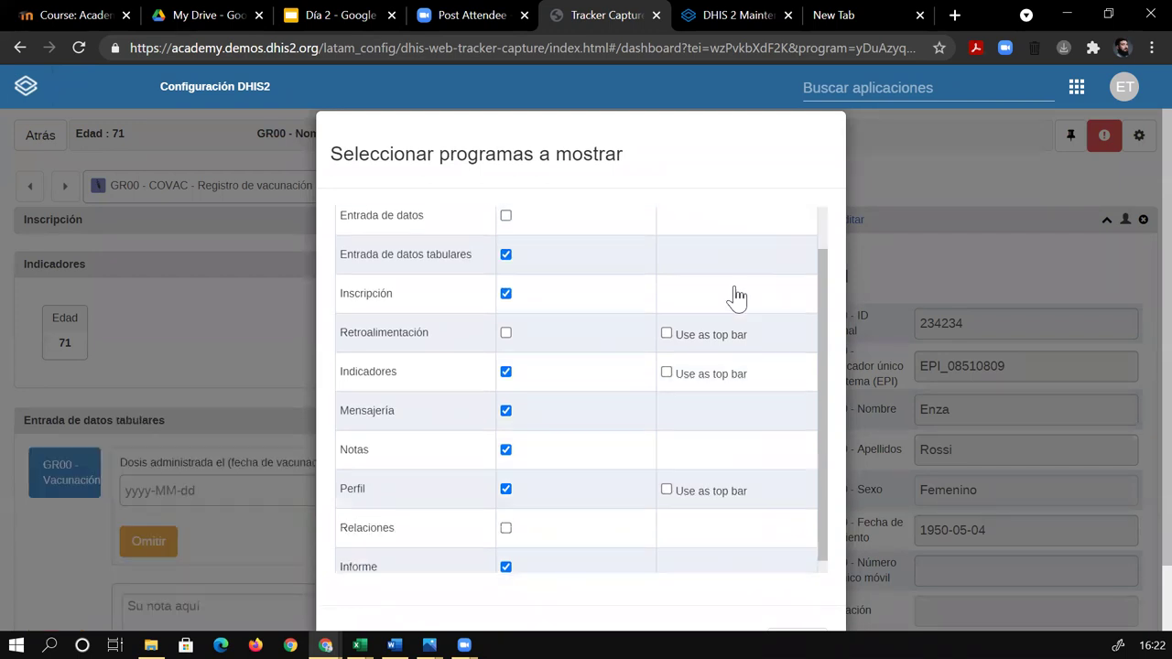
pyautogui.scroll(-1, 696, 526)
pyautogui.click(782, 574)
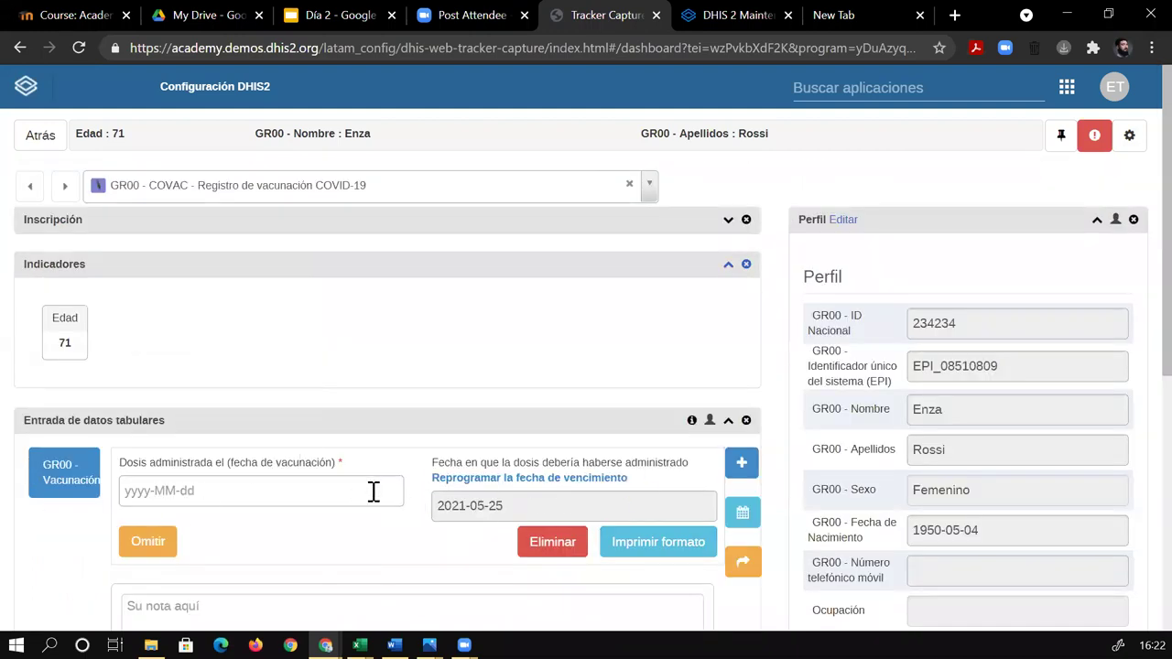
pyautogui.scroll(-2, 1136, 266)
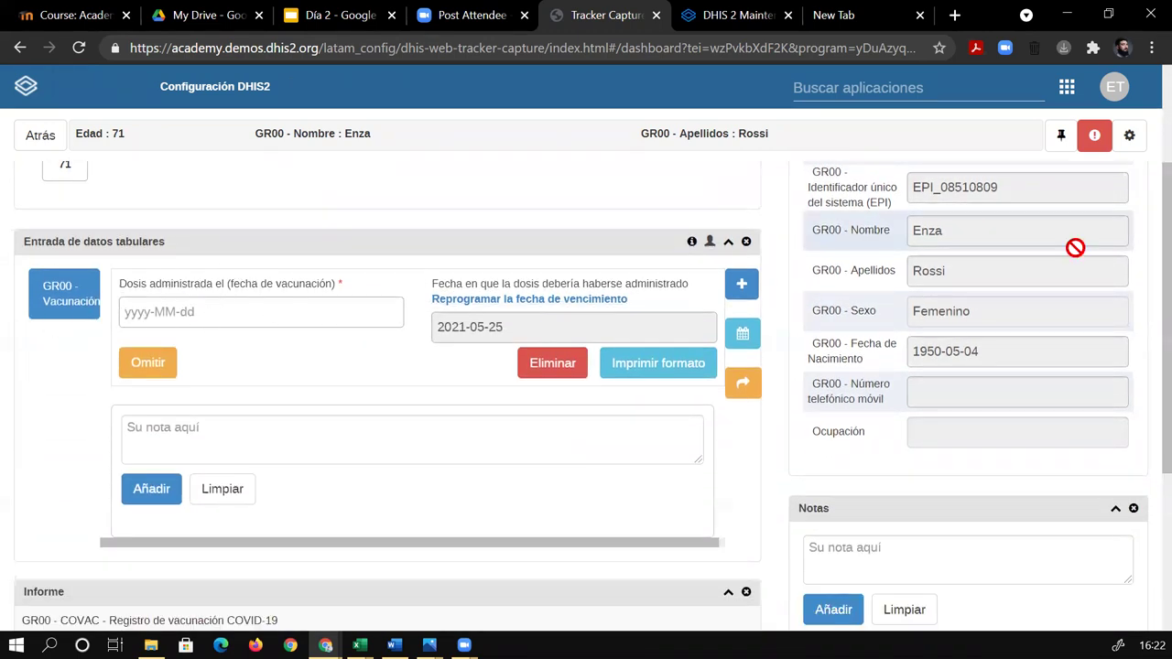
pyautogui.scroll(1, 1136, 220)
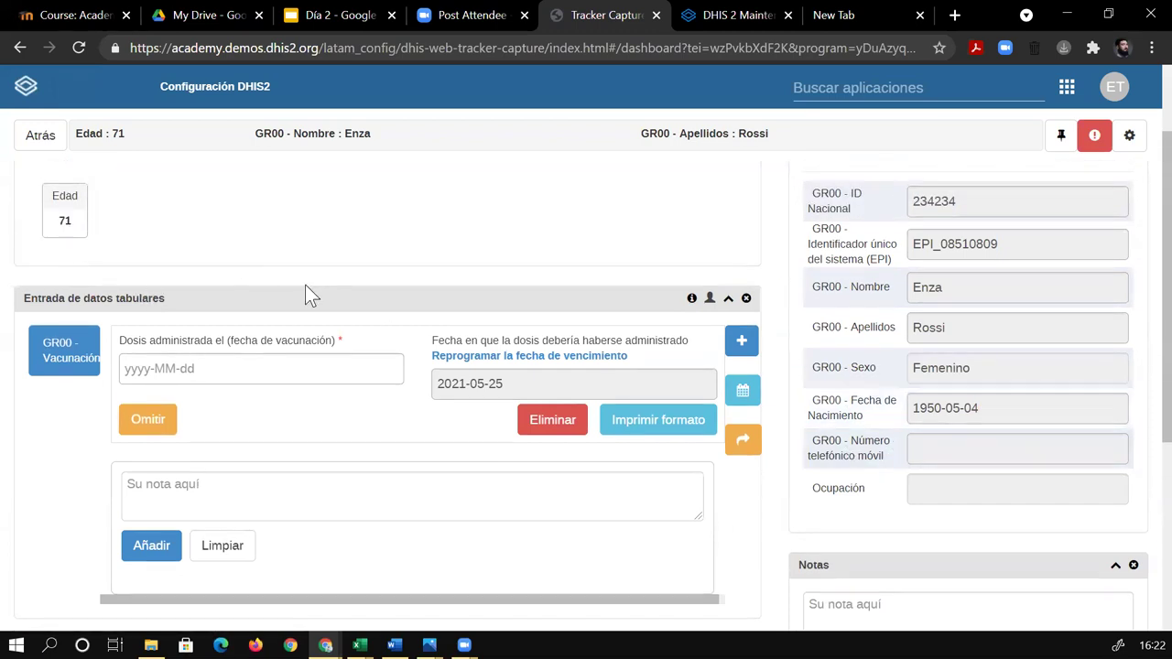
pyautogui.click(291, 366)
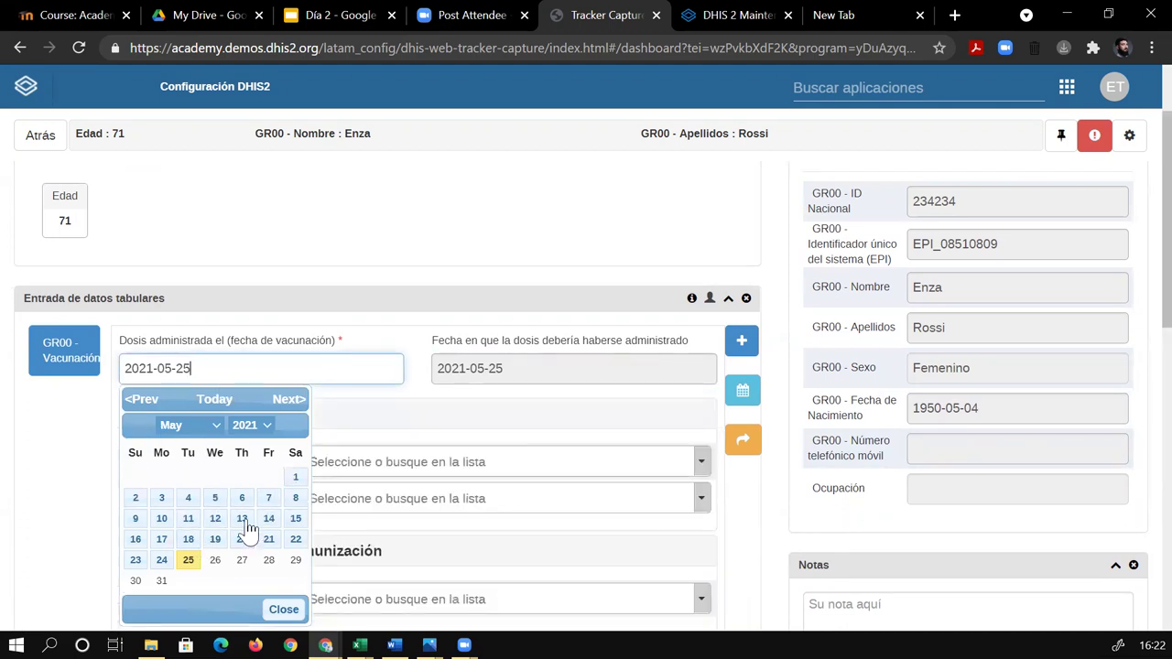
pyautogui.click(293, 500)
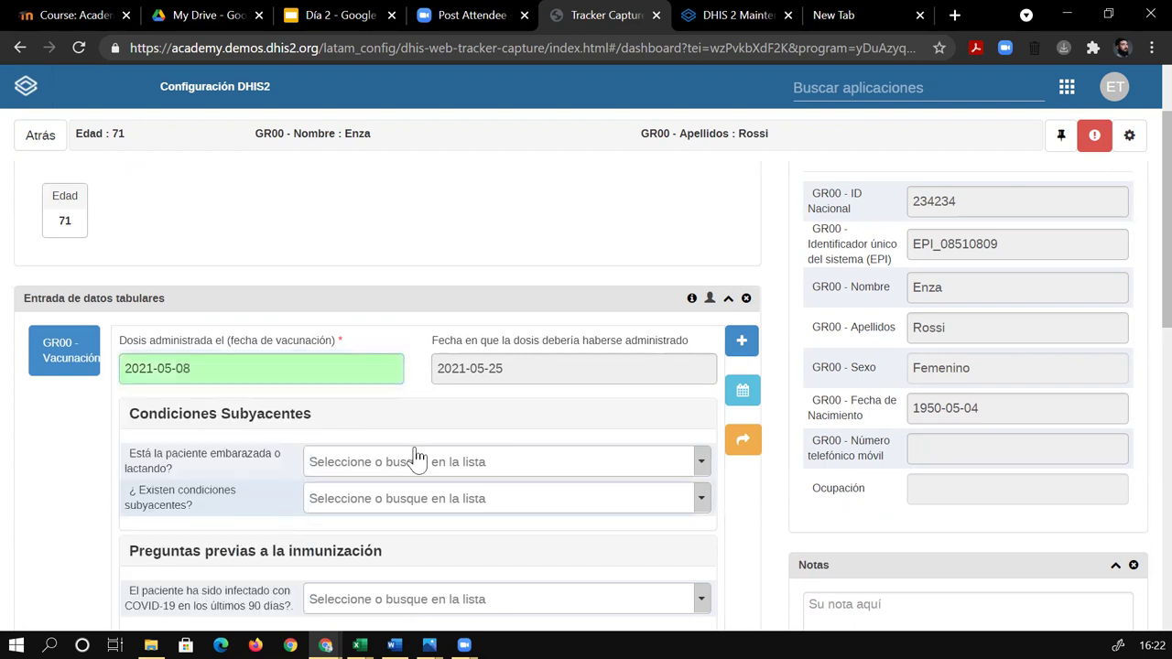
pyautogui.scroll(-3, 1138, 222)
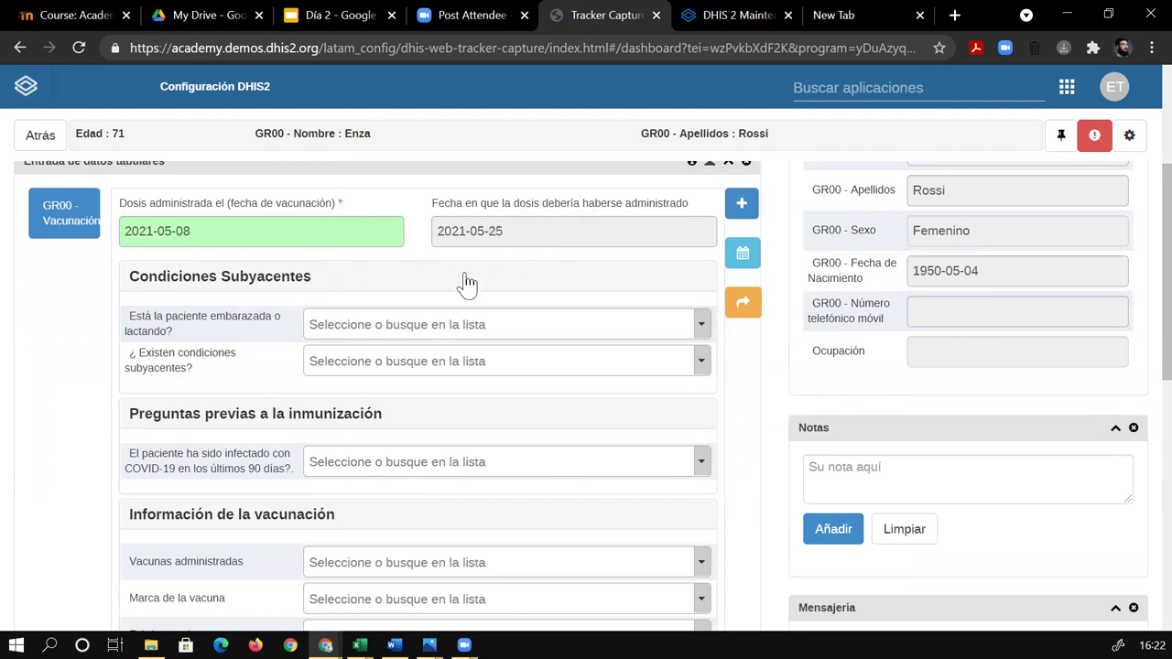
pyautogui.scroll(5, 463, 283)
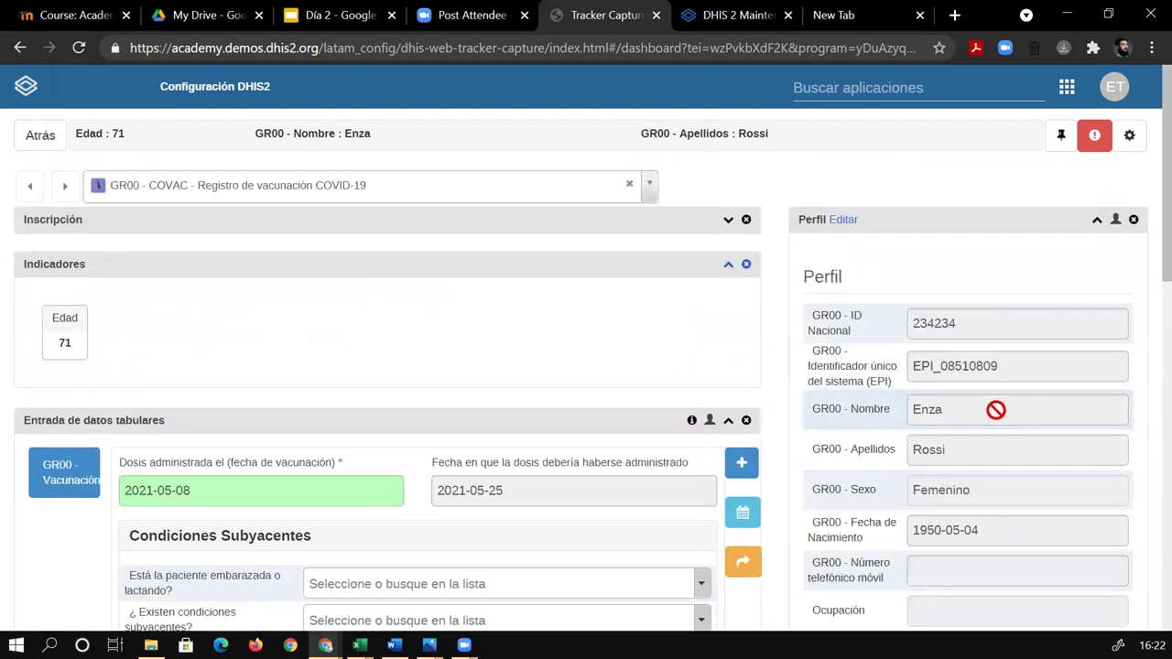
pyautogui.scroll(-5, 620, 369)
pyautogui.scroll(5, 1135, 316)
pyautogui.scroll(-4, 1137, 320)
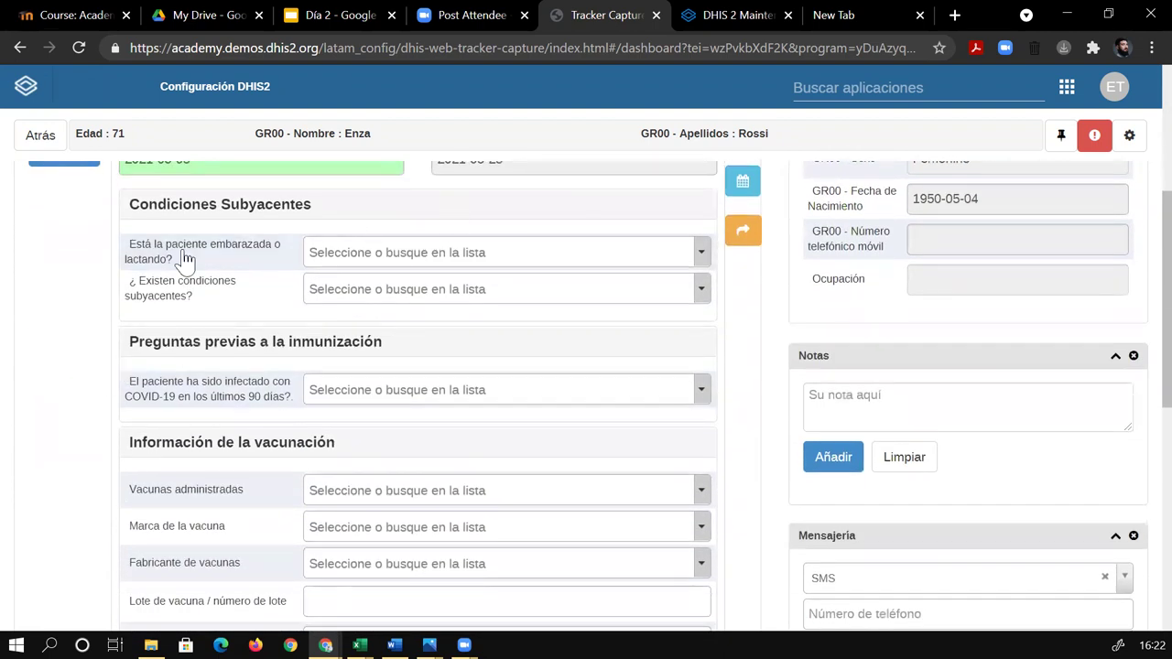
# Answer No to 'Está la paciente embarazada o lactando?'.
pyautogui.click(398, 260)
pyautogui.click(117, 183)
pyautogui.scroll(2, 1132, 209)
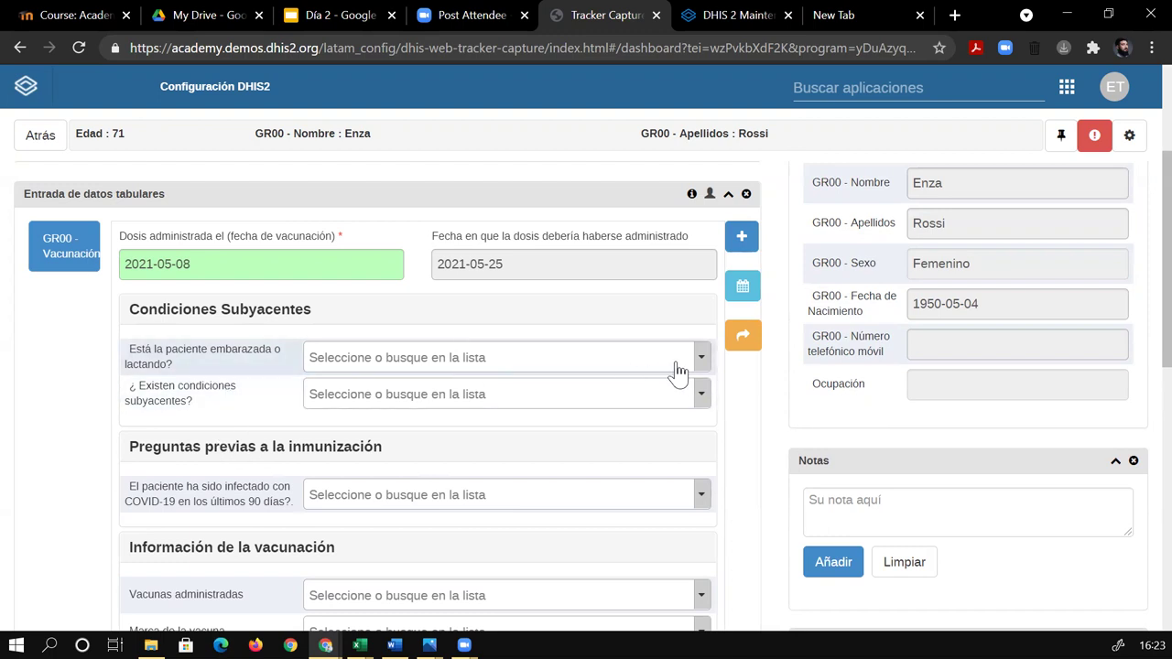
pyautogui.click(701, 366)
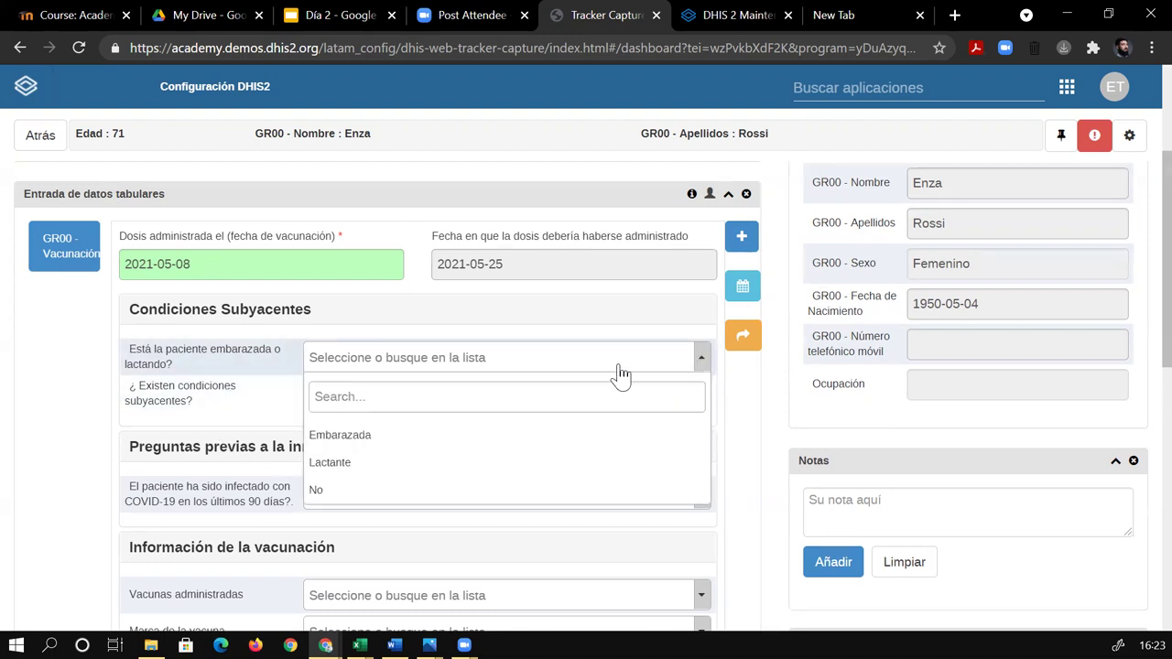
pyautogui.click(320, 490)
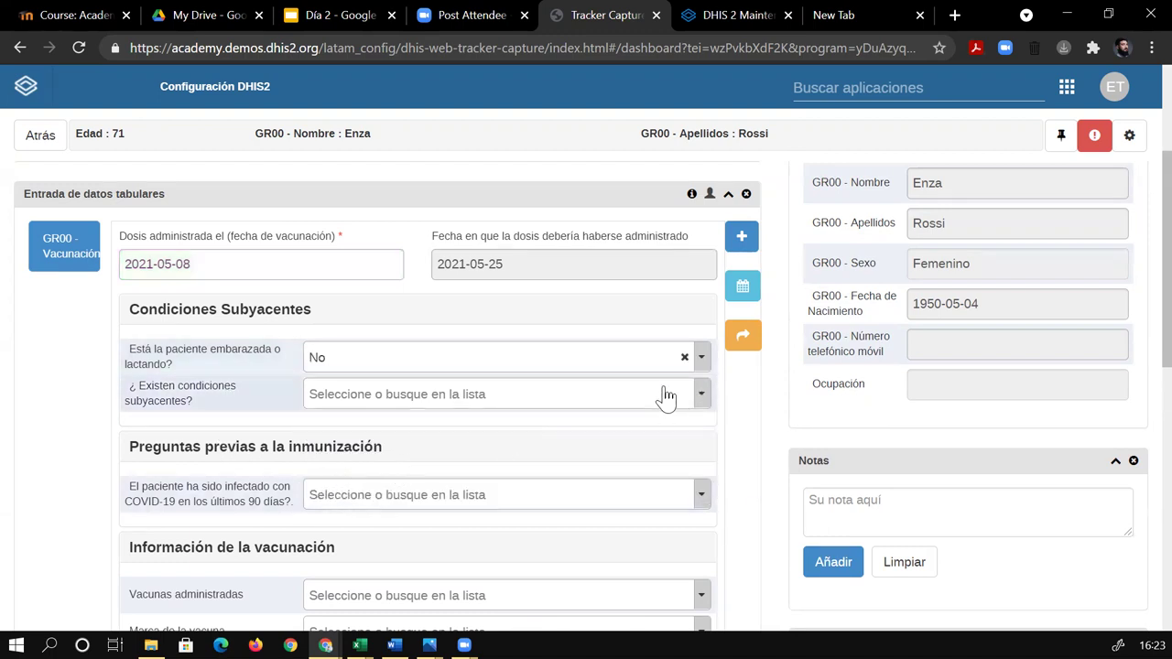
# Answer Sí to '¿Existen condiciones subyacentes?' and tick Diabetes as the underlying condition.
pyautogui.click(701, 395)
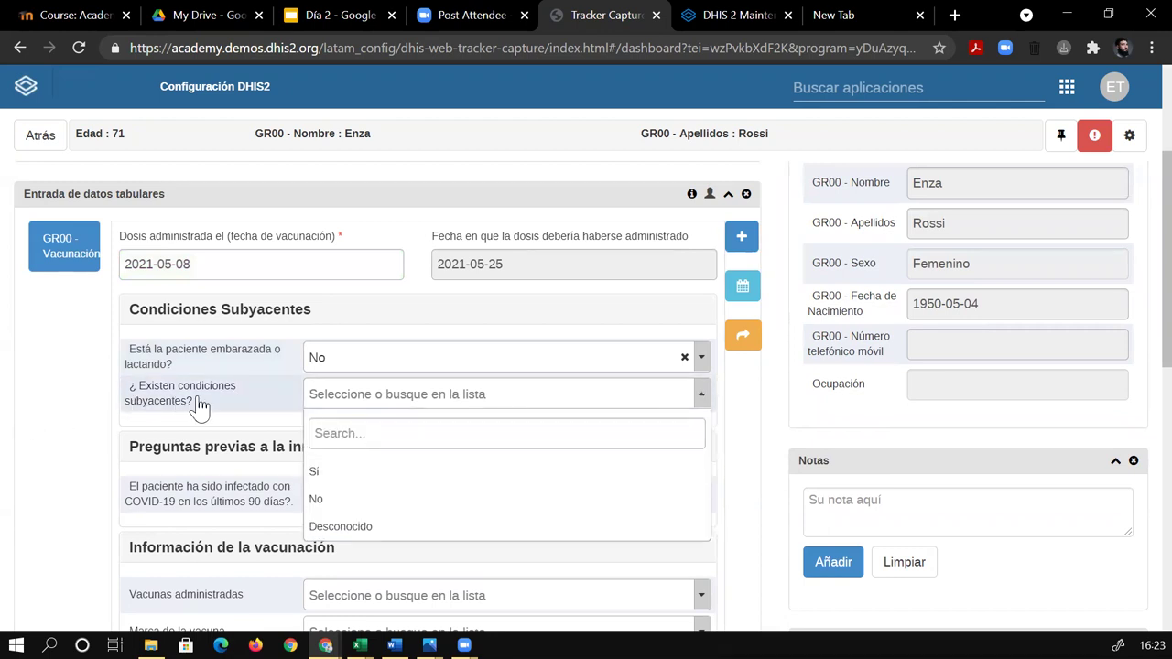
pyautogui.click(374, 472)
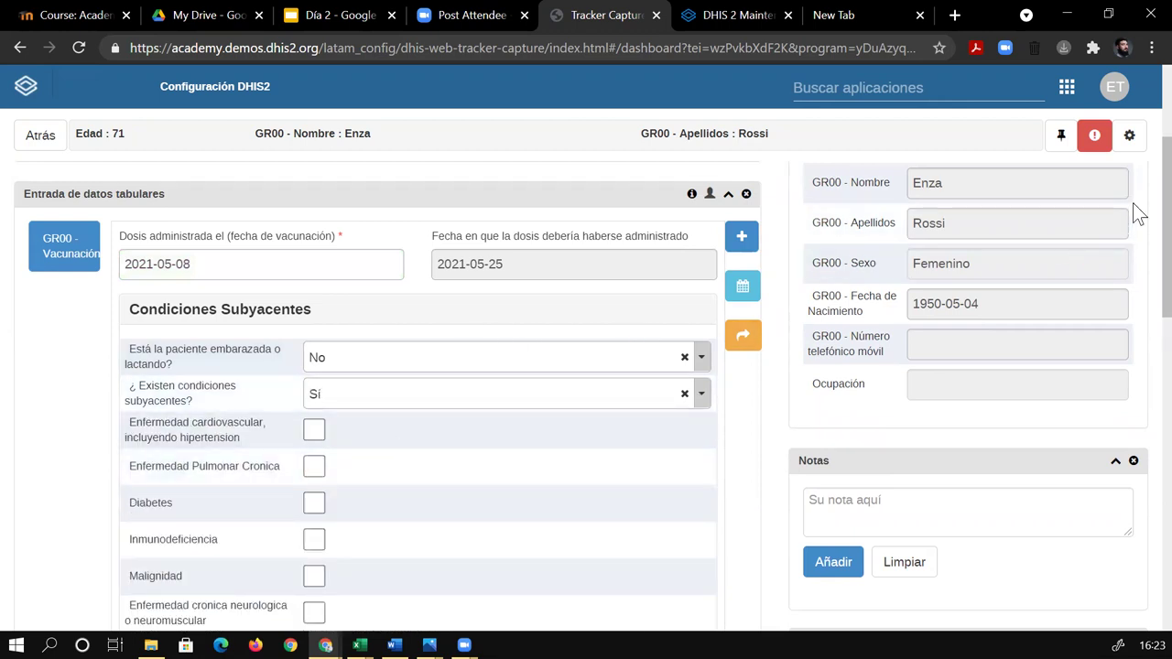
pyautogui.scroll(-3, 1137, 219)
pyautogui.scroll(1, 1135, 265)
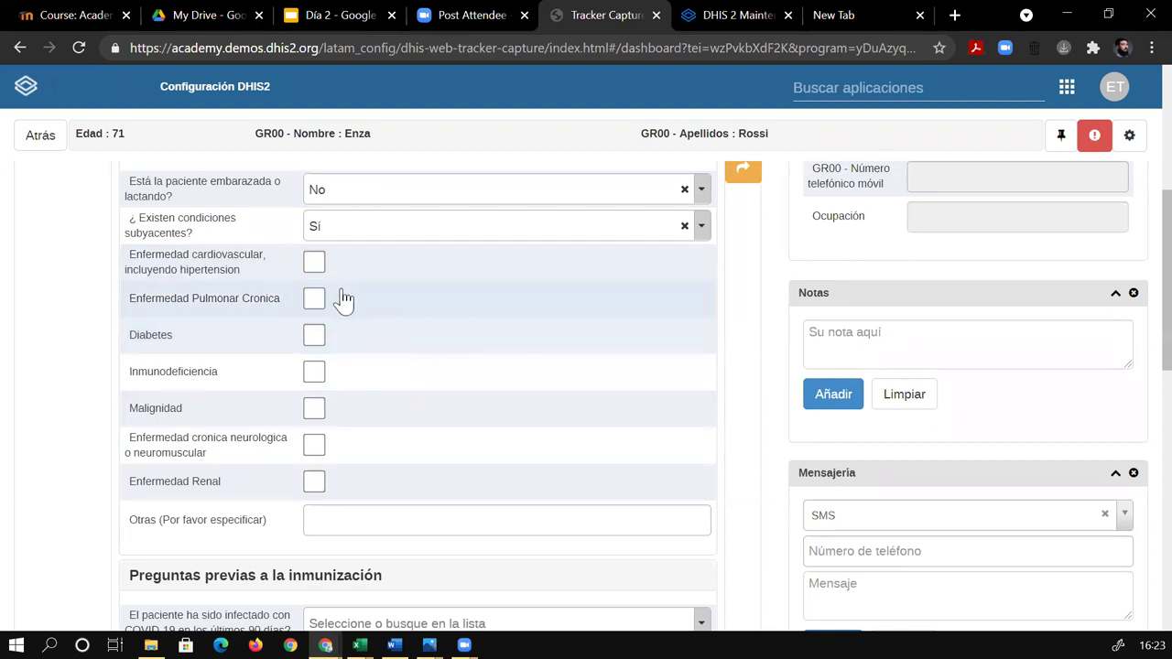
pyautogui.click(317, 340)
pyautogui.scroll(1, 1138, 256)
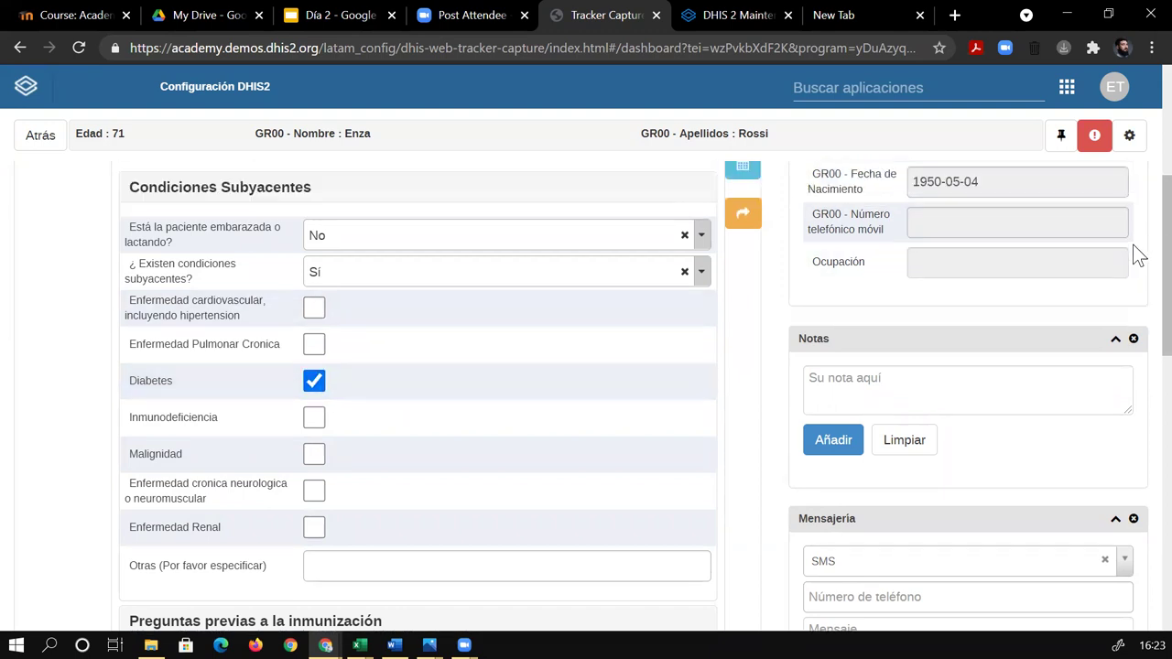
pyautogui.scroll(-3, 1138, 284)
pyautogui.scroll(-2, 1138, 339)
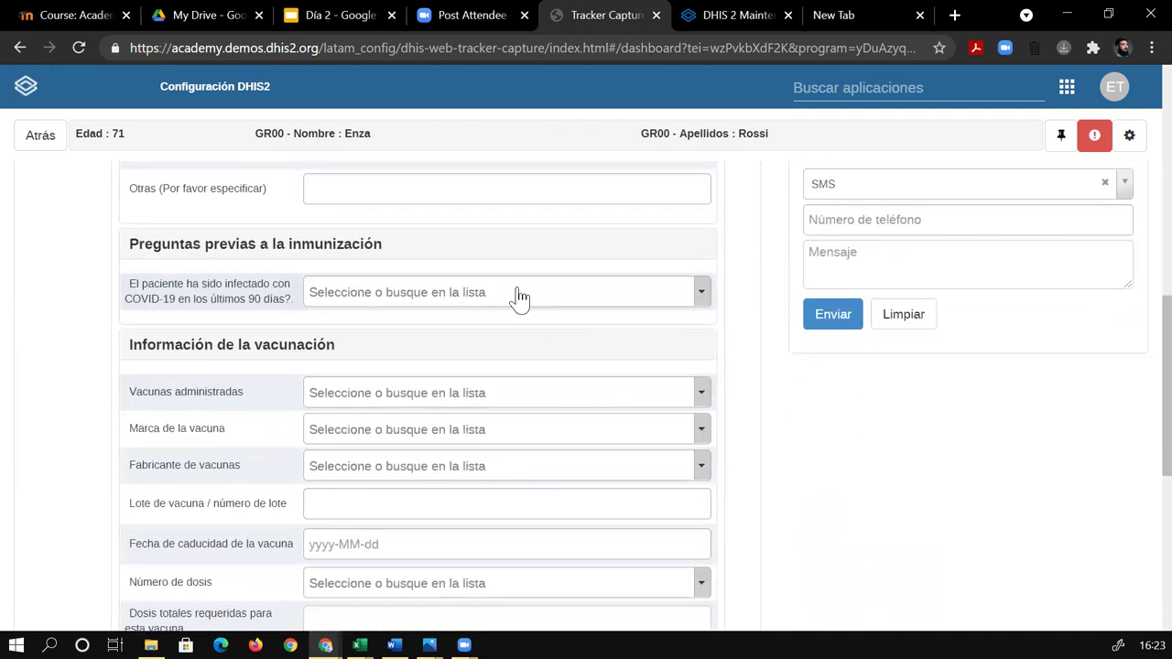
pyautogui.click(397, 293)
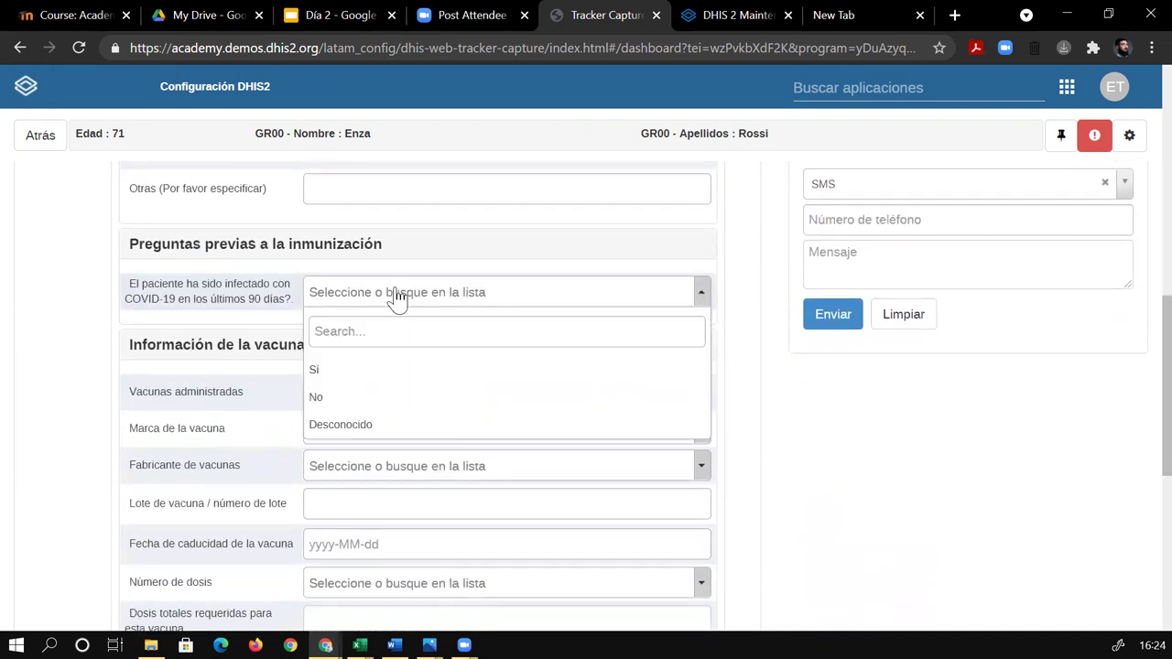
pyautogui.click(392, 295)
pyautogui.scroll(5, 348, 308)
# Answer Sí to COVID-19 in the last 90 days and highlight the resulting warning.
pyautogui.scroll(-5, 516, 283)
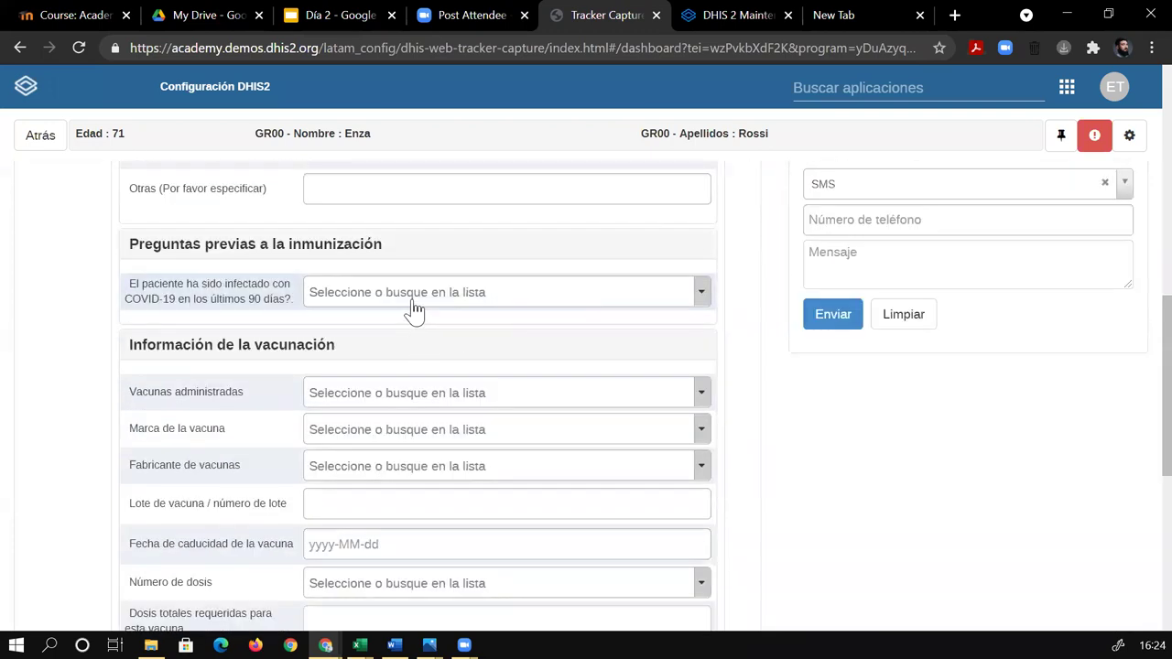
pyautogui.click(414, 307)
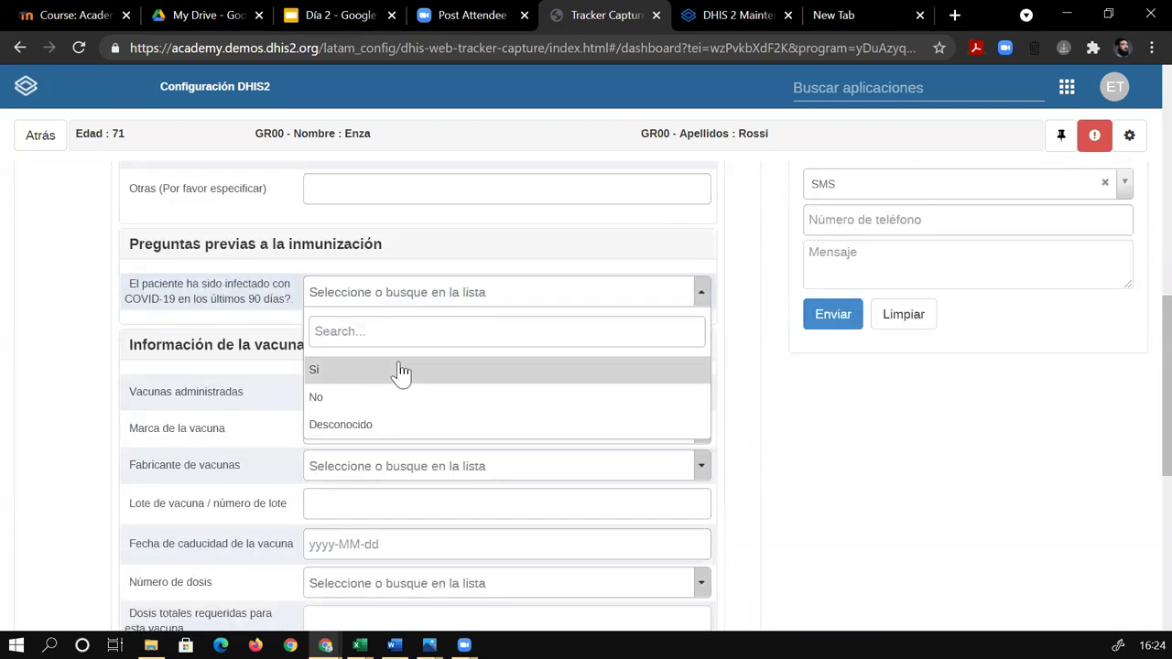
pyautogui.click(398, 370)
pyautogui.moveTo(321, 328); pyautogui.dragTo(617, 365)
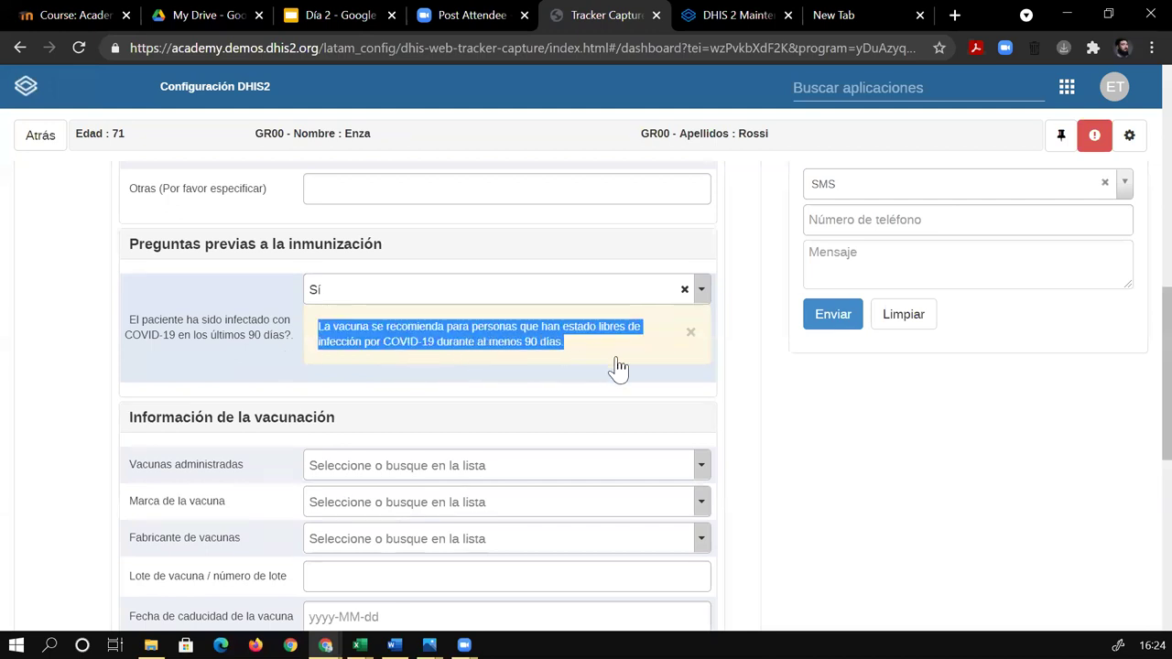
# Change the COVID-19 in the last 90 days answer from Sí to No.
pyautogui.click(546, 302)
pyautogui.click(701, 291)
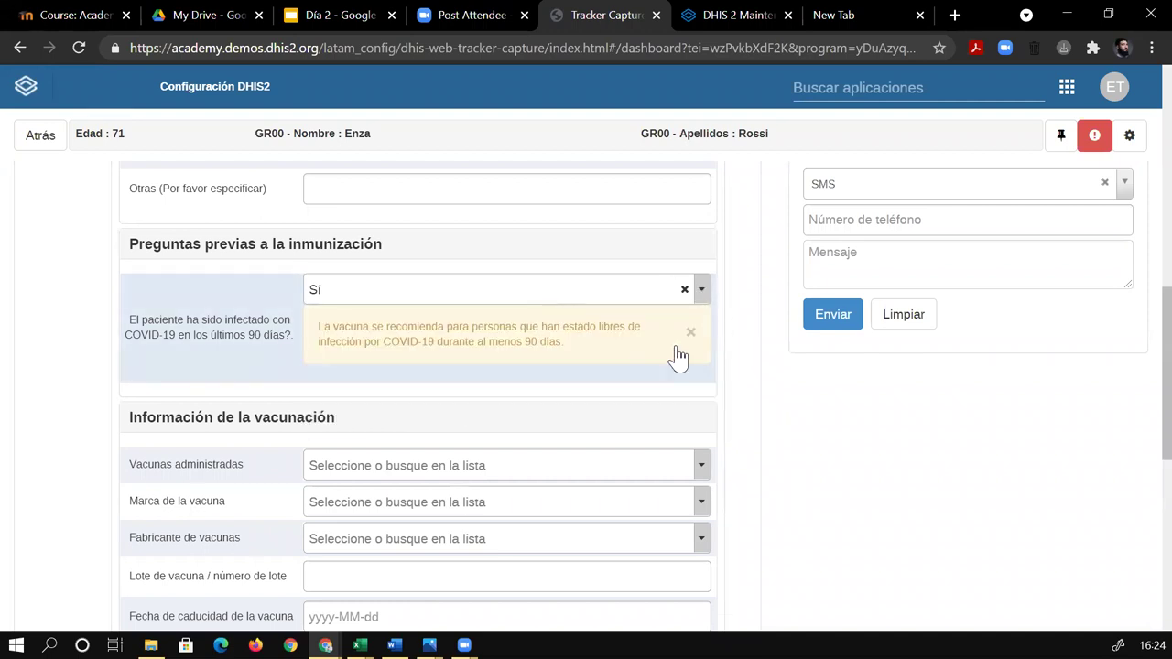
pyautogui.click(439, 294)
pyautogui.click(316, 396)
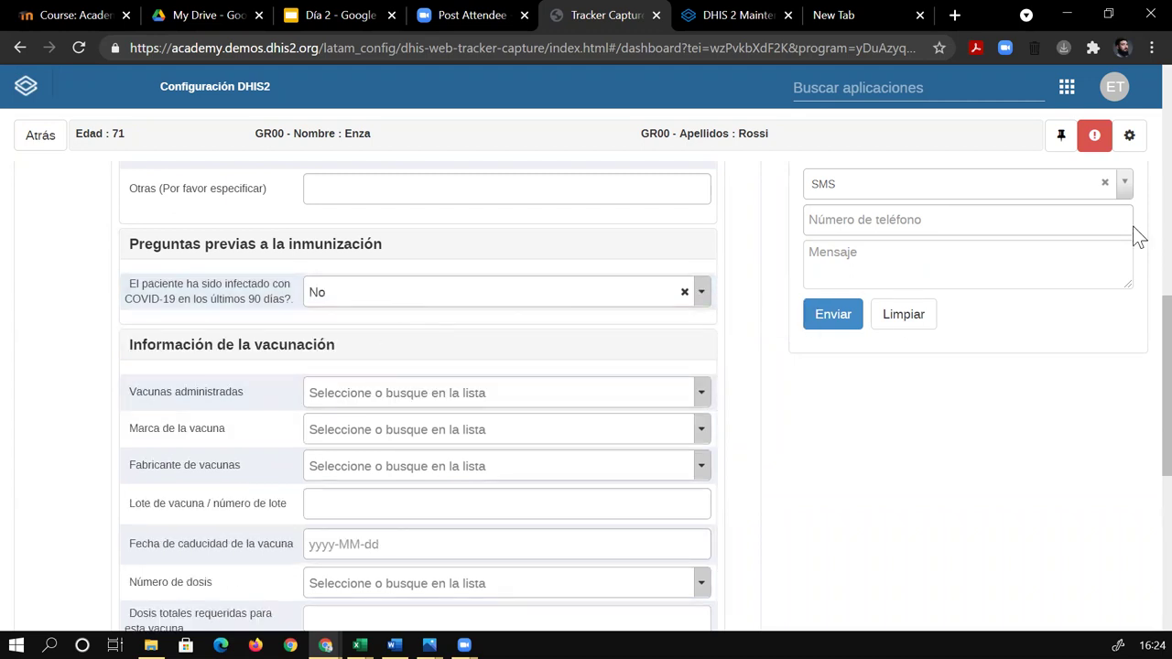
pyautogui.scroll(-3, 1135, 339)
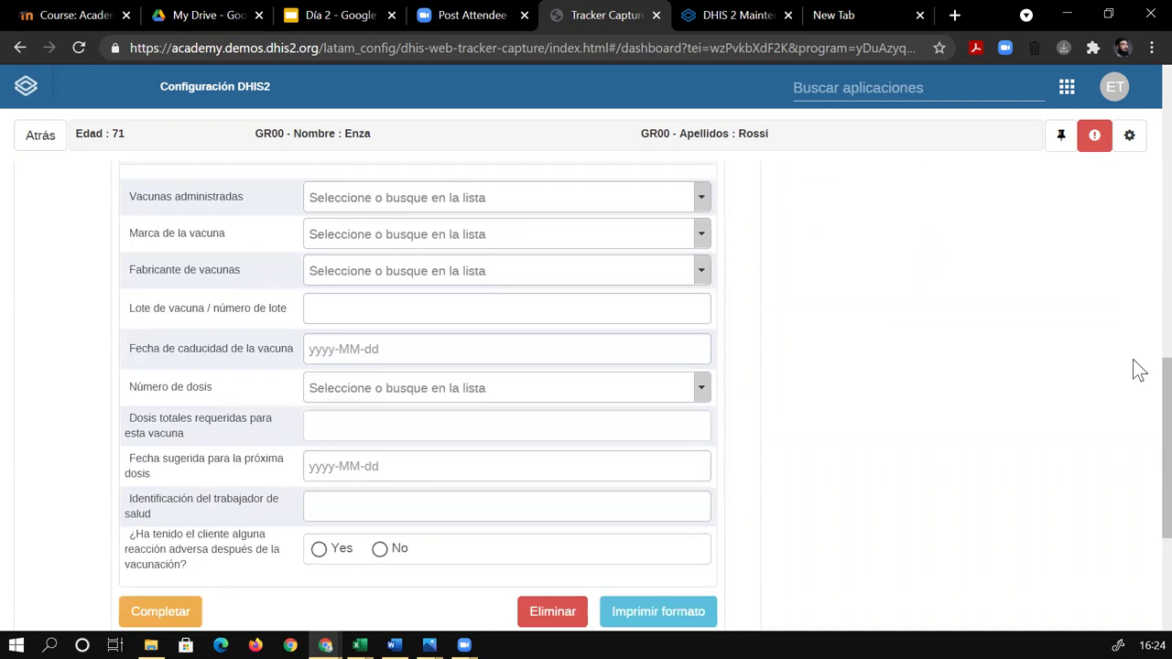
pyautogui.scroll(1, 1133, 370)
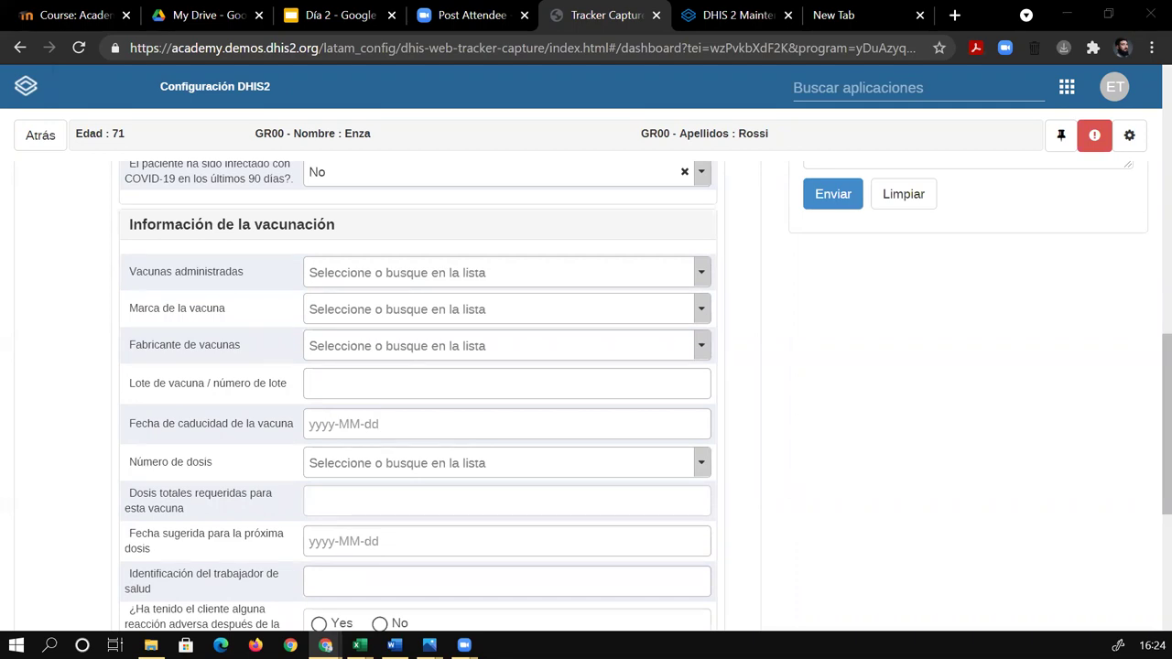
pyautogui.click(838, 204)
pyautogui.scroll(-1, 1138, 392)
pyautogui.scroll(1, 1138, 366)
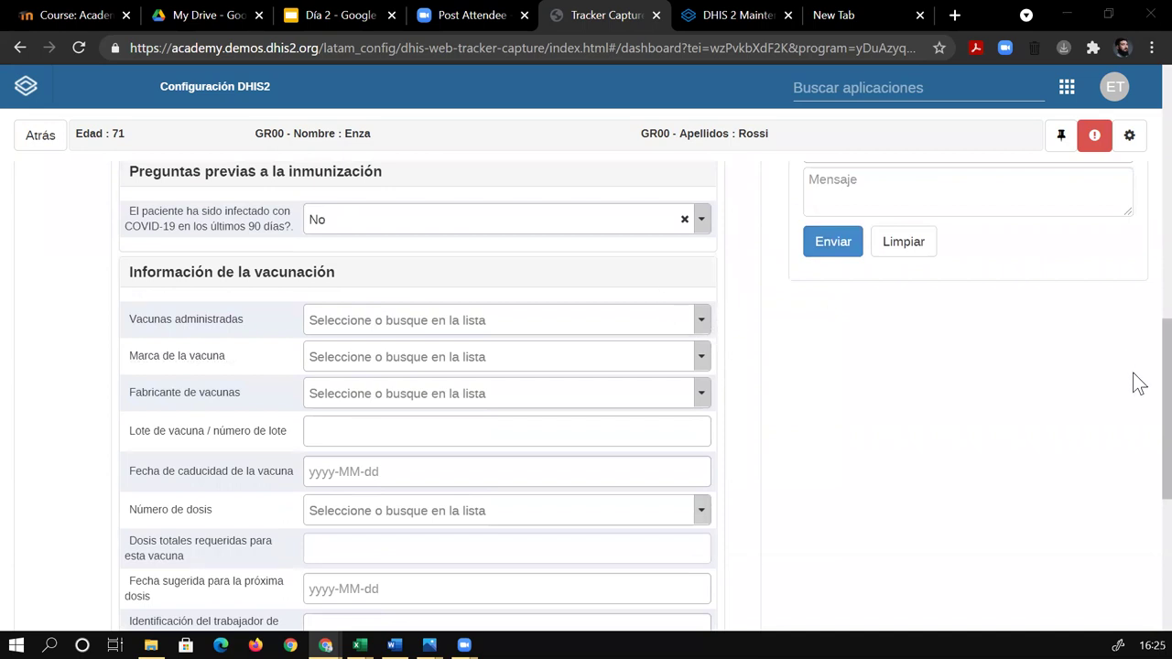
pyautogui.scroll(-1, 1138, 393)
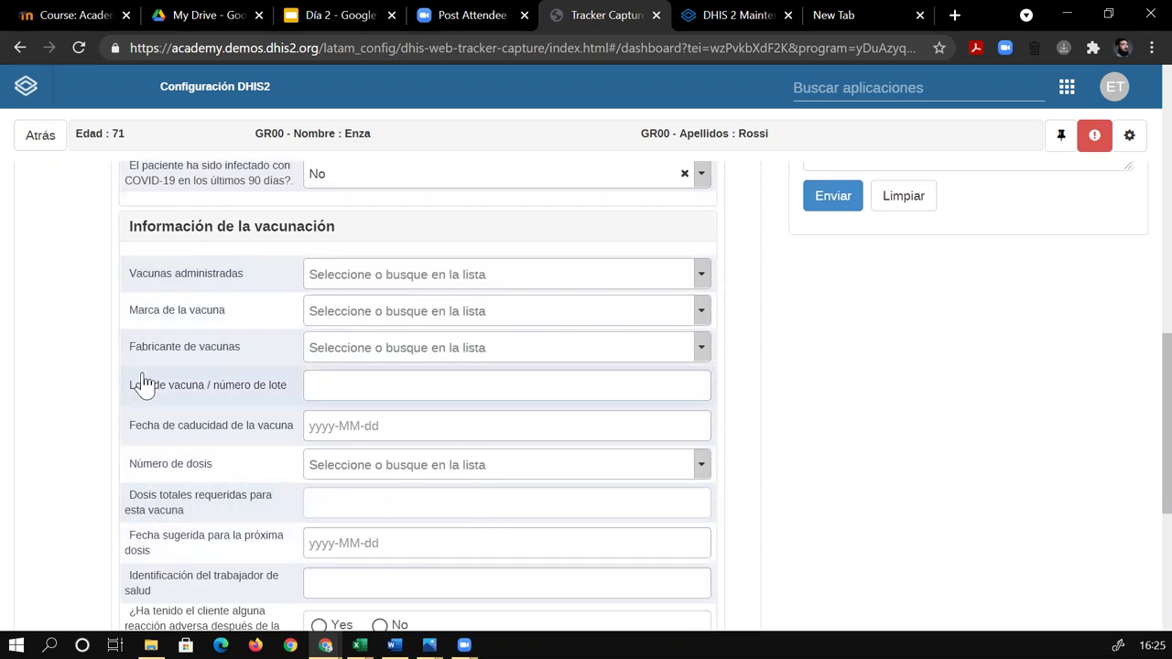
# Replace Sputnik V with AZD1222 / AstraZeneca as the administered vaccine and accept the alerts.
pyautogui.click(703, 276)
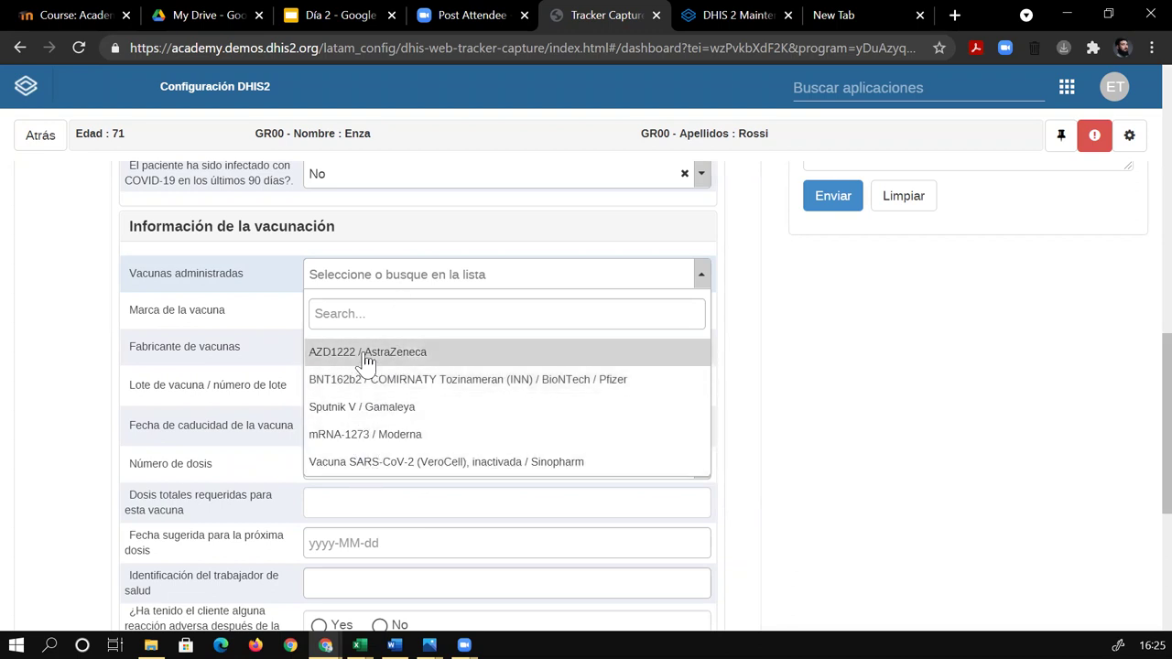
pyautogui.click(402, 414)
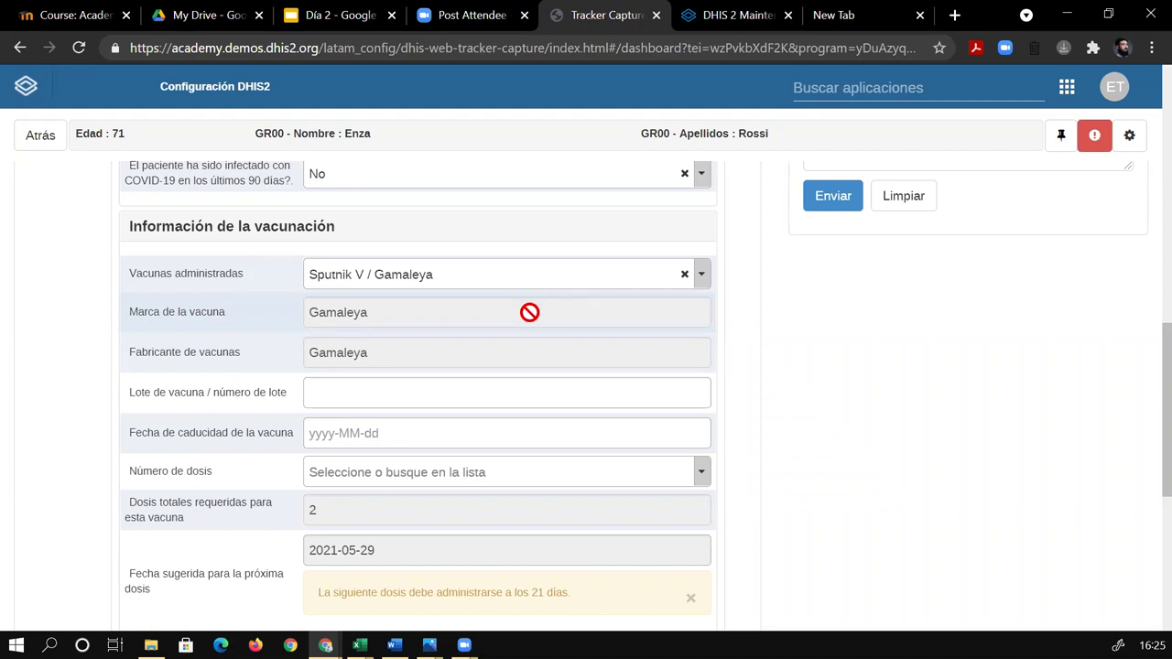
pyautogui.click(484, 274)
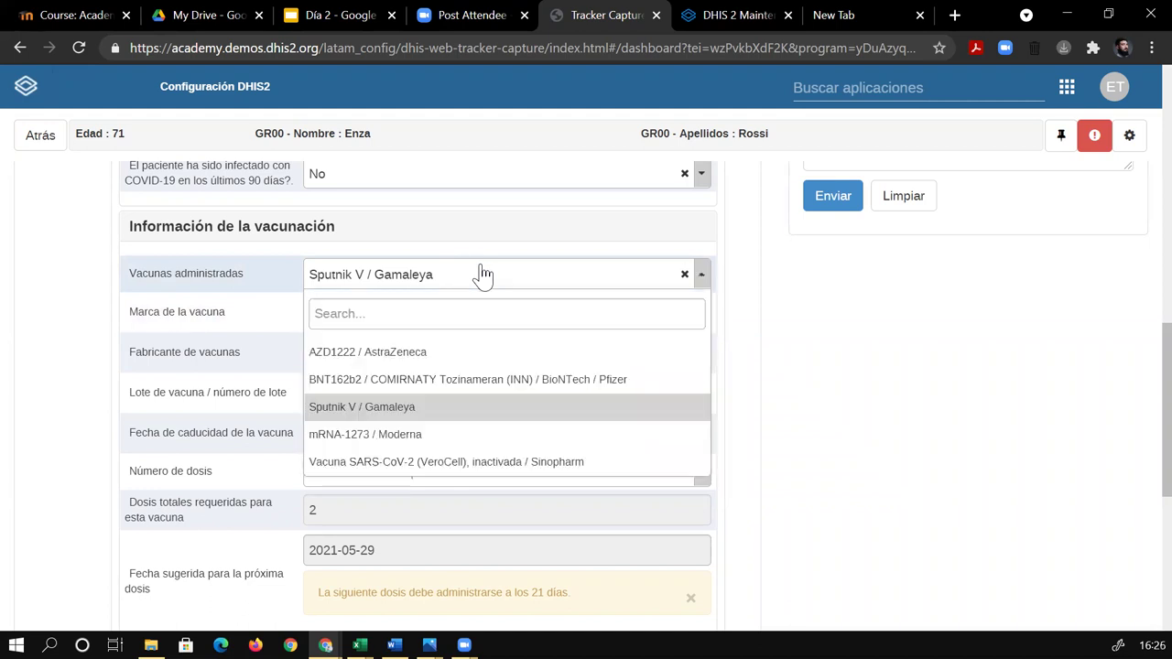
pyautogui.click(403, 350)
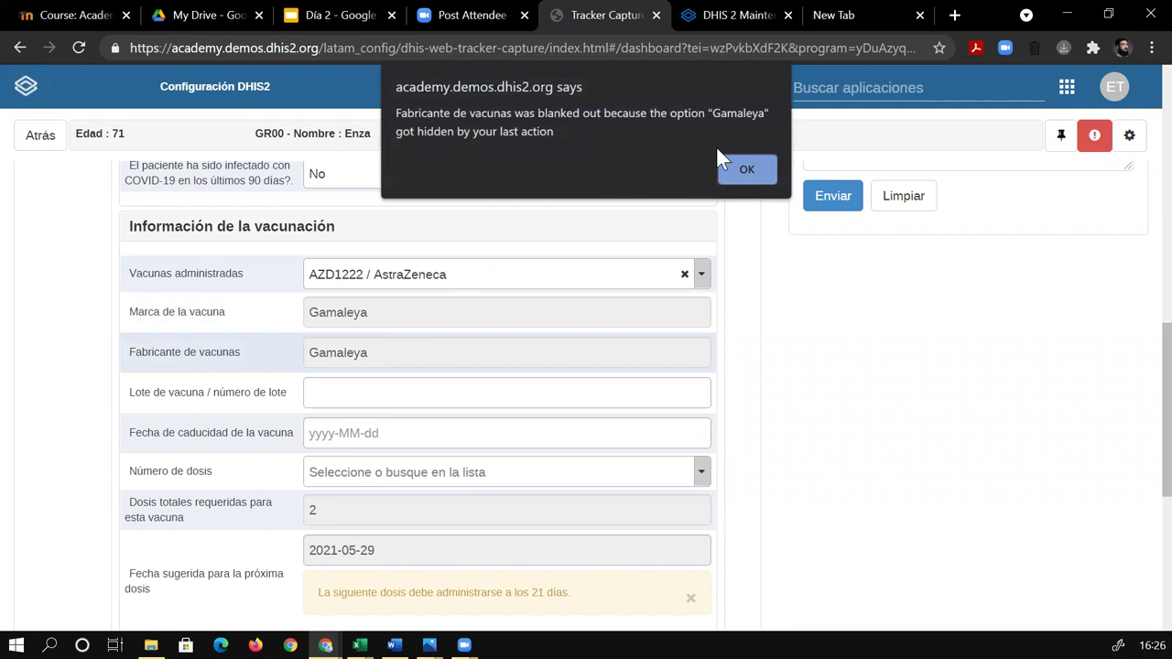
pyautogui.click(737, 168)
pyautogui.click(734, 171)
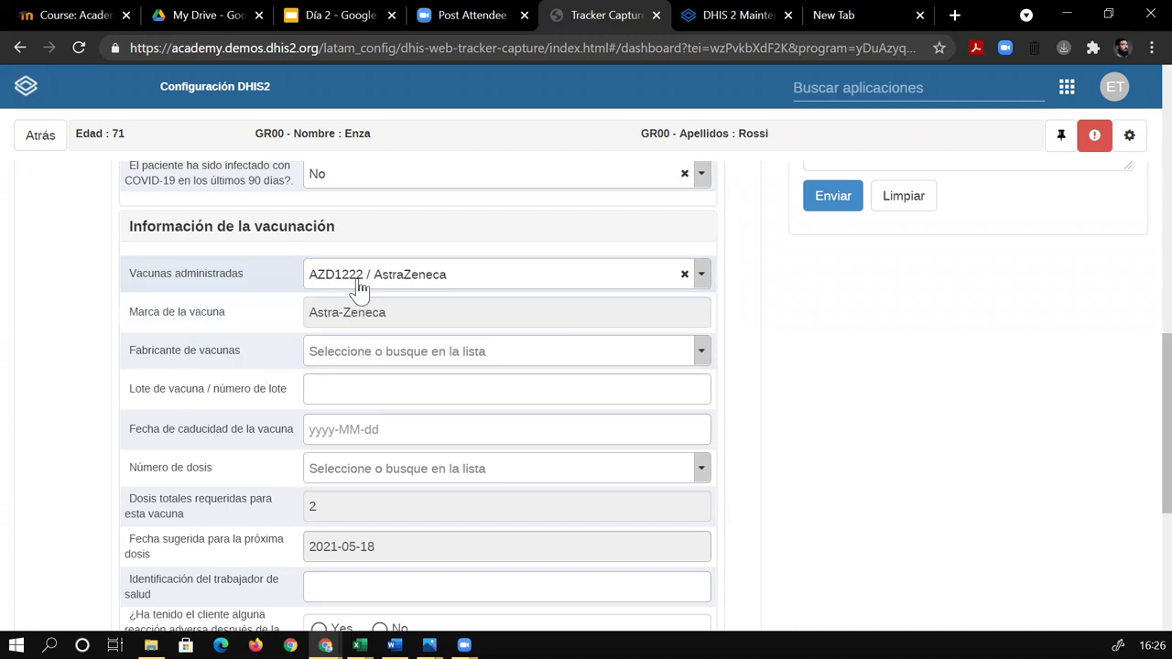
# Set the manufacturer to SK Bio AstraZeneca and enter lot number 32424234.
pyautogui.click(702, 353)
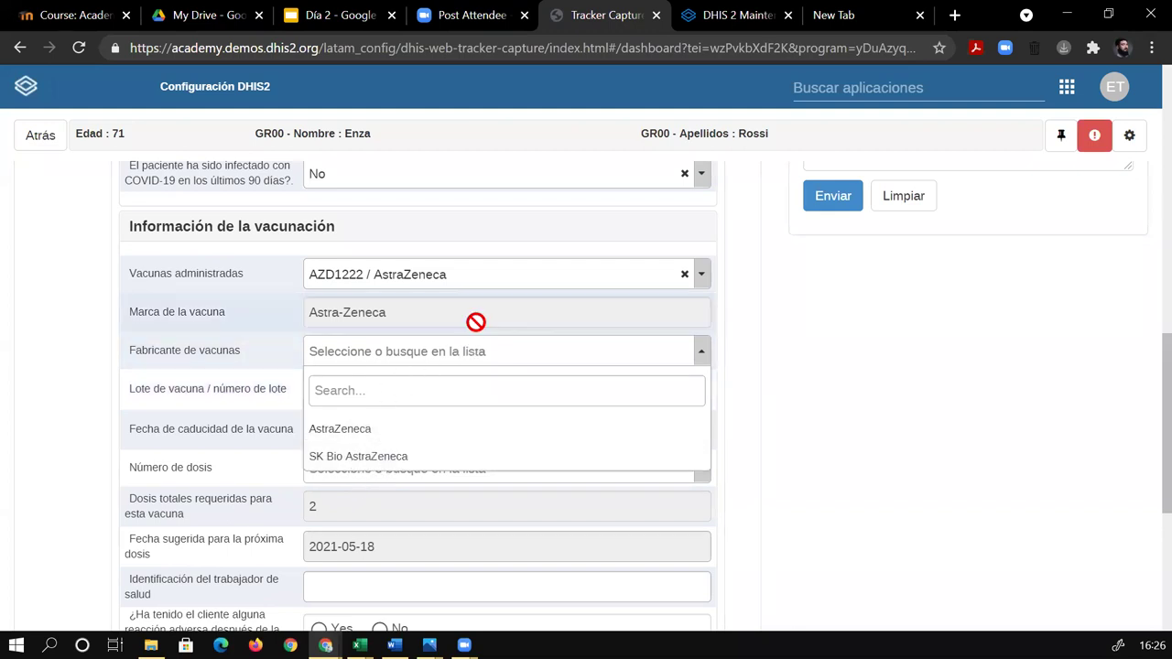
pyautogui.click(762, 329)
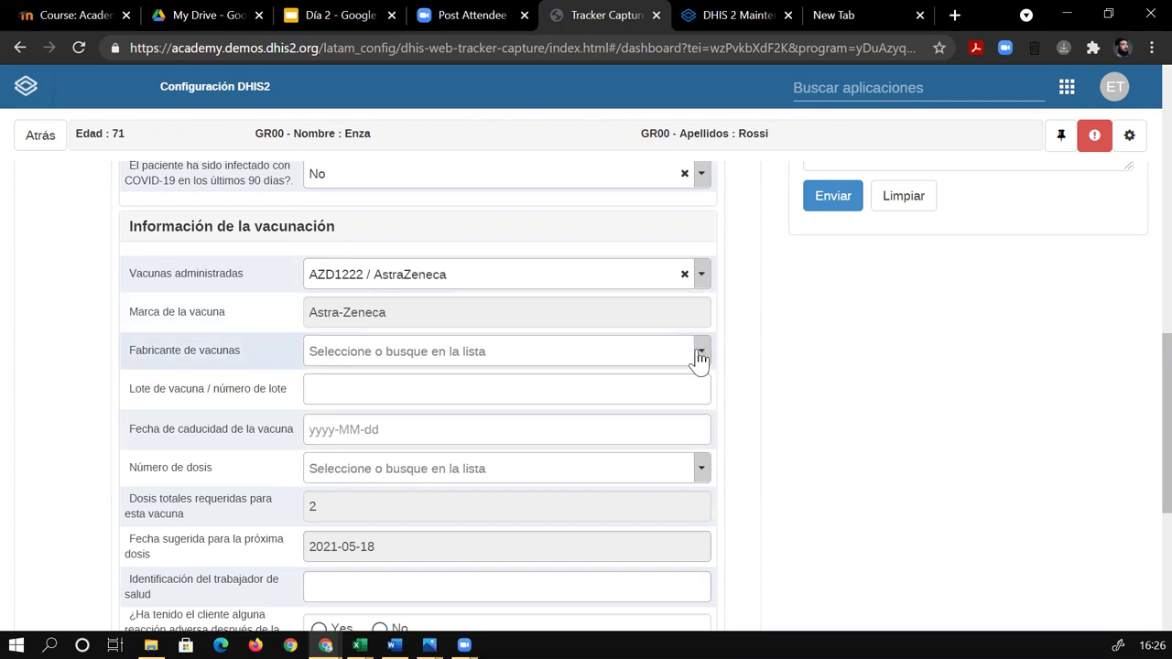
pyautogui.click(701, 353)
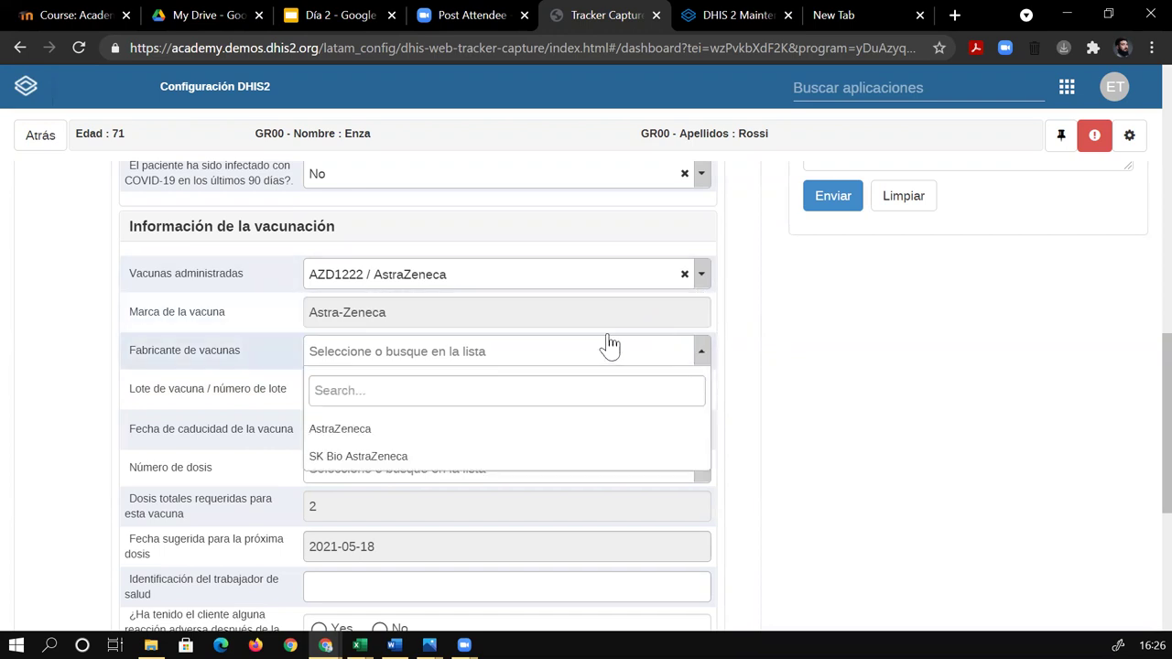
pyautogui.click(438, 458)
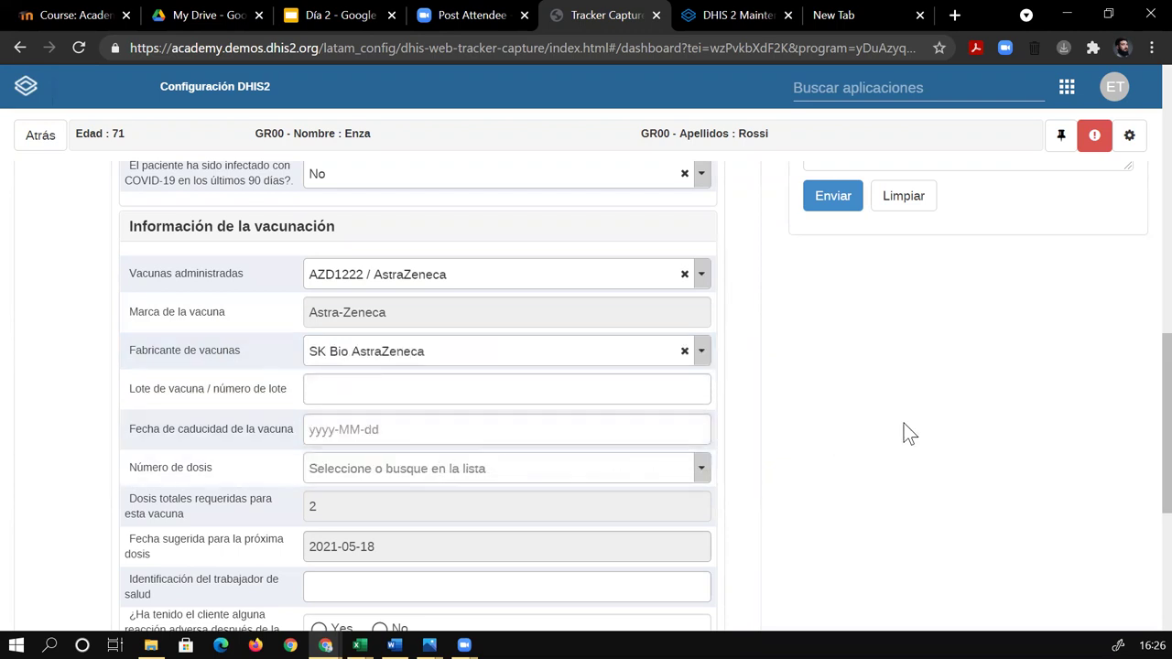
pyautogui.click(675, 397)
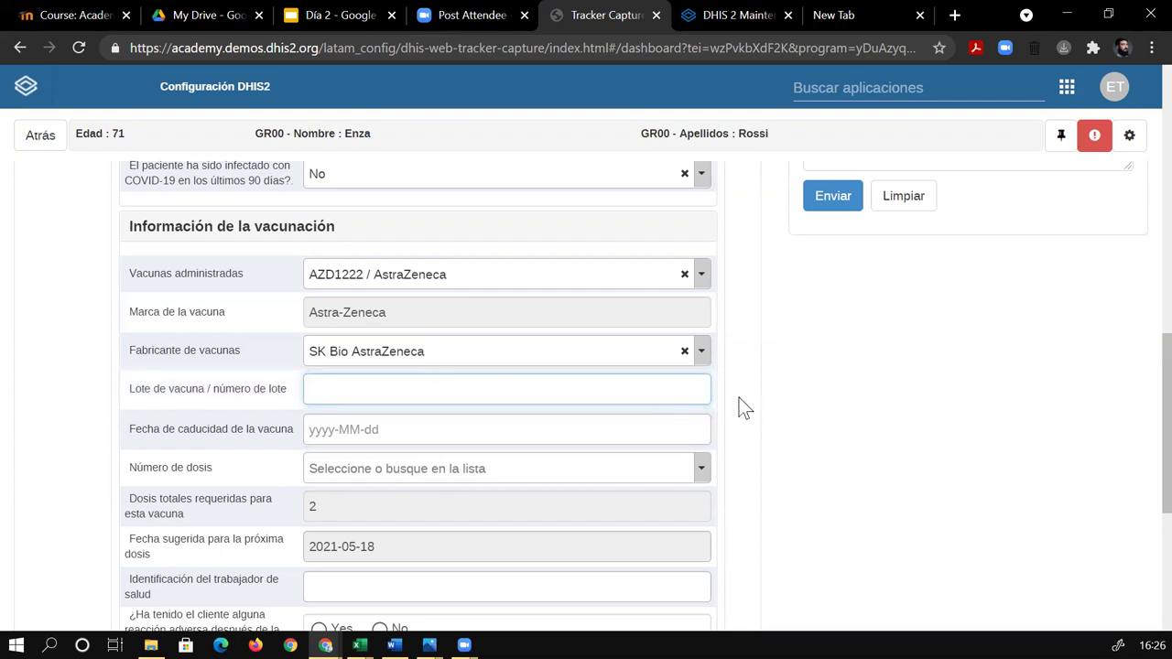
pyautogui.write('32424234')
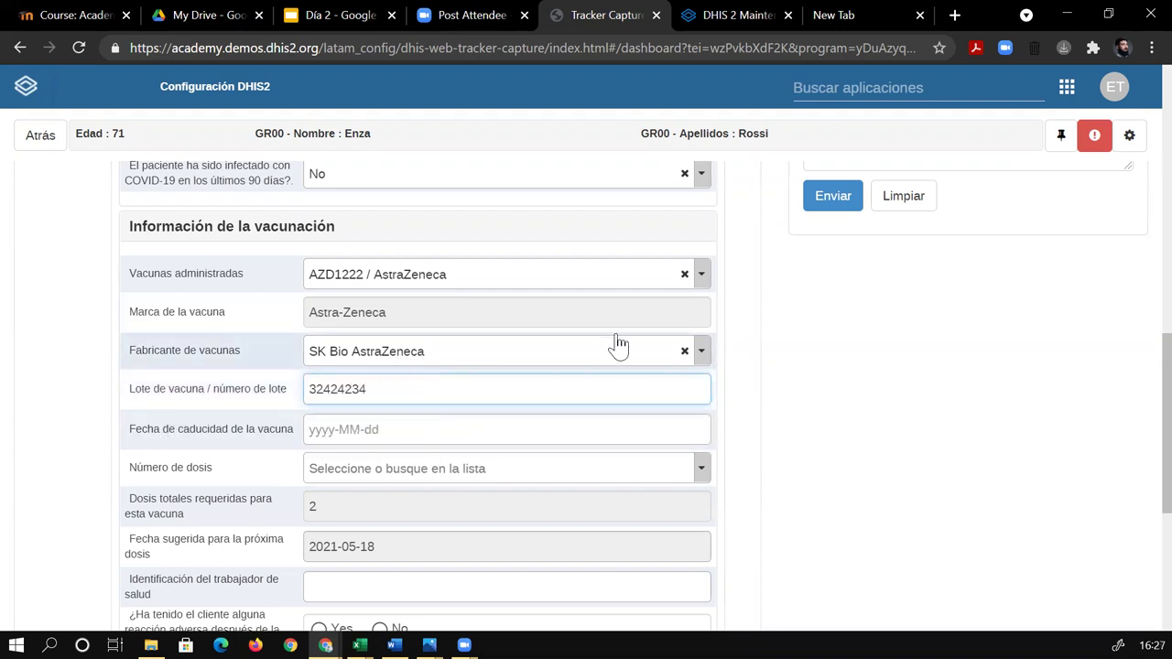
pyautogui.doubleClick(578, 394)
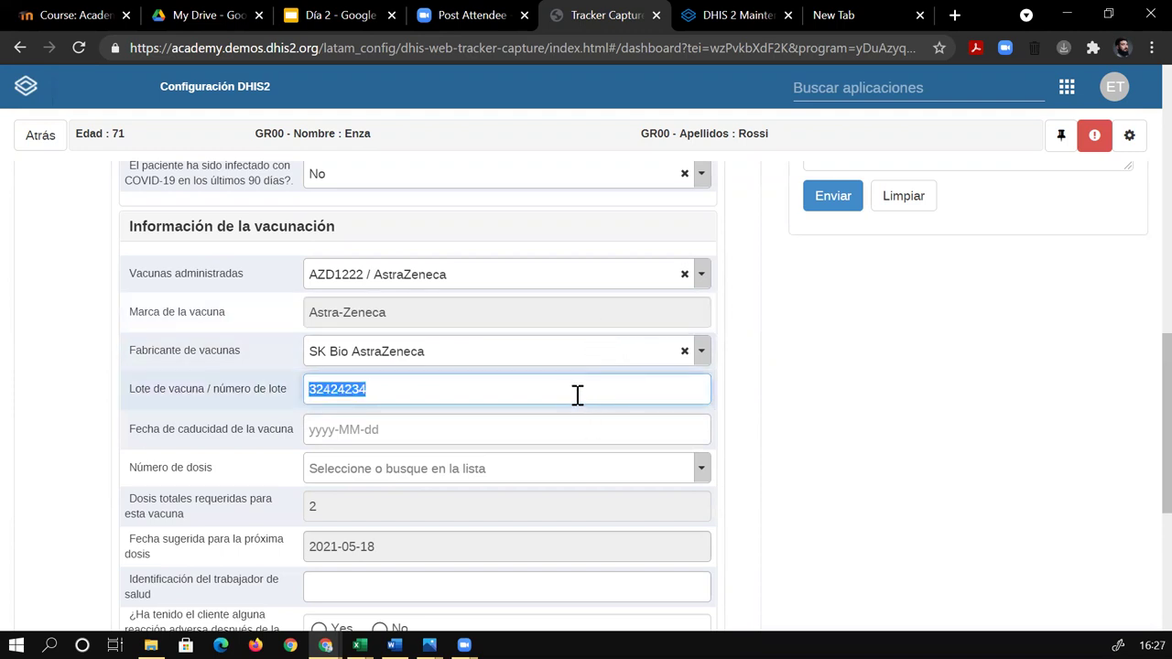
# Set the vaccine expiry date (Fecha de caducidad) to 26 June 2021.
pyautogui.click(545, 435)
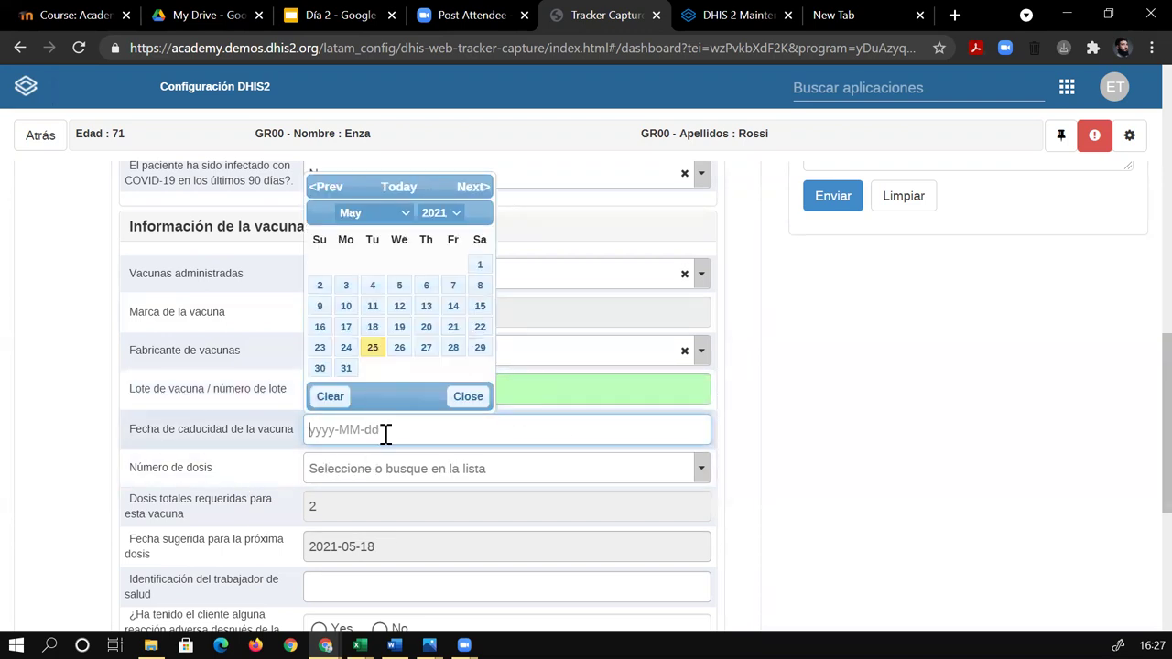
pyautogui.click(474, 187)
pyautogui.click(477, 328)
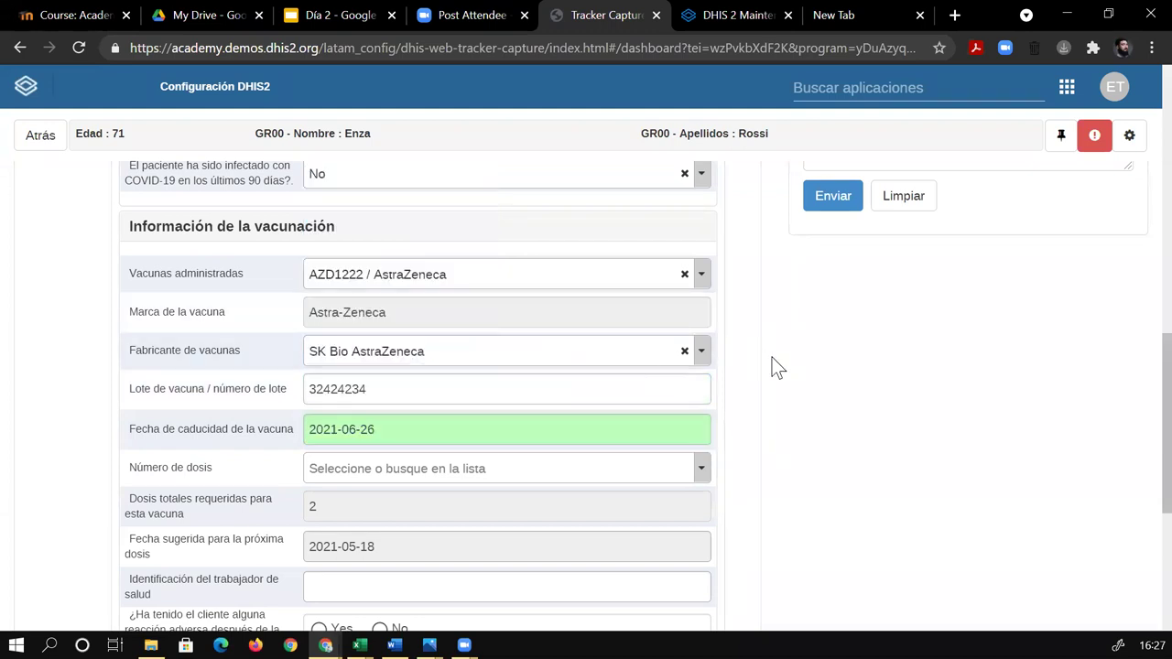
pyautogui.scroll(-3, 774, 366)
pyautogui.scroll(4, 592, 392)
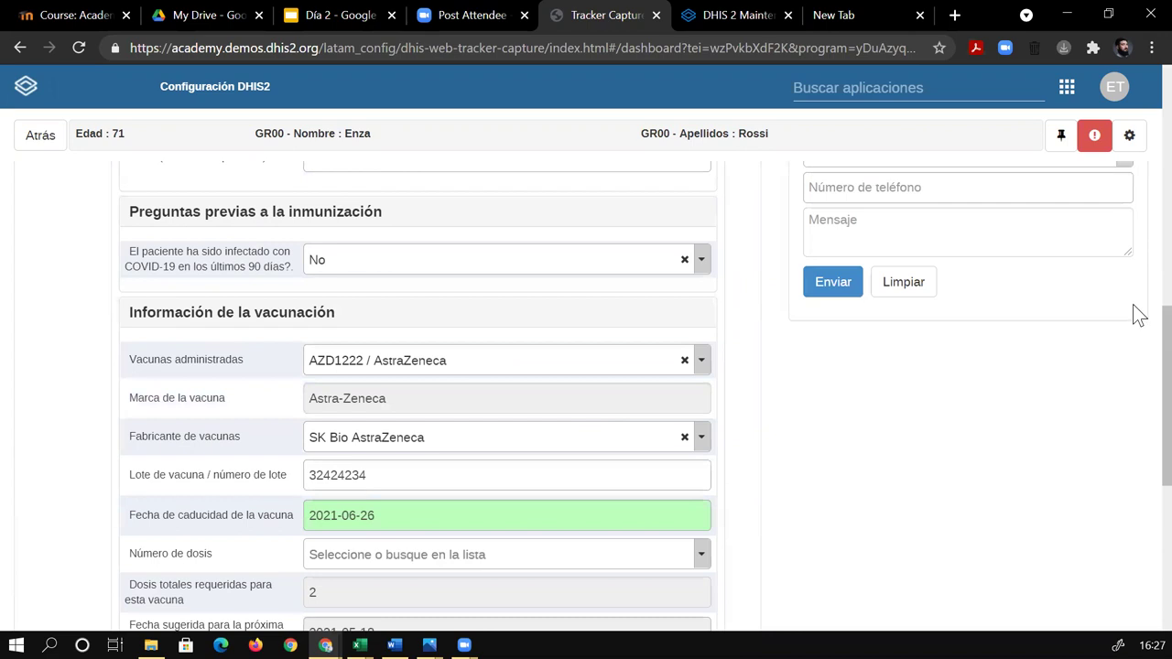
pyautogui.scroll(-3, 1135, 314)
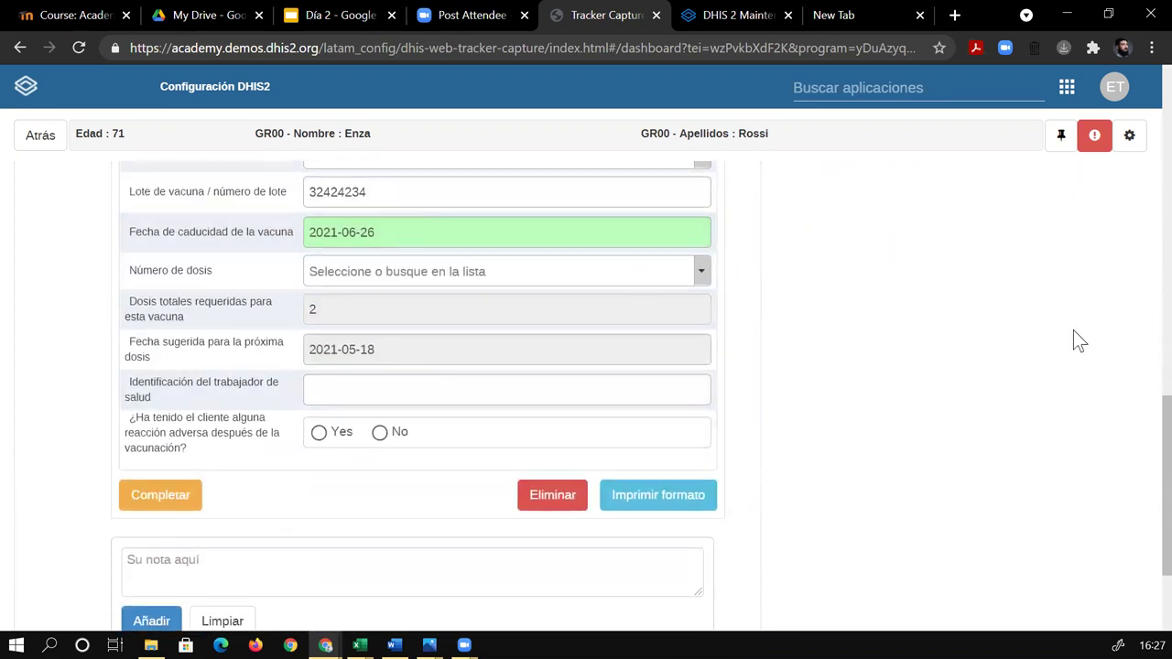
pyautogui.scroll(2, 1137, 414)
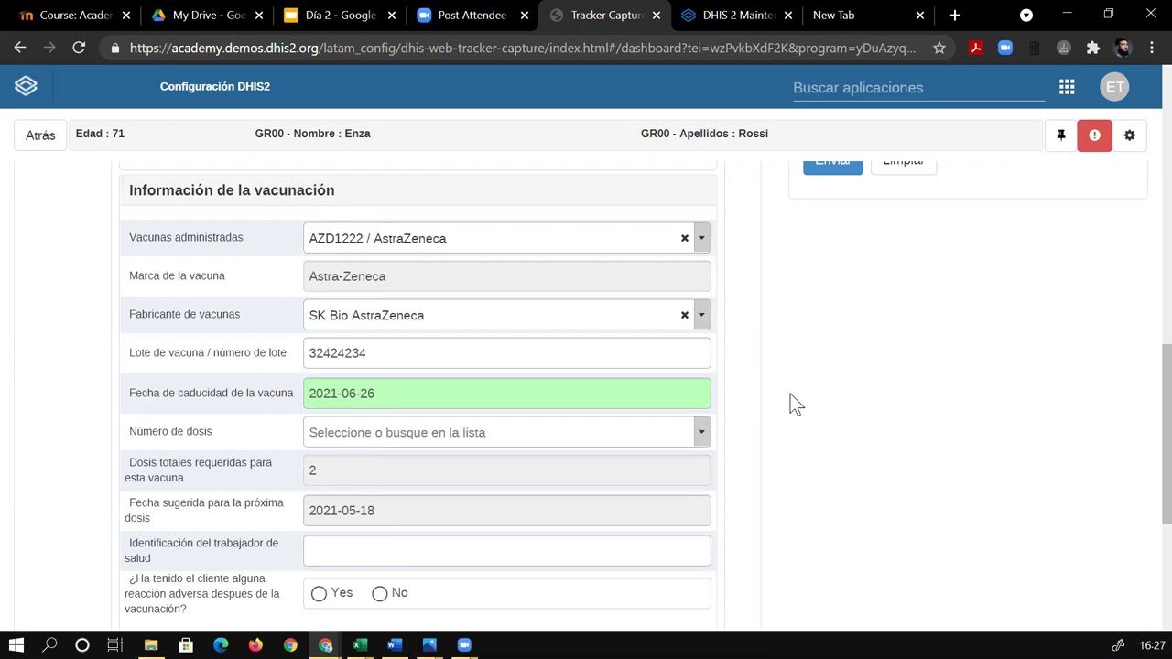
# Set Número de dosis to 1ra dosis.
pyautogui.click(699, 437)
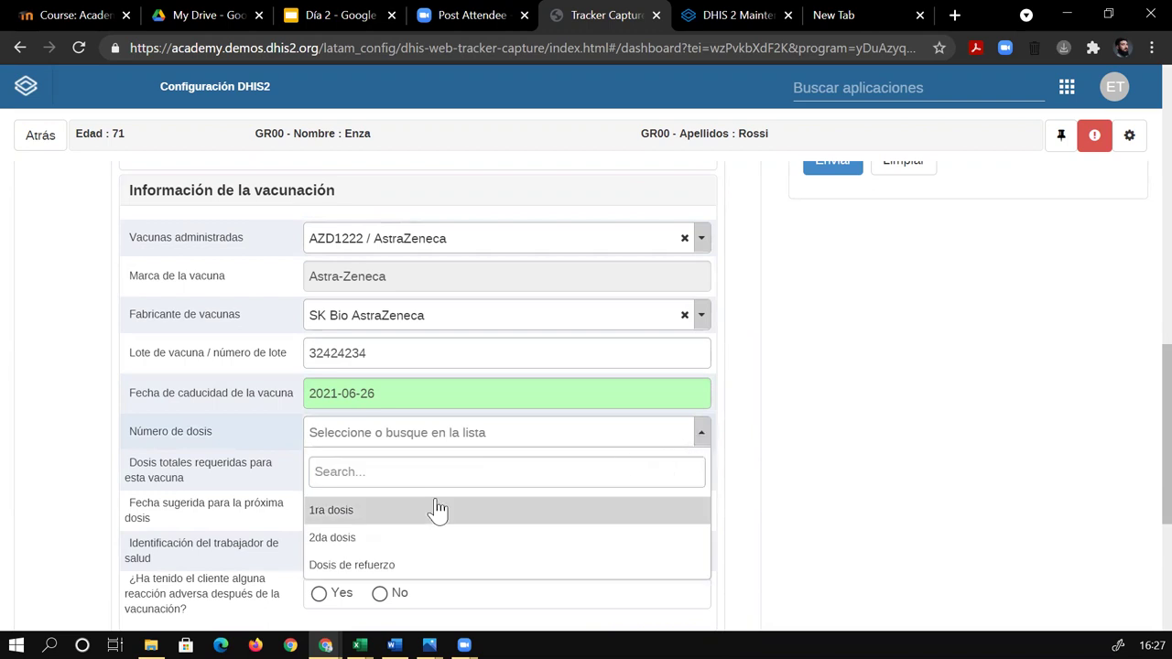
pyautogui.click(438, 509)
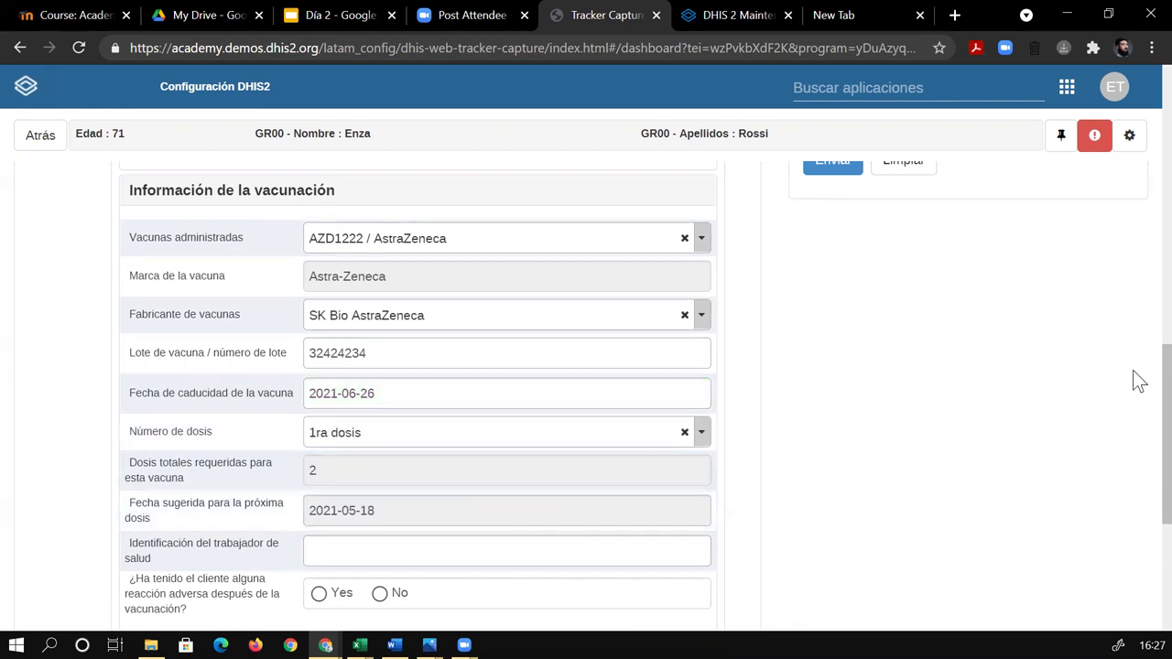
pyautogui.scroll(-2, 1139, 394)
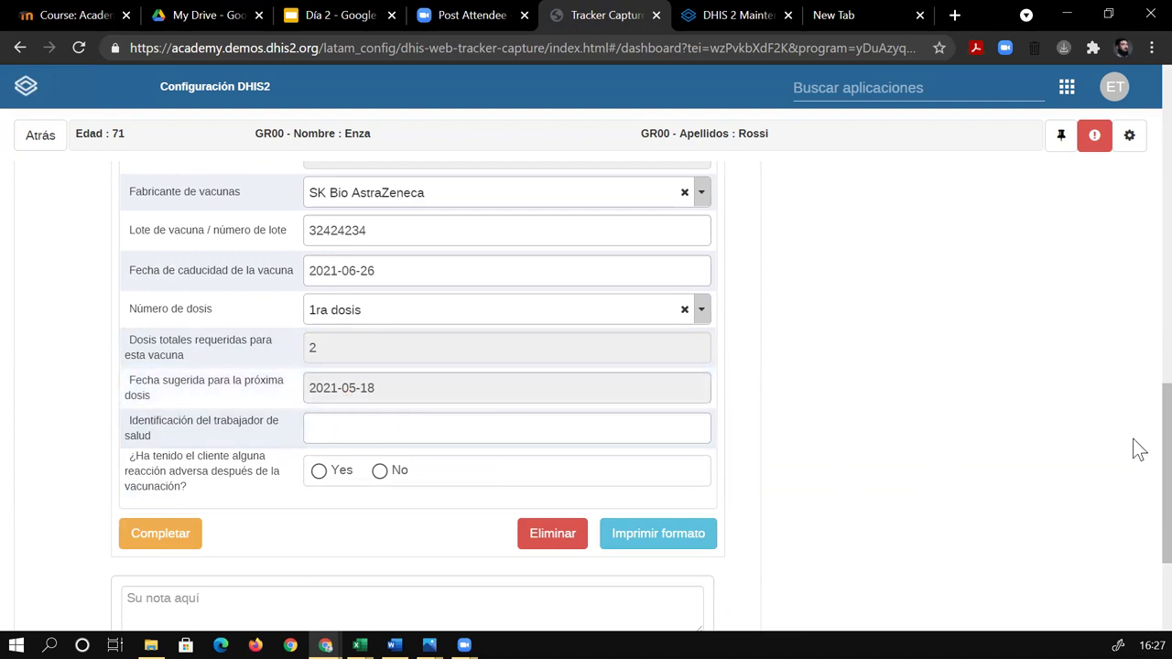
pyautogui.scroll(2, 1139, 438)
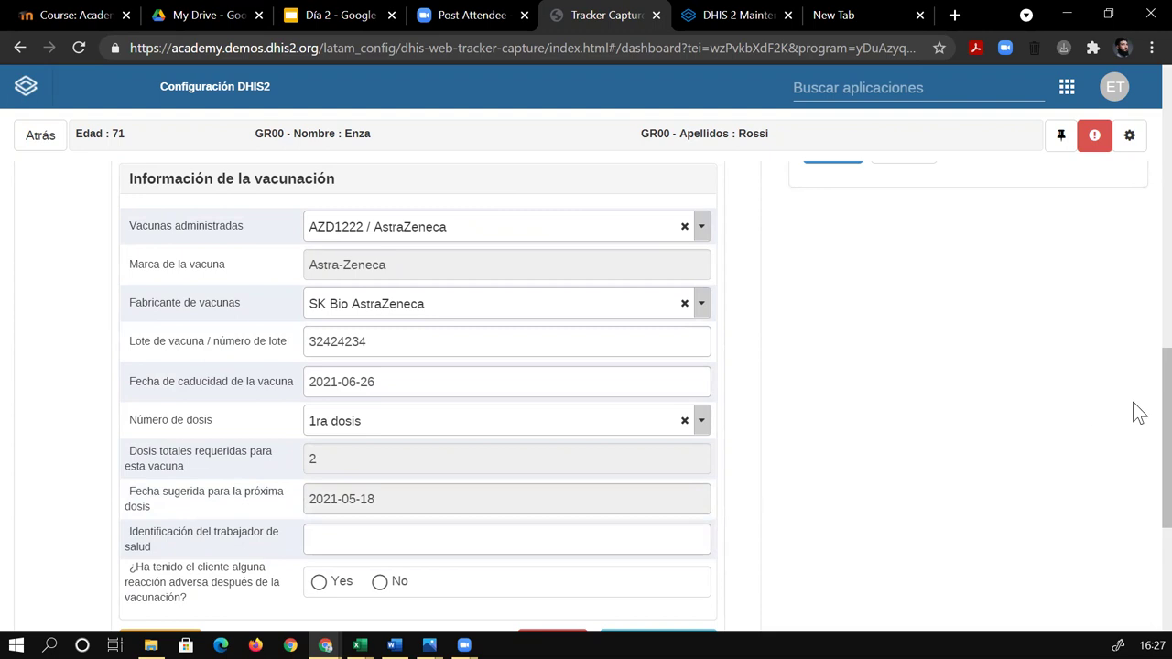
pyautogui.scroll(-1, 1139, 421)
# Enter the health worker's identification number in Identificación del trabajador de salud.
pyautogui.click(418, 449)
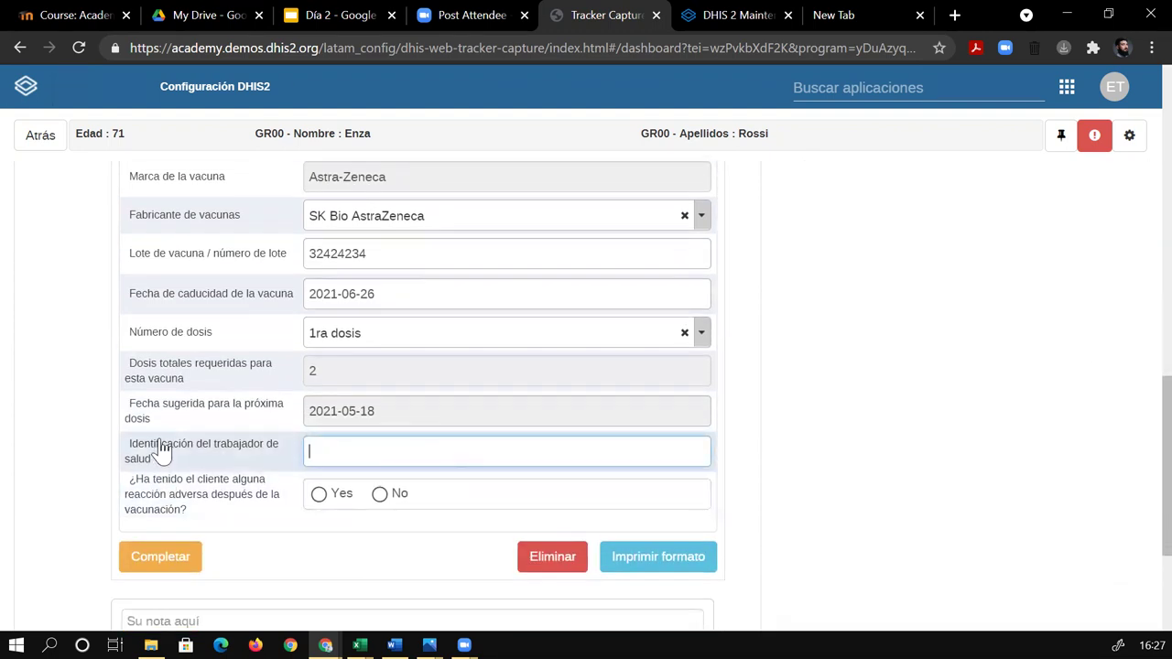
pyautogui.write('23423423')
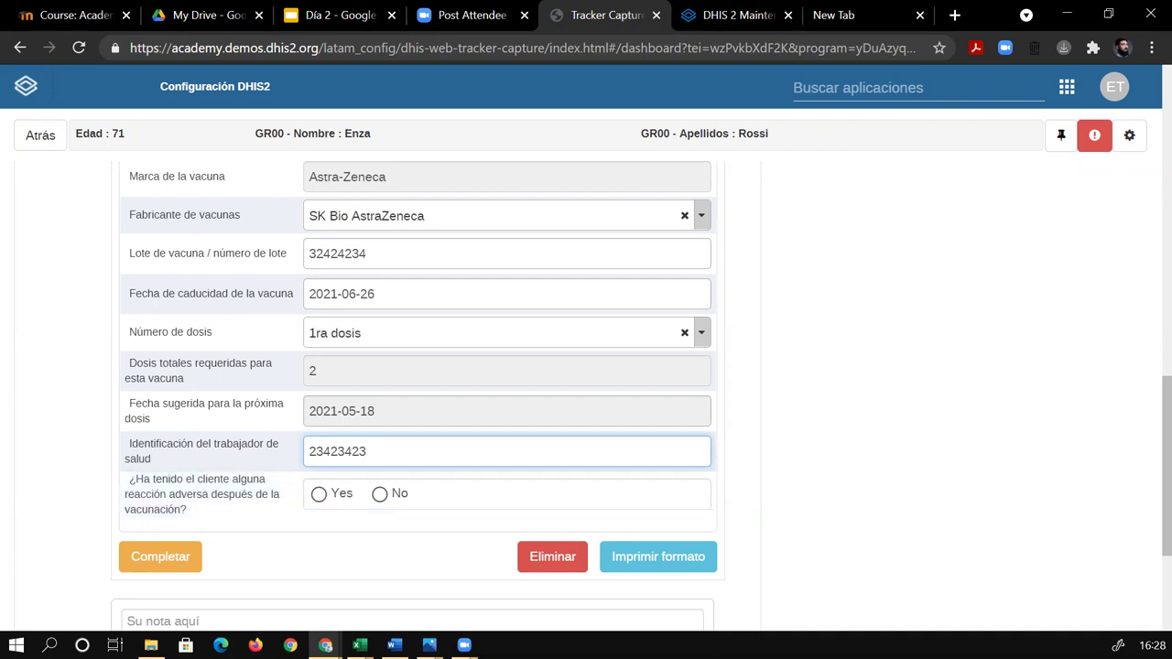
pyautogui.scroll(5, 411, 486)
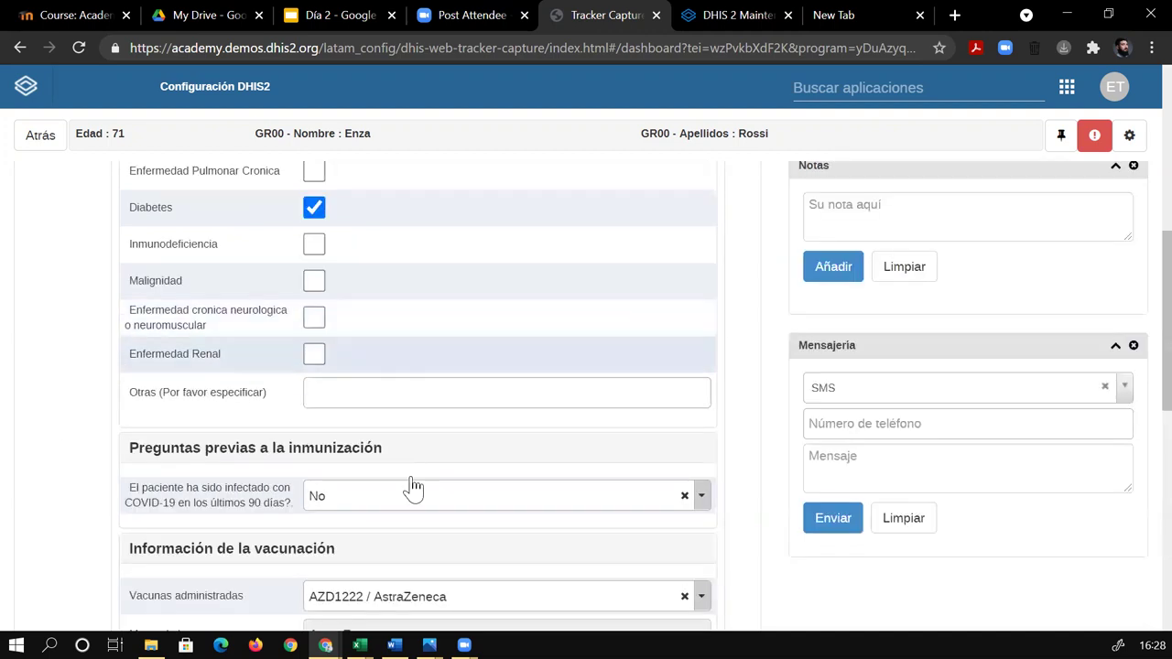
pyautogui.scroll(-5, 434, 486)
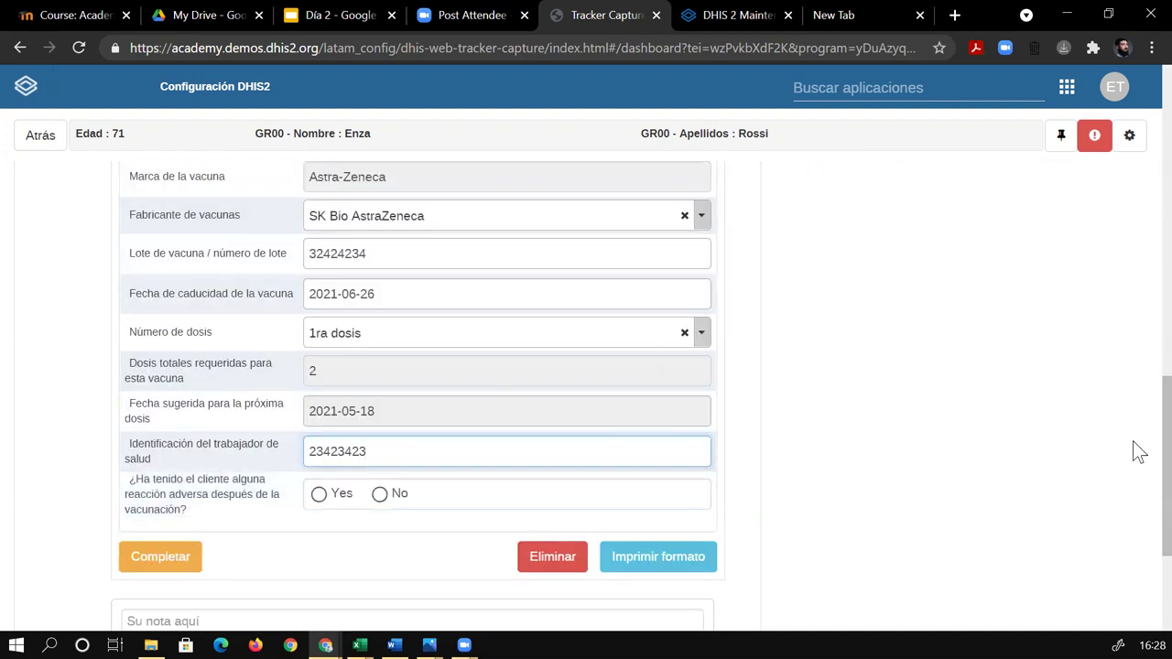
pyautogui.scroll(2, 1138, 430)
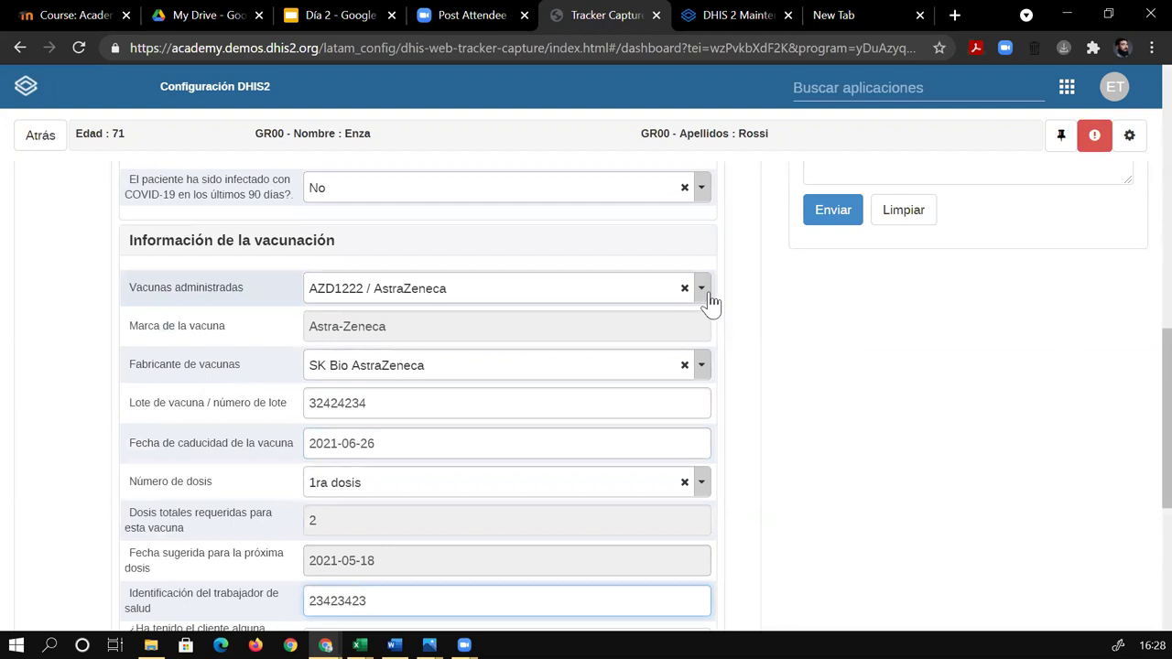
# Leave the vaccine as AZD1222 / AstraZeneca so the health worker ID field saves.
pyautogui.click(710, 298)
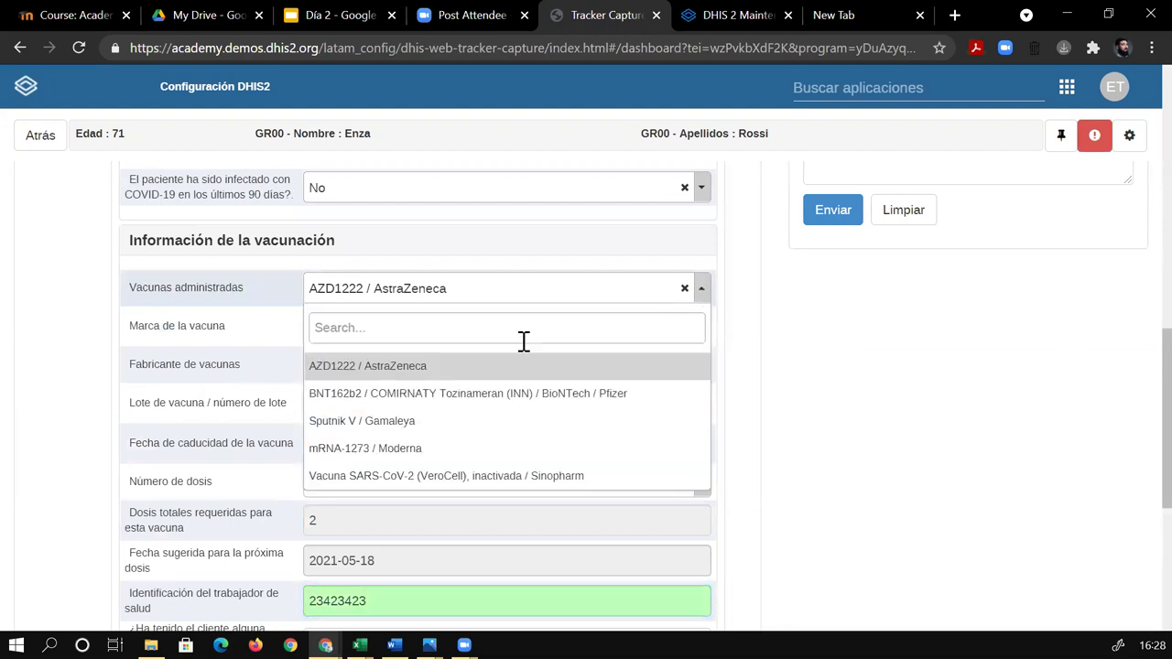
pyautogui.click(791, 375)
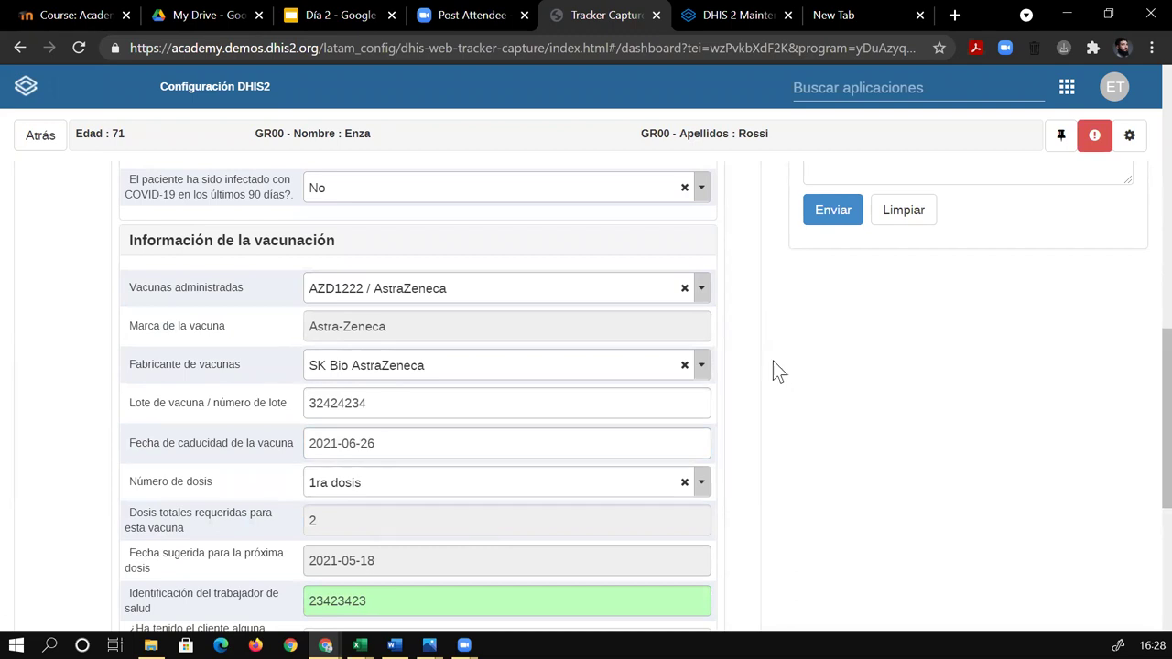
pyautogui.scroll(-3, 1138, 354)
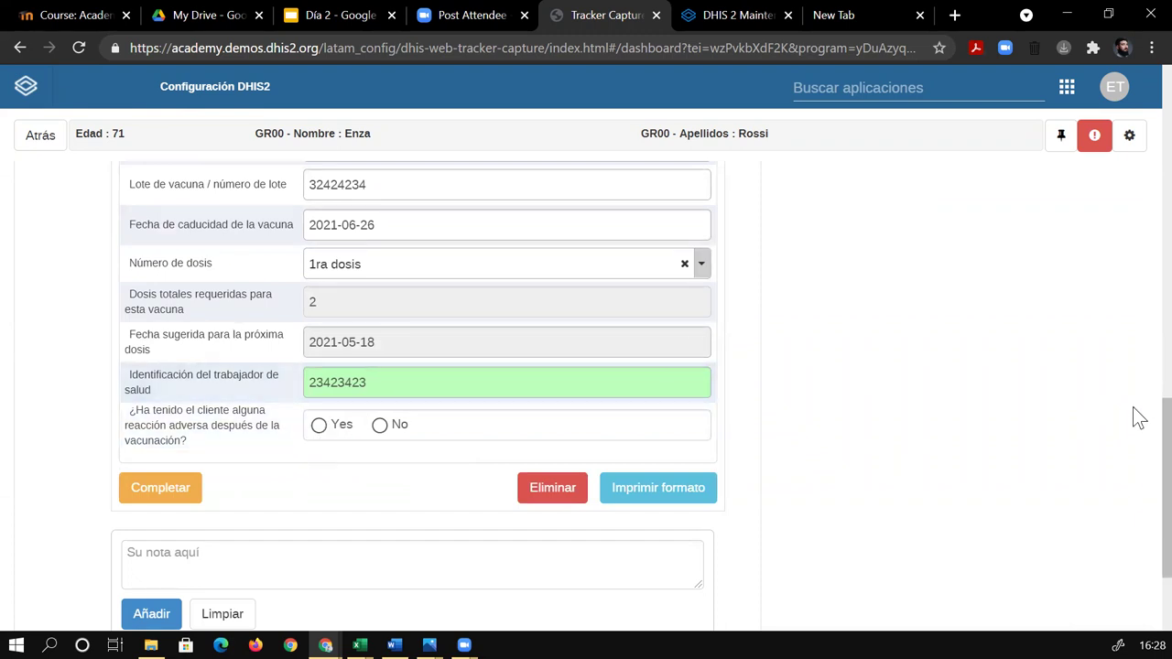
pyautogui.scroll(1, 283, 481)
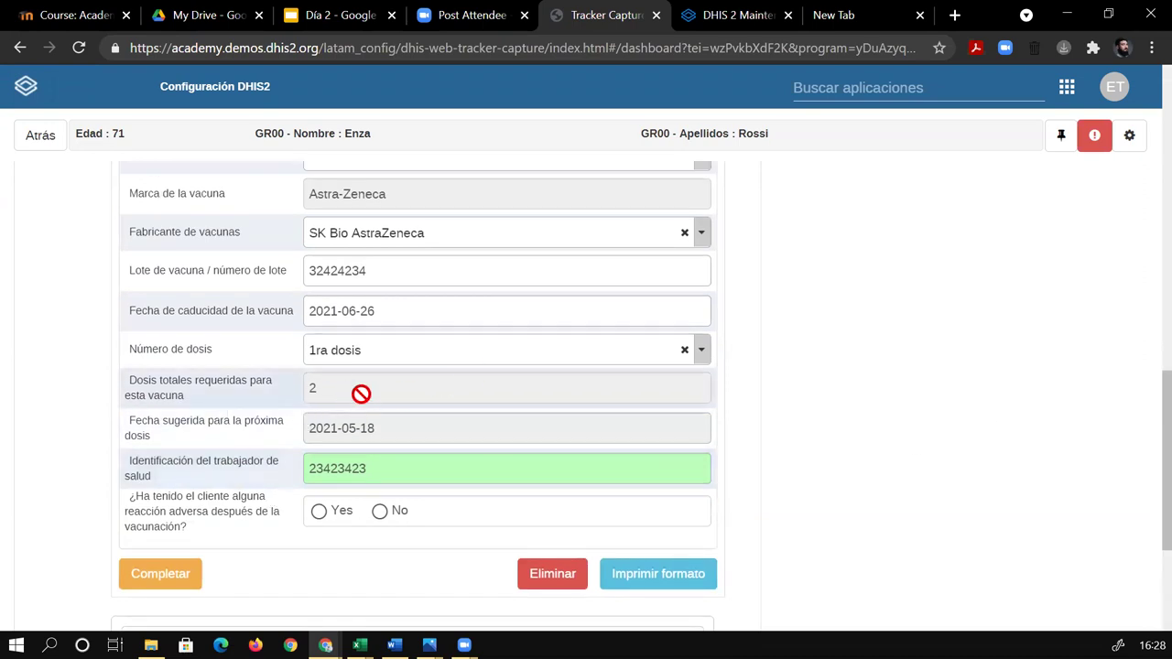
pyautogui.scroll(-1, 1137, 436)
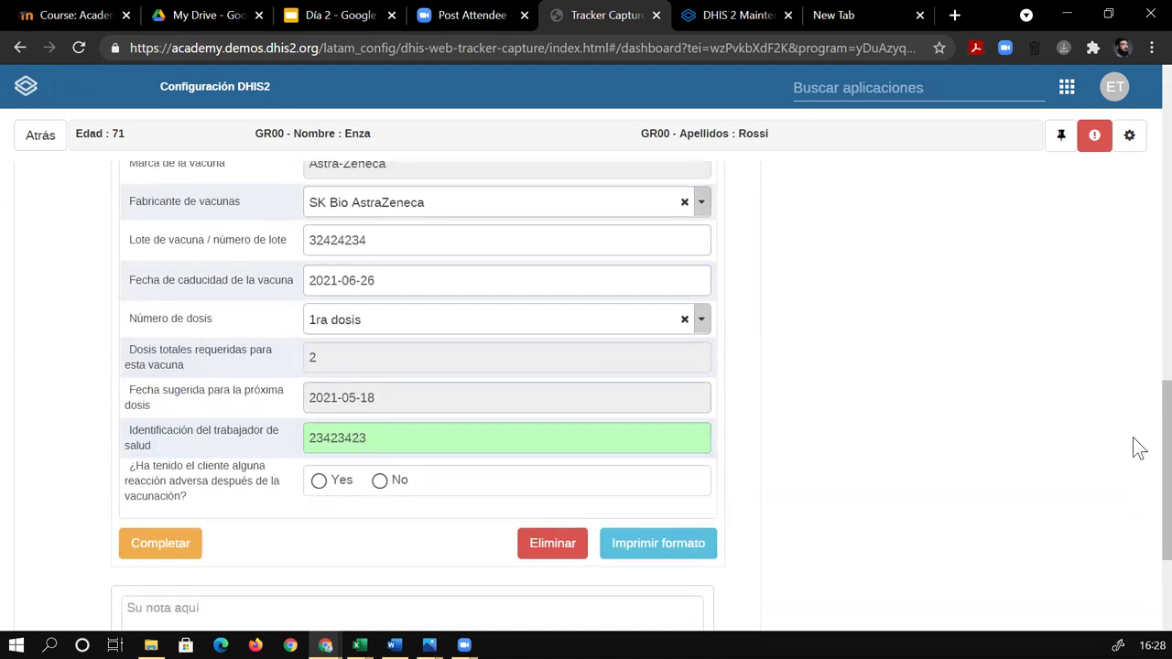
pyautogui.scroll(1, 1139, 430)
pyautogui.scroll(-1, 1139, 445)
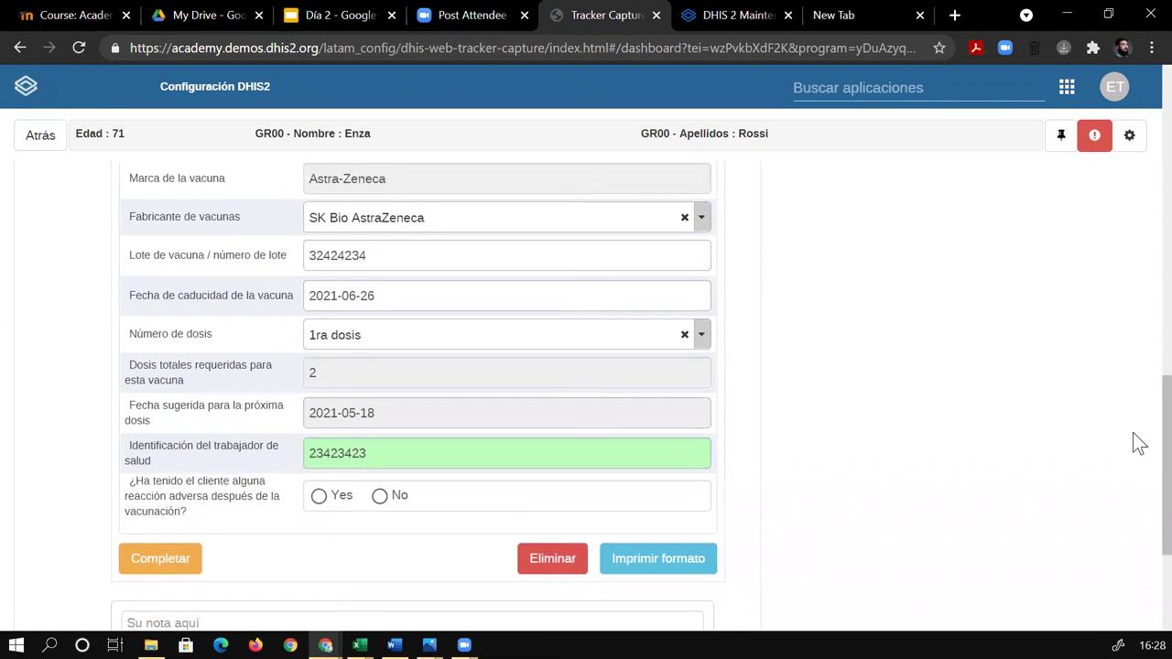
pyautogui.scroll(2, 1135, 403)
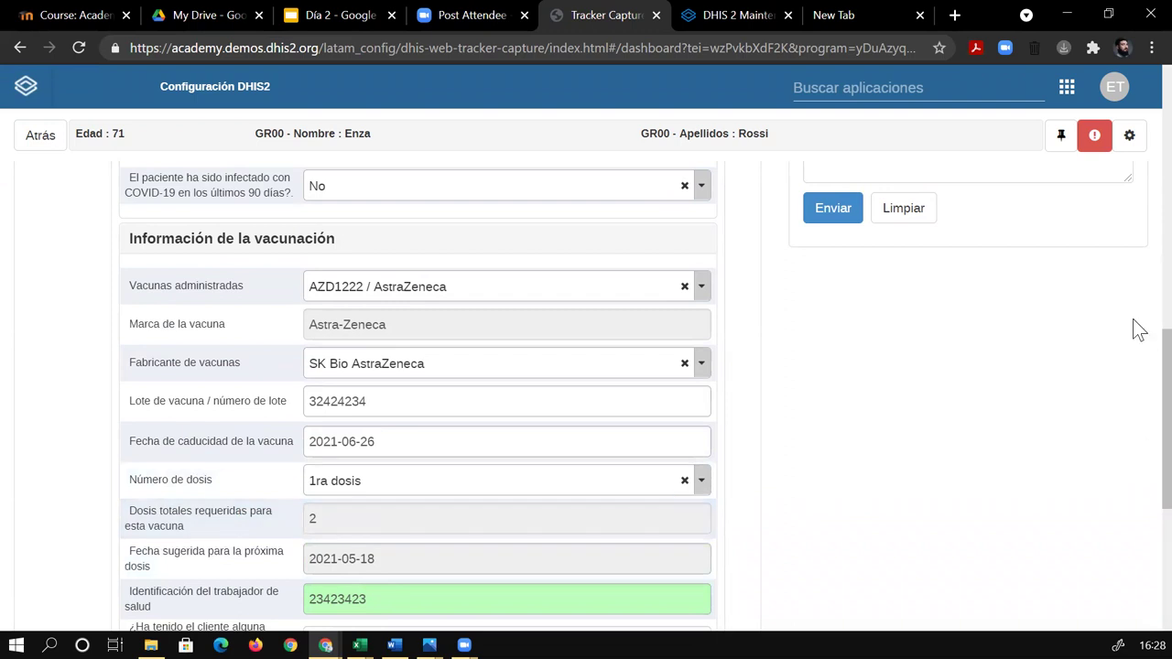
pyautogui.scroll(-1, 1138, 357)
pyautogui.scroll(-3, 1138, 361)
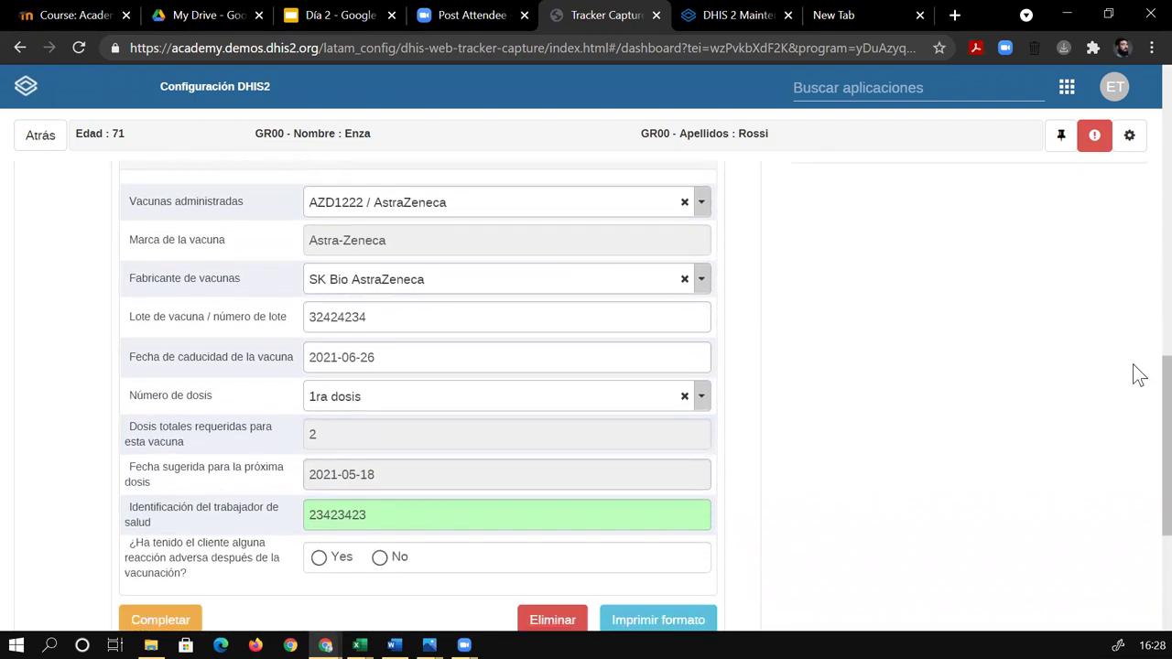
pyautogui.scroll(1, 1137, 378)
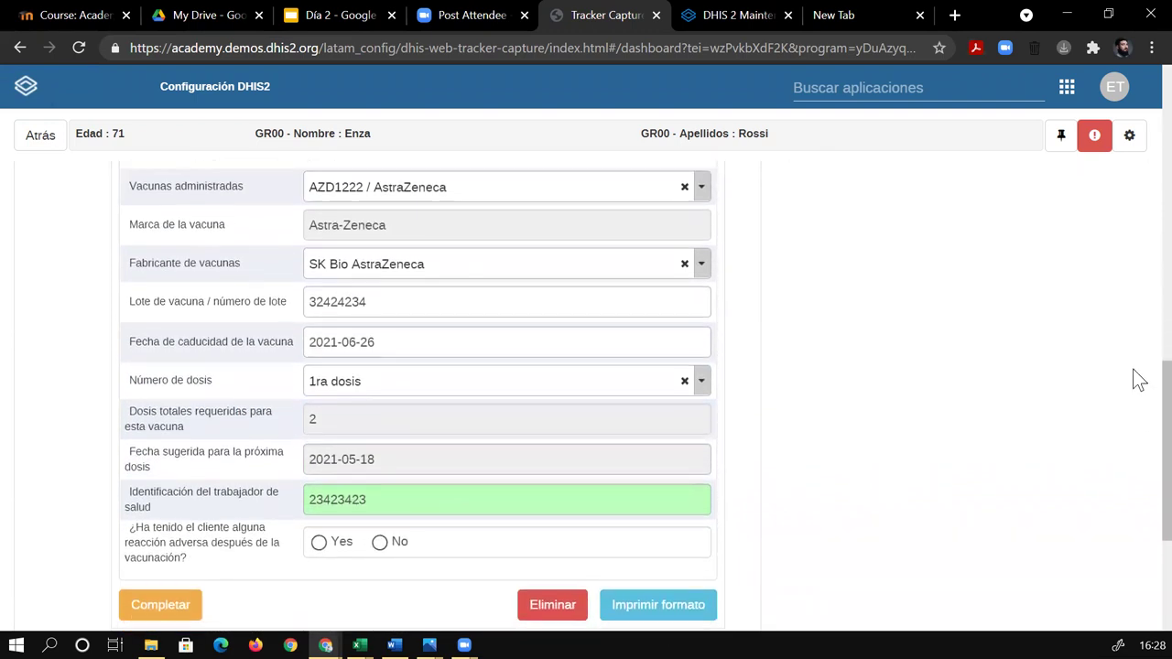
pyautogui.scroll(-2, 1138, 393)
pyautogui.scroll(3, 1137, 371)
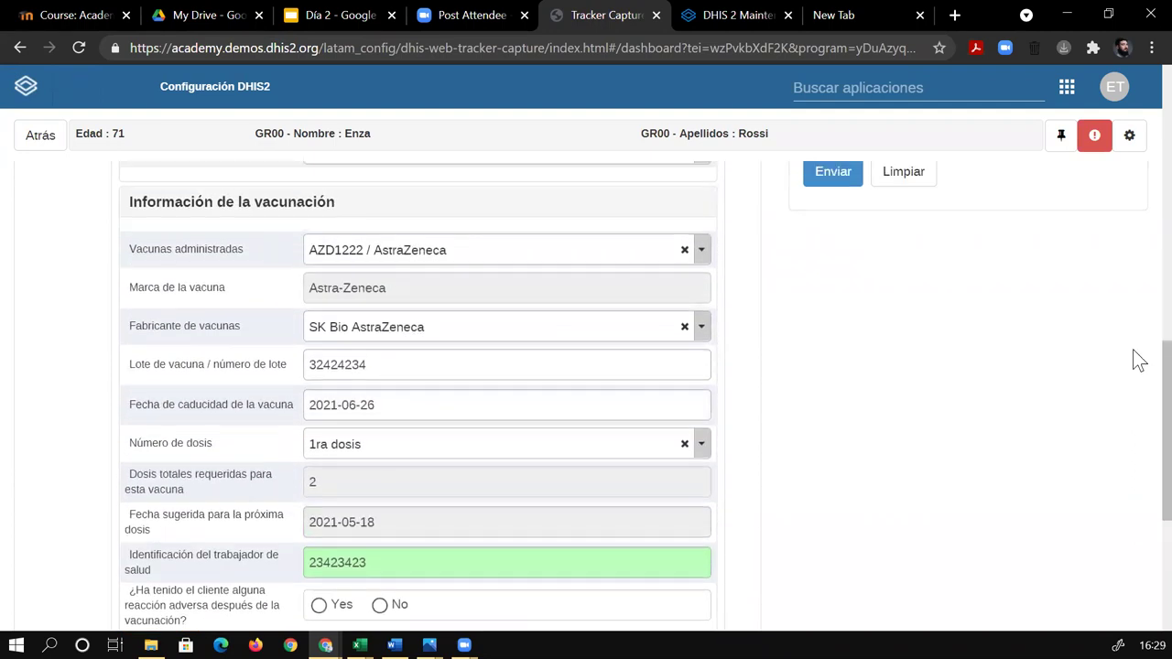
pyautogui.scroll(-5, 1138, 393)
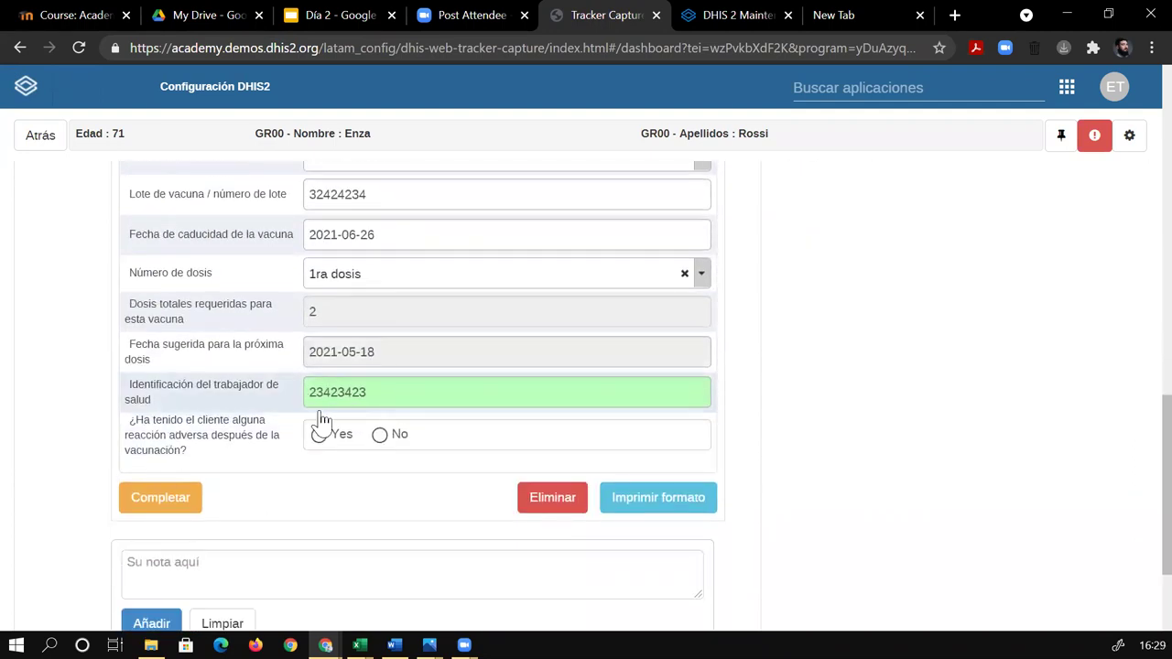
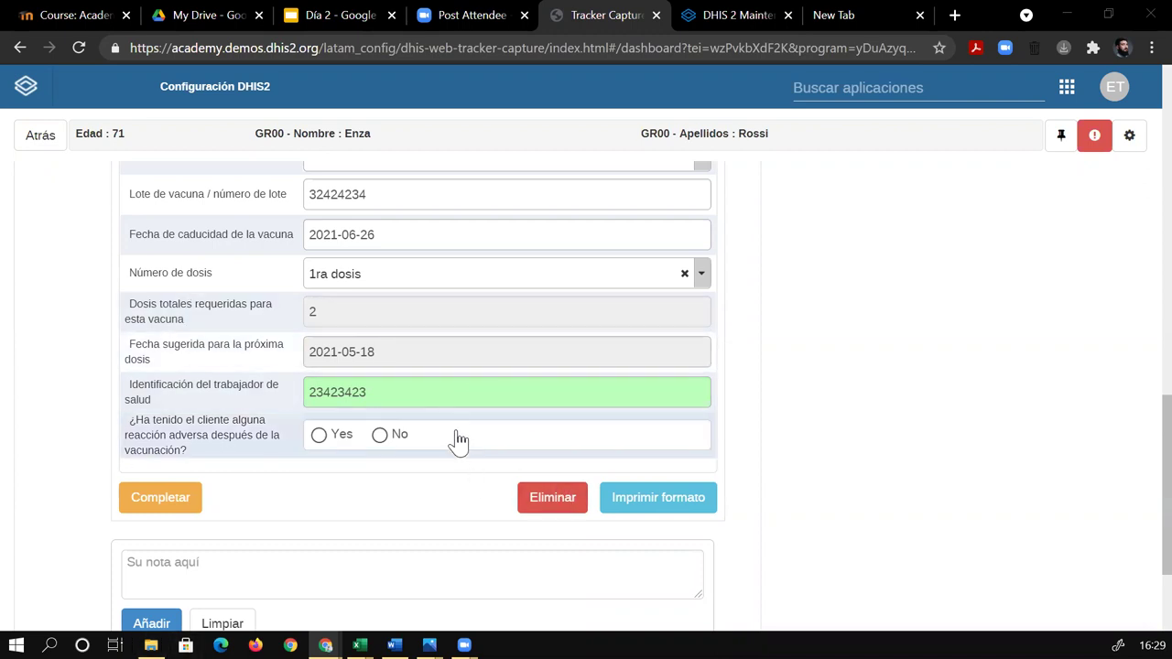
# Answer No to the adverse-reaction question, then complete and confirm the first-dose vaccination event.
pyautogui.scroll(-2, 458, 439)
pyautogui.scroll(5, 431, 379)
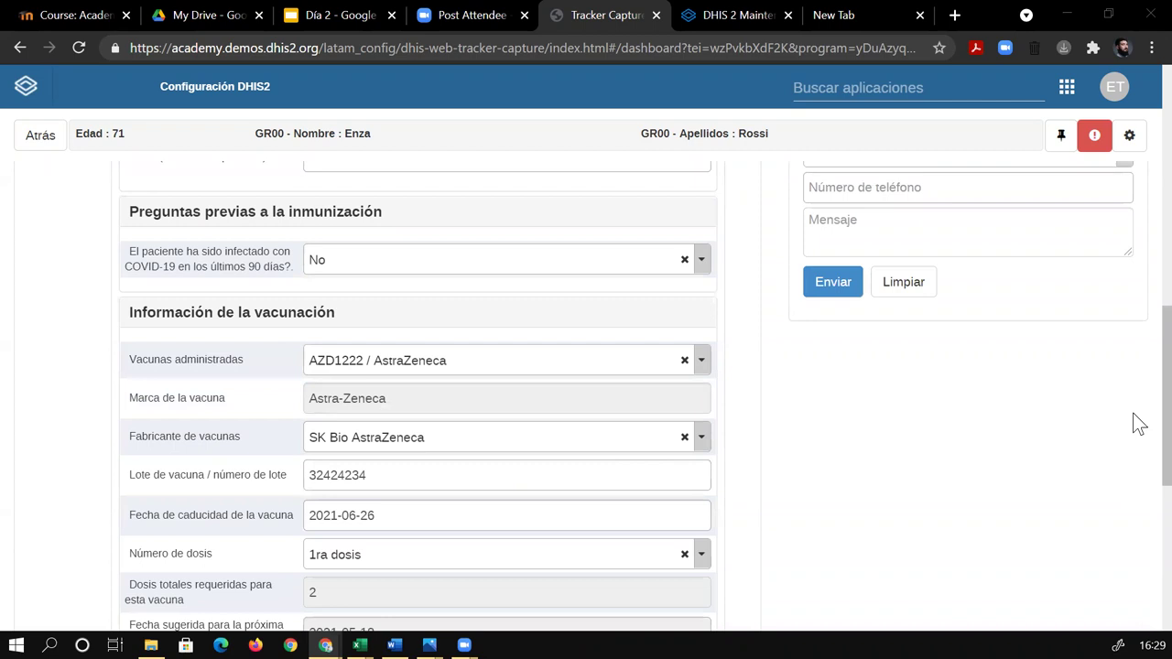
pyautogui.scroll(-3, 1138, 424)
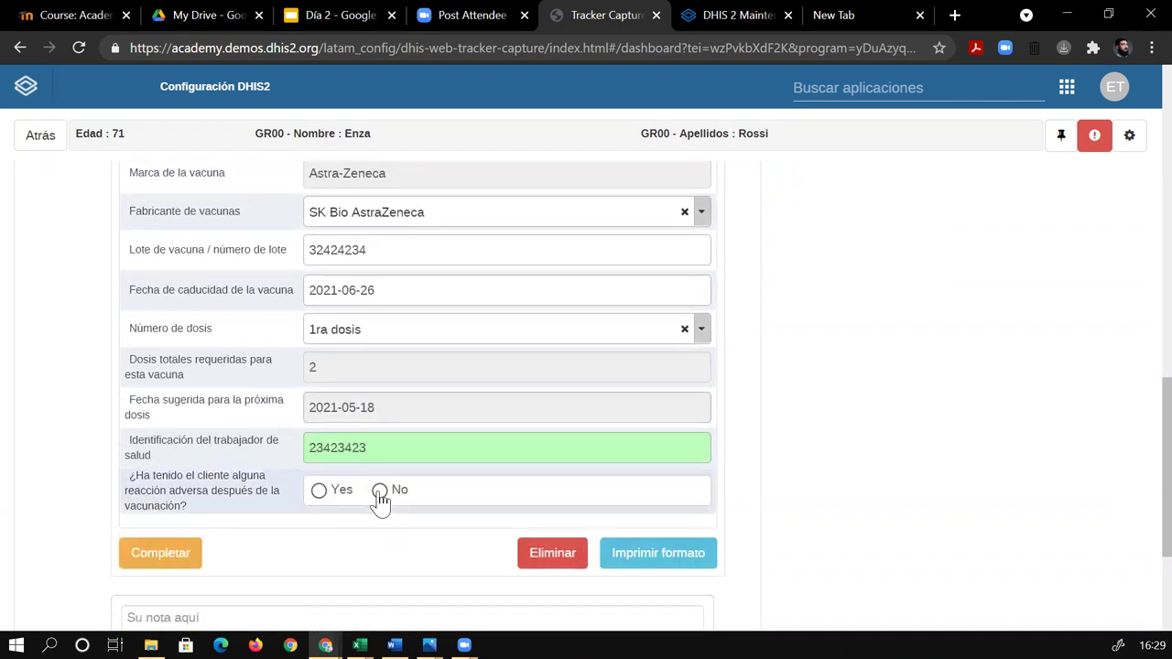
pyautogui.click(380, 491)
pyautogui.click(194, 563)
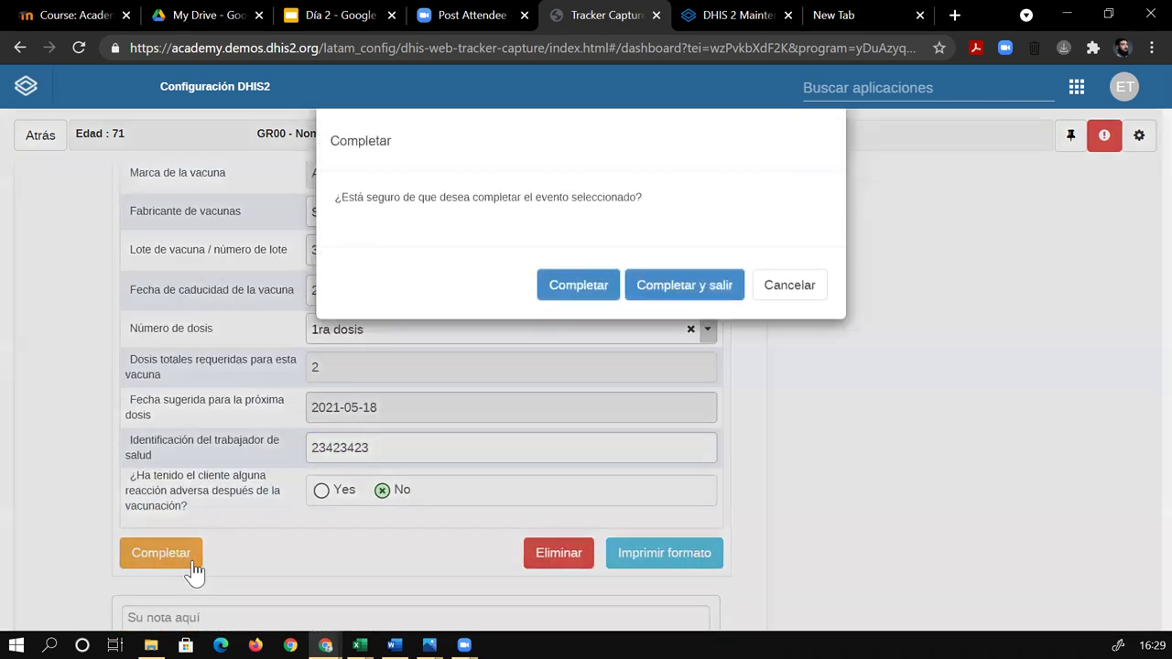
pyautogui.click(578, 295)
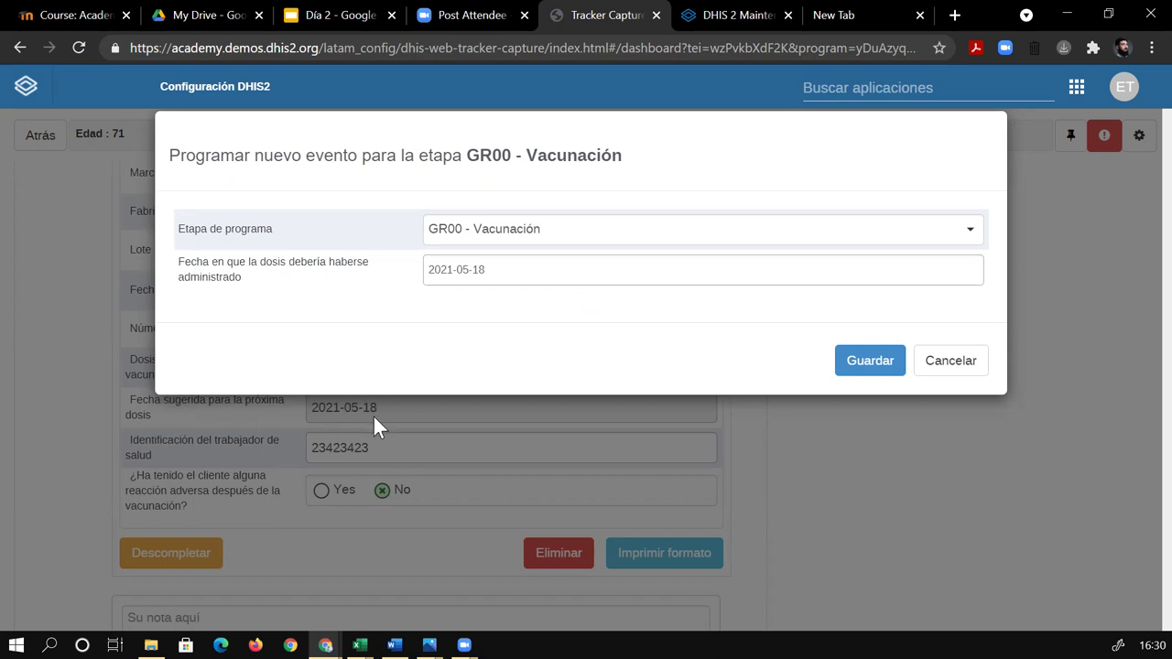
# Keep 2021-05-18 as the due date and save the next GR00 - Vacunación dose.
pyautogui.click(568, 267)
pyautogui.click(680, 324)
pyautogui.moveTo(628, 272); pyautogui.dragTo(320, 276)
pyautogui.click(765, 323)
pyautogui.click(497, 271)
pyautogui.click(724, 331)
pyautogui.click(529, 276)
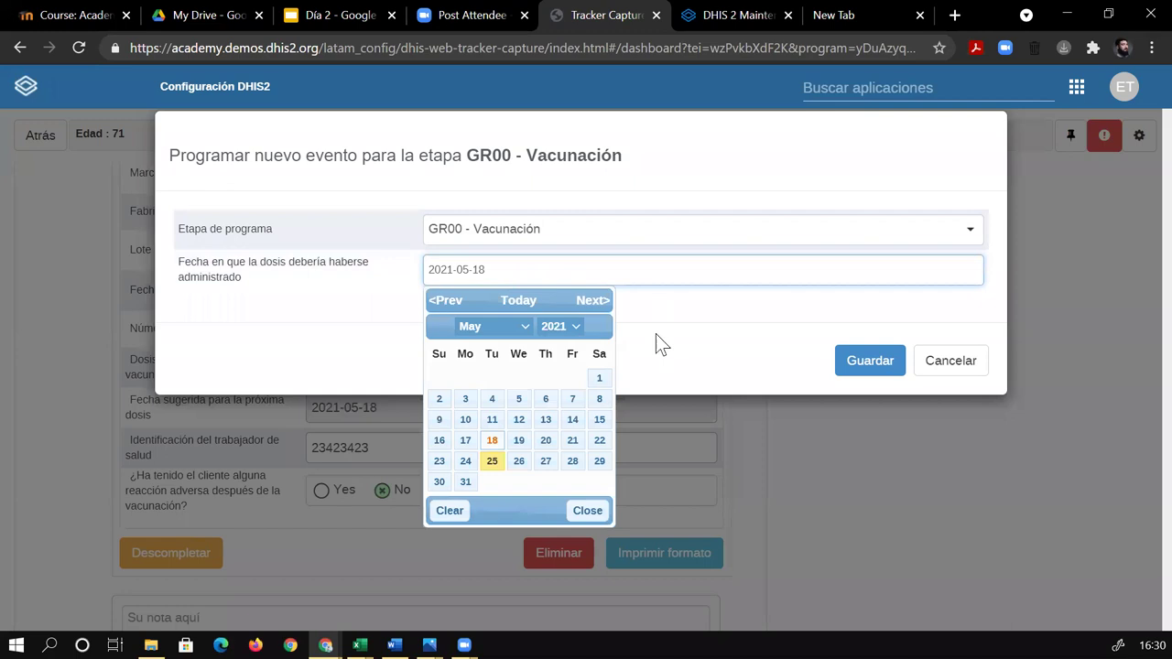
pyautogui.click(550, 265)
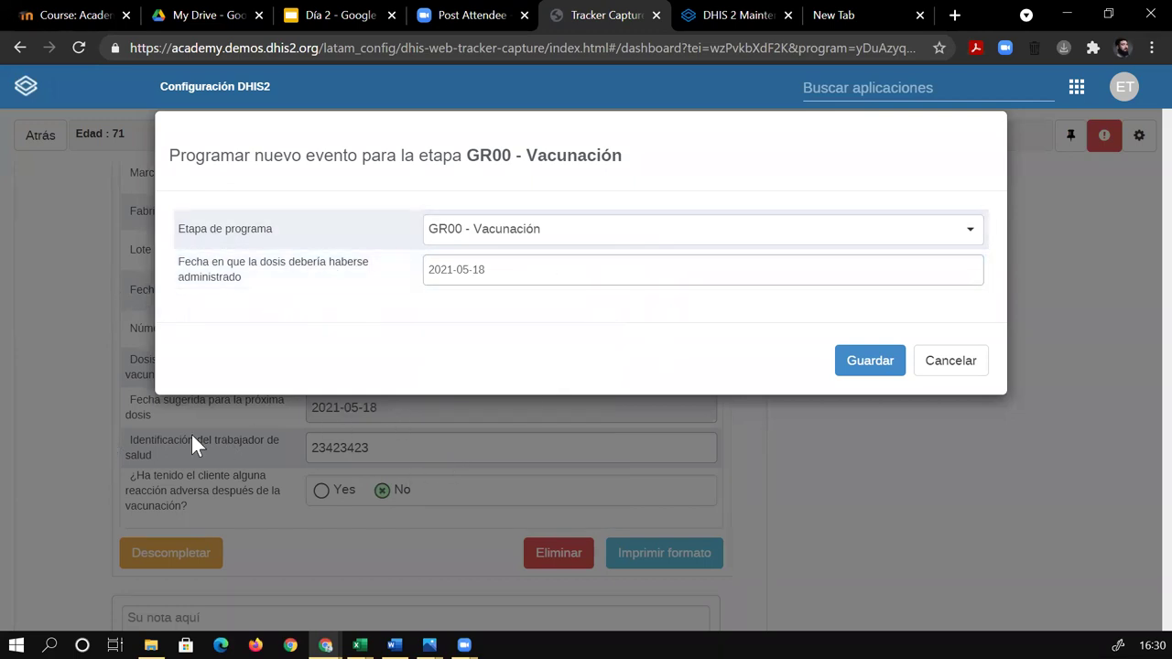
pyautogui.click(869, 362)
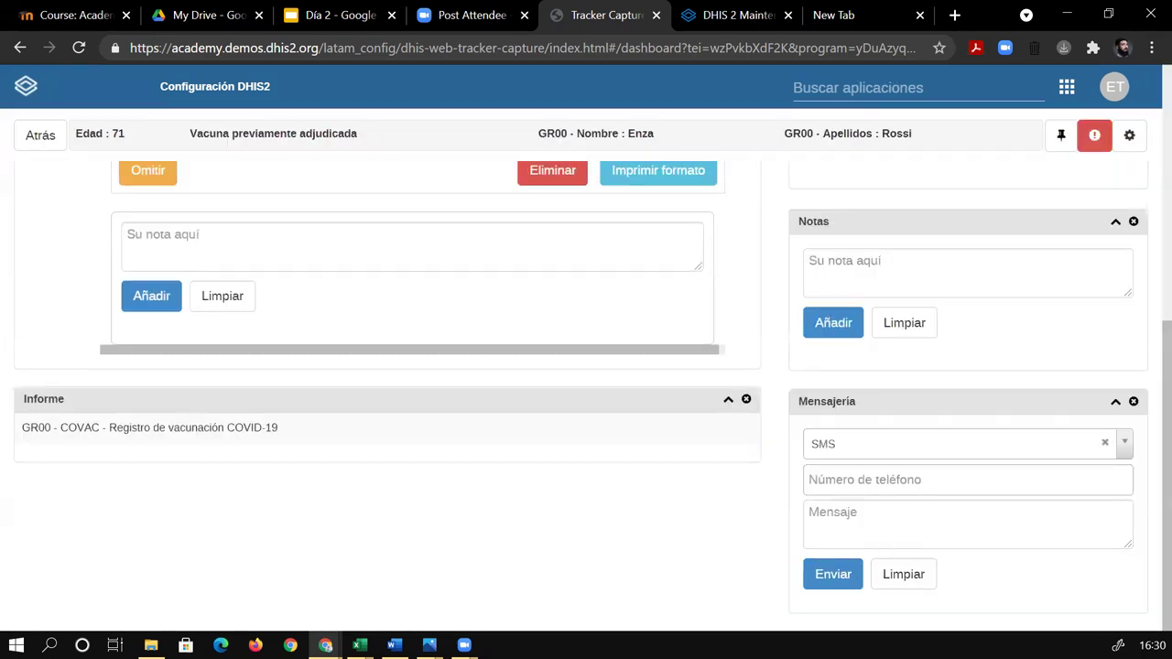
# Open the COVID-19 vaccination registration dashboard and check today's date in the system calendar.
pyautogui.moveTo(1152, 645)
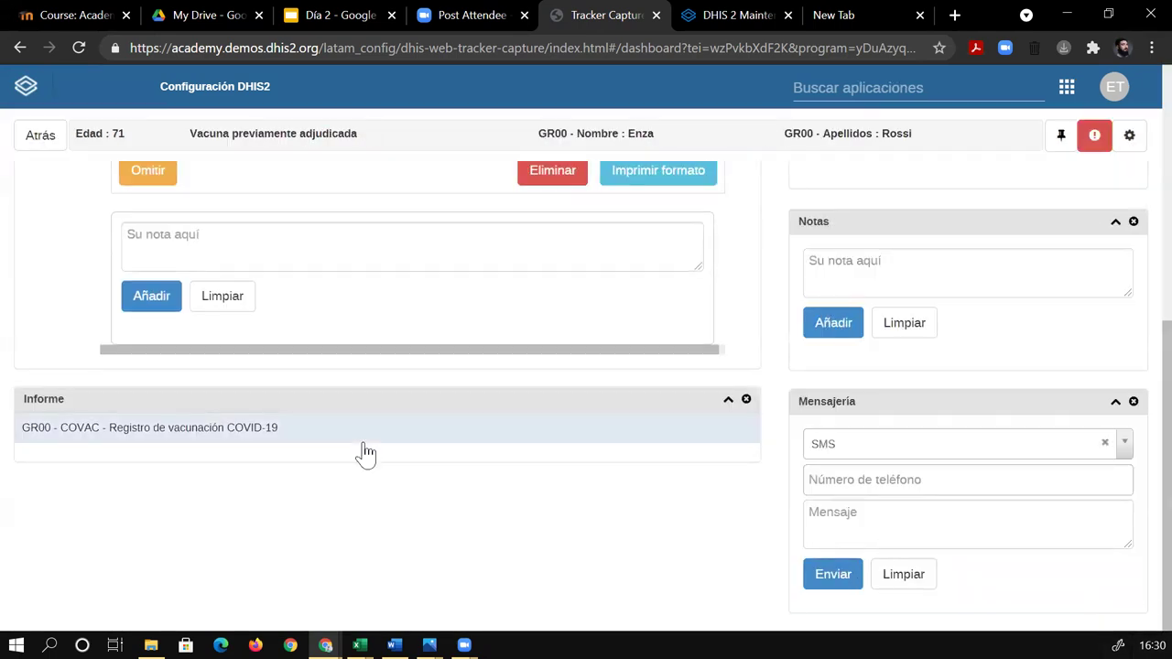
pyautogui.click(364, 443)
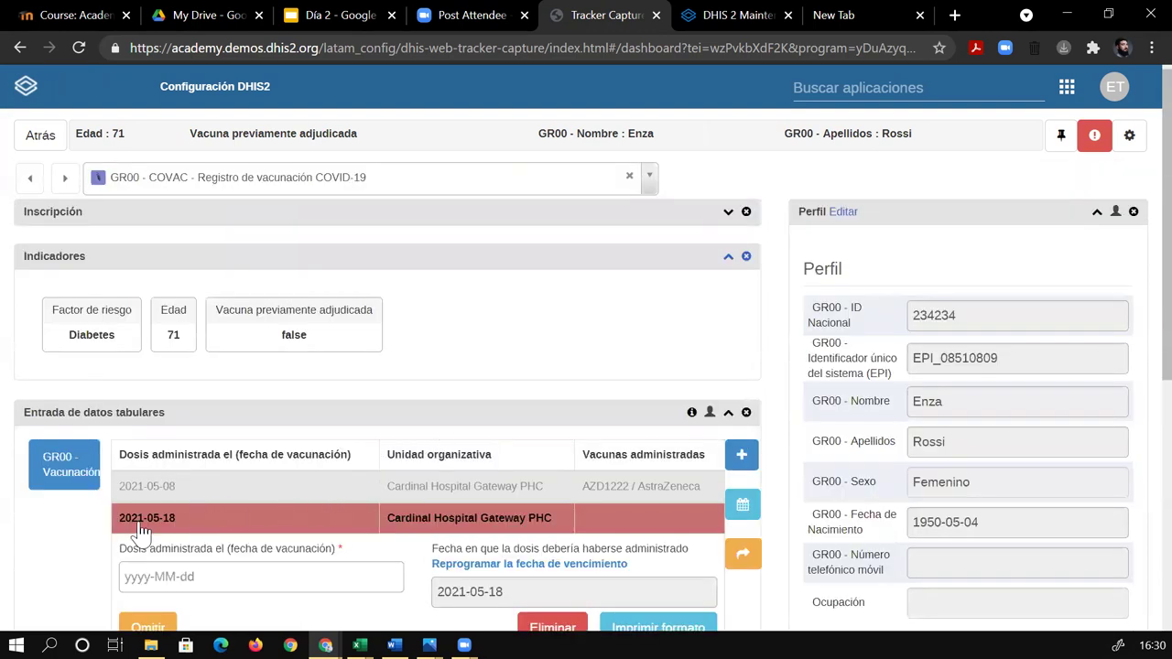
pyautogui.scroll(-2, 1135, 274)
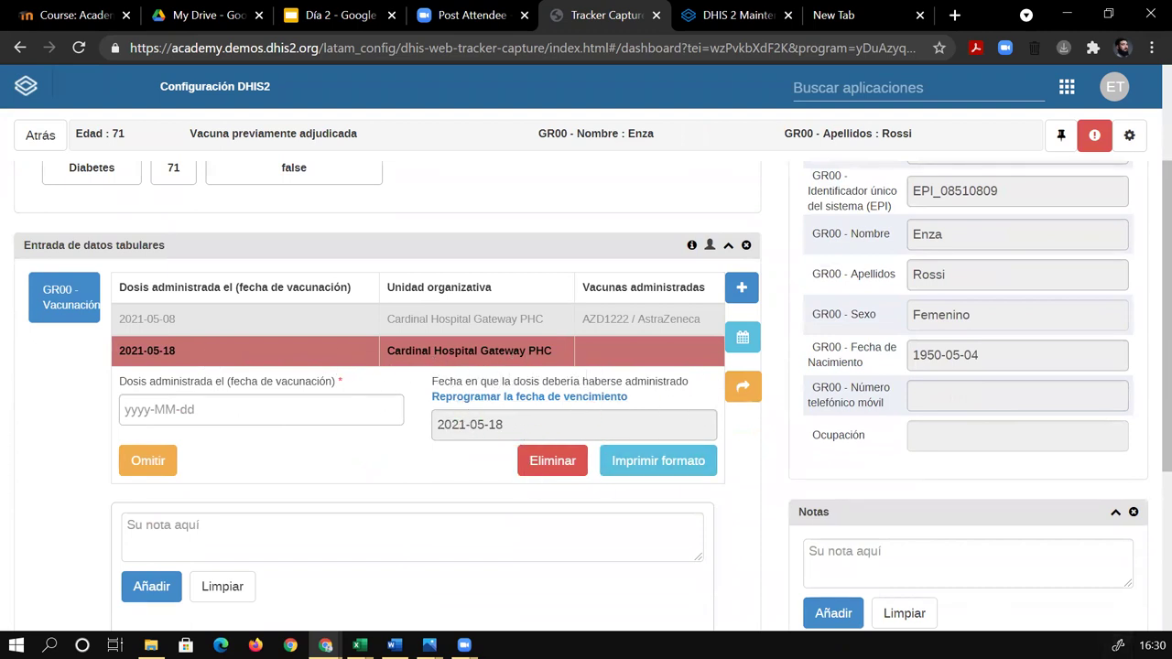
pyautogui.click(1148, 645)
pyautogui.click(1149, 646)
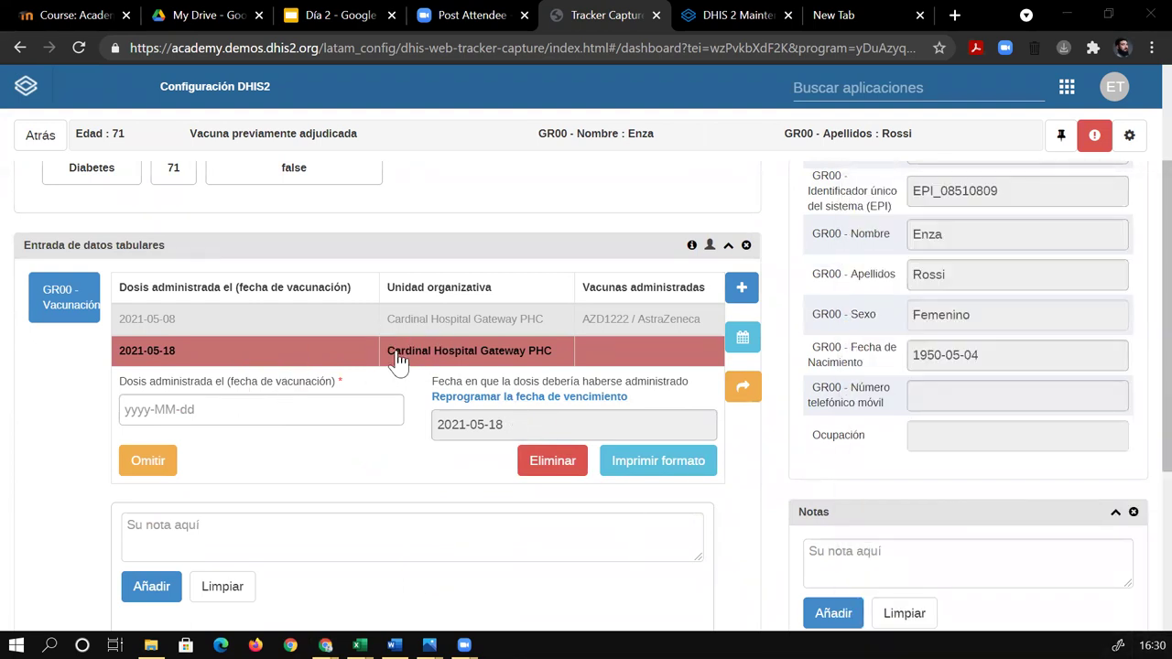
# Reschedule the upcoming dose's due date to 2021-05-25.
pyautogui.click(579, 399)
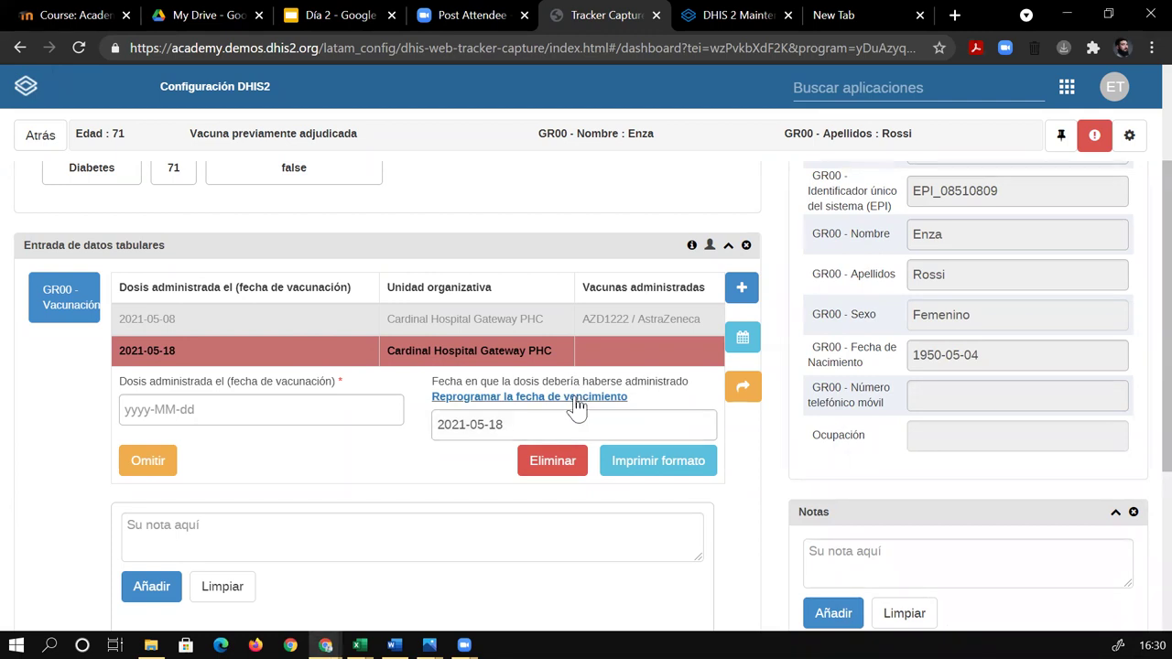
pyautogui.click(518, 423)
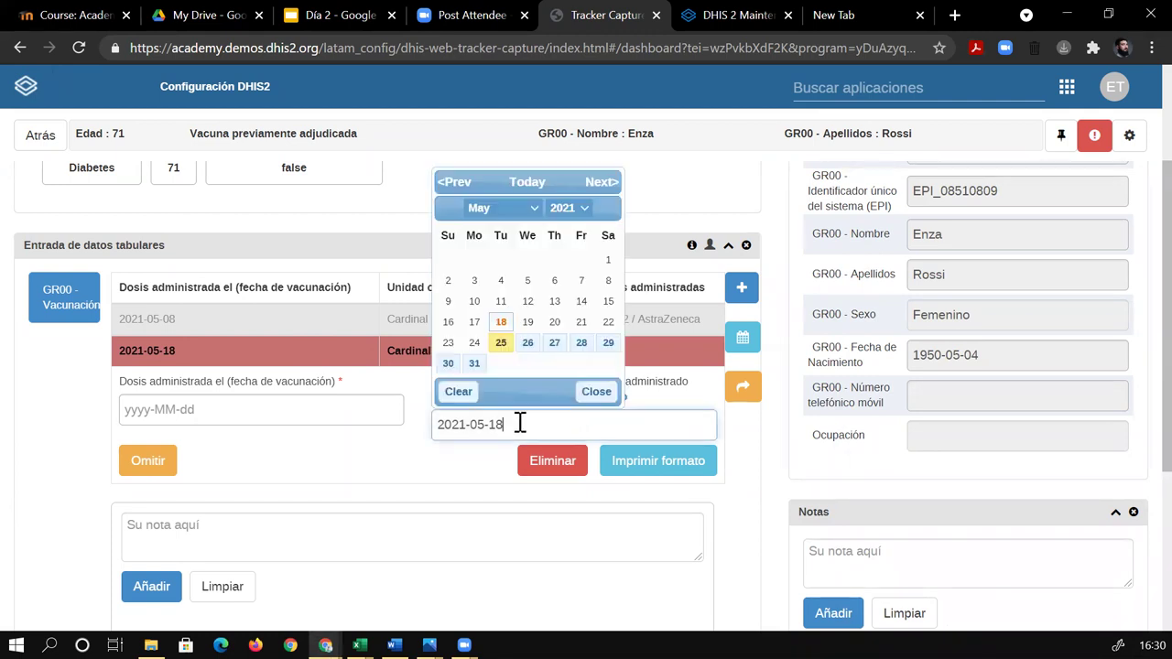
pyautogui.click(500, 343)
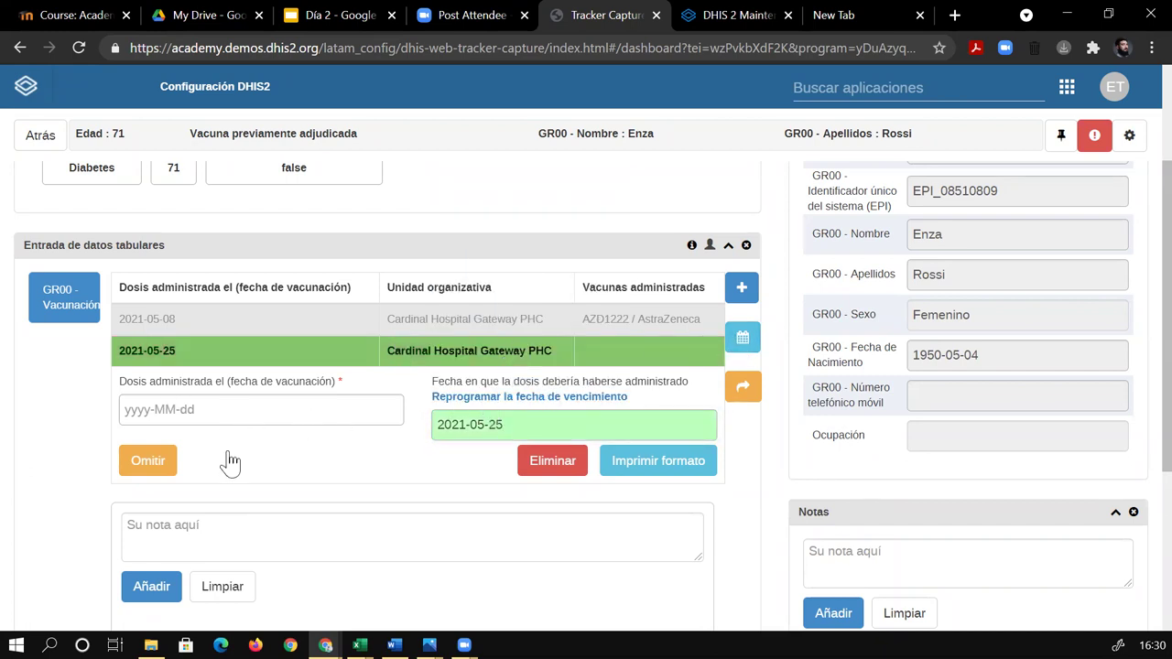
# Set the vaccination date to 2021-05-25 and scroll through the vaccination form.
pyautogui.click(288, 409)
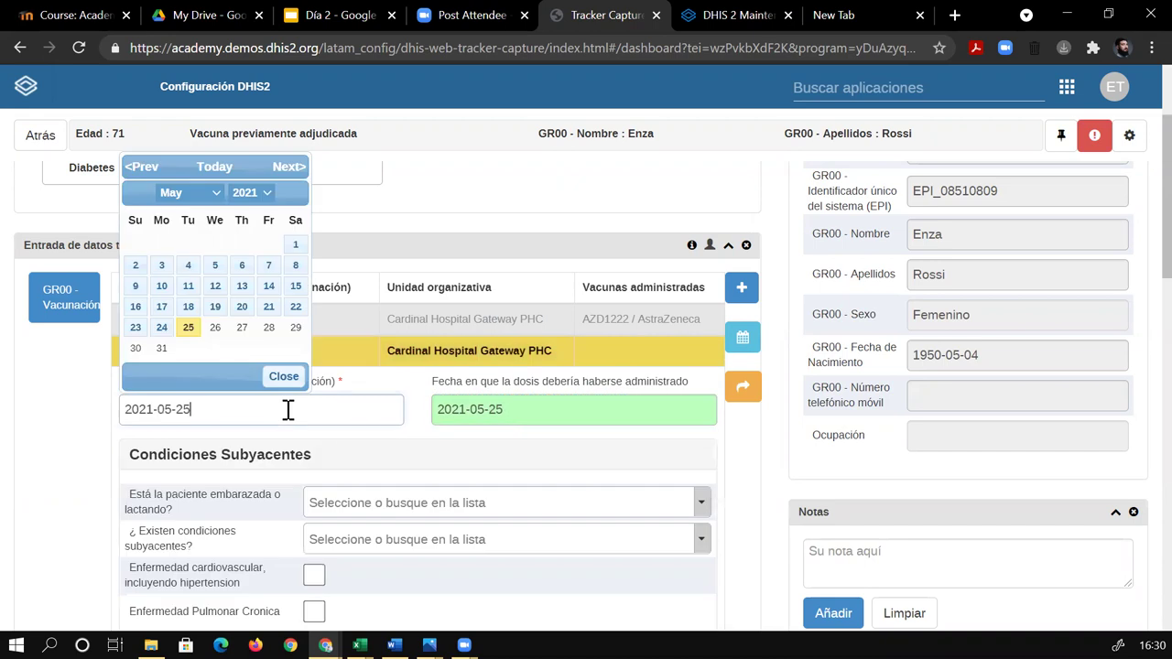
pyautogui.click(184, 335)
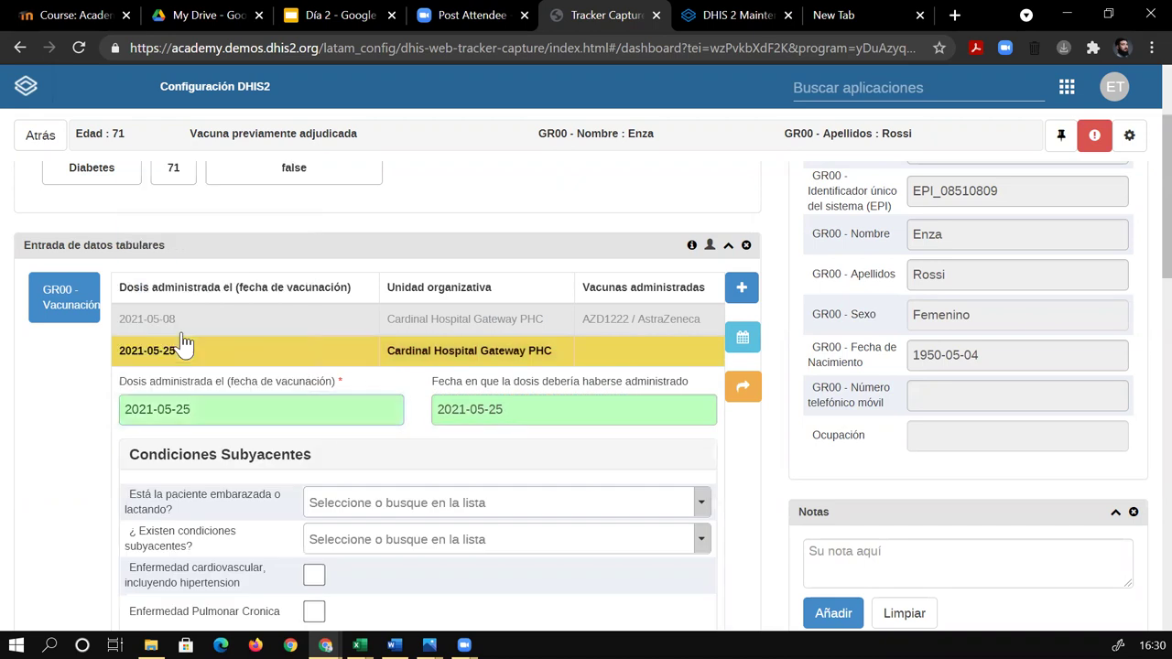
pyautogui.scroll(-1, 1138, 202)
pyautogui.scroll(-3, 1136, 201)
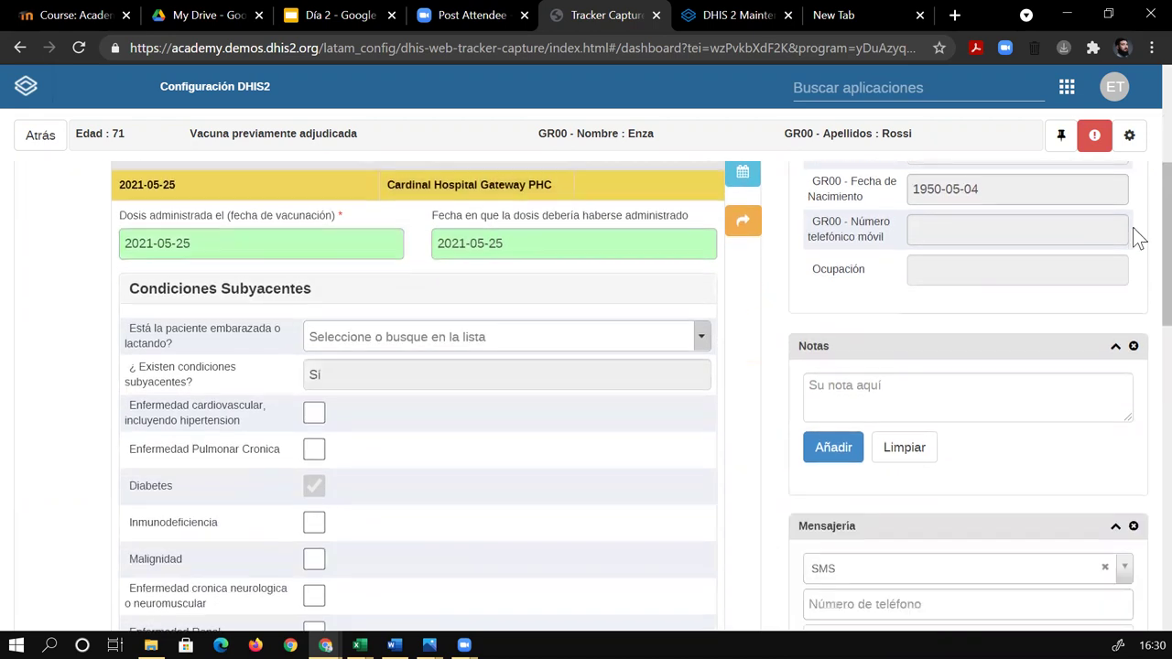
pyautogui.scroll(-2, 1138, 257)
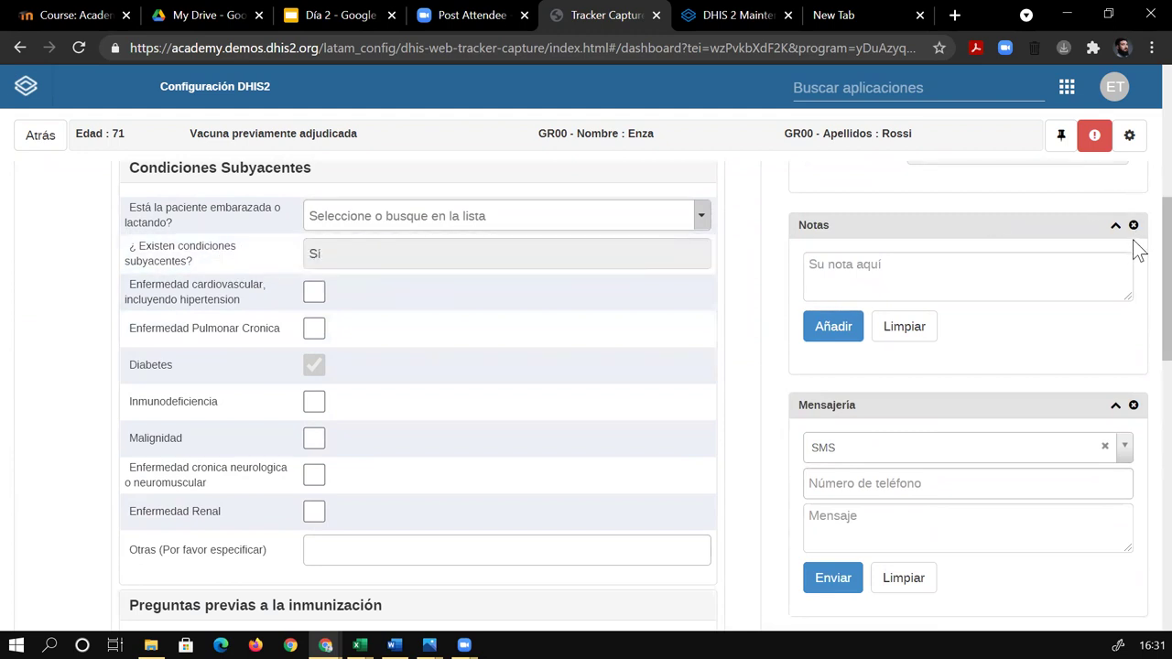
pyautogui.scroll(1, 1139, 247)
pyautogui.scroll(-1, 1135, 229)
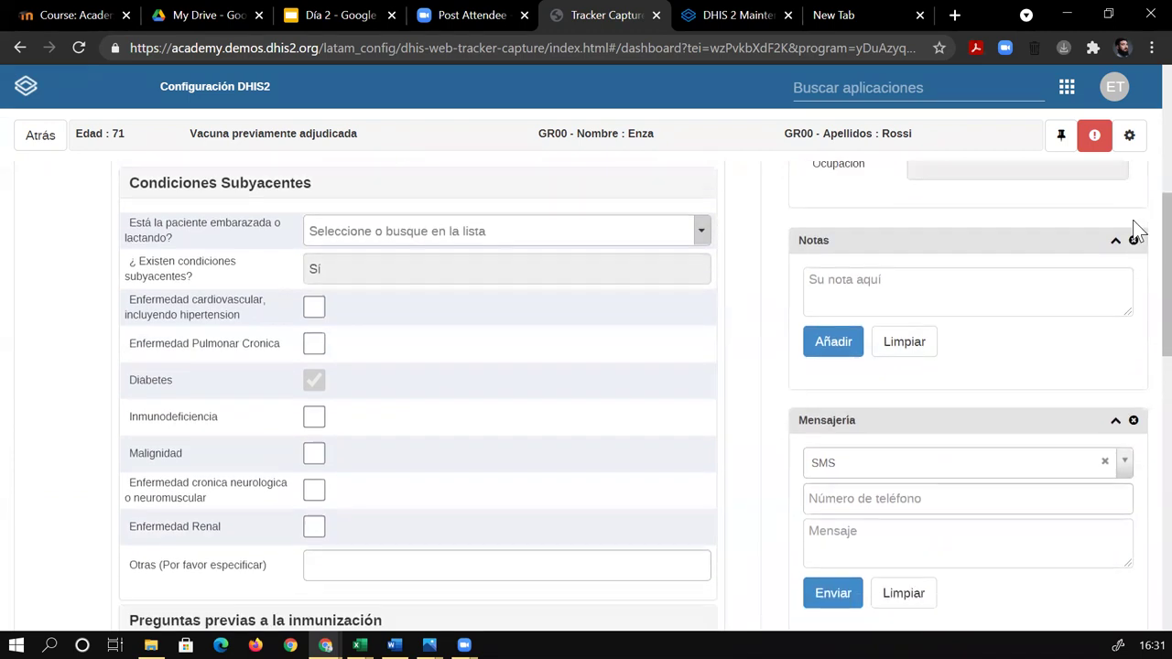
pyautogui.scroll(1, 1133, 241)
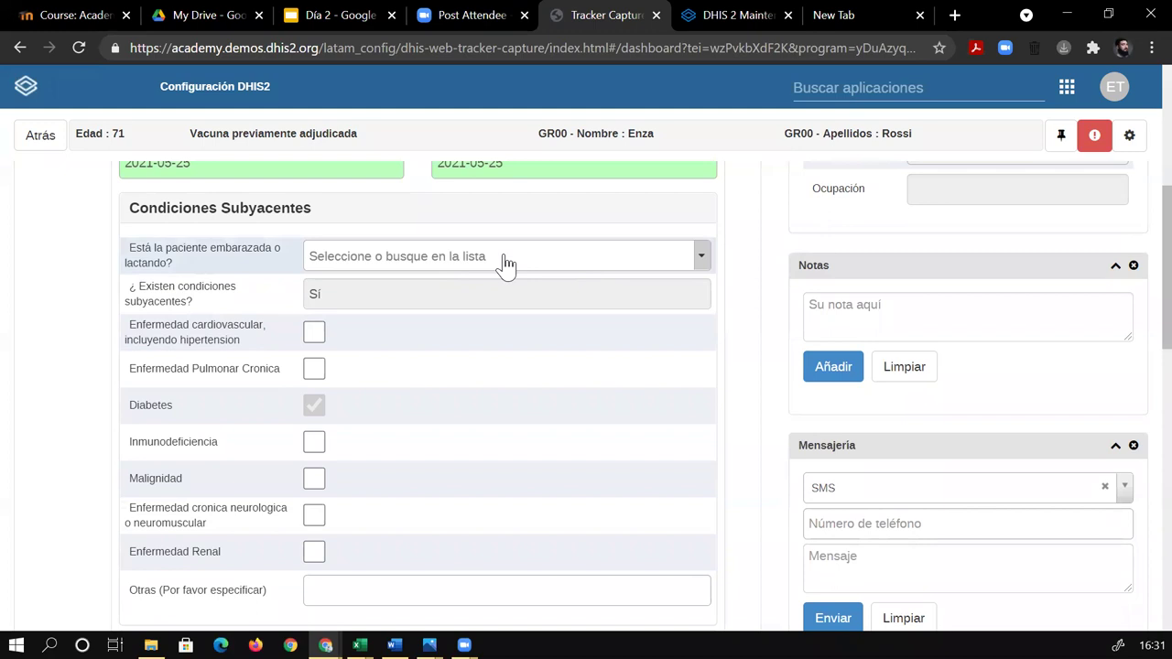
# Try Embarazada and Lactante for the pregnant-or-breastfeeding question, finally answering No.
pyautogui.click(626, 264)
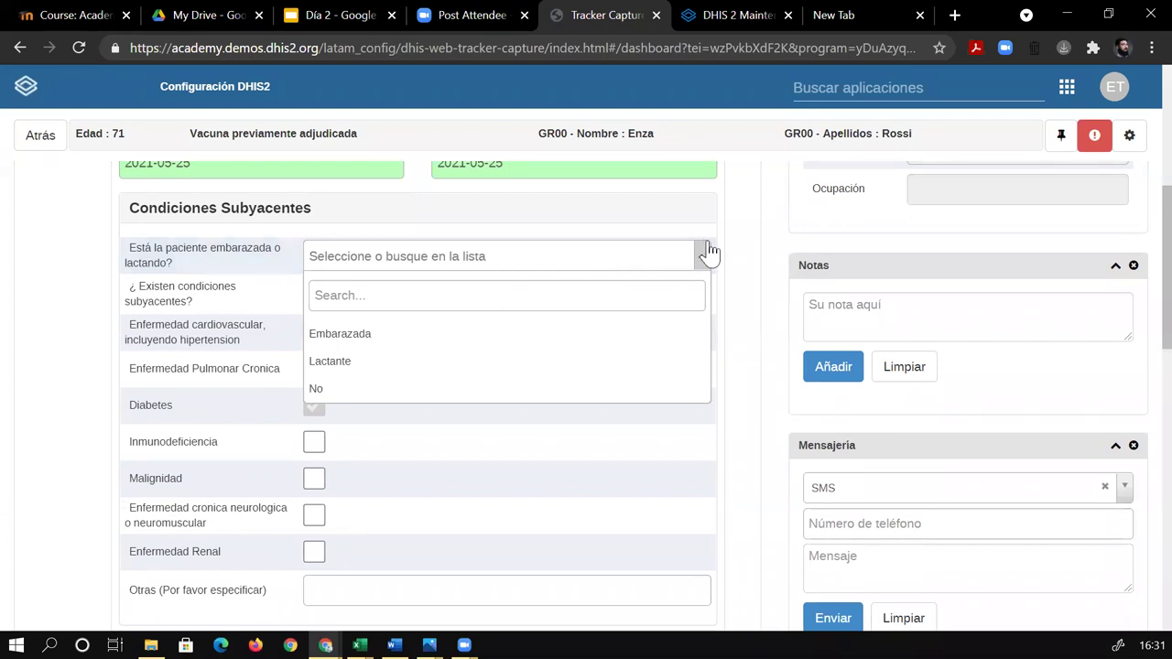
pyautogui.click(390, 390)
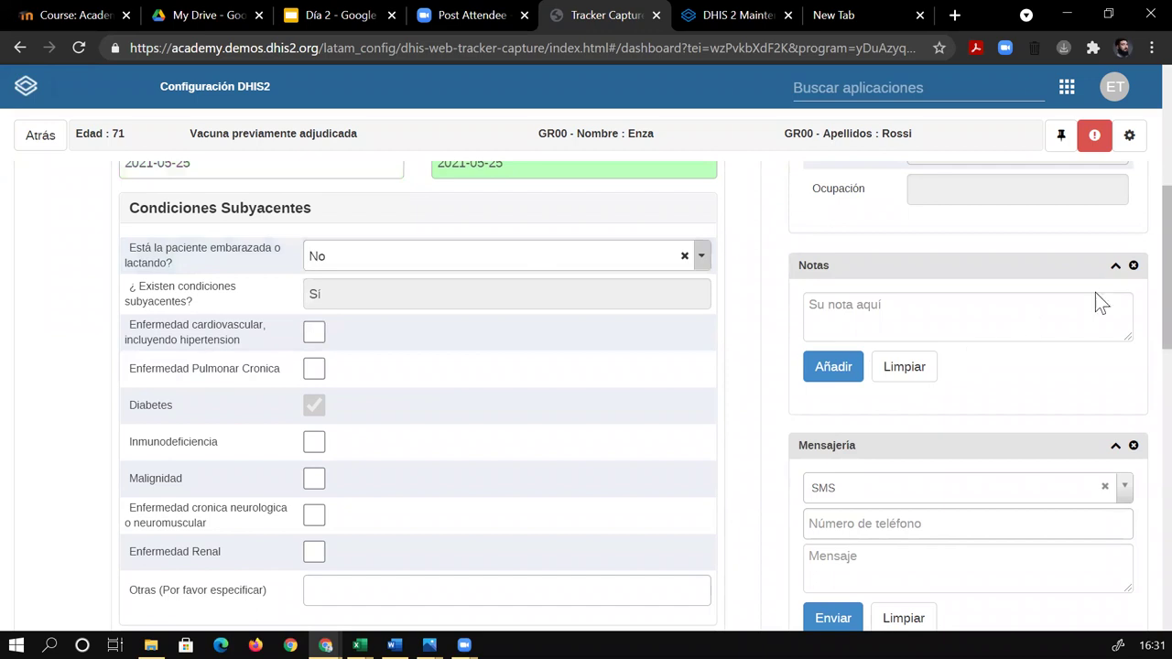
pyautogui.scroll(-1, 1138, 234)
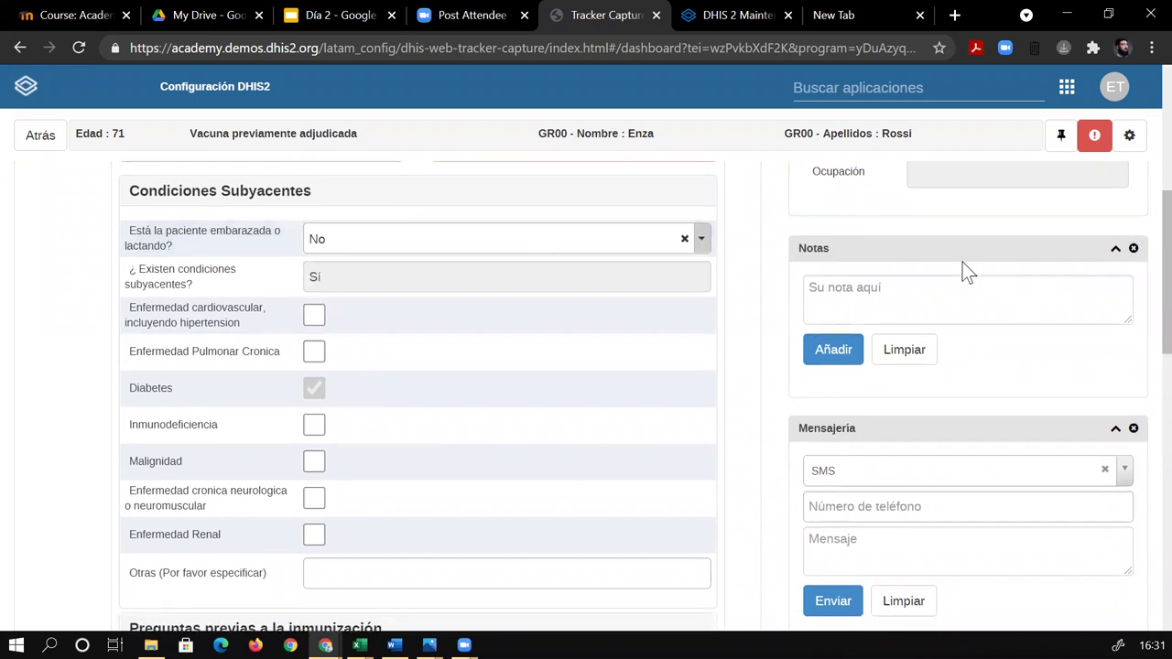
pyautogui.click(595, 243)
pyautogui.click(401, 318)
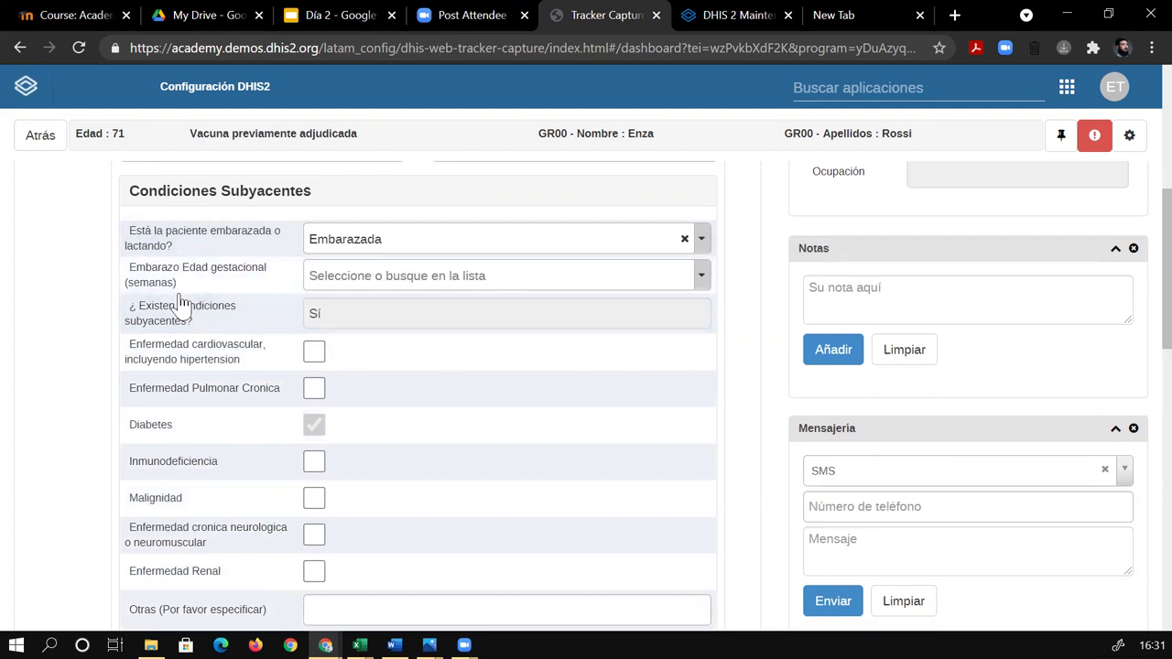
pyautogui.click(469, 289)
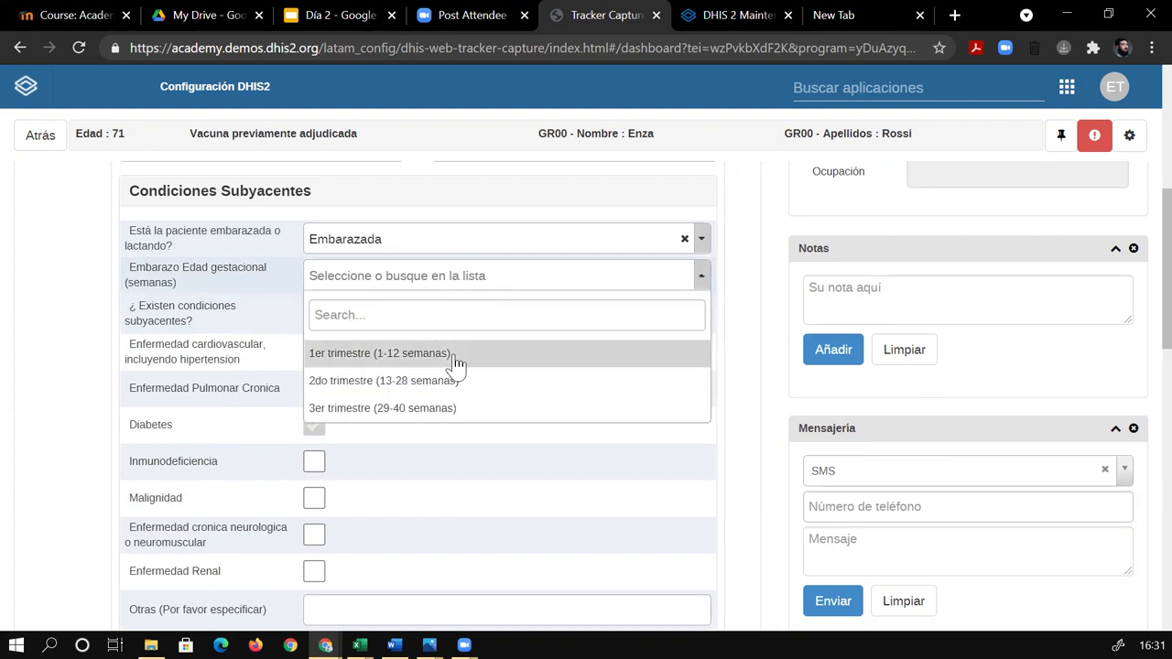
pyautogui.click(513, 249)
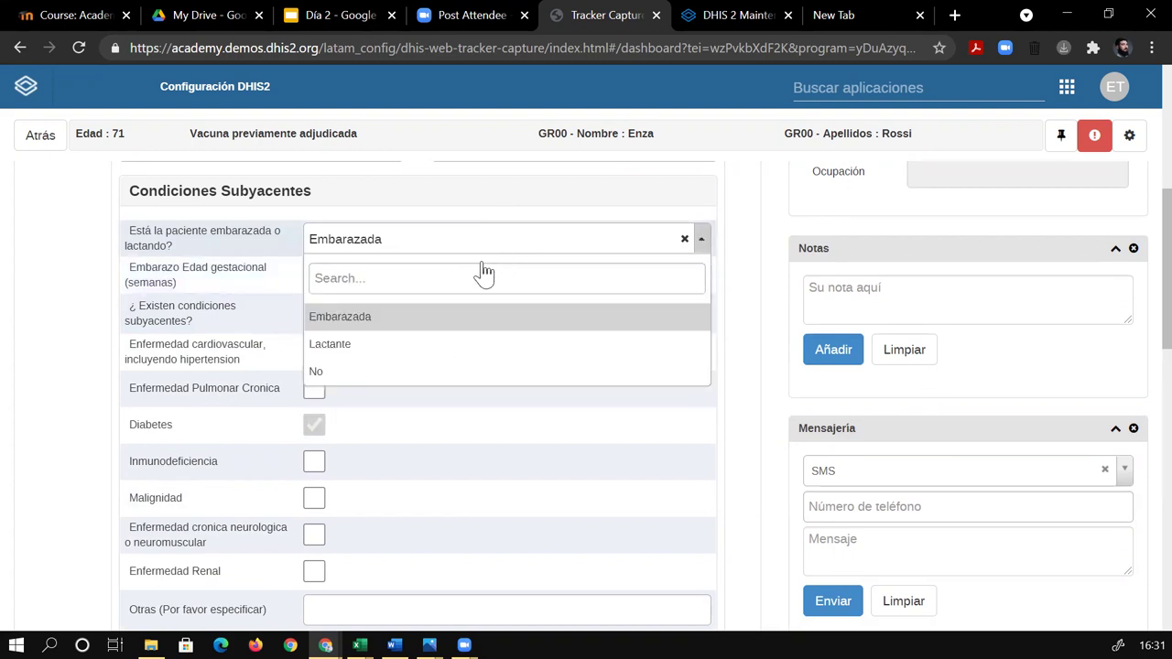
pyautogui.click(439, 342)
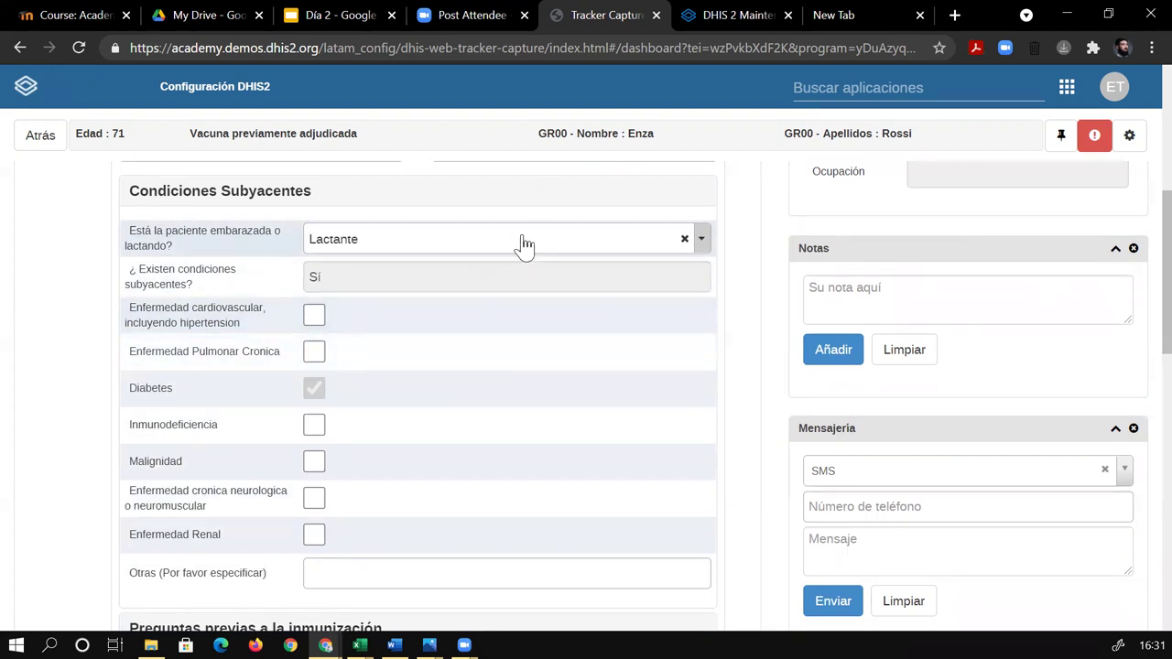
pyautogui.click(471, 252)
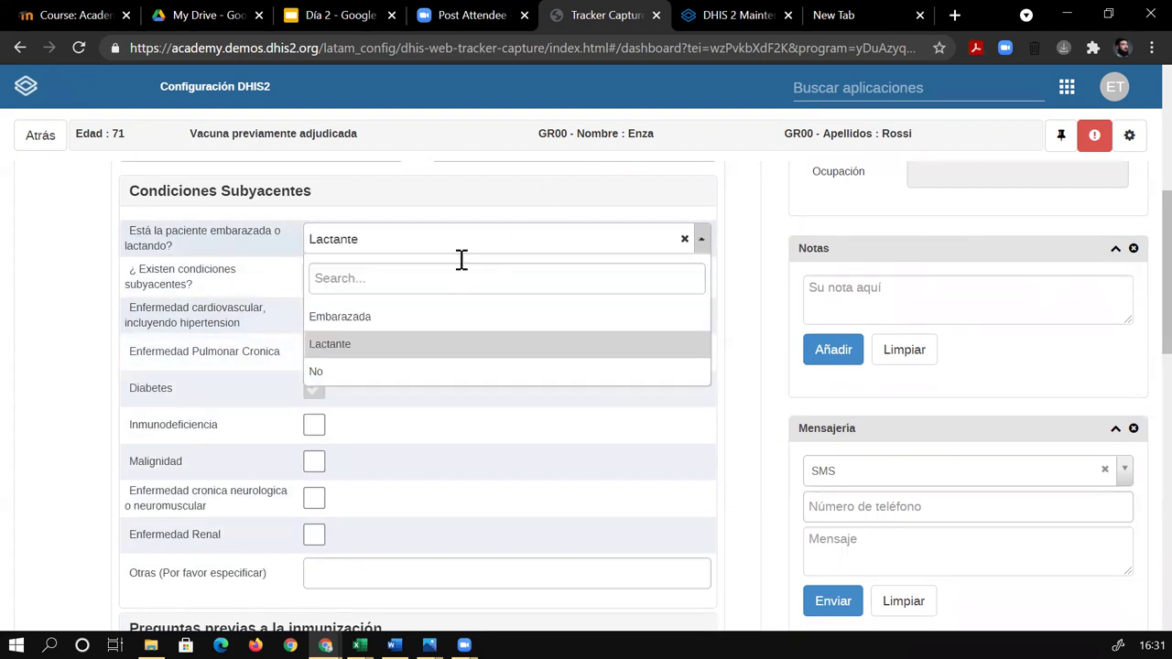
pyautogui.click(400, 371)
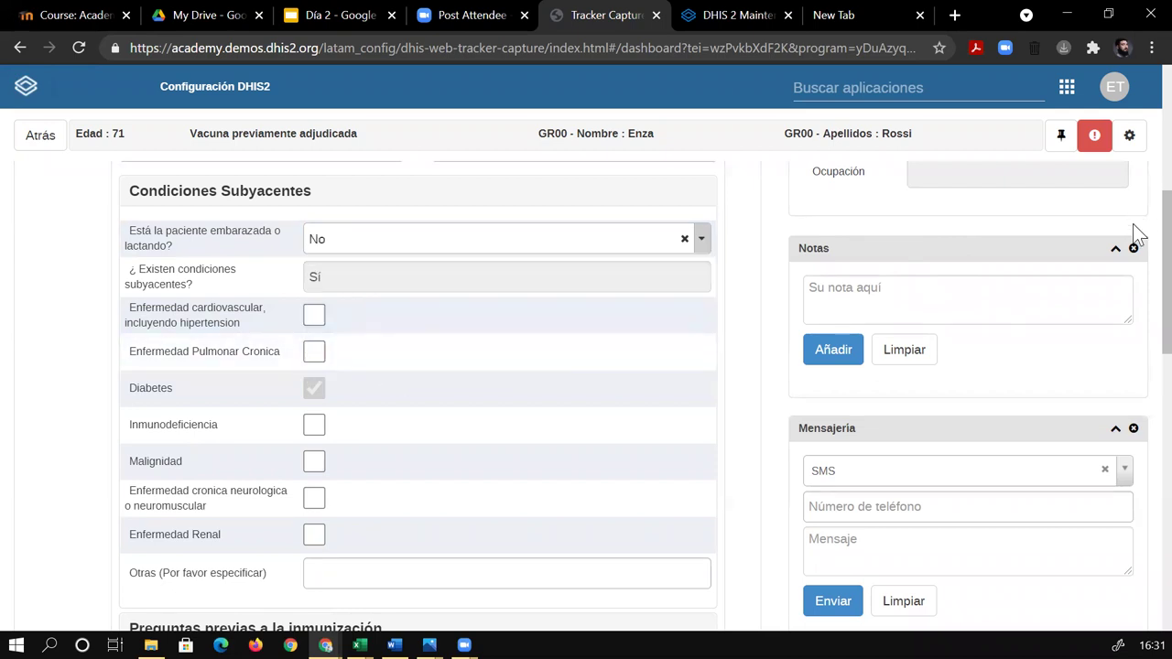
pyautogui.scroll(-3, 1135, 236)
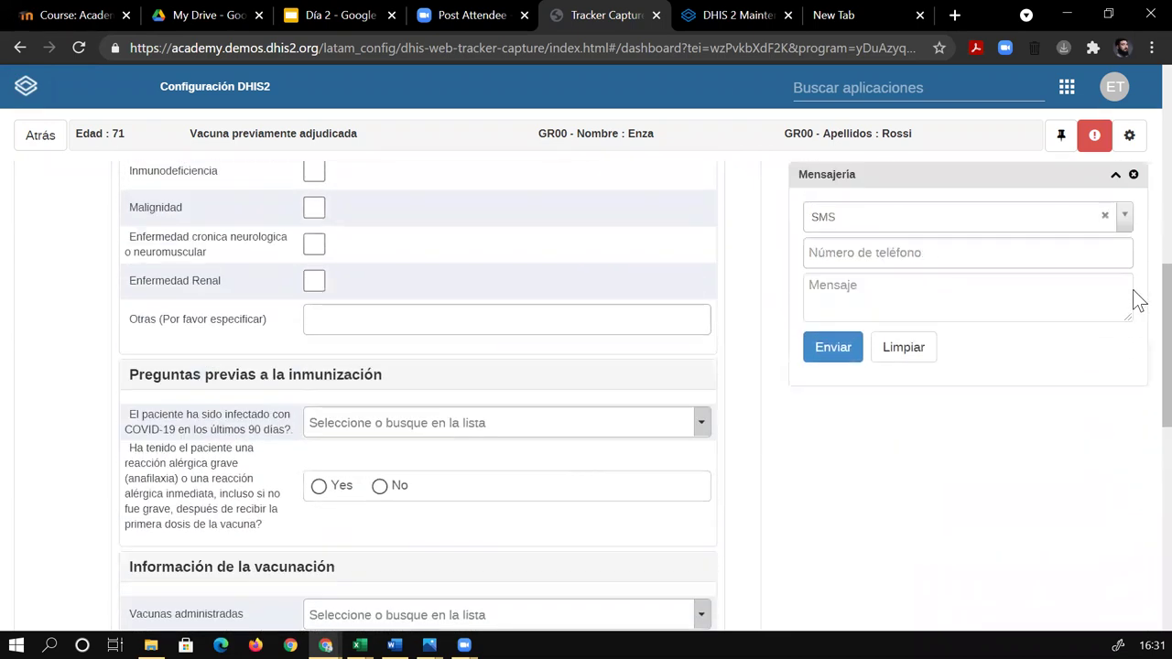
# Answer No to COVID-19 infection in the last 90 days.
pyautogui.scroll(-1, 1138, 311)
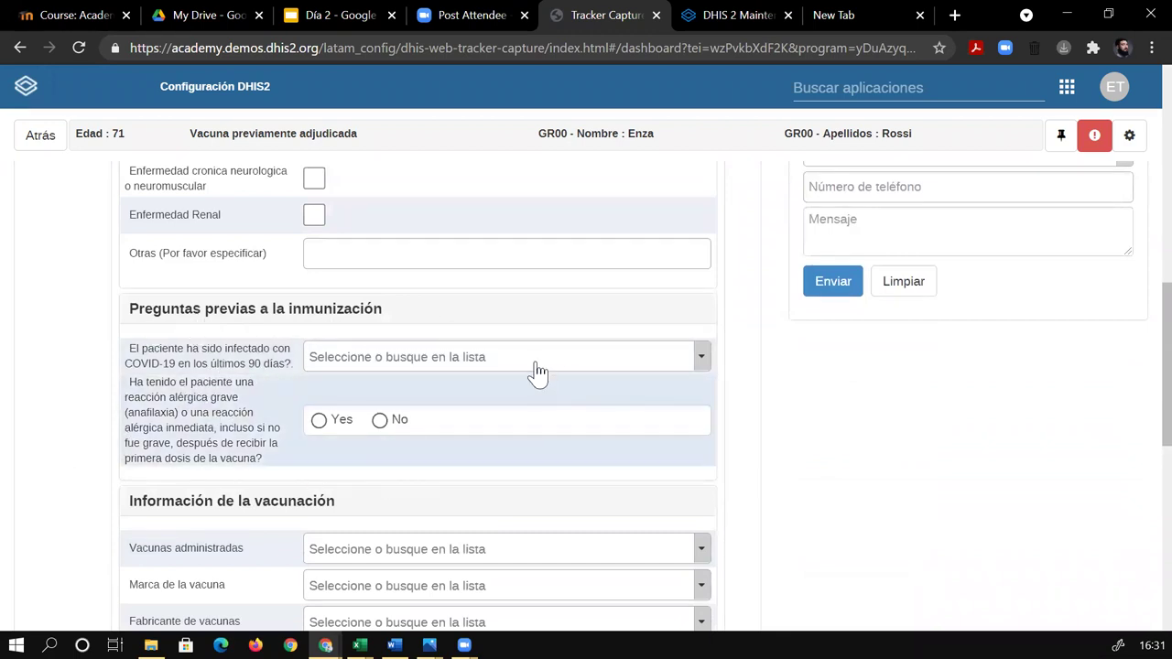
pyautogui.click(375, 365)
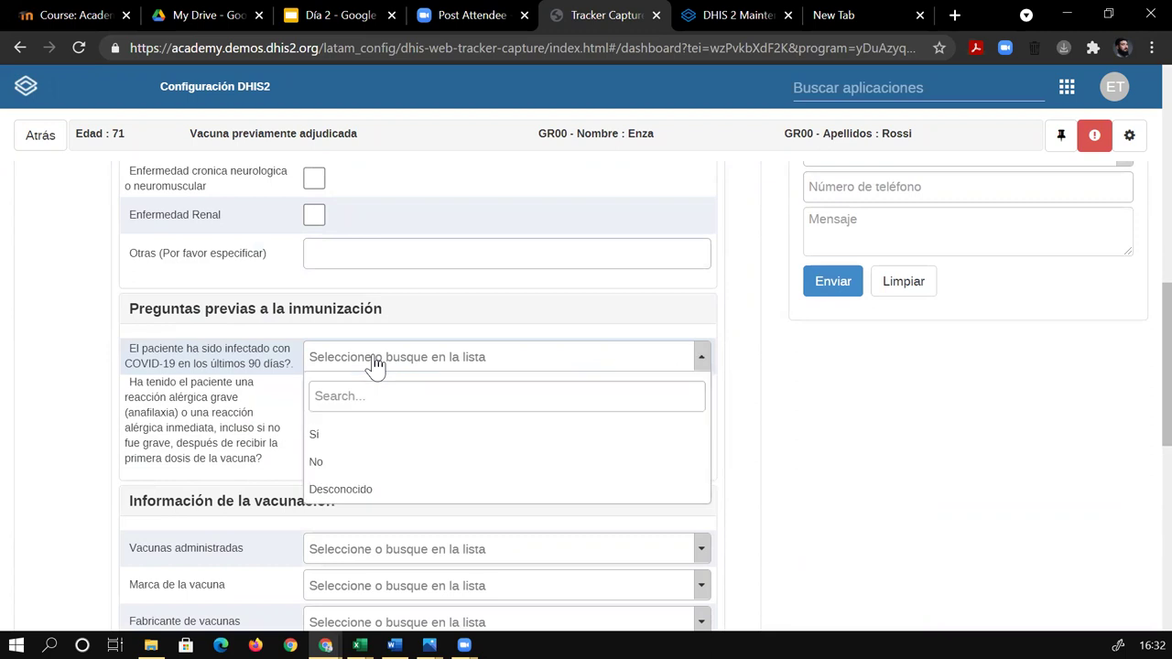
pyautogui.click(342, 467)
pyautogui.scroll(-1, 1137, 374)
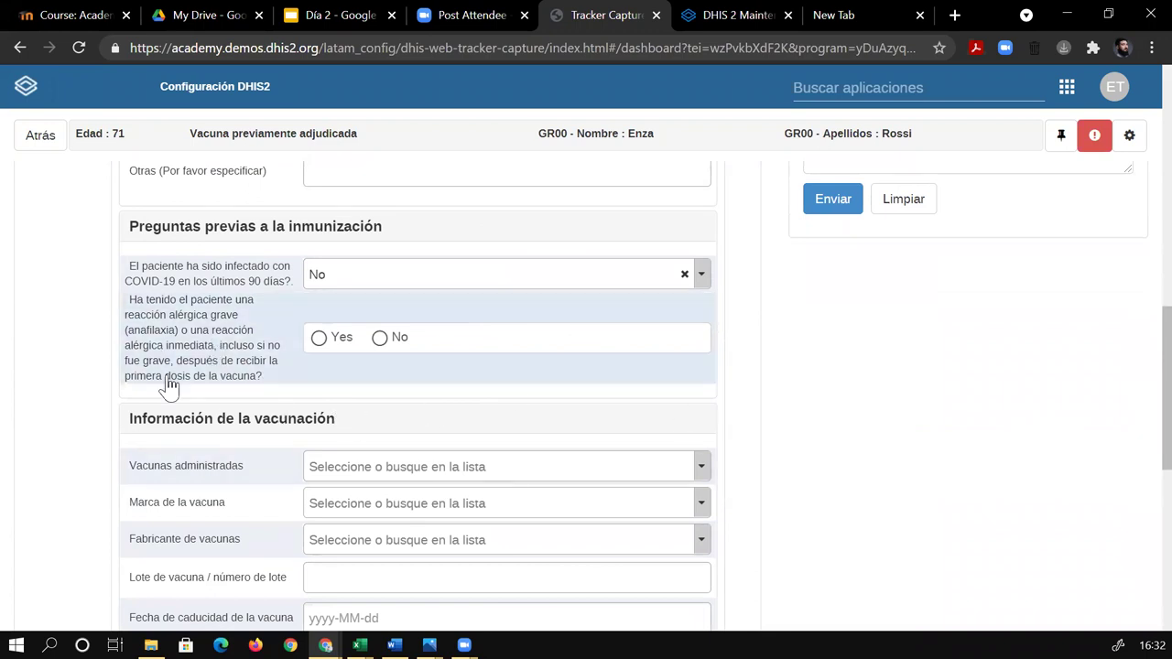
pyautogui.scroll(1, 1138, 316)
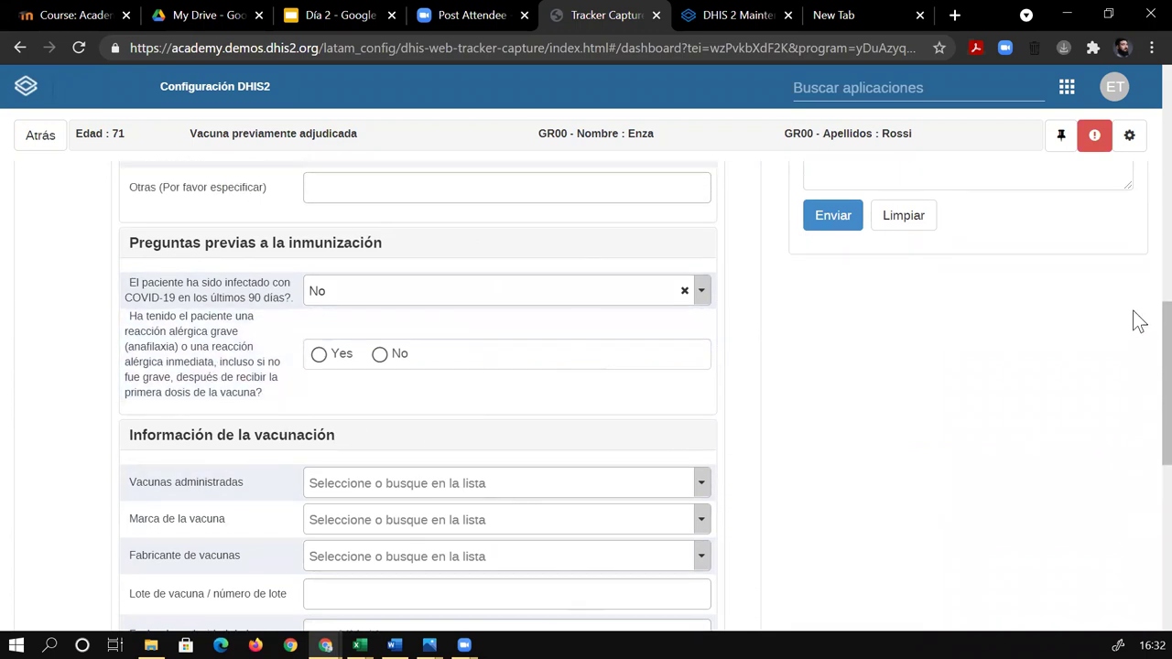
pyautogui.scroll(-1, 1135, 325)
pyautogui.scroll(-1, 1138, 337)
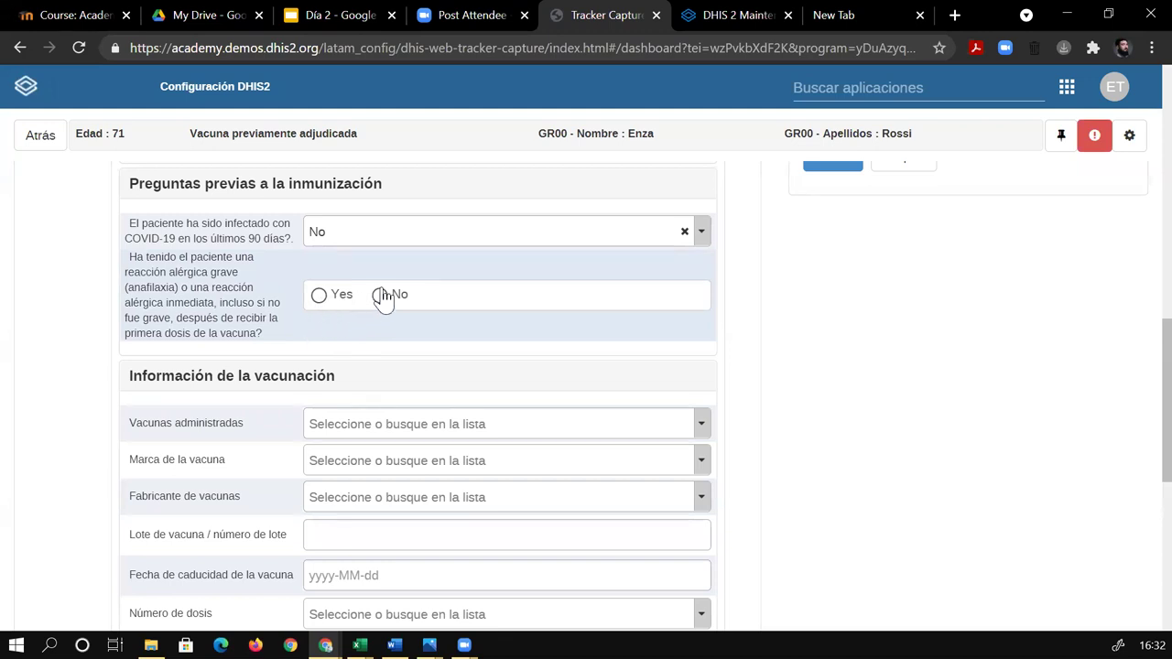
# Show the ESAVI warning by answering Yes to severe allergic reaction, then set it to No.
pyautogui.click(318, 296)
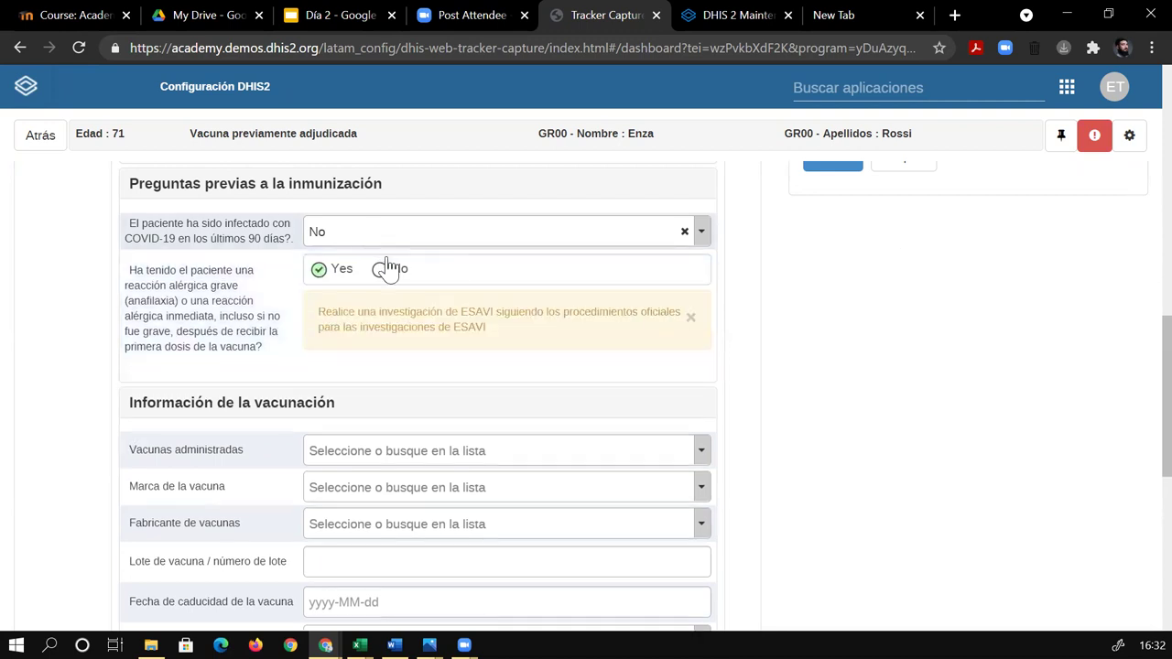
pyautogui.moveTo(317, 314); pyautogui.dragTo(509, 348)
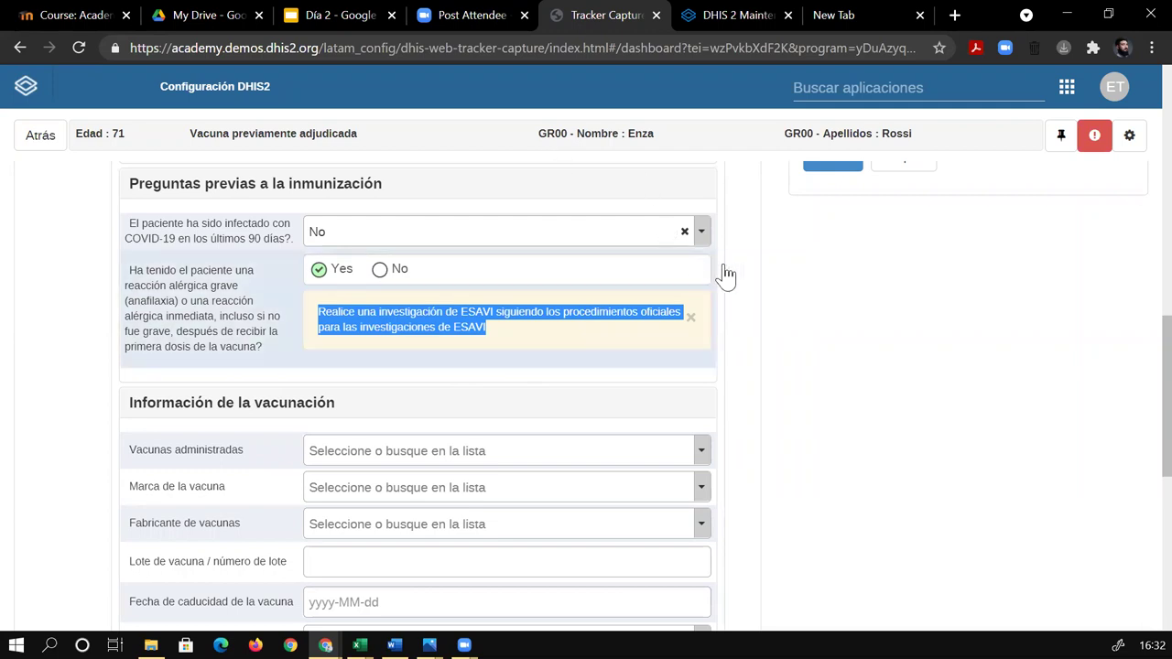
pyautogui.scroll(15, 901, 393)
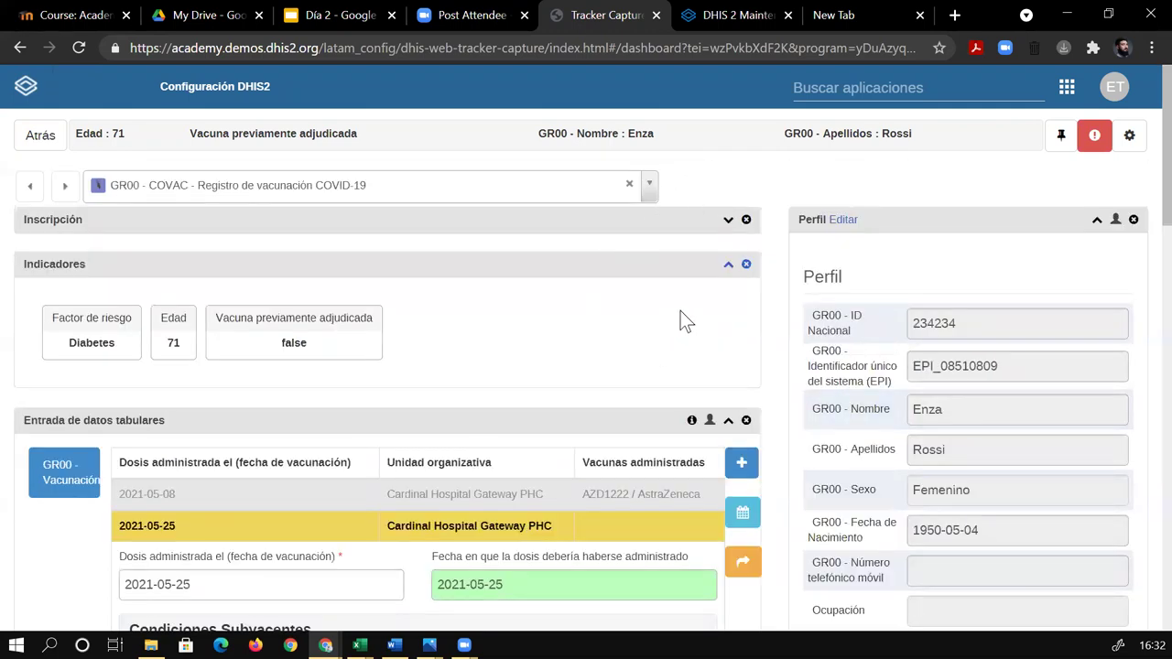
pyautogui.scroll(-10, 654, 406)
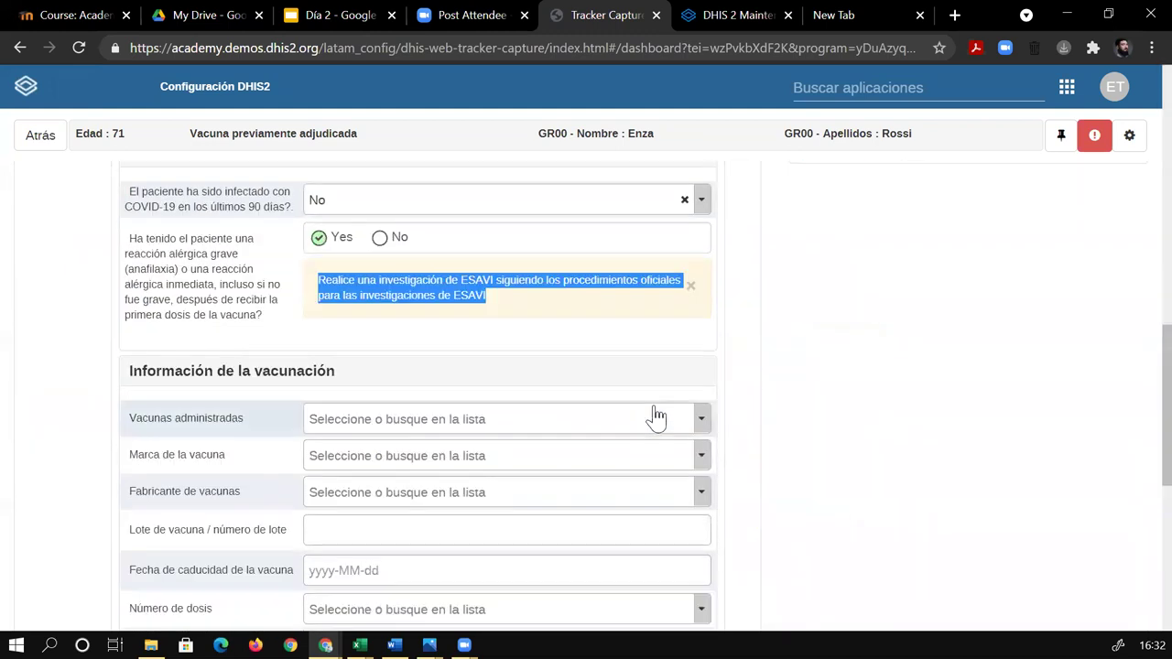
pyautogui.click(1021, 296)
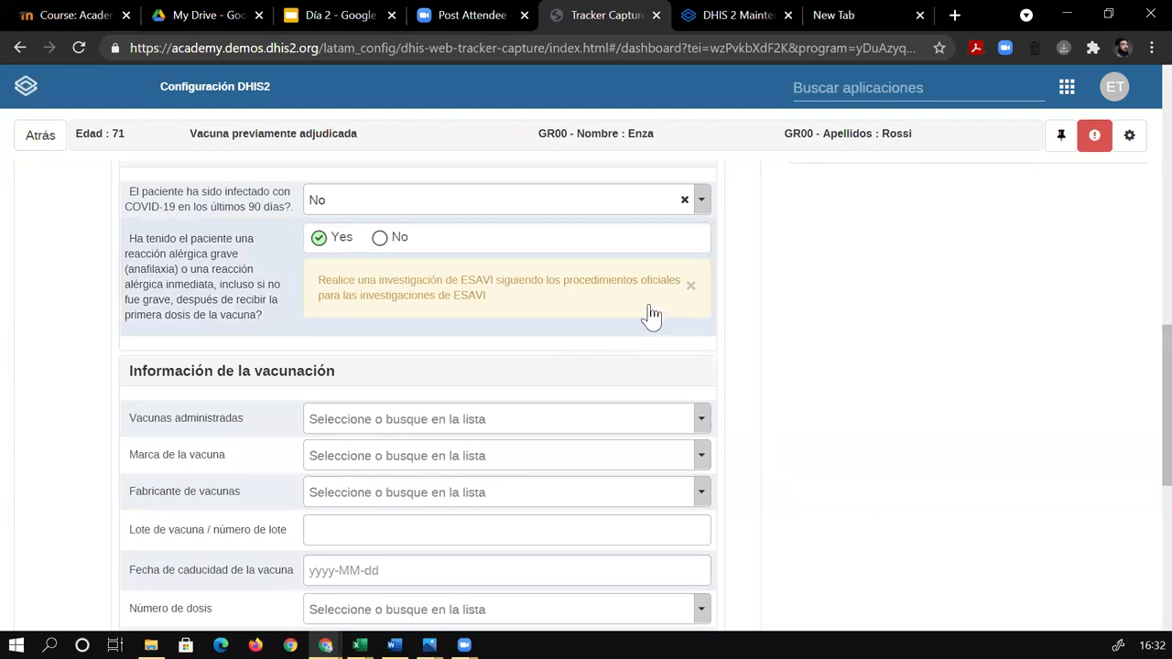
pyautogui.click(380, 239)
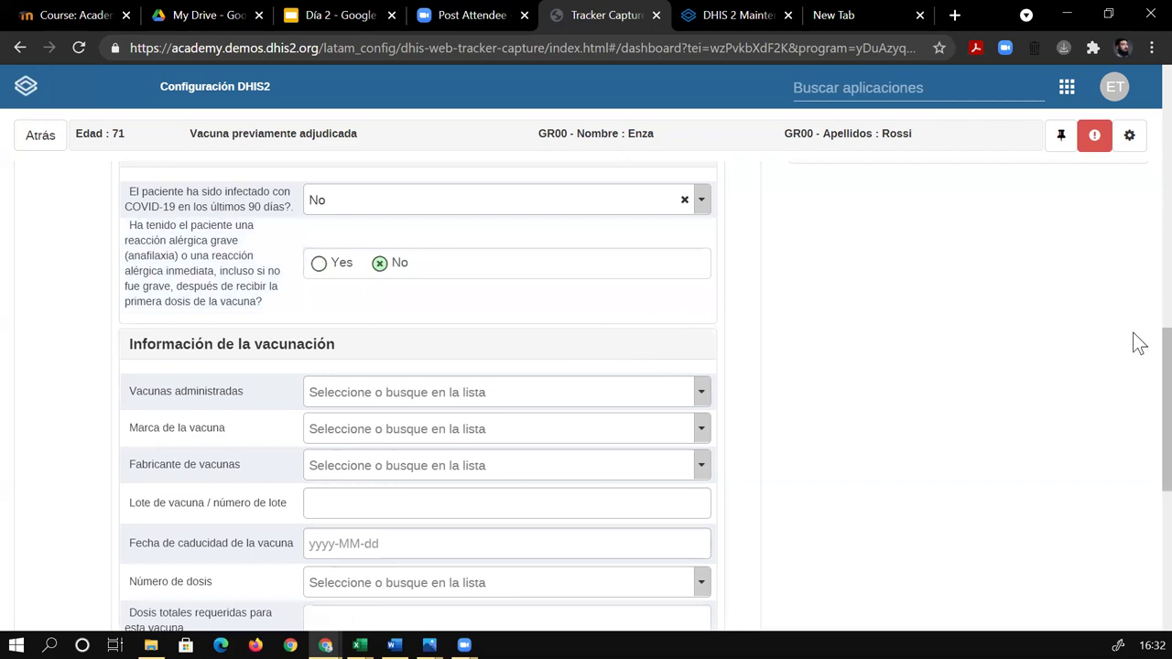
pyautogui.click(318, 263)
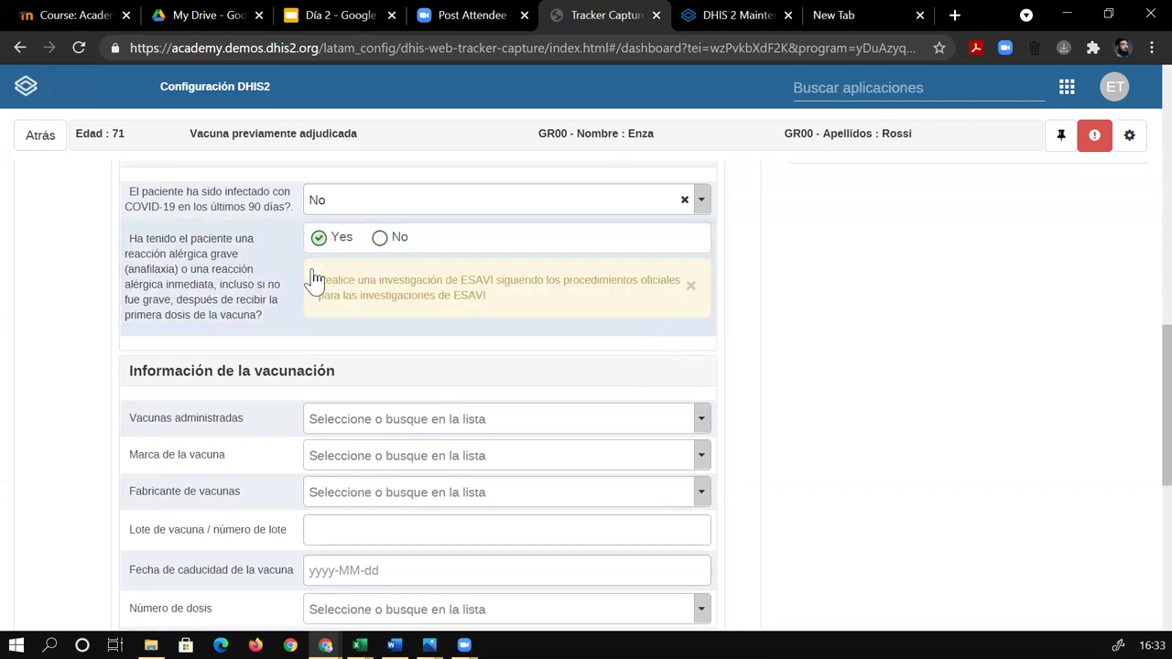
pyautogui.click(381, 237)
pyautogui.scroll(-3, 1134, 385)
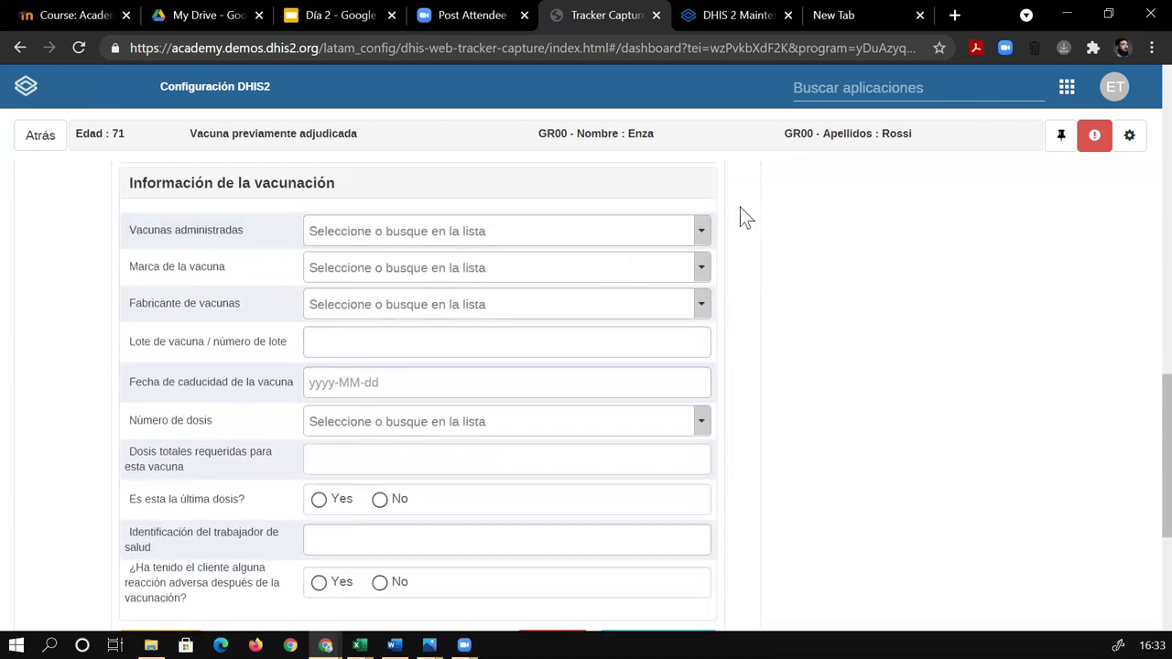
# Choose Sputnik V / Gamaleya under Vacunas administradas, auto-filling Gamaleya as brand and manufacturer.
pyautogui.click(703, 235)
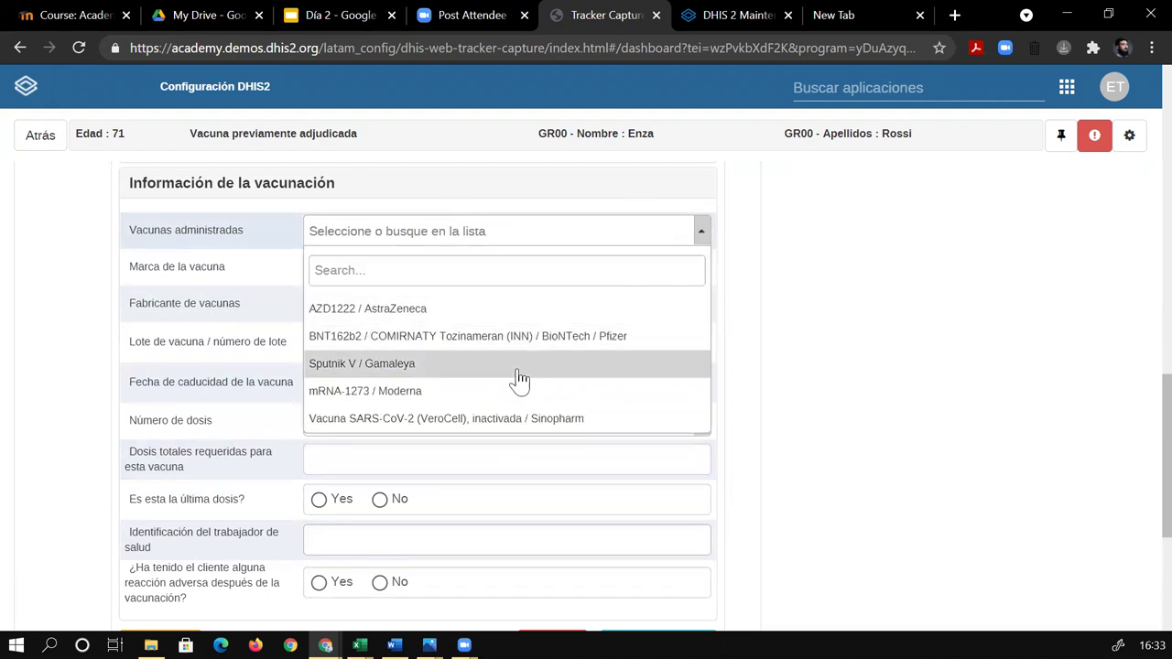
pyautogui.click(772, 229)
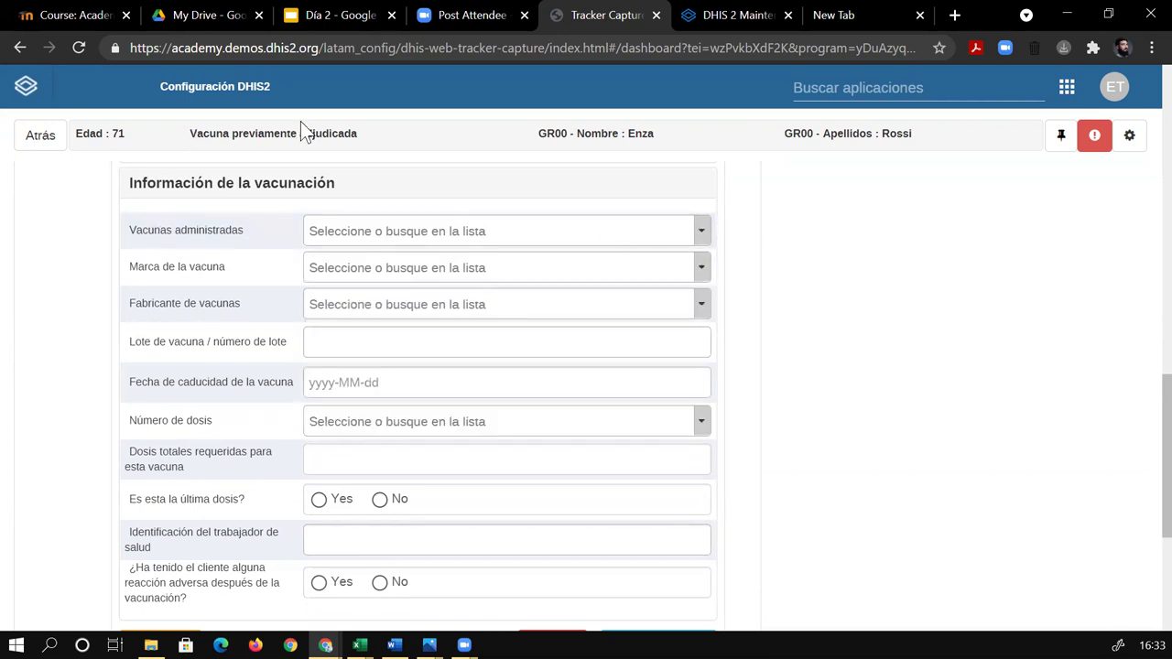
pyautogui.moveTo(336, 135); pyautogui.dragTo(368, 135)
pyautogui.click(356, 136)
pyautogui.click(207, 133)
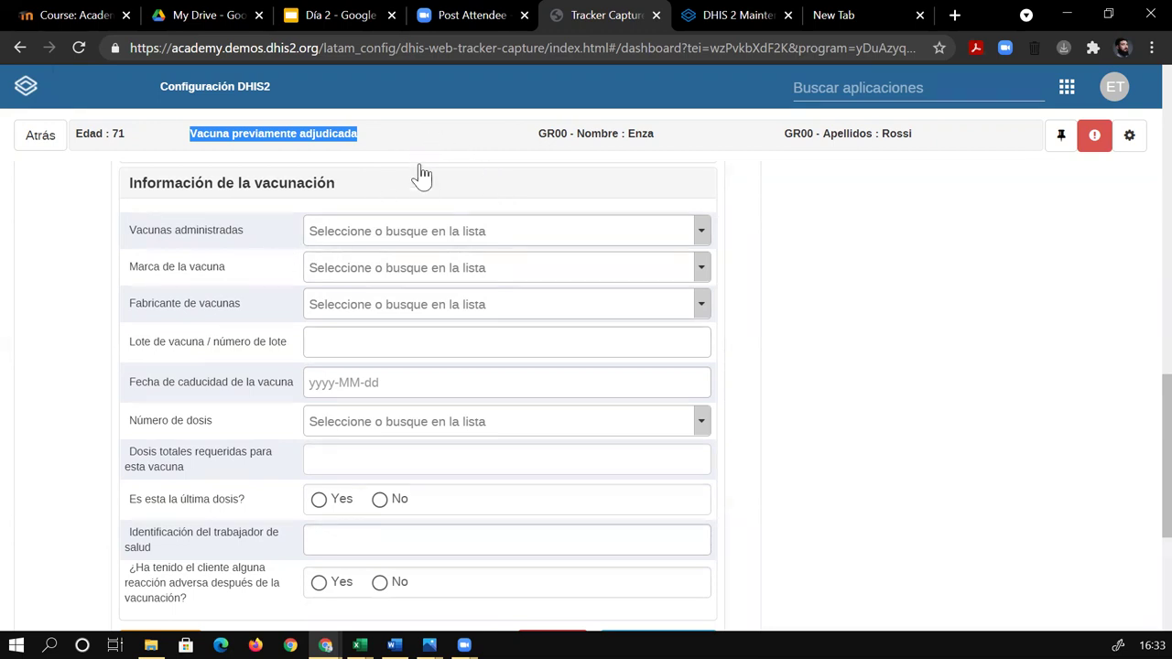
pyautogui.click(355, 133)
pyautogui.moveTo(440, 135); pyautogui.dragTo(188, 133)
pyautogui.click(711, 241)
pyautogui.click(700, 229)
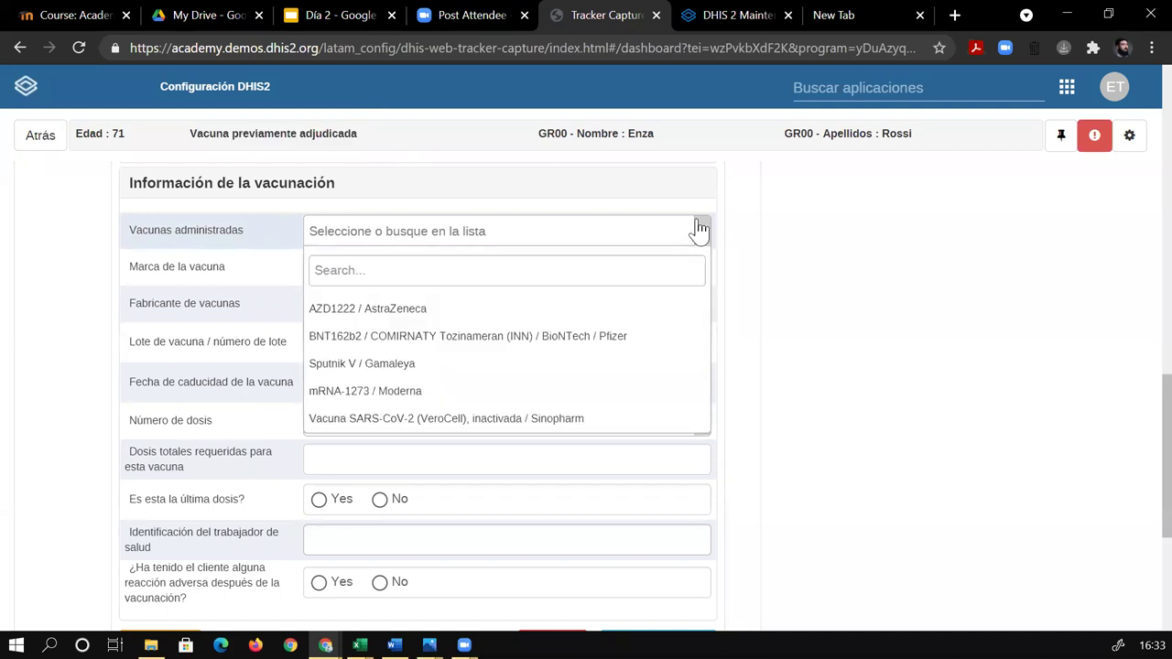
pyautogui.click(480, 366)
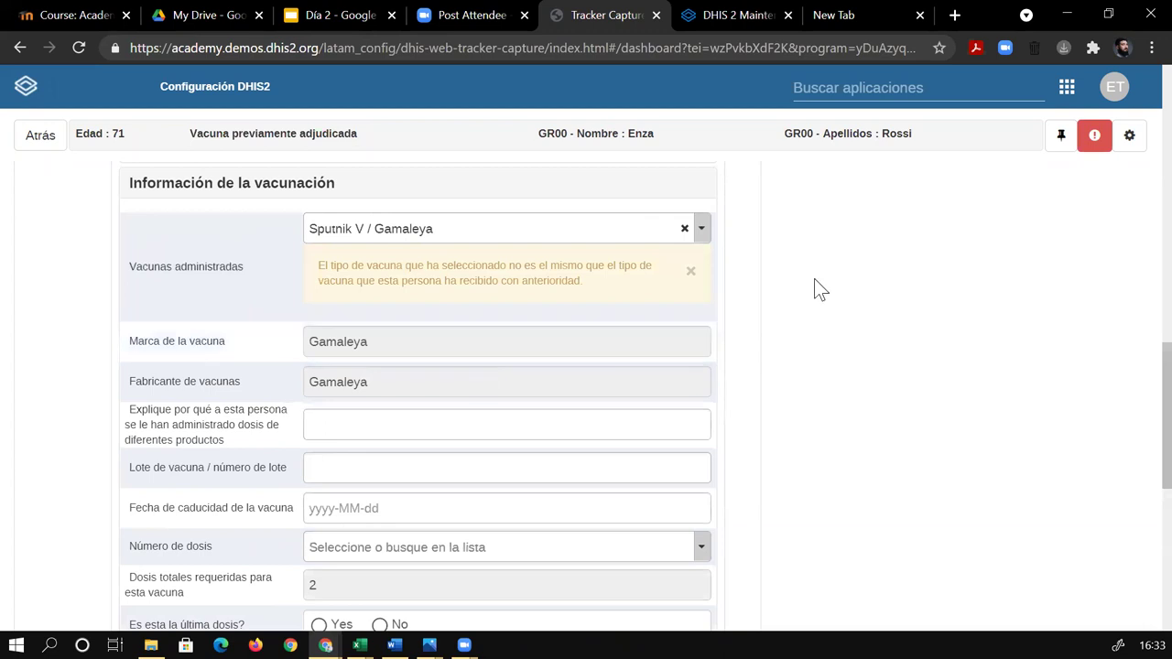
# Review the warning that Sputnik V differs from the prior vaccine, then reopen the vaccine choices.
pyautogui.moveTo(316, 263); pyautogui.dragTo(604, 295)
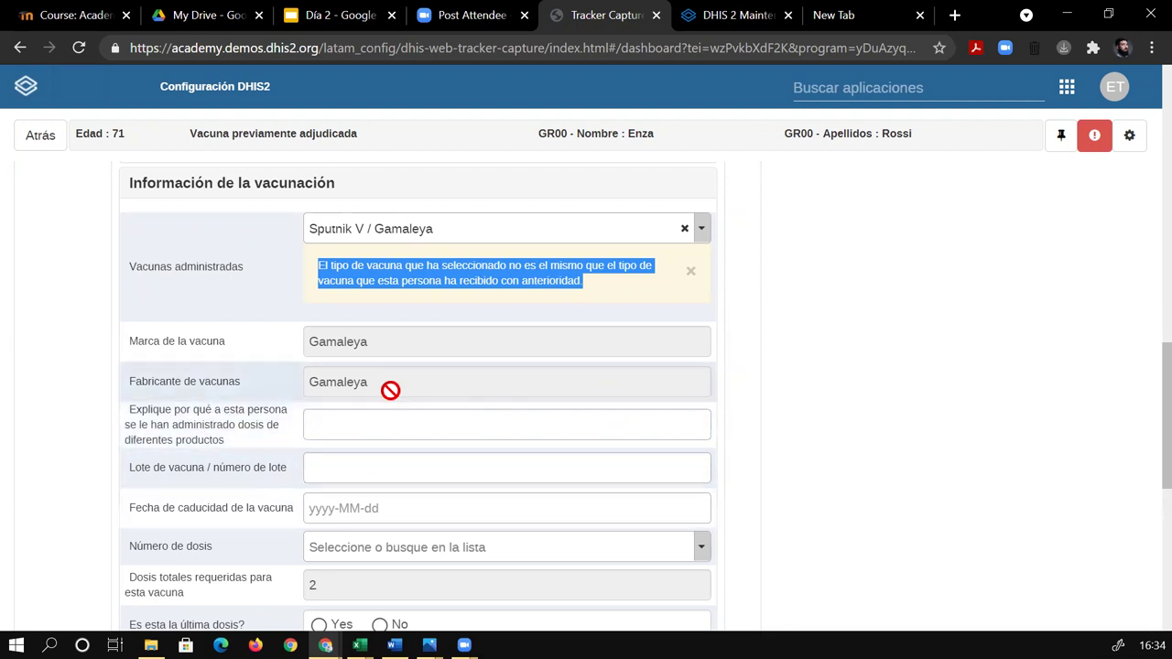
pyautogui.click(515, 422)
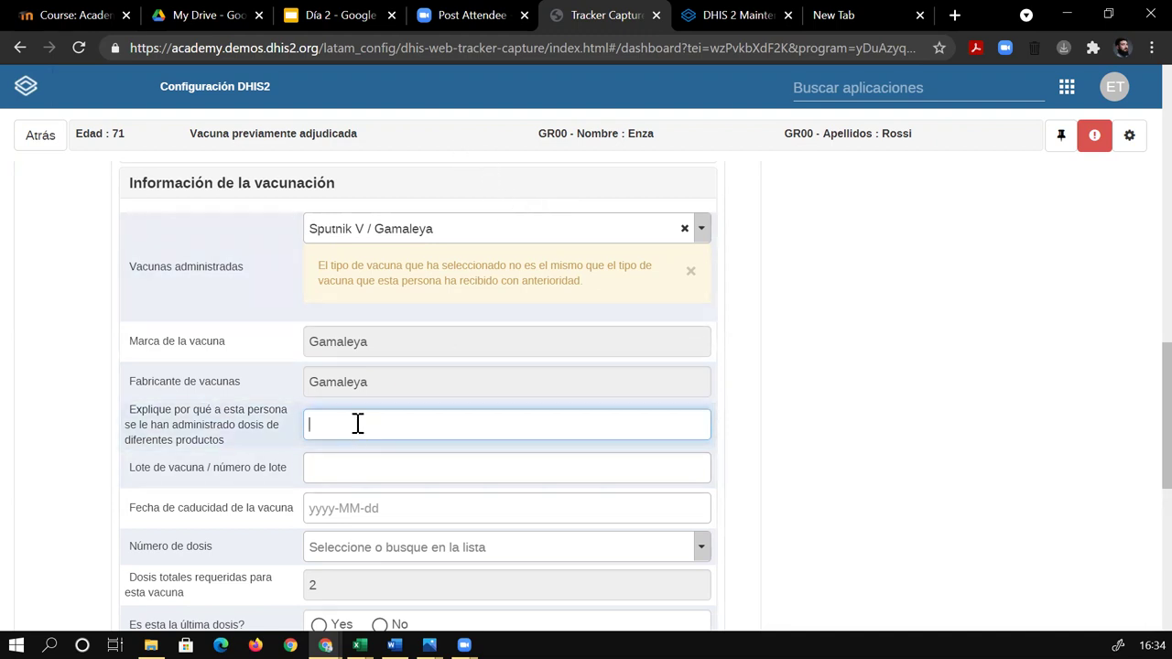
pyautogui.click(568, 239)
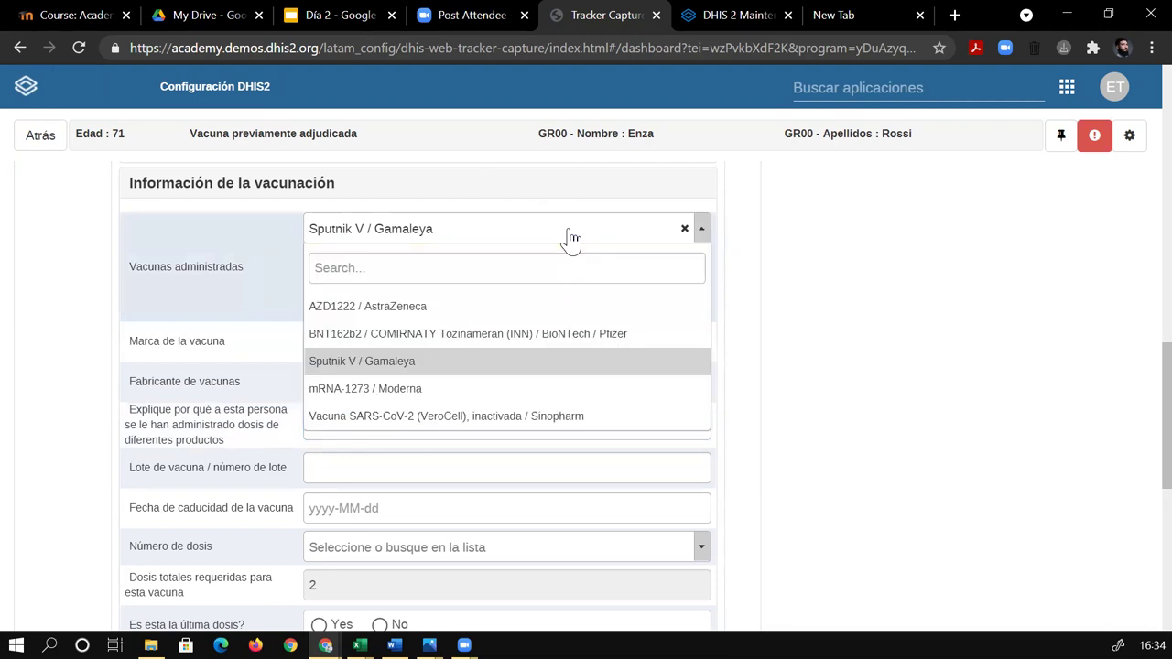
# Switch the administered vaccine to AZD1222 / AstraZeneca and dismiss the blanked-field alerts.
pyautogui.click(506, 311)
pyautogui.click(772, 161)
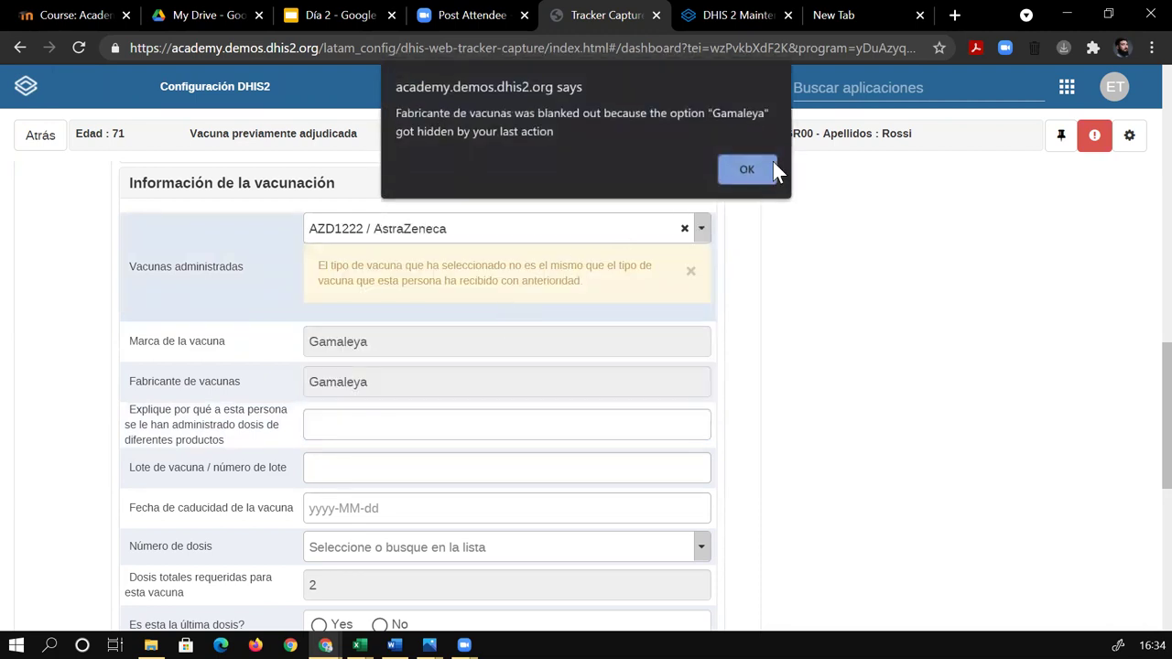
pyautogui.click(761, 163)
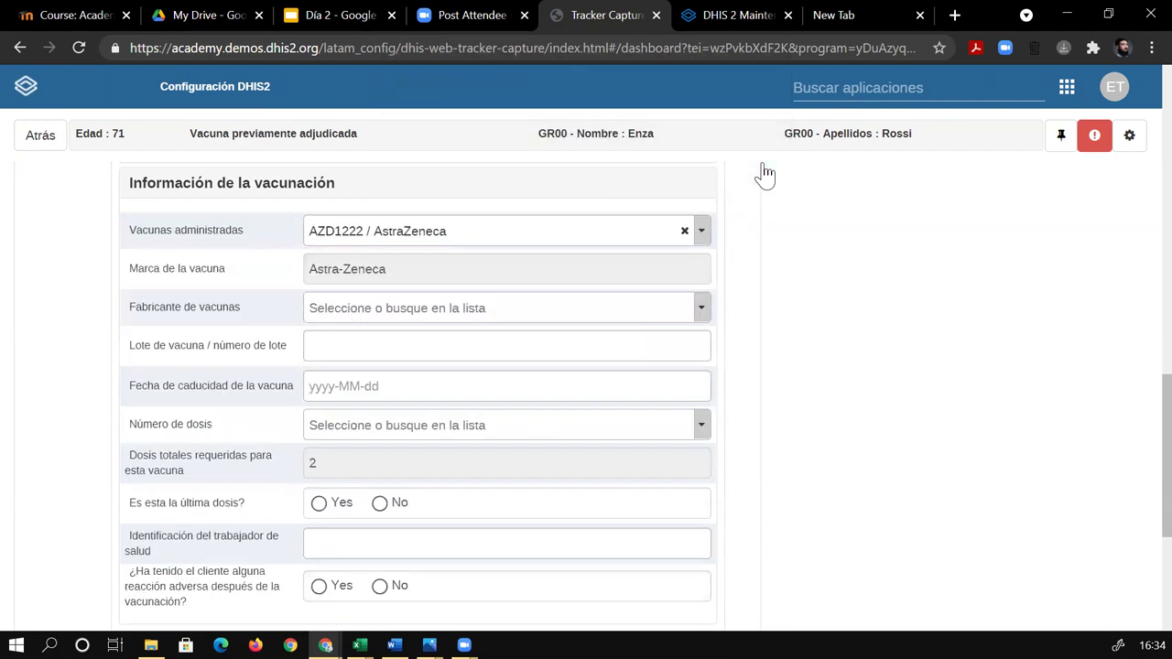
# Enter manufacturer SK Bio AstraZeneca, lot 123123 and expiry date 2021-05-25.
pyautogui.click(456, 309)
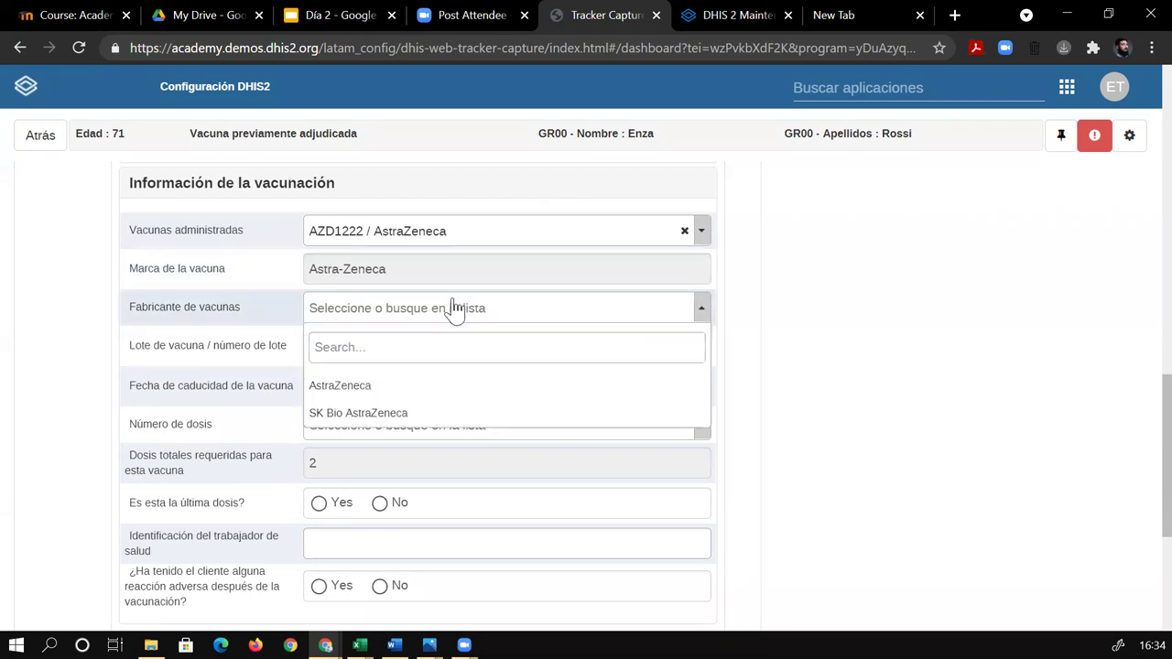
pyautogui.click(452, 420)
pyautogui.click(685, 356)
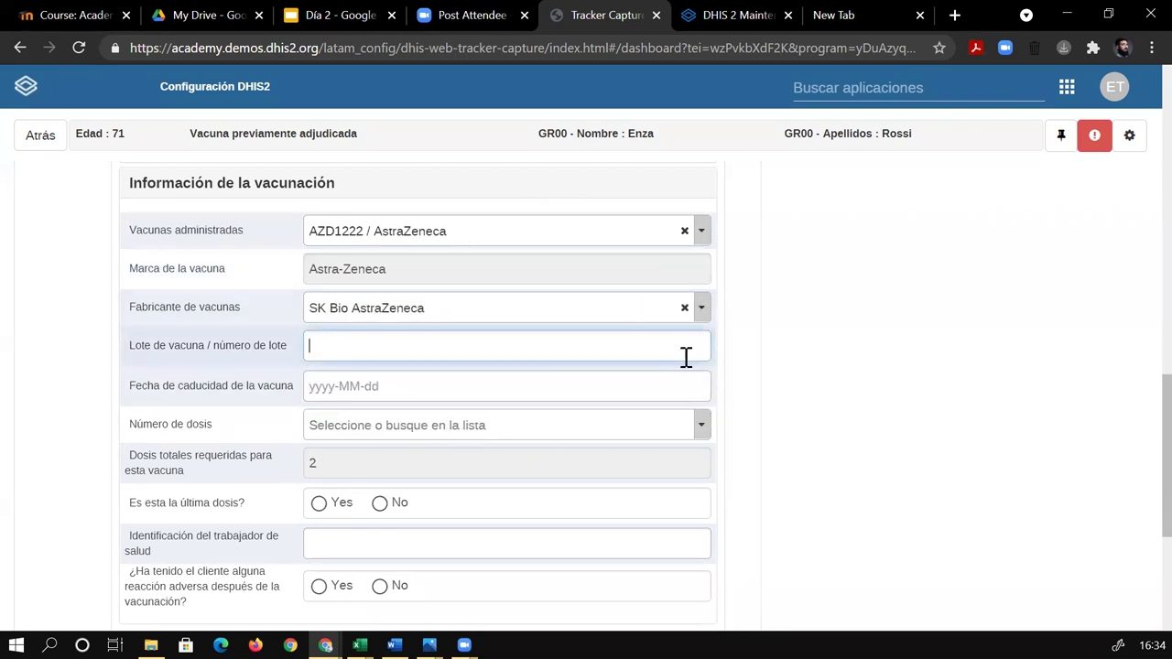
pyautogui.write('123123')
pyautogui.click(603, 390)
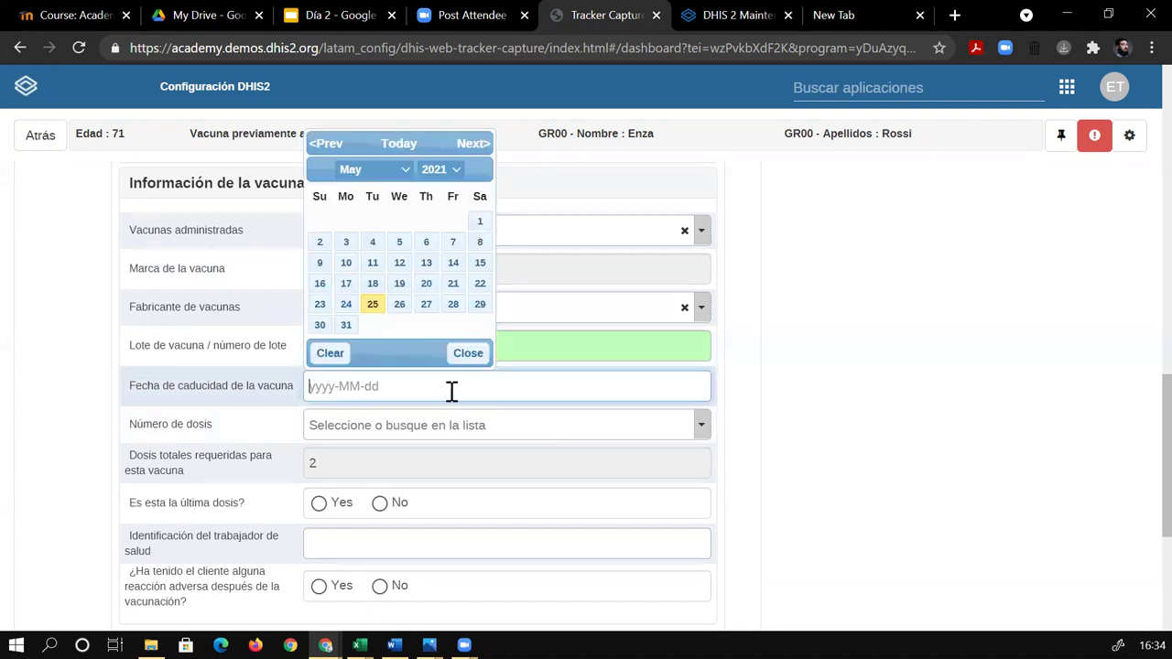
pyautogui.click(373, 304)
pyautogui.click(618, 432)
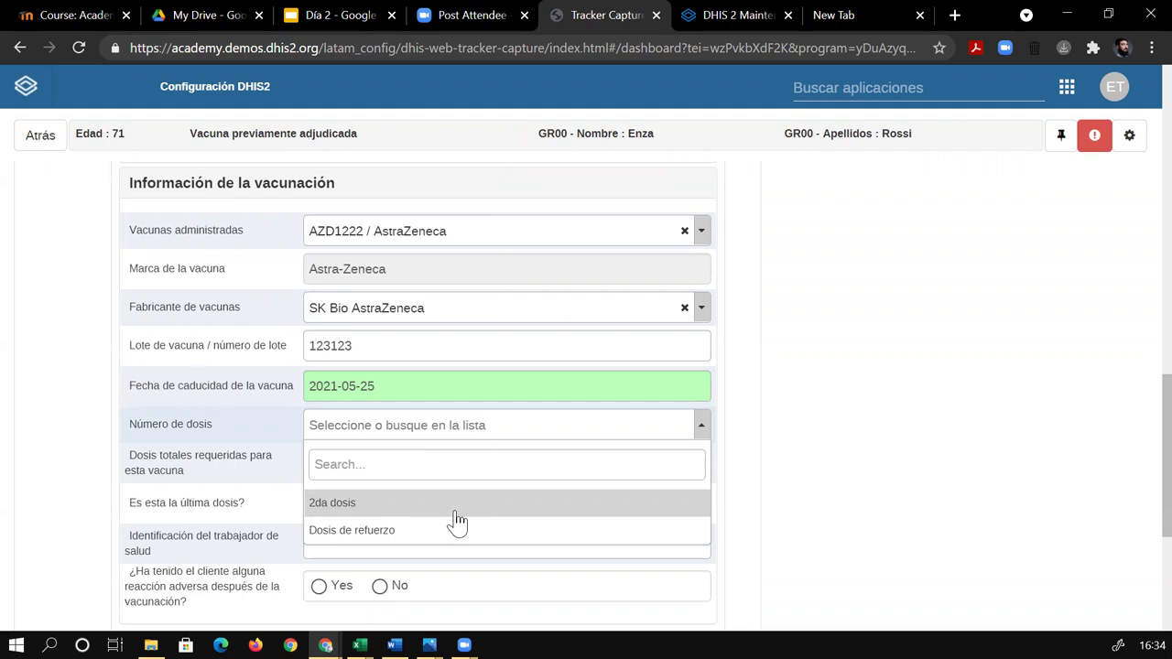
# Record the dose as 2da dosis and dismiss the next-dose date alert.
pyautogui.click(458, 513)
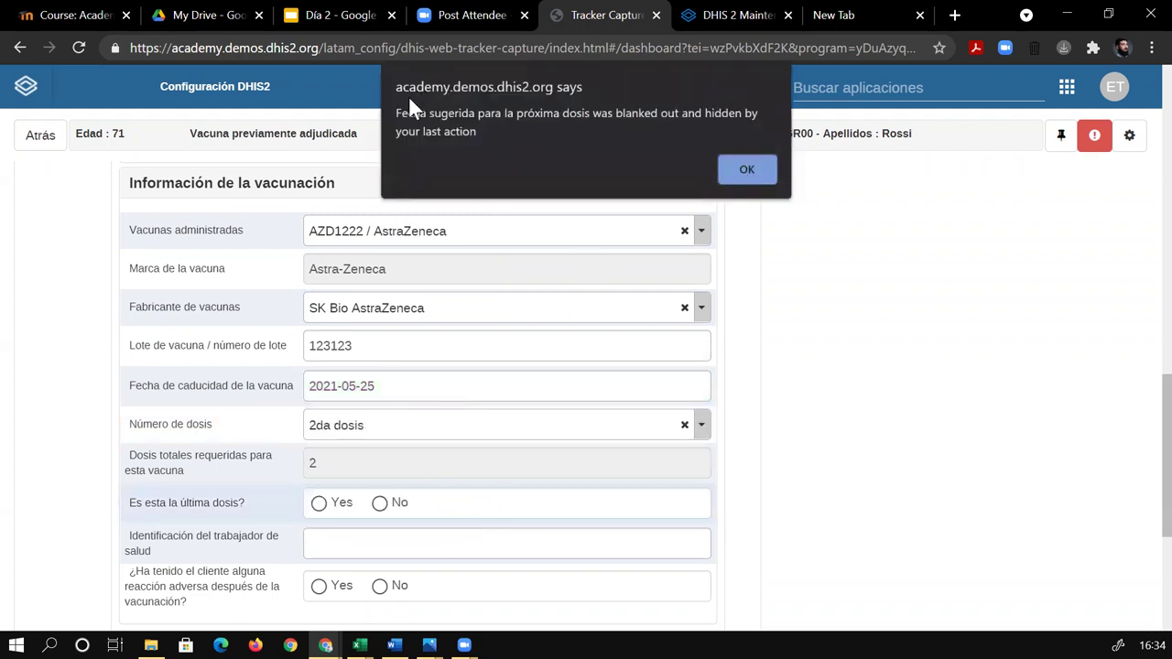
pyautogui.moveTo(397, 113); pyautogui.dragTo(500, 154)
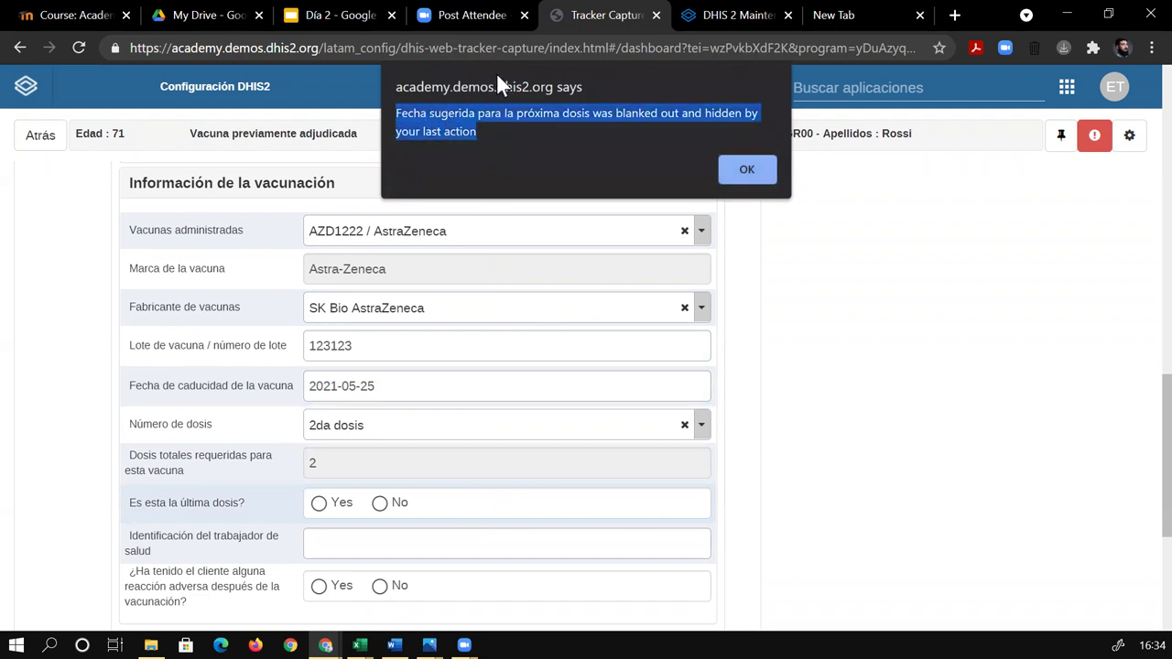
pyautogui.click(749, 171)
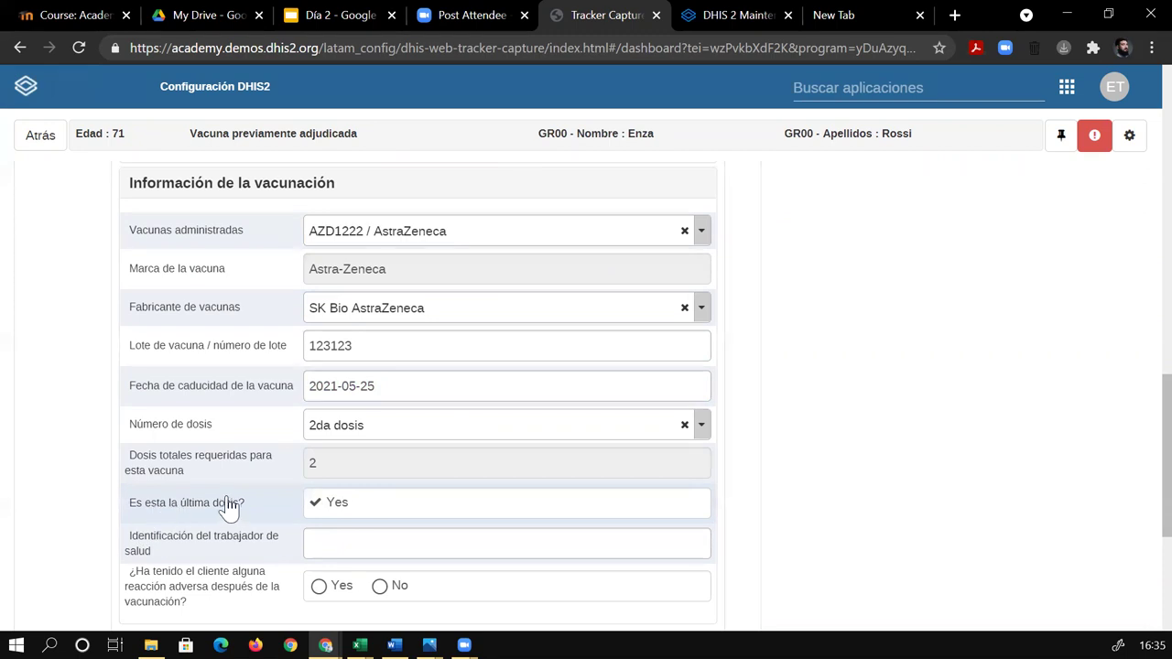
pyautogui.scroll(-1, 1138, 414)
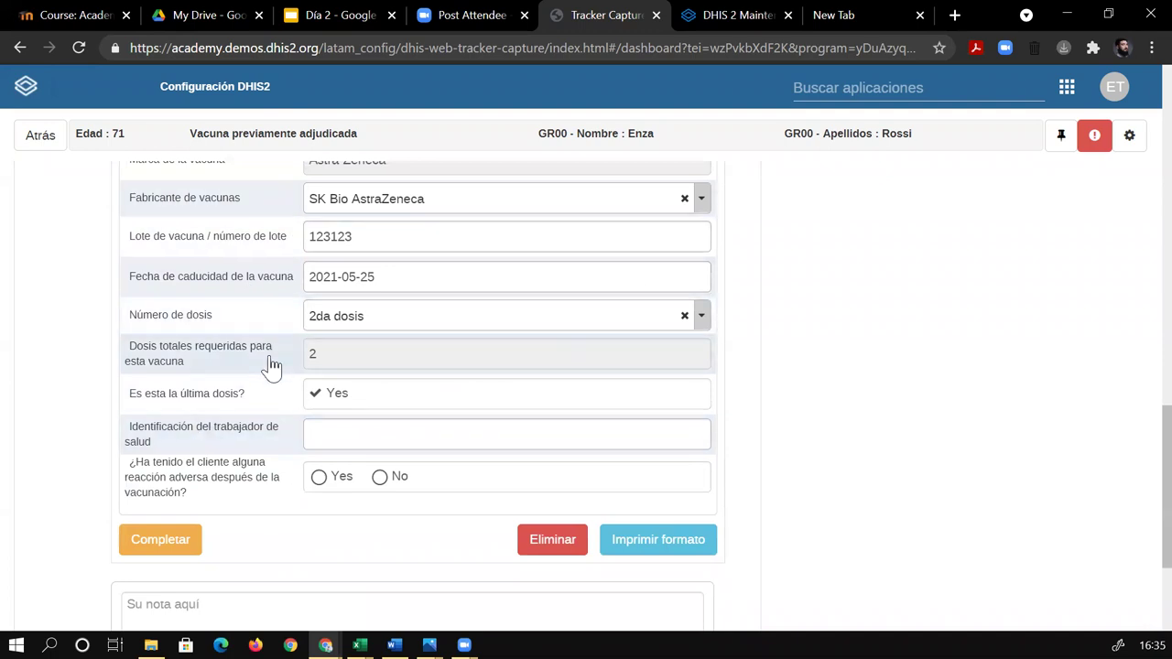
# Enter the health worker's ID and answer No to adverse reaction after vaccination.
pyautogui.click(339, 433)
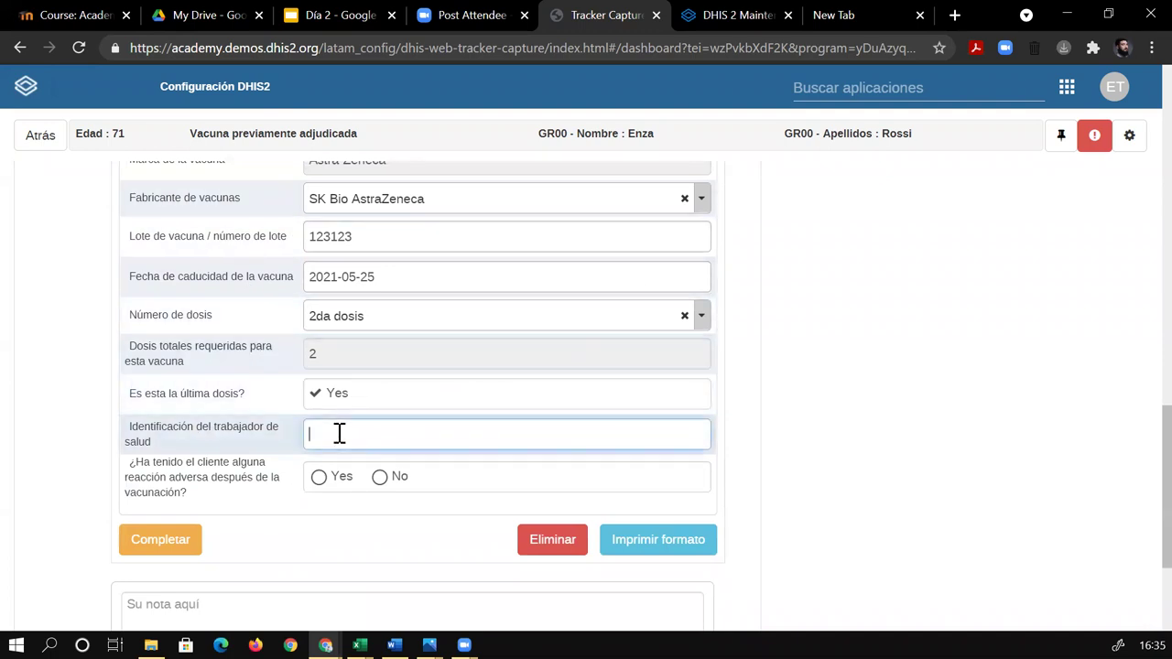
pyautogui.write('1231231')
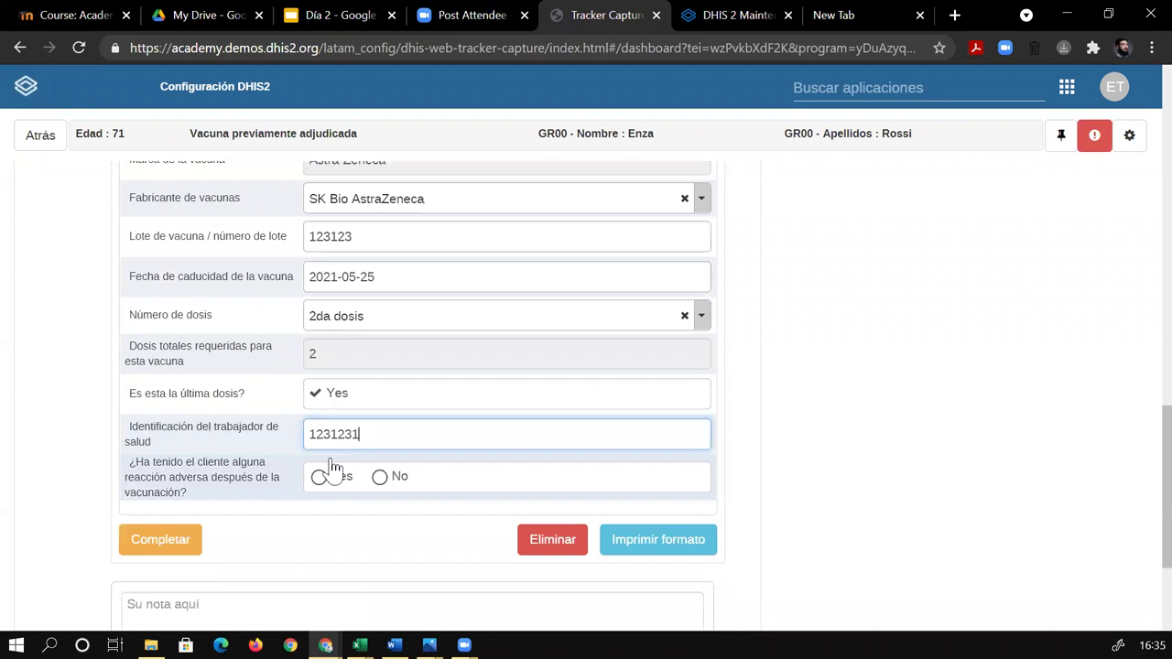
pyautogui.click(321, 478)
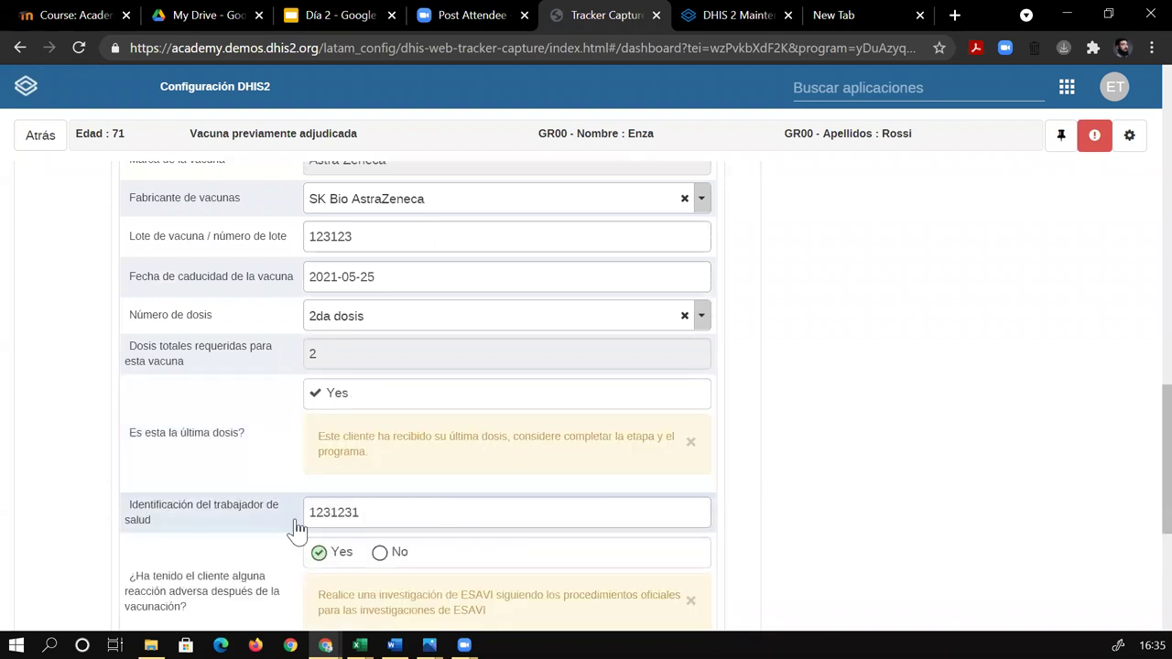
pyautogui.scroll(-4, 293, 526)
pyautogui.click(378, 183)
pyautogui.scroll(-5, 851, 281)
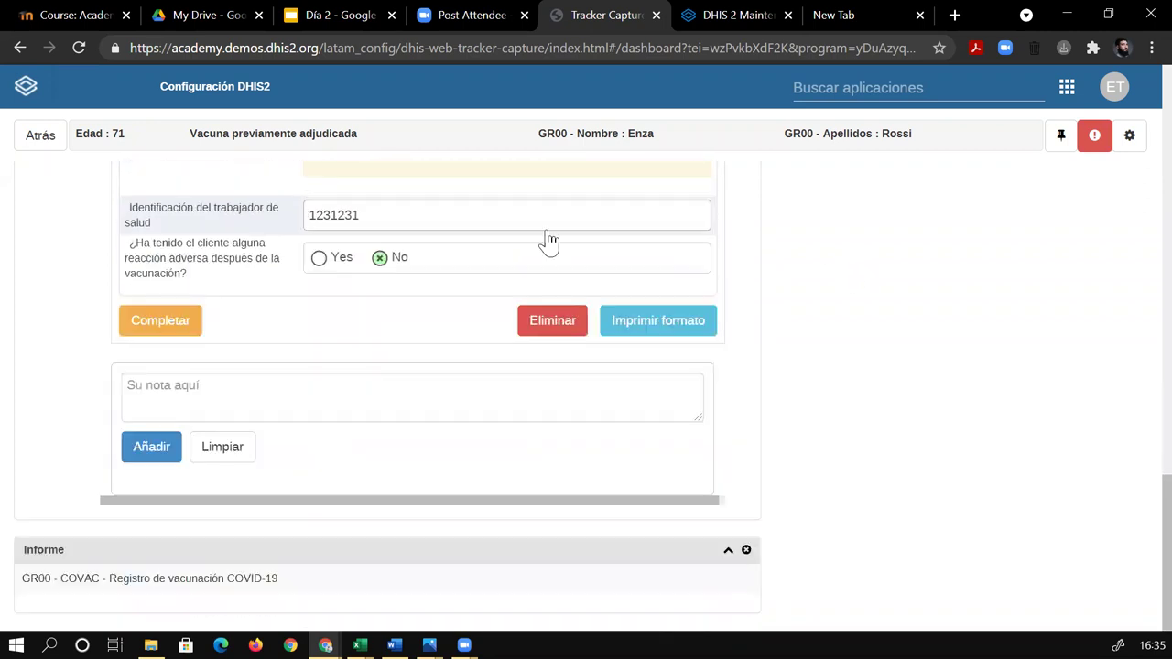
pyautogui.scroll(3, 1138, 513)
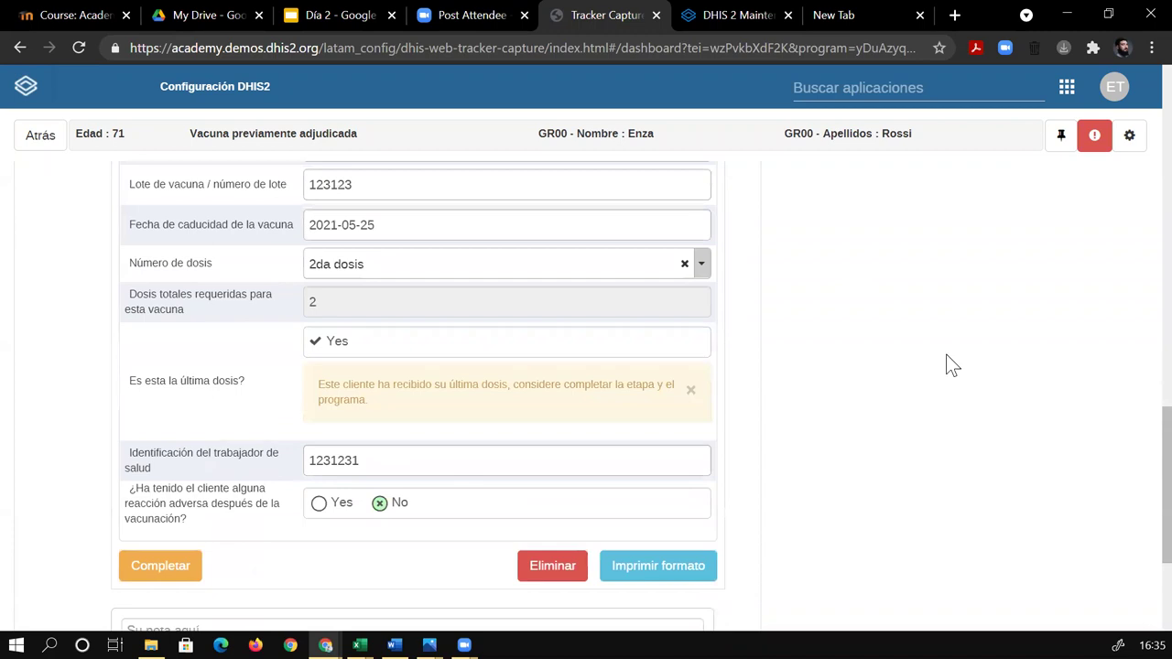
pyautogui.scroll(10, 948, 354)
pyautogui.scroll(-10, 295, 604)
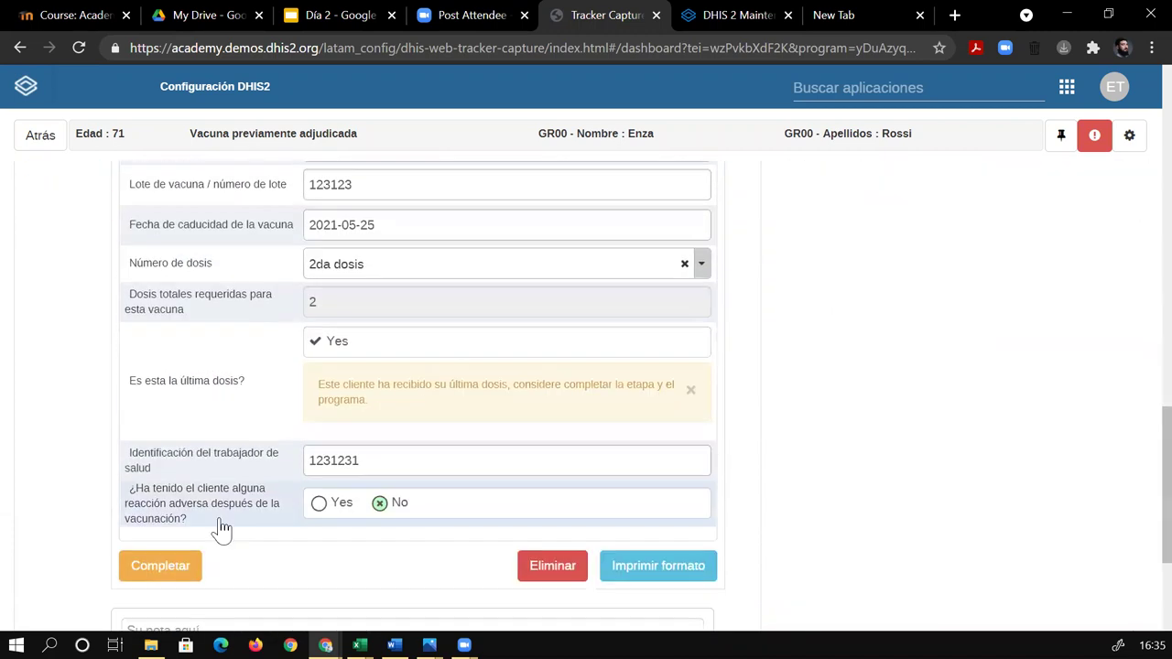
# Complete and confirm the second-dose event, declining to schedule another vaccination.
pyautogui.click(148, 575)
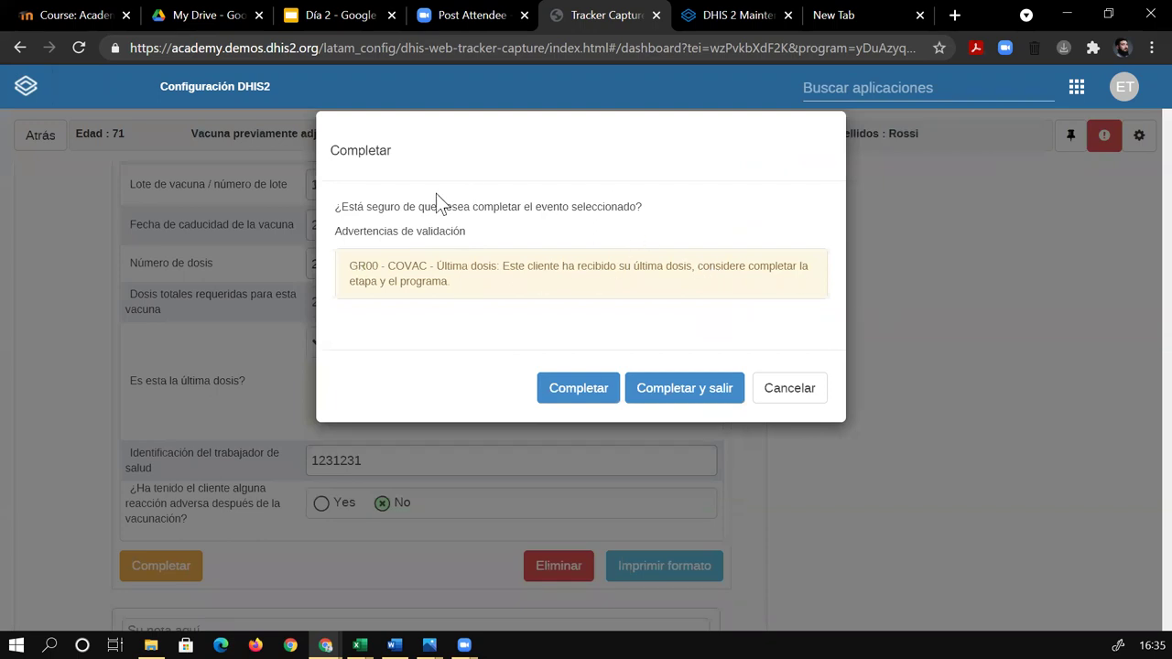
pyautogui.click(564, 396)
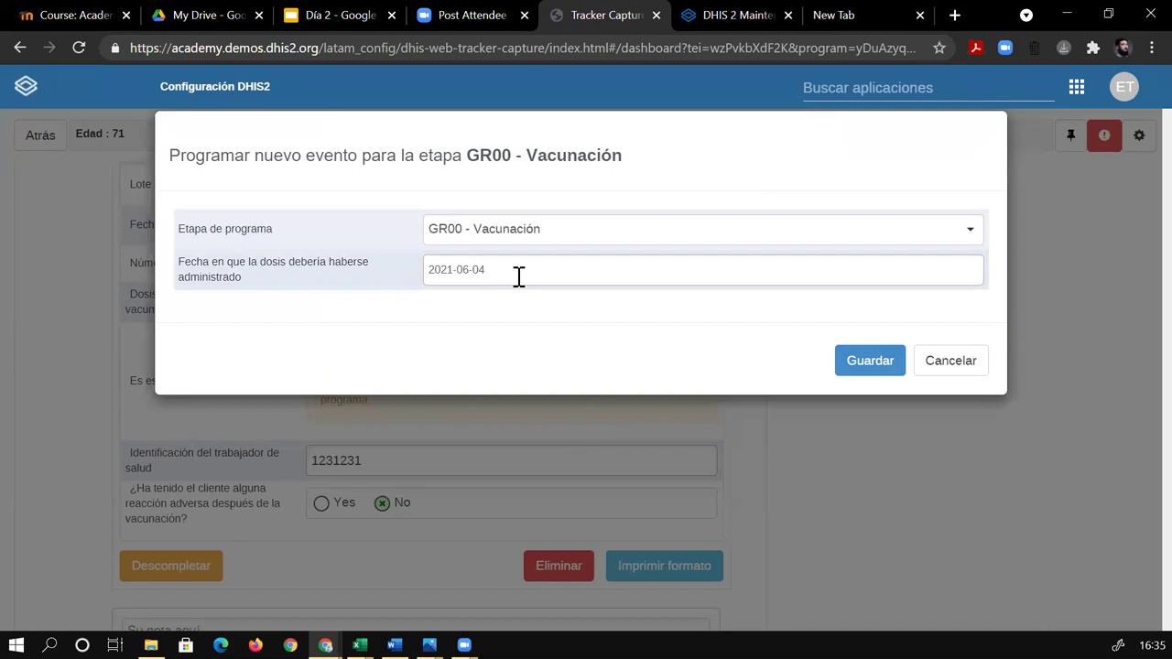
pyautogui.click(947, 366)
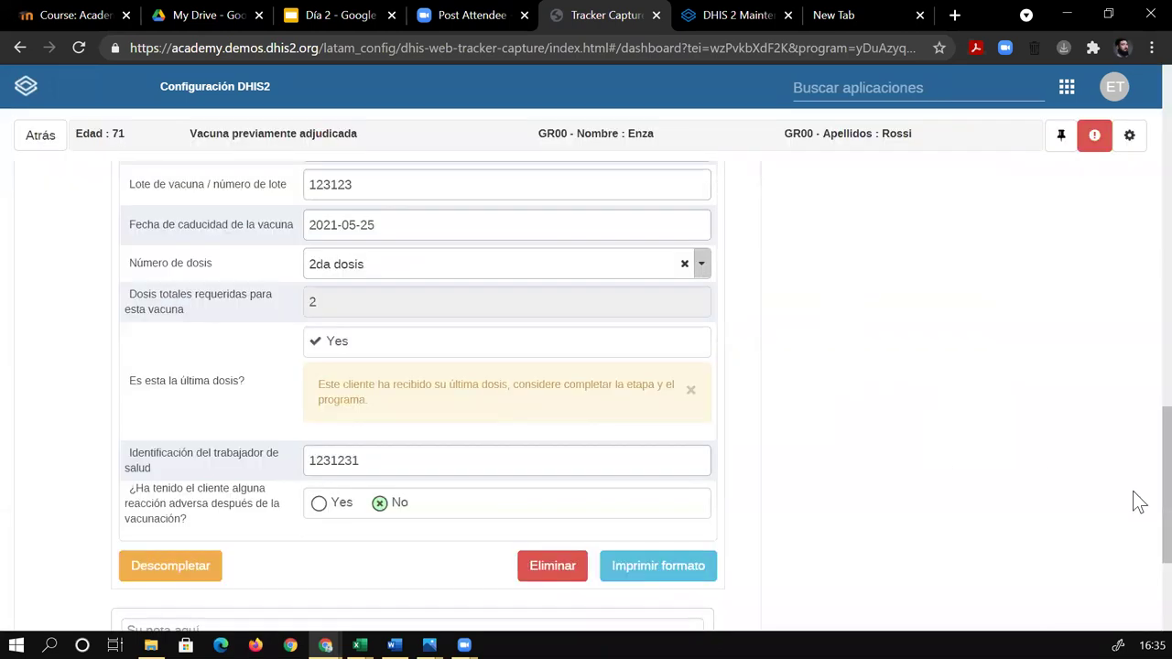
pyautogui.scroll(15, 1138, 502)
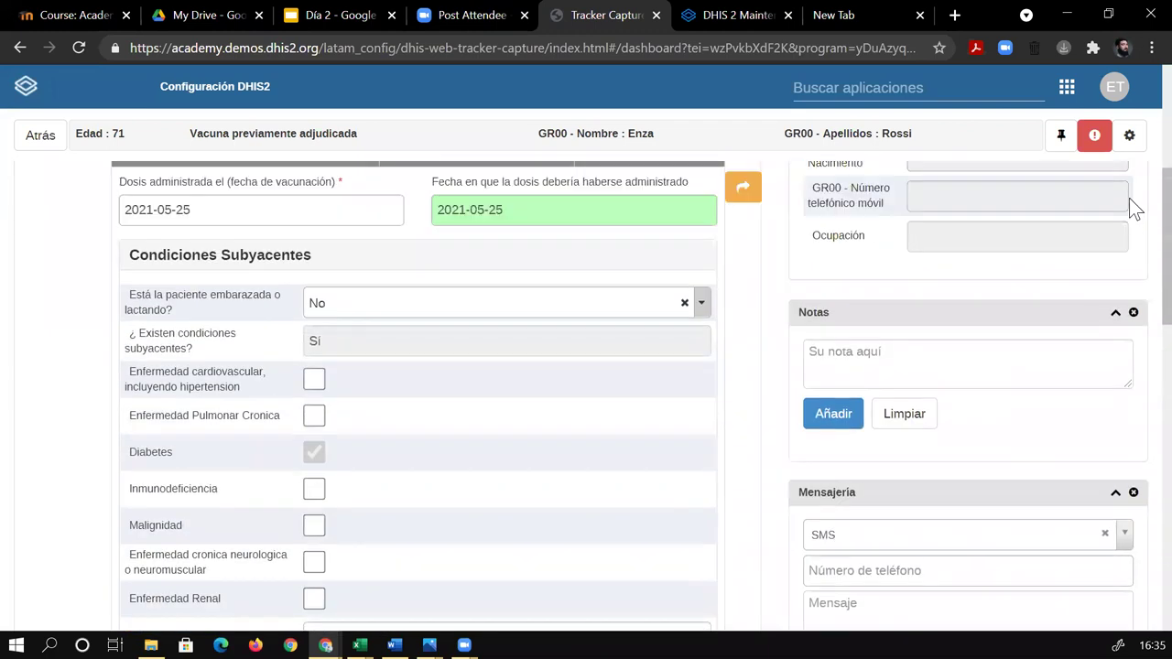
pyautogui.scroll(1, 1132, 134)
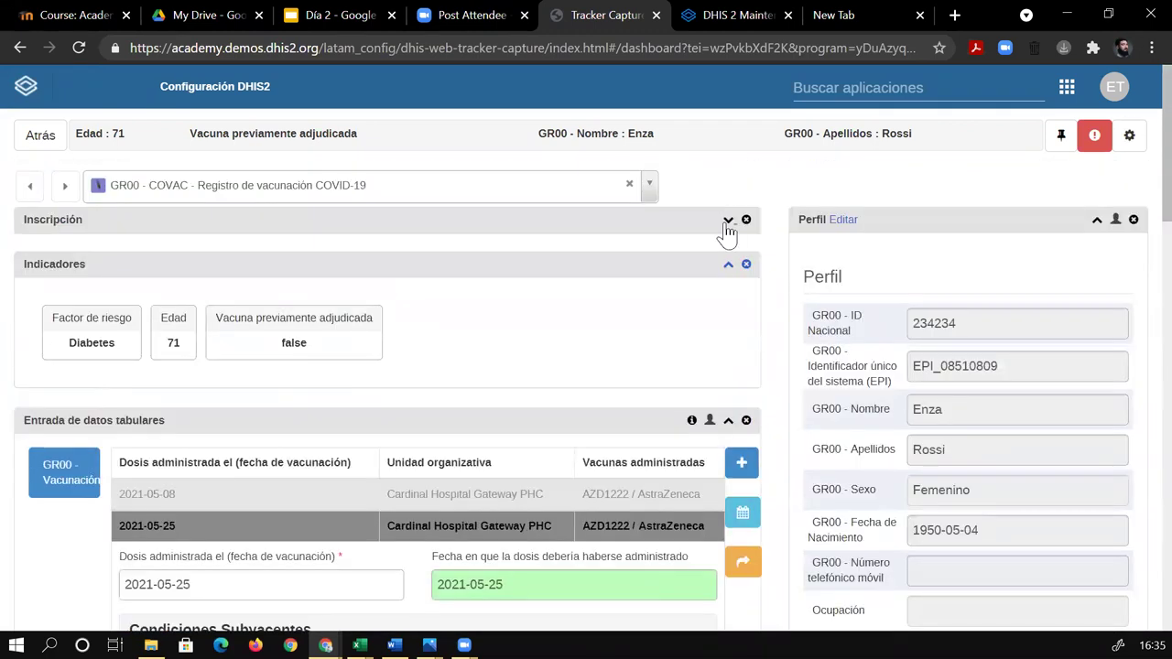
# Mark the patient's COVID-19 vaccination enrollment as completed from the Inscripción panel, confirming with Sí.
pyautogui.click(728, 221)
pyautogui.click(67, 391)
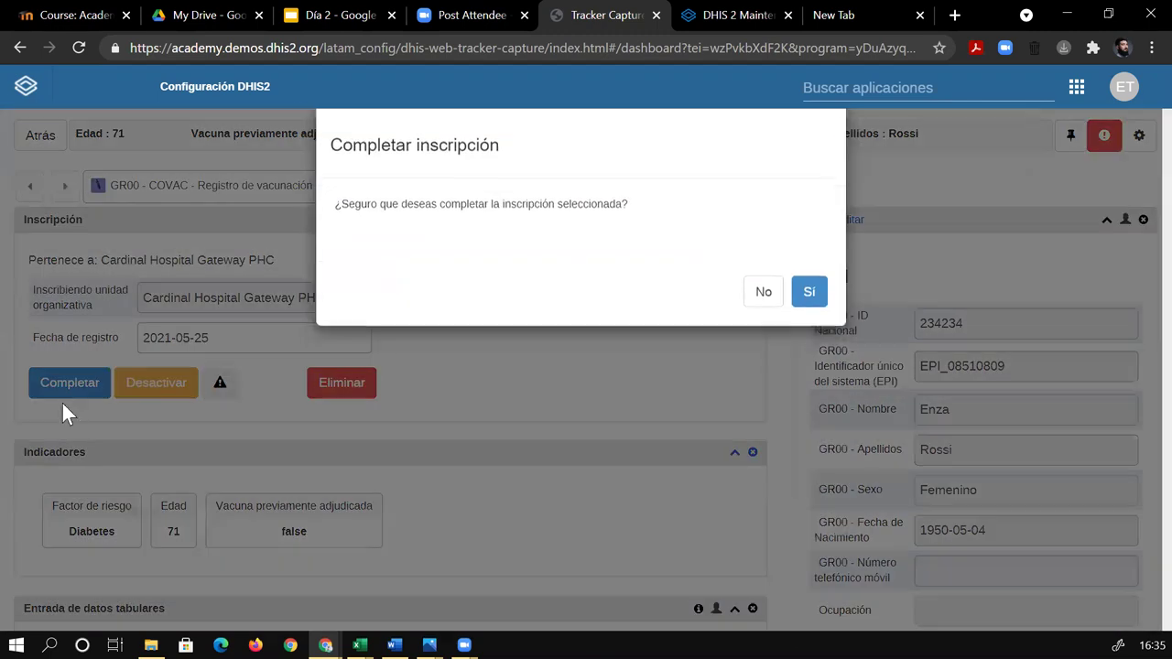
pyautogui.click(823, 306)
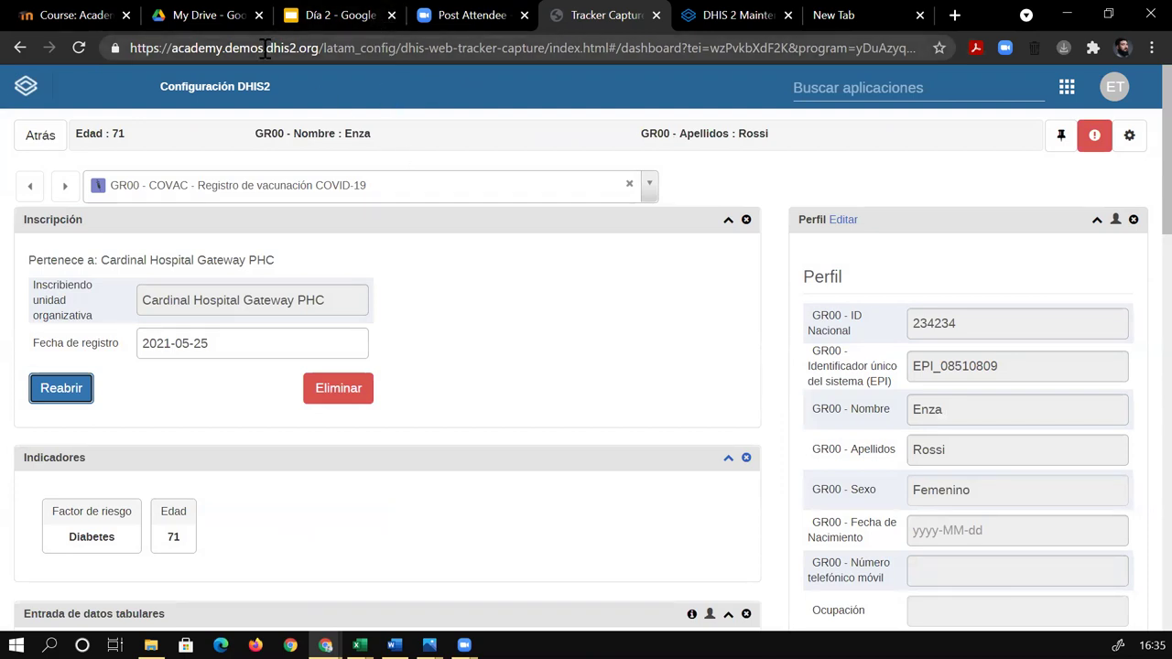
# Return to the attribute list in DHIS2 Maintenance and scroll through it.
pyautogui.click(732, 16)
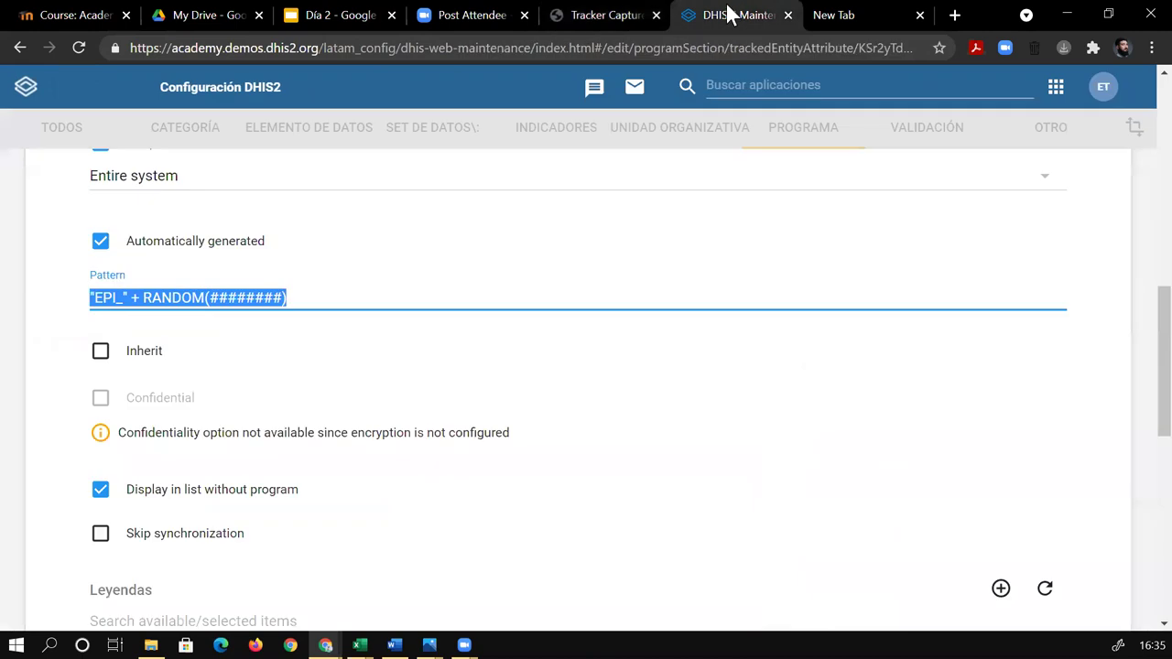
pyautogui.scroll(10, 598, 335)
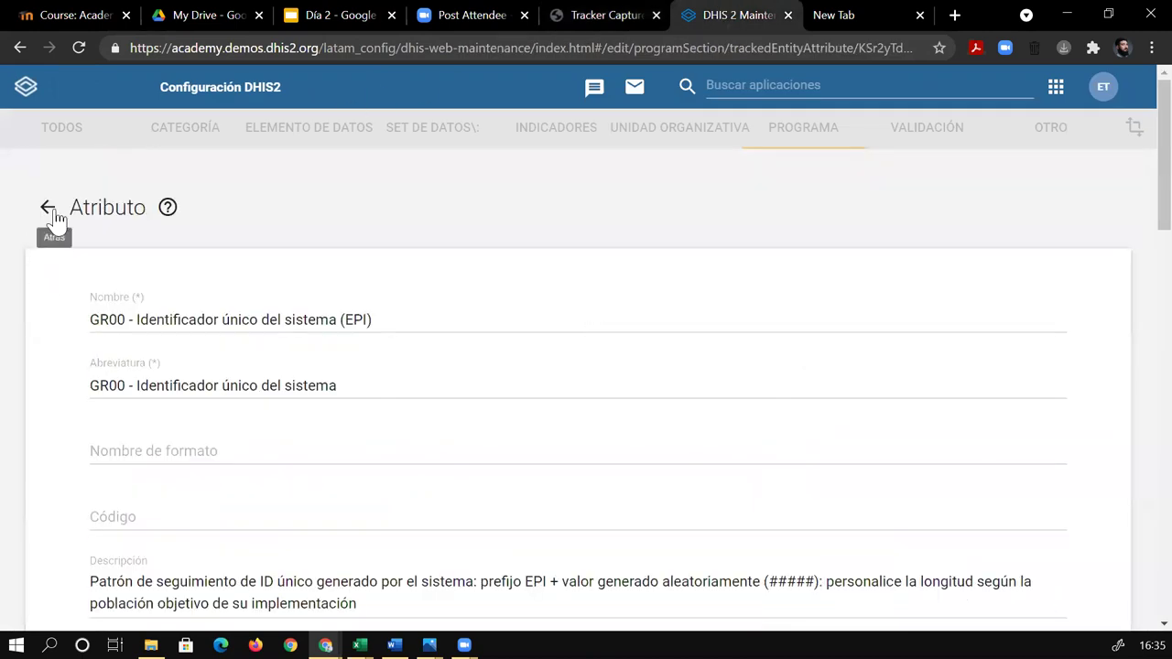
pyautogui.click(46, 208)
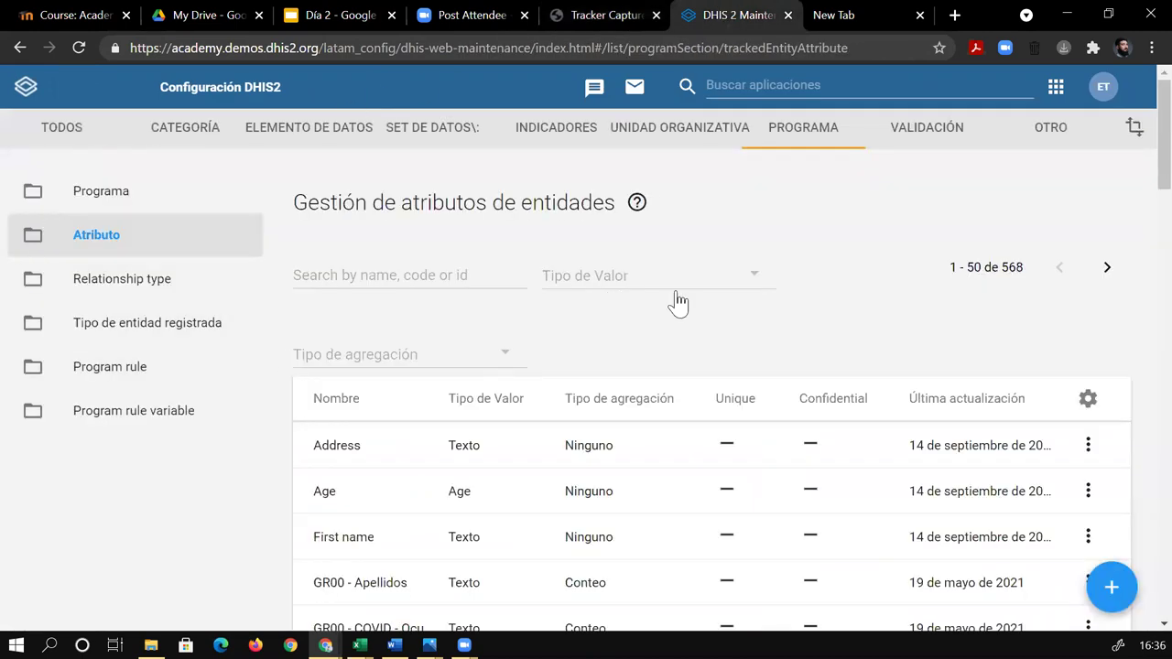
pyautogui.scroll(-5, 599, 287)
pyautogui.scroll(-5, 378, 474)
pyautogui.scroll(13, 385, 474)
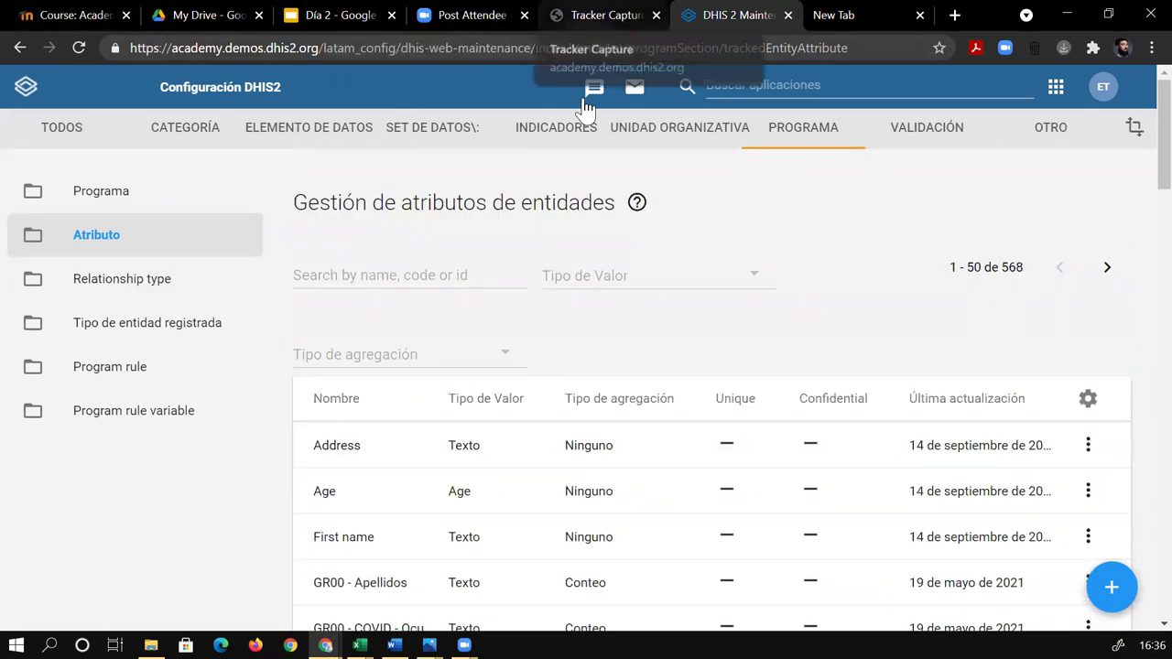
# Open the Elemento de datos list and scroll through the GR00 and GR01 COVAC data elements.
pyautogui.click(332, 137)
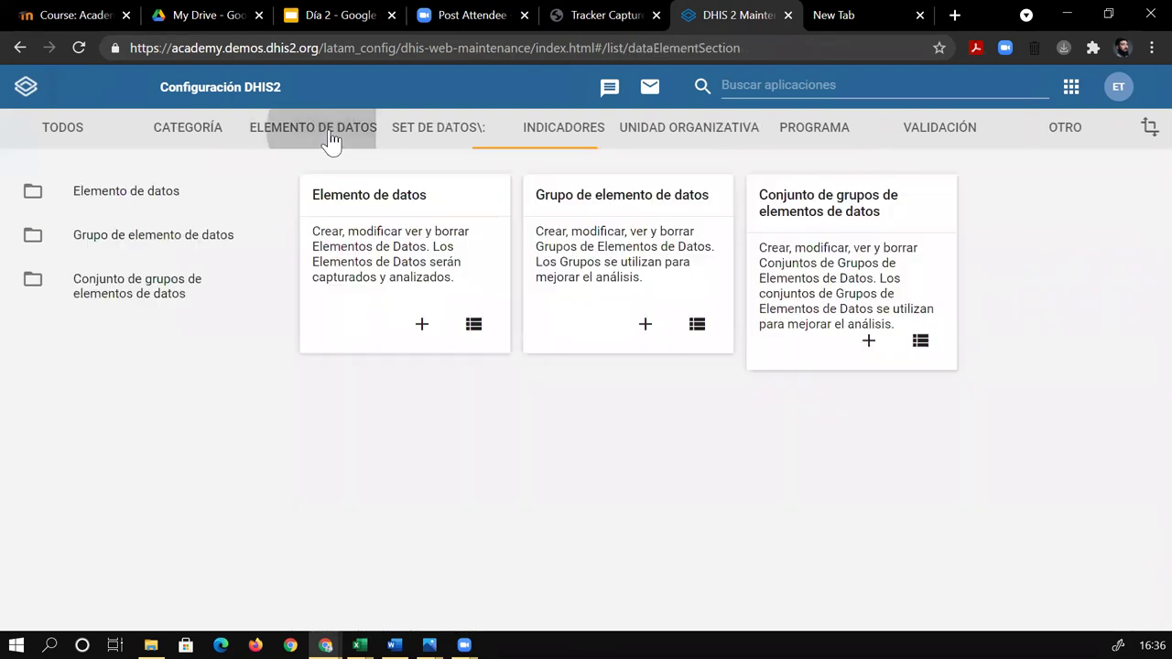
pyautogui.click(364, 194)
pyautogui.scroll(-10, 1098, 253)
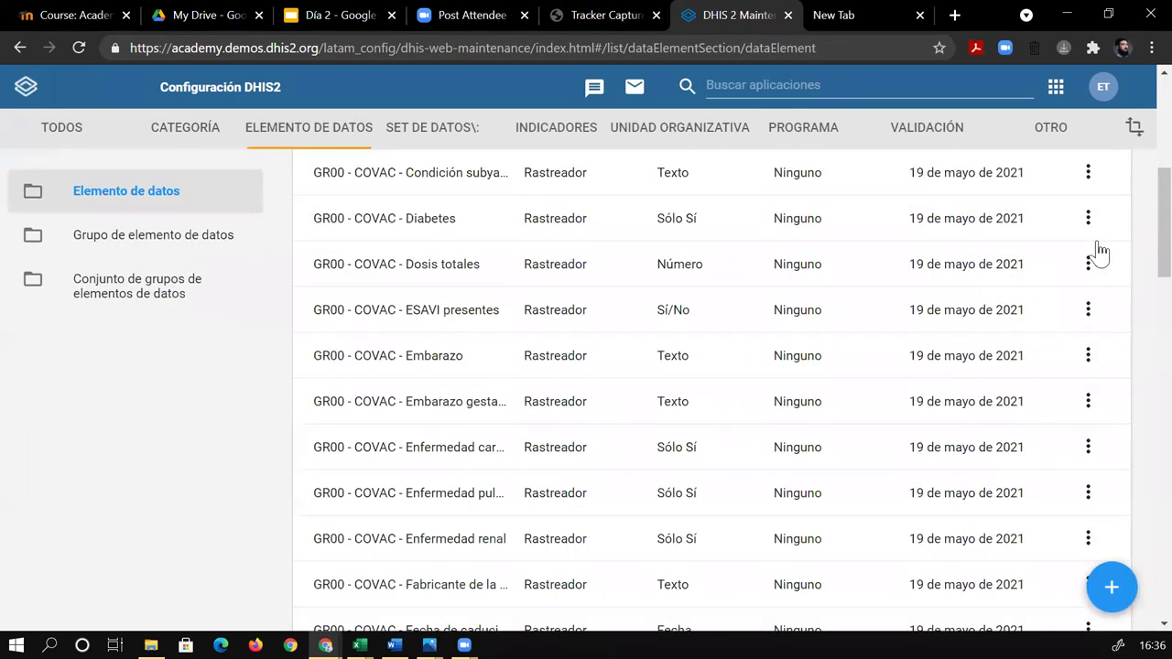
pyautogui.scroll(5, 394, 389)
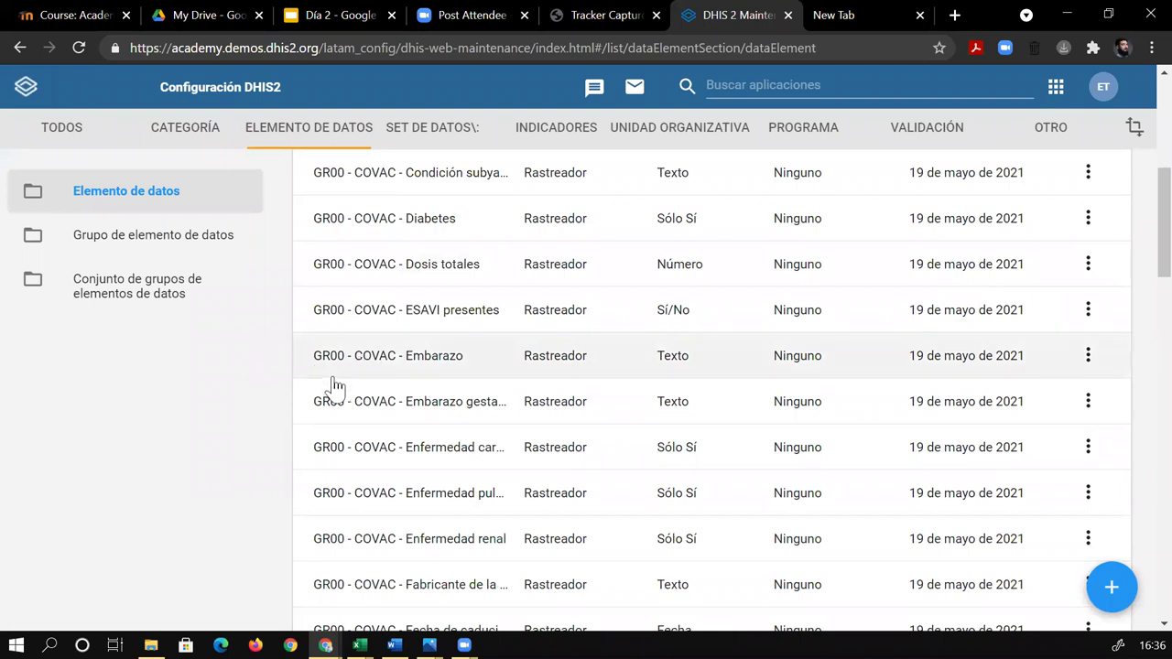
pyautogui.scroll(-12, 335, 387)
pyautogui.scroll(-10, 339, 391)
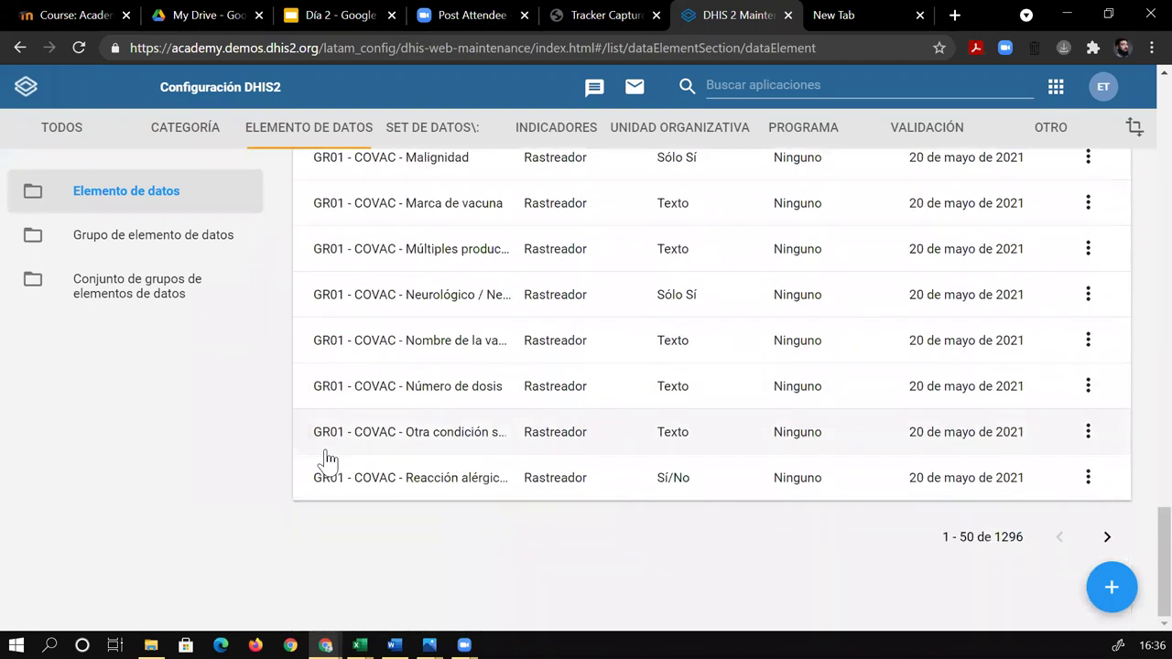
pyautogui.scroll(1, 343, 449)
pyautogui.scroll(-1, 271, 445)
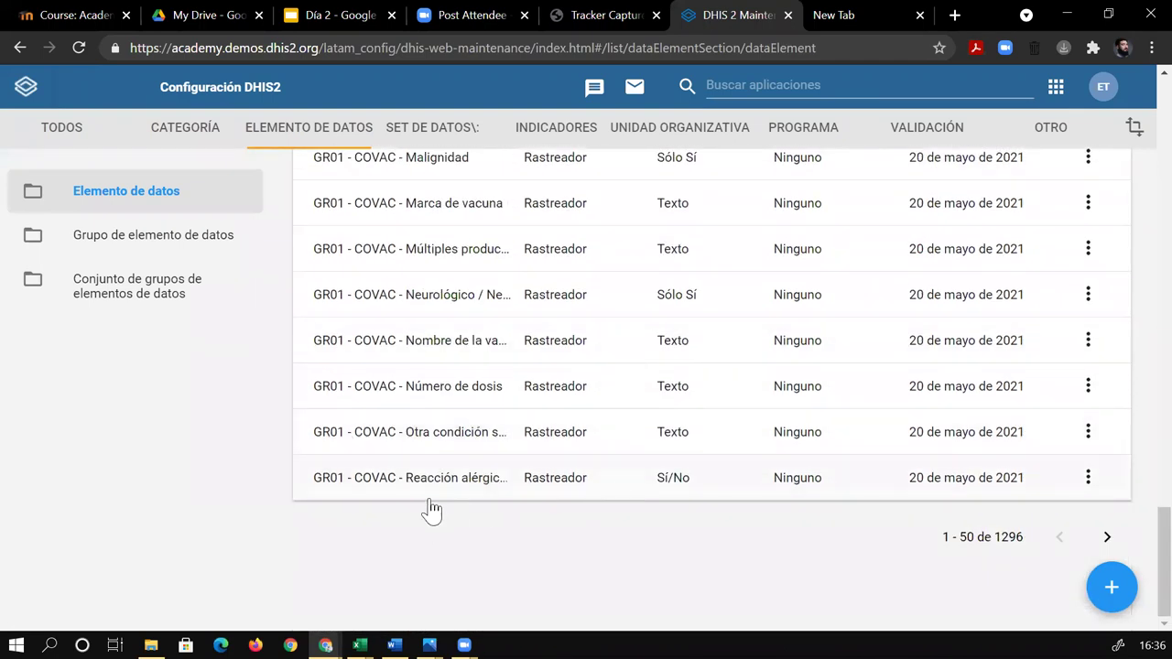
pyautogui.scroll(20, 431, 510)
pyautogui.scroll(-20, 345, 492)
pyautogui.scroll(20, 458, 358)
# Open the Program rule list under PROGRAMA and scroll down through the GR00 COVAC rules.
pyautogui.click(780, 138)
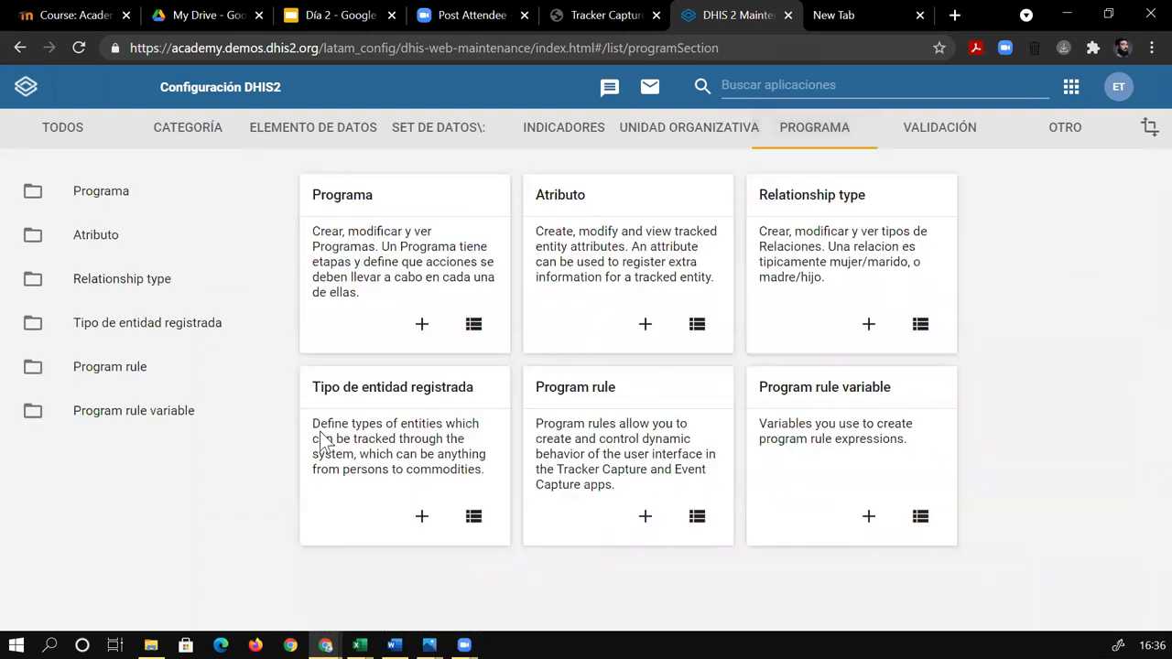
pyautogui.click(134, 371)
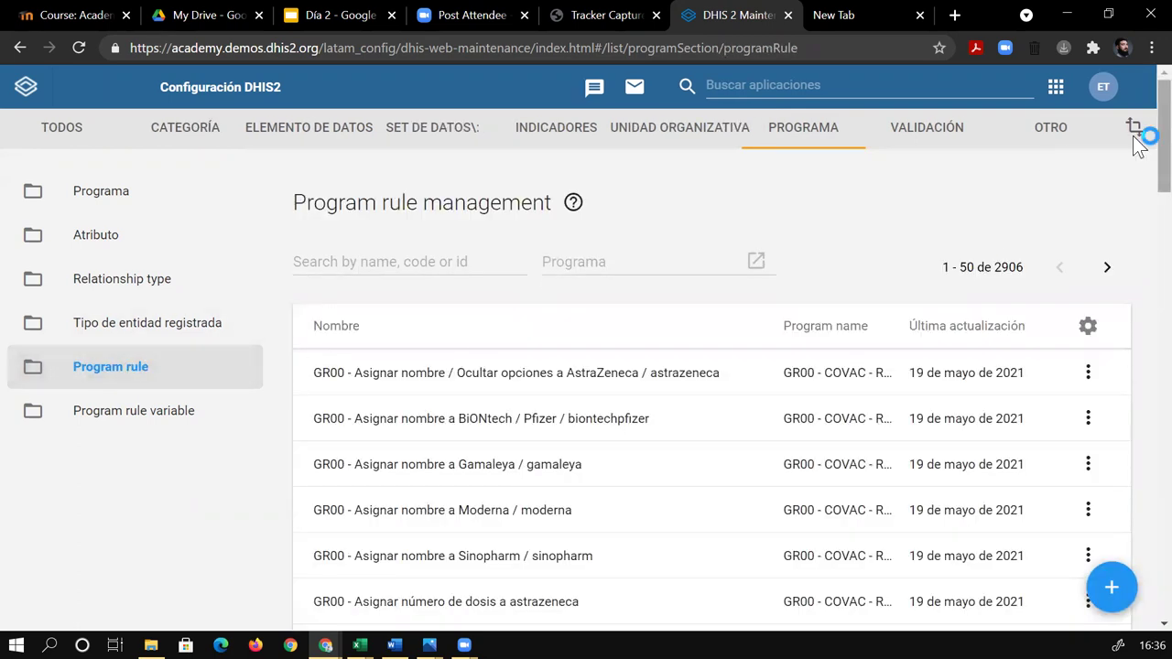
pyautogui.scroll(-3, 1137, 164)
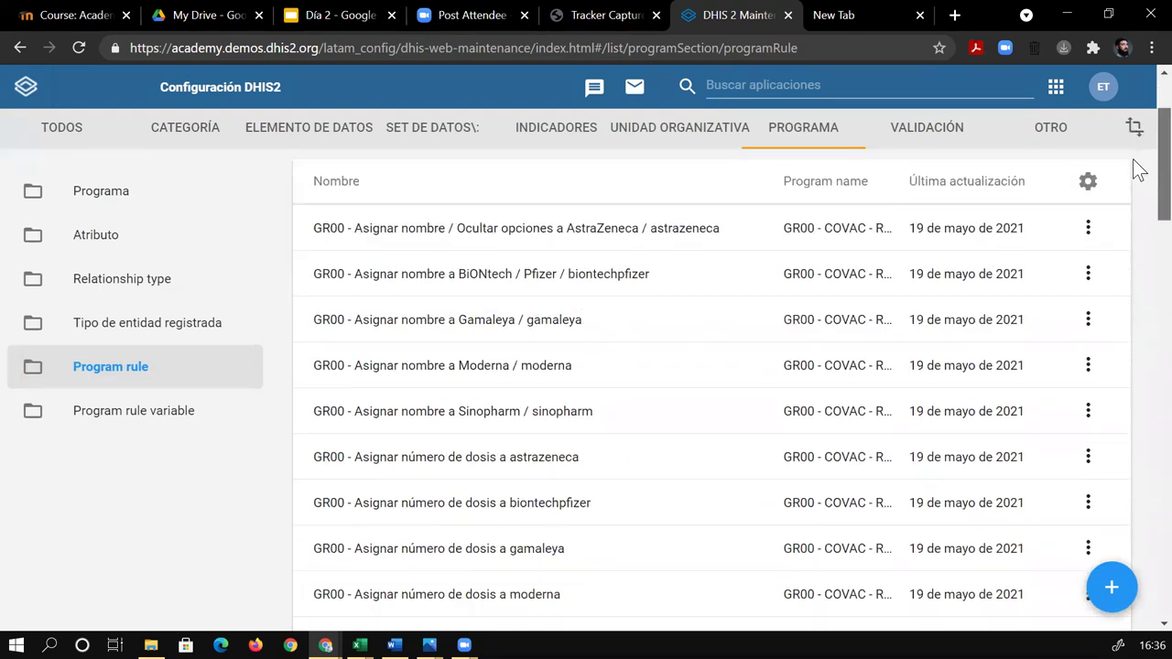
pyautogui.scroll(-5, 1137, 169)
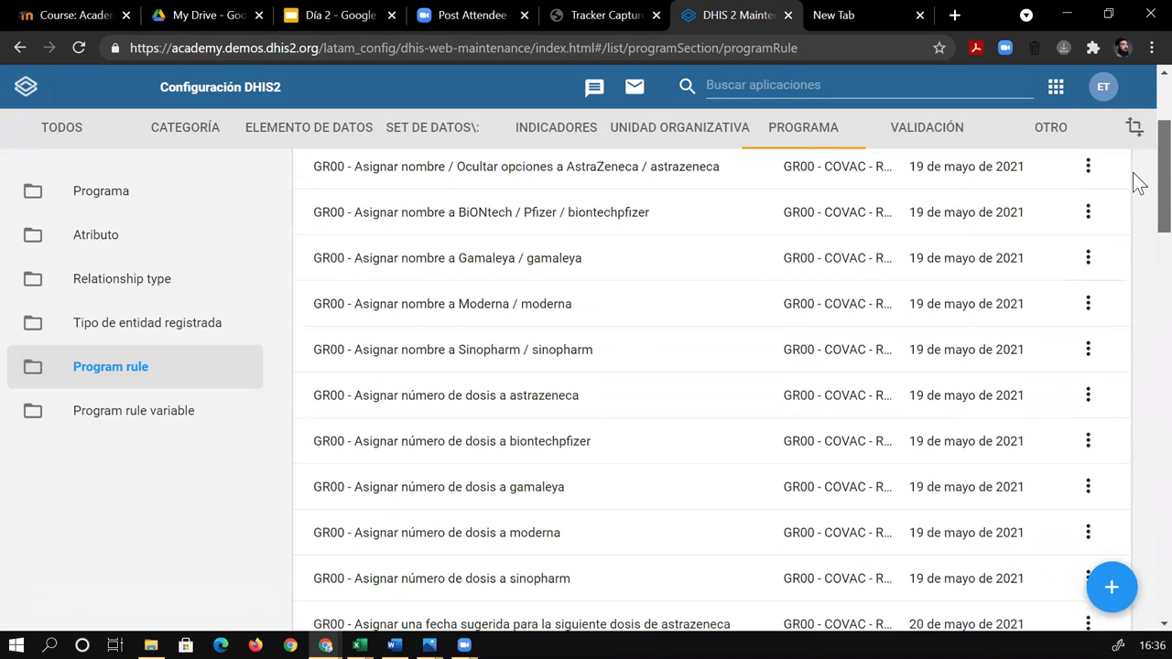
pyautogui.scroll(-7, 1137, 238)
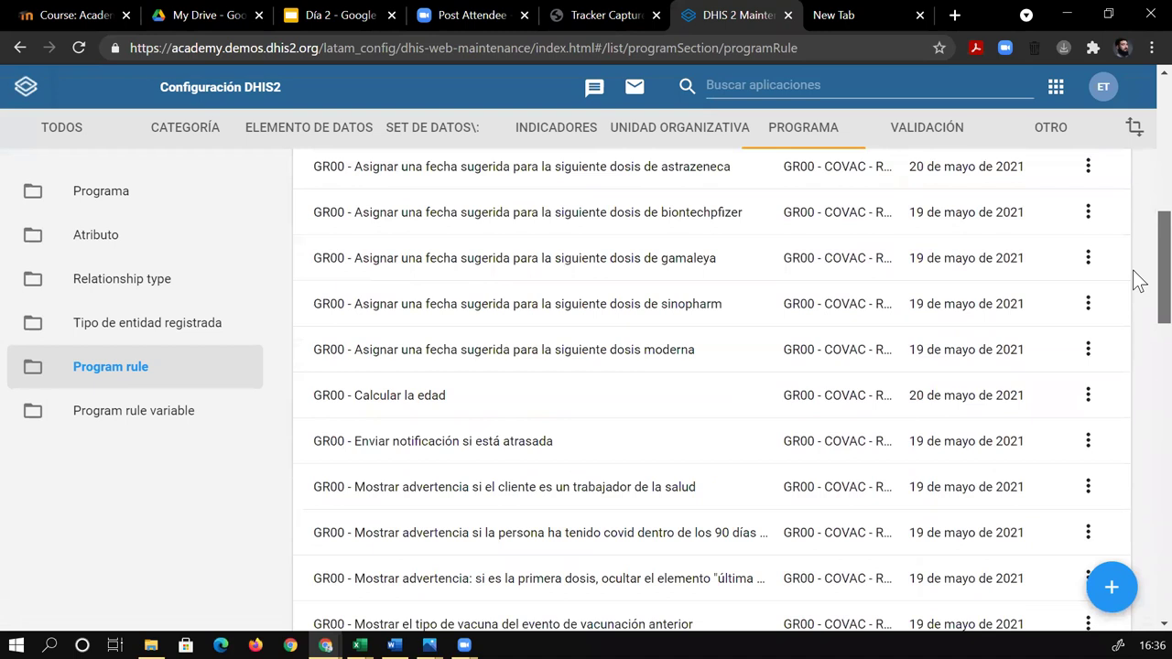
pyautogui.scroll(-6, 1137, 300)
# Scroll back up and down again through the list of 2906 GR00 COVAC program rules.
pyautogui.scroll(15, 1138, 358)
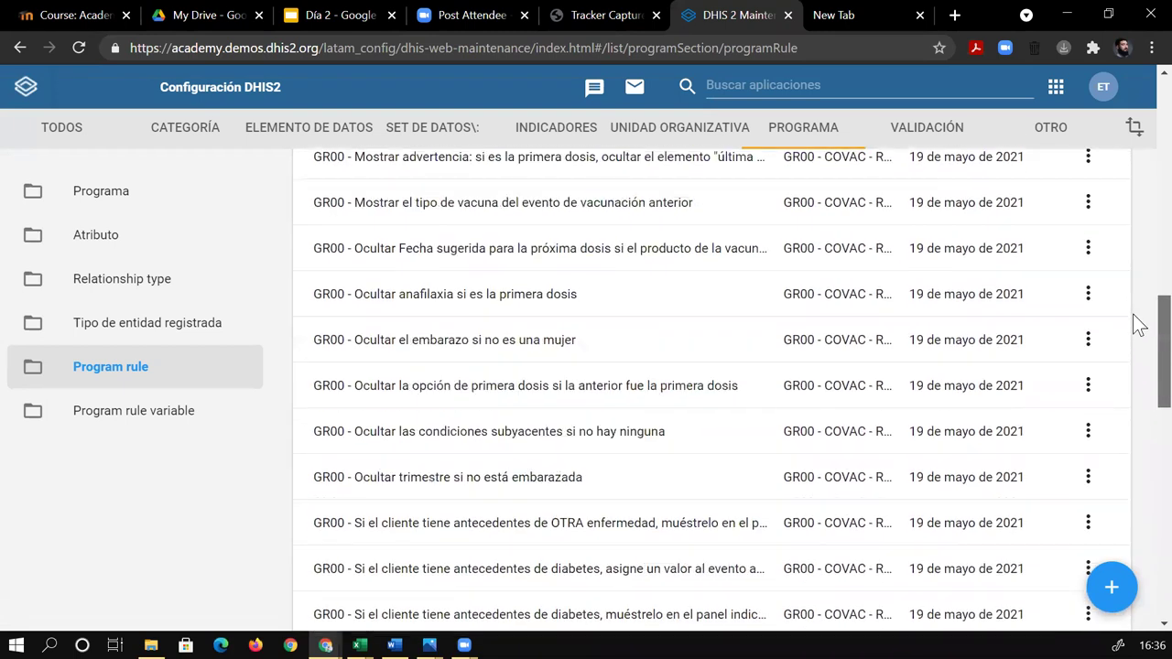
pyautogui.scroll(4, 1138, 161)
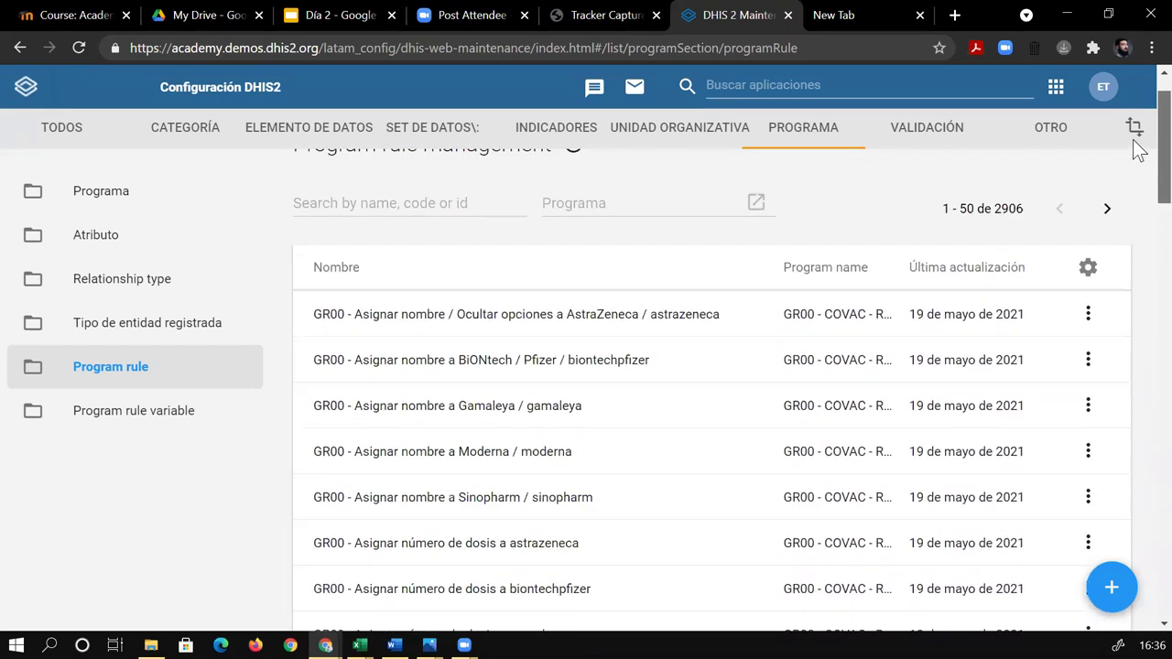
pyautogui.scroll(1, 1137, 141)
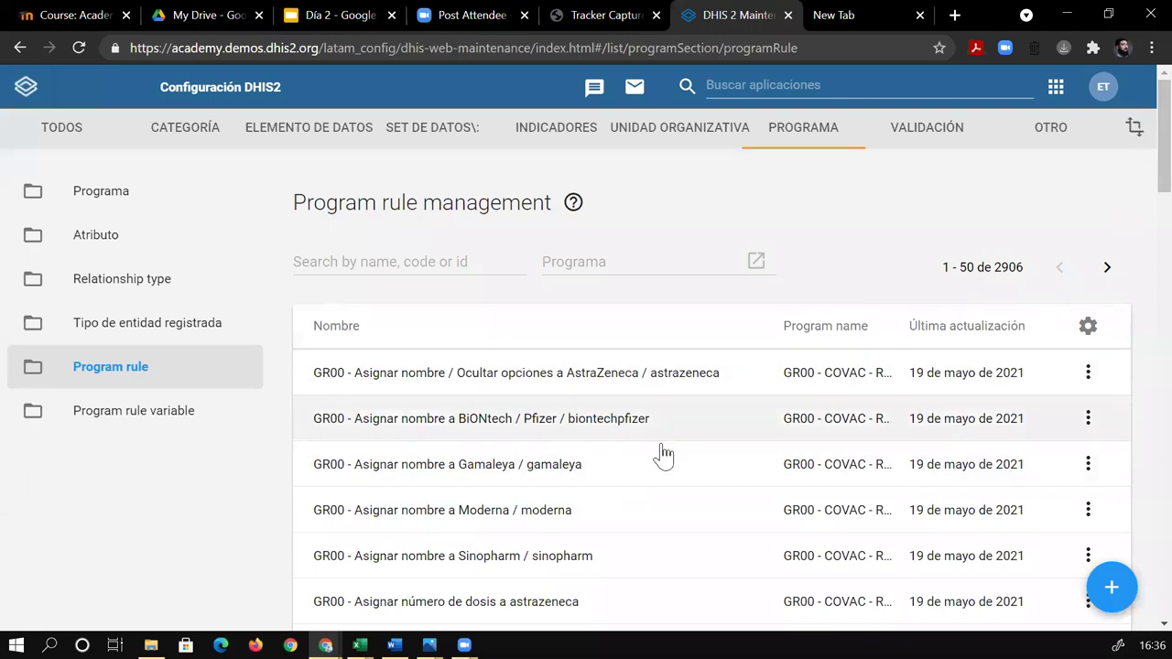
pyautogui.scroll(-3, 1135, 201)
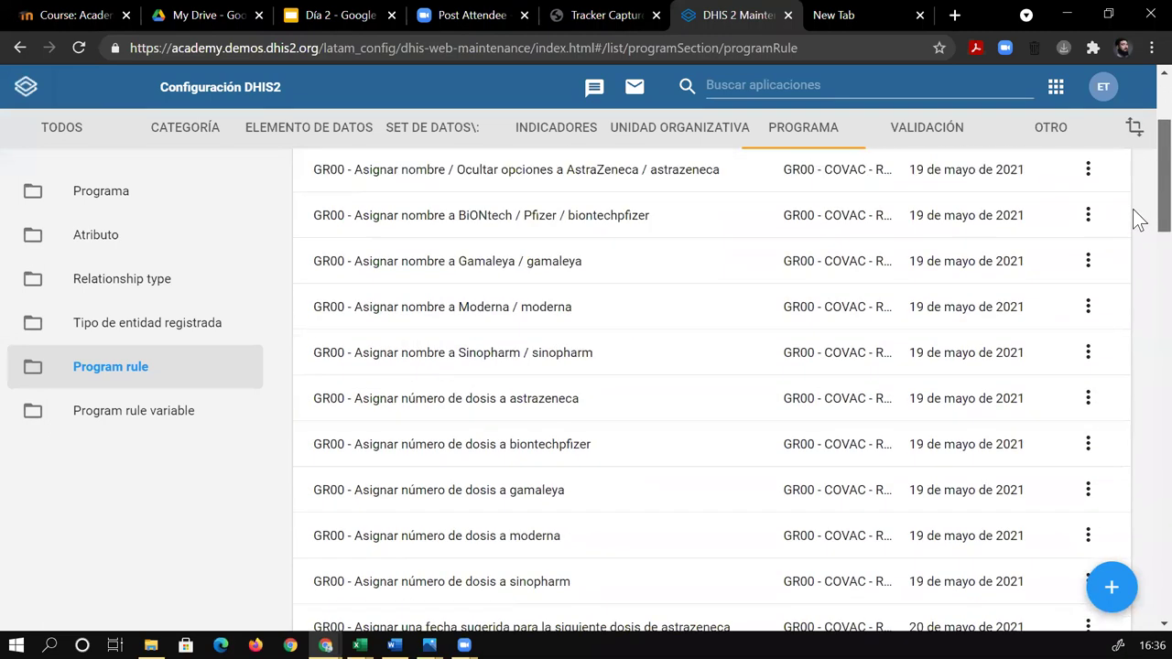
pyautogui.scroll(-4, 1135, 251)
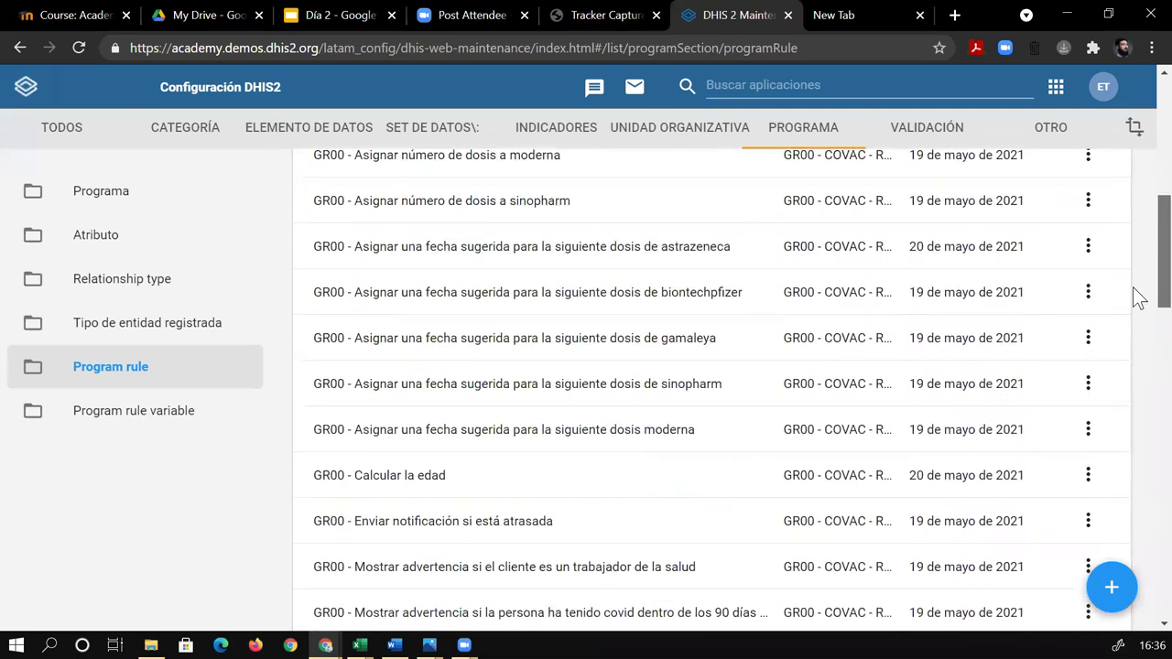
pyautogui.scroll(-3, 1137, 320)
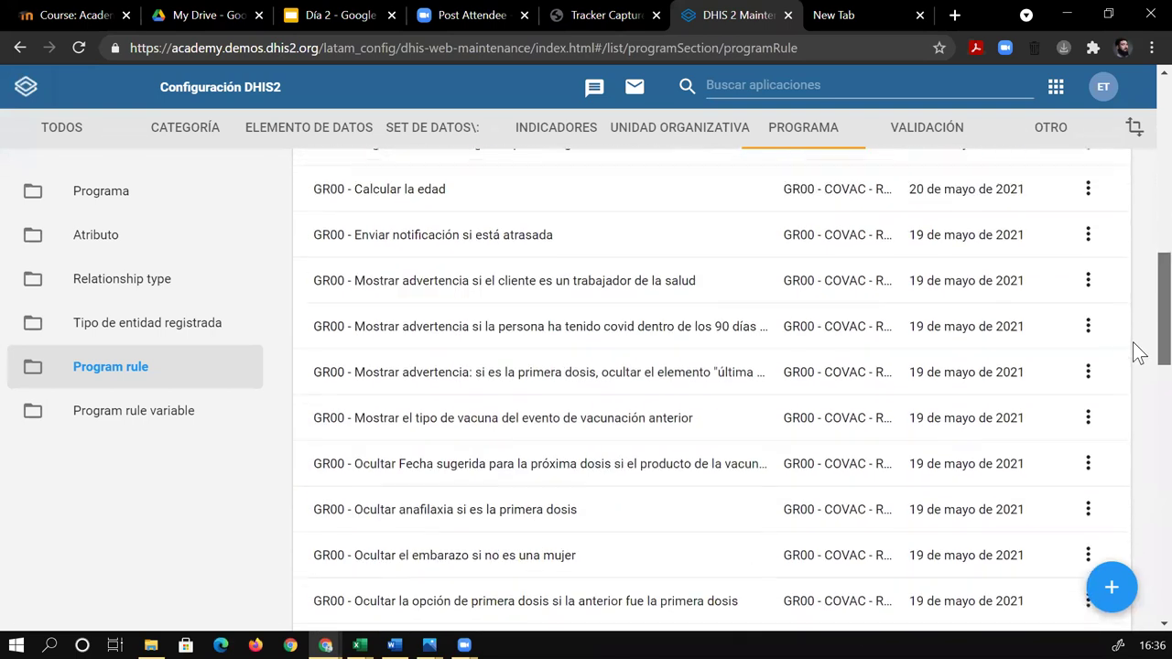
pyautogui.scroll(-1, 1138, 375)
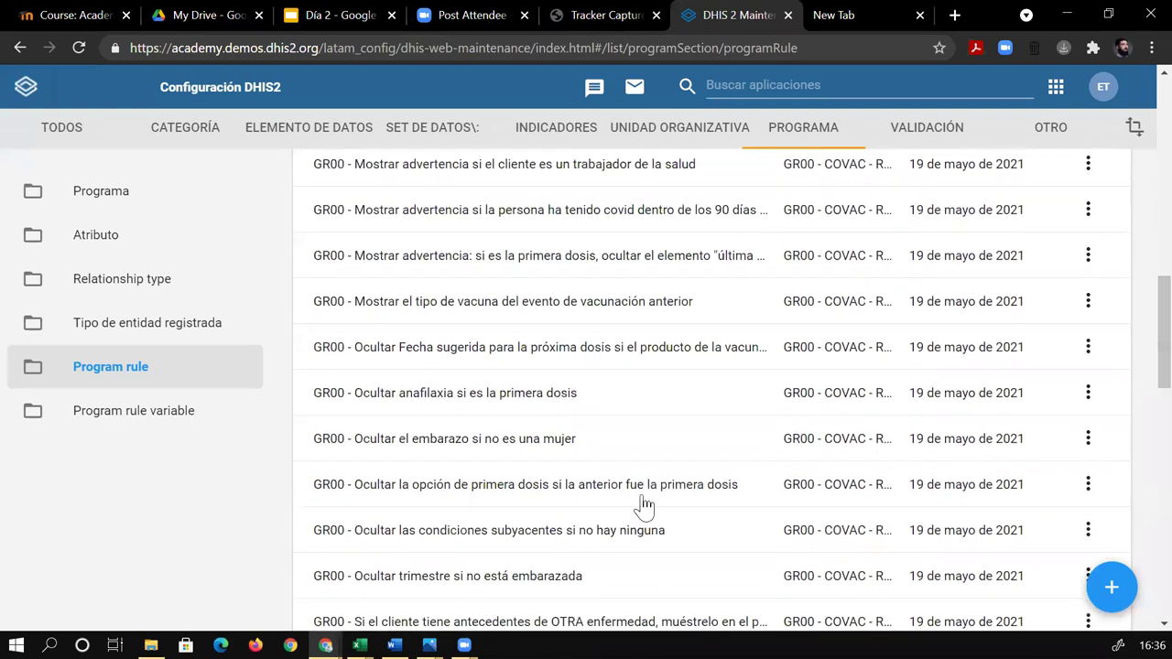
# Open the program rule that hides pregnancy fields for non-women and scroll its details.
pyautogui.click(567, 448)
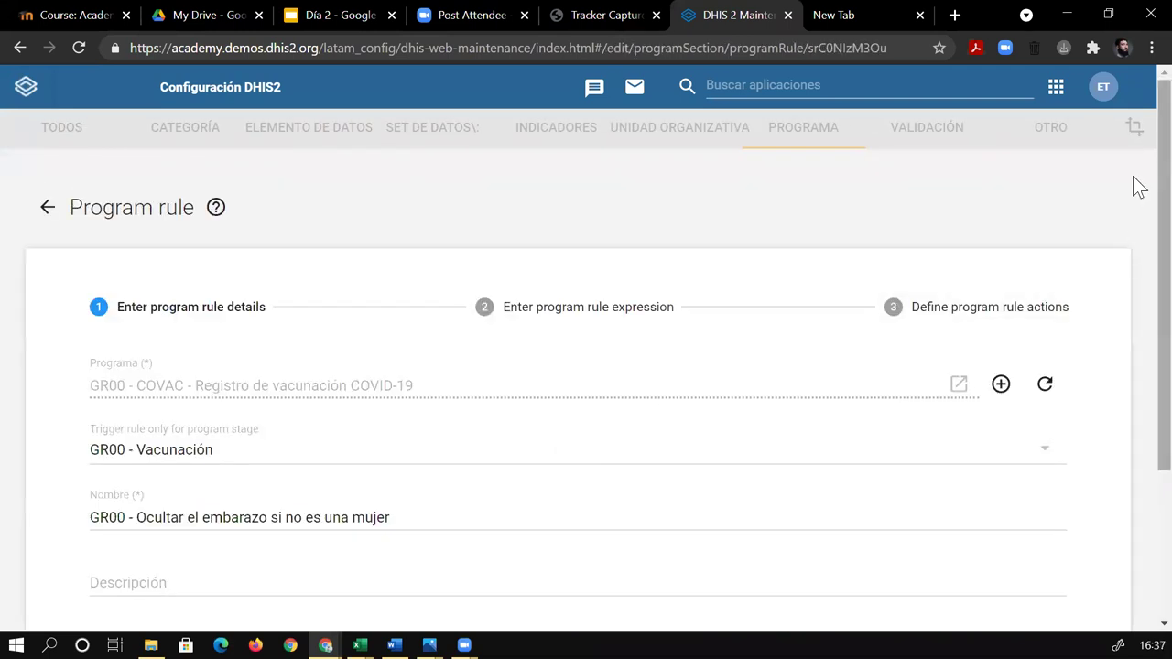
pyautogui.scroll(-3, 1135, 229)
pyautogui.scroll(-1, 1138, 294)
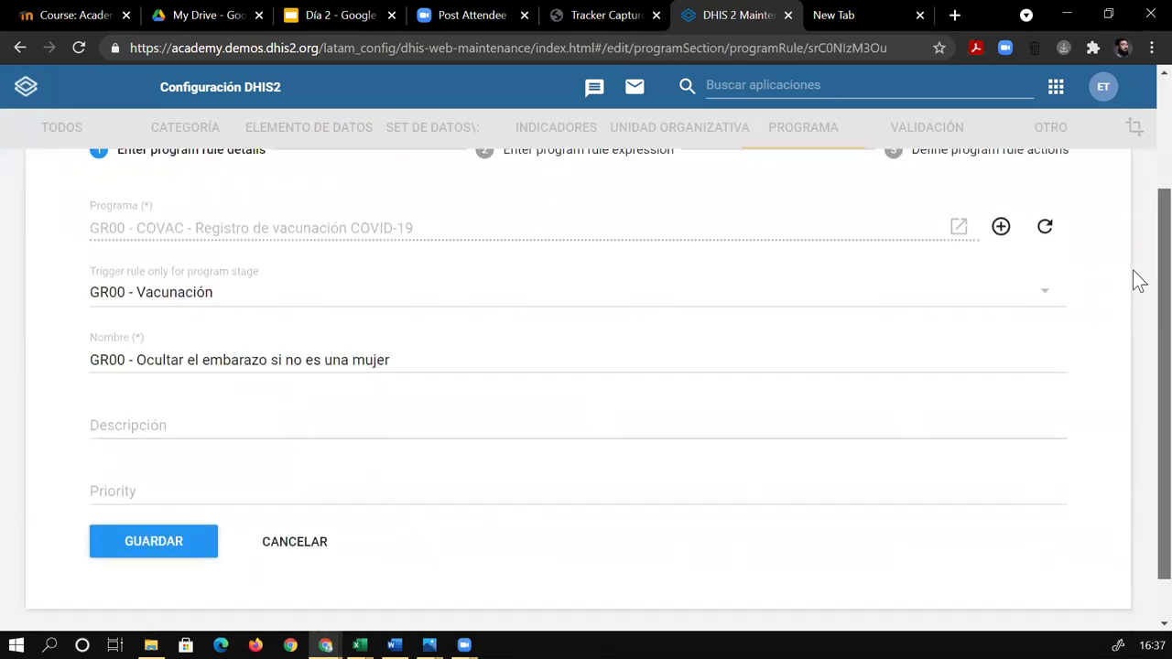
pyautogui.scroll(2, 1135, 280)
pyautogui.scroll(-1, 1135, 223)
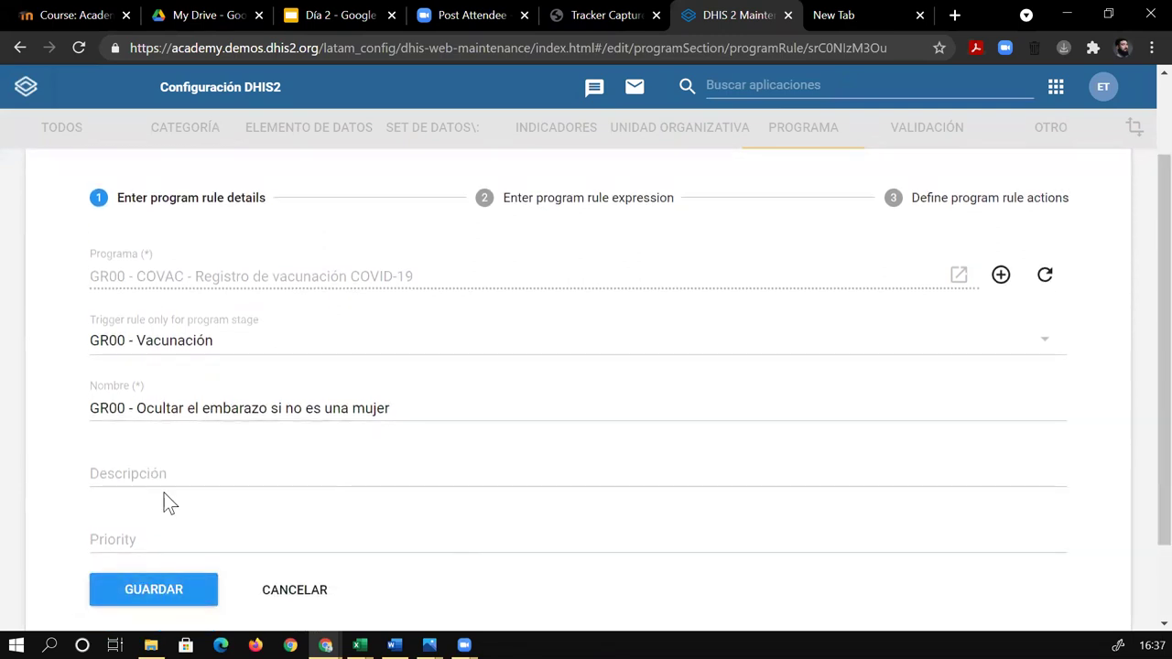
# View the rule's condition and highlight its parts: A{GR00 - SEX} != 'Female'.
pyautogui.click(633, 203)
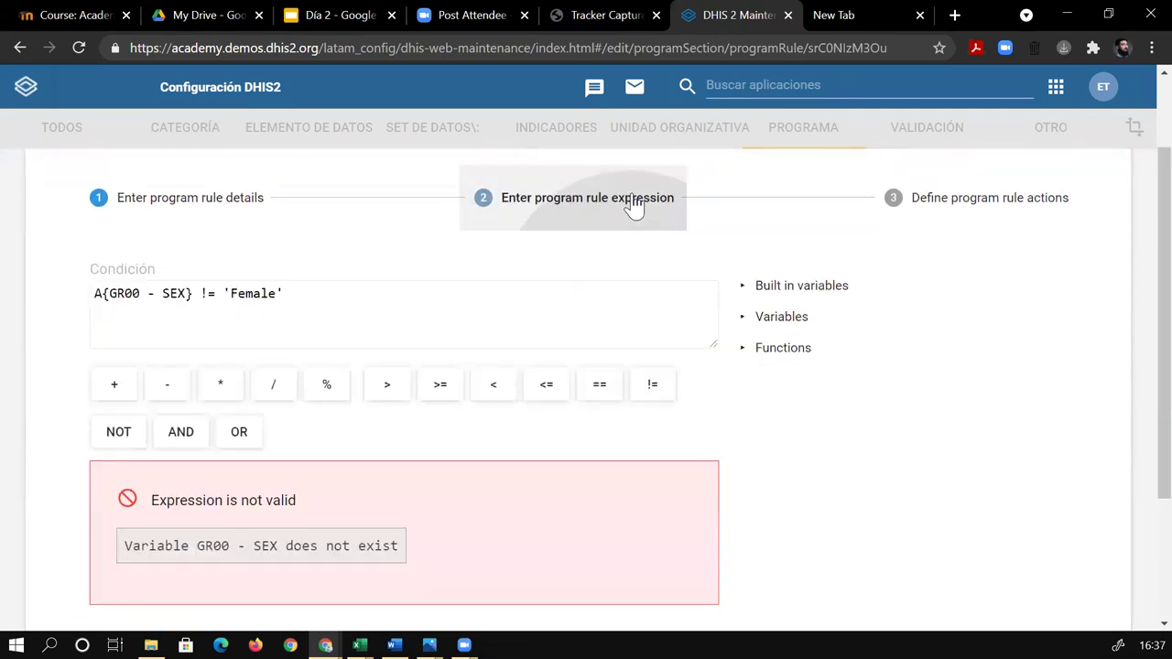
pyautogui.scroll(1, 1007, 456)
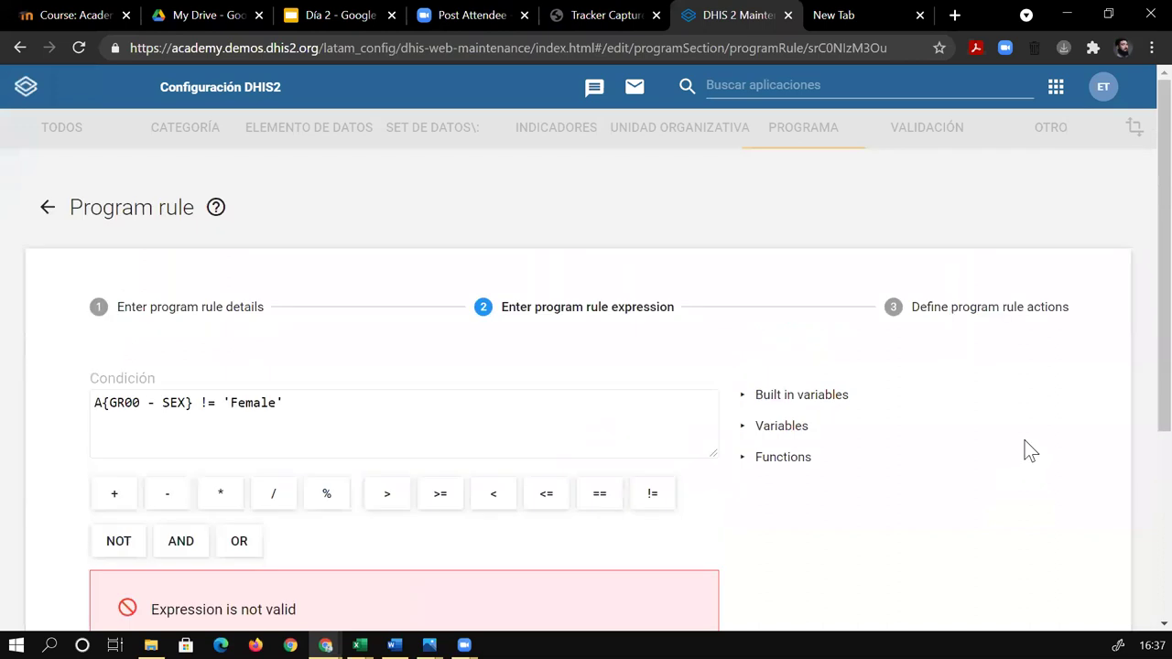
pyautogui.scroll(-3, 458, 497)
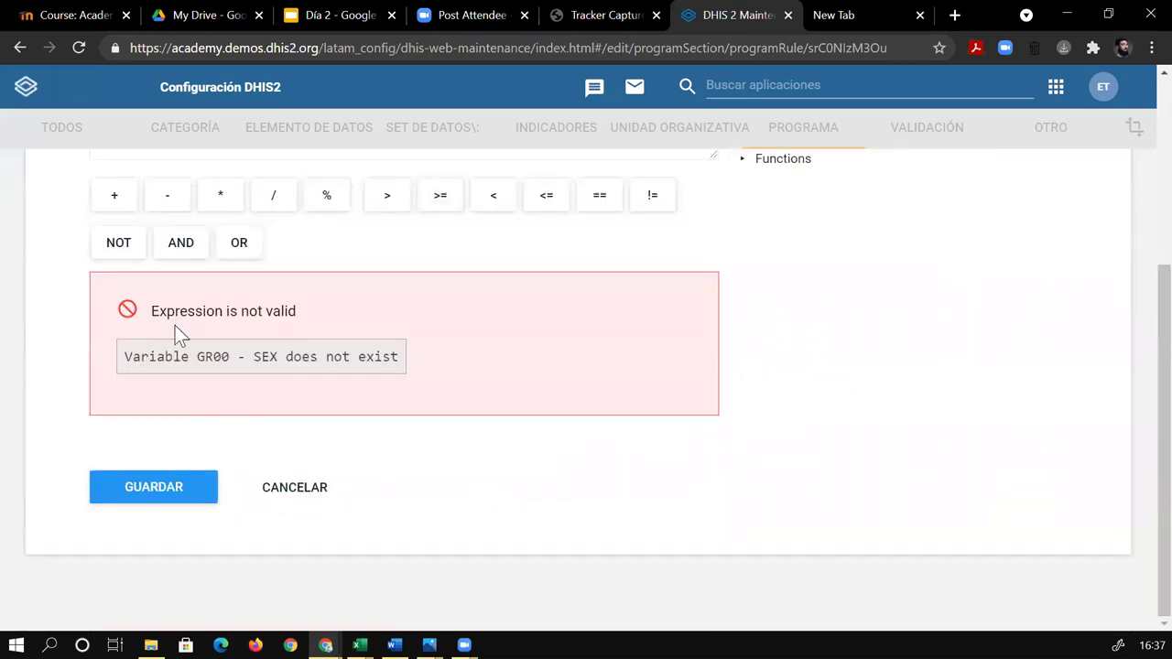
pyautogui.scroll(3, 955, 382)
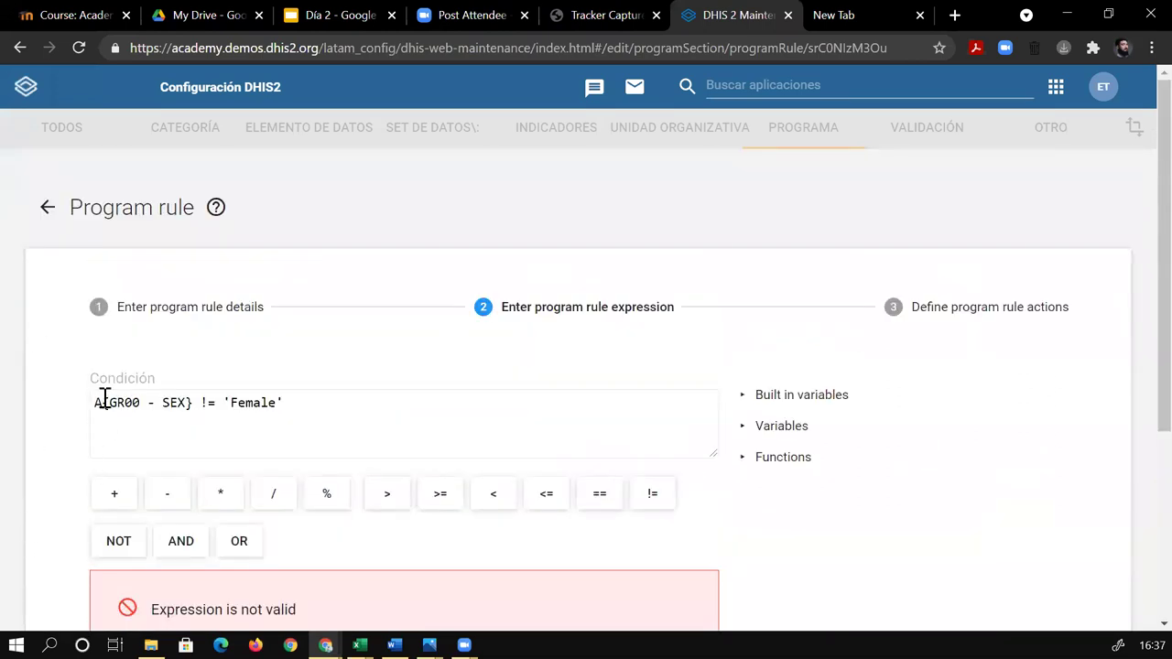
pyautogui.moveTo(97, 403); pyautogui.dragTo(195, 403)
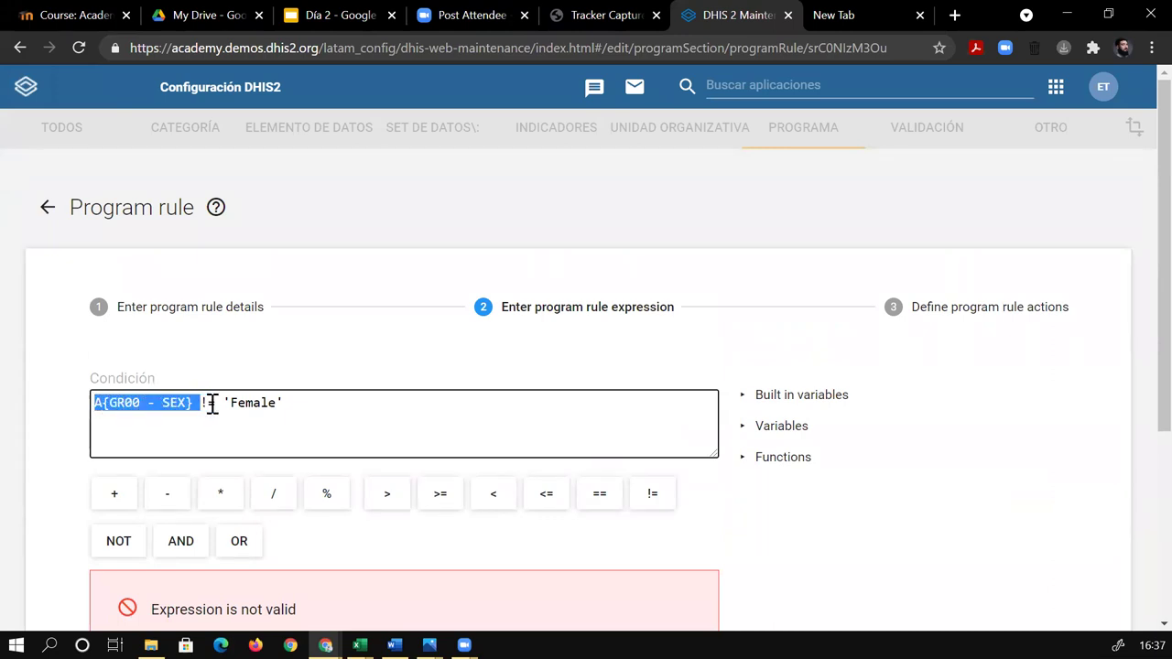
pyautogui.moveTo(212, 404); pyautogui.dragTo(203, 404)
pyautogui.moveTo(295, 404); pyautogui.dragTo(224, 410)
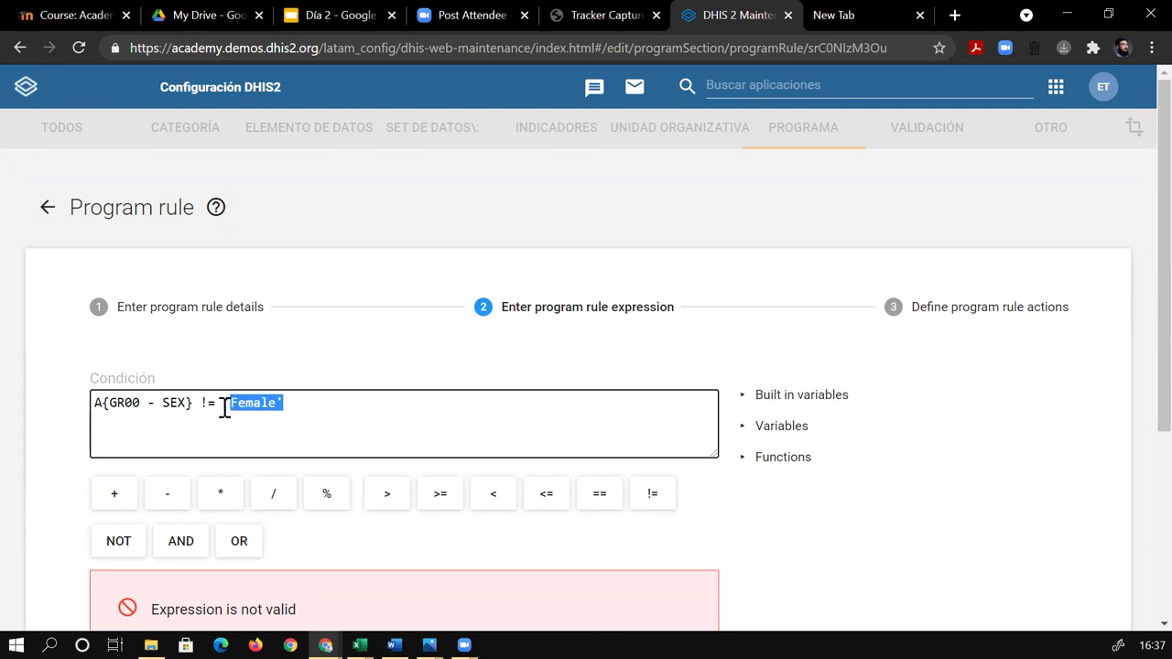
# Review the rule's two Hide field actions for Embarazo and Embarazo gestación, then head back to the rule list.
pyautogui.click(1042, 320)
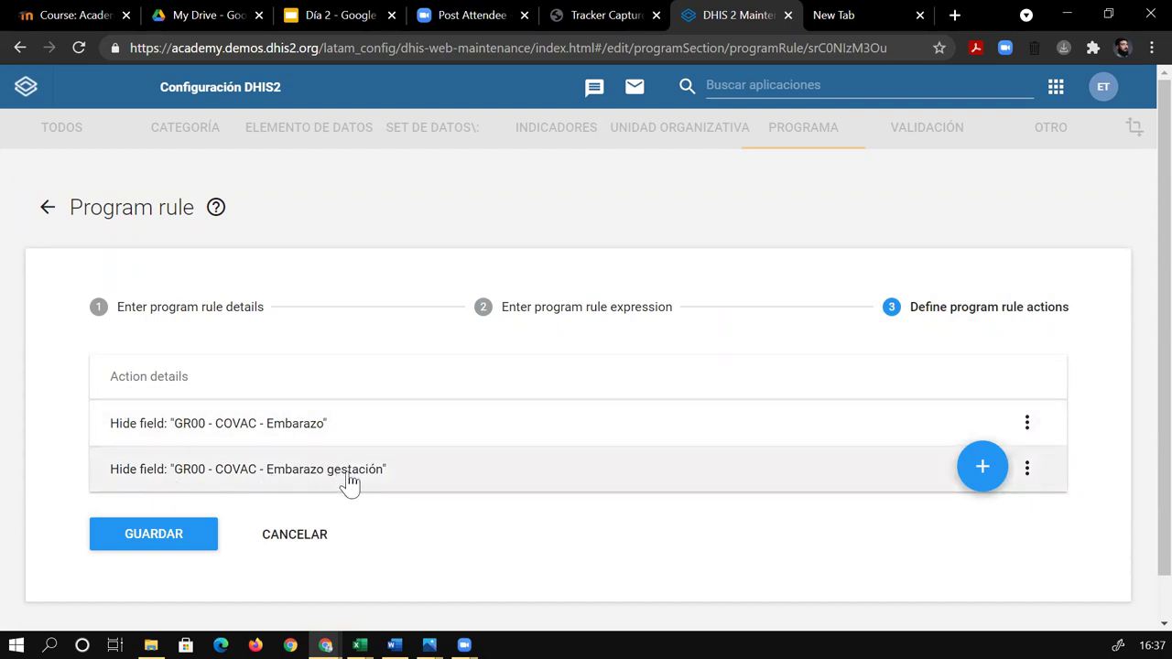
pyautogui.click(518, 328)
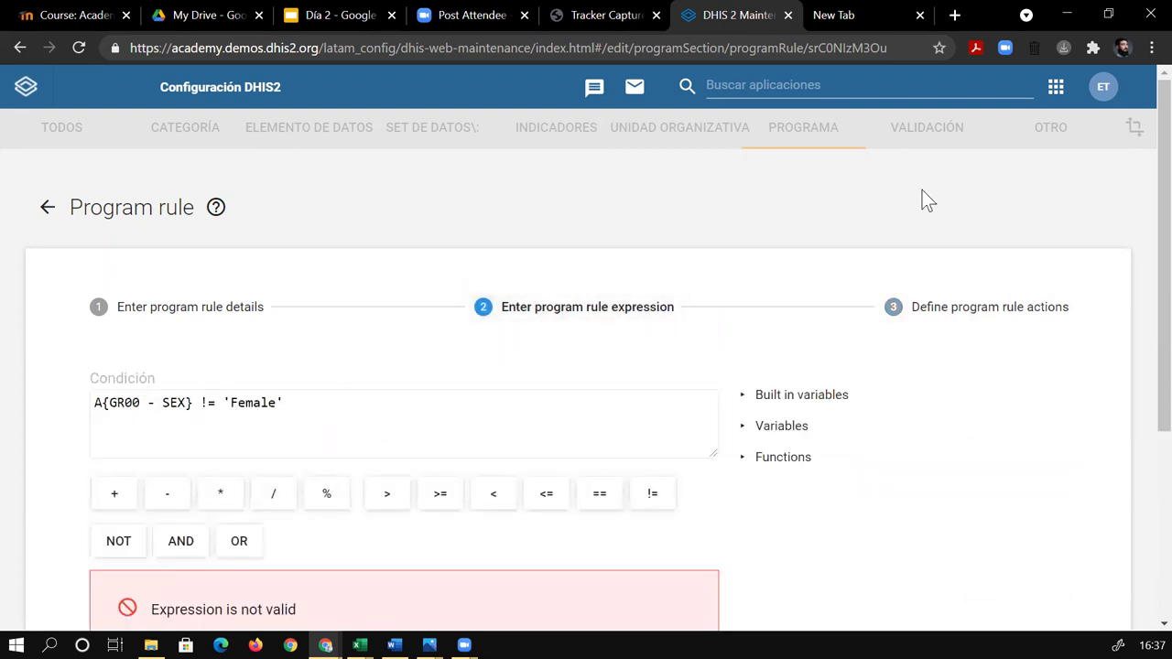
pyautogui.click(935, 319)
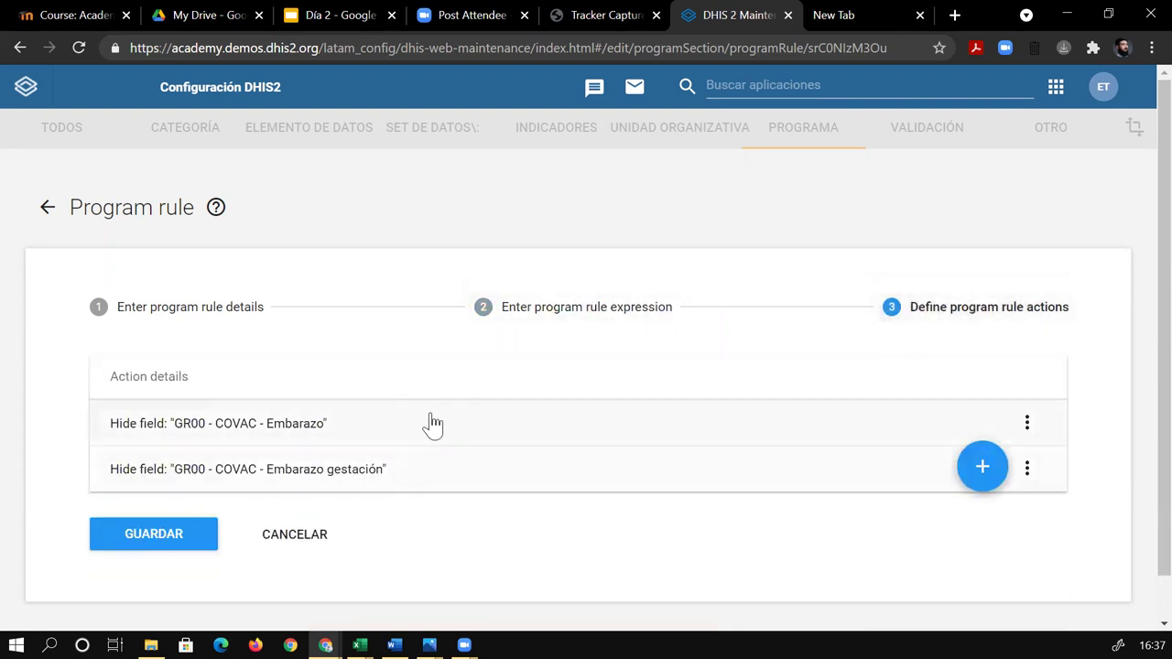
pyautogui.click(51, 215)
# Scroll the Program rule list briefly, then switch to the INDICADORES section.
pyautogui.scroll(-5, 549, 504)
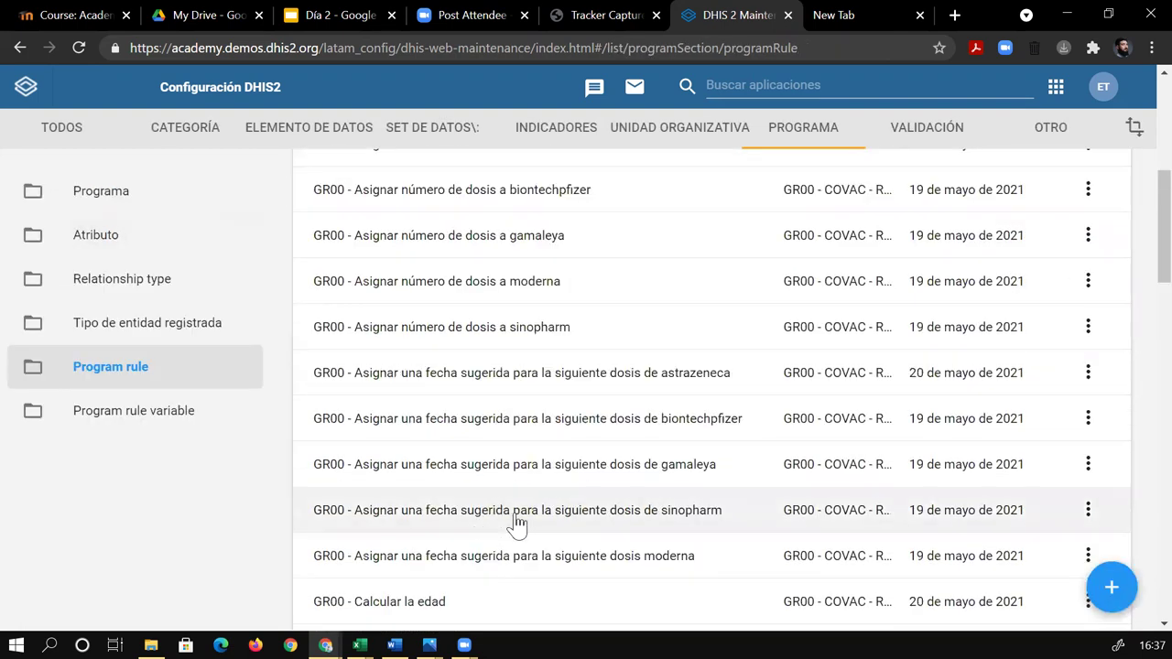
pyautogui.scroll(5, 513, 518)
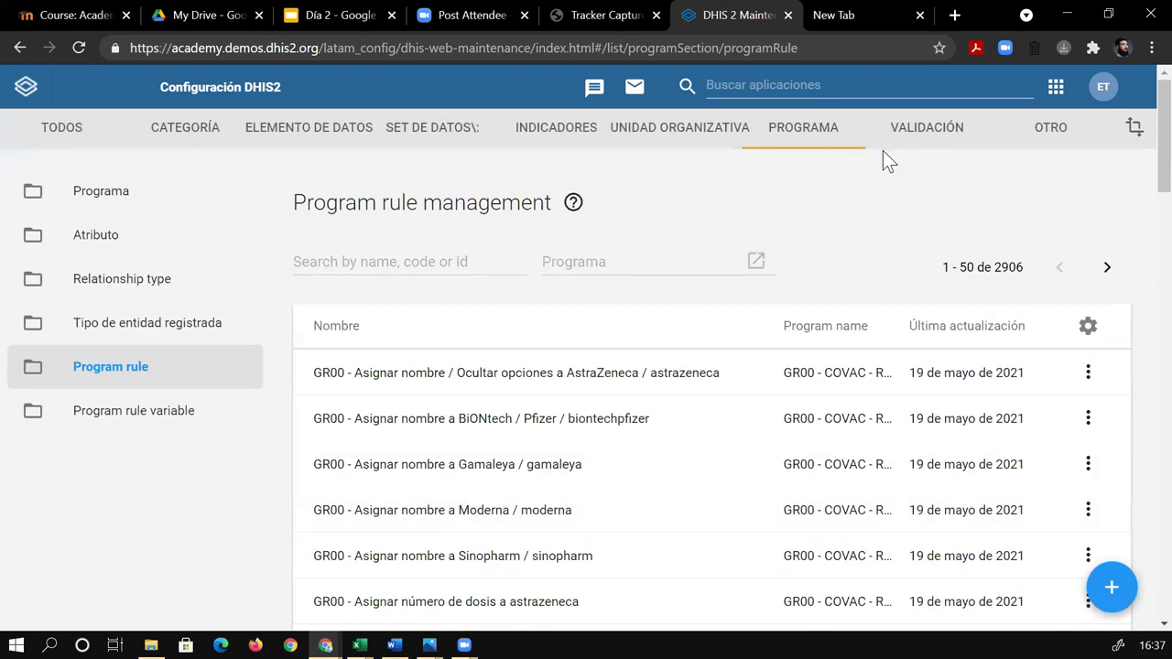
pyautogui.click(558, 128)
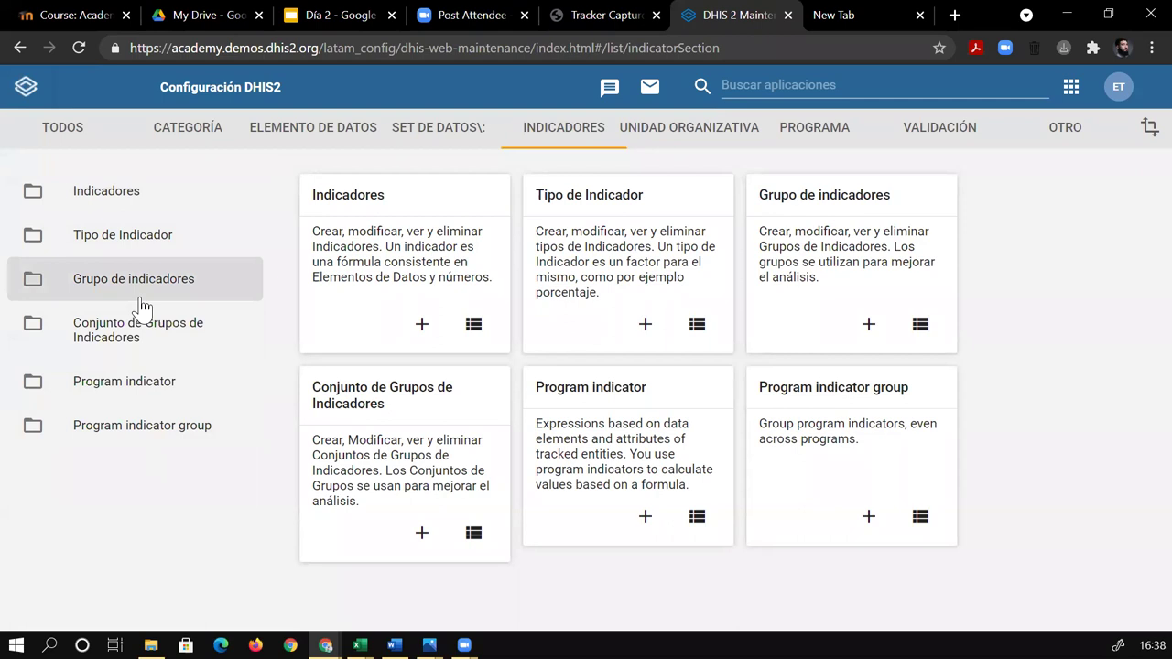
# Show the 46 GR00 COVAC program indicators and open the 'Número de personas que reciben una primera dosis' indicator.
pyautogui.click(139, 383)
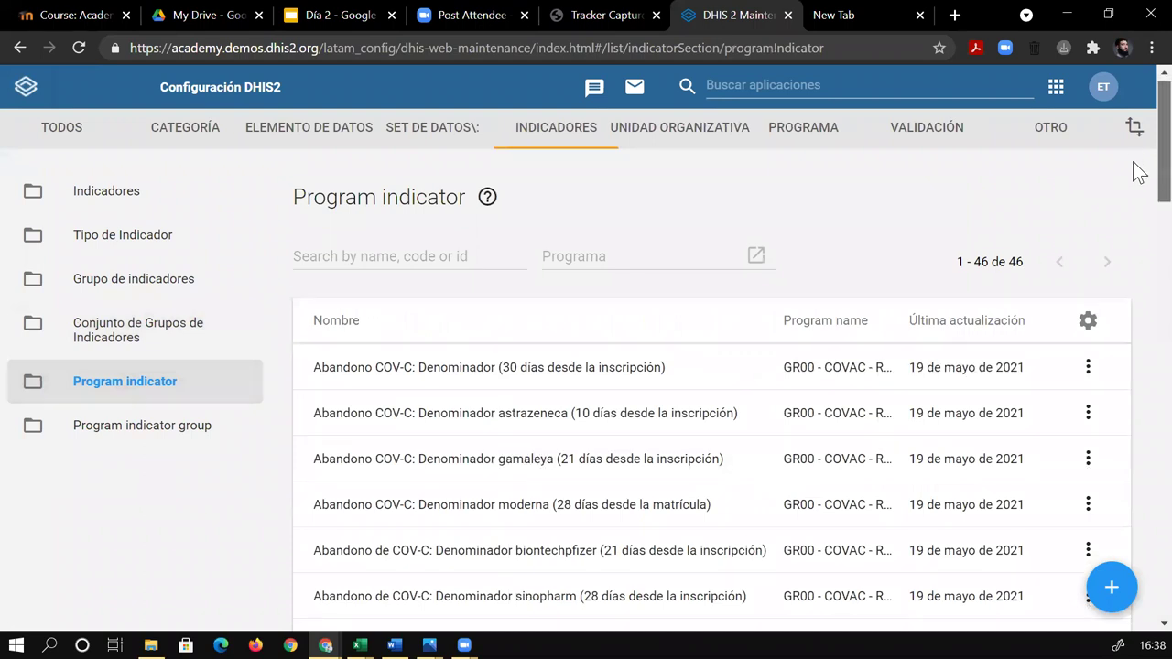
pyautogui.scroll(-1, 1137, 174)
pyautogui.scroll(-3, 1137, 188)
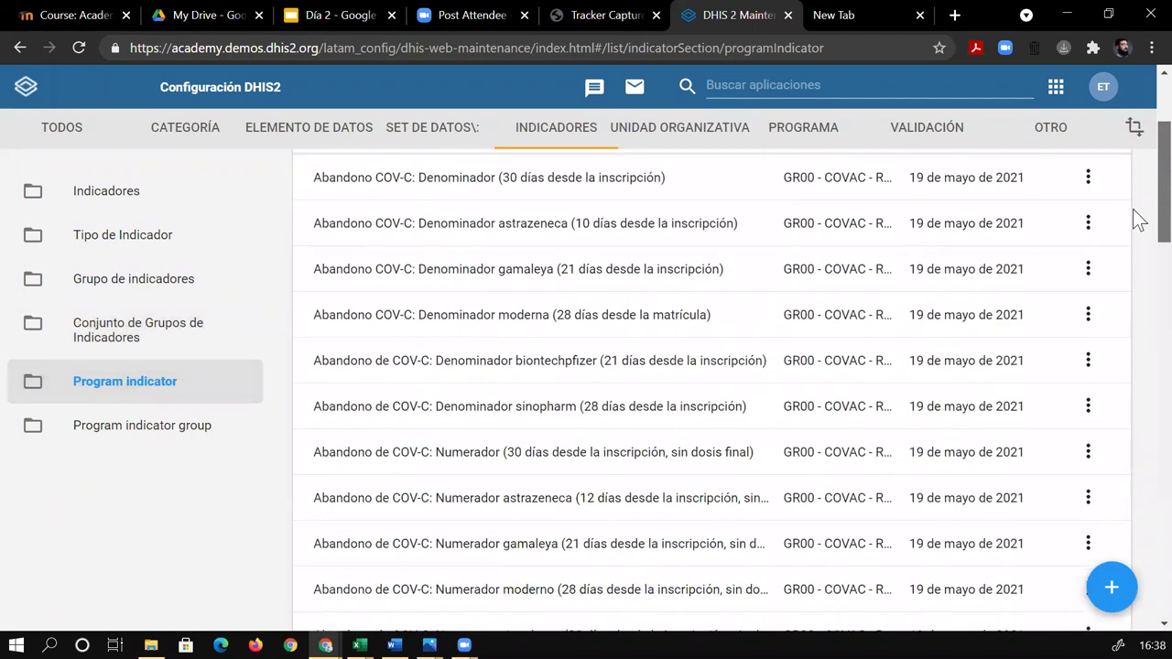
pyautogui.scroll(-3, 1138, 242)
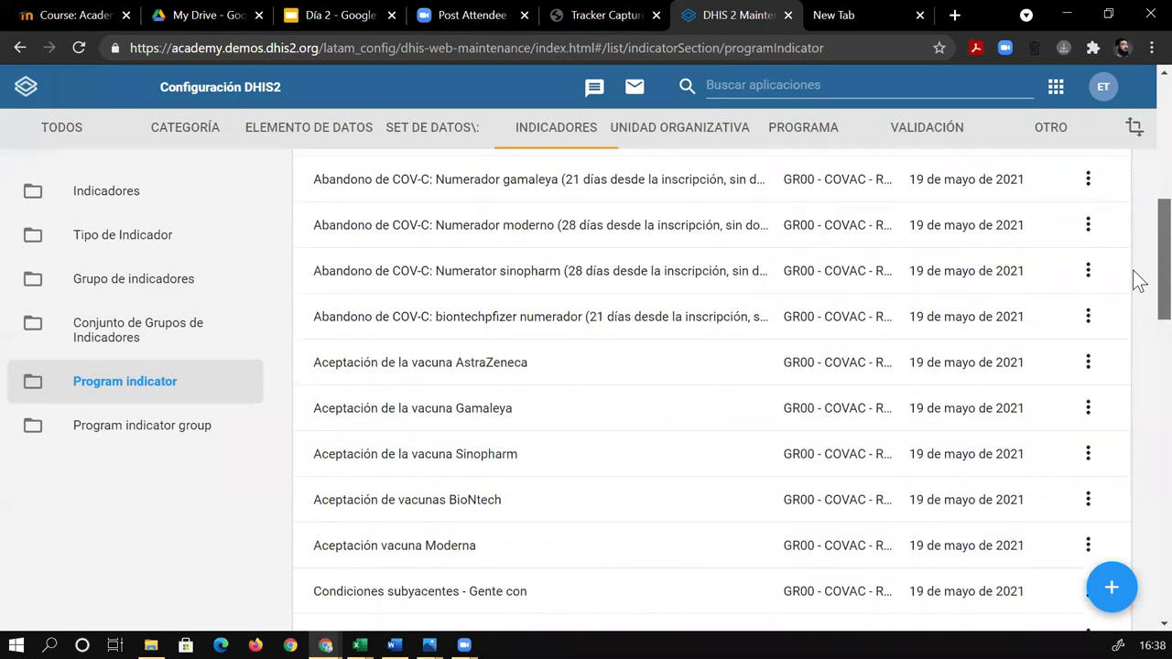
pyautogui.scroll(-3, 1138, 292)
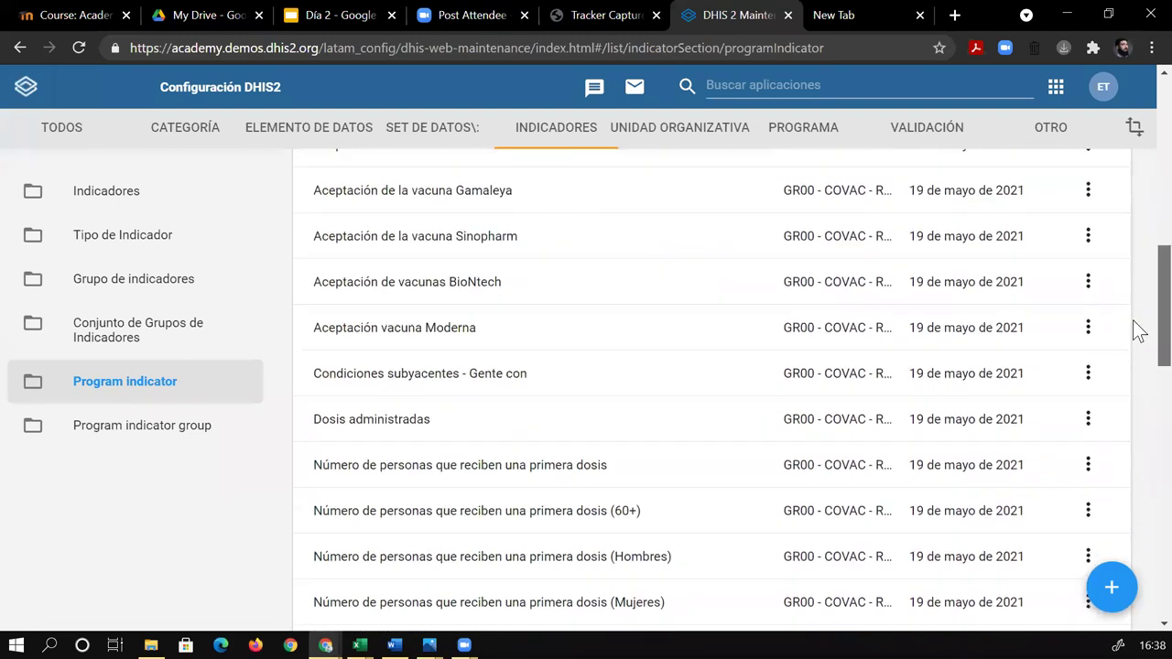
pyautogui.scroll(-1, 1138, 348)
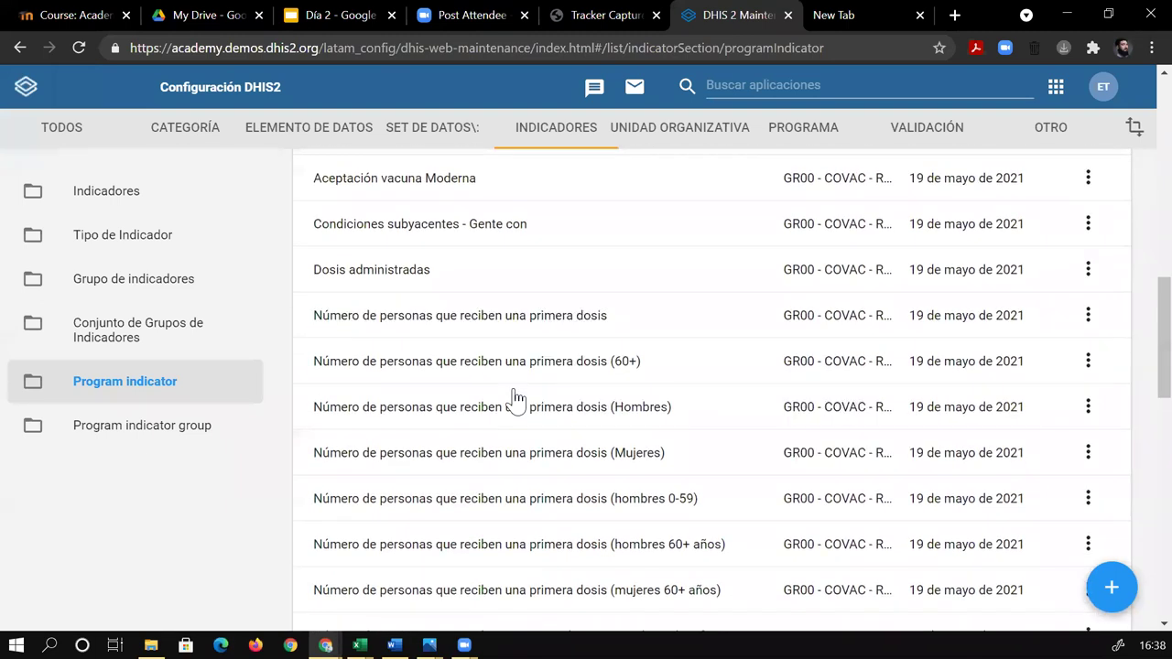
pyautogui.click(514, 314)
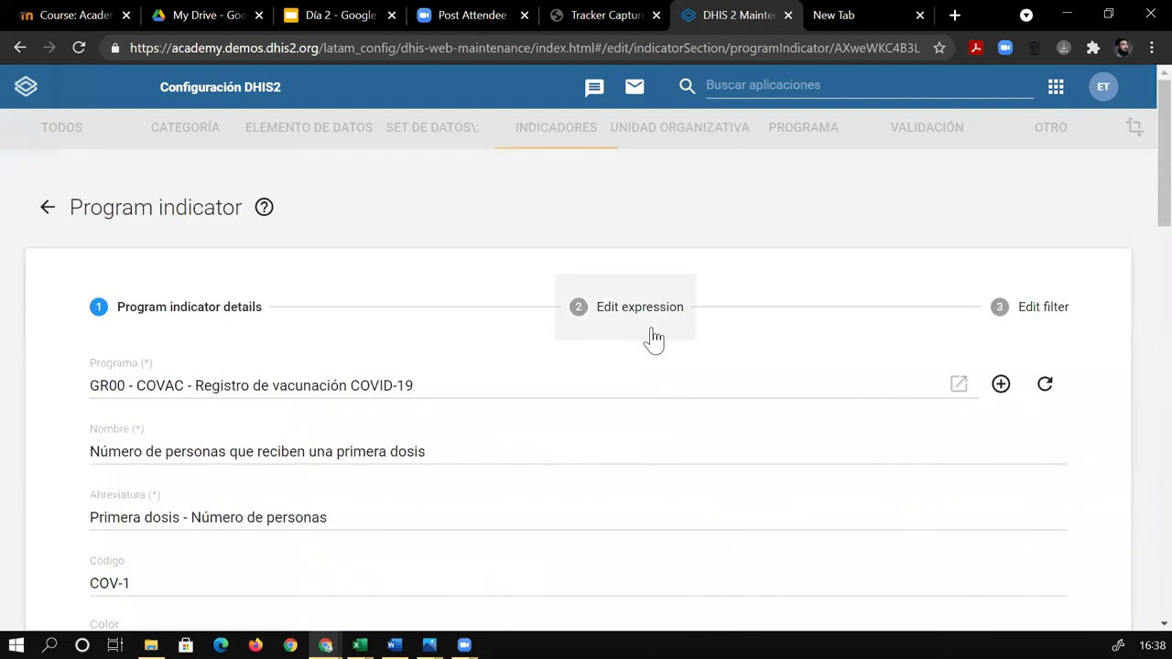
# View the first-dose indicator's expression, which counts V{tei_count}.
pyautogui.scroll(-10, 704, 357)
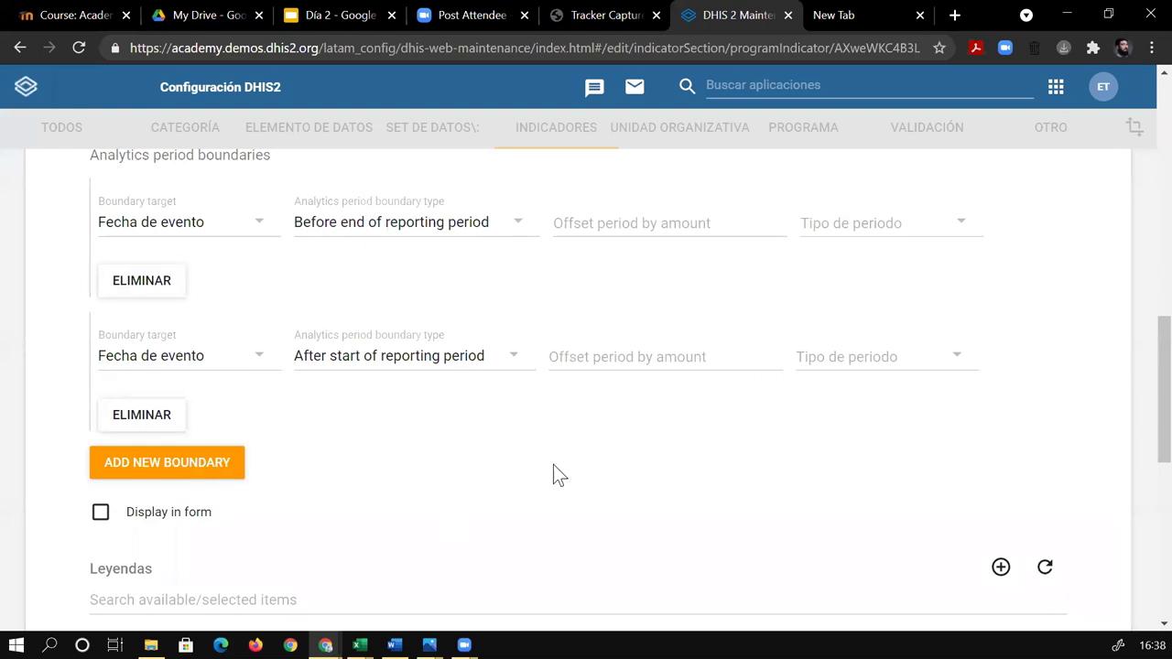
pyautogui.scroll(10, 552, 475)
pyautogui.click(615, 302)
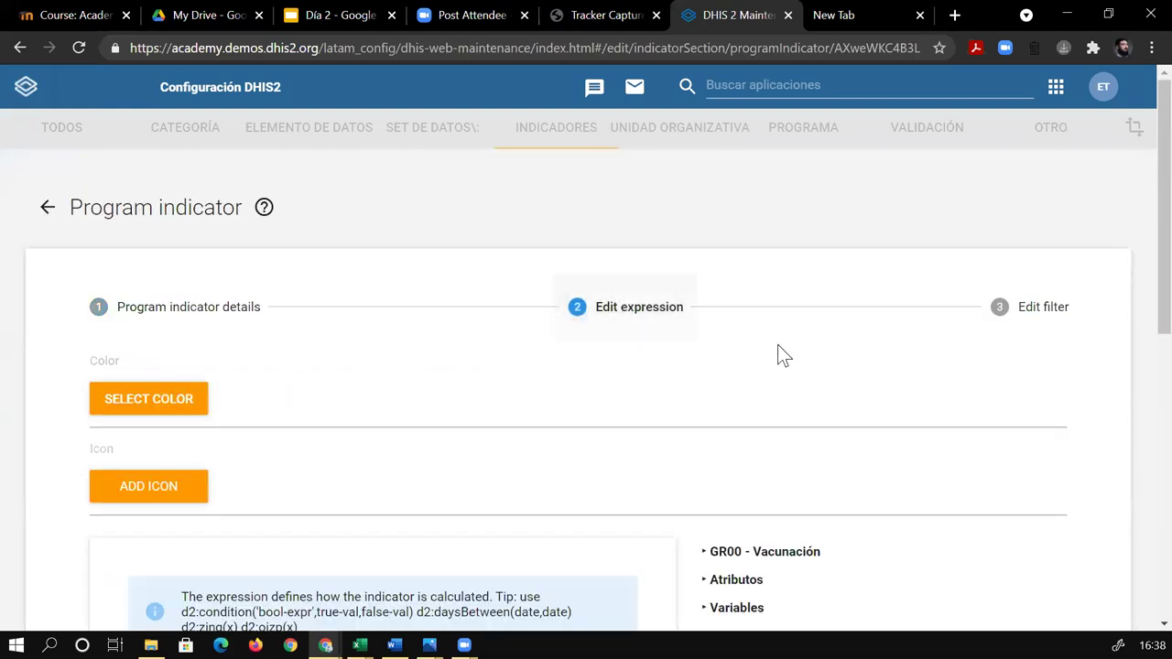
pyautogui.scroll(-5, 777, 344)
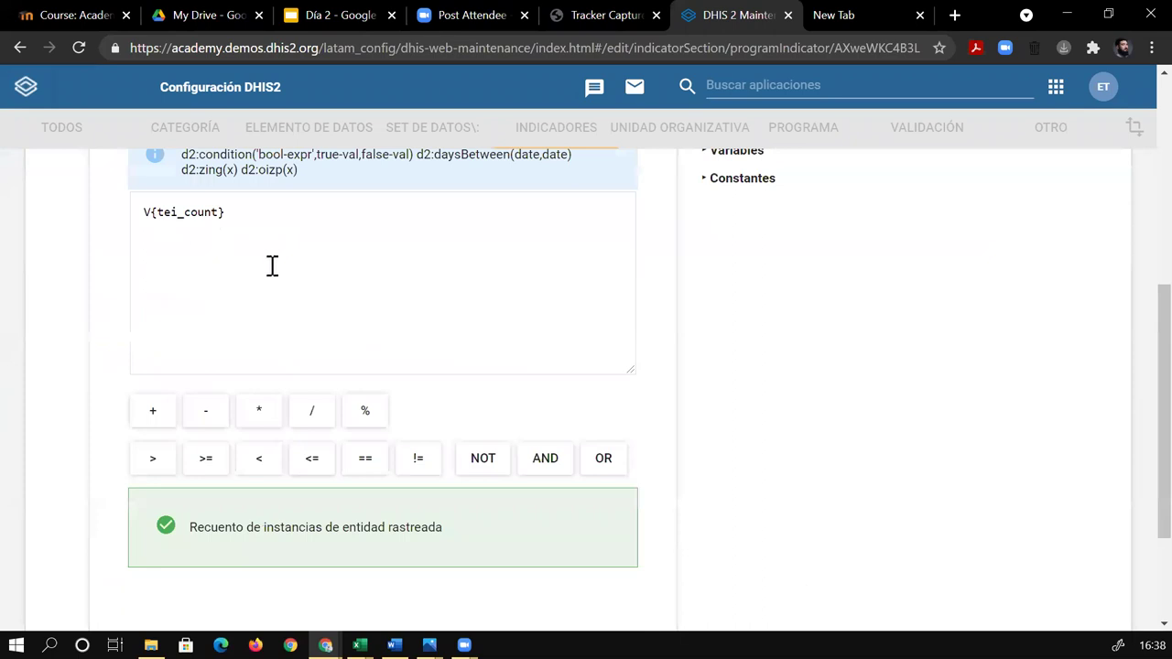
pyautogui.scroll(4, 1136, 287)
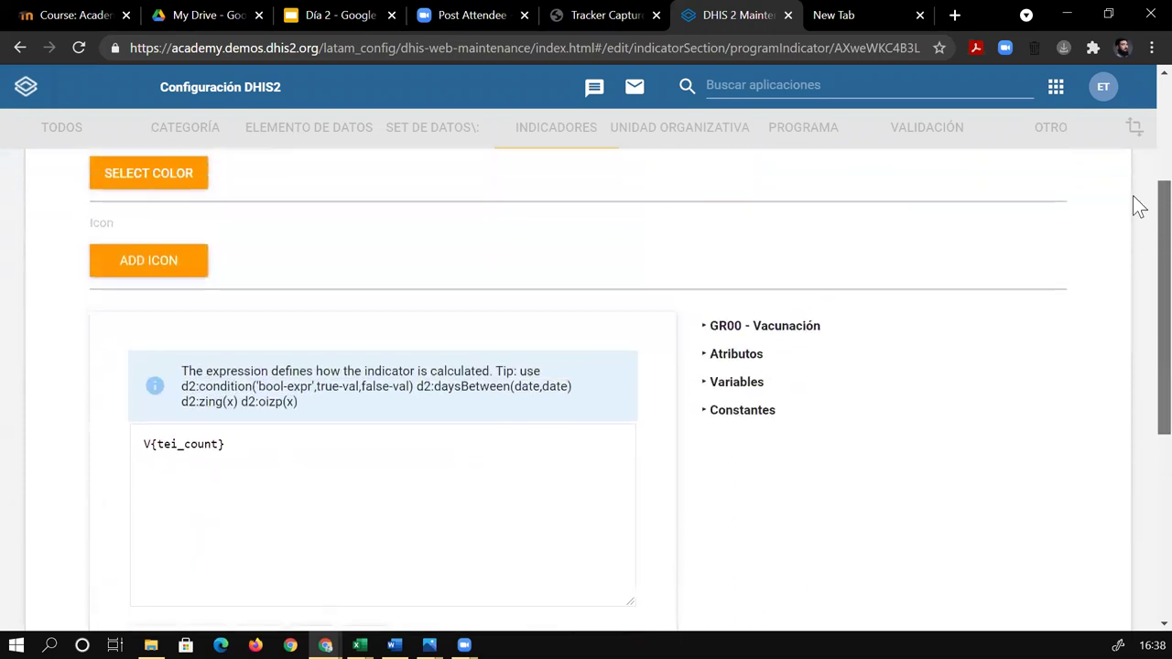
pyautogui.scroll(1, 1135, 131)
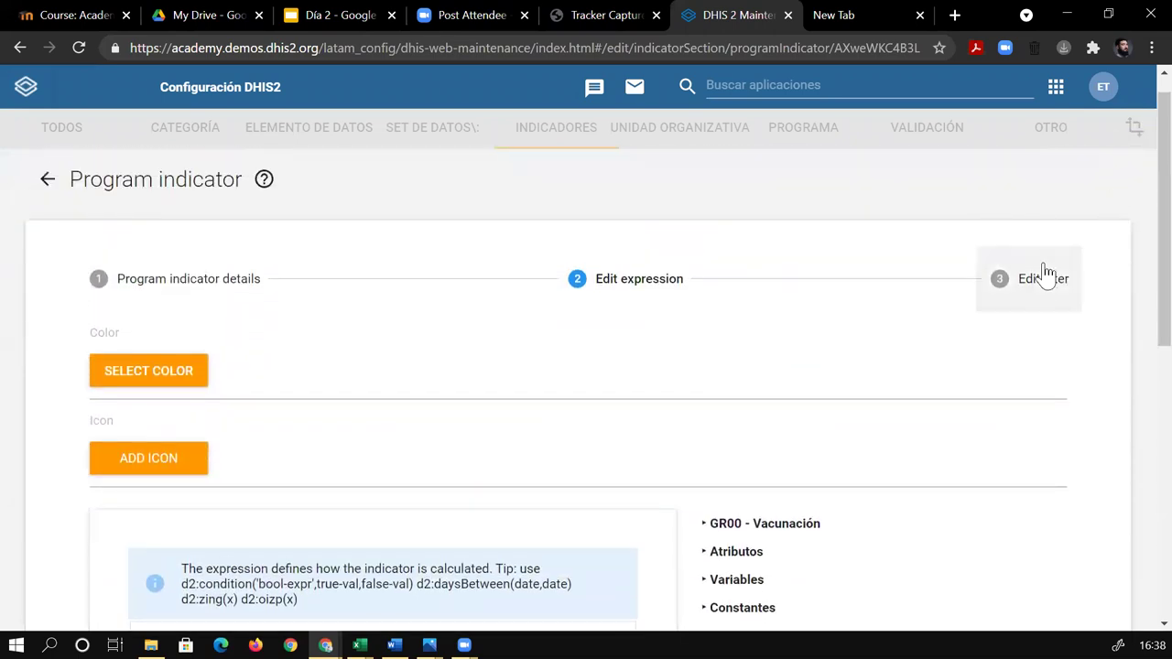
# Inspect the indicator's filter, highlighting its 'DOSE1' value, then return to Program indicator details.
pyautogui.click(1048, 272)
pyautogui.scroll(-3, 1137, 210)
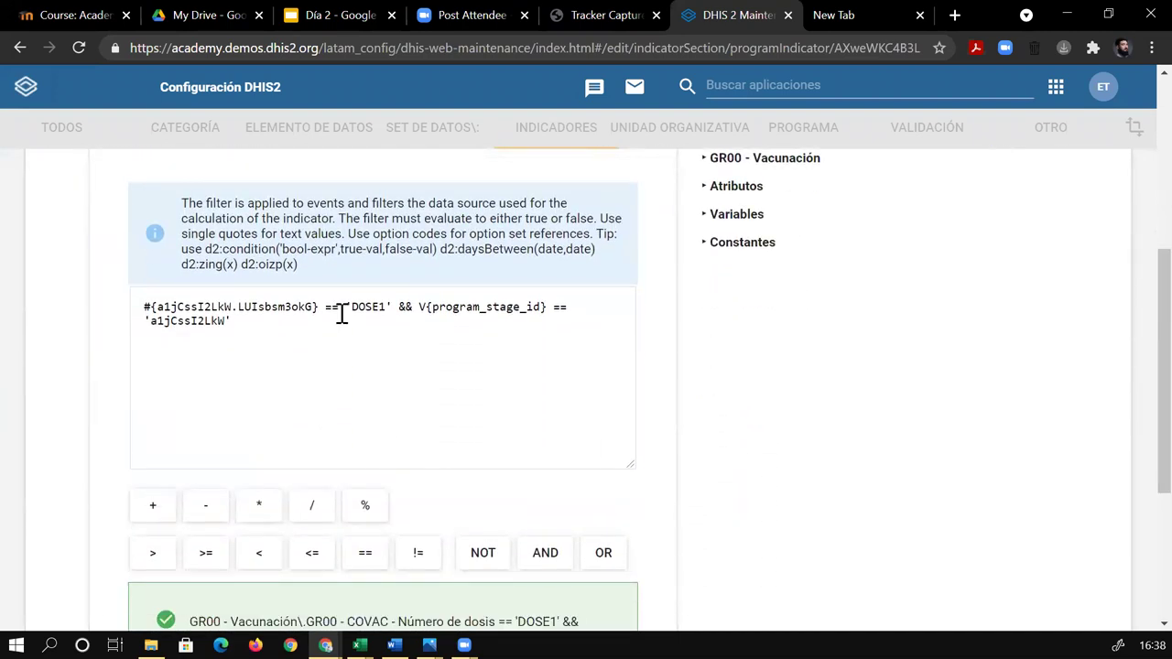
pyautogui.moveTo(356, 307); pyautogui.dragTo(394, 307)
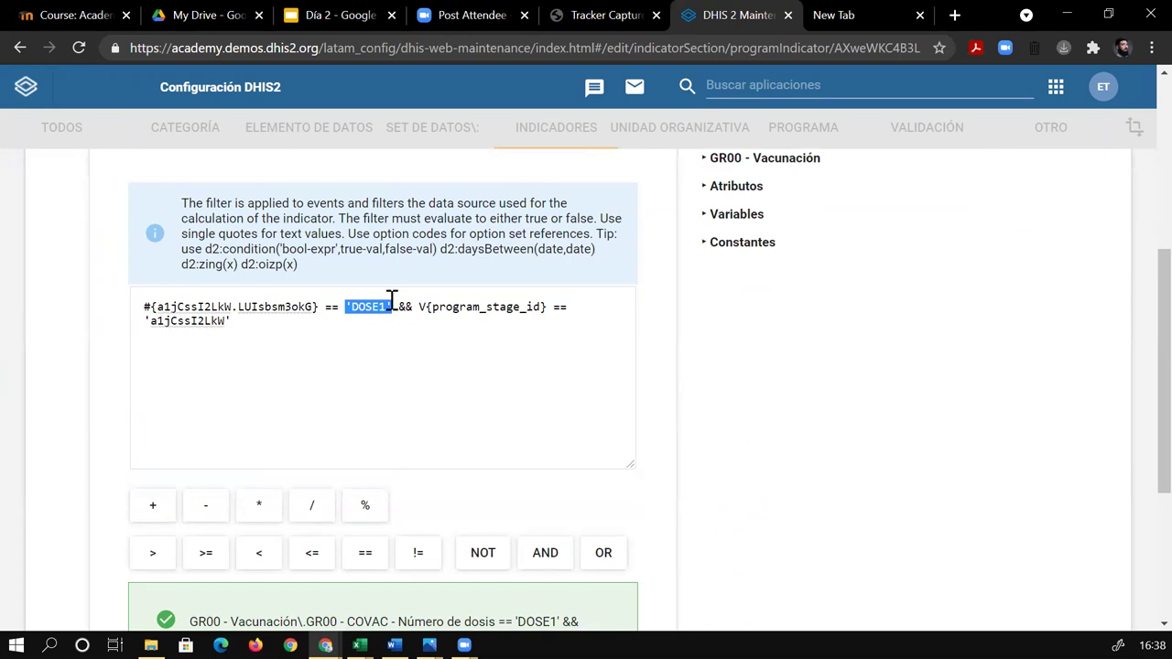
pyautogui.click(343, 352)
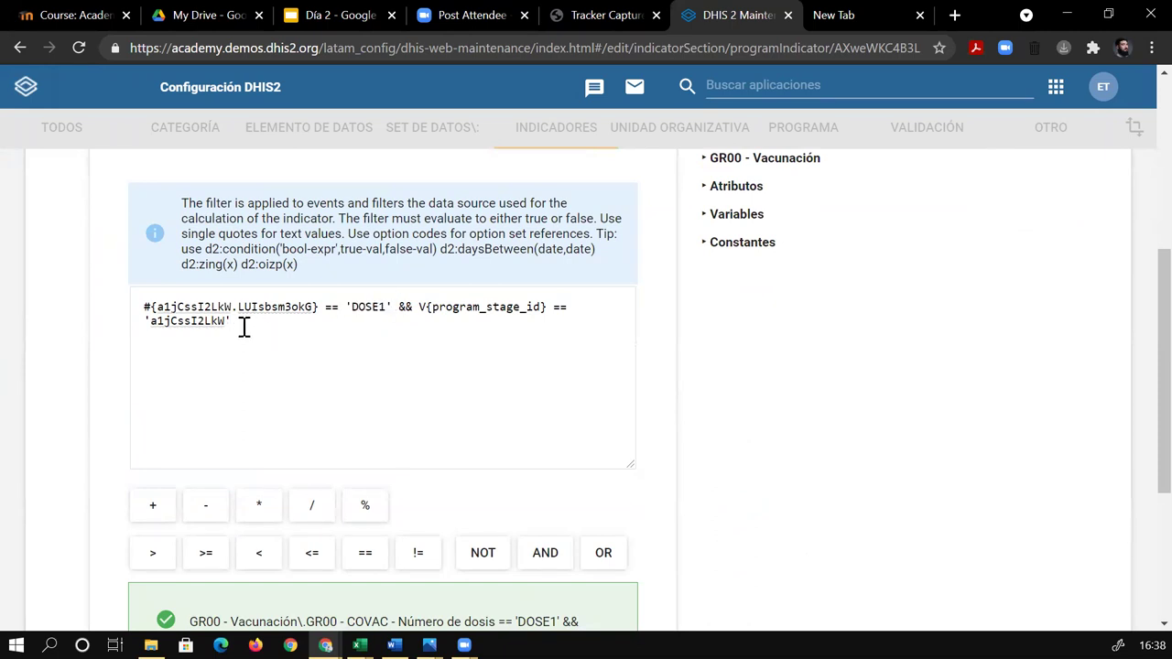
pyautogui.moveTo(347, 307); pyautogui.dragTo(390, 307)
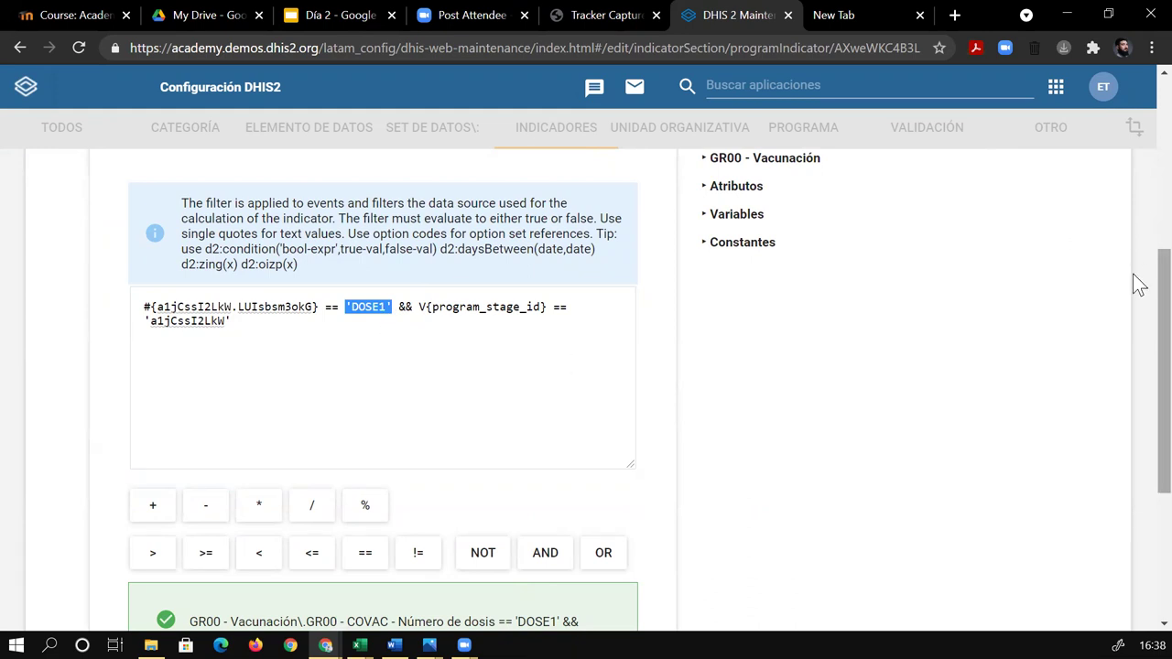
pyautogui.scroll(4, 1138, 283)
pyautogui.click(156, 249)
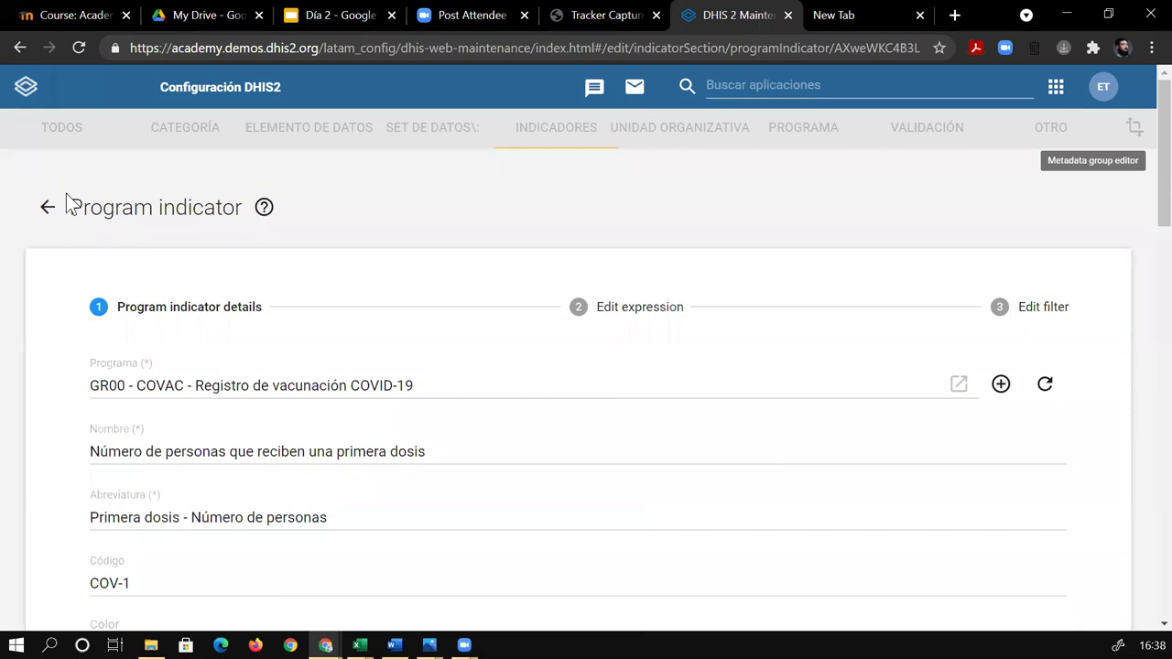
# Leave the first-dose indicator form via the back arrow to the Program indicator list.
pyautogui.click(46, 206)
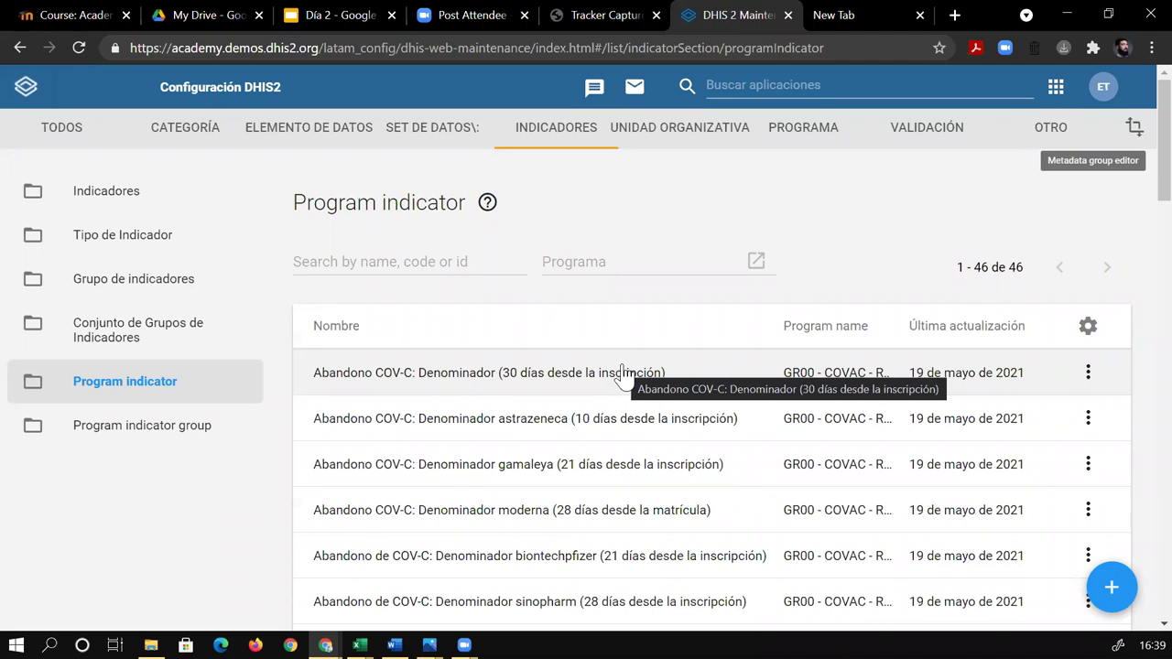
# Close the DHIS2 Maintenance tab and cycle through the open tabs to the 'Course: Academia' page.
pyautogui.click(787, 15)
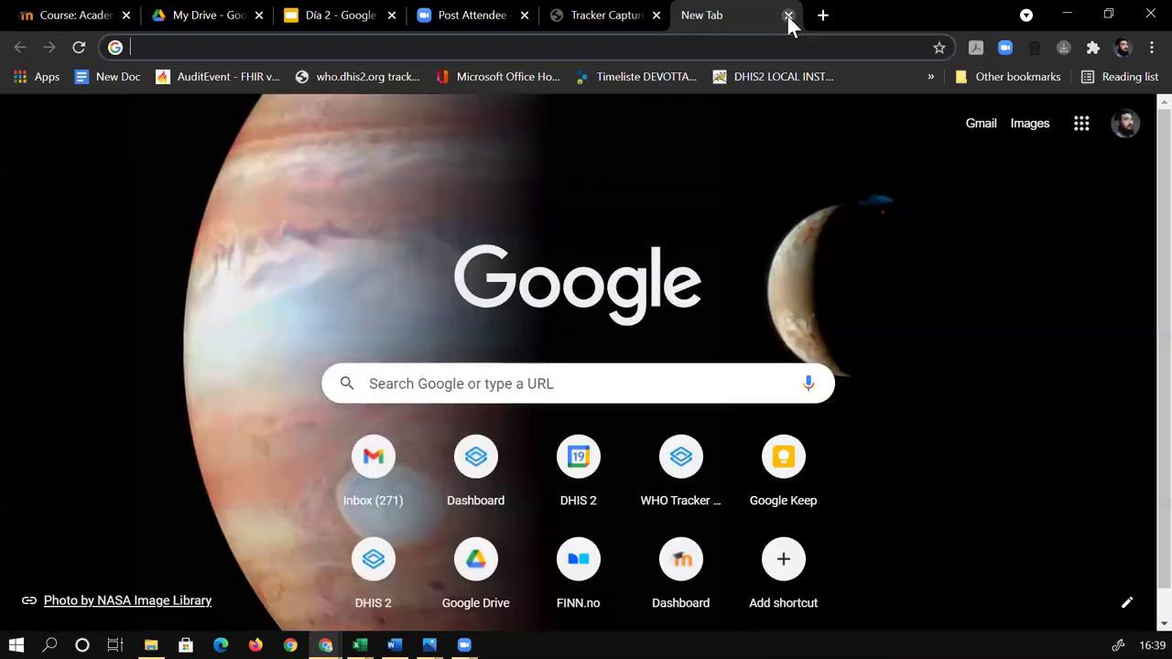
pyautogui.click(582, 14)
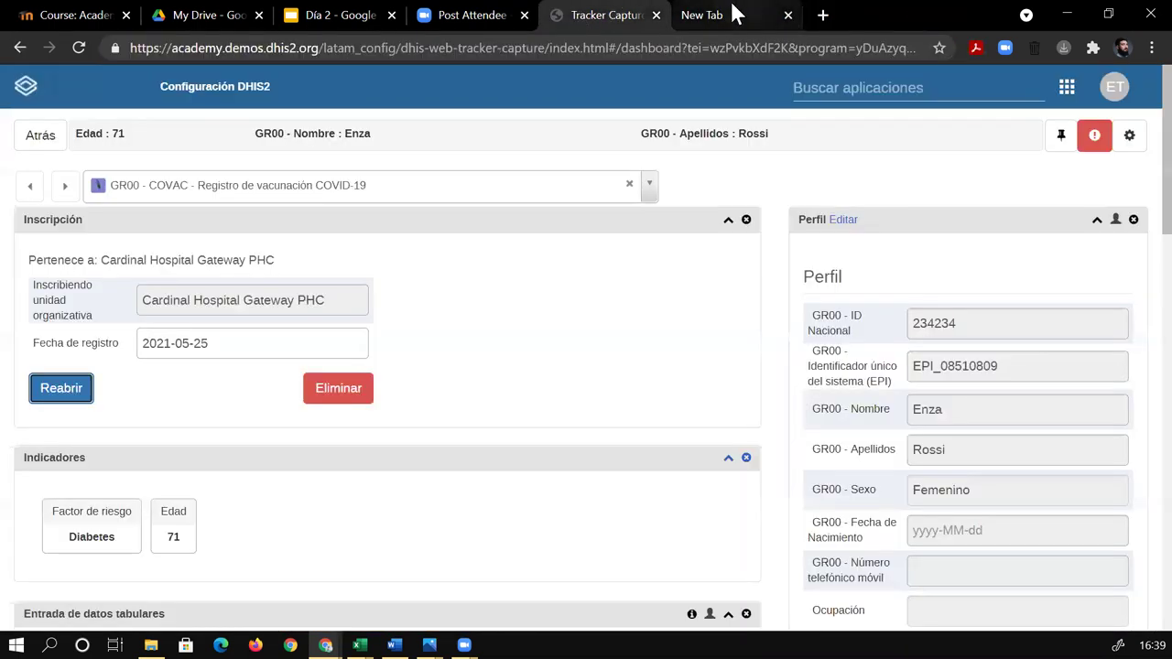
pyautogui.click(735, 14)
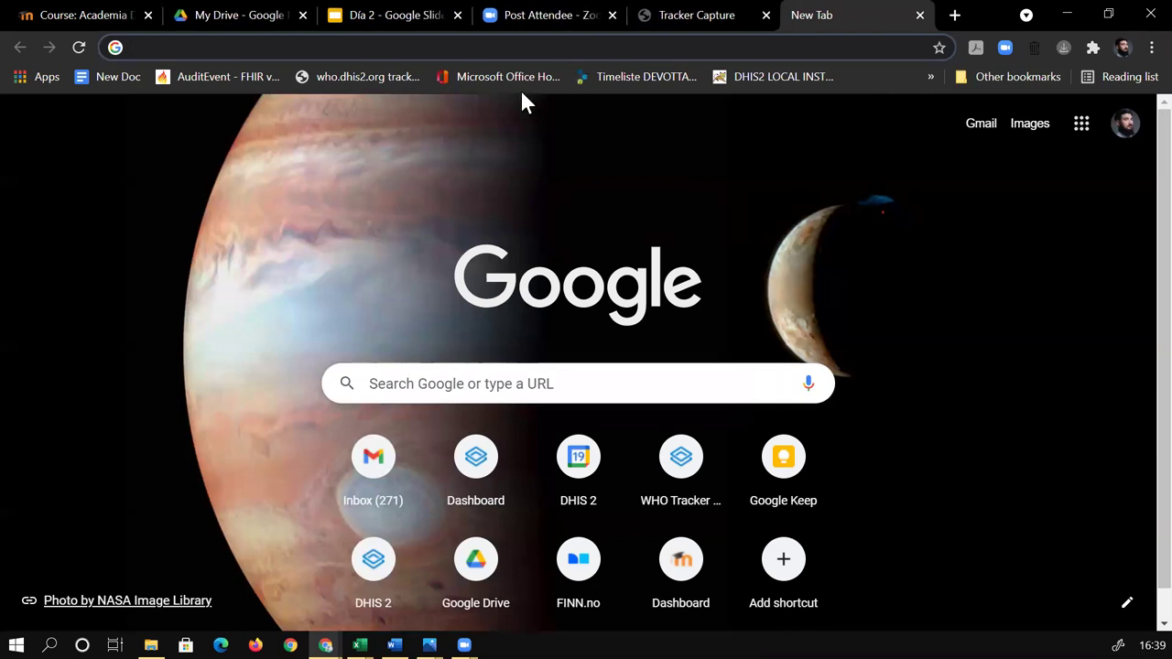
pyautogui.click(555, 13)
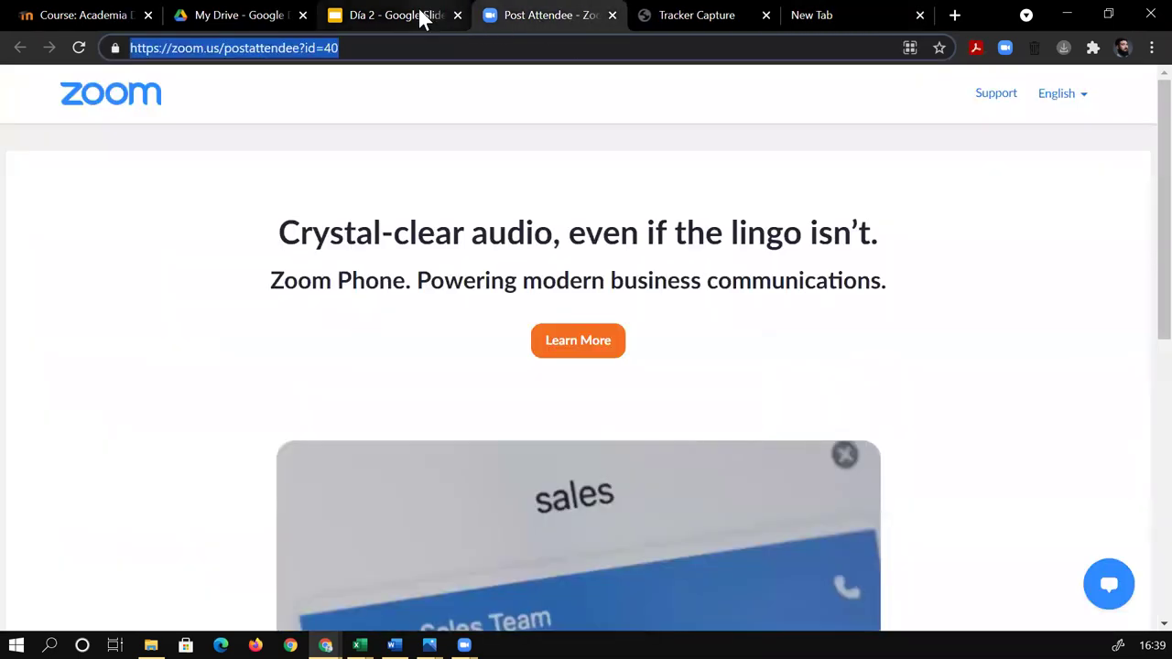
pyautogui.click(86, 13)
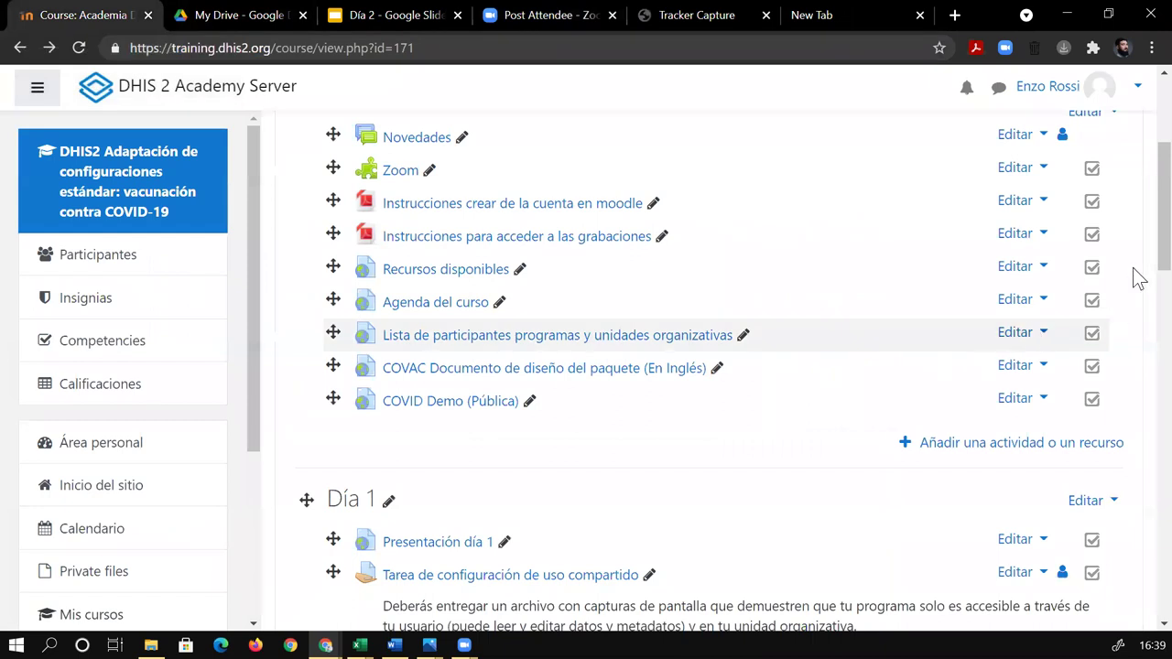
# Scroll to Día 2 and open 'Requerimientos de vacunación para la República de Trainingland', showing the Example COVID FORM.
pyautogui.scroll(-5, 1139, 225)
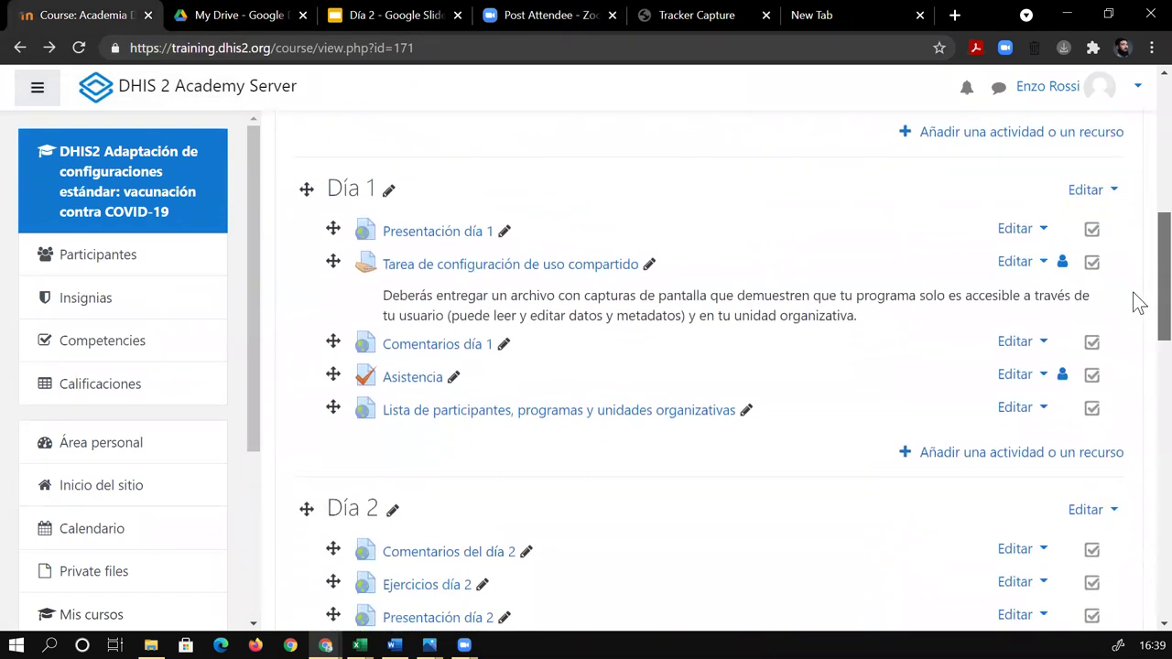
pyautogui.scroll(-2, 1138, 339)
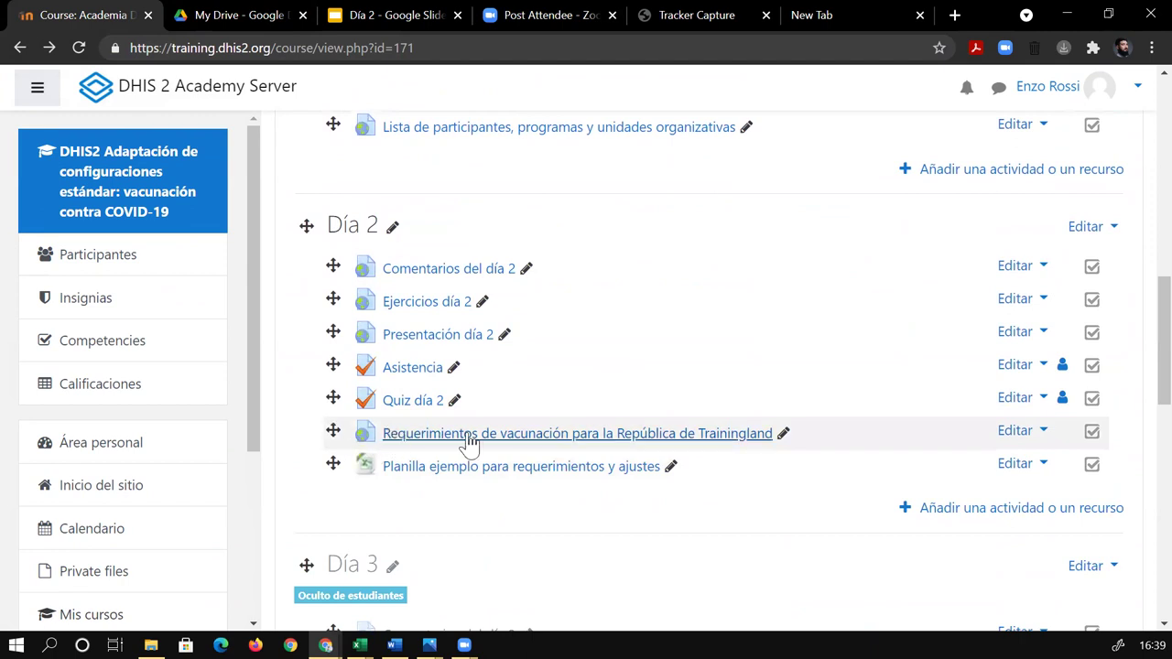
pyautogui.click(743, 439)
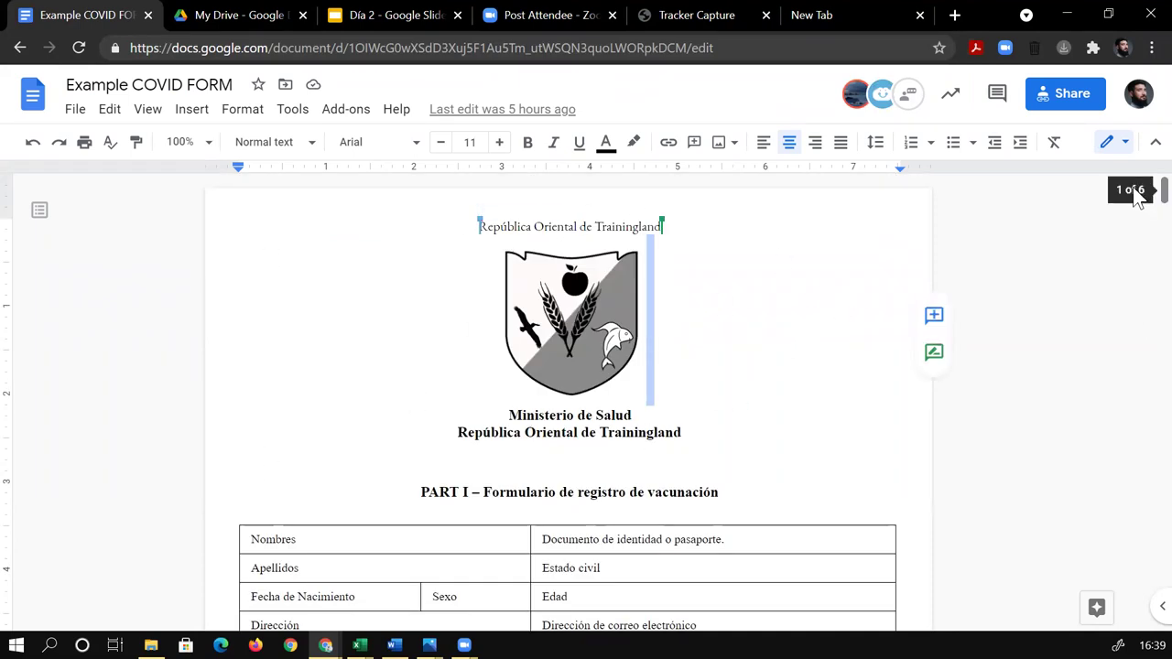
# Hide the Google Docs menus so the Example COVID FORM fills more of the screen.
pyautogui.scroll(-2, 1135, 201)
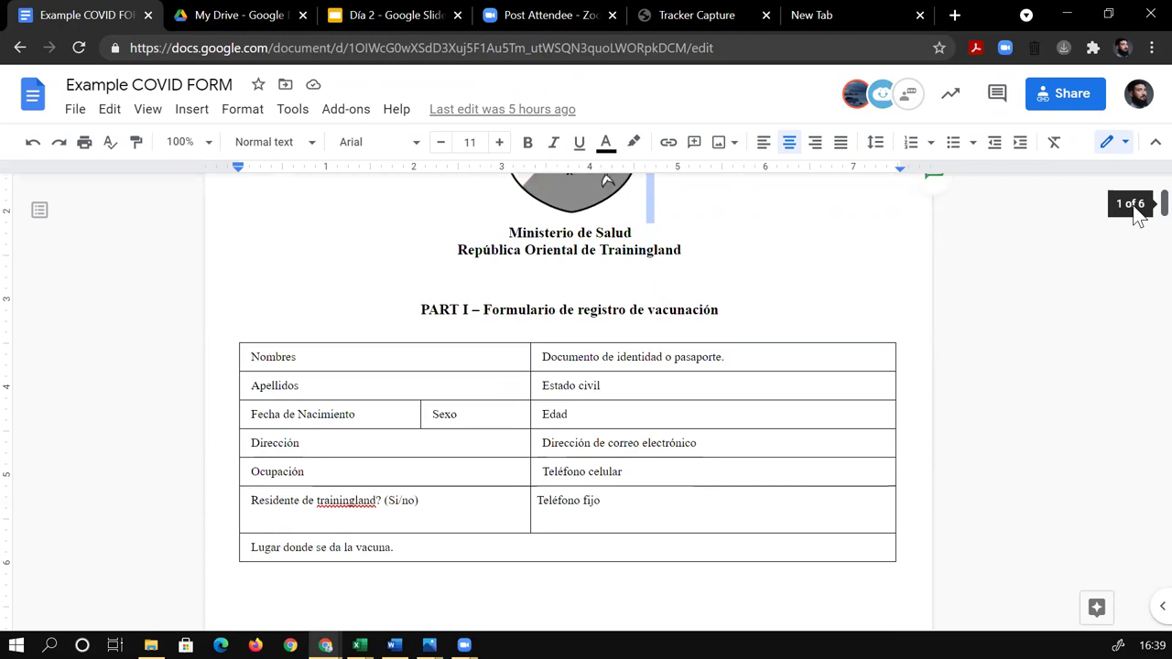
pyautogui.scroll(2, 1138, 206)
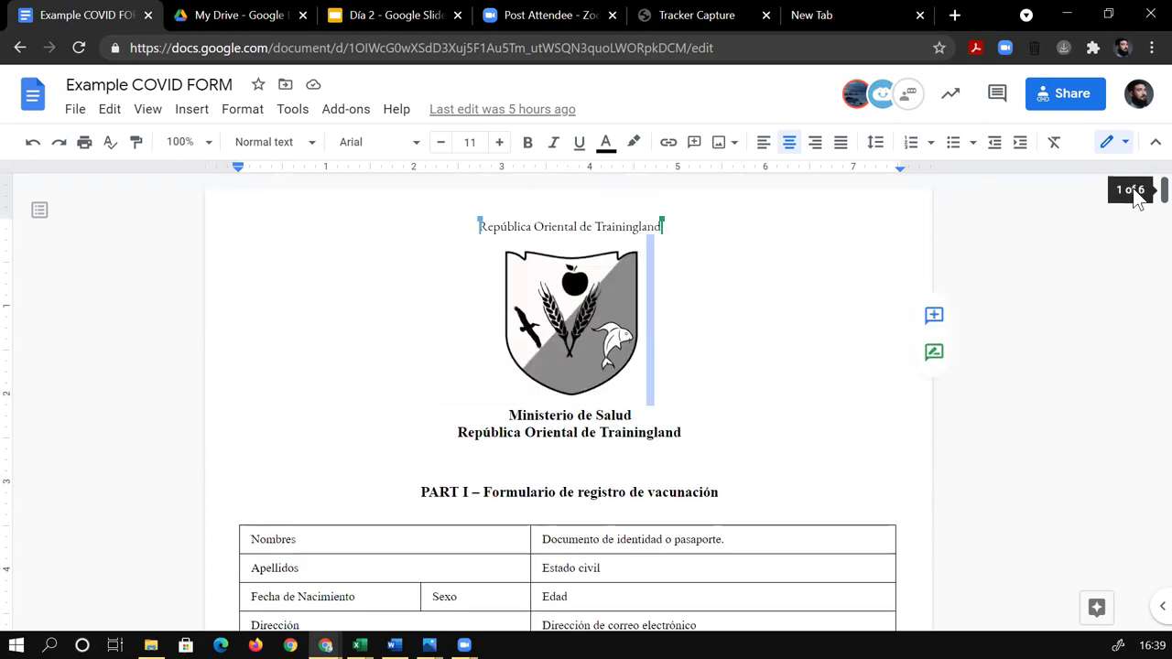
pyautogui.scroll(-1, 1137, 205)
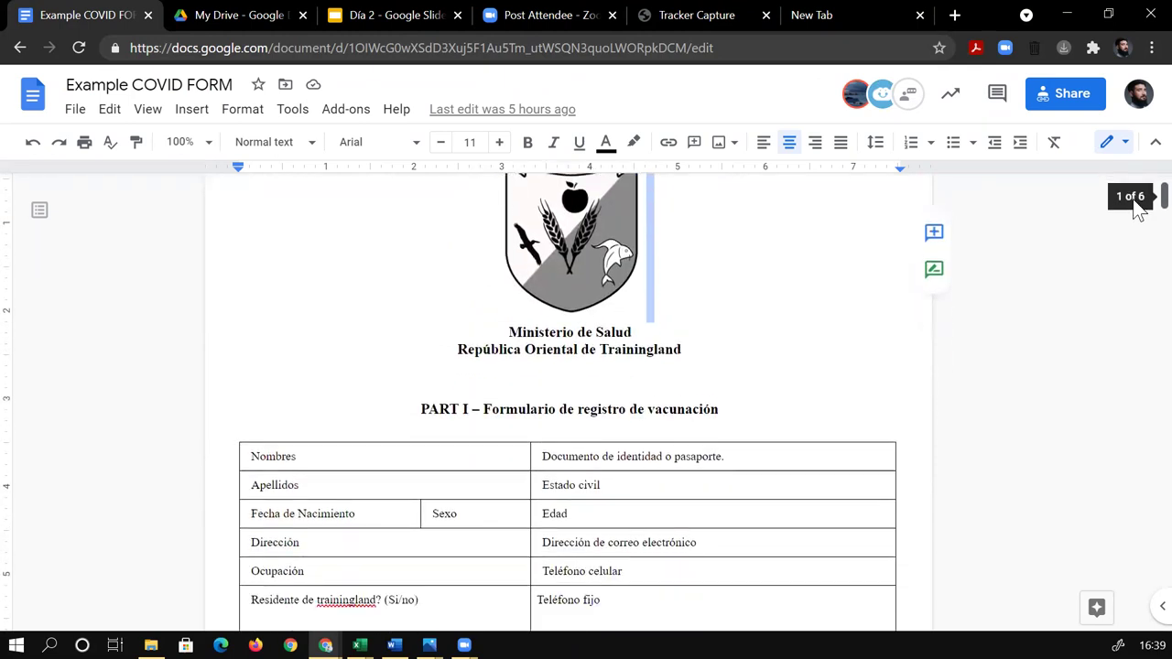
pyautogui.scroll(-3, 1138, 209)
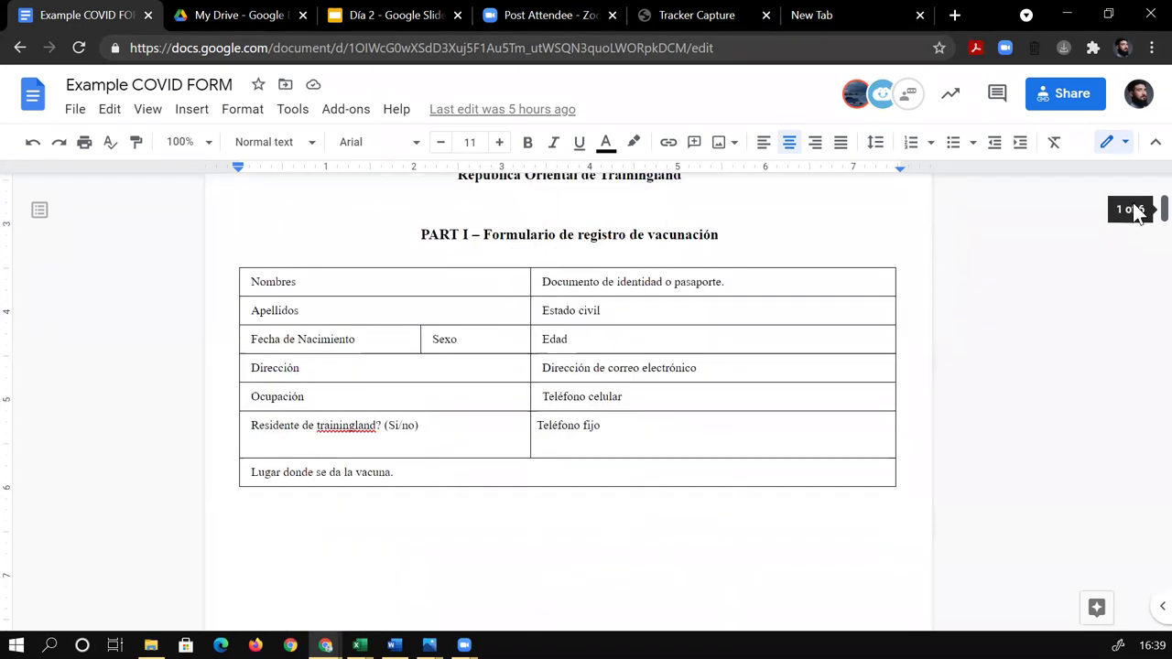
pyautogui.scroll(2, 1136, 225)
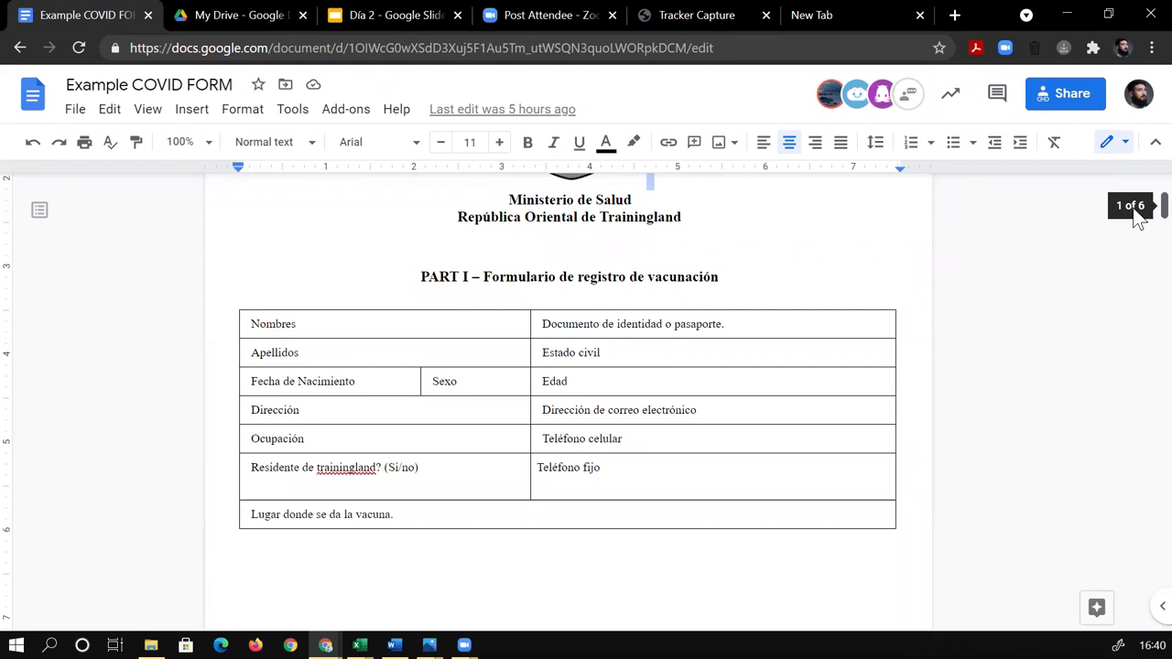
pyautogui.click(1147, 145)
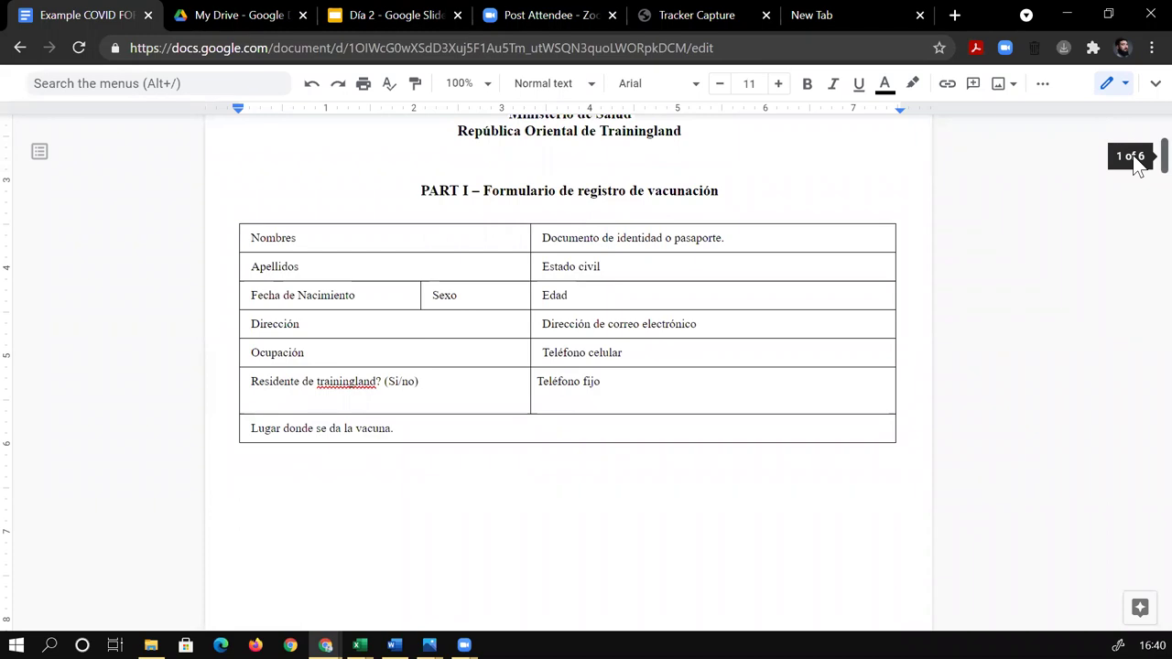
# Scroll through the form's Part I registration and Parte II consent sections.
pyautogui.scroll(2, 1135, 163)
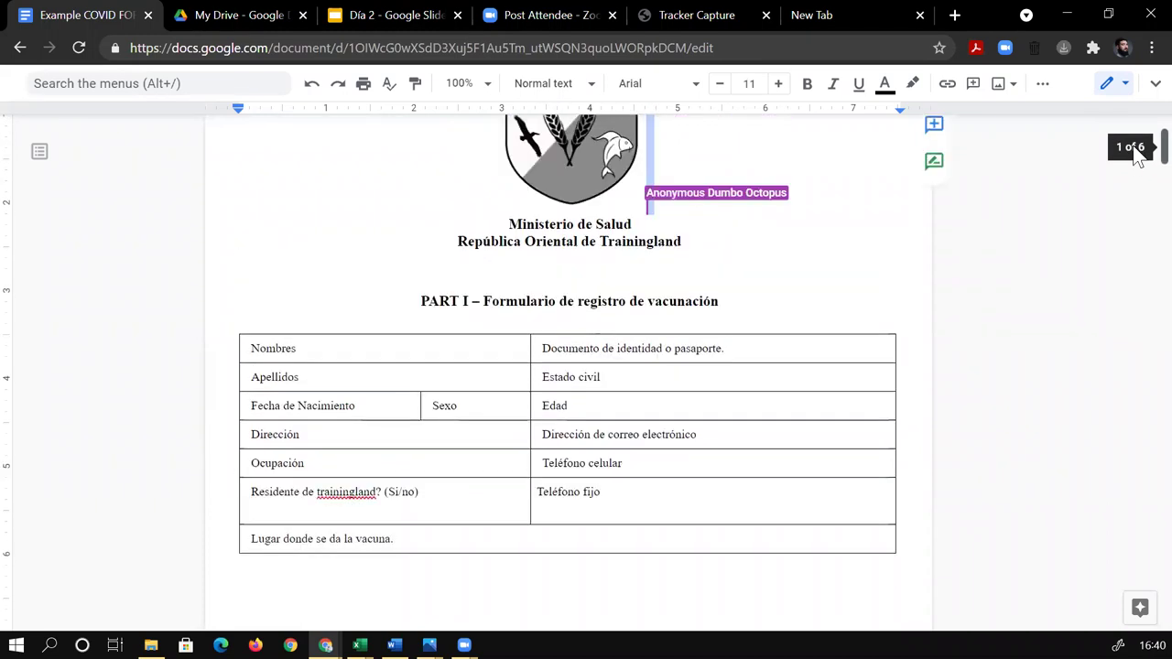
pyautogui.scroll(-1, 1135, 155)
pyautogui.scroll(-5, 1137, 160)
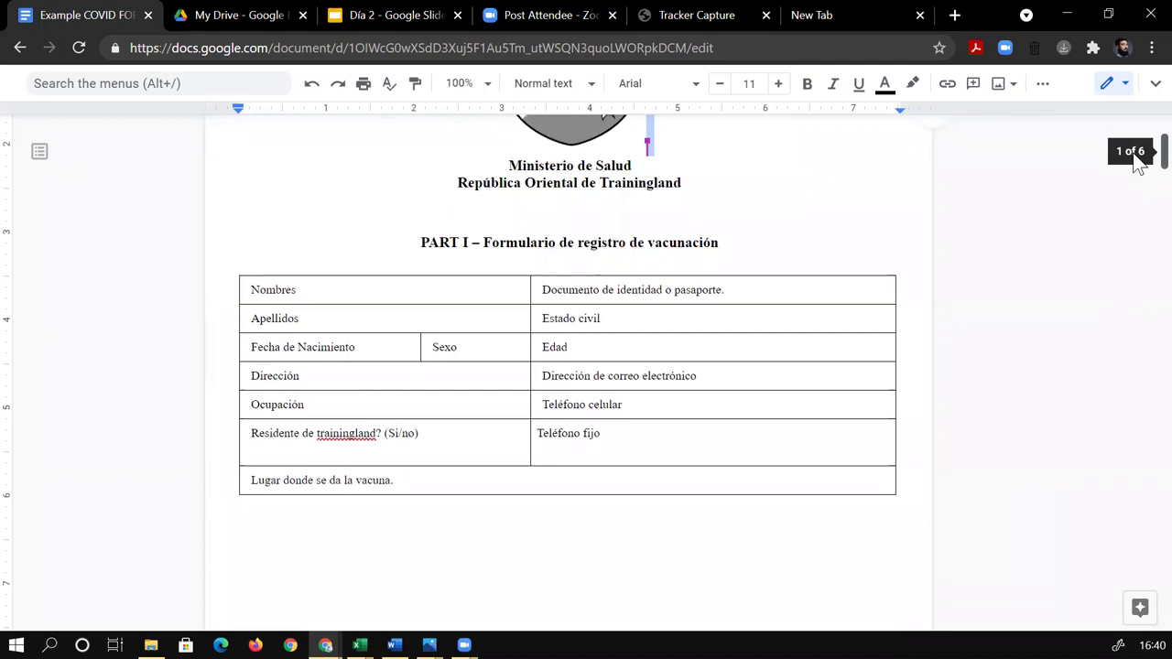
pyautogui.scroll(-10, 1138, 186)
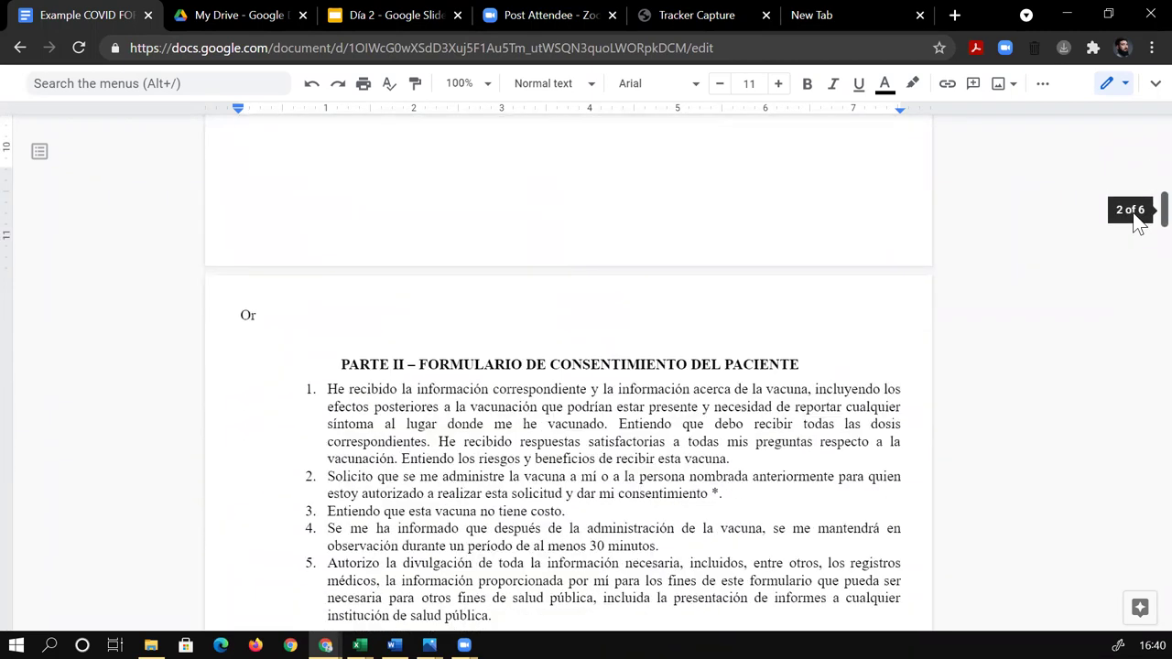
pyautogui.scroll(-1, 1136, 229)
pyautogui.scroll(1, 1136, 230)
pyautogui.scroll(-1, 1137, 231)
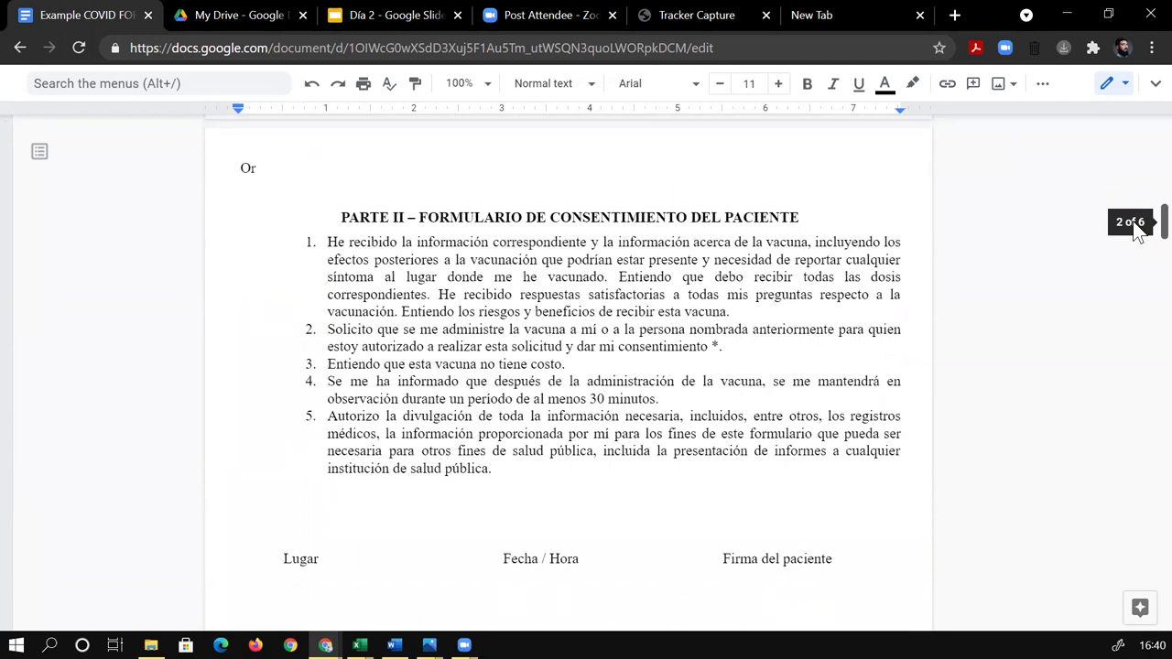
pyautogui.scroll(-12, 1137, 238)
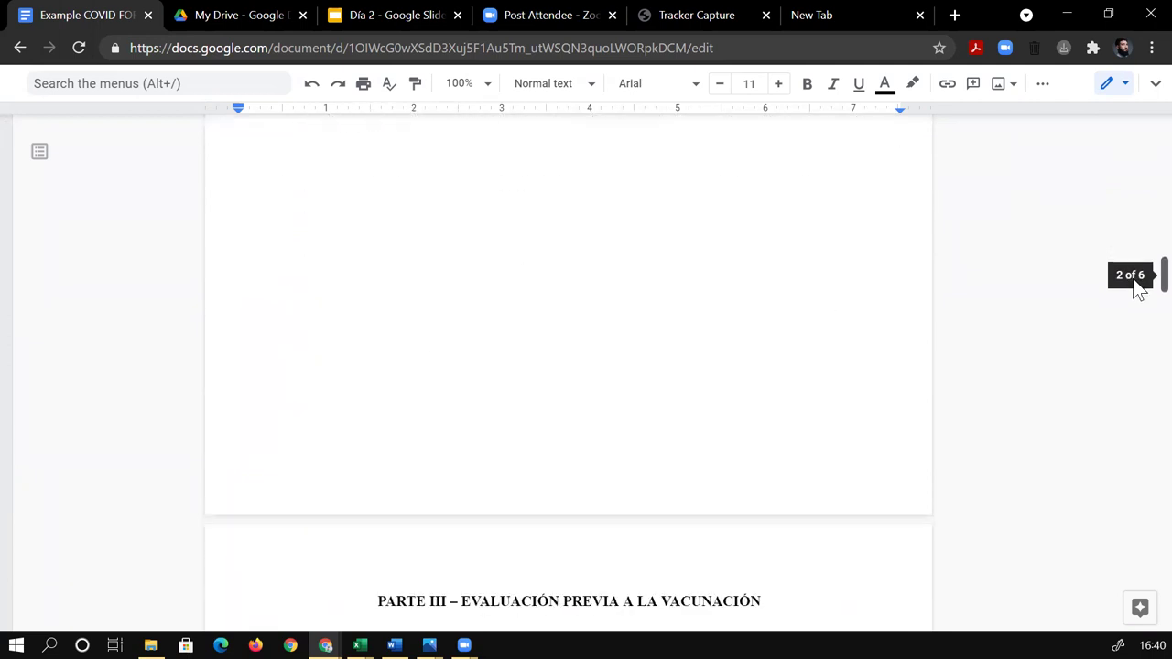
pyautogui.scroll(-1, 1137, 320)
# Continue past Parte III pre-vaccination to page 4, PARTE IV – REGISTRO DE VACUNACIÓN.
pyautogui.scroll(1, 1136, 321)
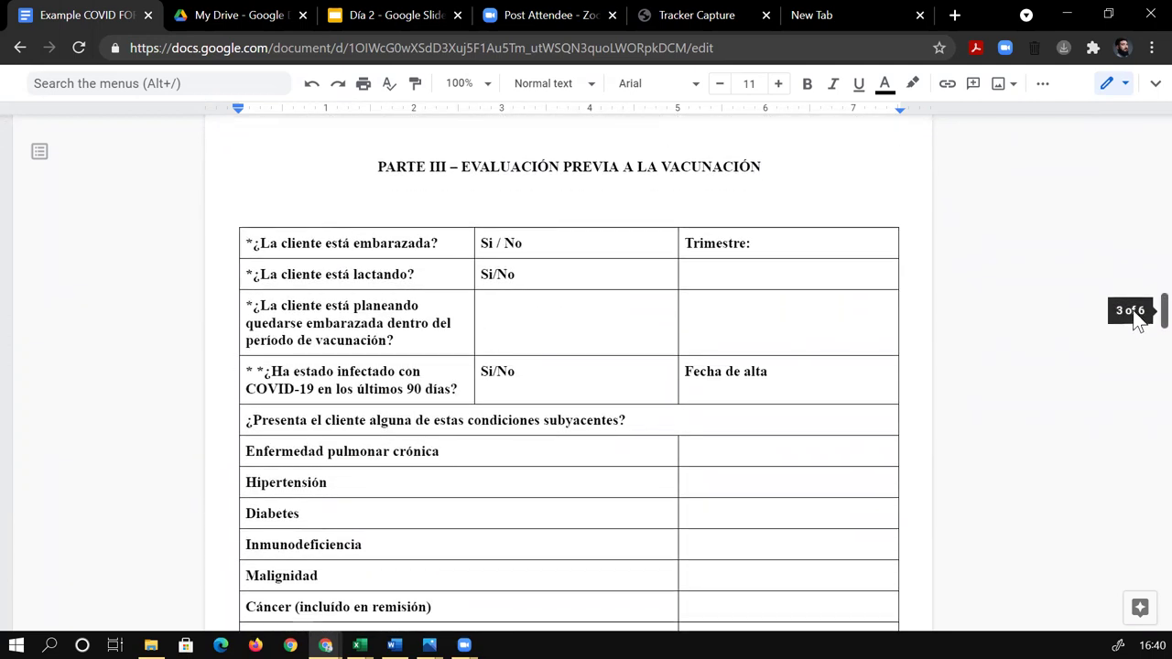
pyautogui.scroll(-2, 1136, 316)
pyautogui.scroll(2, 1136, 317)
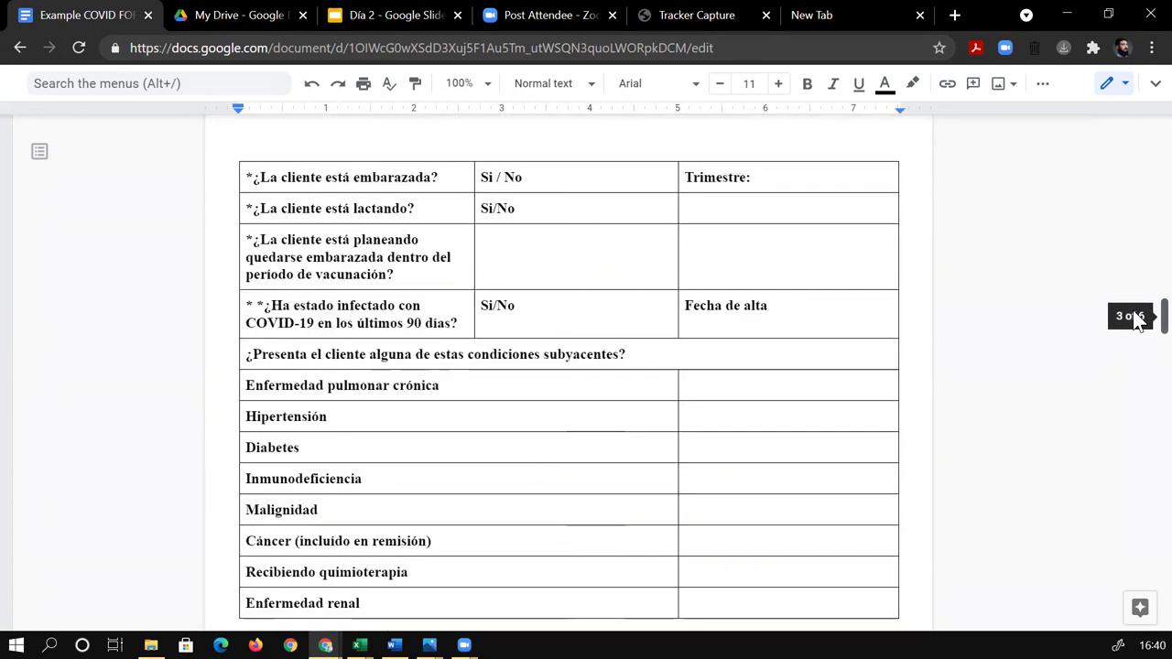
pyautogui.scroll(-3, 1136, 315)
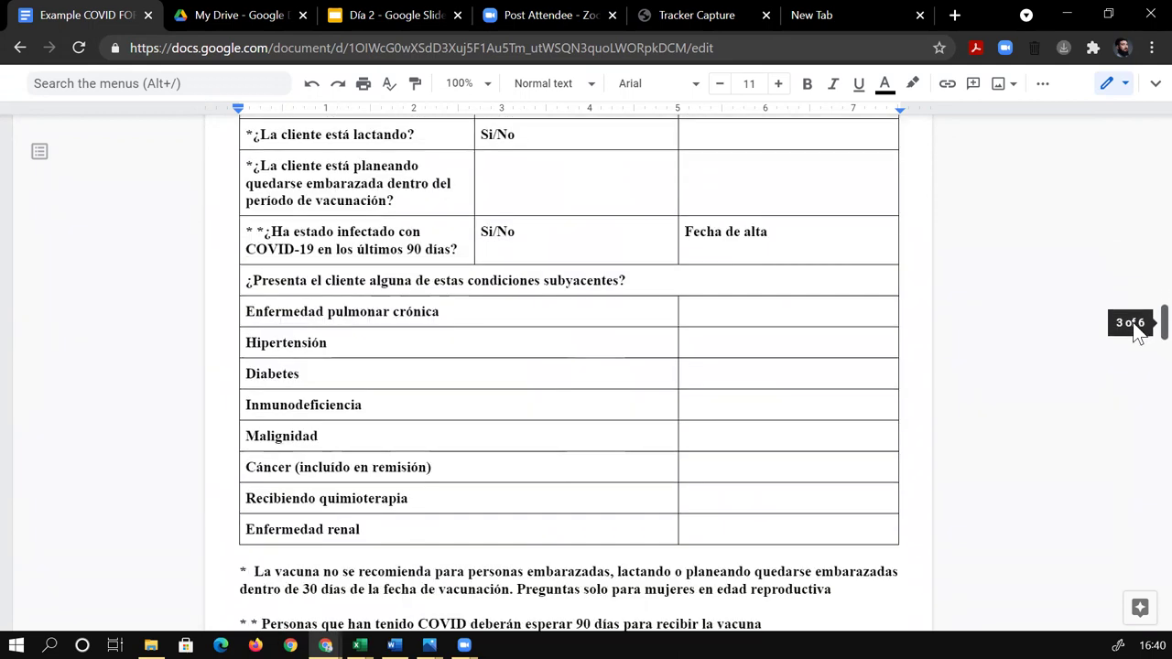
pyautogui.scroll(1, 1136, 329)
pyautogui.scroll(2, 1137, 330)
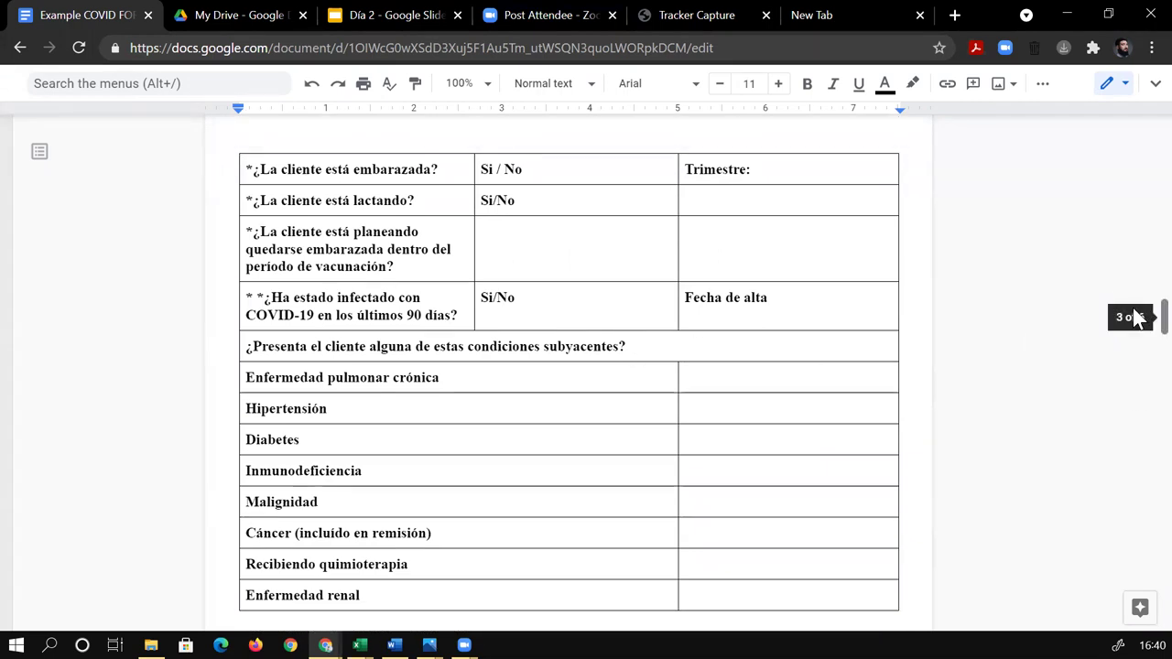
pyautogui.scroll(-4, 1136, 320)
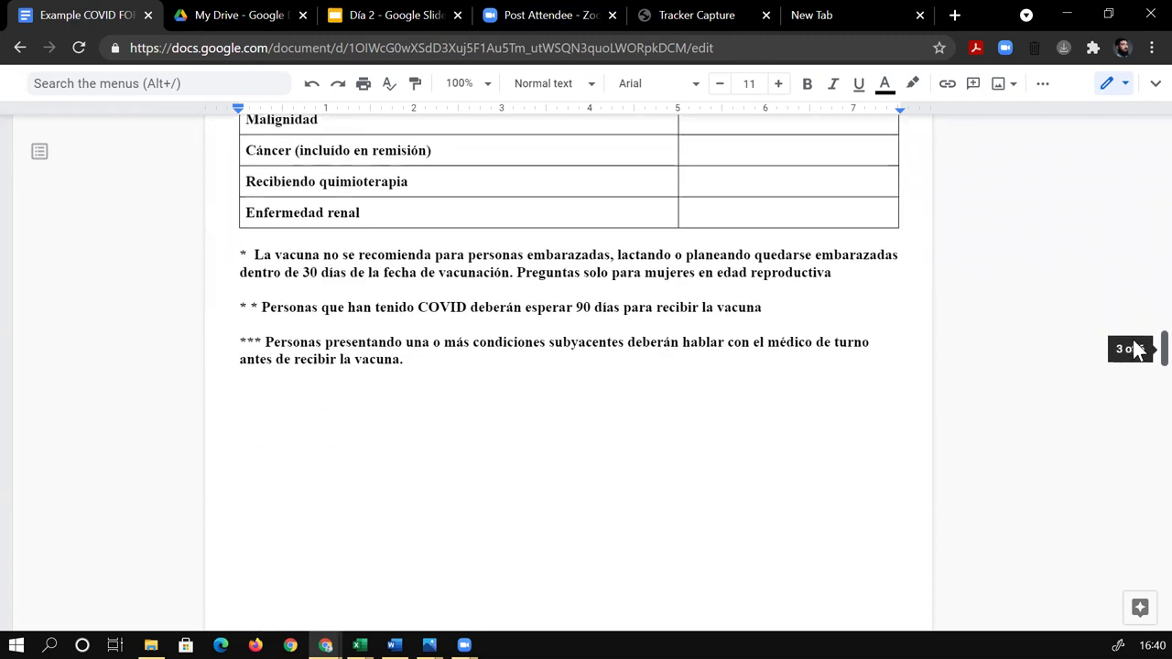
pyautogui.scroll(-5, 1136, 350)
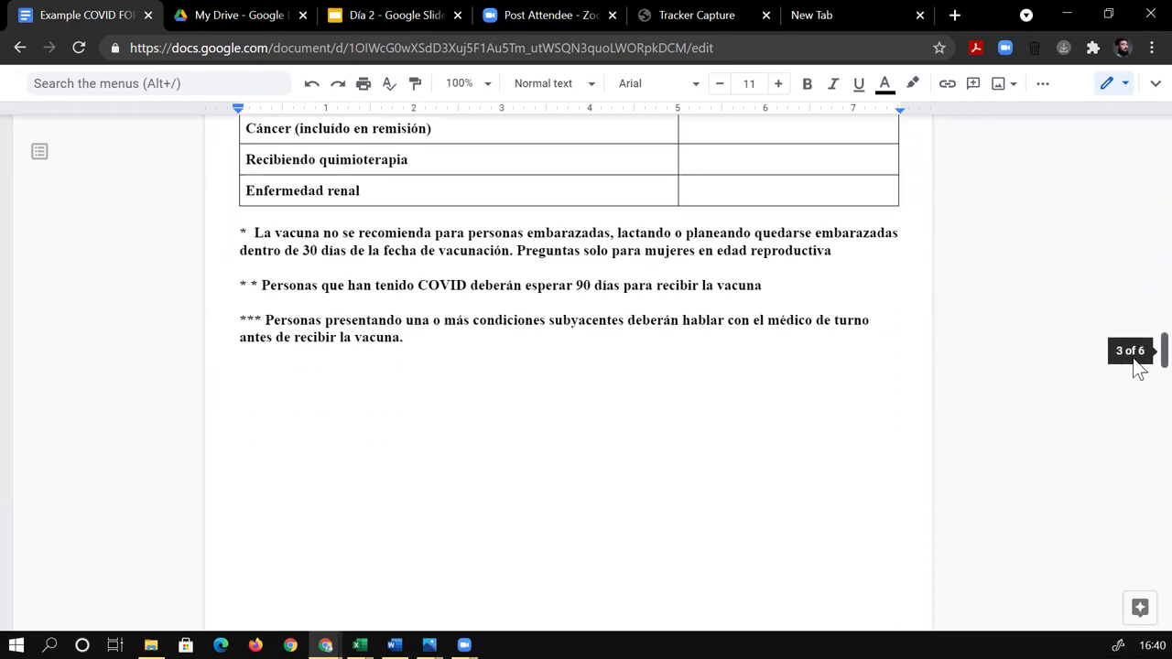
pyautogui.scroll(-2, 1135, 376)
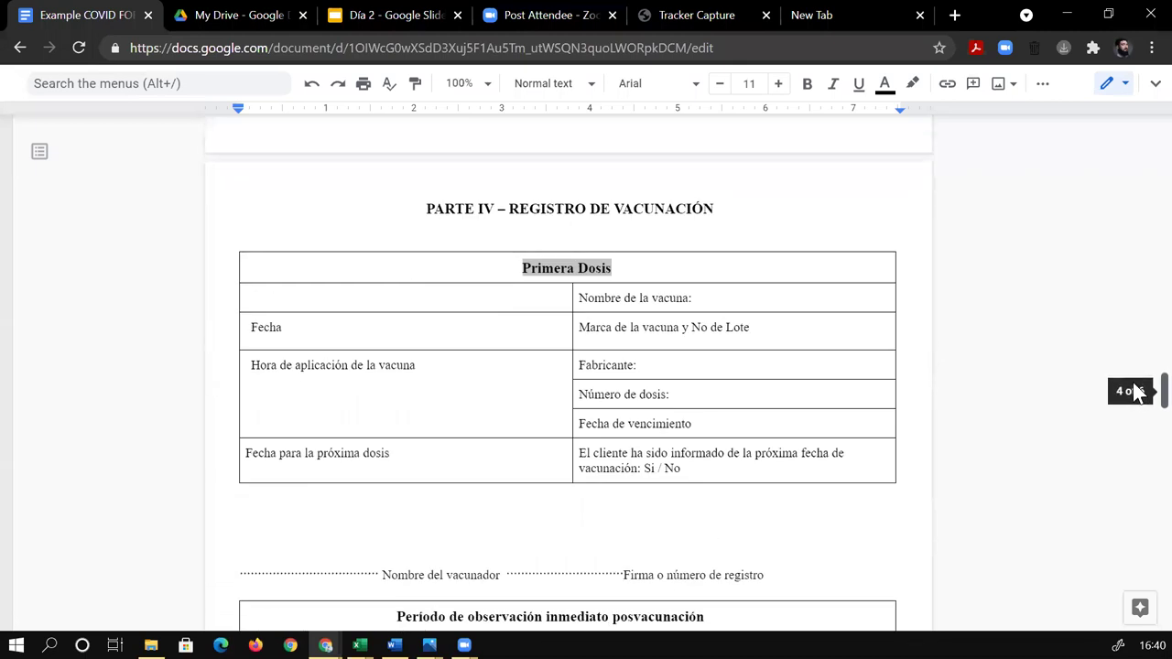
pyautogui.scroll(-5, 1136, 391)
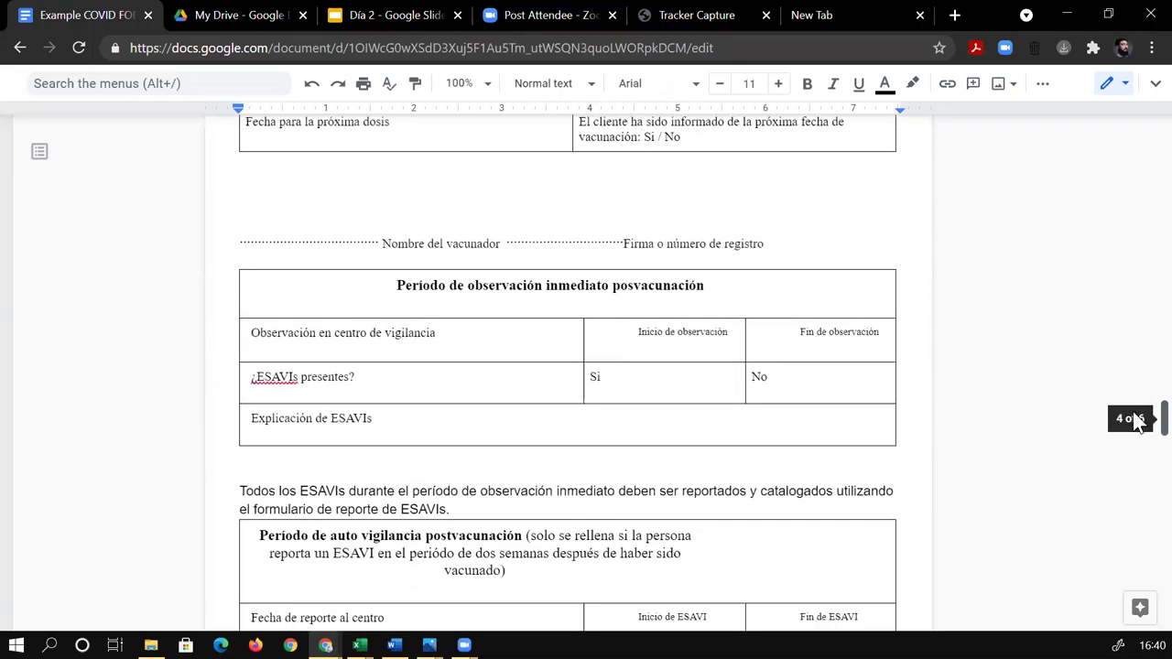
pyautogui.scroll(-1, 1134, 426)
pyautogui.scroll(1, 1135, 427)
pyautogui.scroll(-1, 1135, 426)
pyautogui.scroll(-1, 1135, 427)
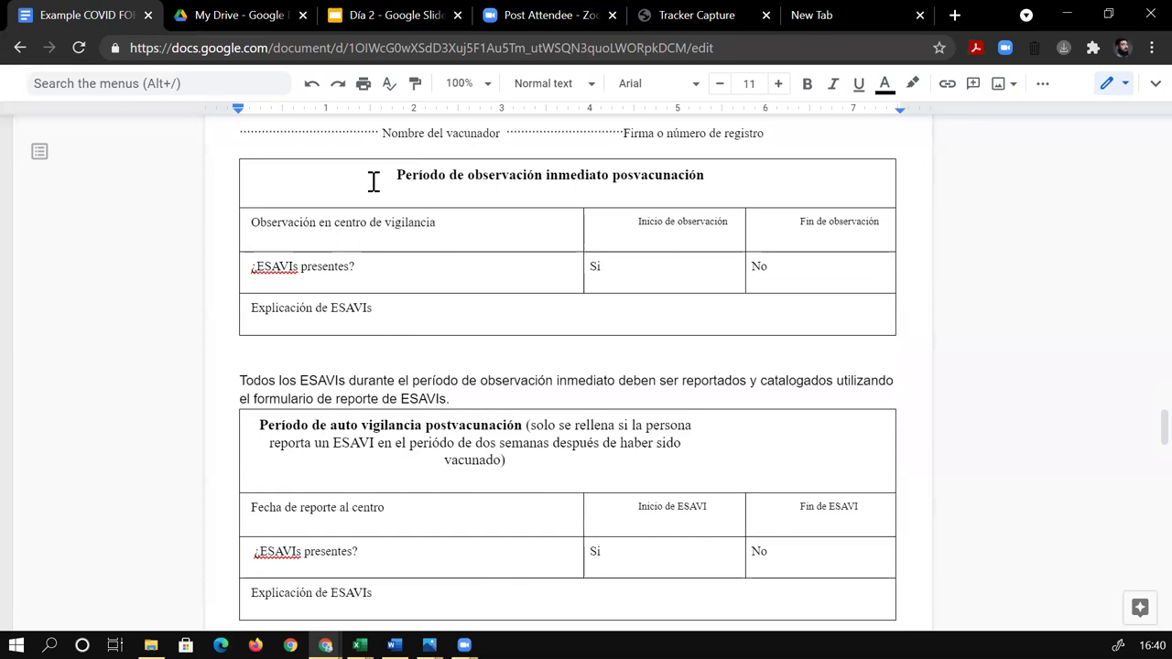
pyautogui.moveTo(389, 179); pyautogui.dragTo(735, 178)
pyautogui.click(734, 178)
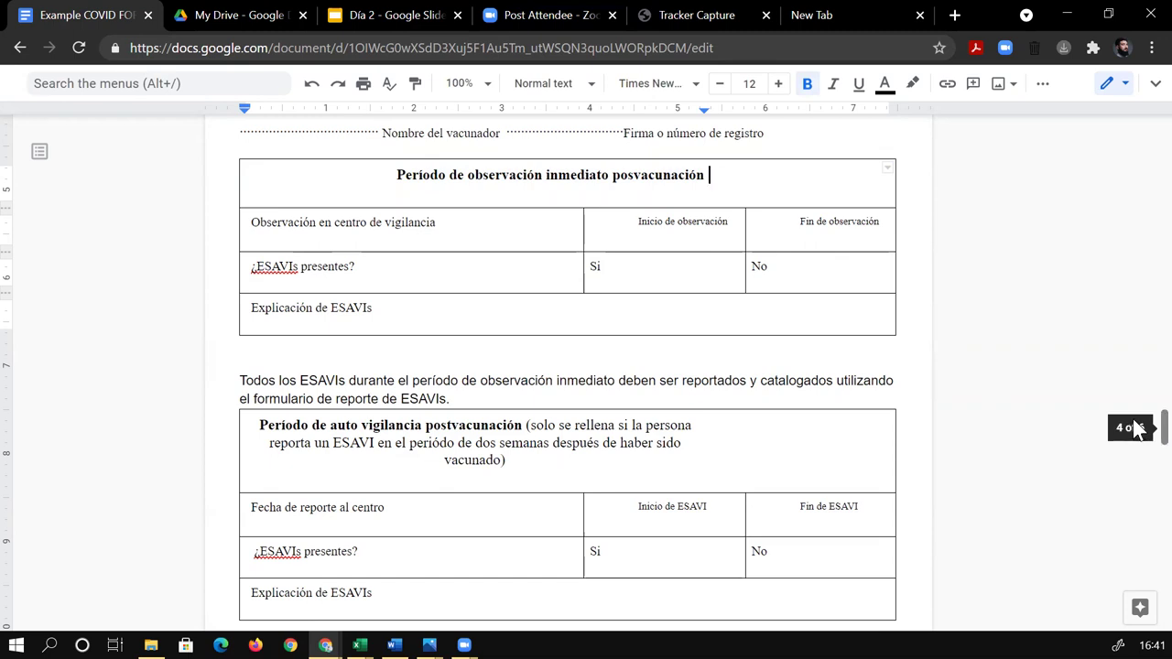
pyautogui.scroll(-3, 1128, 428)
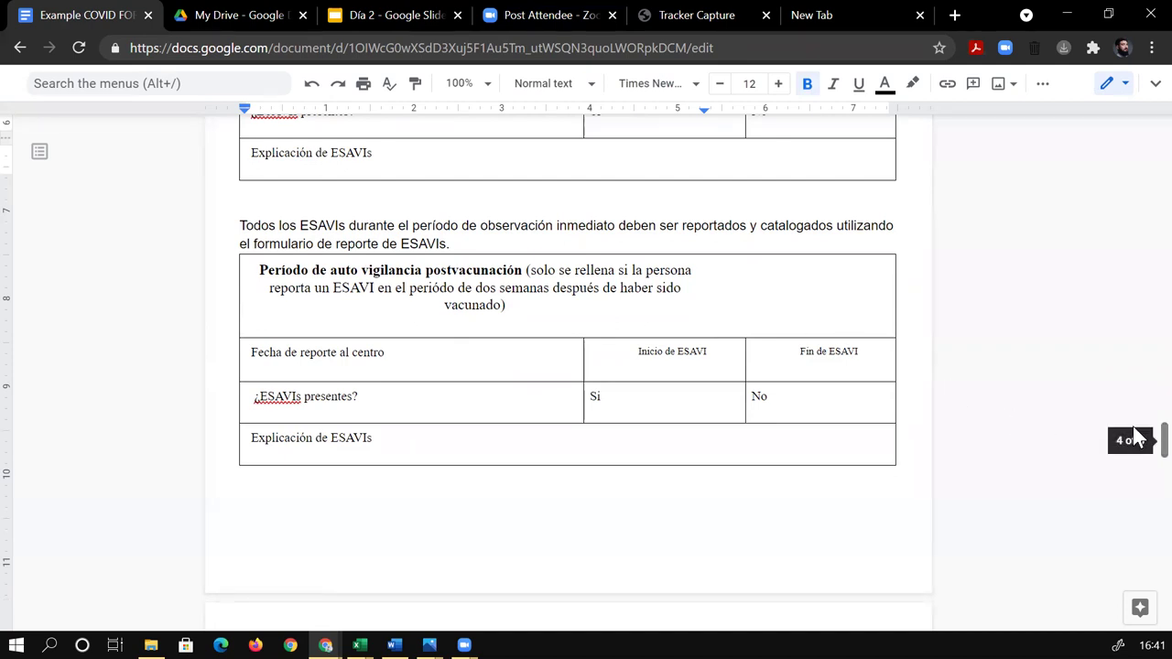
pyautogui.moveTo(1135, 443)
pyautogui.mouseDown()
pyautogui.moveTo(1141, 469)
pyautogui.moveTo(1135, 449)
pyautogui.mouseUp()
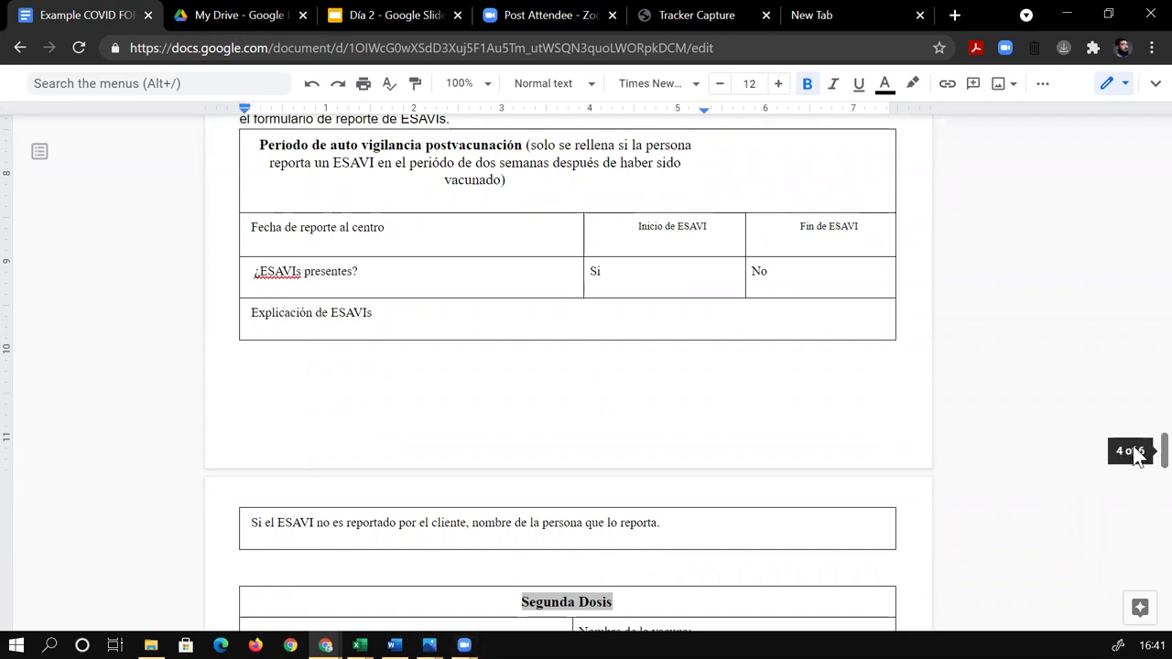
pyautogui.moveTo(1135, 455); pyautogui.dragTo(1105, 133)
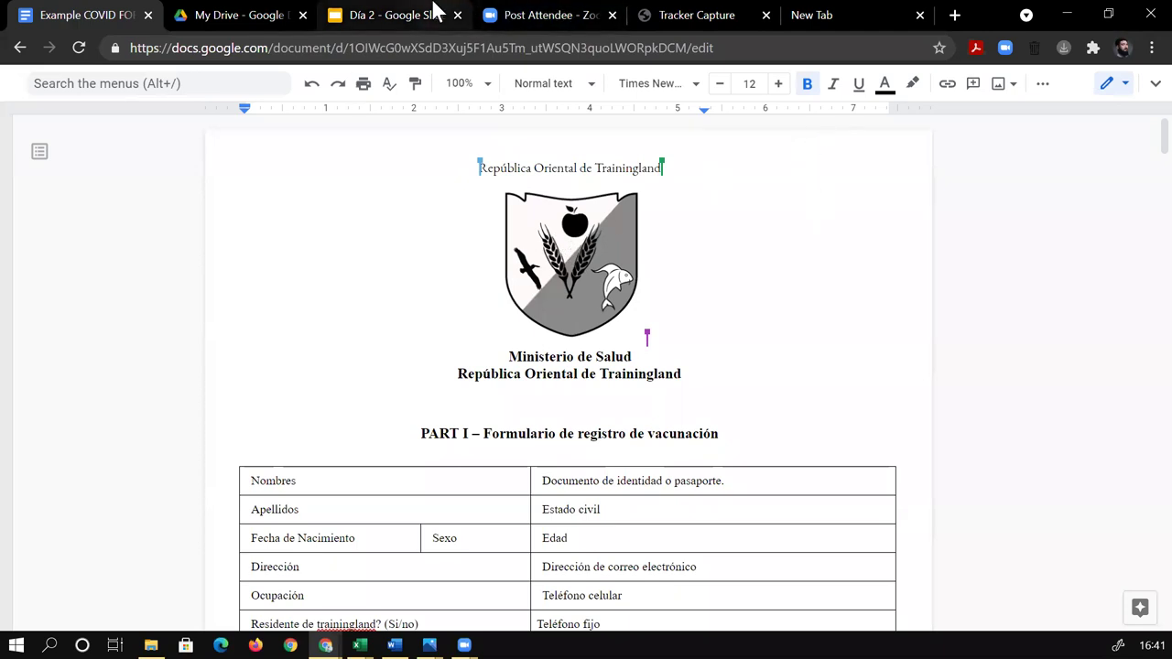
pyautogui.moveTo(952, 305)
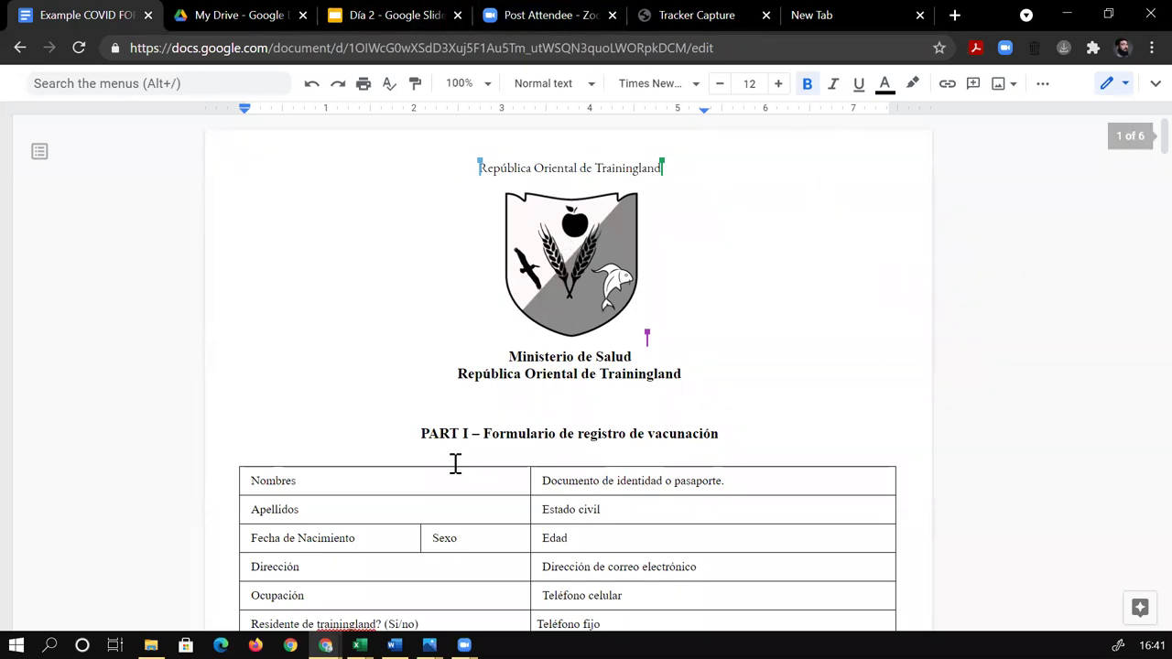
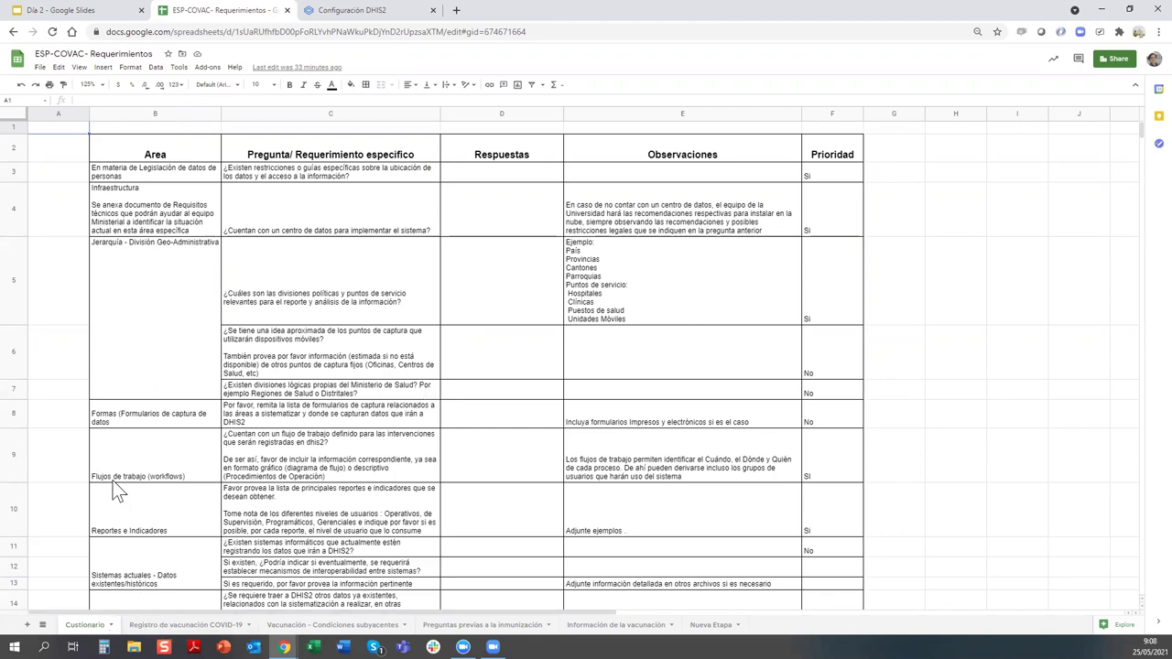
# Select cells H5 and G4 beside the Cuestionario requirements table.
pyautogui.click(952, 291)
pyautogui.click(901, 278)
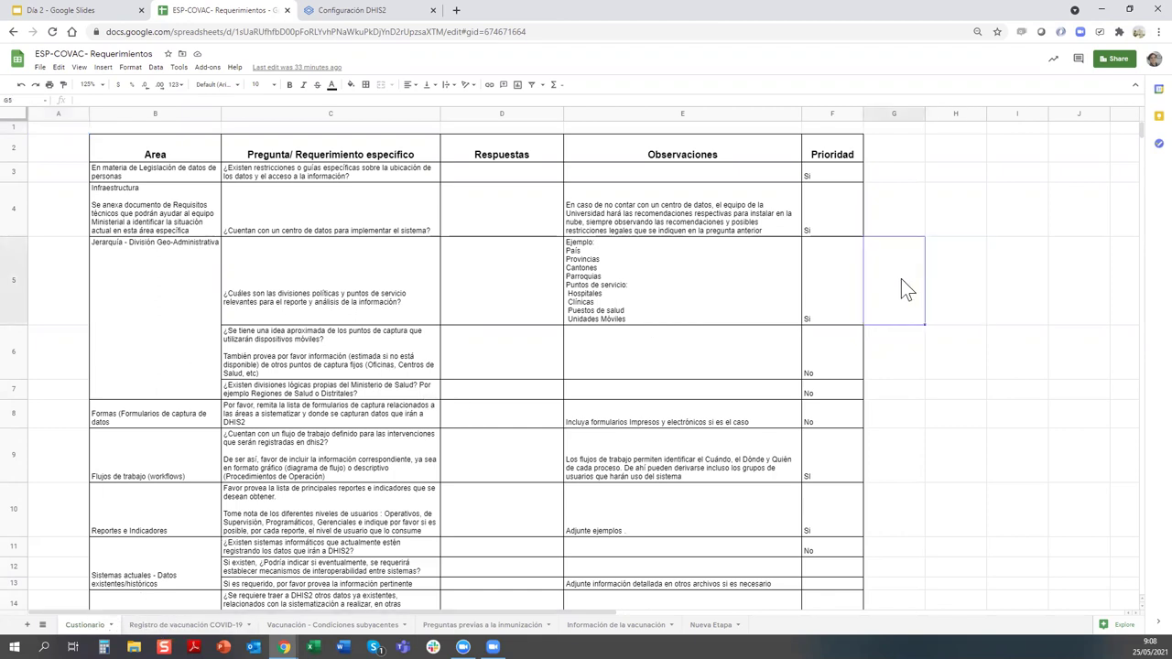
pyautogui.click(900, 219)
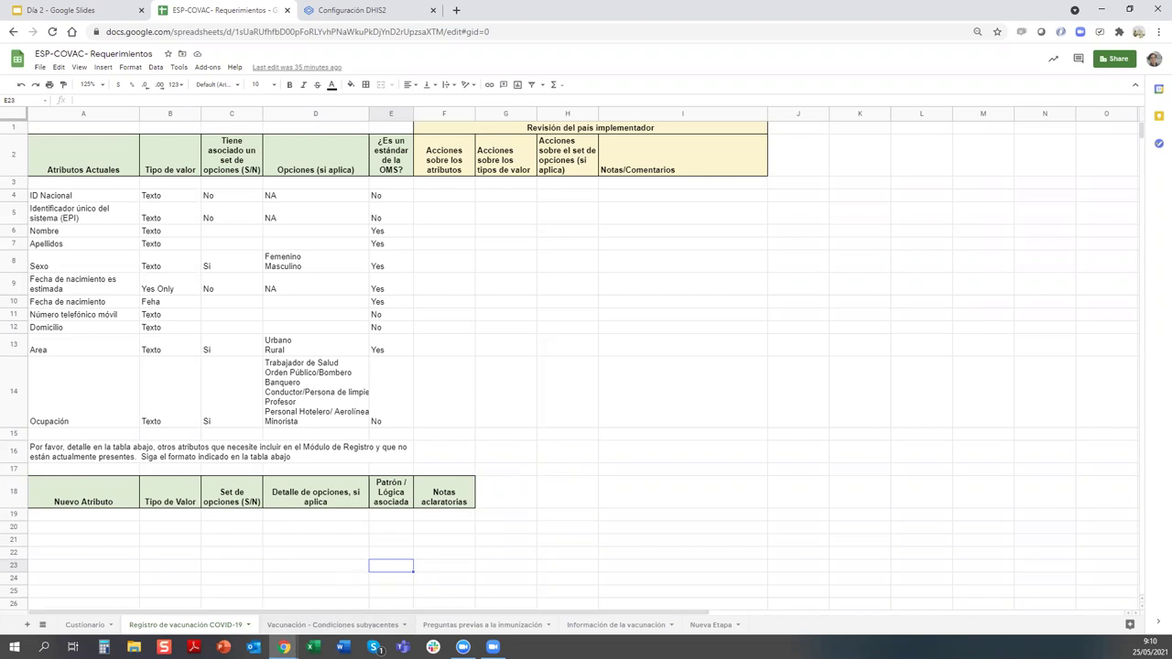
# Step through Condiciones subyacentes, Preguntas previas and Información de la vacunación to reach Nueva Etapa.
pyautogui.click(389, 624)
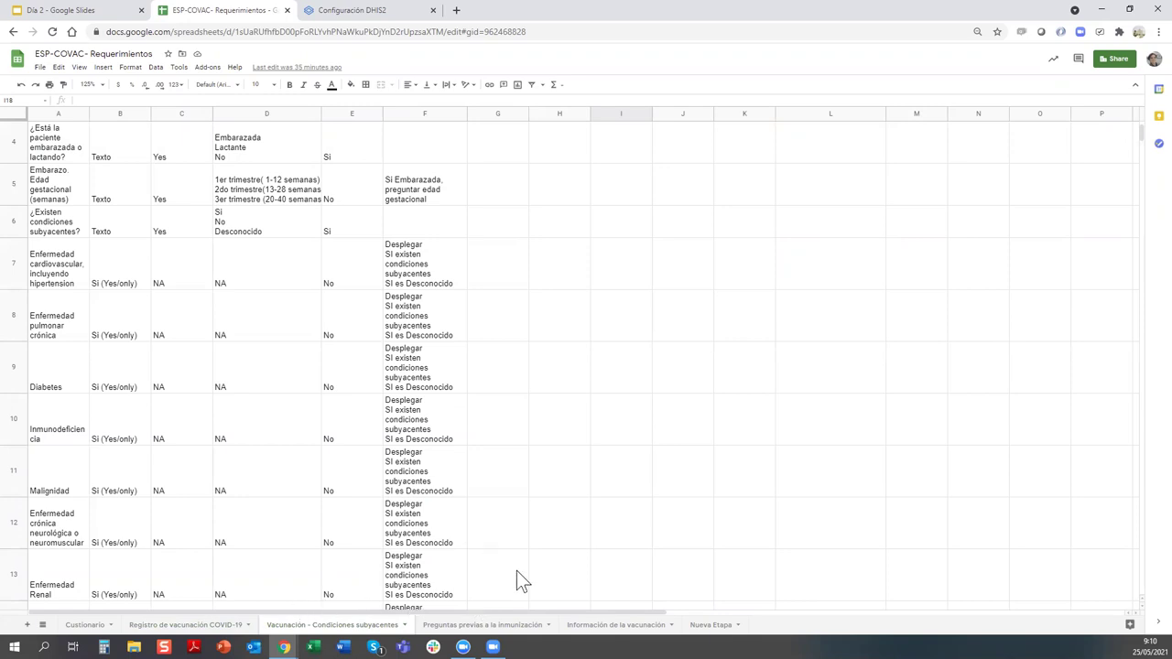
pyautogui.click(482, 624)
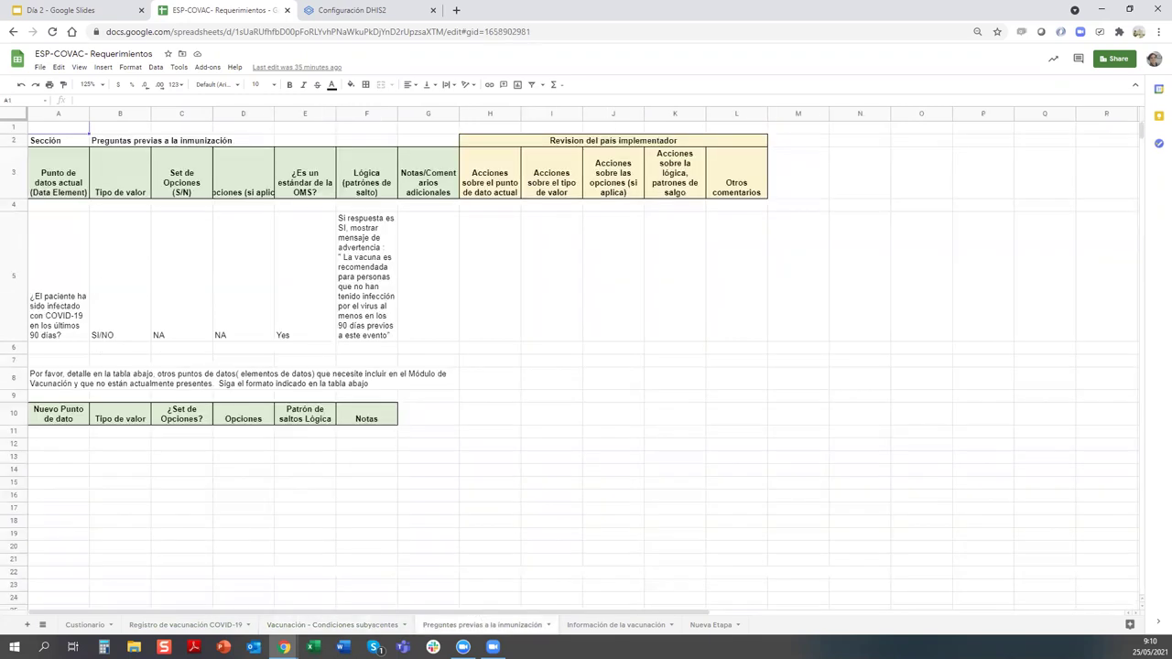
pyautogui.hotkey('ctrl', 'pagedown')
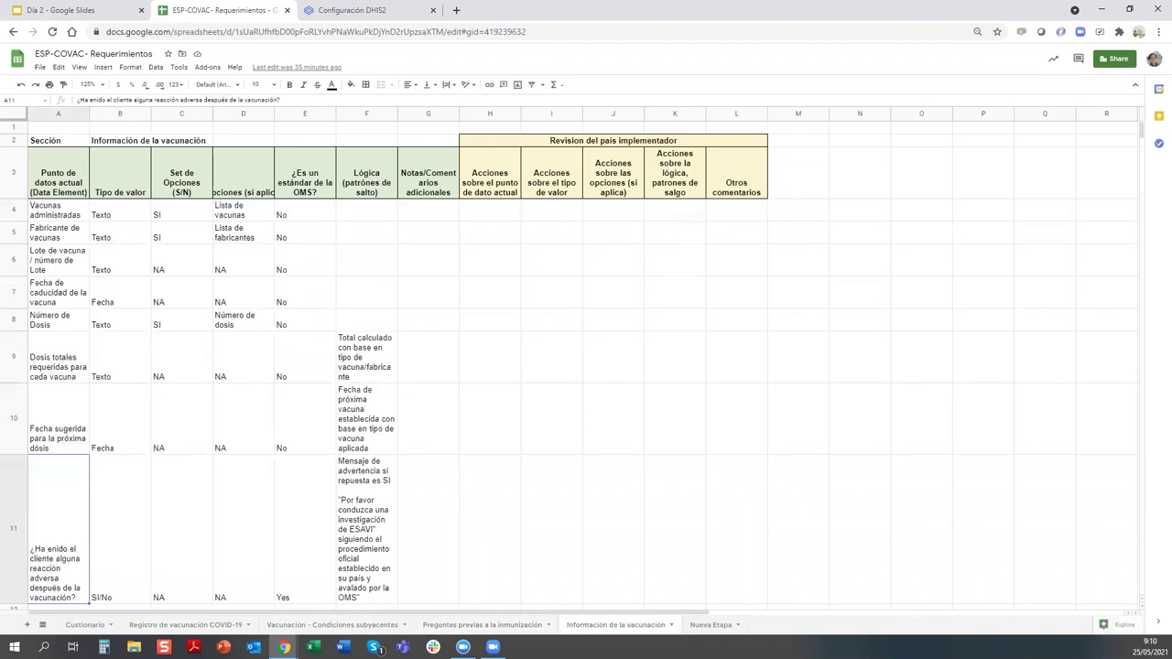
pyautogui.click(711, 624)
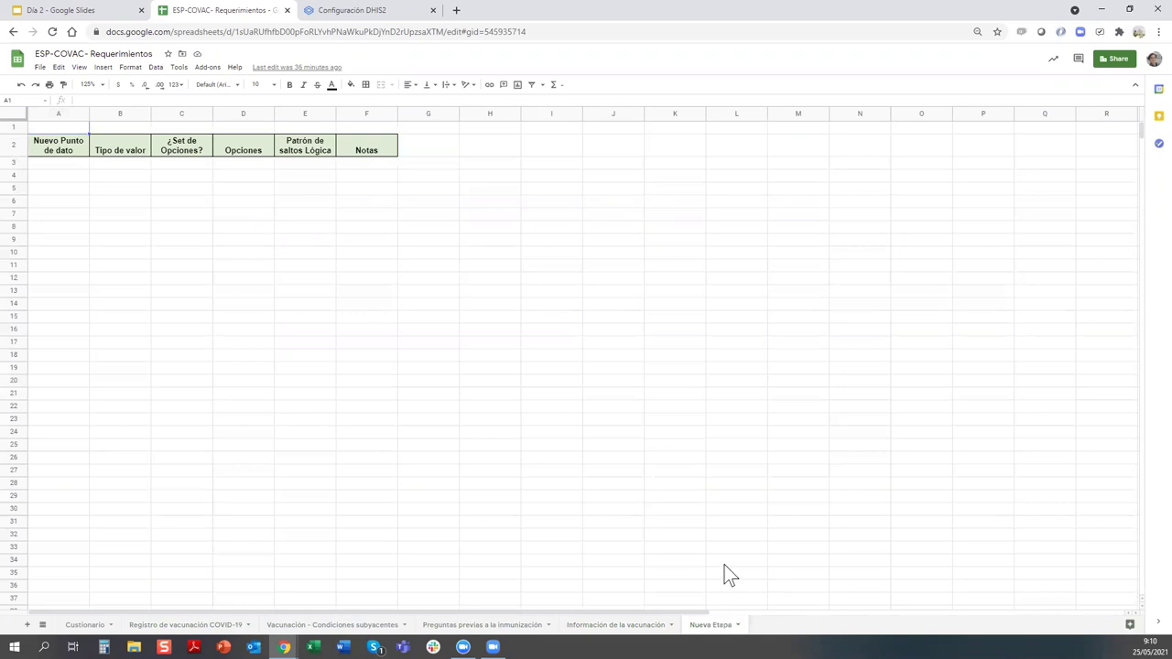
# Scroll across Nueva Etapa, move back to column A, then switch to the Cuestionario sheet.
pyautogui.hscroll(3, 589, 475)
pyautogui.click(549, 584)
pyautogui.press('Left')
pyautogui.press('Left')
pyautogui.press('Left')
pyautogui.press('Left')
pyautogui.press('Left')
pyautogui.press('Left')
pyautogui.press('Left')
pyautogui.press('Left')
pyautogui.press('Left')
pyautogui.press('Left')
pyautogui.press('Left')
pyautogui.press('Left')
pyautogui.press('Left')
pyautogui.press('Left')
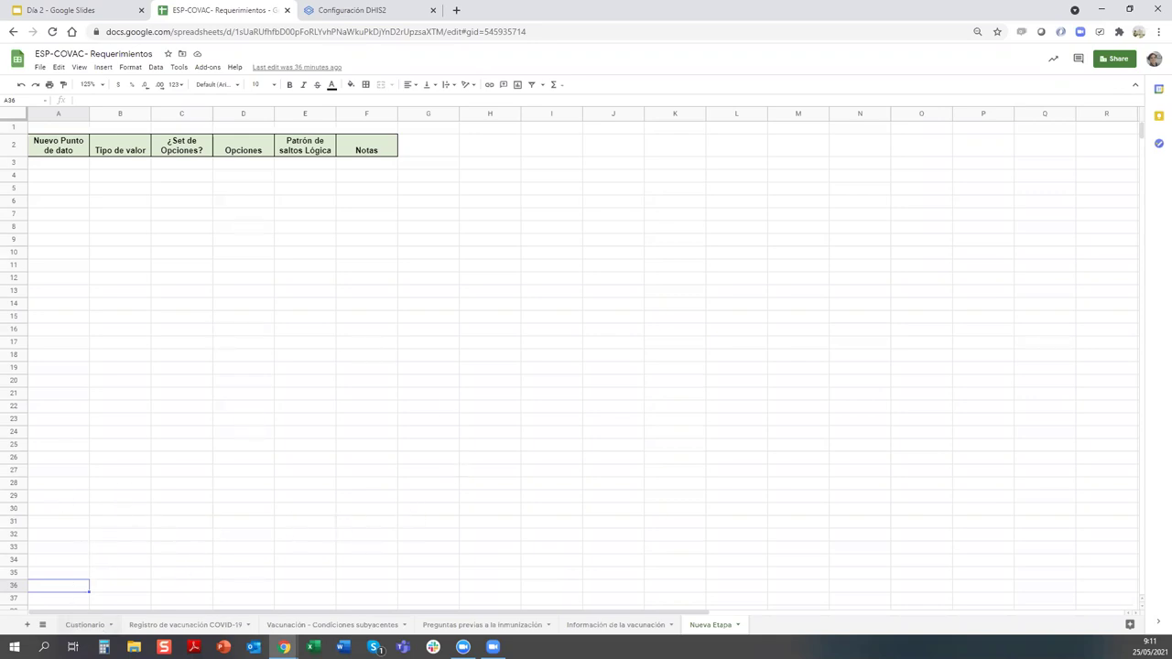
pyautogui.click(90, 625)
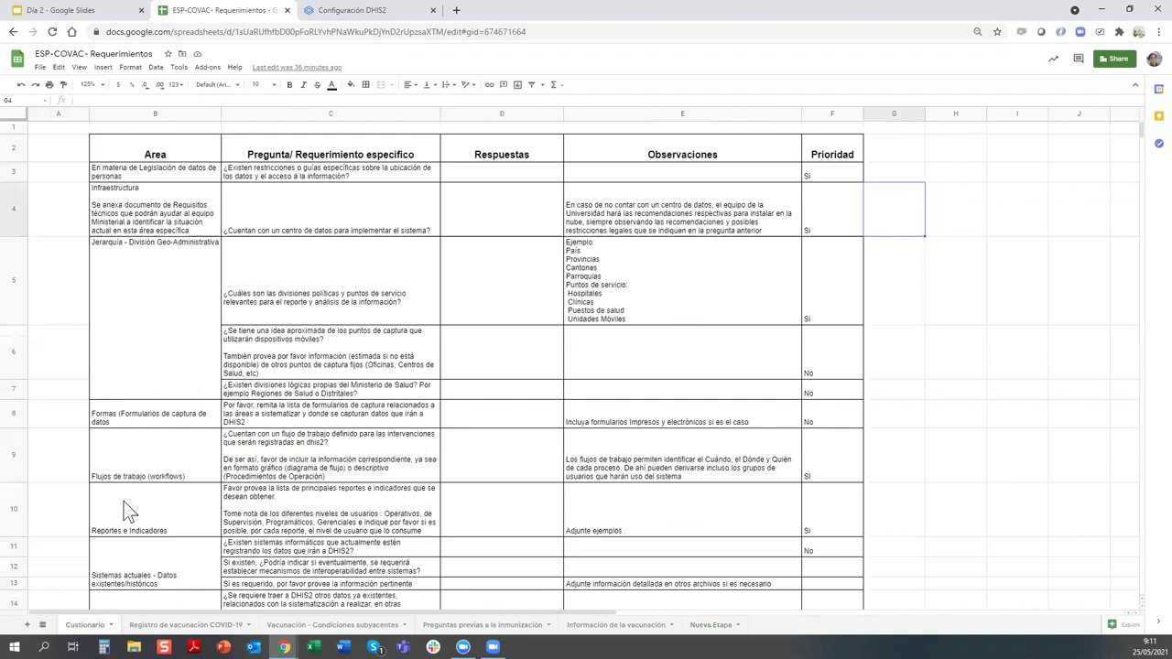
pyautogui.click(161, 303)
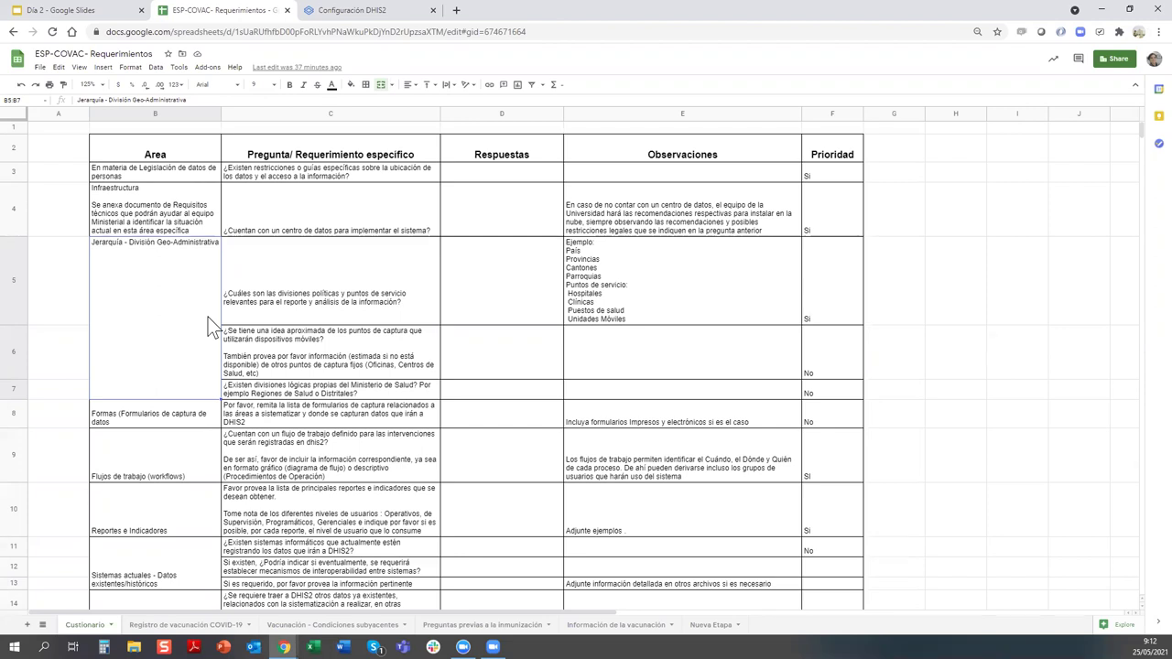
pyautogui.click(170, 176)
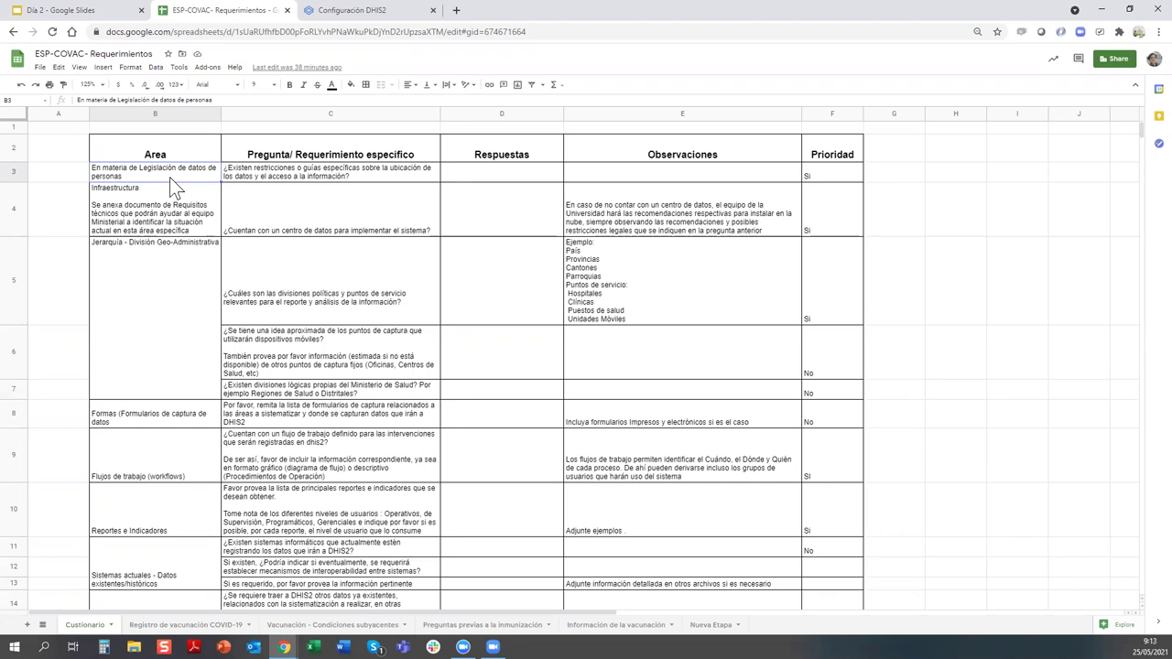
pyautogui.press('Down')
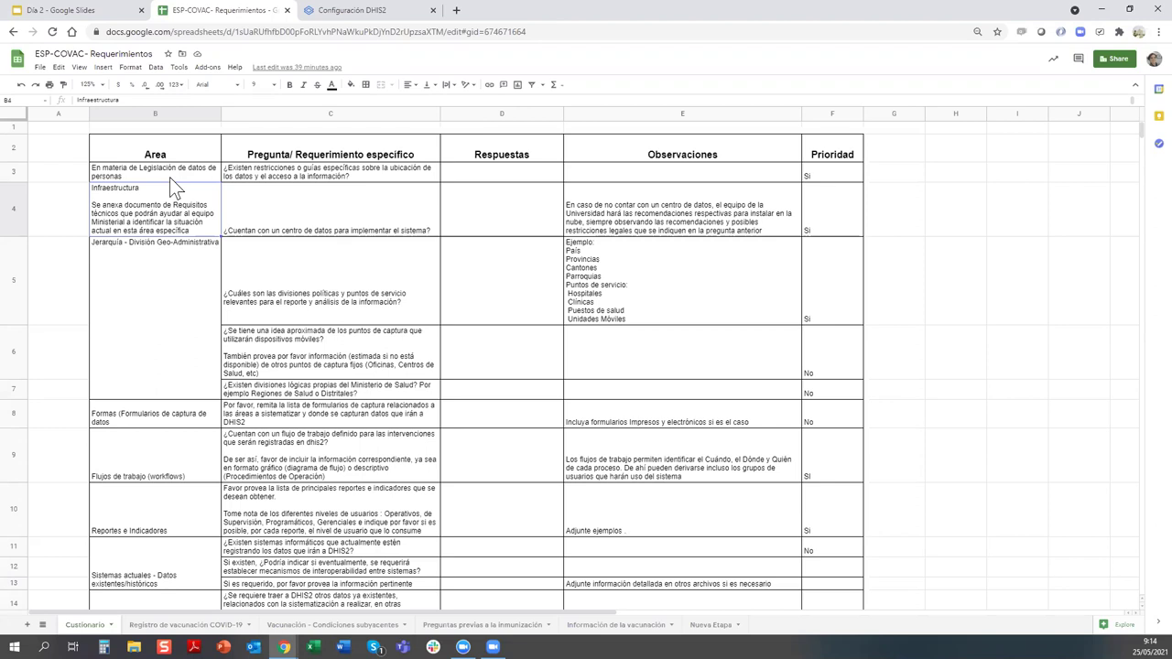
pyautogui.press('Down')
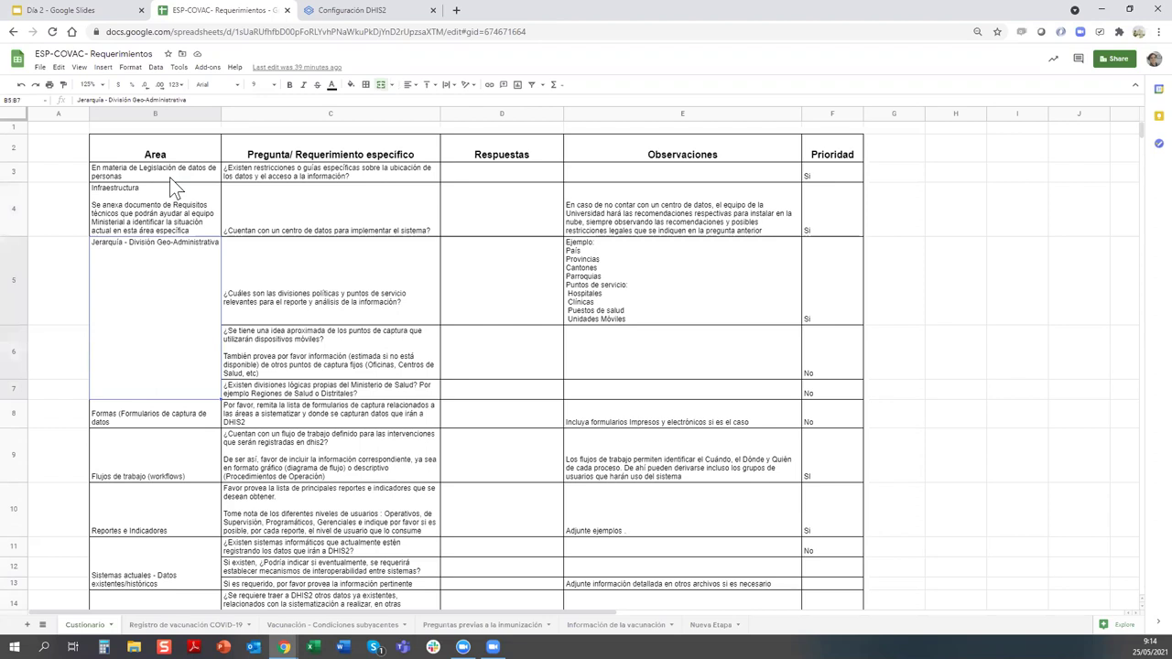
pyautogui.press('Up')
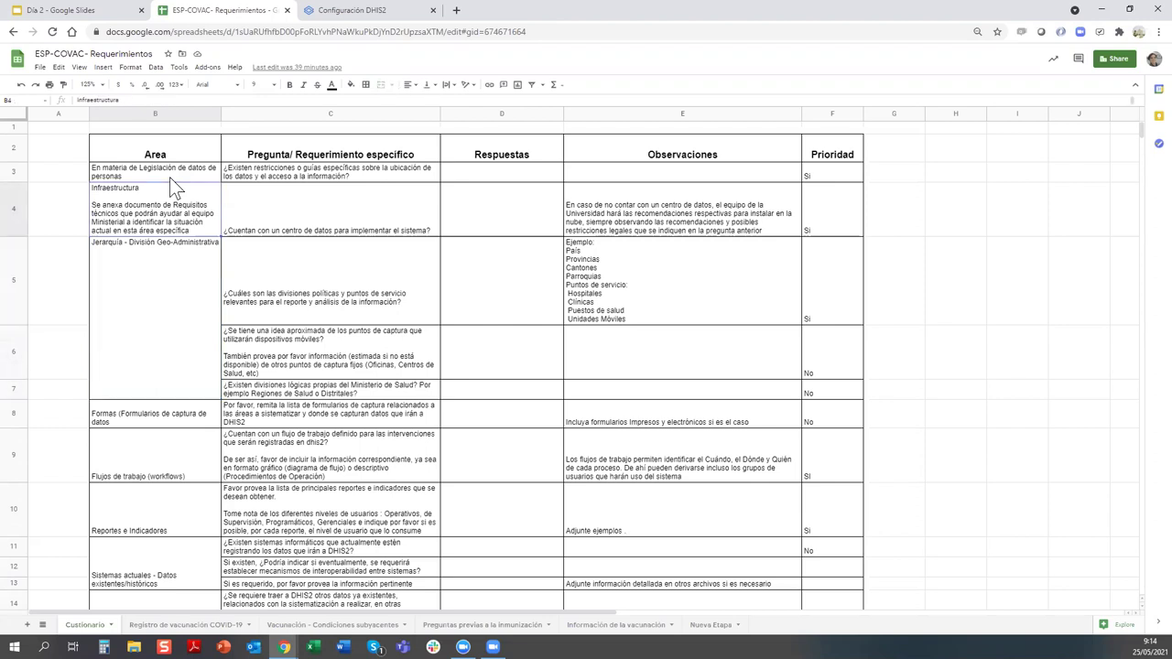
pyautogui.press('Down')
pyautogui.press('Up')
pyautogui.press('Down')
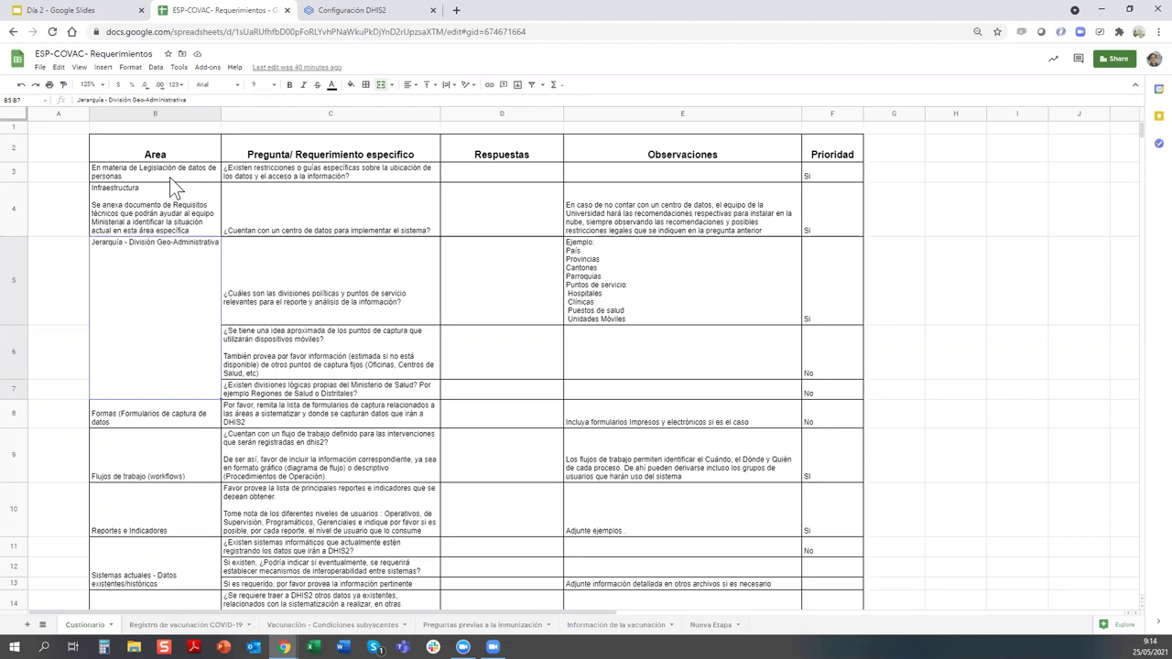
pyautogui.press('Right')
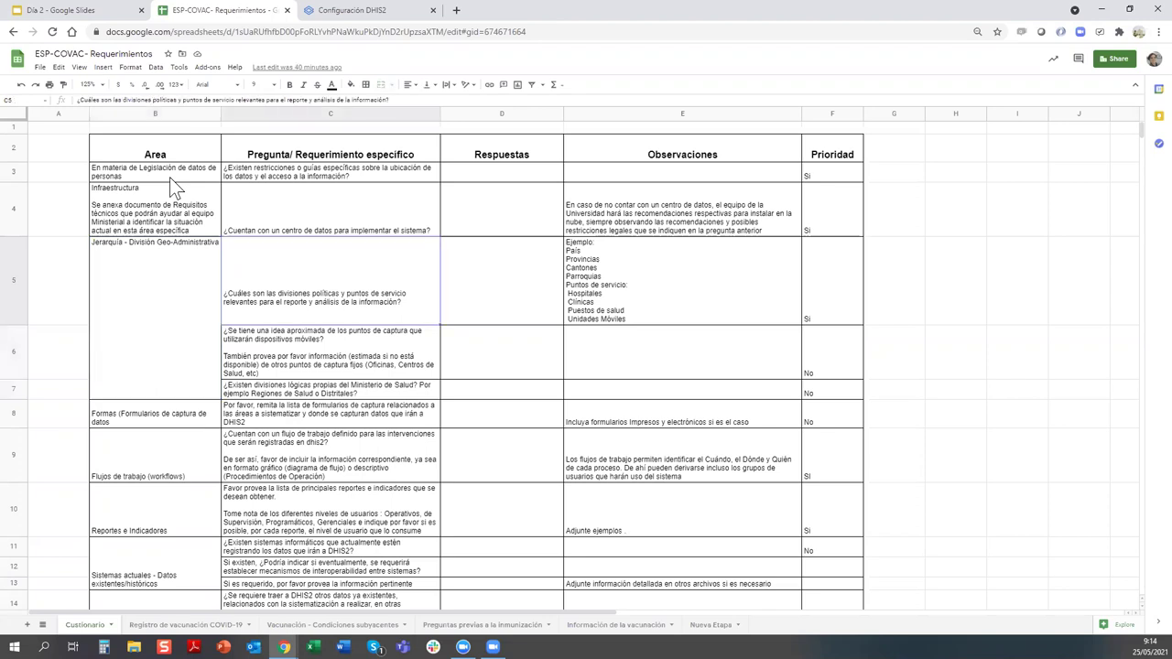
pyautogui.press('Down')
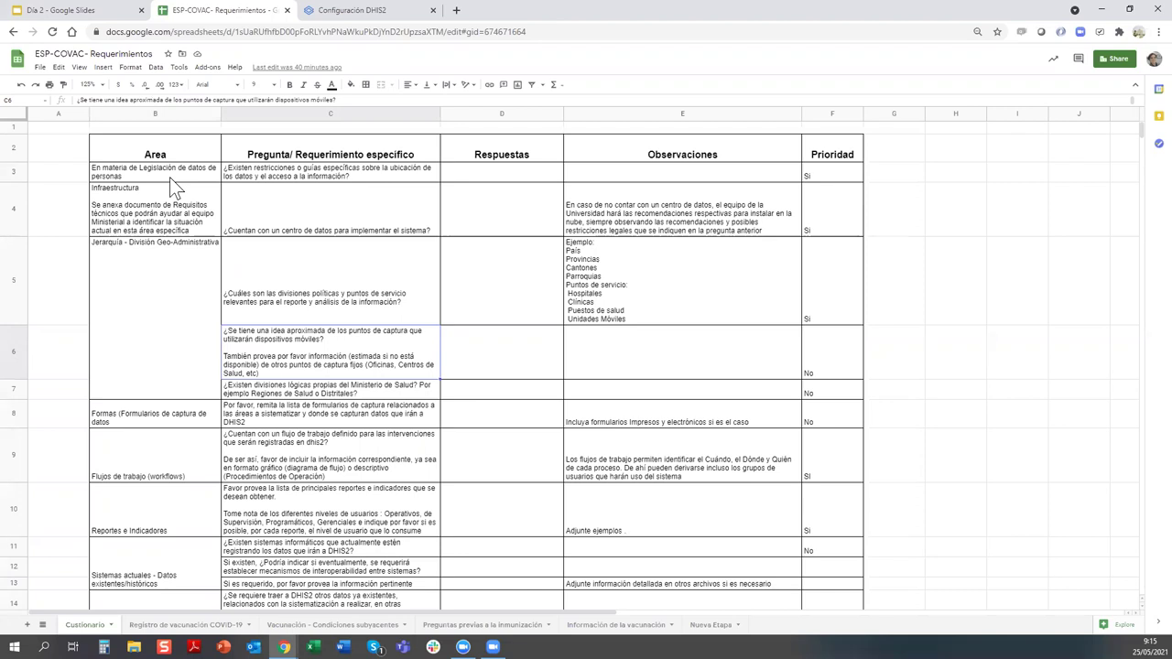
pyautogui.press('Left')
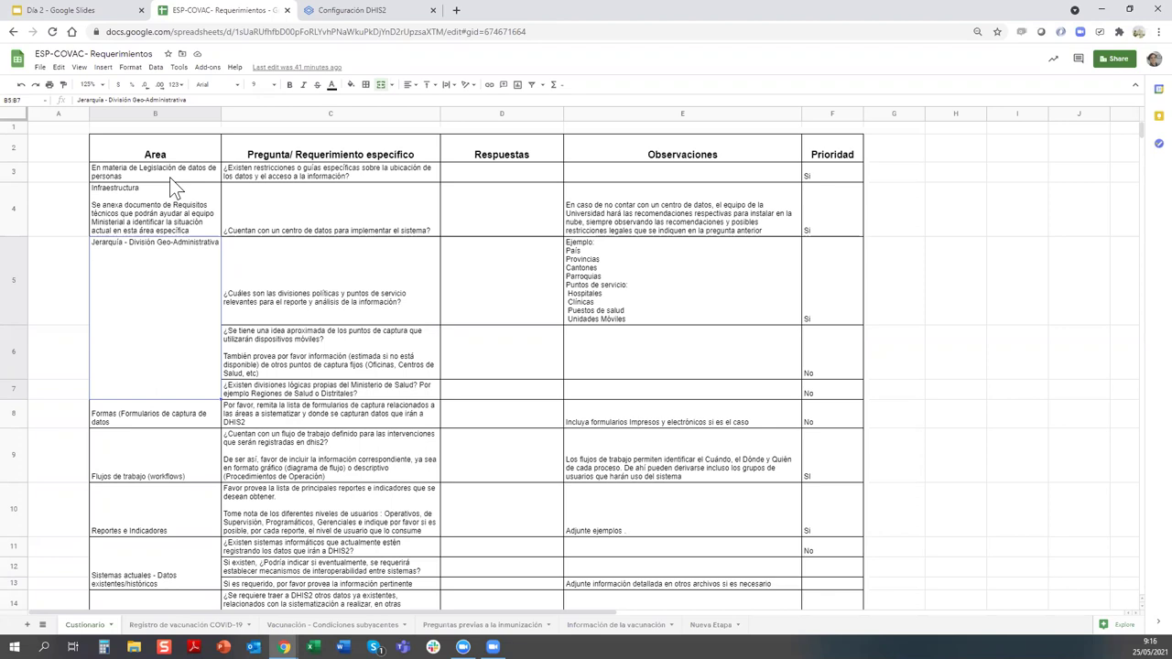
pyautogui.press('Down')
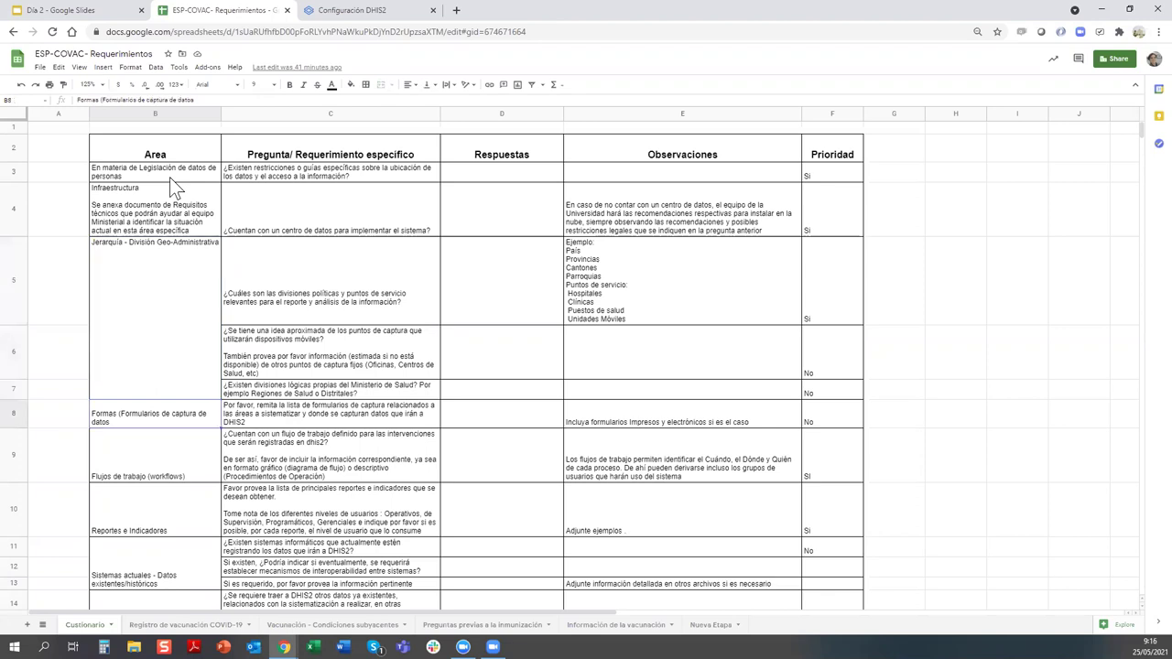
pyautogui.press('Up')
pyautogui.hotkey('shift', 'Right')
pyautogui.hotkey('shift', 'Left')
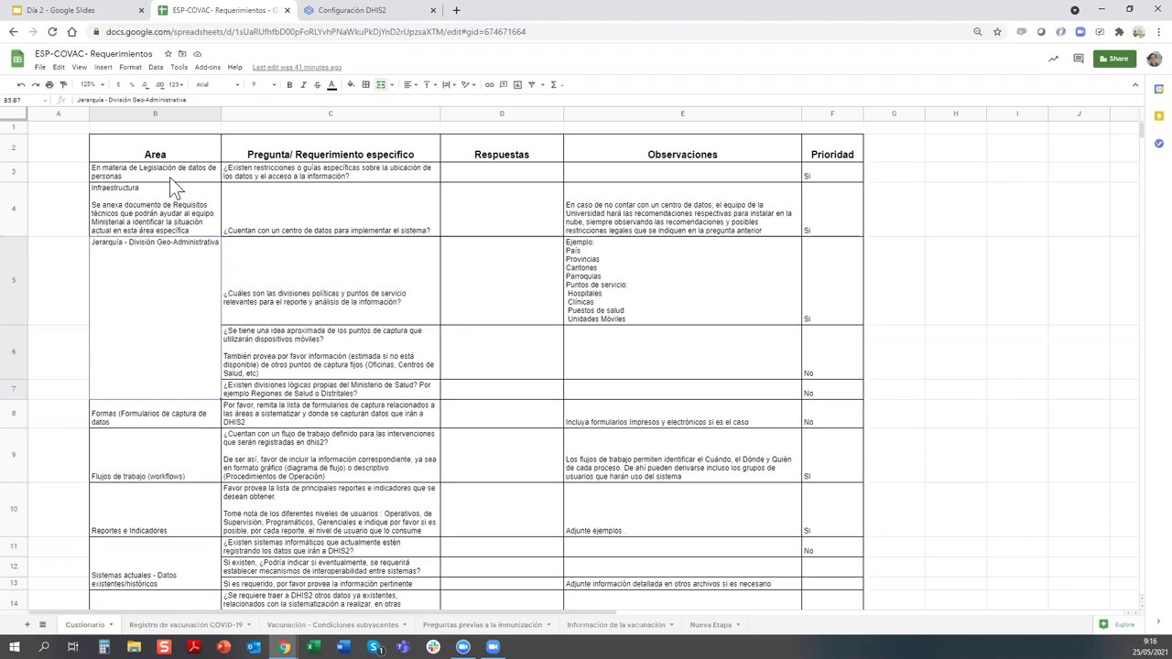
pyautogui.press('Down')
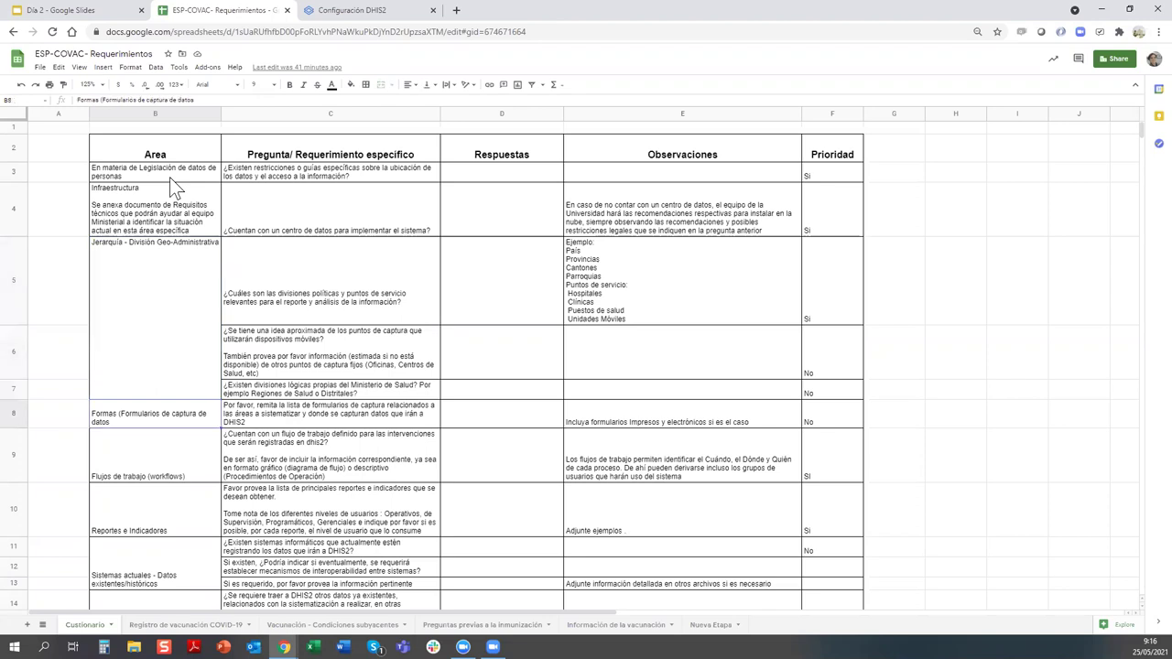
pyautogui.press('Down')
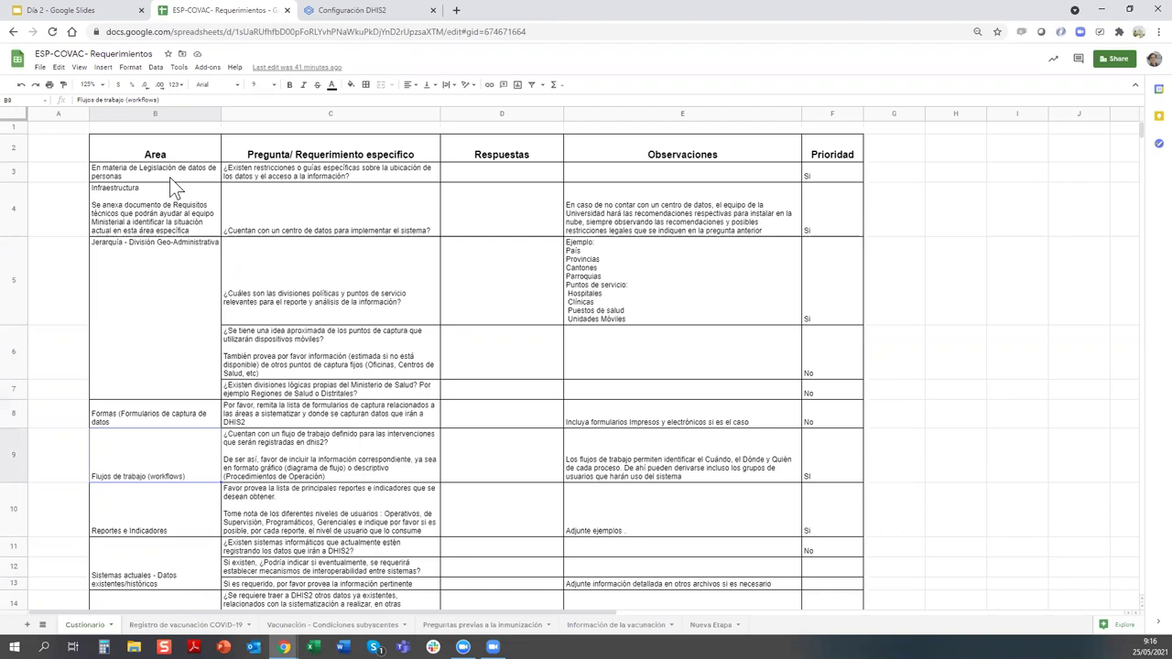
pyautogui.press('Down')
pyautogui.press('Down')
pyautogui.press('Down')
pyautogui.press('Down')
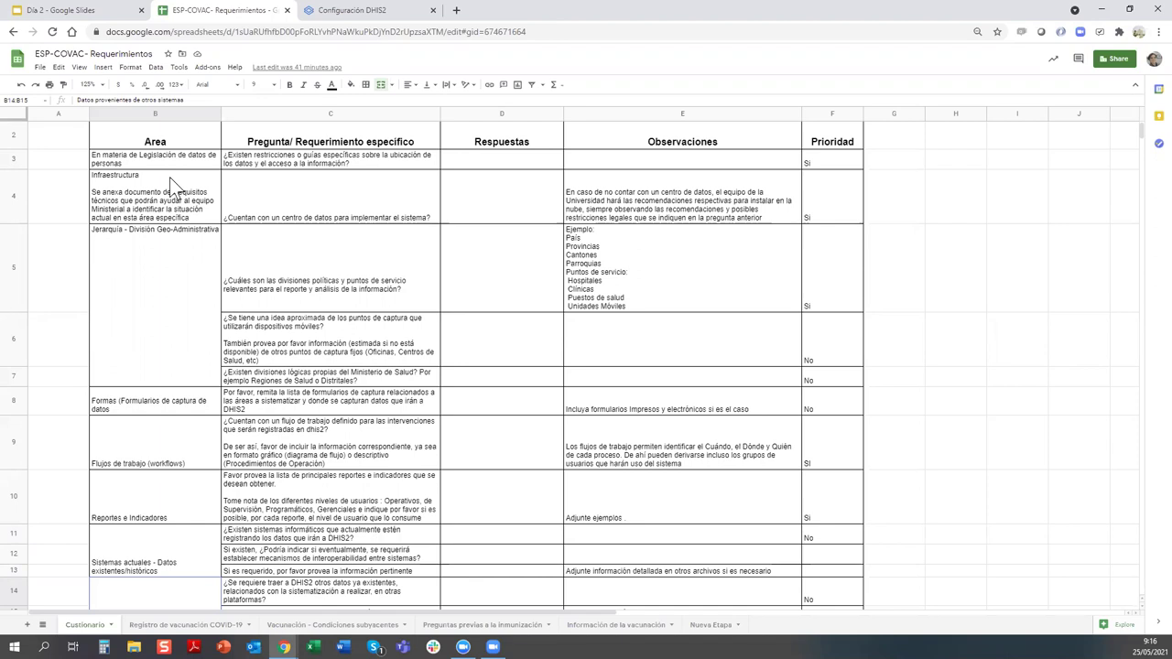
# Move between the Datos provenientes de otros sistemas, Equipo local and Usuarios del sistema areas.
pyautogui.press('Down')
pyautogui.press('Up')
pyautogui.press('Up')
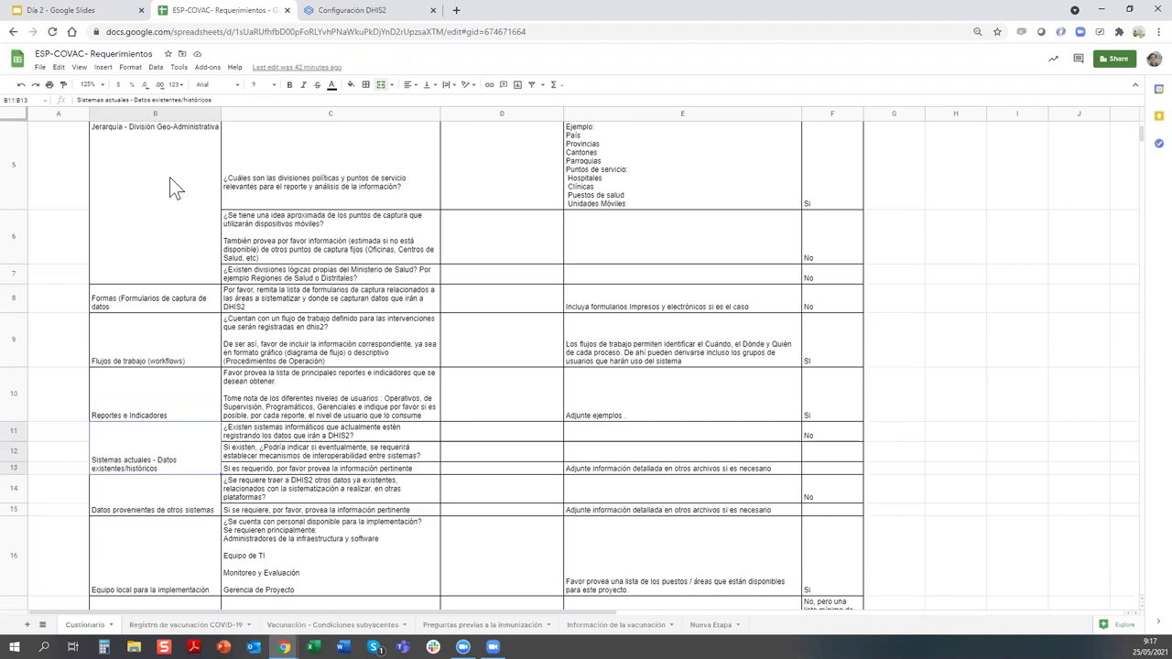
pyautogui.press('Down')
pyautogui.press('Down')
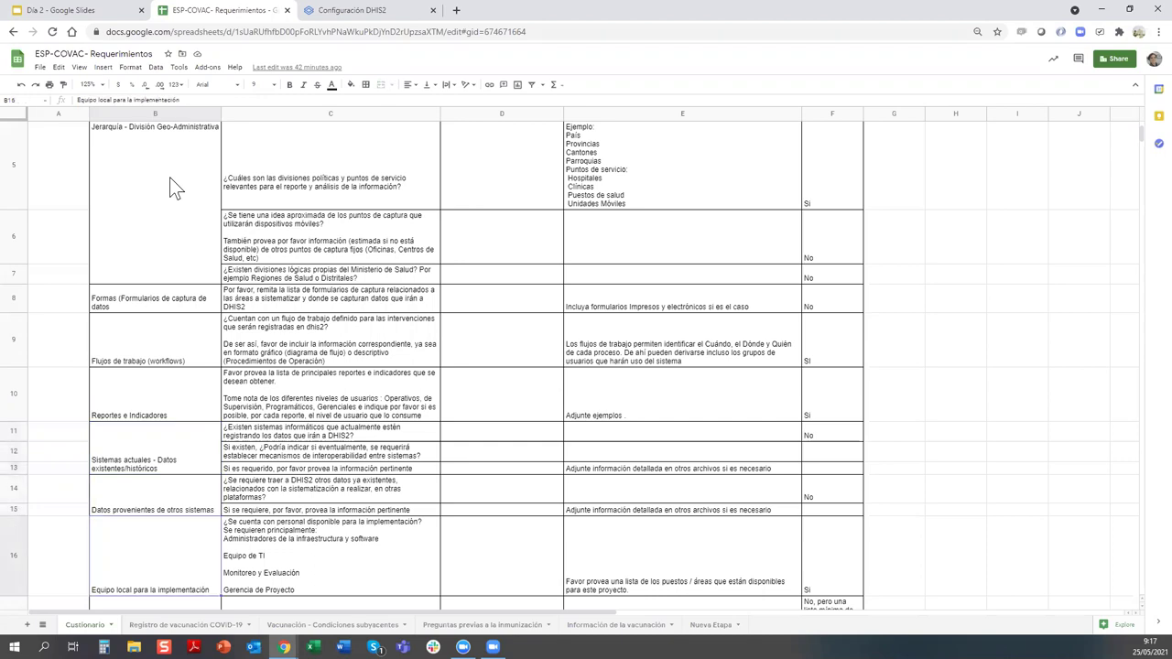
pyautogui.press('Up')
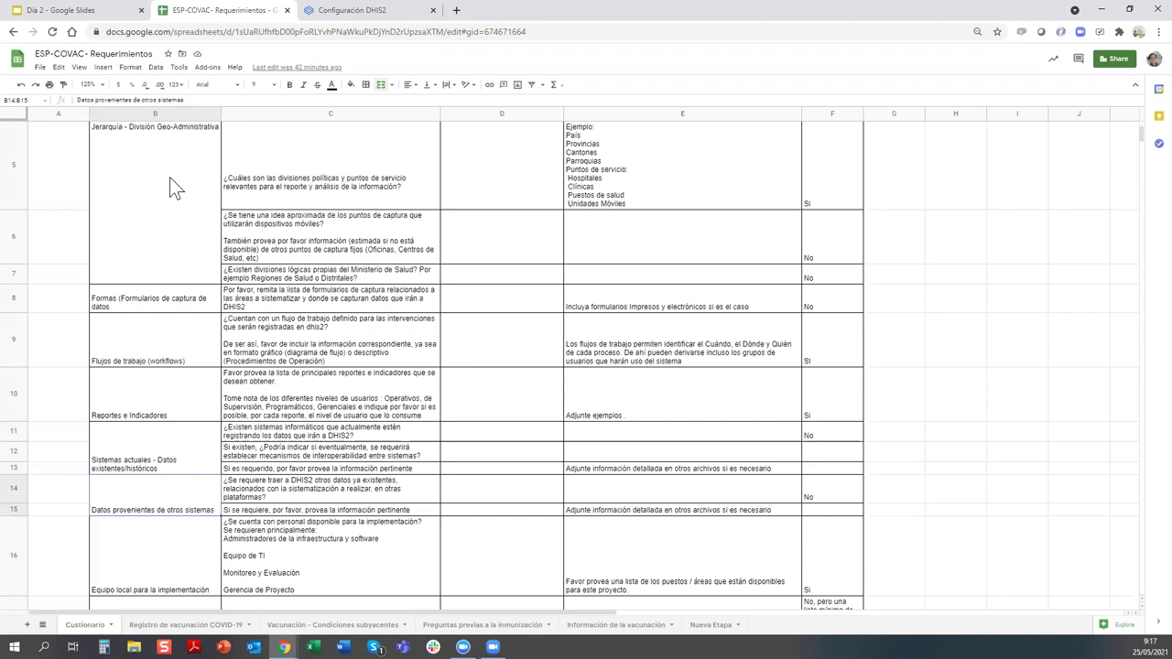
pyautogui.press('Down')
pyautogui.press('Down')
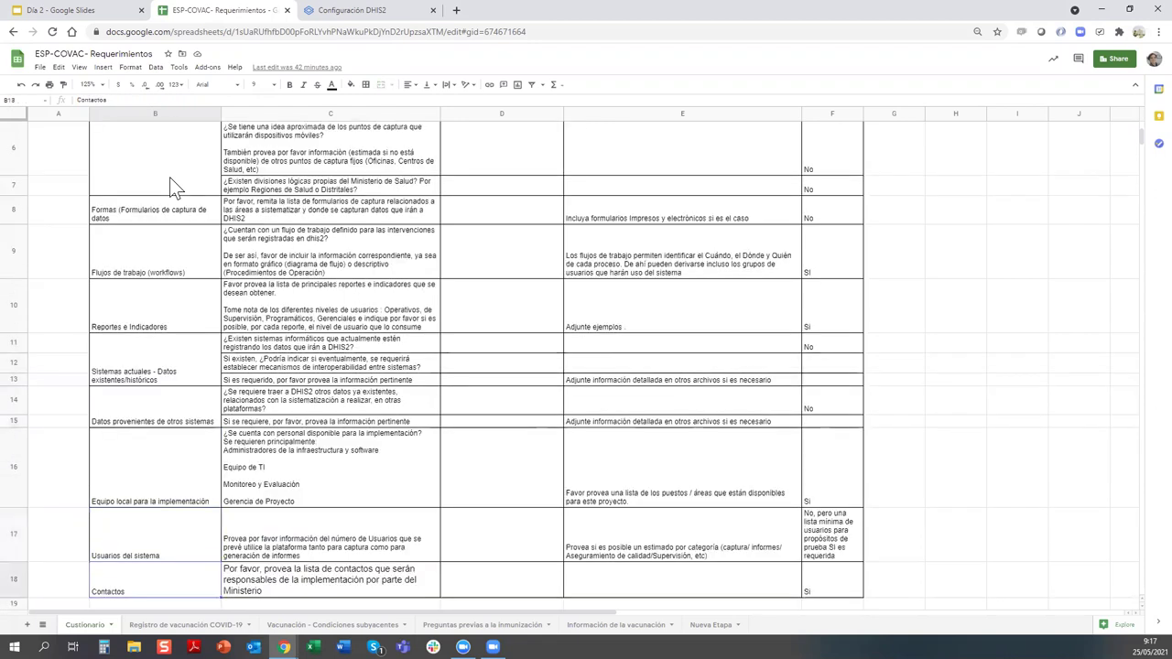
pyautogui.press('Up')
pyautogui.press('Up')
pyautogui.press('Up')
pyautogui.press('Up')
pyautogui.press('Up')
pyautogui.press('Up')
pyautogui.press('Up')
pyautogui.press('Up')
pyautogui.press('Up')
pyautogui.press('Up')
pyautogui.press('Up')
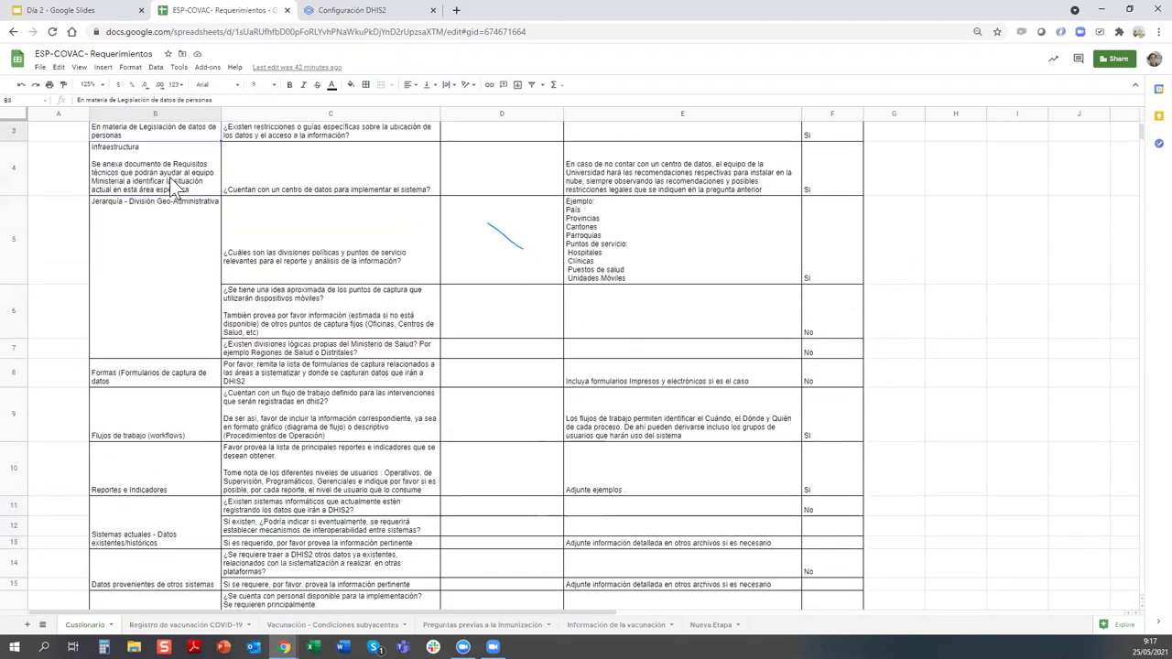
# Return to the questionnaire header row and open the Registro de vacunación COVID-19 sheet.
pyautogui.press('Up')
pyautogui.press('Up')
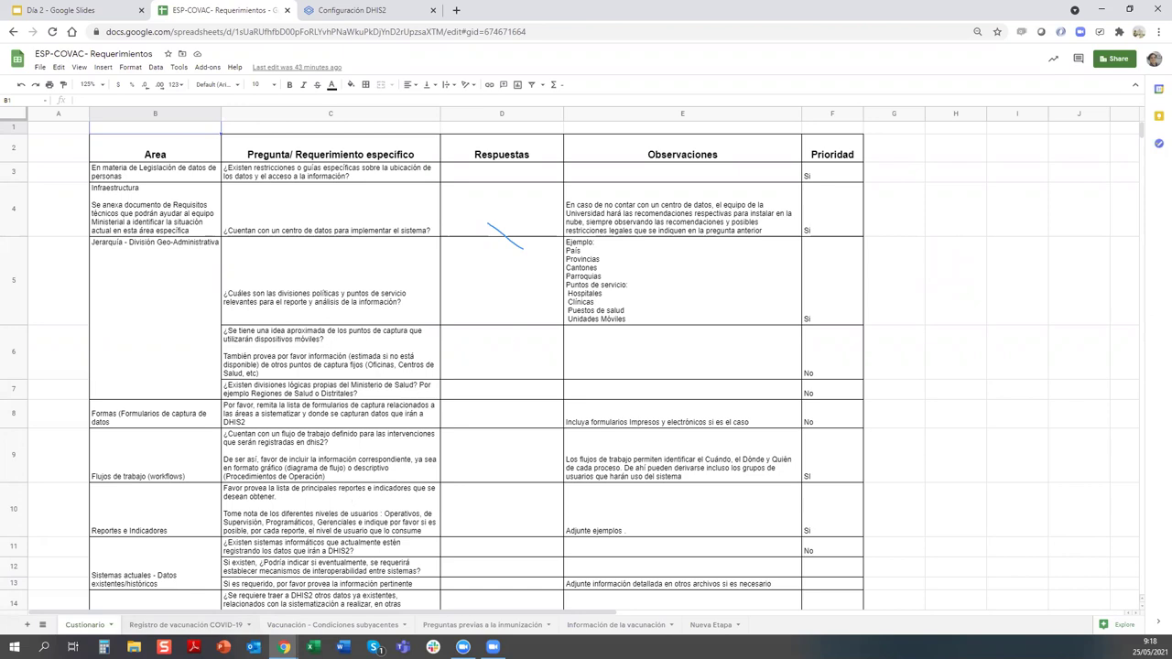
pyautogui.click(188, 624)
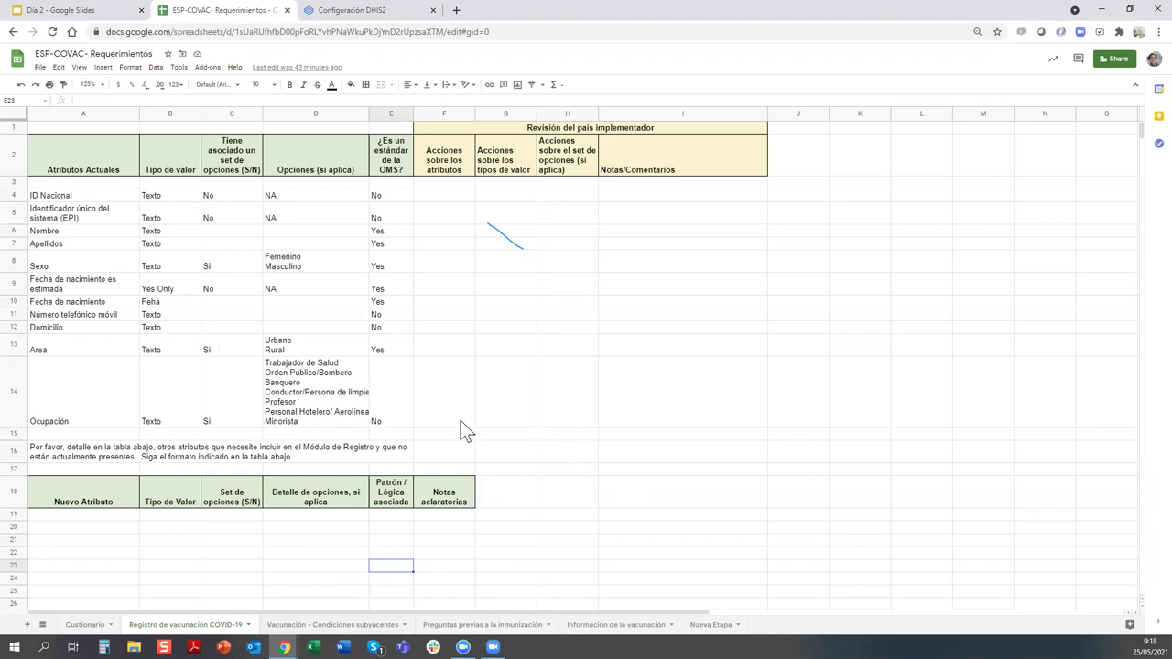
pyautogui.click(92, 155)
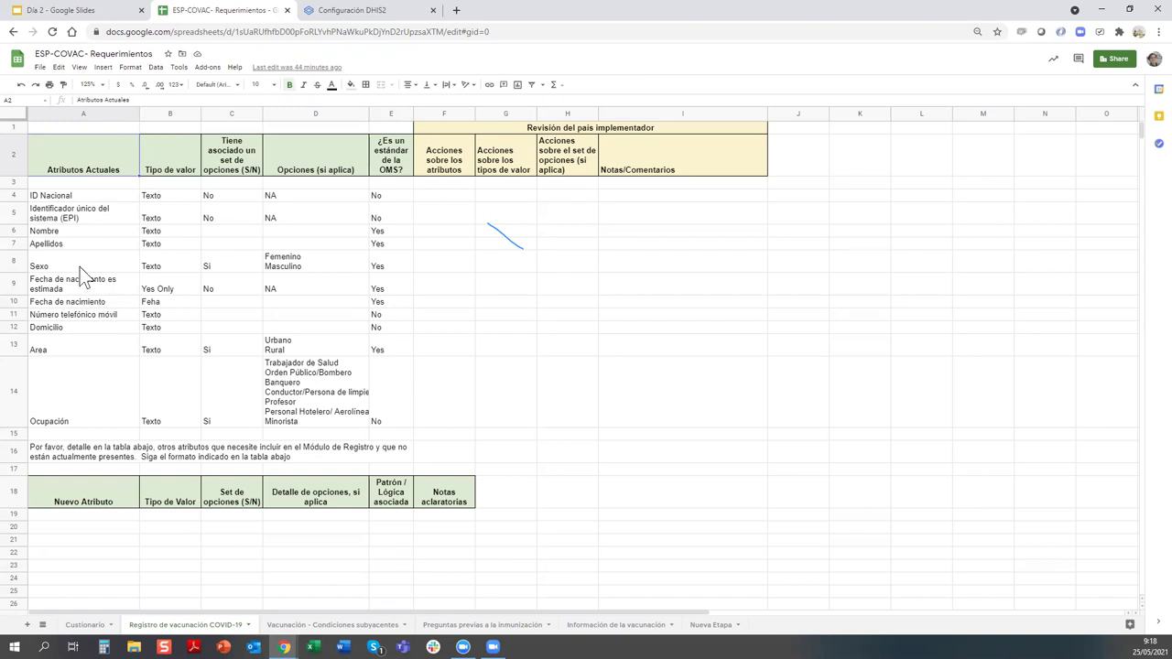
pyautogui.click(94, 196)
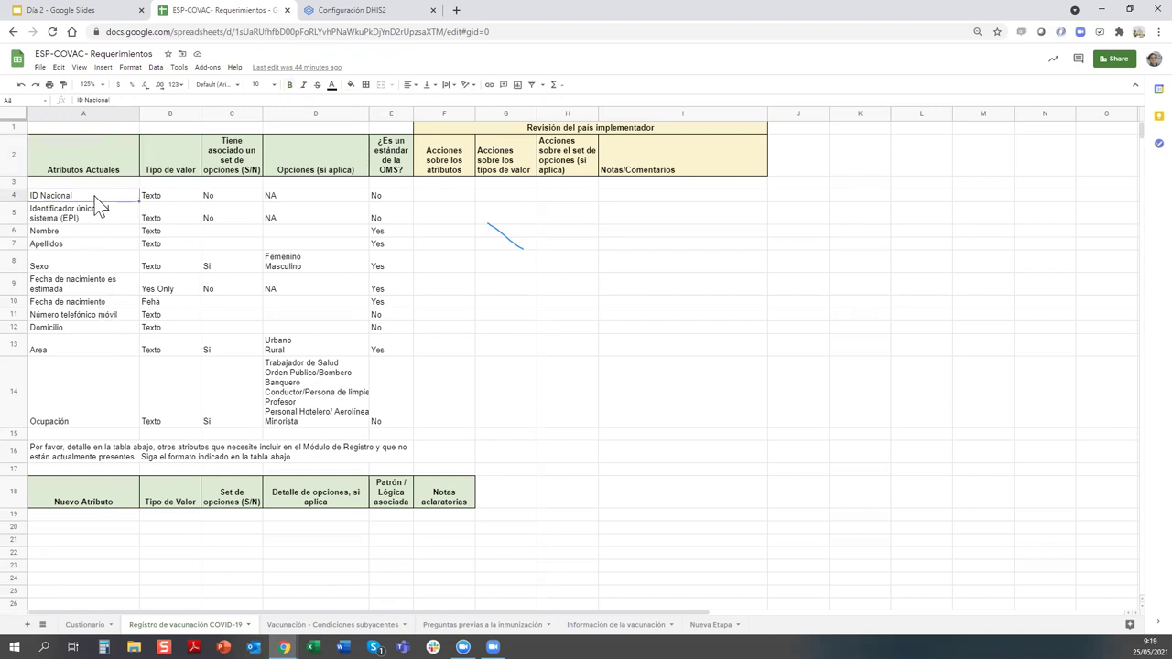
pyautogui.click(92, 224)
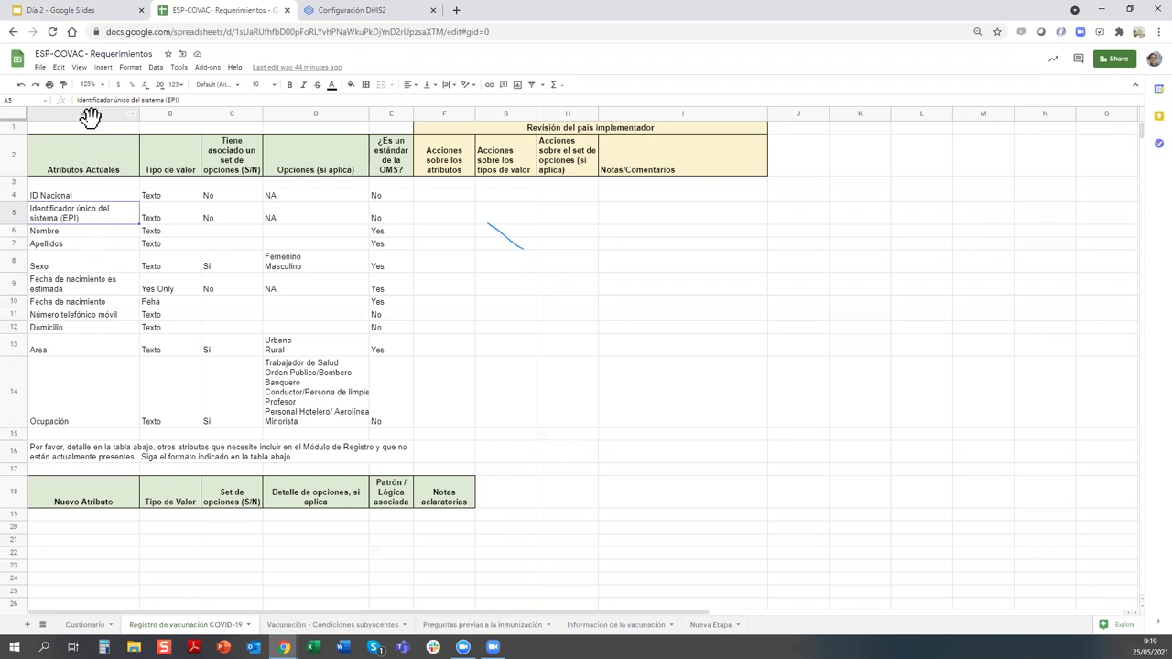
pyautogui.click(88, 194)
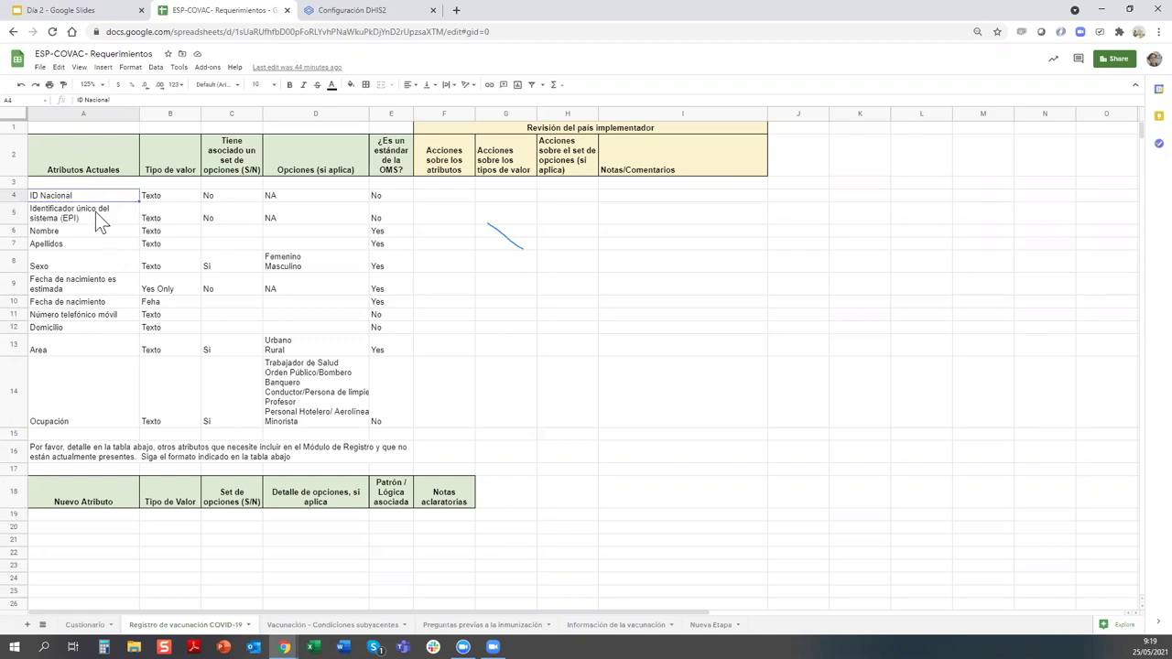
pyautogui.click(101, 224)
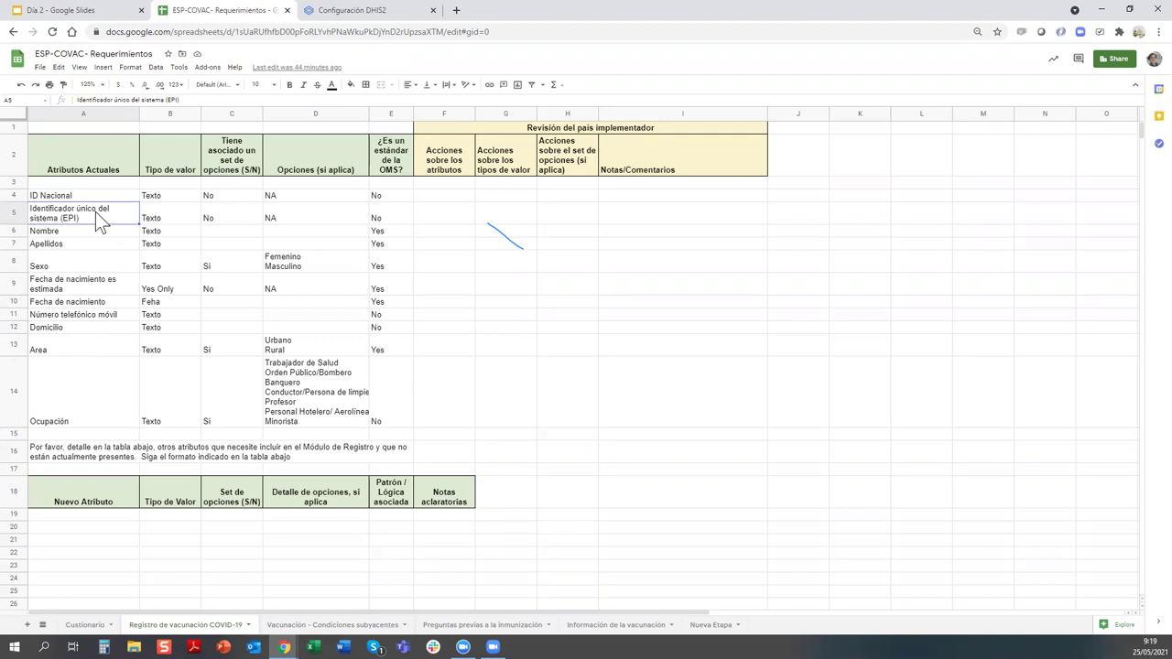
pyautogui.press('Up')
pyautogui.press('Right')
pyautogui.press('Up')
pyautogui.press('Up')
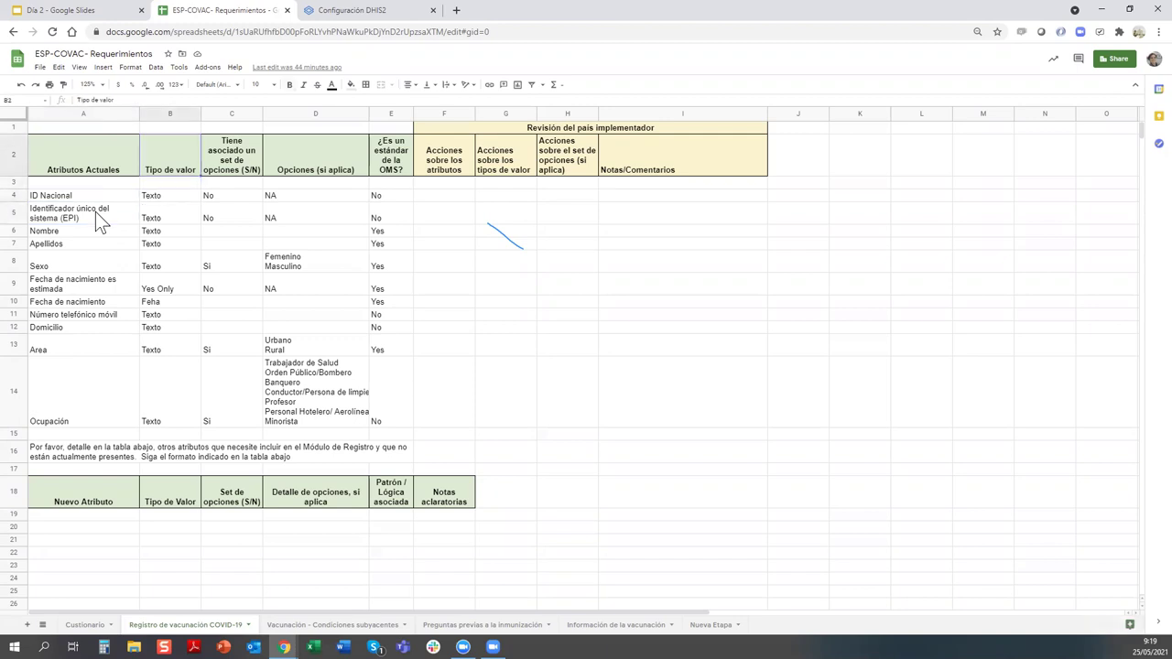
pyautogui.press('Down')
pyautogui.press('Down')
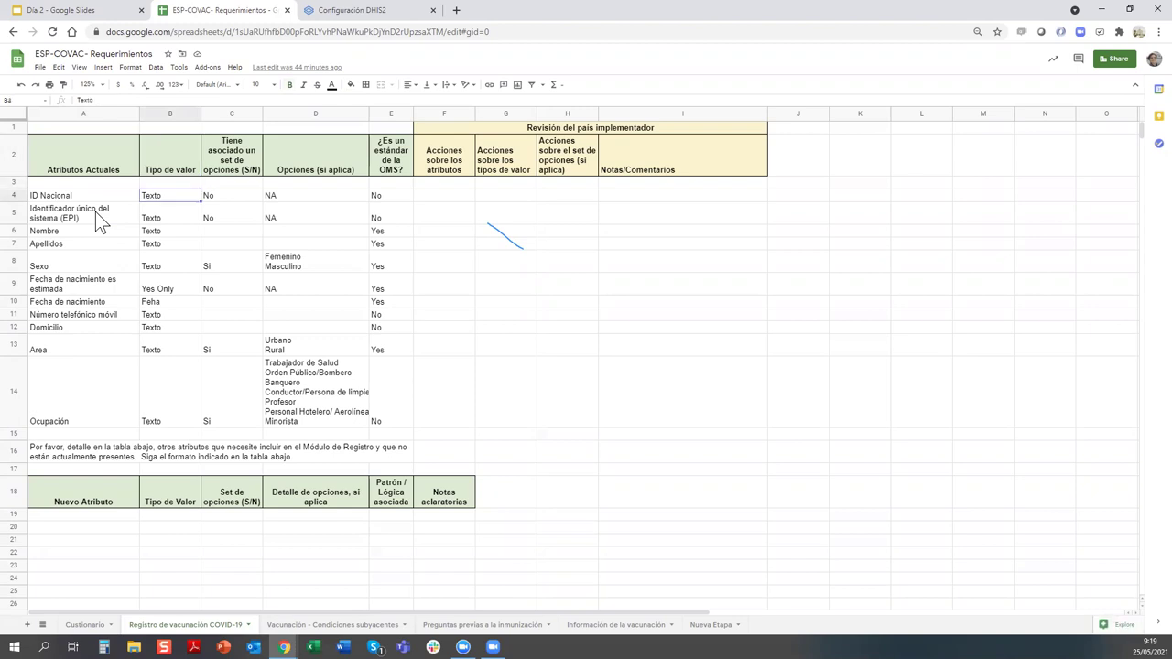
pyautogui.press('Left')
pyautogui.press('Right')
pyautogui.press('Right')
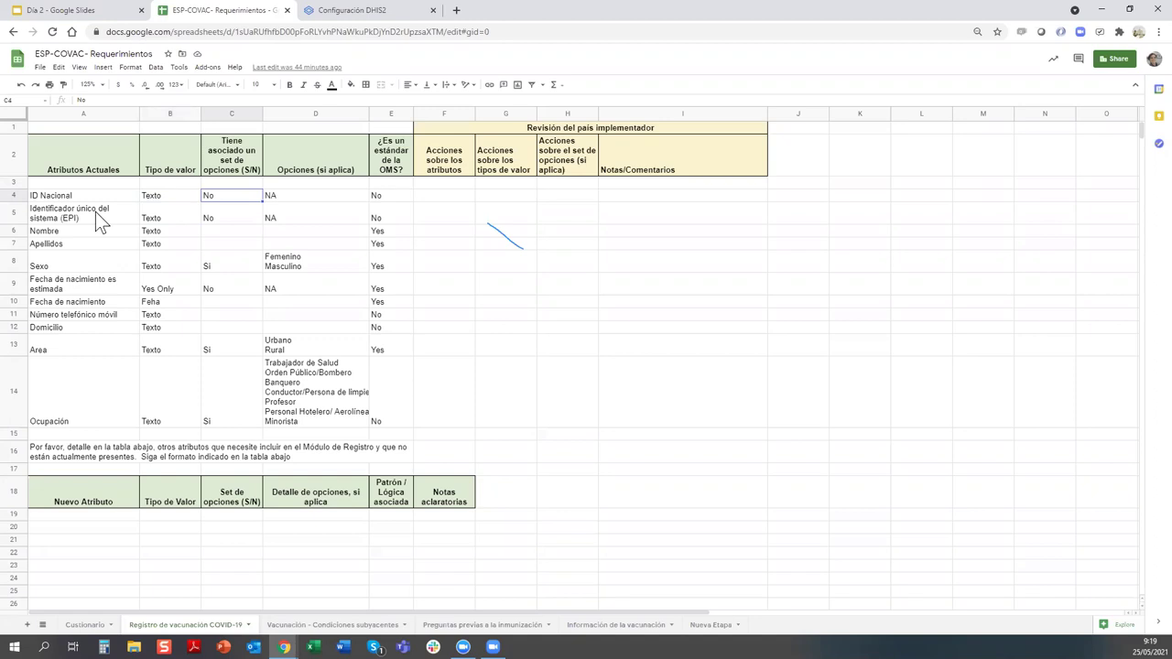
pyautogui.press('Right')
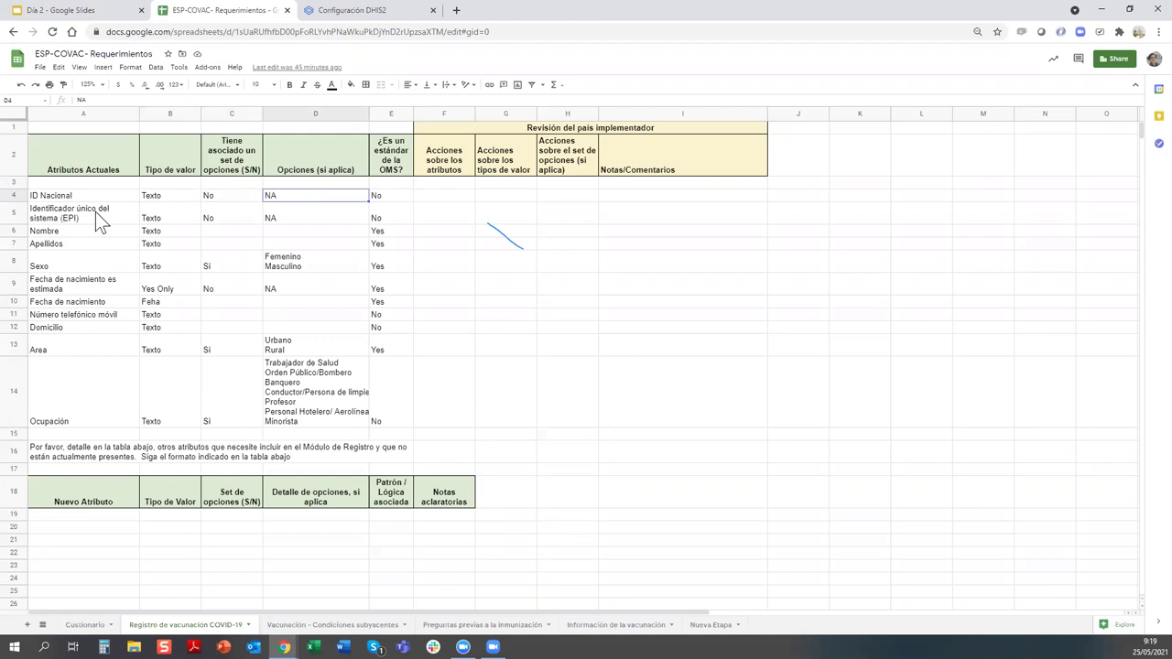
pyautogui.press('Right')
pyautogui.press('Up')
pyautogui.press('Up')
pyautogui.press('Up')
pyautogui.press('Down')
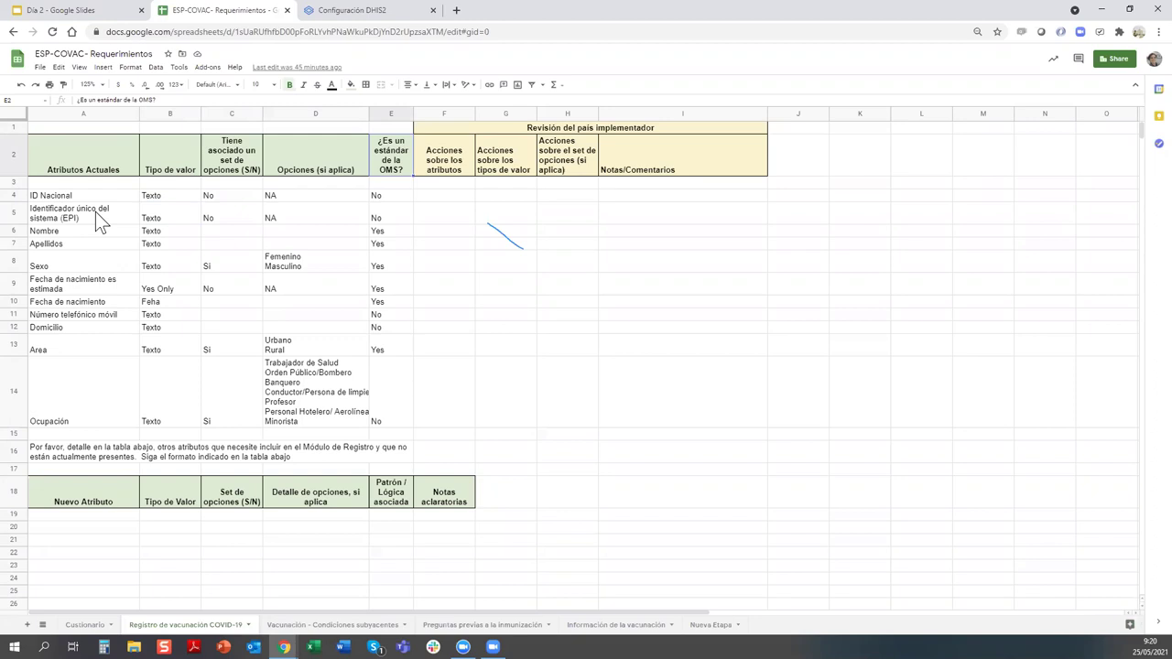
pyautogui.press('Down')
pyautogui.press('Down')
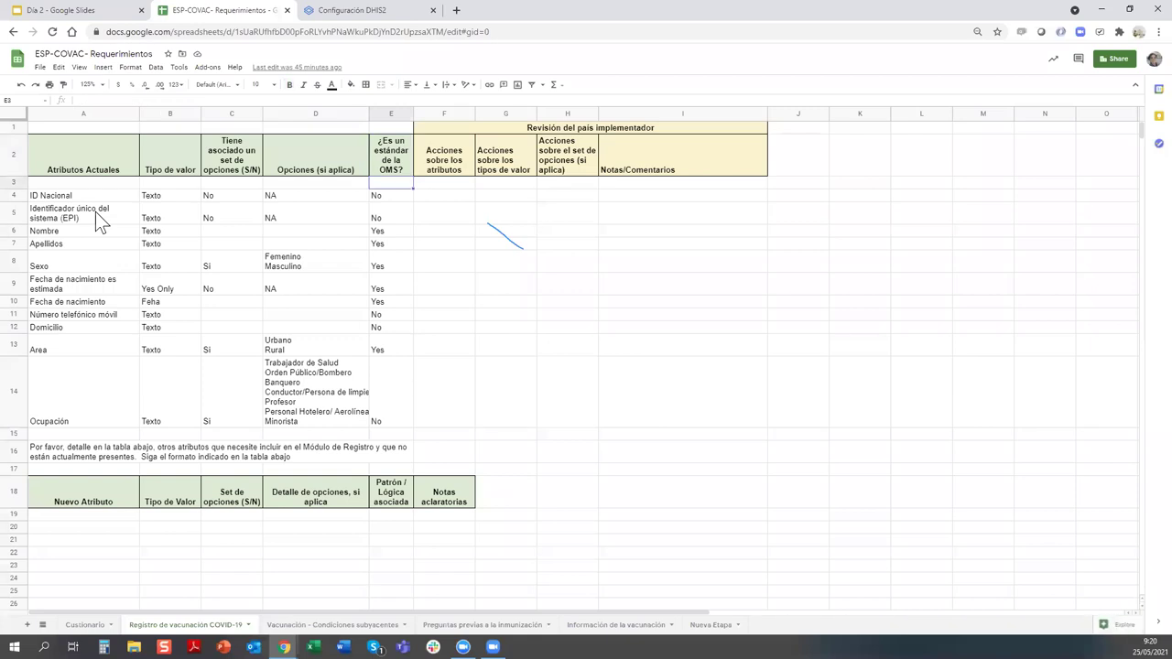
pyautogui.press('Down')
pyautogui.press('Down')
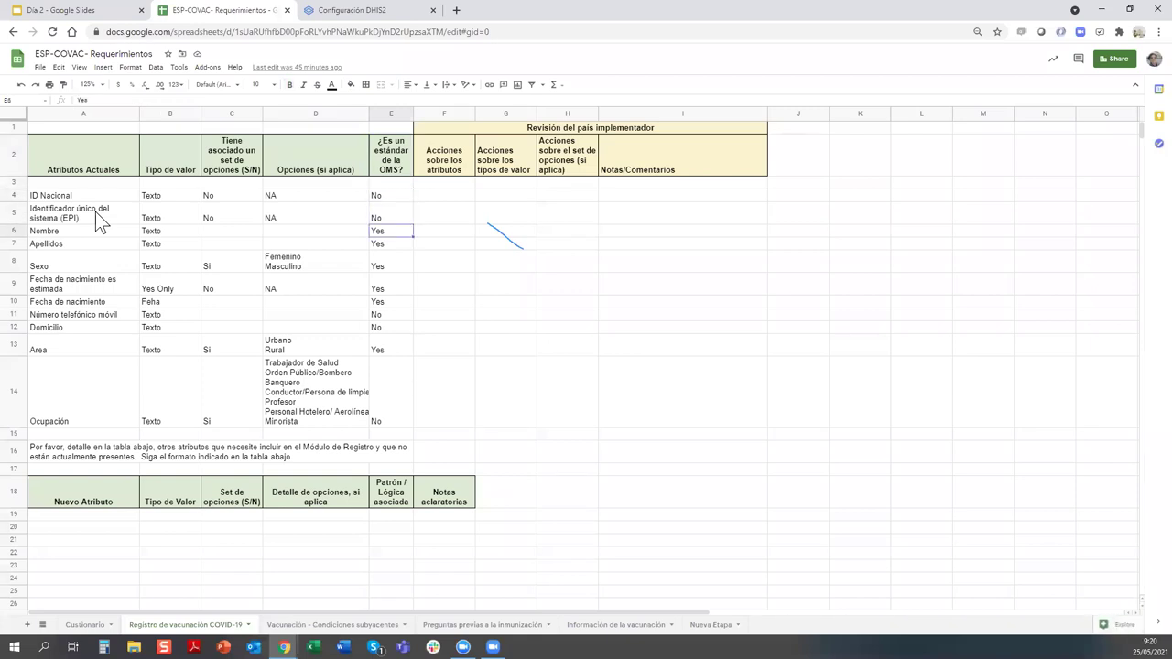
pyautogui.press('Up')
pyautogui.press('Up')
pyautogui.press('Up')
pyautogui.press('Down')
pyautogui.press('Down')
pyautogui.press('Down')
pyautogui.press('Down')
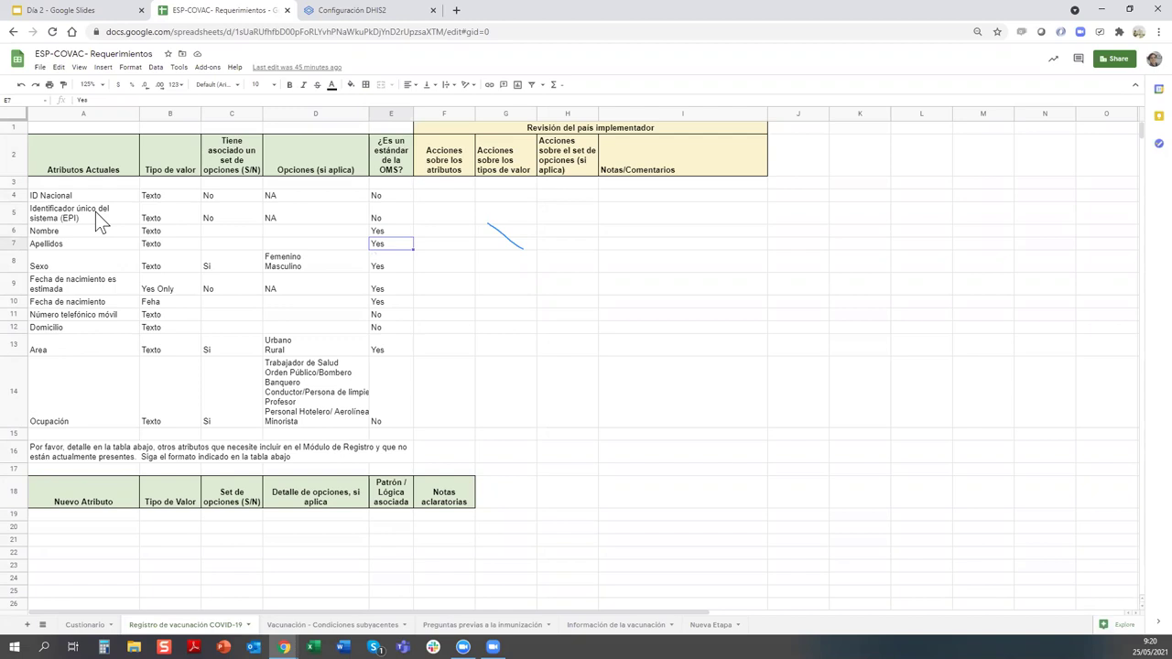
pyautogui.press('Down')
pyautogui.press('Down')
pyautogui.press('Down')
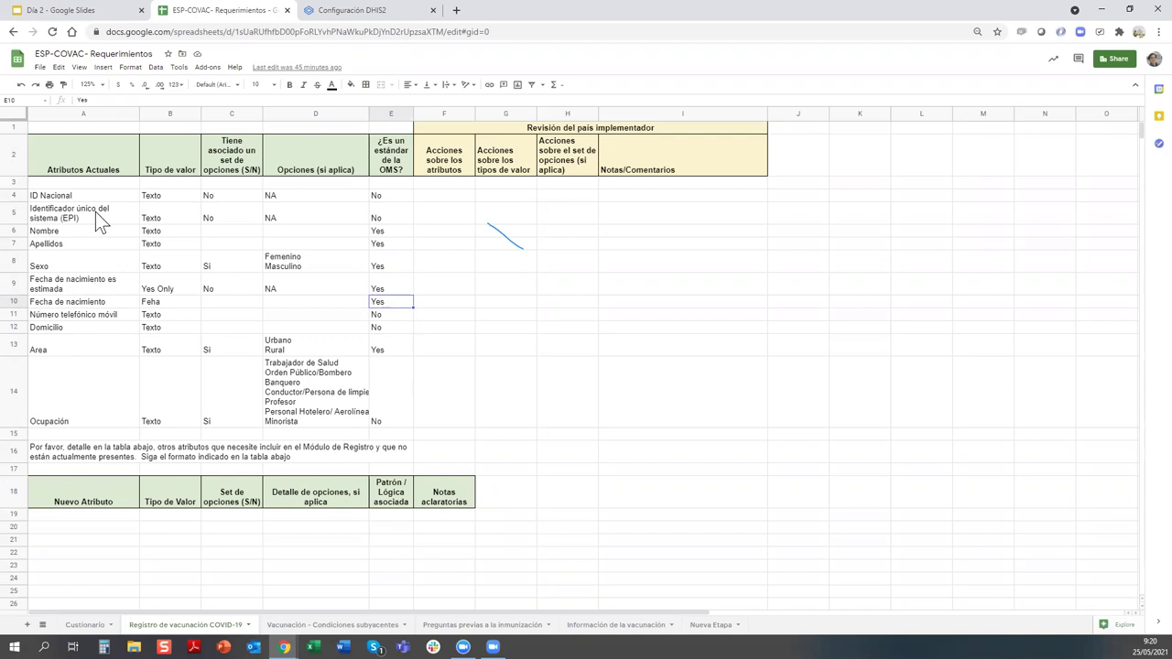
pyautogui.press('Up')
pyautogui.press('Up')
pyautogui.press('Up')
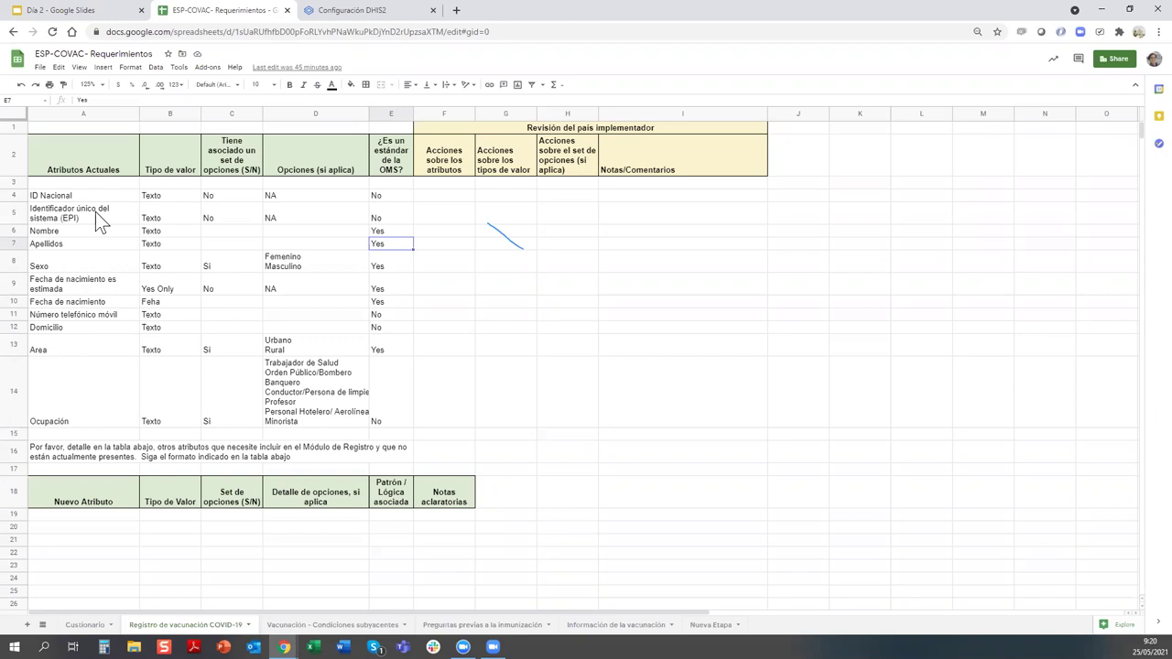
pyautogui.press('Up')
pyautogui.press('Up')
pyautogui.press('Up')
pyautogui.press('Up')
pyautogui.press('Up')
pyautogui.press('Down')
pyautogui.press('Up')
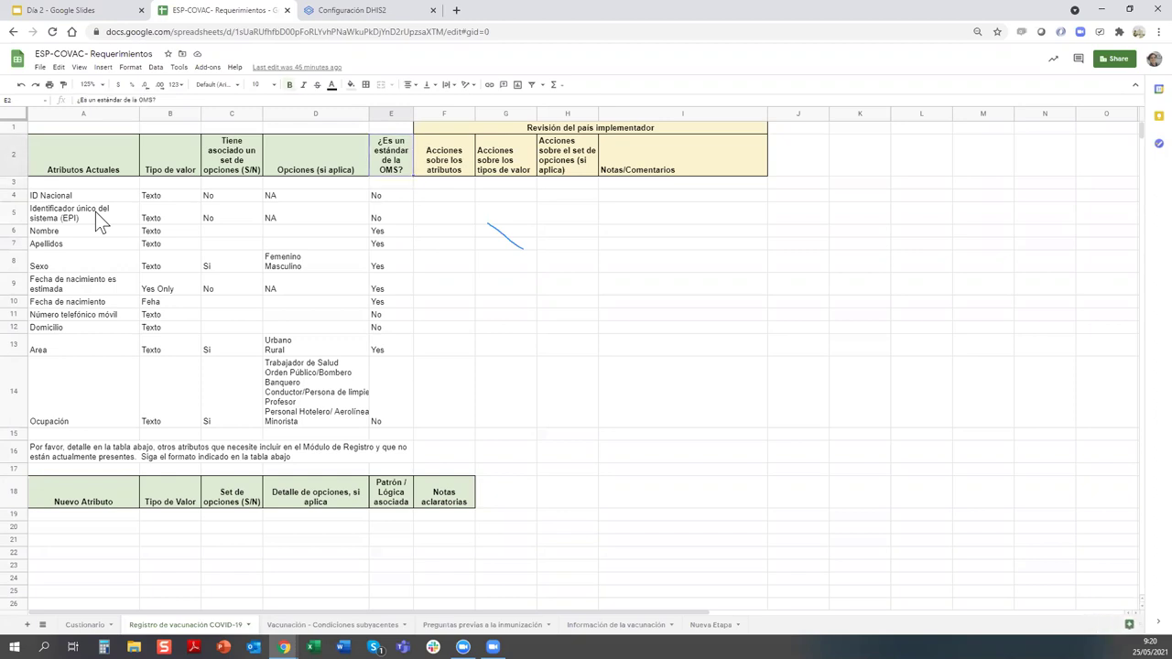
pyautogui.press('Right')
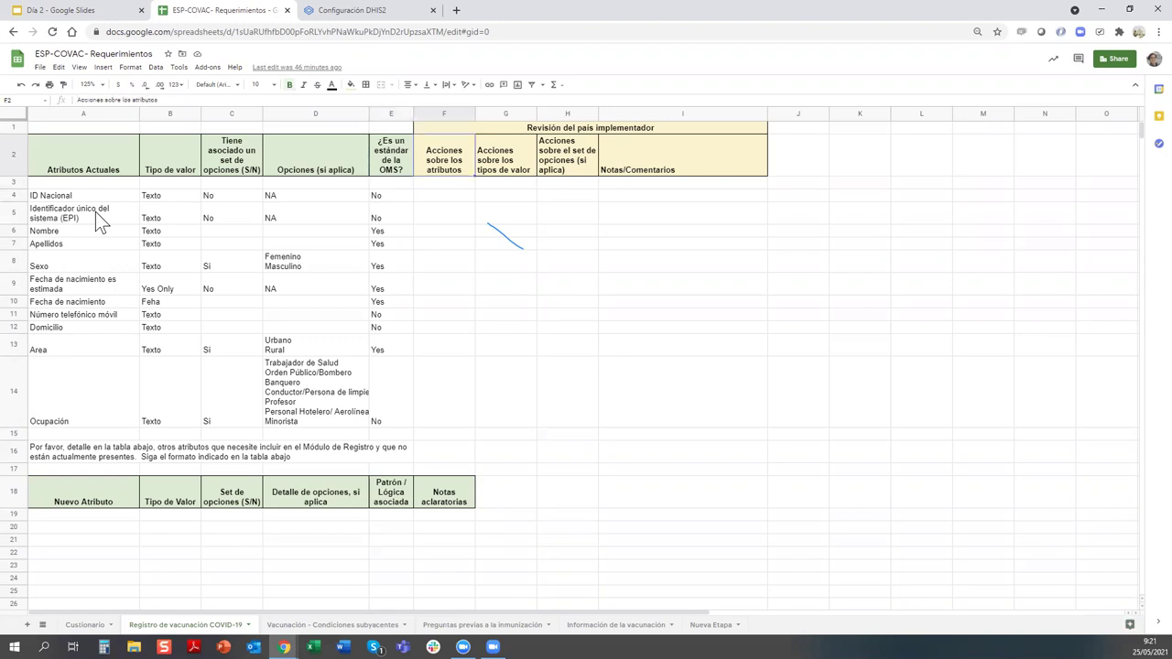
pyautogui.press('Up')
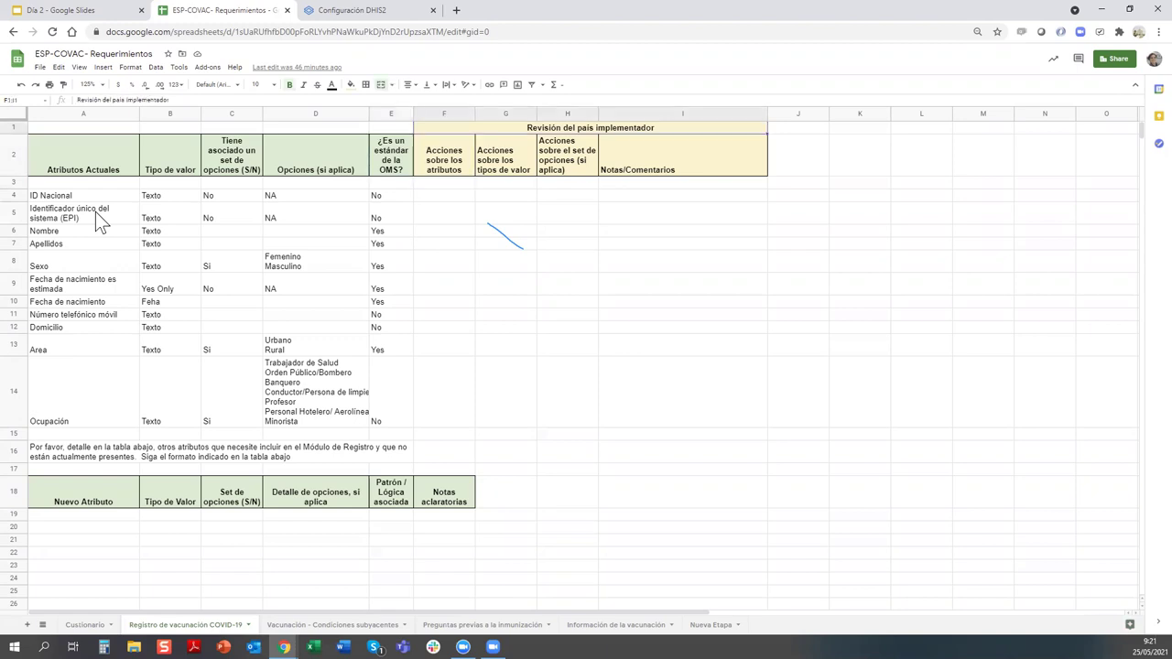
pyautogui.press('Down')
pyautogui.press('Down')
pyautogui.press('Down')
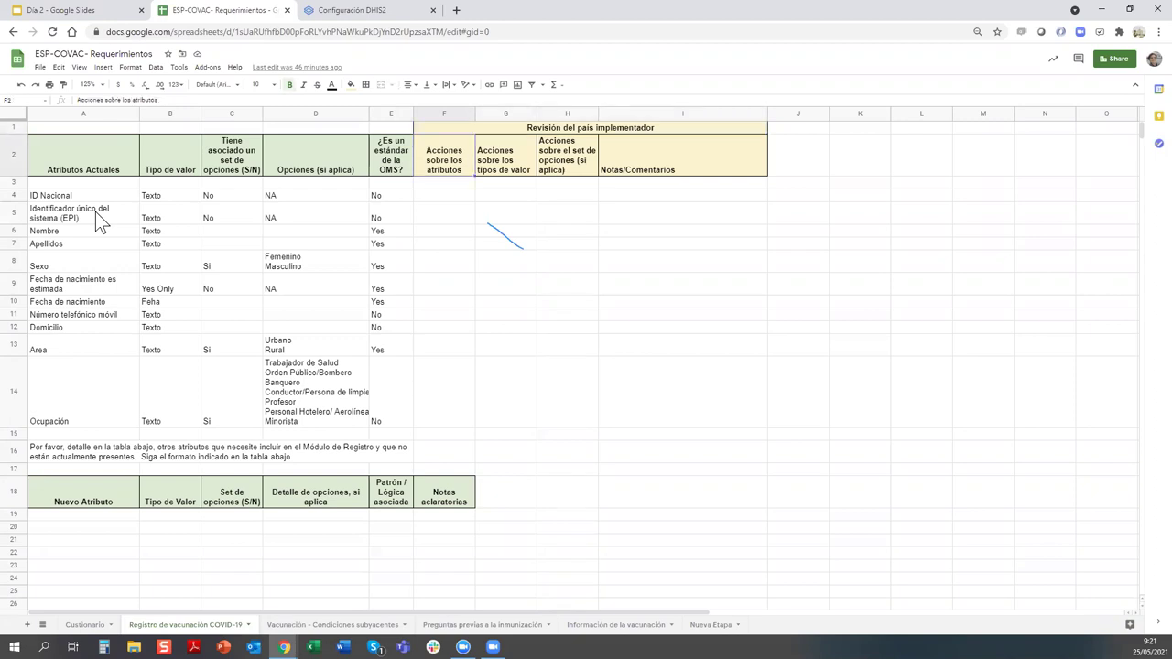
pyautogui.press('Up')
pyautogui.press('Down')
pyautogui.press('Up')
pyautogui.press('Down')
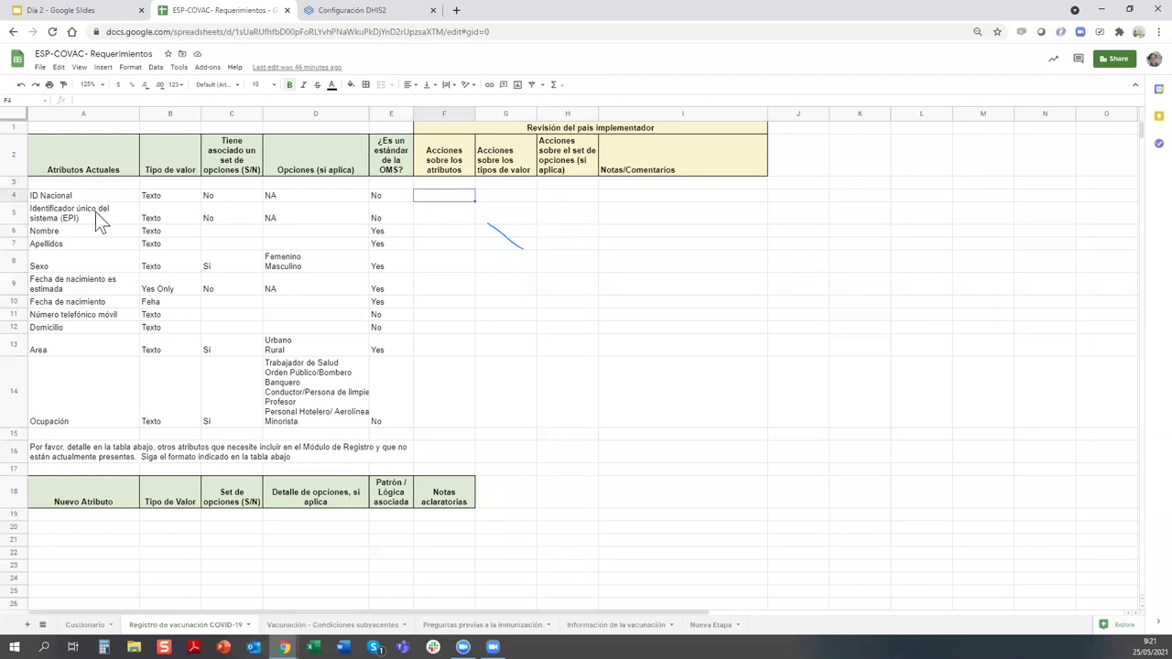
pyautogui.press('Down')
pyautogui.press('Down')
pyautogui.press('Down')
pyautogui.press('Down')
pyautogui.press('Down')
pyautogui.press('Down')
pyautogui.press('Down')
pyautogui.press('Down')
pyautogui.press('Down')
pyautogui.press('Down')
pyautogui.press('Down')
pyautogui.press('Down')
pyautogui.press('Down')
pyautogui.press('Down')
pyautogui.press('Down')
pyautogui.press('Down')
pyautogui.press('Down')
pyautogui.press('Down')
pyautogui.press('Down')
pyautogui.press('Down')
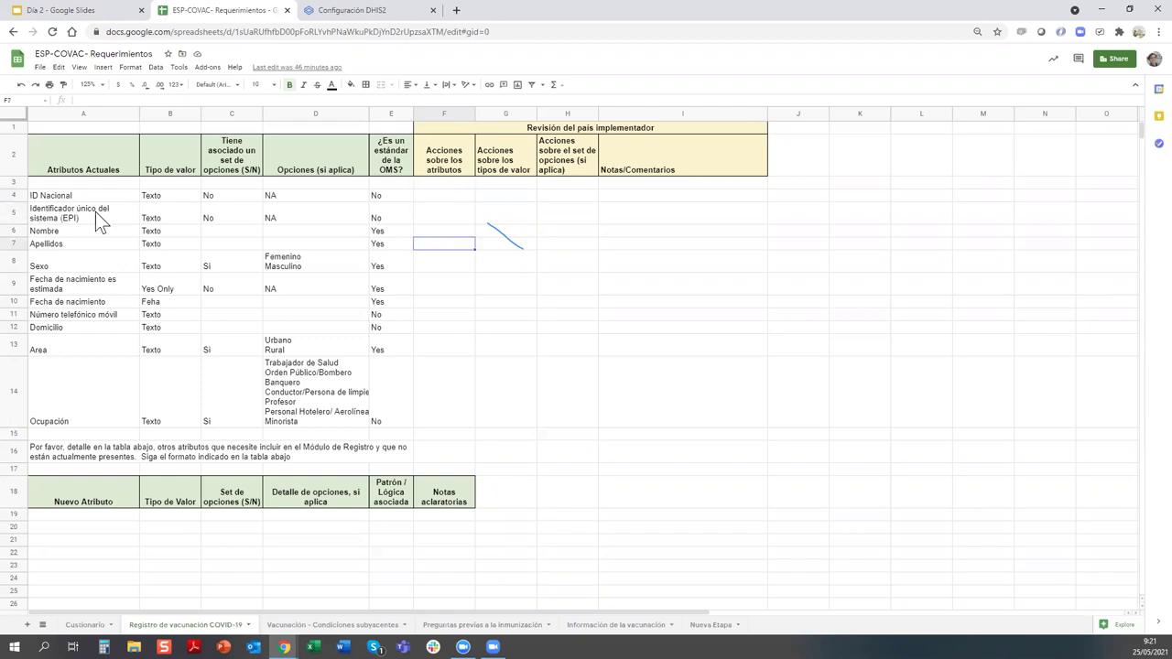
pyautogui.press('Up')
pyautogui.press('Up')
pyautogui.press('Left')
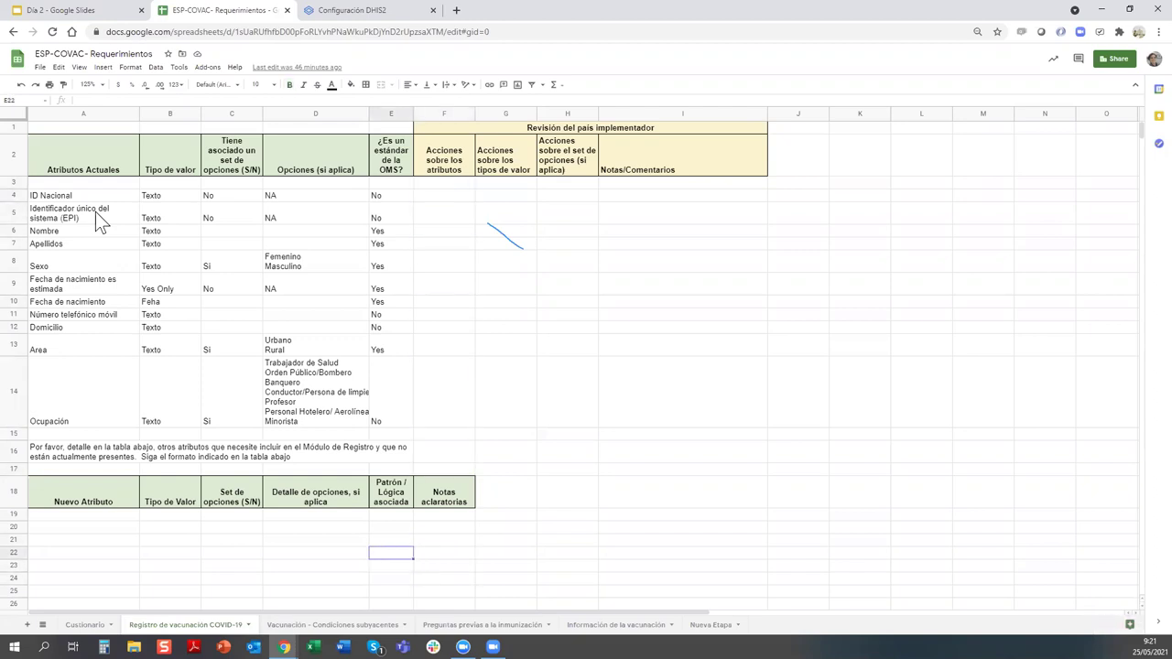
pyautogui.press('Left')
pyautogui.press('Left')
pyautogui.press('Left')
pyautogui.press('Left')
pyautogui.press('Up')
pyautogui.press('Up')
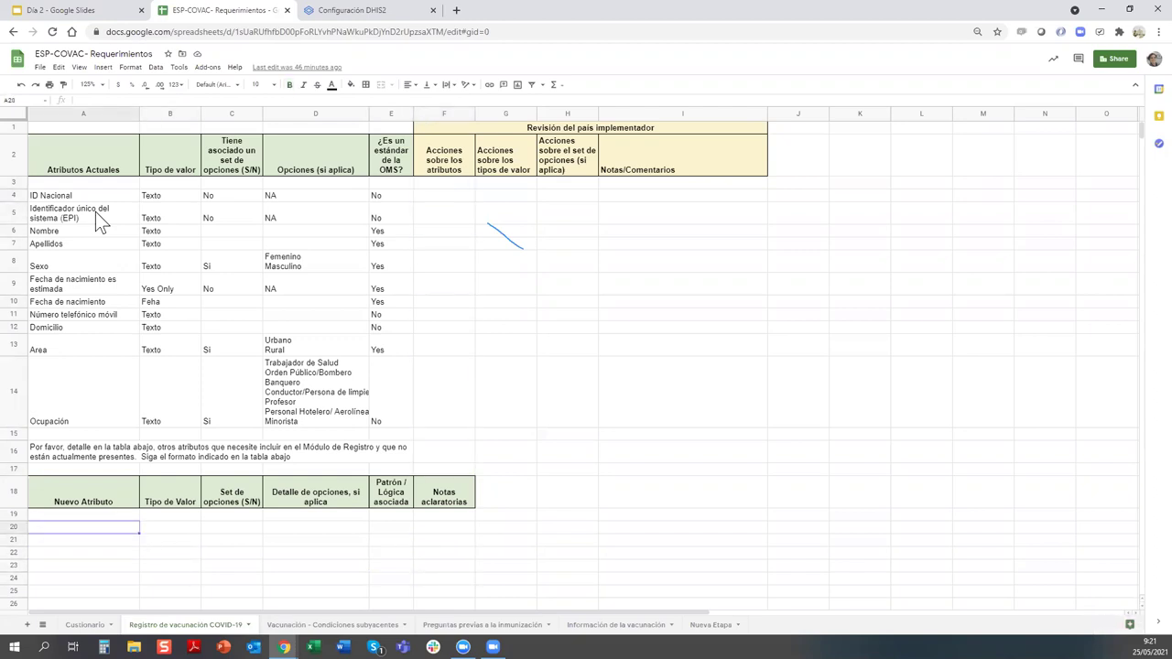
# Enter Nivel educativo in row 20 with value type Texto and option set Sí.
pyautogui.press('Down')
pyautogui.write('Nivel educativo')
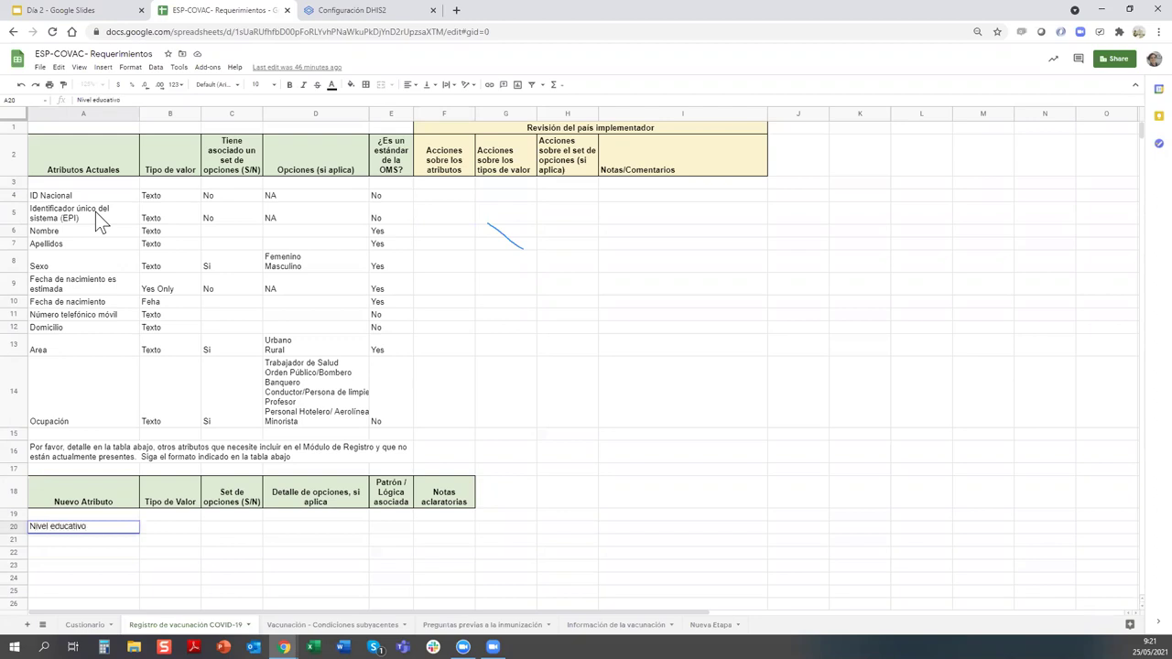
pyautogui.press('Tab')
pyautogui.write('Tx')
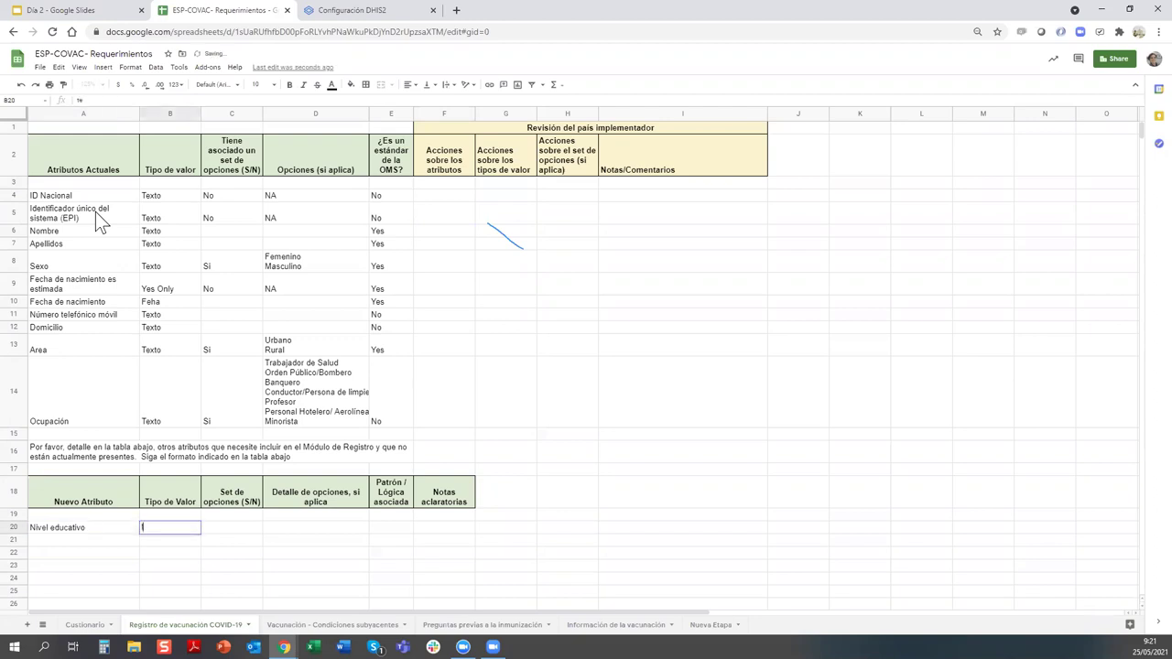
pyautogui.press('BackSpace')
pyautogui.write('exto')
pyautogui.press('Tab')
pyautogui.write('Sí')
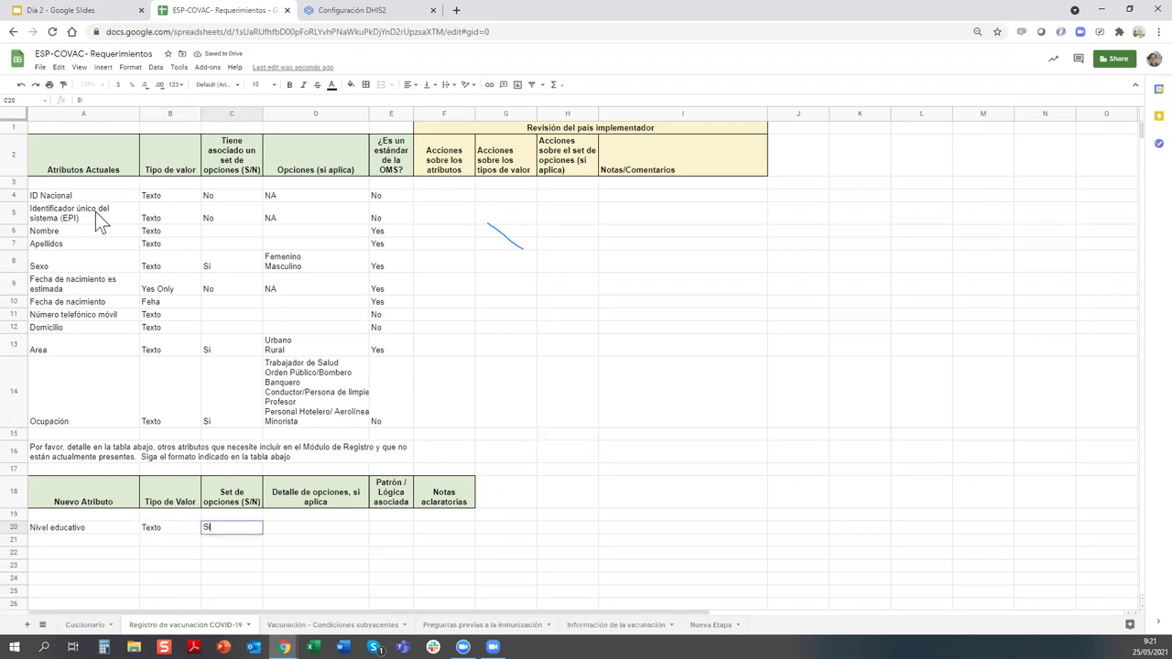
pyautogui.press('Tab')
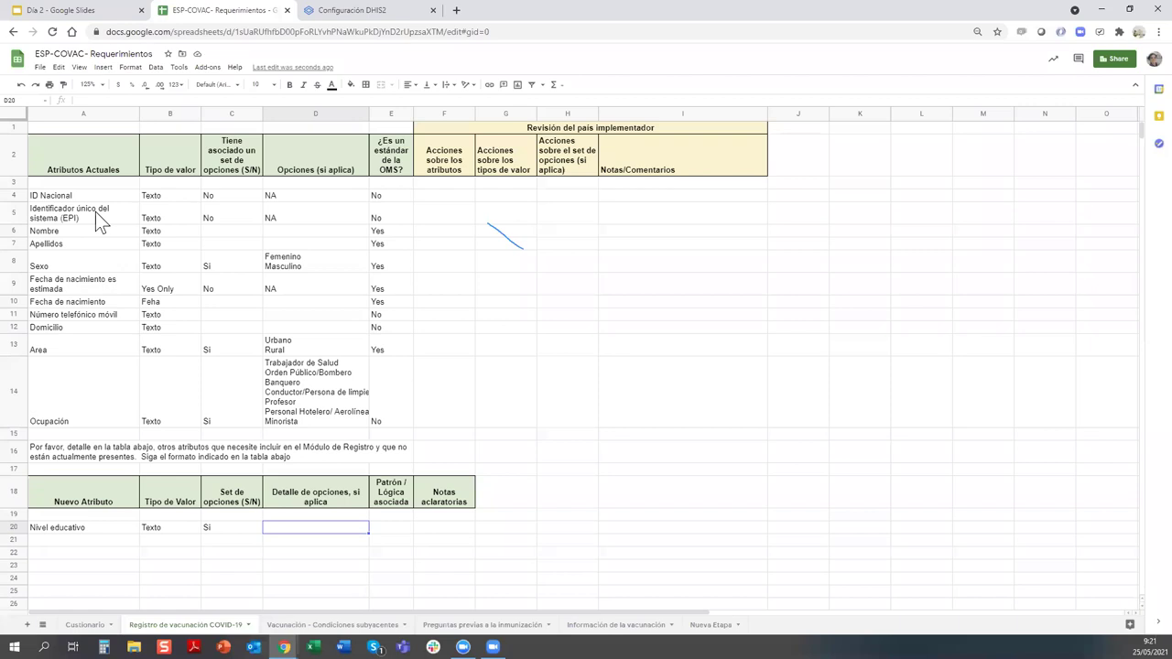
# List Primaria and Secundaria on separate lines in the options cell.
pyautogui.write('Primar')
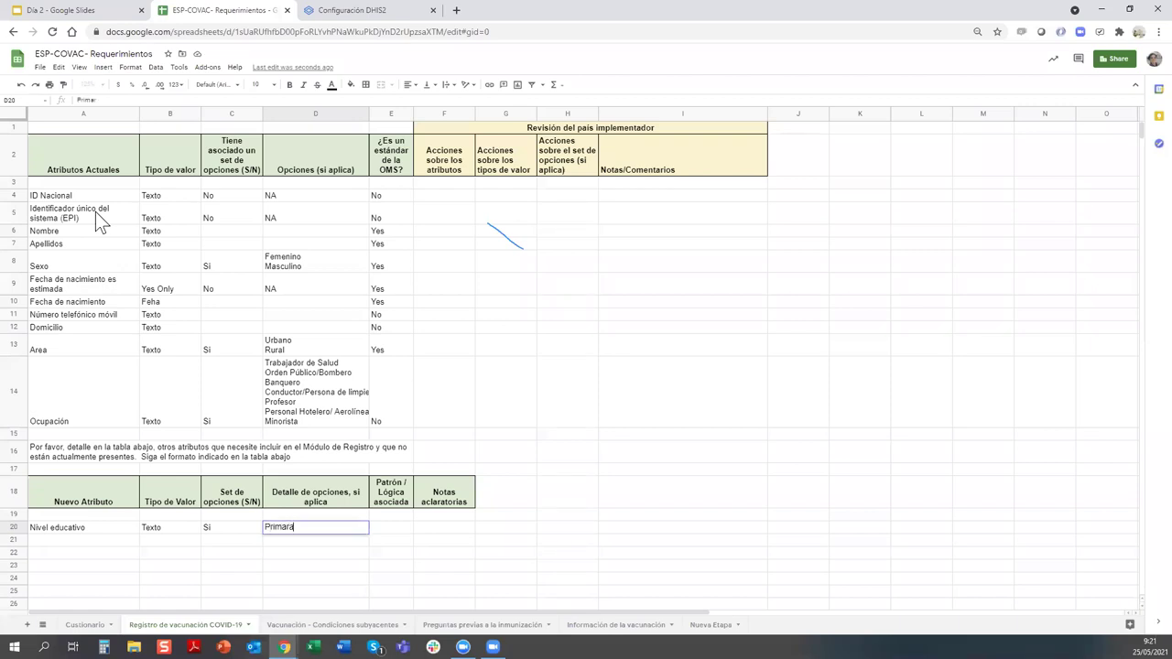
pyautogui.write('ia')
pyautogui.hotkey('alt', 'Return')
pyautogui.write('Se')
pyautogui.press('BackSpace')
pyautogui.press('BackSpace')
pyautogui.write('Secundaria')
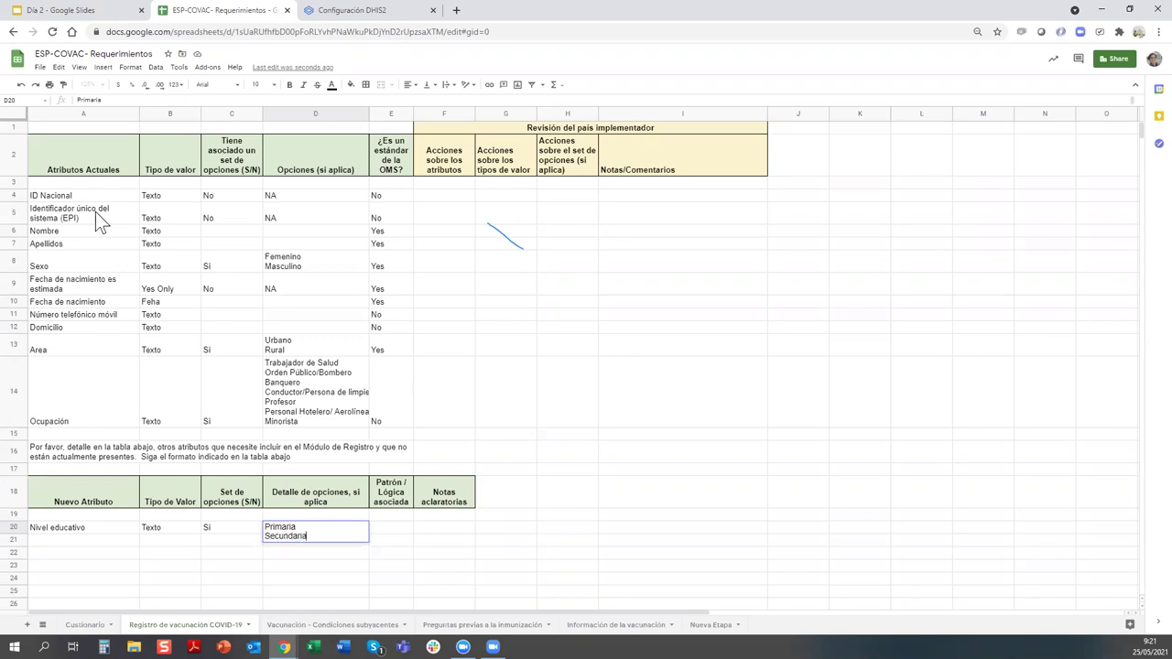
pyautogui.press('Return')
pyautogui.press('Up')
pyautogui.press('Right')
pyautogui.press('Up')
pyautogui.press('Down')
pyautogui.press('Up')
pyautogui.press('Down')
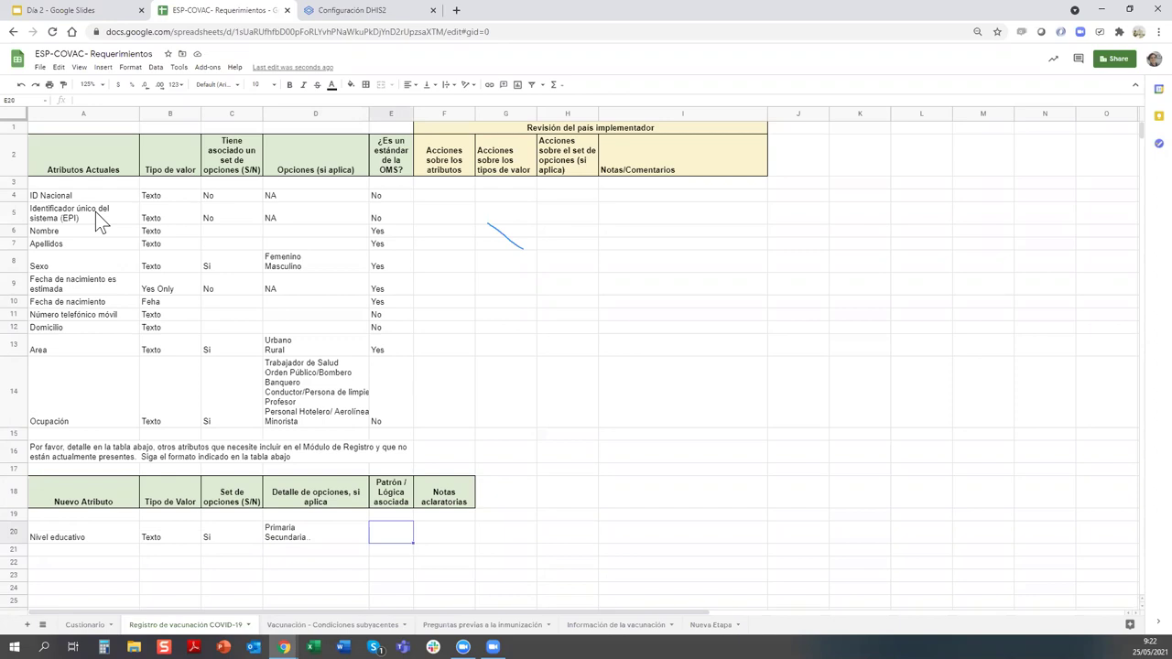
pyautogui.press('Left')
pyautogui.press('Left')
pyautogui.press('Left')
pyautogui.press('Left')
pyautogui.press('Up')
pyautogui.press('Up')
pyautogui.press('Up')
pyautogui.press('Up')
pyautogui.press('Up')
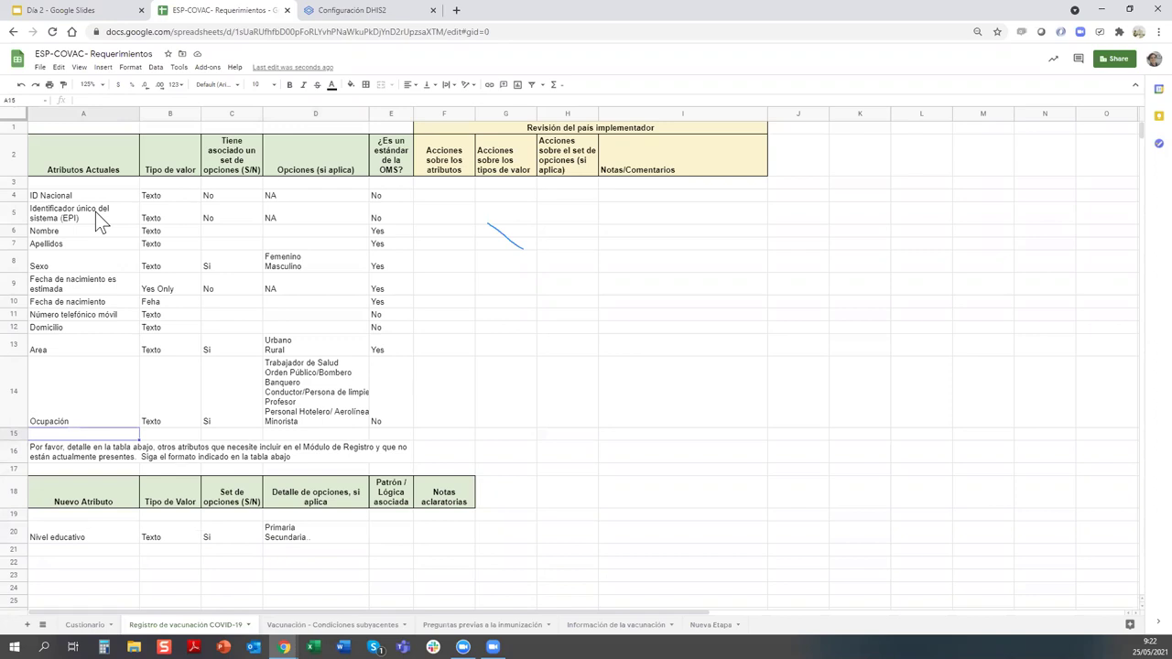
pyautogui.press('Right')
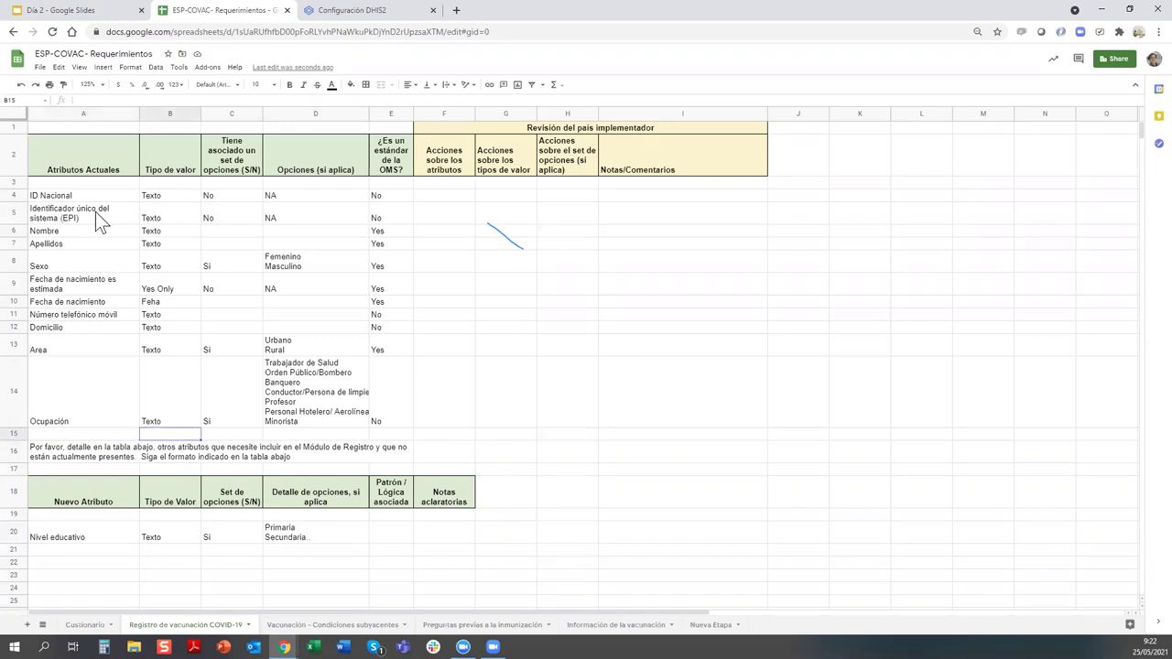
pyautogui.press('Right')
pyautogui.press('Down')
pyautogui.press('Down')
pyautogui.press('Down')
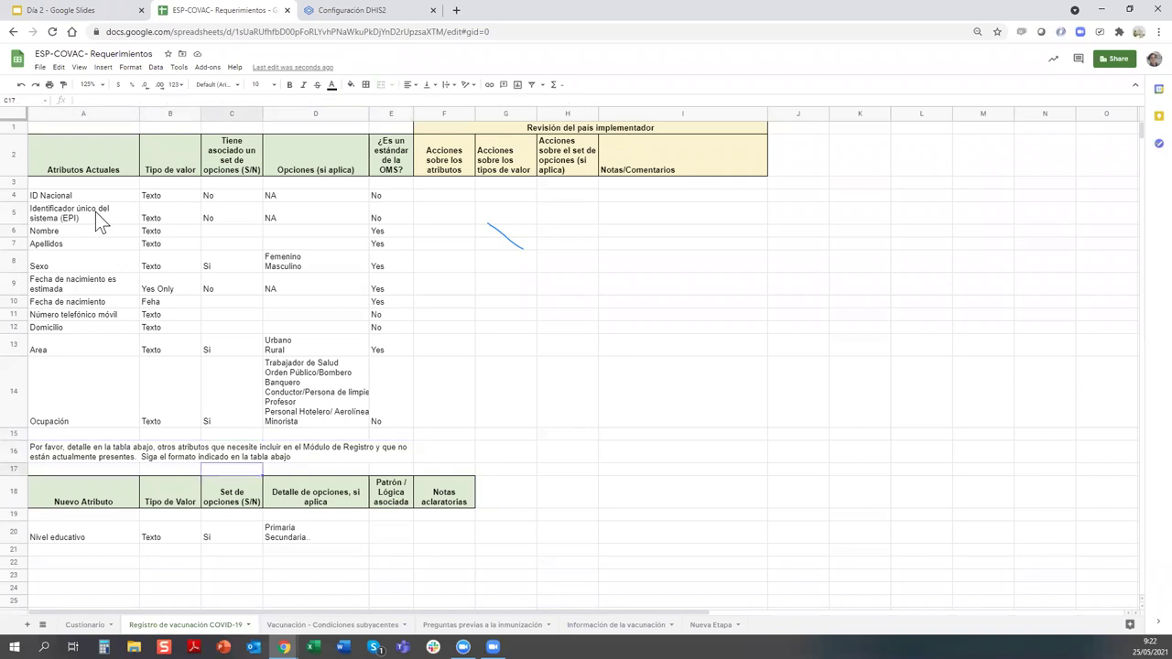
pyautogui.press('Down')
pyautogui.press('Down')
pyautogui.press('Right')
pyautogui.press('Right')
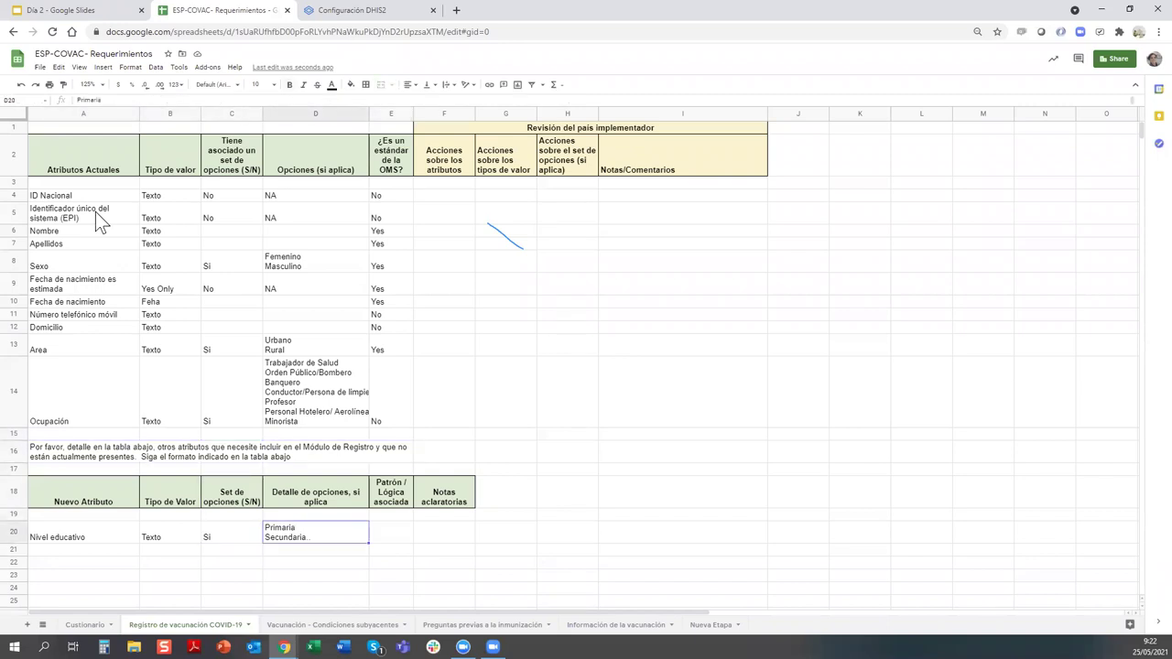
pyautogui.press('Left')
pyautogui.press('Left')
pyautogui.press('Left')
pyautogui.press('Left')
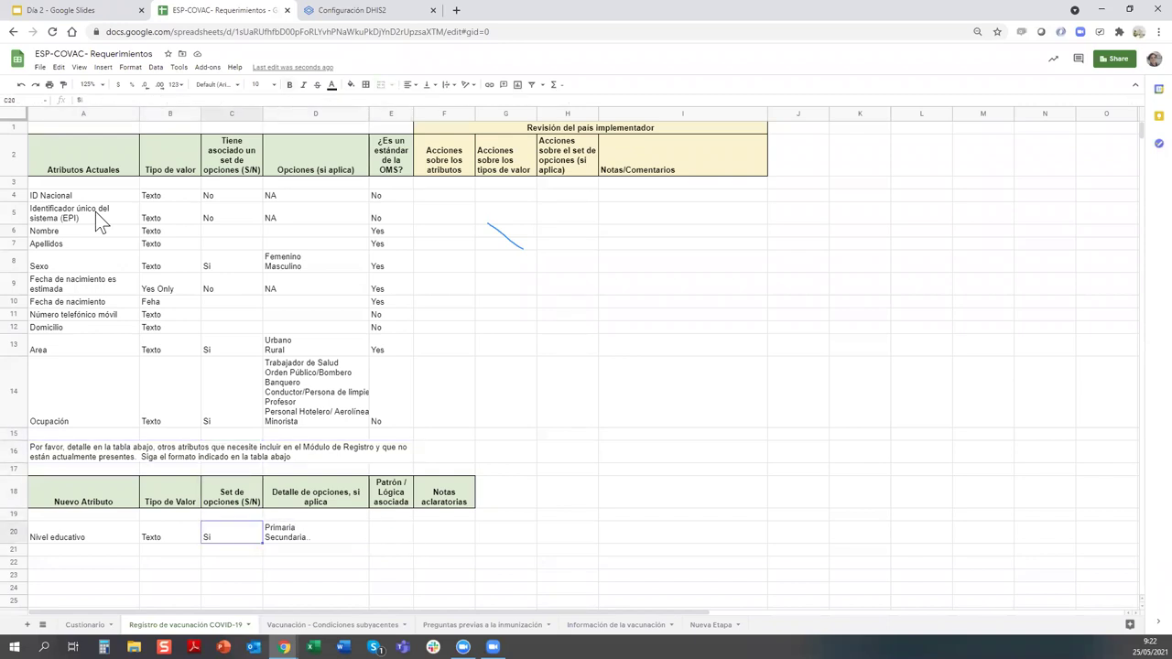
pyautogui.press('Right')
pyautogui.press('Right')
pyautogui.press('Right')
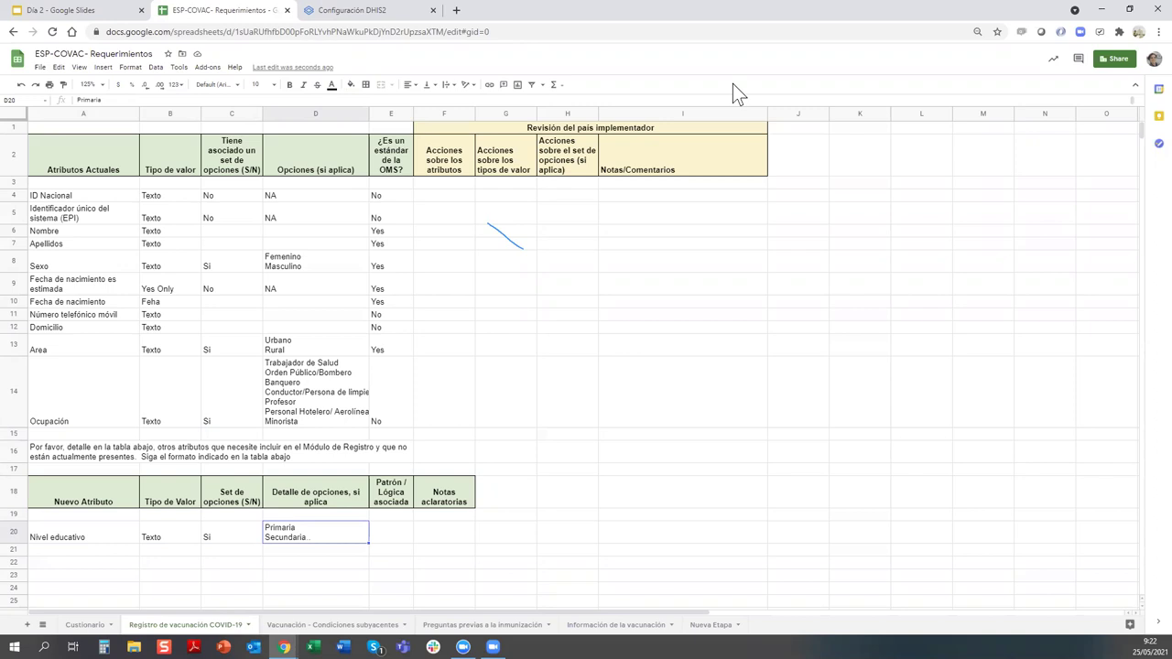
pyautogui.click(288, 402)
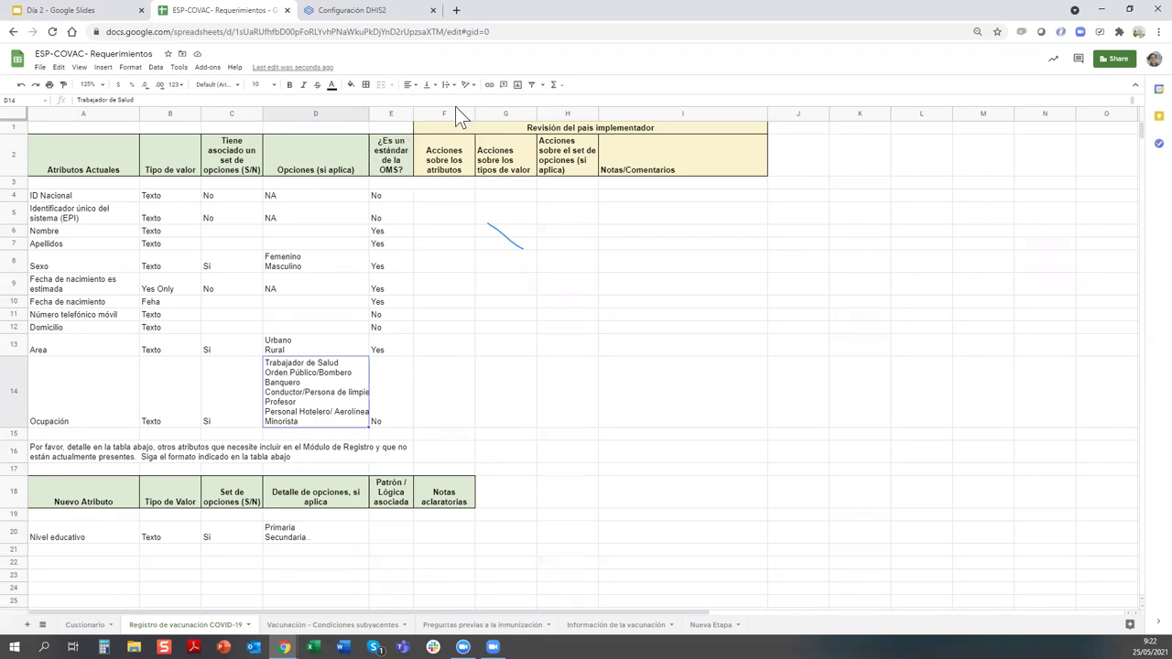
pyautogui.click(460, 397)
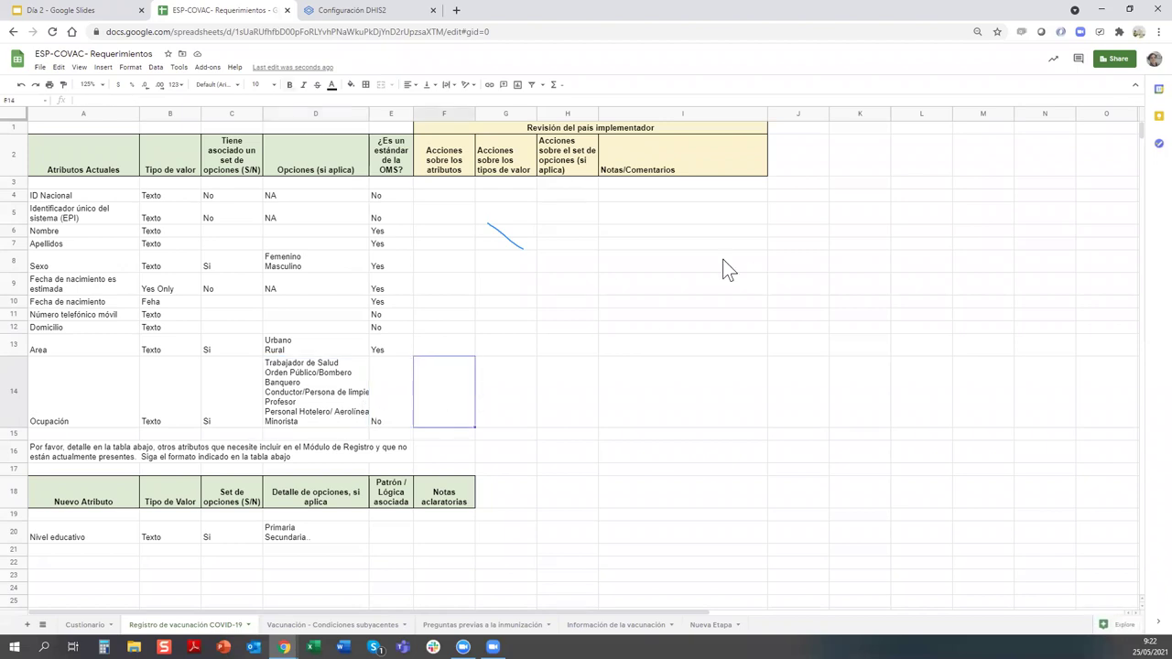
pyautogui.click(690, 382)
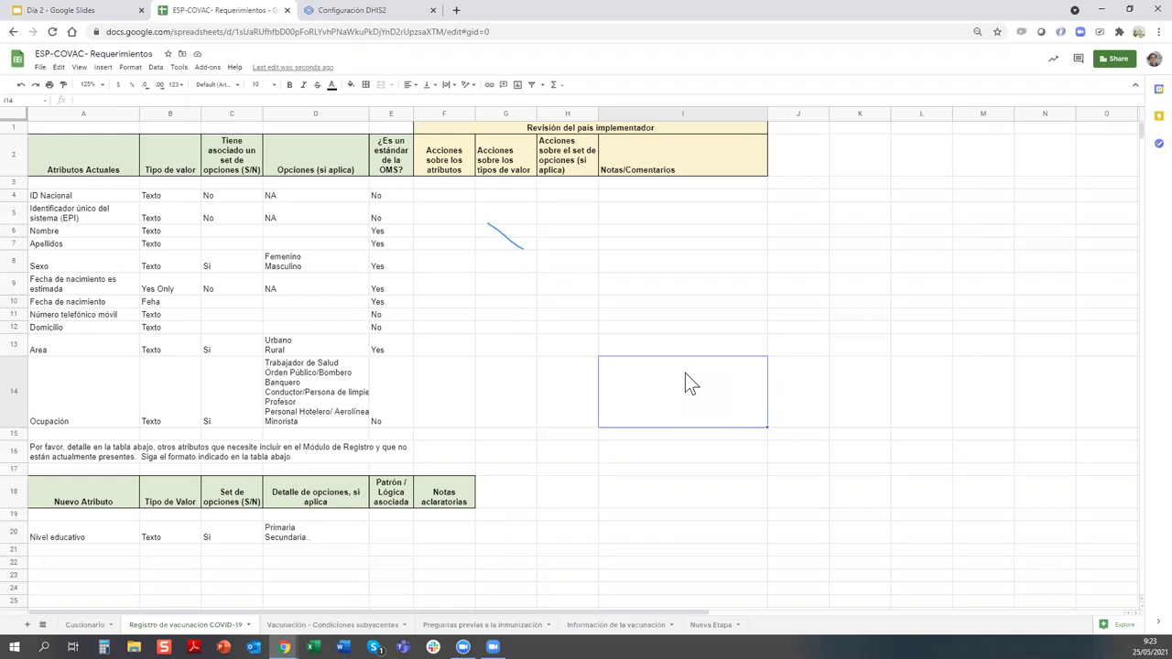
pyautogui.press('Left')
pyautogui.press('Left')
pyautogui.press('Left')
pyautogui.press('Left')
pyautogui.press('Left')
pyautogui.press('Left')
pyautogui.press('Left')
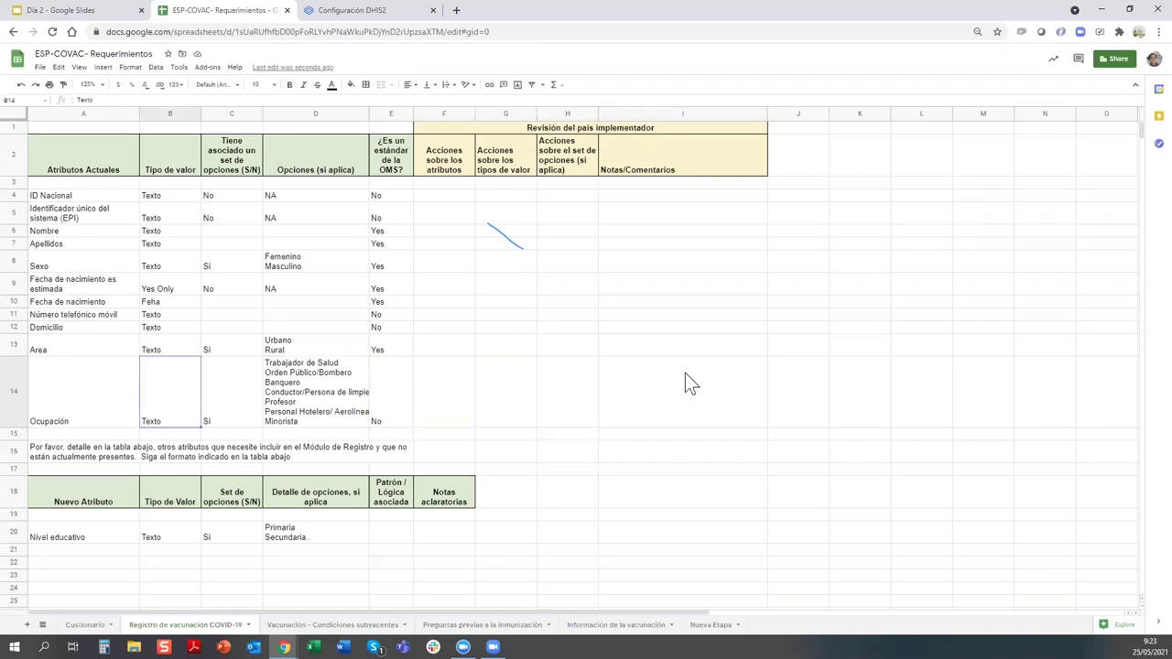
pyautogui.press('Down')
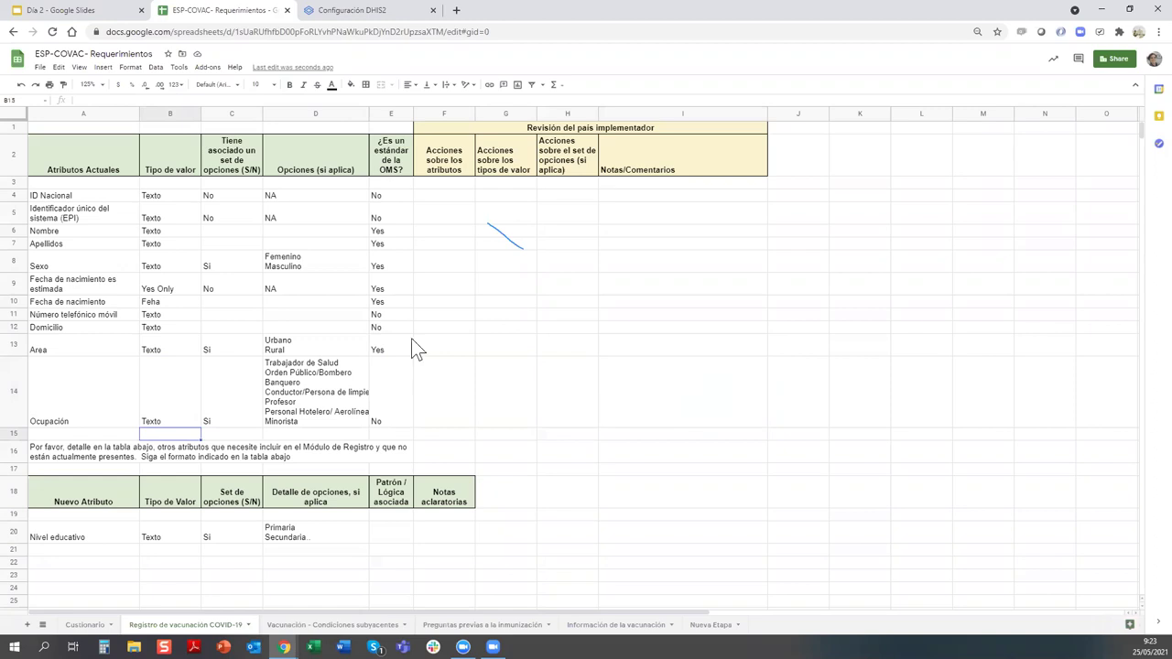
pyautogui.press('Up')
pyautogui.press('Up')
pyautogui.press('Up')
pyautogui.press('Up')
pyautogui.press('Up')
pyautogui.press('Up')
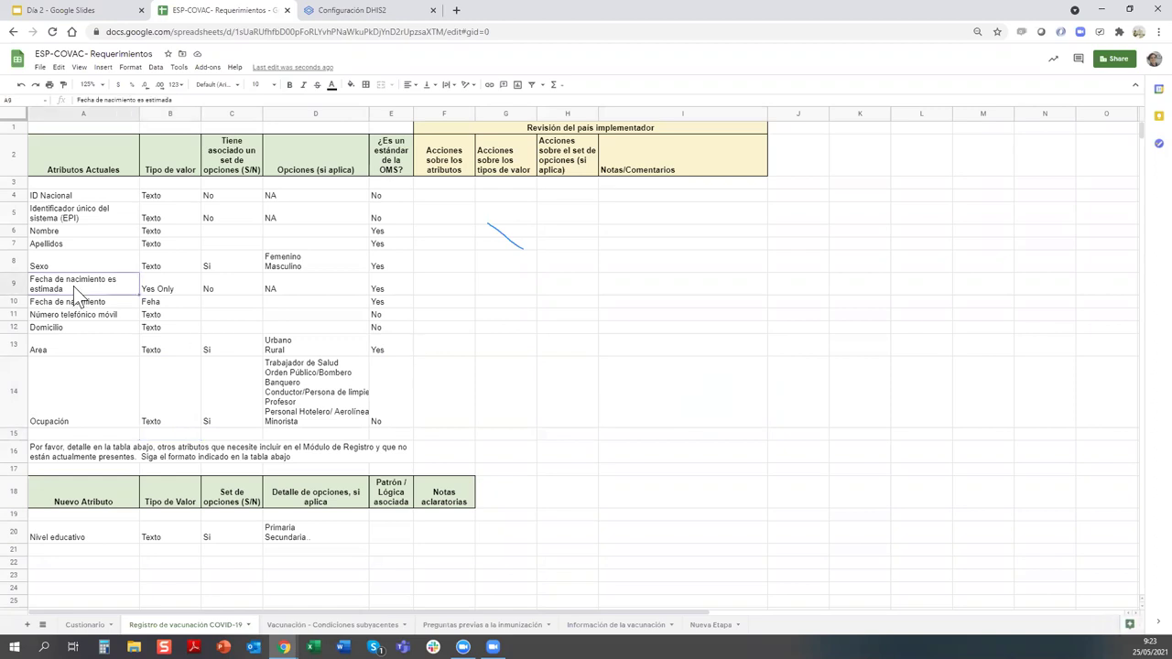
pyautogui.press('Left')
pyautogui.press('Right')
pyautogui.press('Right')
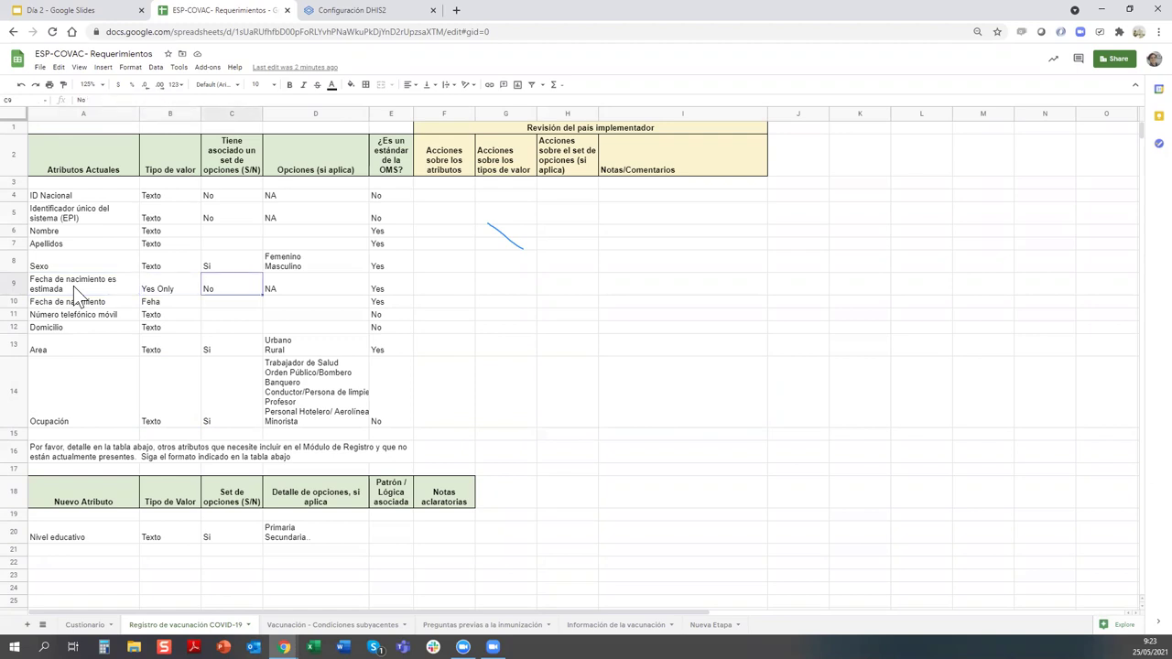
pyautogui.press('Right')
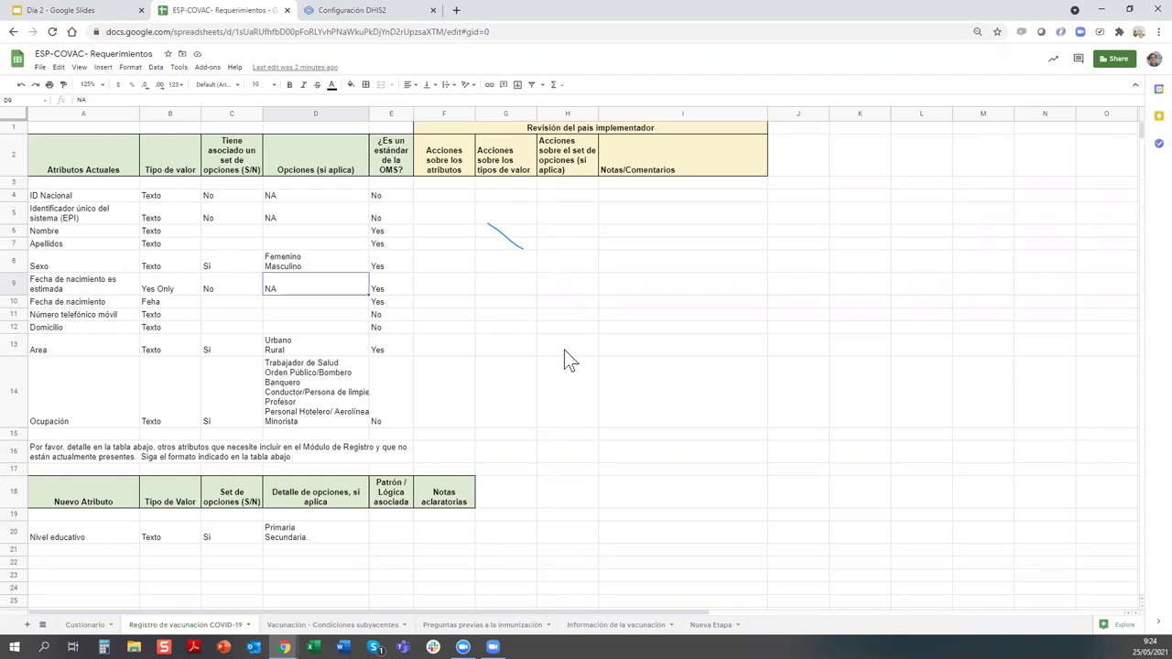
# Review the ID Nacional row, then turn on bold in its action cell F4.
pyautogui.click(403, 289)
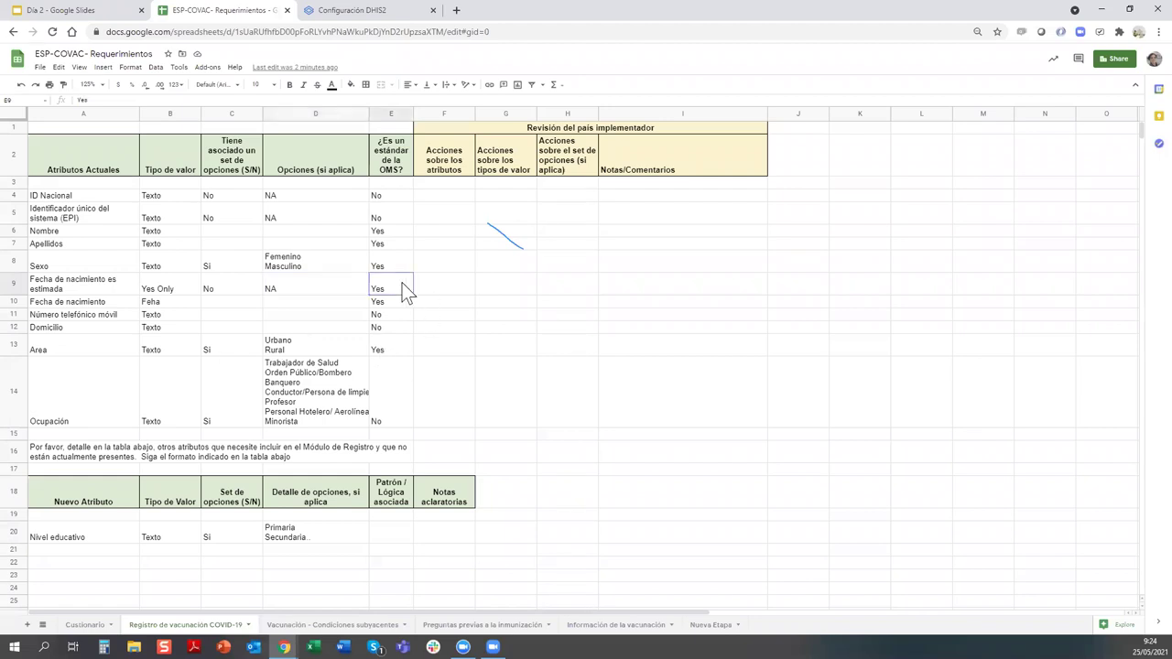
pyautogui.click(121, 194)
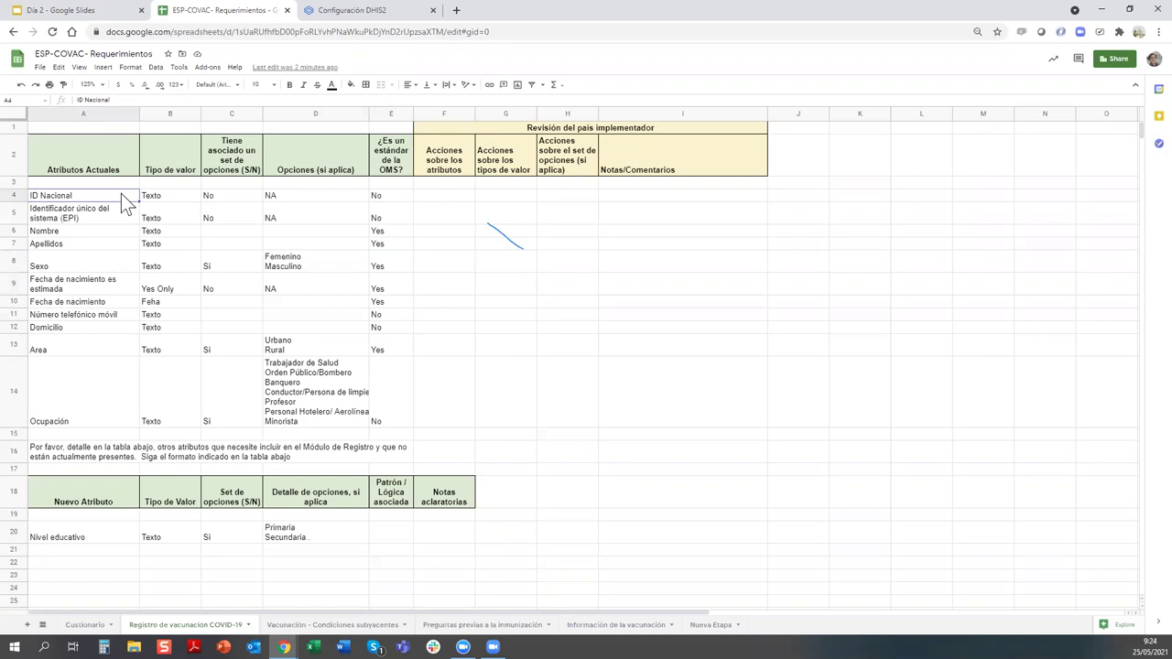
pyautogui.press('Right')
pyautogui.press('Right')
pyautogui.press('Right')
pyautogui.press('Right')
pyautogui.press('Right')
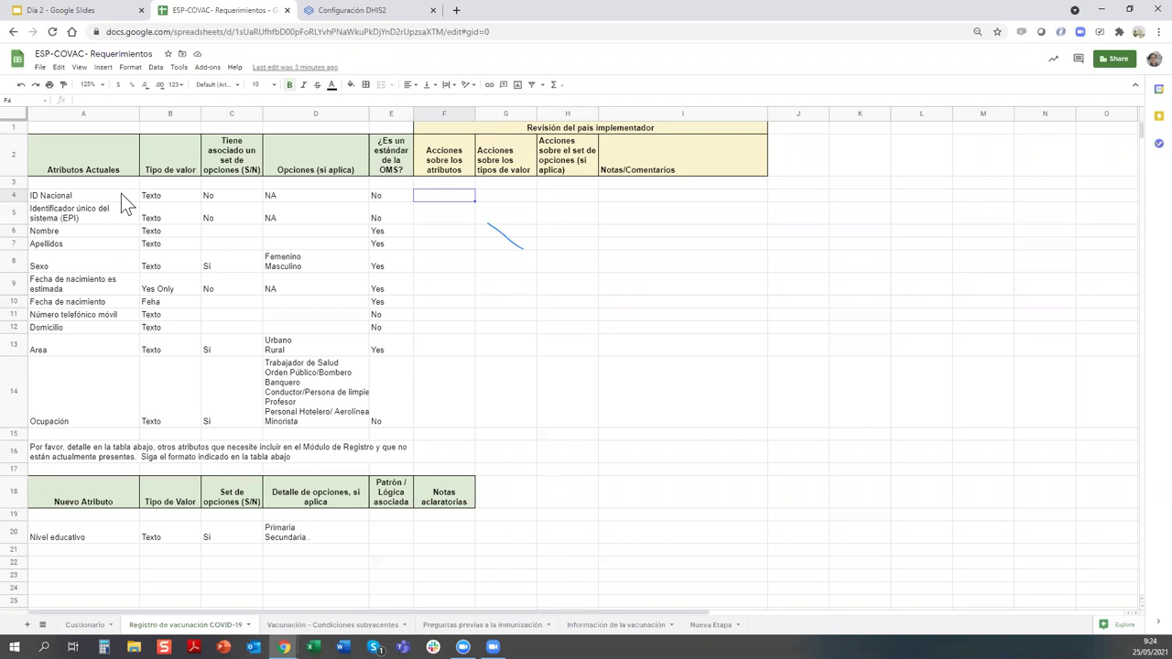
pyautogui.press('Left')
pyautogui.press('Left')
pyautogui.press('Left')
pyautogui.press('Left')
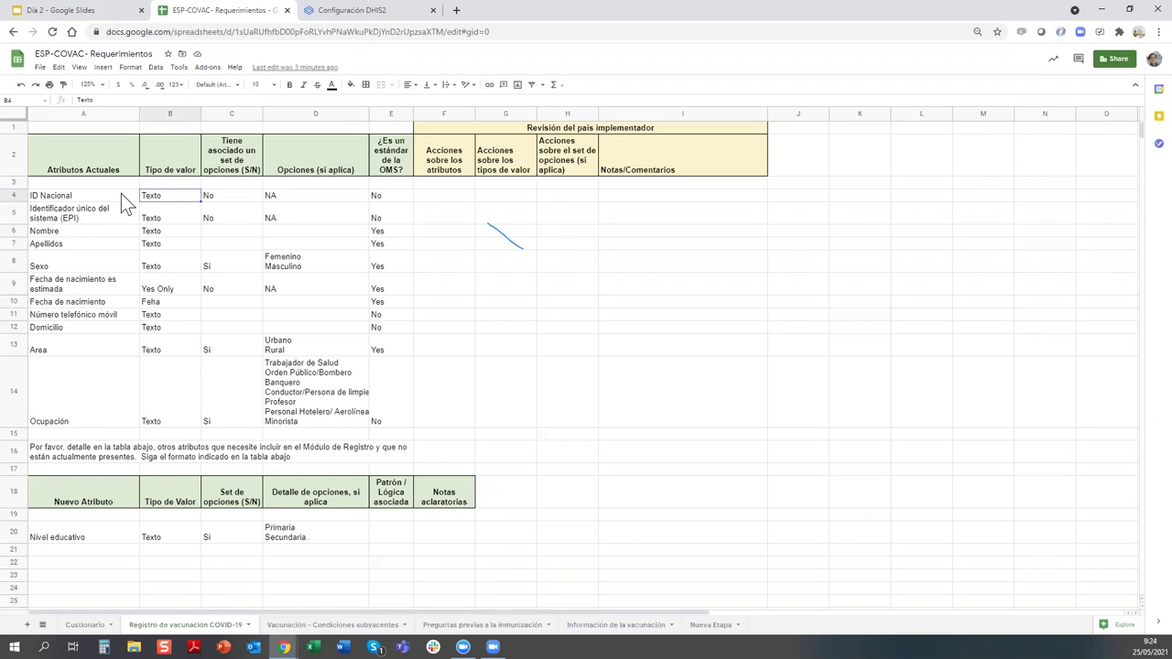
pyautogui.press('Right')
pyautogui.press('Right')
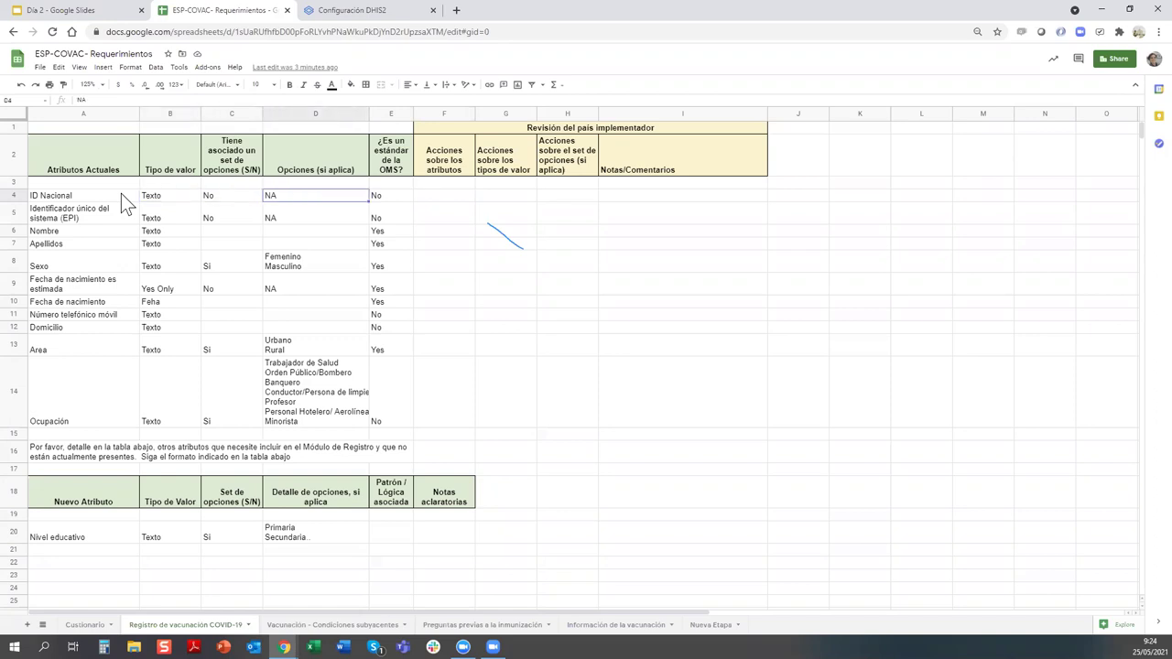
pyautogui.press('Right')
pyautogui.press('Right')
pyautogui.press('Right')
pyautogui.press('Right')
pyautogui.press('Right')
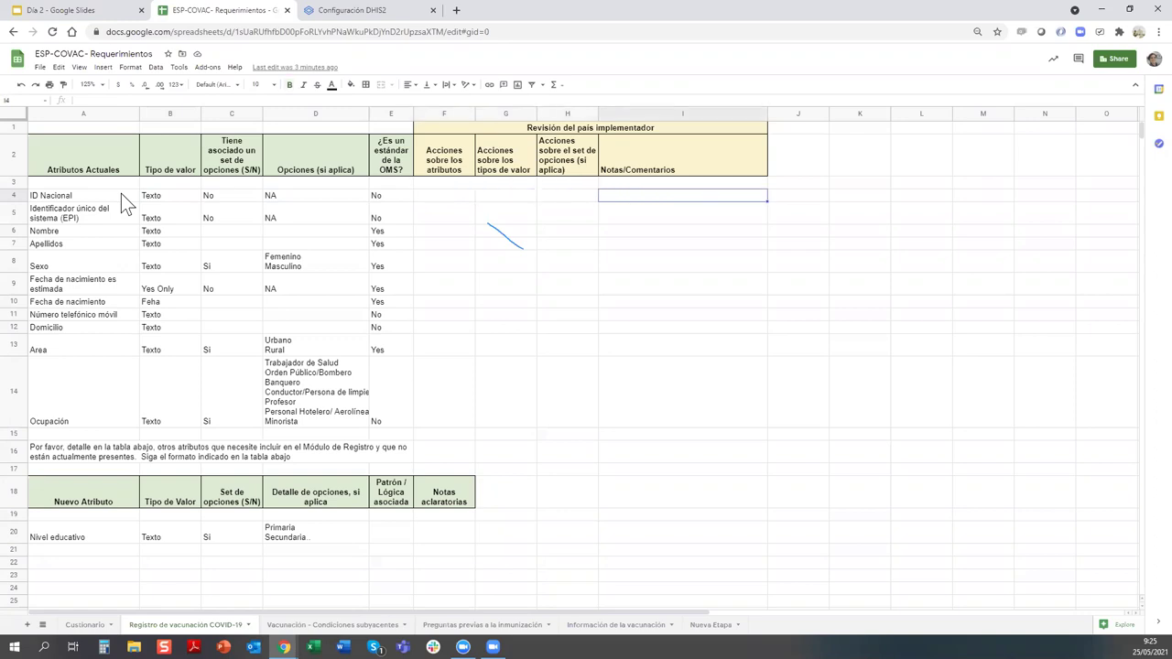
pyautogui.press('Left')
pyautogui.press('Left')
pyautogui.press('Left')
pyautogui.press('Left')
pyautogui.press('Left')
pyautogui.press('Left')
pyautogui.press('Left')
pyautogui.press('Left')
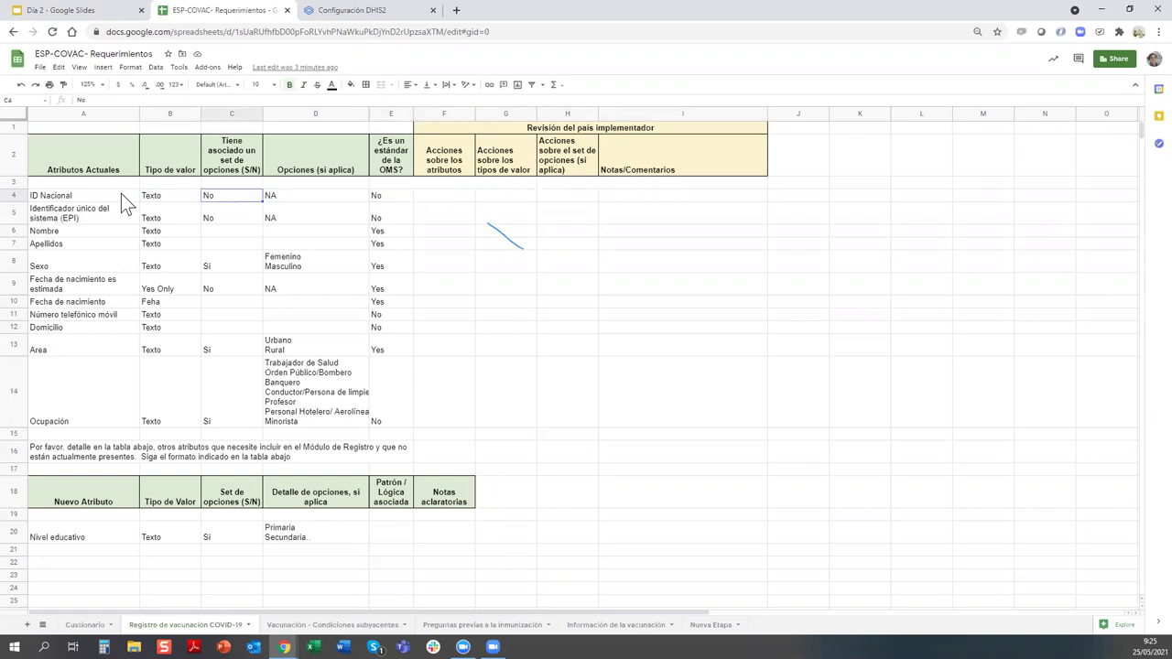
pyautogui.press('Down')
pyautogui.press('Up')
pyautogui.press('Right')
pyautogui.press('Right')
pyautogui.press('Right')
pyautogui.press('Right')
pyautogui.press('Right')
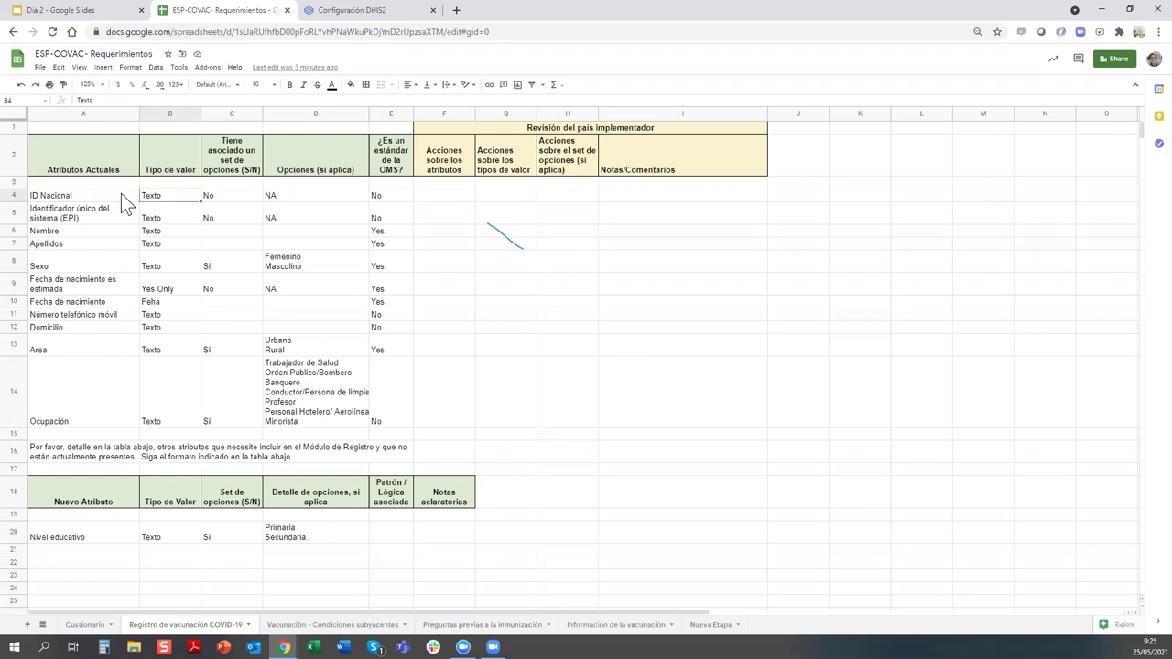
pyautogui.hotkey('ctrl', 'b')
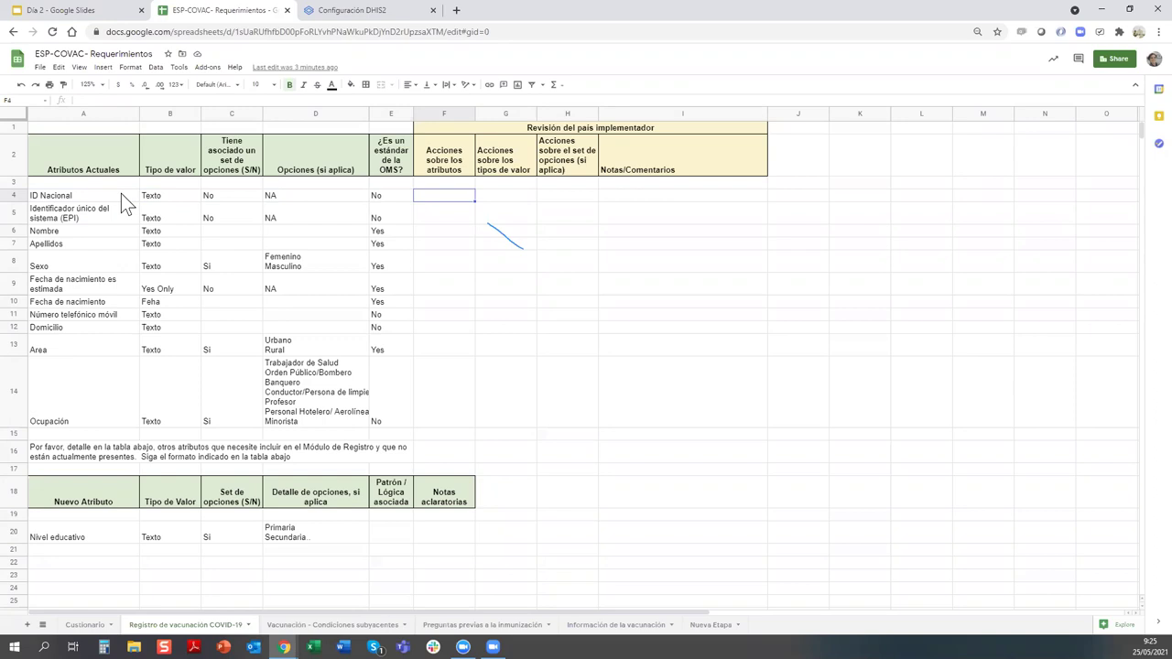
# Enter 'mantener' as the action for ID Nacional in cell F4.
pyautogui.write('M')
pyautogui.press('BackSpace')
pyautogui.write('mant')
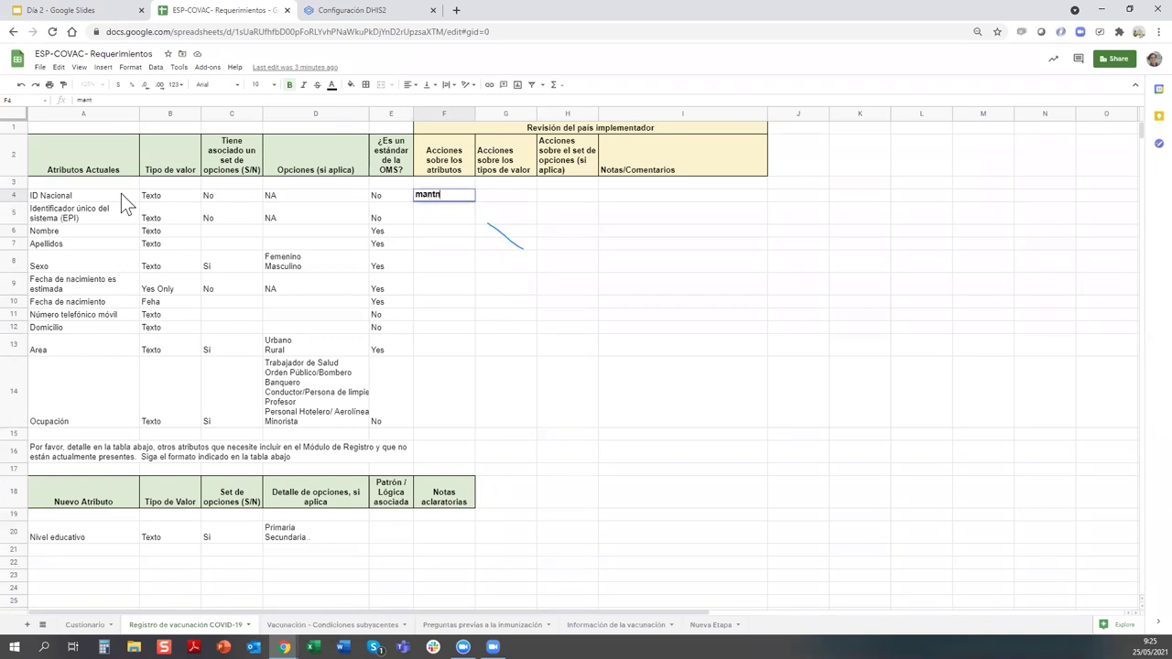
pyautogui.write('ener')
pyautogui.press('Return')
pyautogui.press('Down')
pyautogui.press('Down')
pyautogui.press('Up')
# Copy mantener into F5:F8 for EPI identifier, Nombre, Apellidos and Sexo.
pyautogui.press('Down')
pyautogui.press('Down')
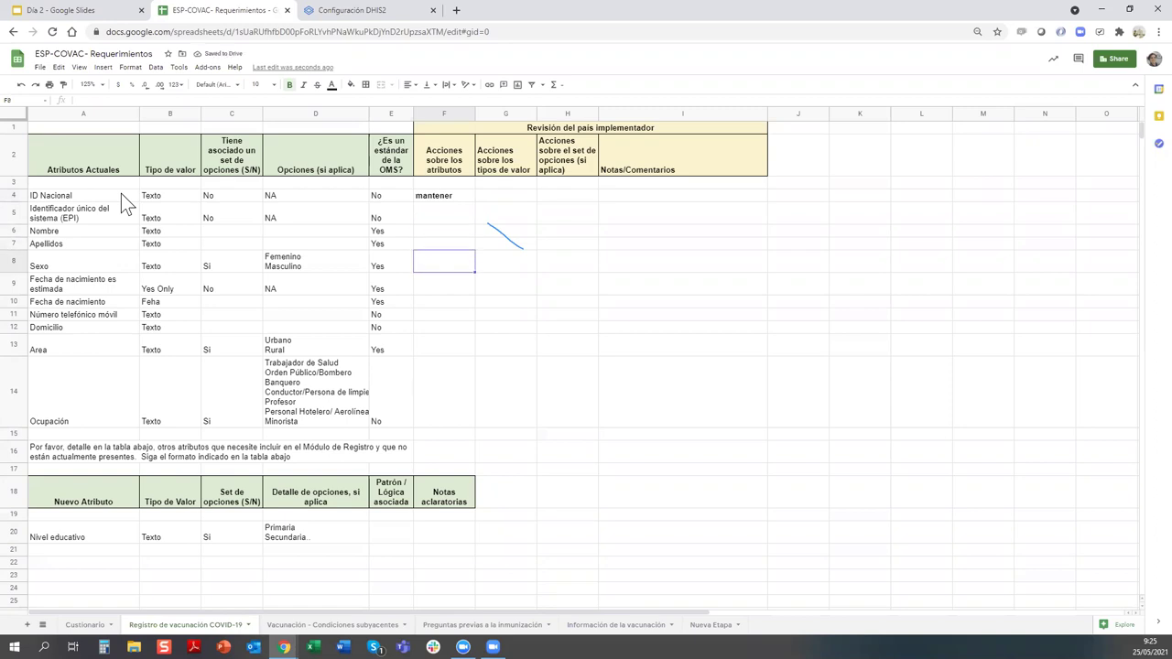
pyautogui.press('Up')
pyautogui.press('Up')
pyautogui.press('Up')
pyautogui.press('Up')
pyautogui.hotkey('ctrl', 'c')
pyautogui.press('Down')
pyautogui.hotkey('shift', 'Down')
pyautogui.hotkey('shift', 'Down')
pyautogui.hotkey('shift', 'Down')
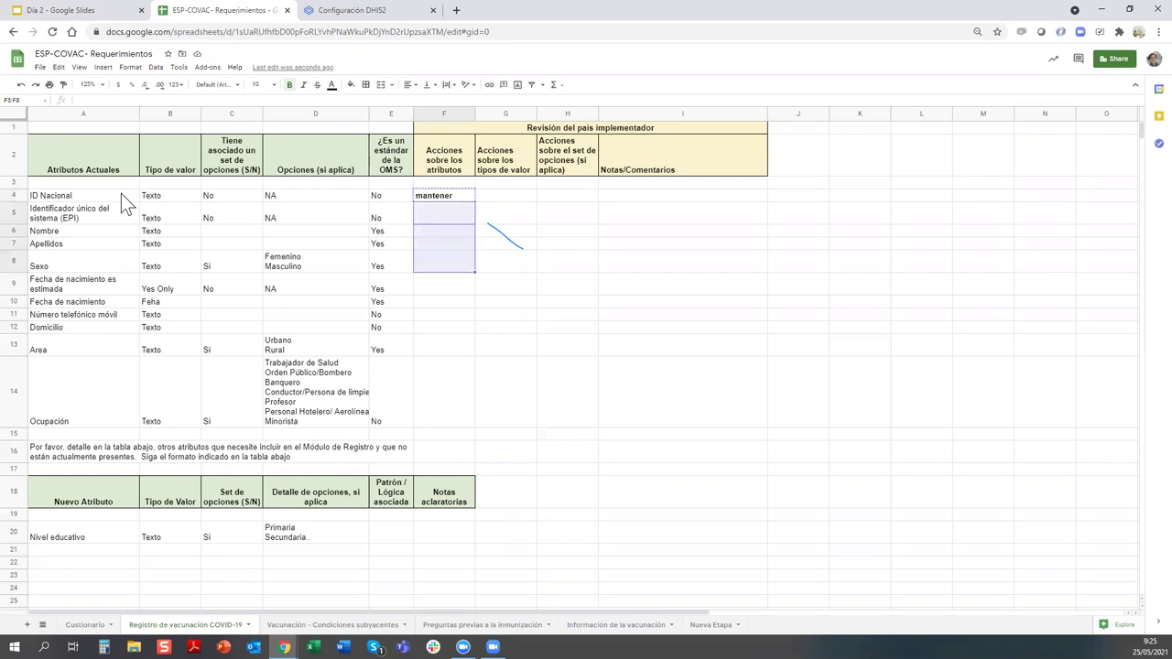
pyautogui.hotkey('ctrl', 'v')
pyautogui.rightClick(121, 193)
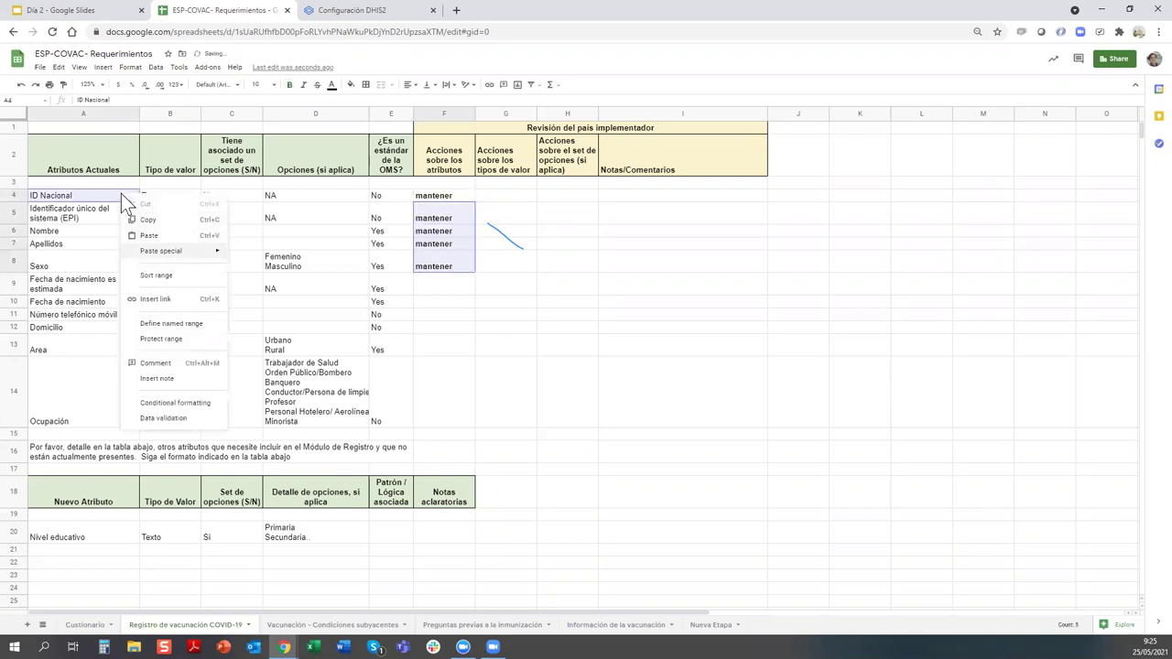
pyautogui.press('Escape')
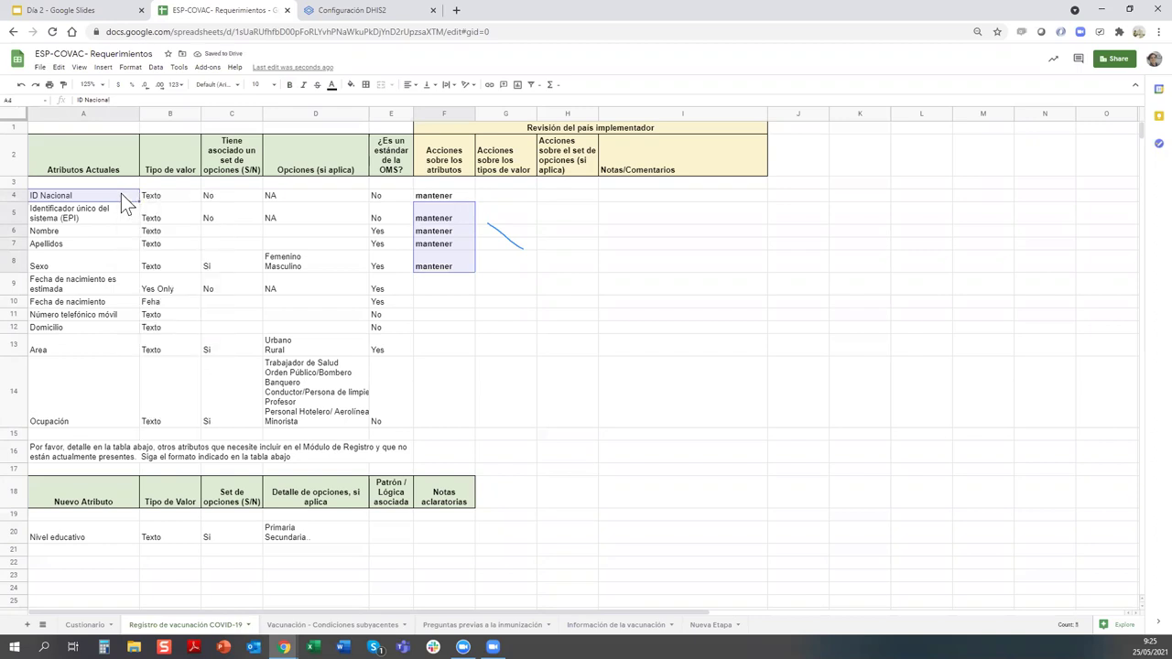
pyautogui.press('Down')
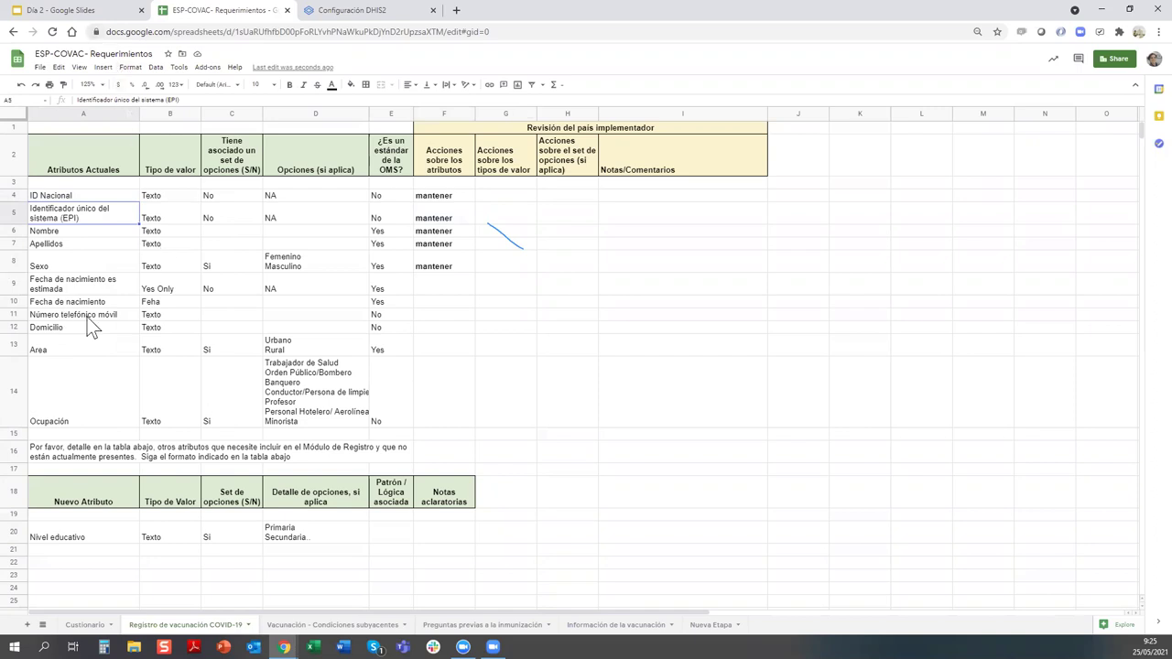
# Add Genero as a new attribute in A21 below Nivel educativo.
pyautogui.click(58, 547)
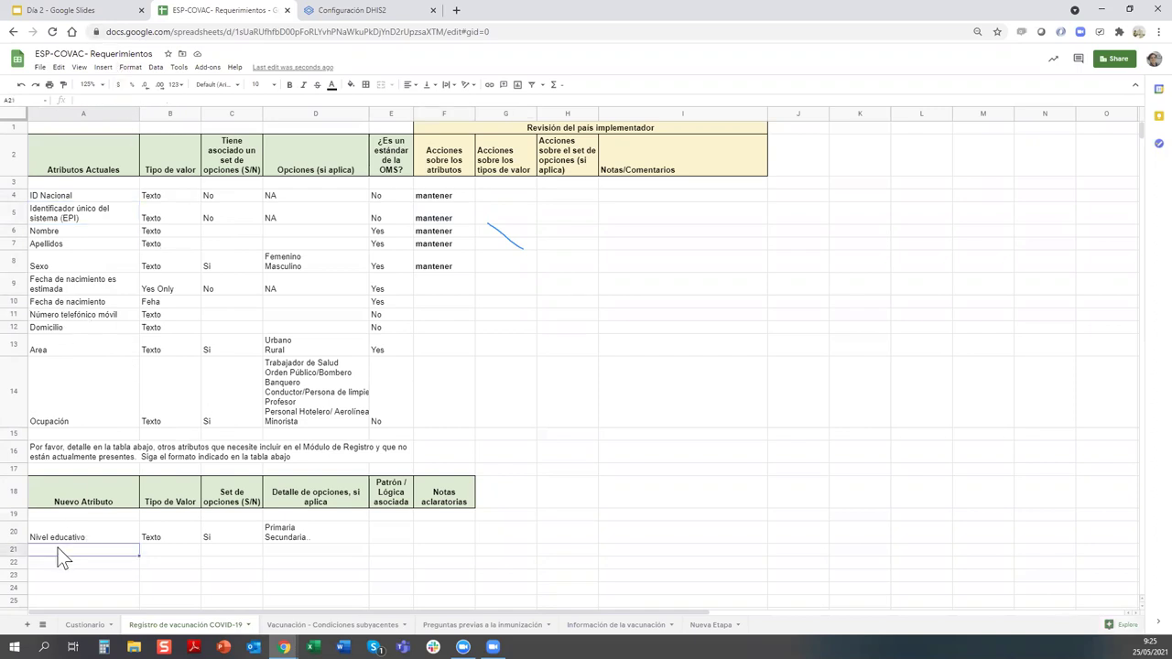
pyautogui.write('G')
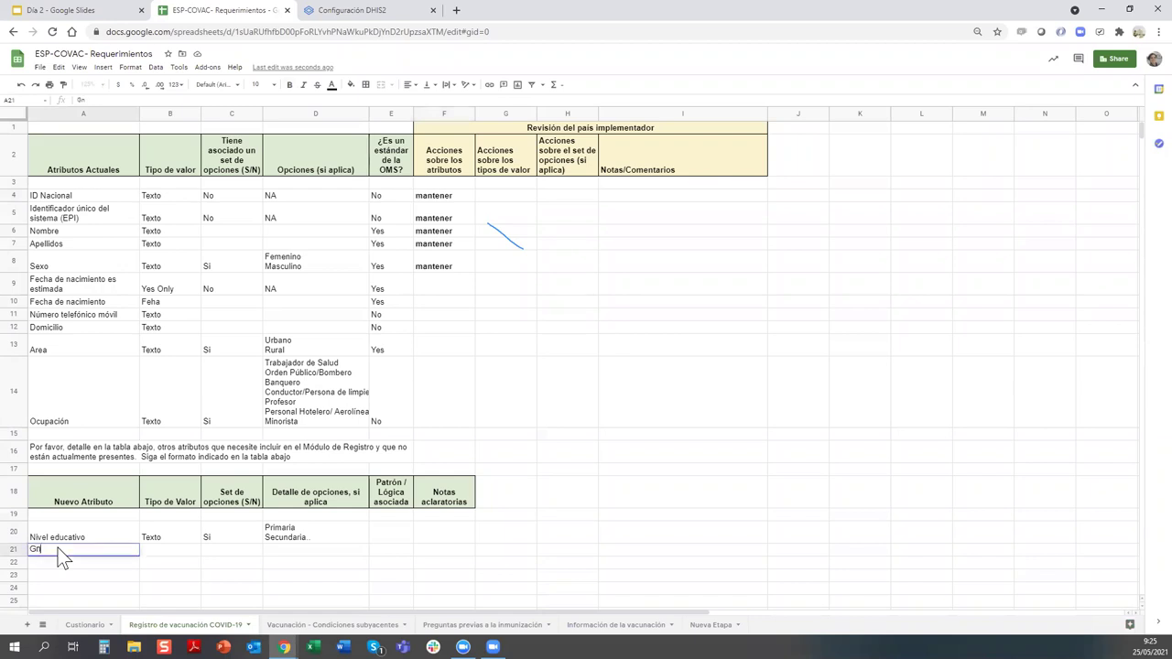
pyautogui.write('en')
pyautogui.press('Tab')
pyautogui.press('Tab')
pyautogui.press('Tab')
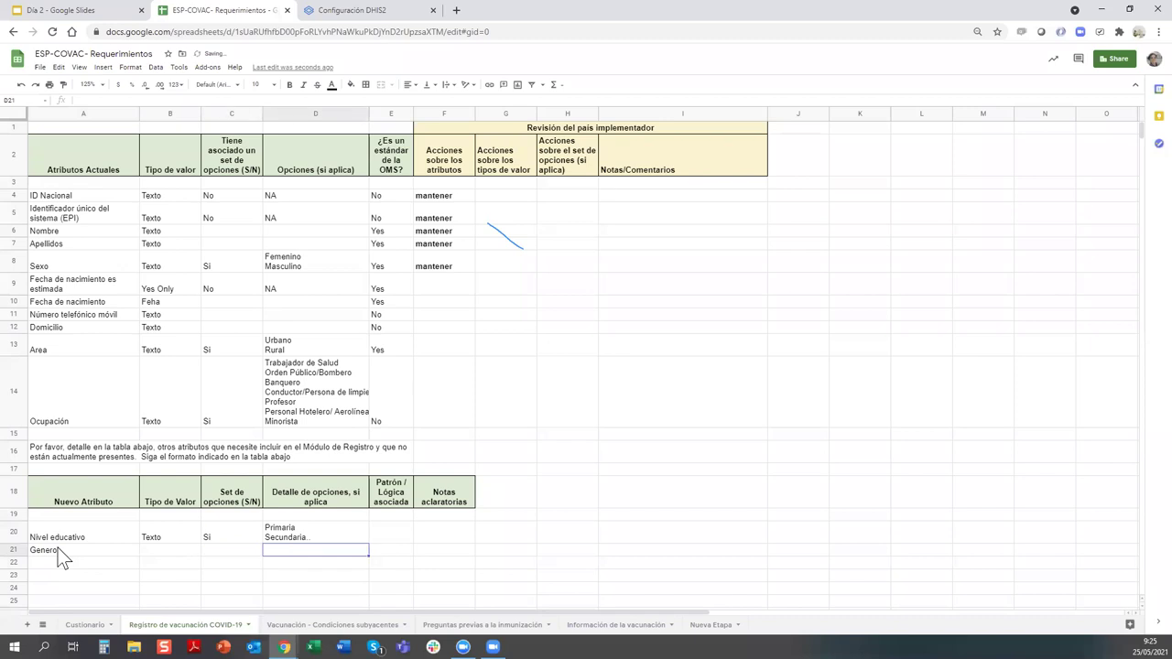
pyautogui.press('Up')
pyautogui.press('Left')
pyautogui.press('Left')
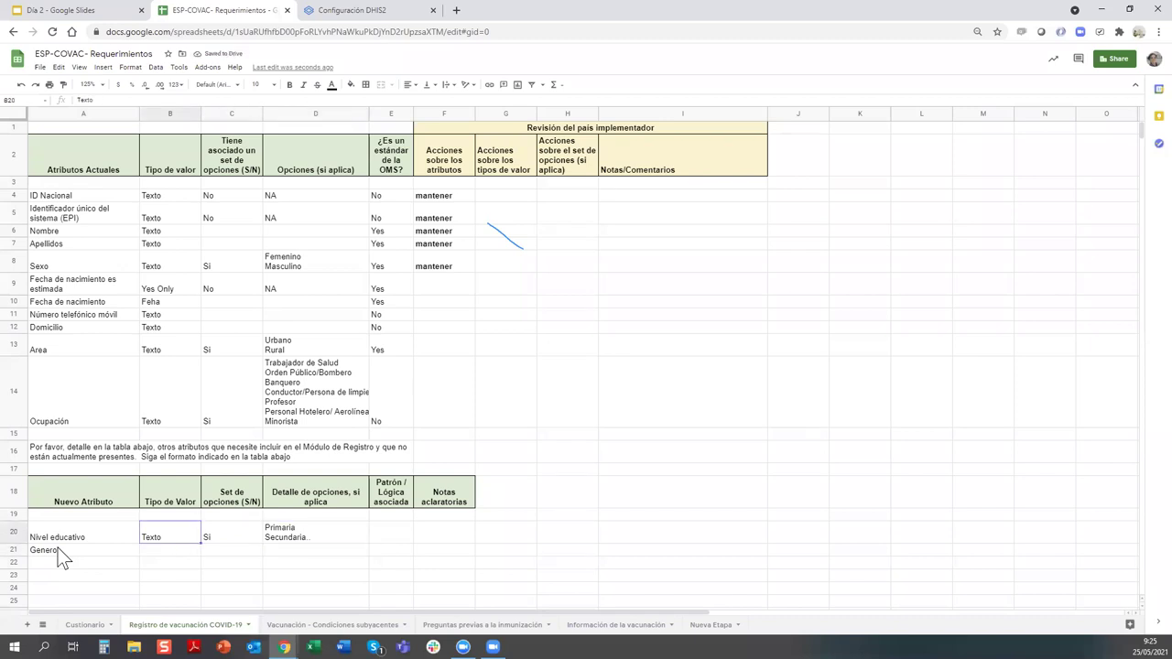
pyautogui.press('Left')
pyautogui.press('Down')
pyautogui.press('Down')
pyautogui.press('Up')
pyautogui.press('Up')
pyautogui.press('Up')
pyautogui.press('Up')
pyautogui.press('Up')
pyautogui.press('Up')
pyautogui.press('Up')
pyautogui.press('Up')
pyautogui.press('Up')
pyautogui.press('Up')
pyautogui.press('Up')
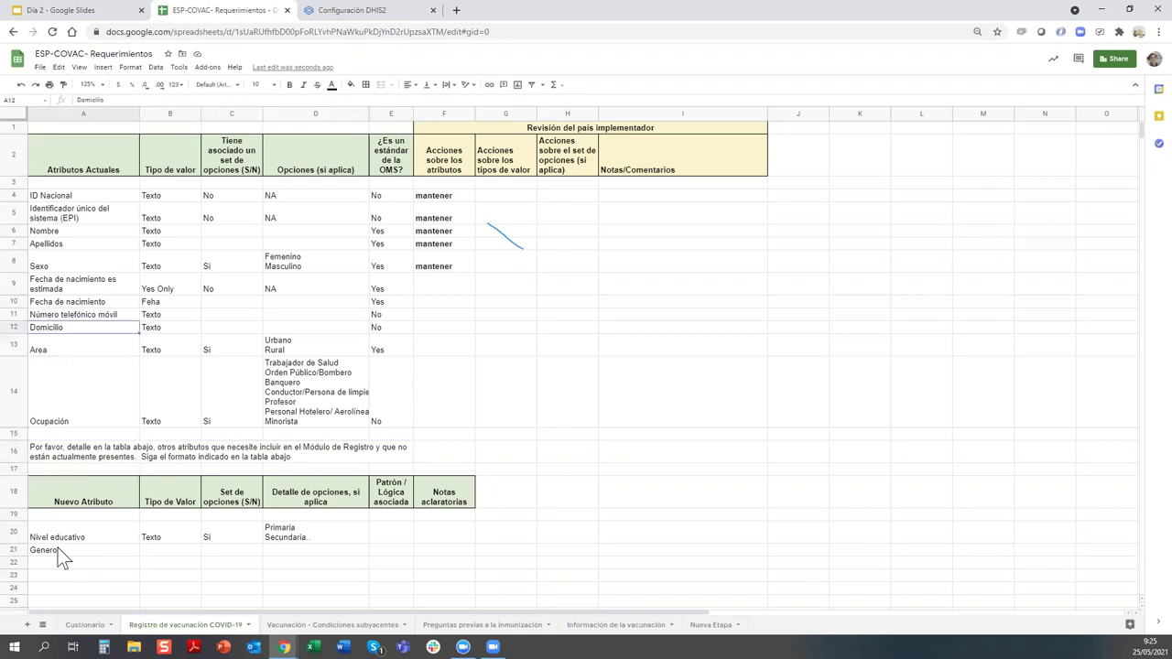
# Mark Número telefónico móvil and Domicilio as 'eliminar' in the actions column.
pyautogui.press('Right')
pyautogui.press('Right')
pyautogui.press('Right')
pyautogui.press('Right')
pyautogui.press('Right')
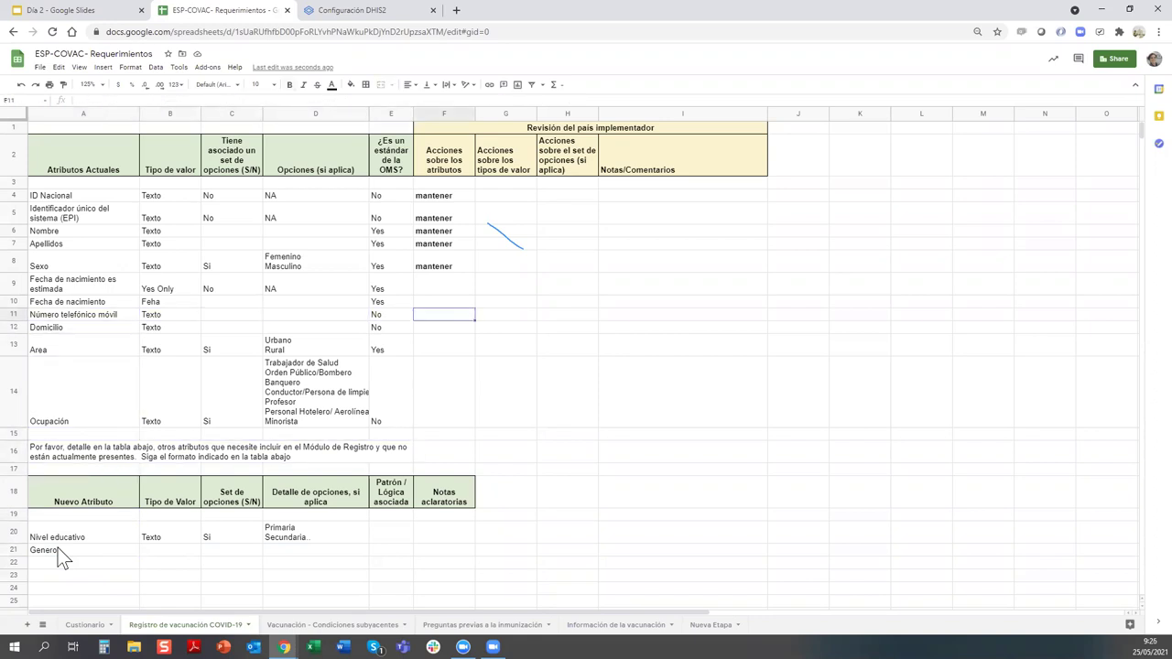
pyautogui.write('eliminar')
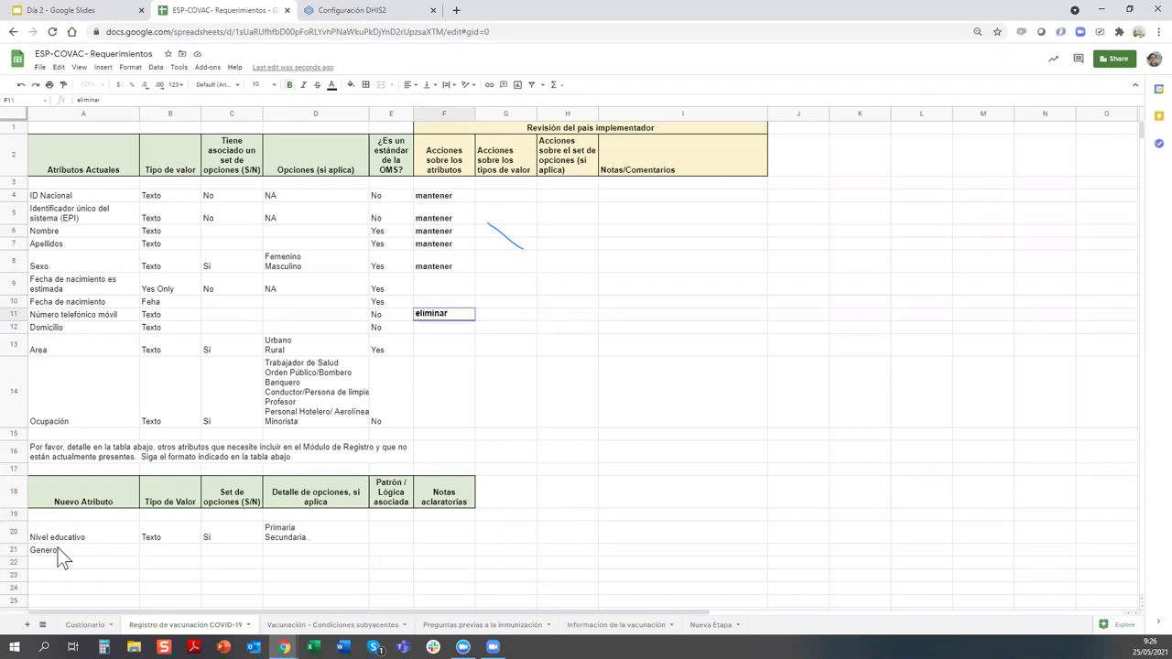
pyautogui.press('Return')
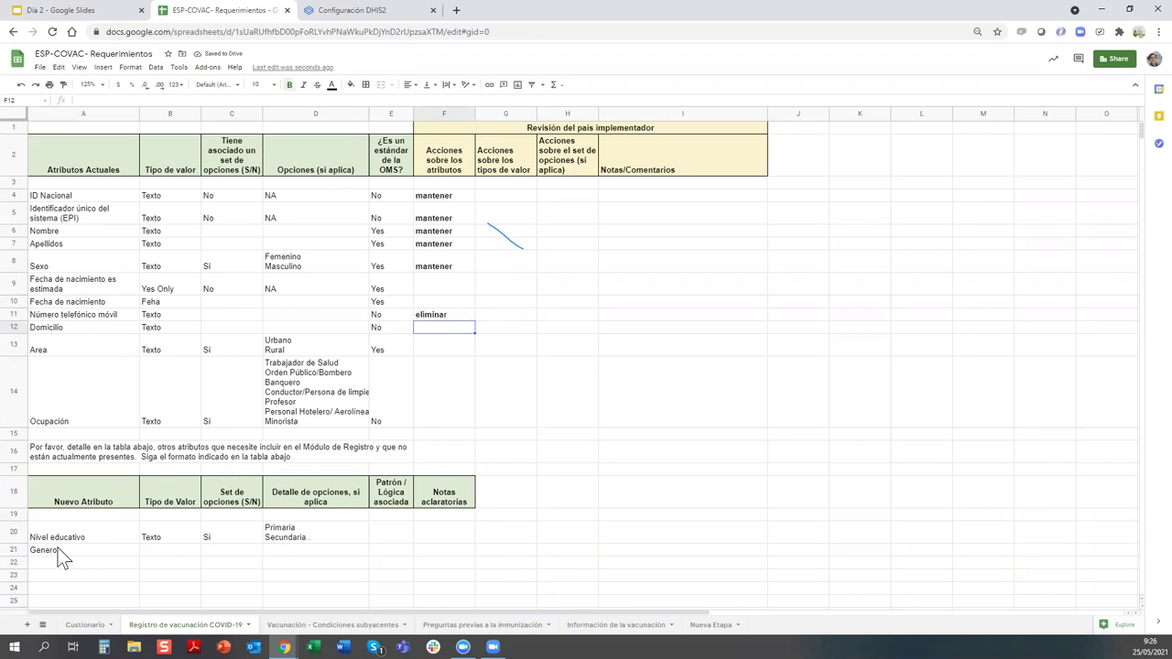
pyautogui.write('eliminar')
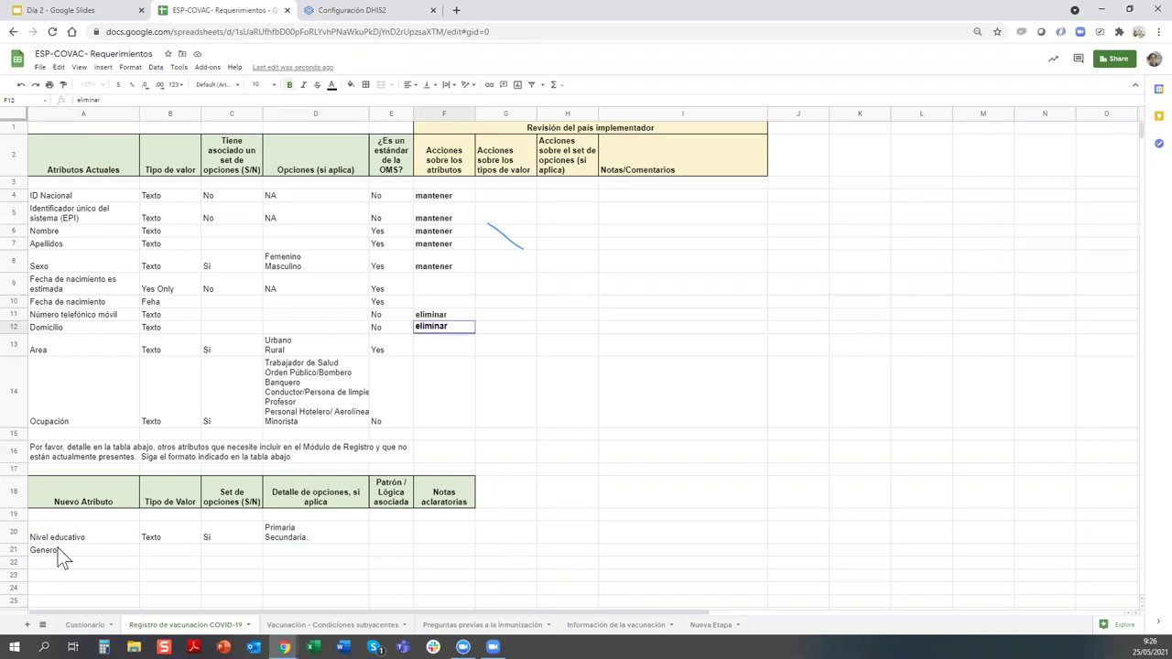
pyautogui.press('Return')
pyautogui.press('Down')
pyautogui.press('Down')
pyautogui.press('Down')
pyautogui.press('Down')
pyautogui.press('Down')
pyautogui.press('Down')
pyautogui.press('Down')
pyautogui.press('Down')
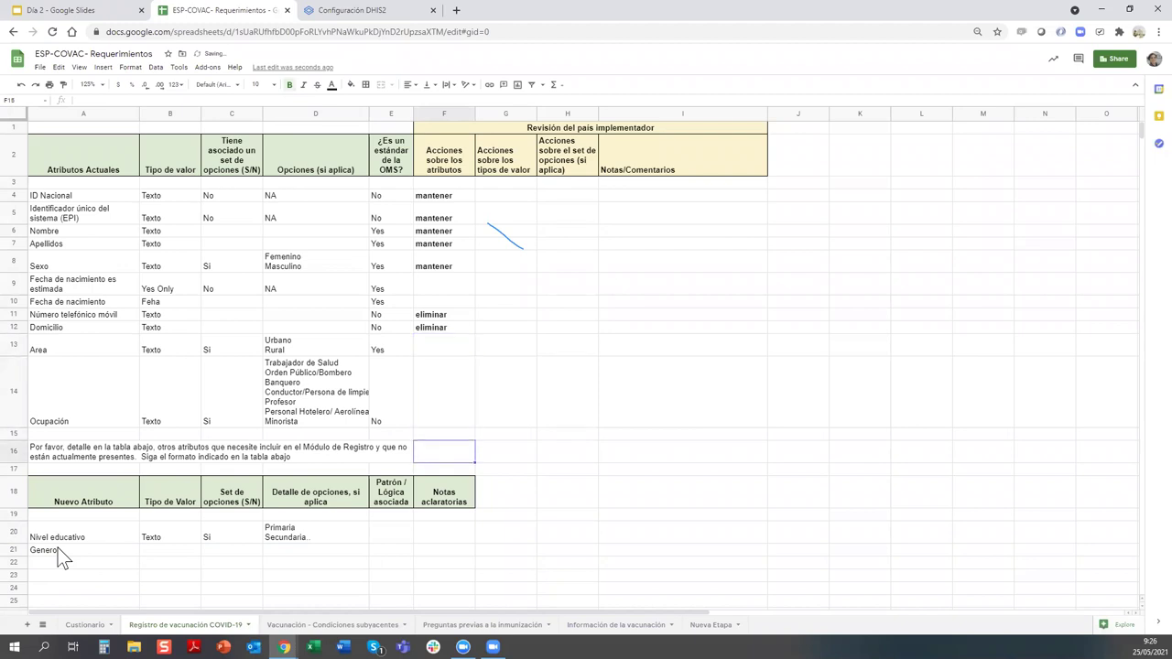
pyautogui.press('Left')
pyautogui.press('Left')
pyautogui.press('Left')
pyautogui.press('Left')
pyautogui.press('Left')
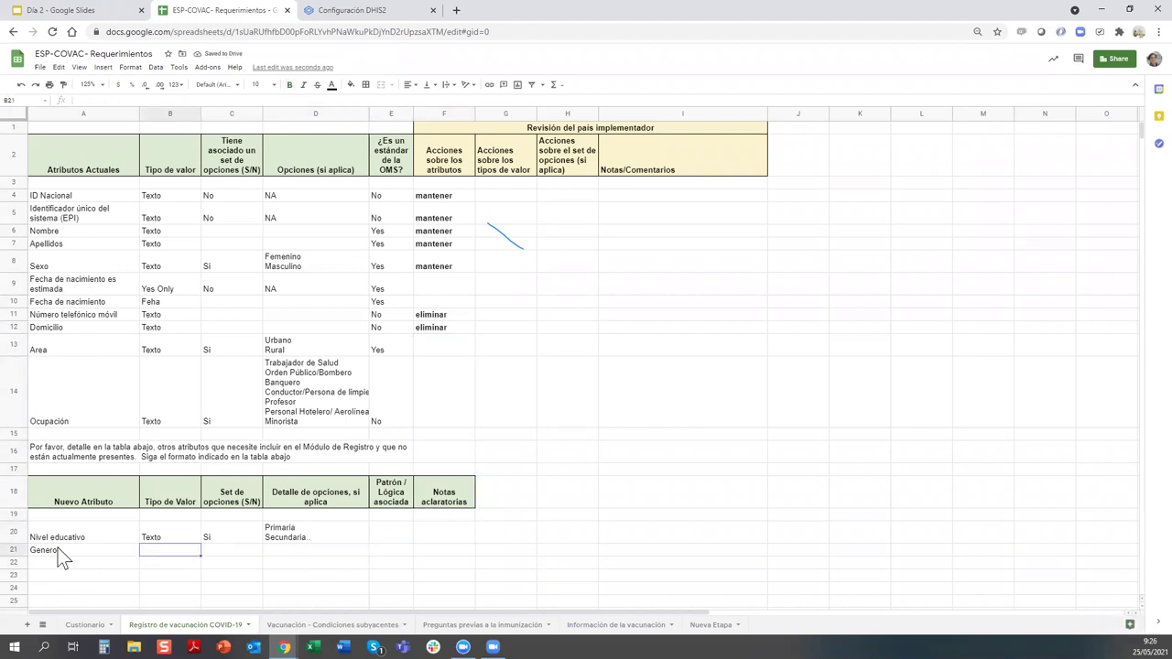
pyautogui.press('Down')
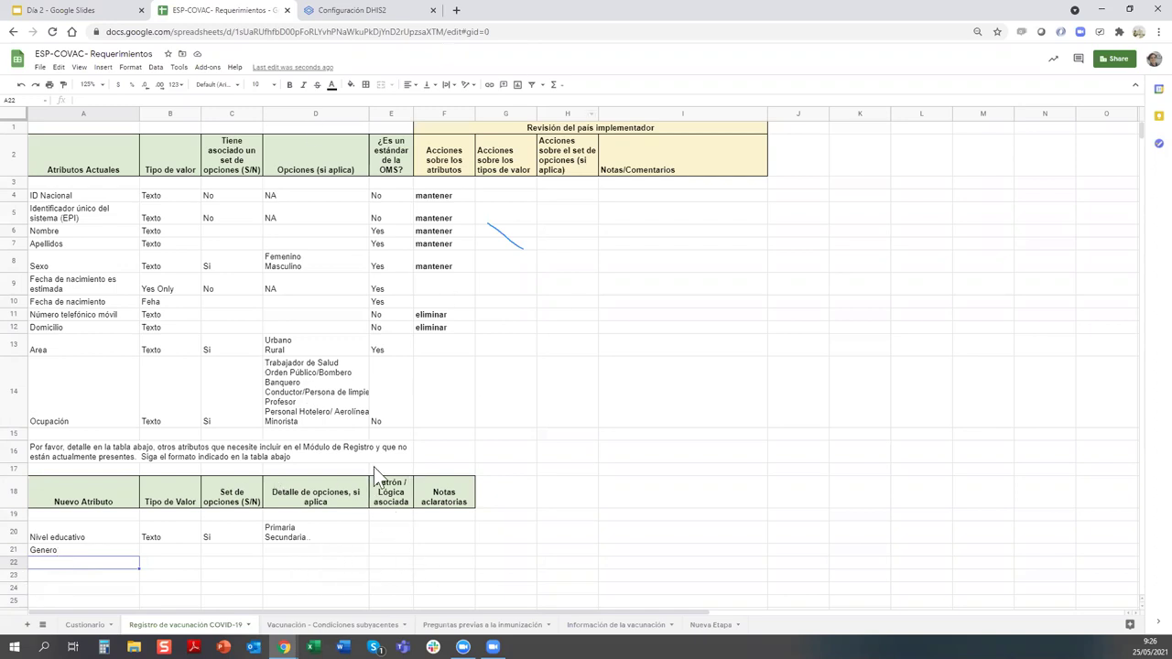
pyautogui.click(643, 194)
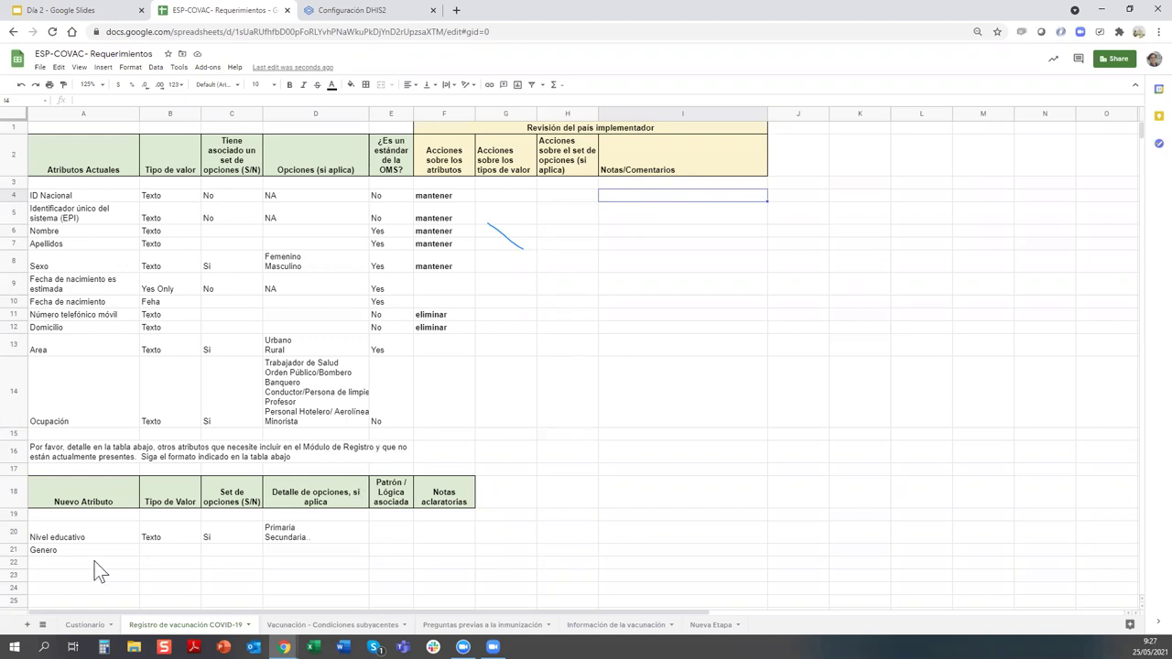
pyautogui.click(333, 624)
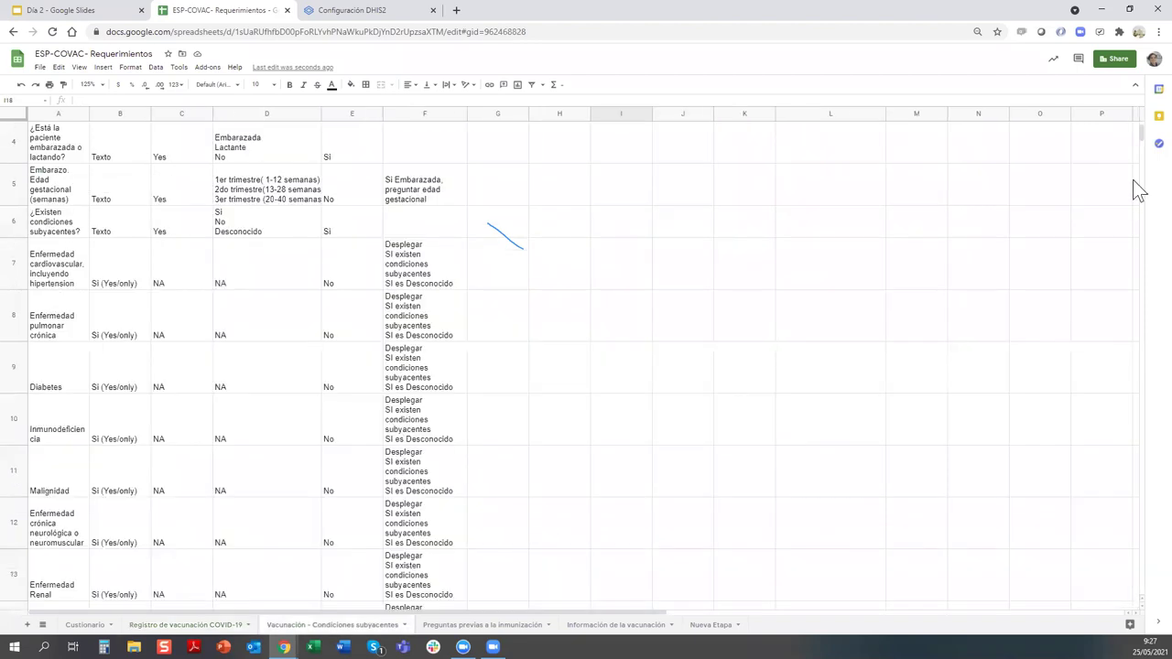
pyautogui.scroll(2, 902, 226)
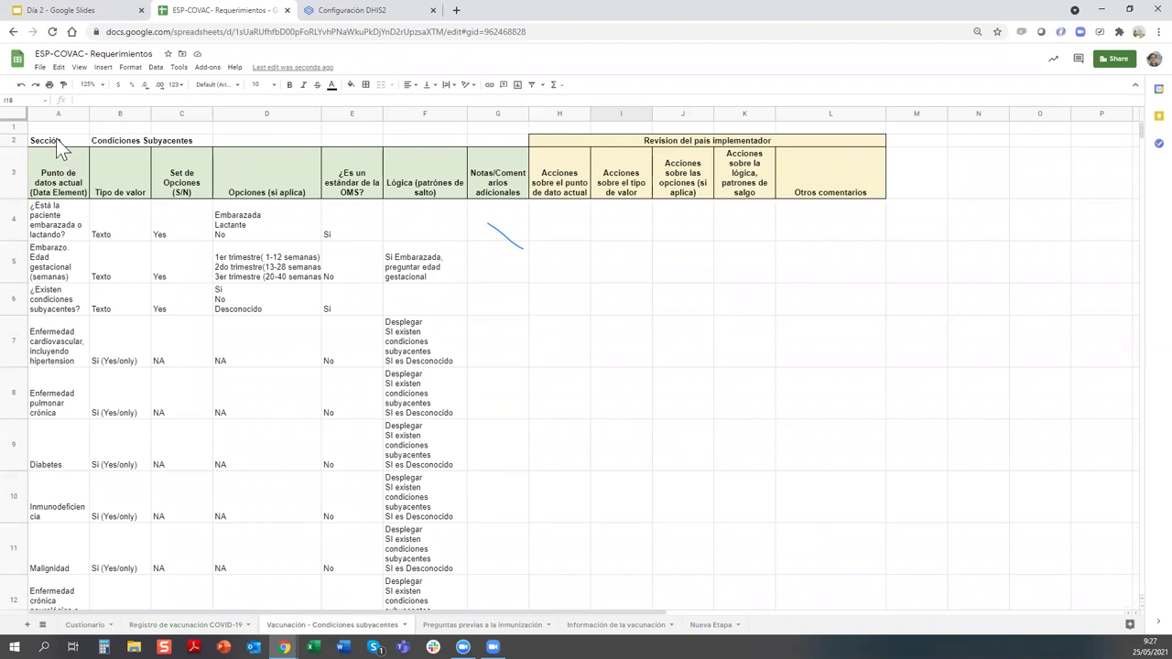
pyautogui.click(143, 139)
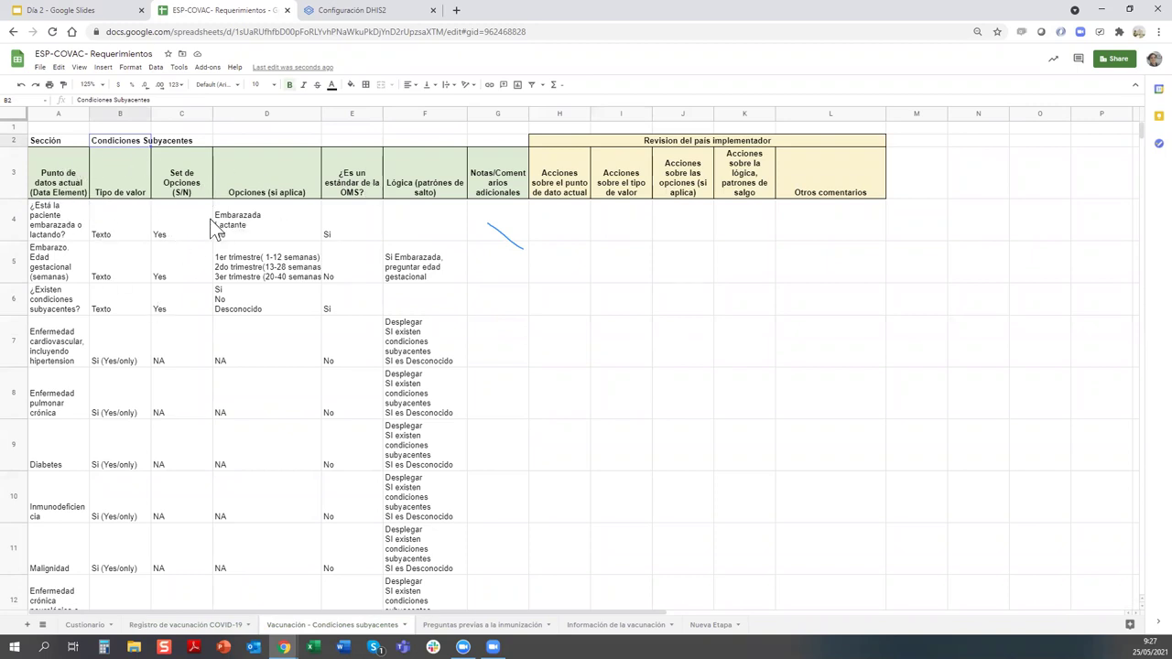
pyautogui.click(457, 276)
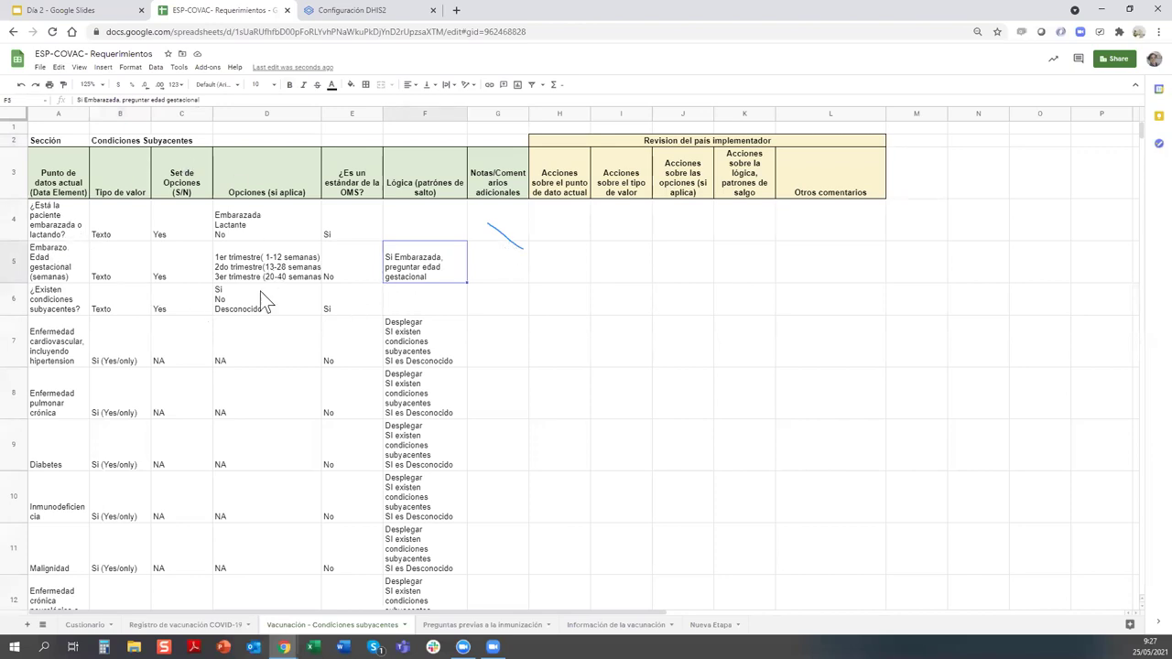
pyautogui.click(68, 227)
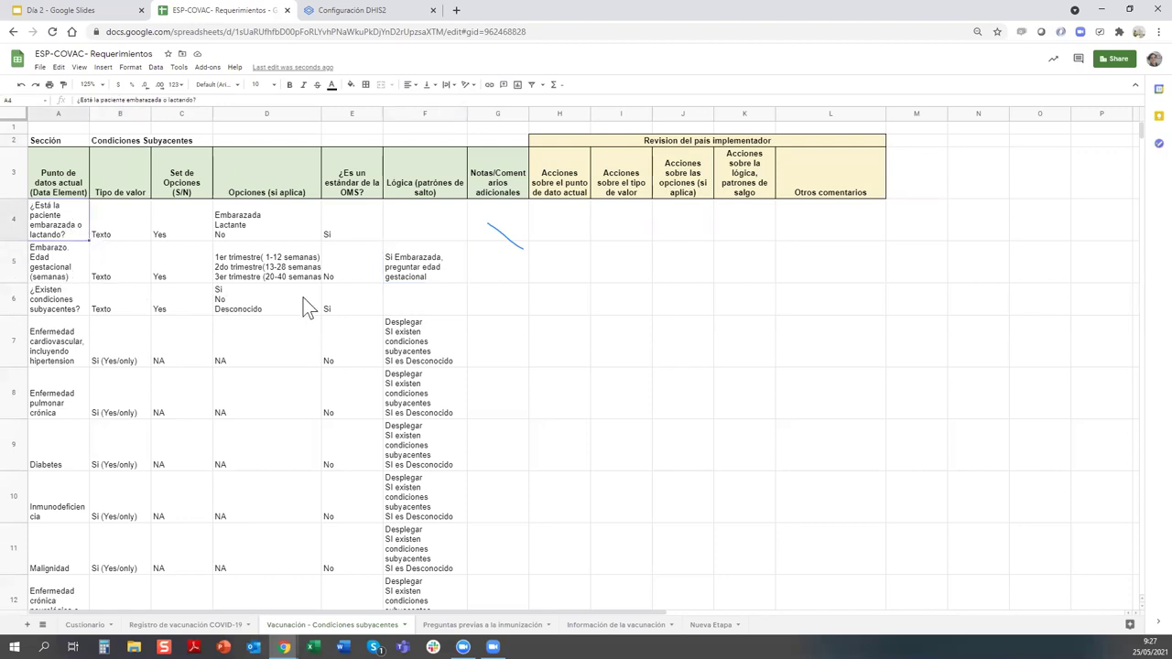
pyautogui.click(421, 266)
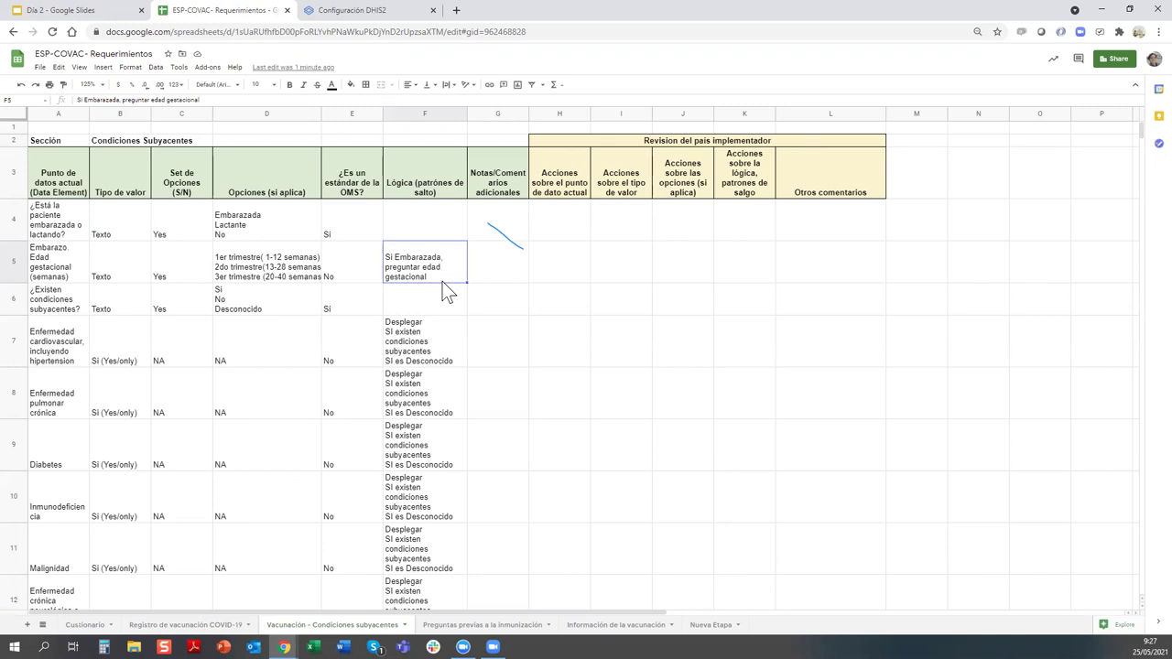
pyautogui.press('Down')
pyautogui.press('Down')
pyautogui.press('Left')
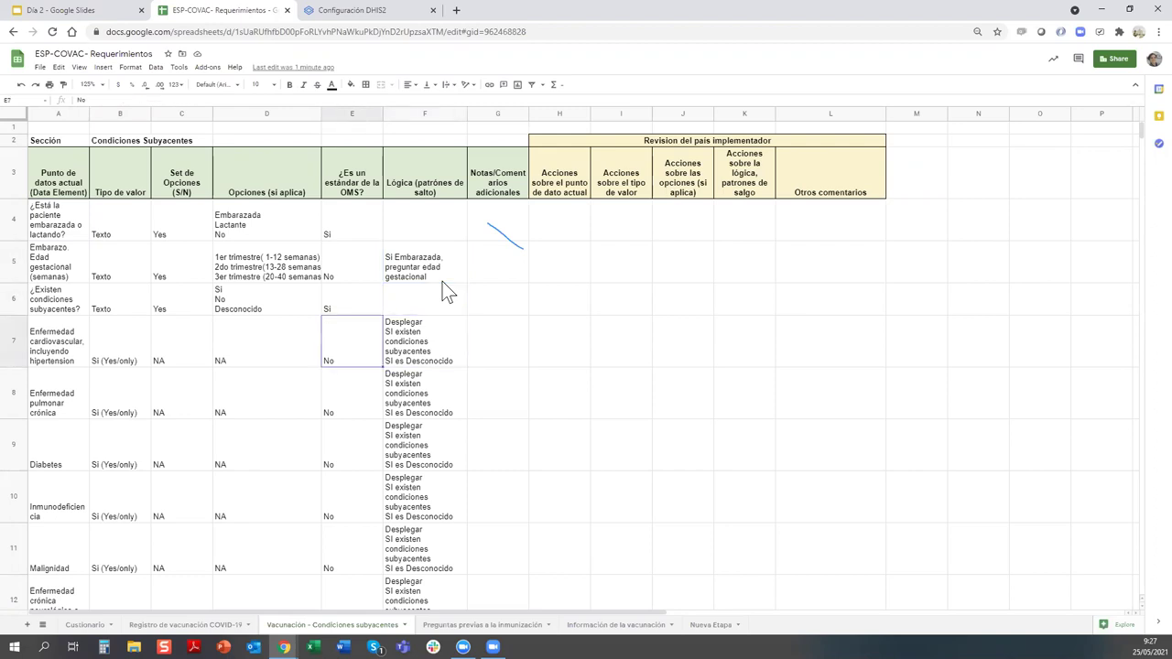
pyautogui.press('Left')
pyautogui.press('Left')
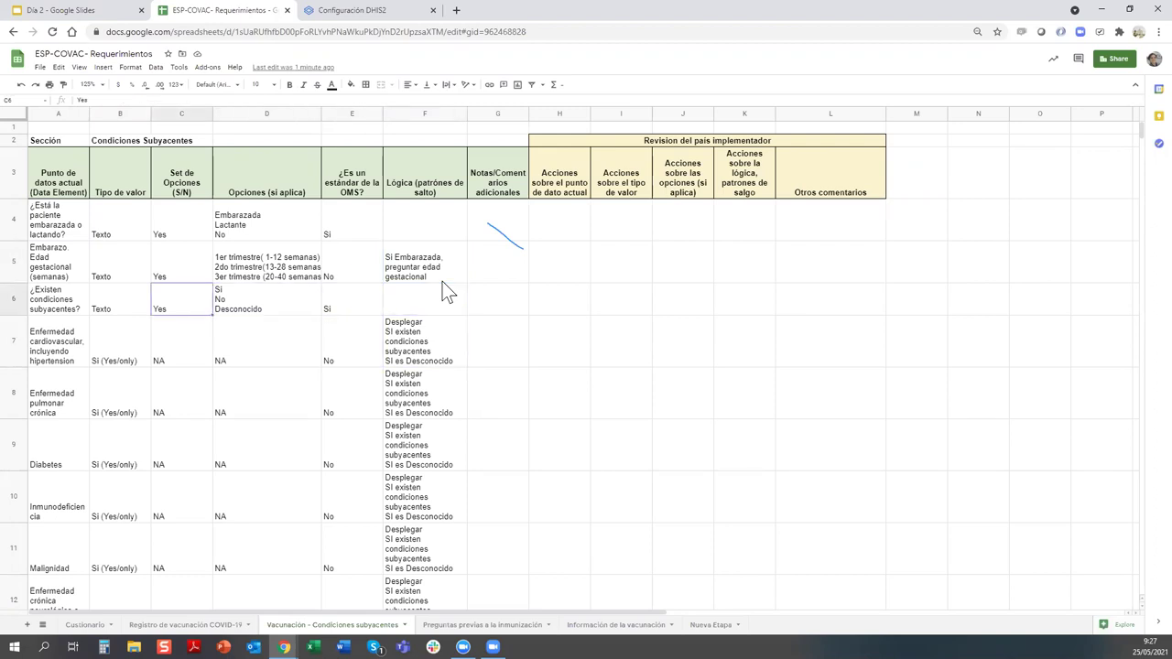
pyautogui.press('Up')
pyautogui.press('Right')
pyautogui.press('Right')
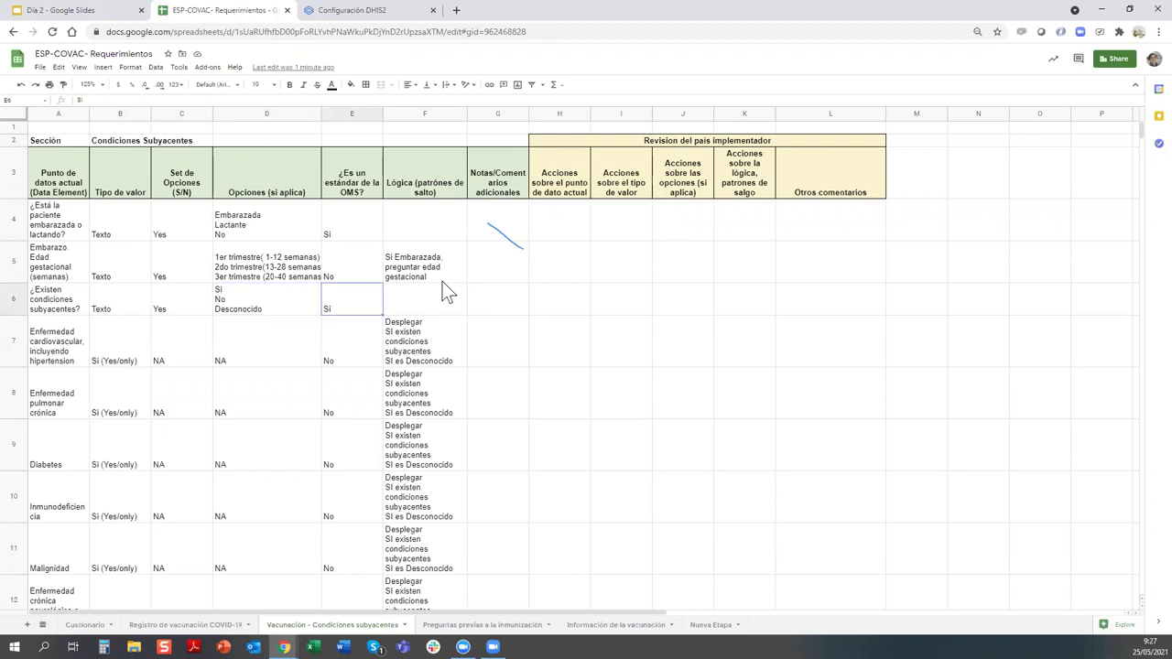
pyautogui.press('Down')
pyautogui.press('Right')
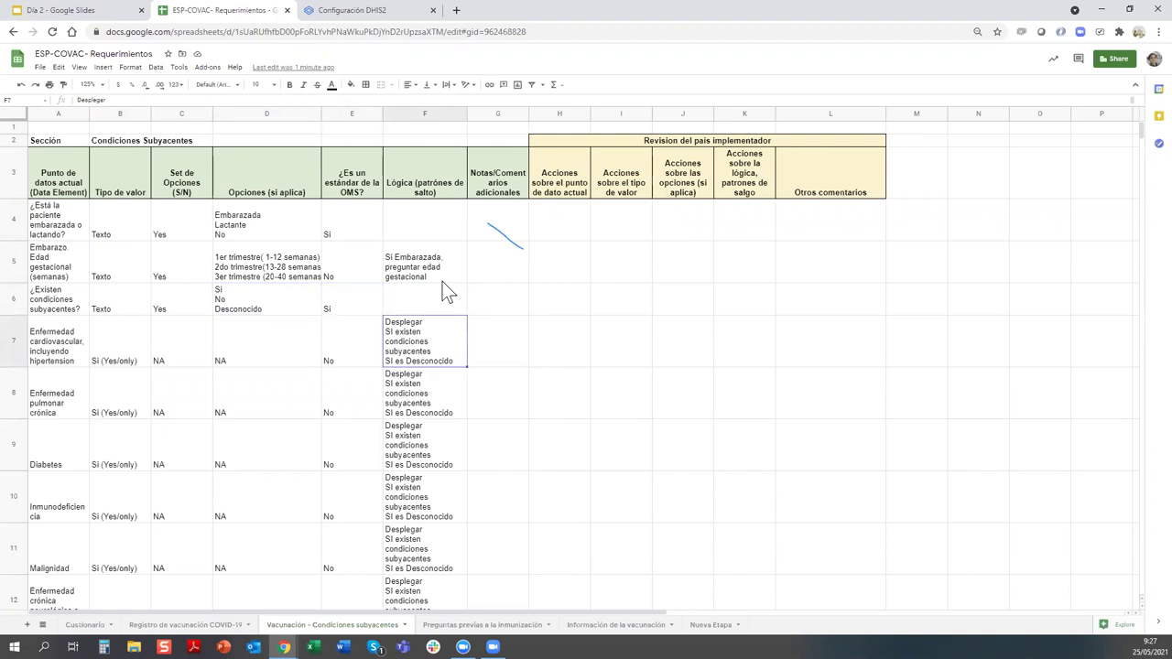
pyautogui.press('Down')
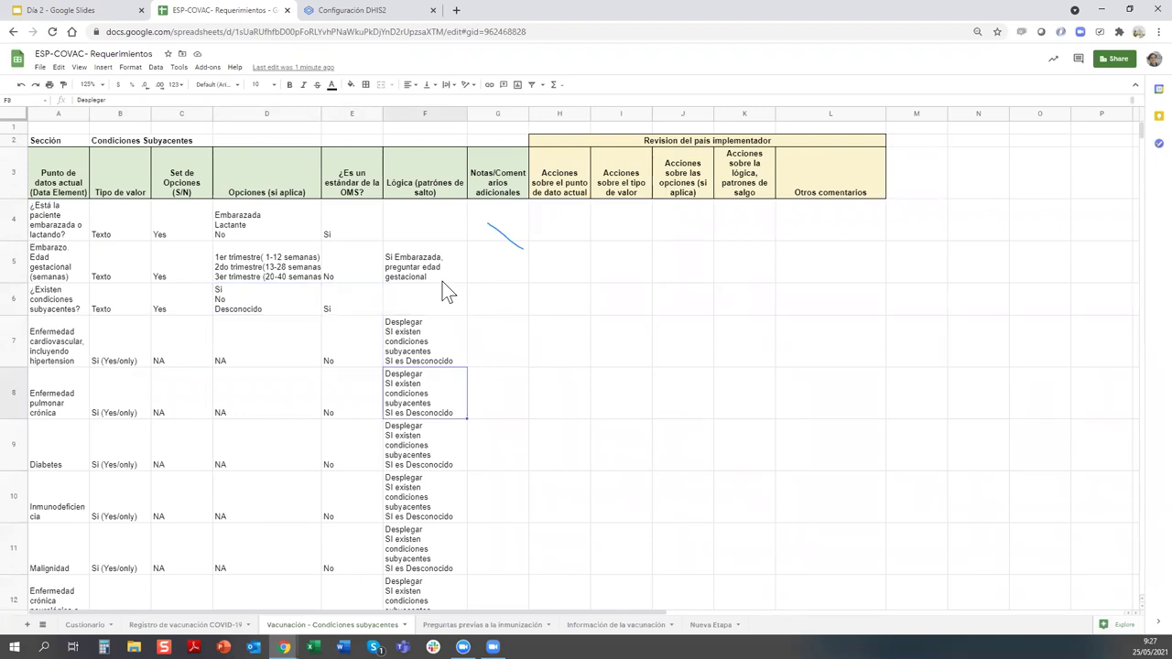
pyautogui.press('Up')
pyautogui.press('Down')
pyautogui.press('Down')
pyautogui.press('Up')
pyautogui.press('Up')
pyautogui.press('Left')
pyautogui.press('Left')
pyautogui.press('Left')
pyautogui.press('Left')
pyautogui.press('Left')
pyautogui.press('Down')
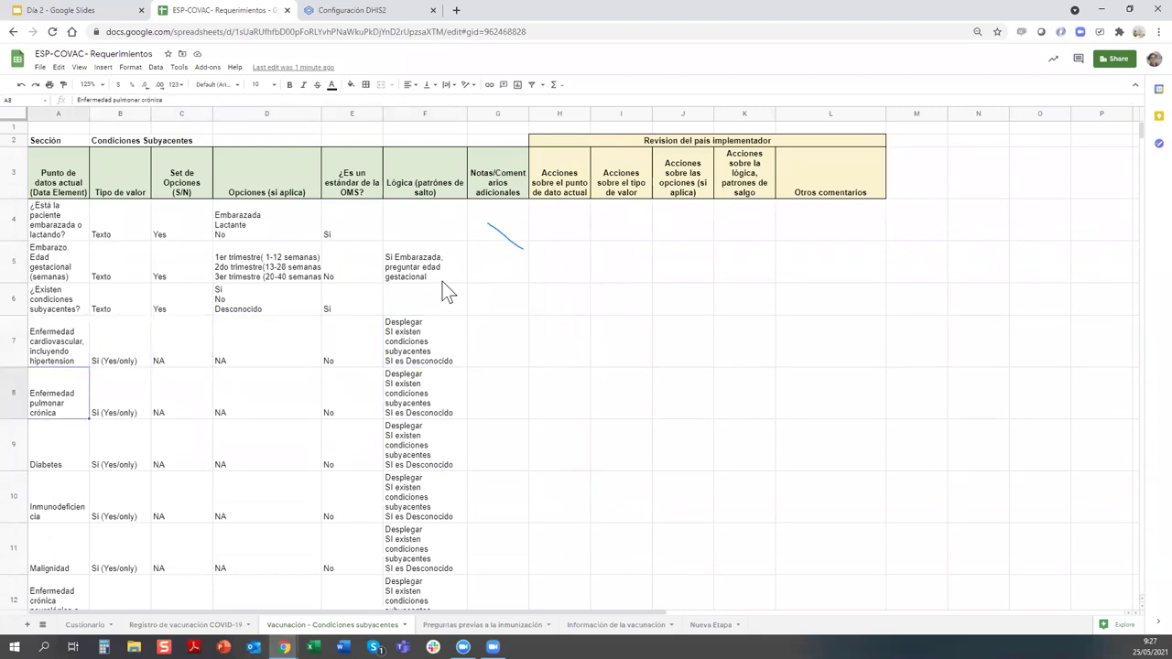
pyautogui.press('Right')
pyautogui.press('Right')
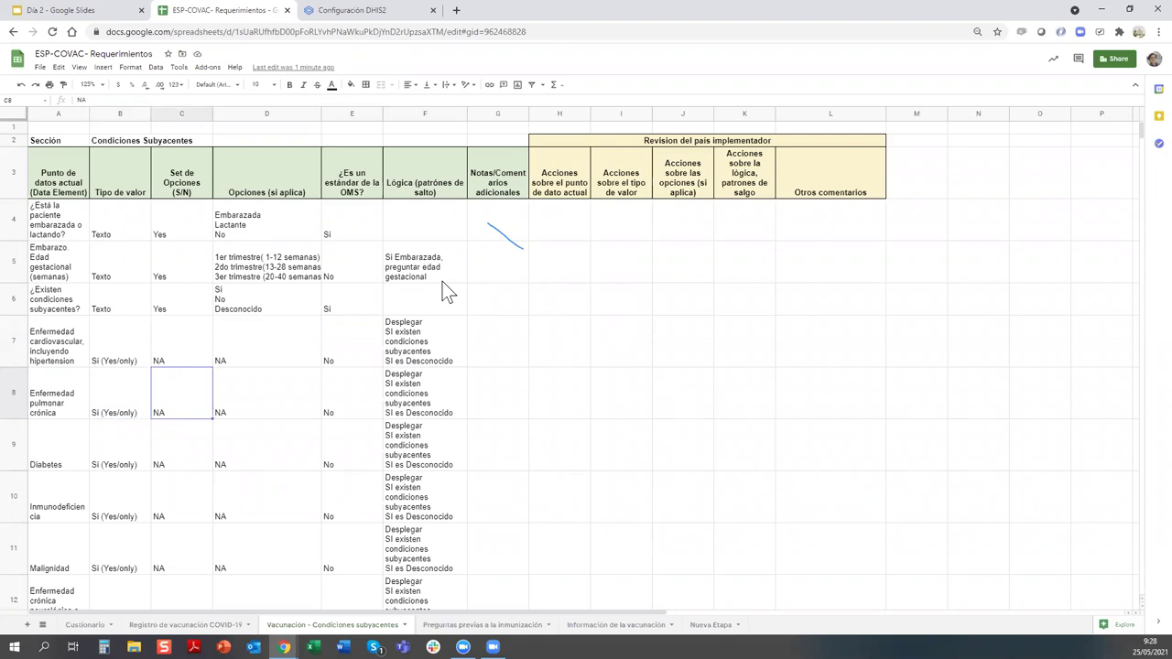
pyautogui.press('Right')
pyautogui.press('Right')
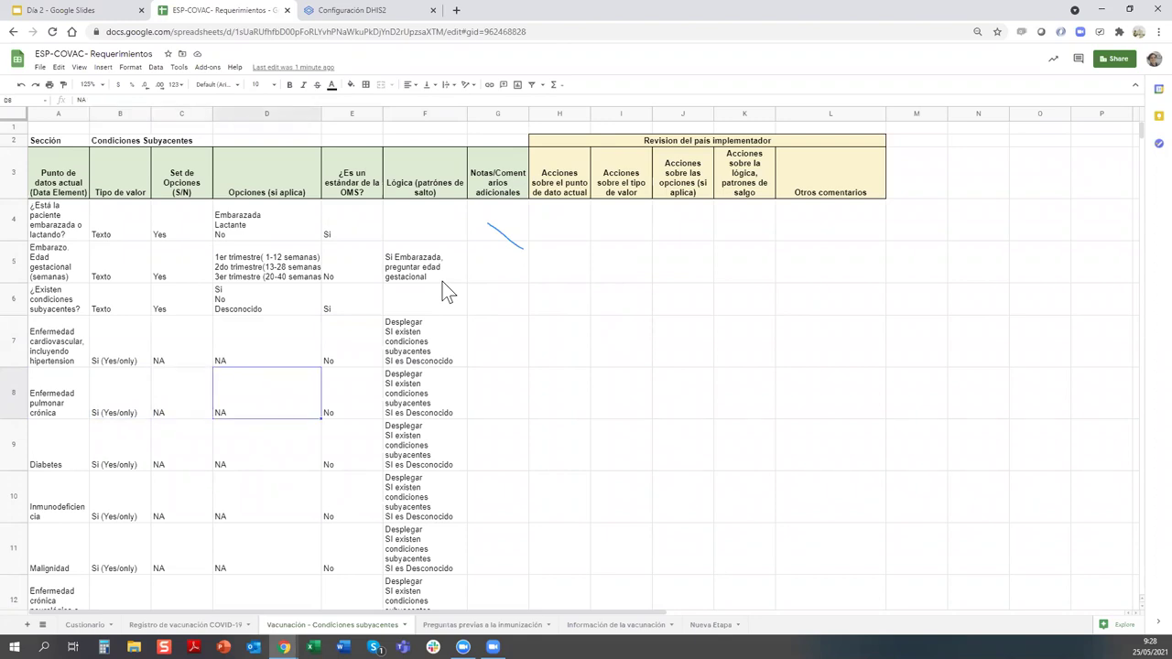
pyautogui.press('Down')
pyautogui.press('Down')
pyautogui.press('Down')
pyautogui.press('Down')
pyautogui.press('Down')
pyautogui.press('Down')
pyautogui.press('Down')
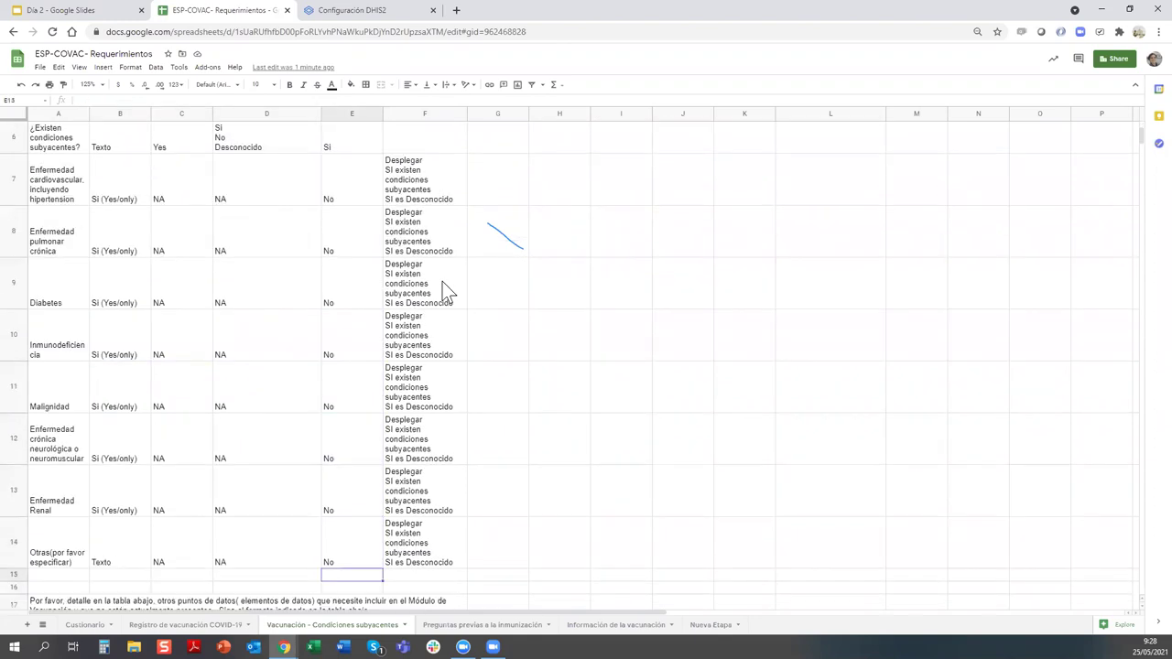
pyautogui.press('Down')
pyautogui.press('Down')
pyautogui.press('Down')
pyautogui.press('Down')
pyautogui.press('Down')
pyautogui.press('Down')
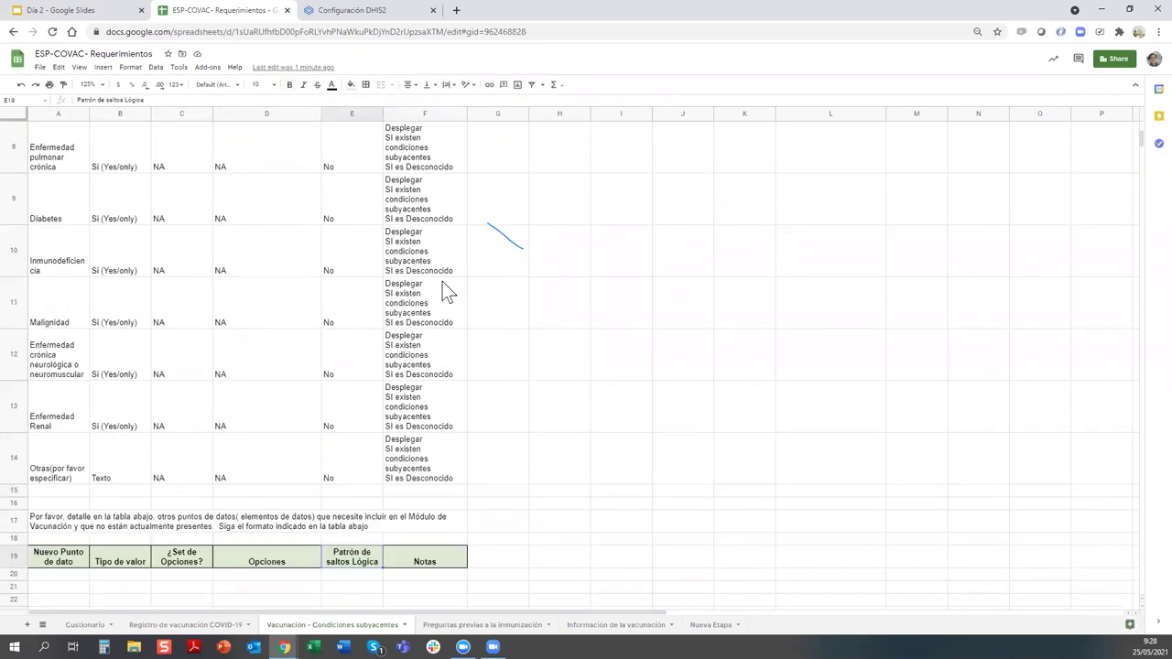
pyautogui.press('Down')
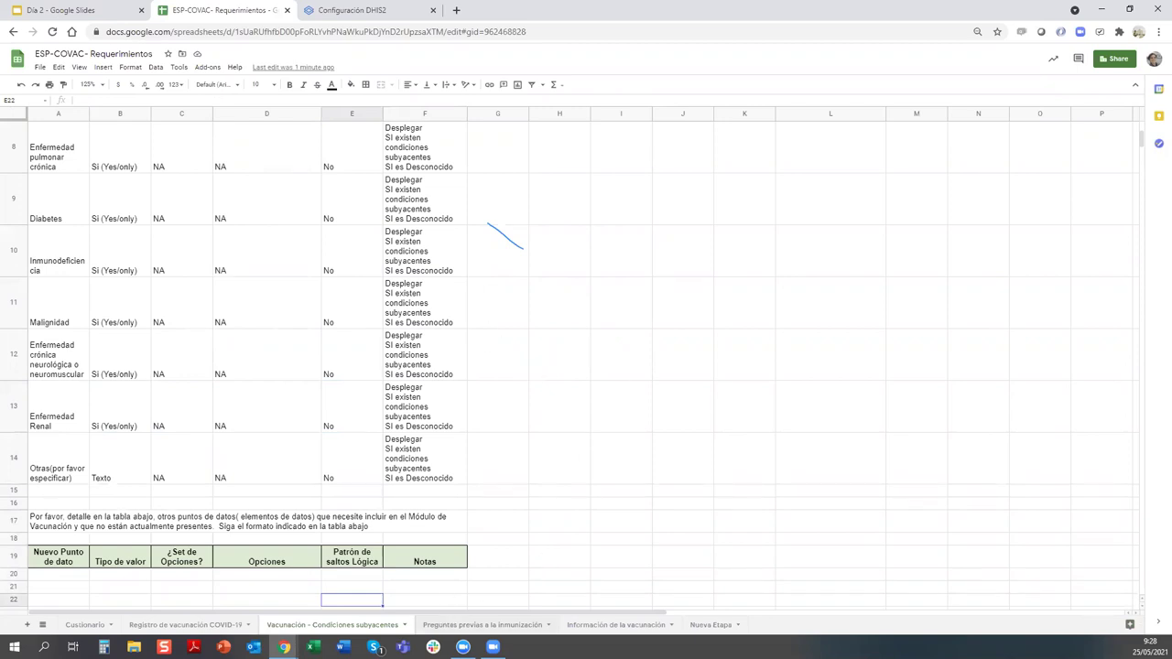
# Pass through Preguntas previas and Información de la vacunación, then reach Nueva Etapa with Ctrl+PageDown.
pyautogui.click(549, 623)
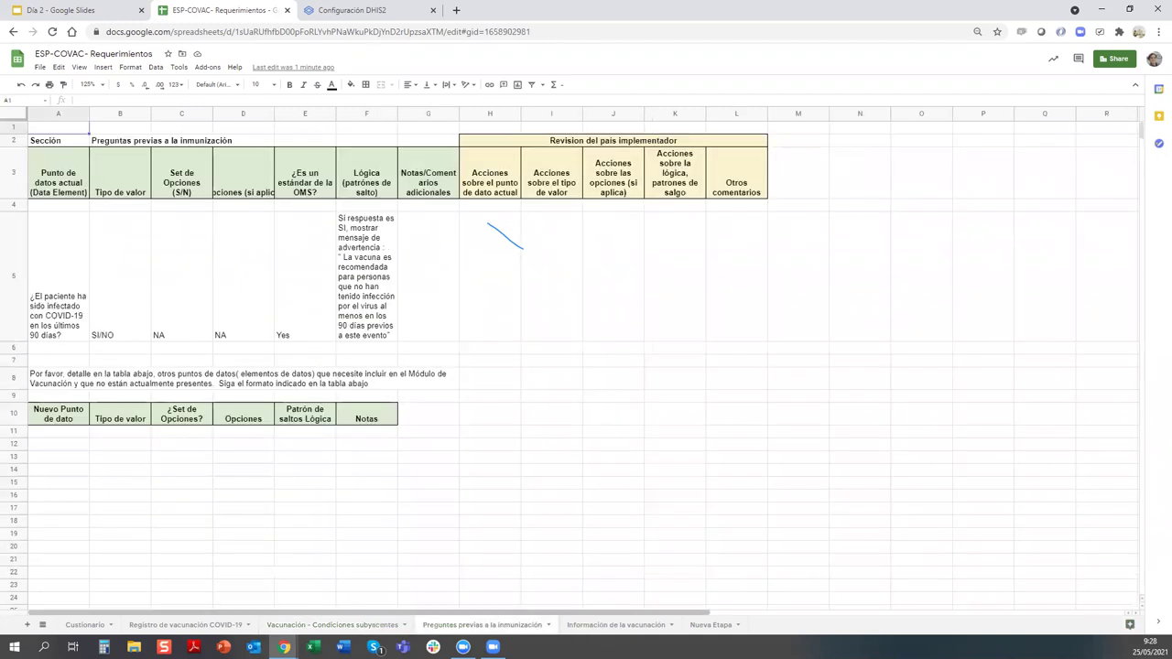
pyautogui.click(615, 624)
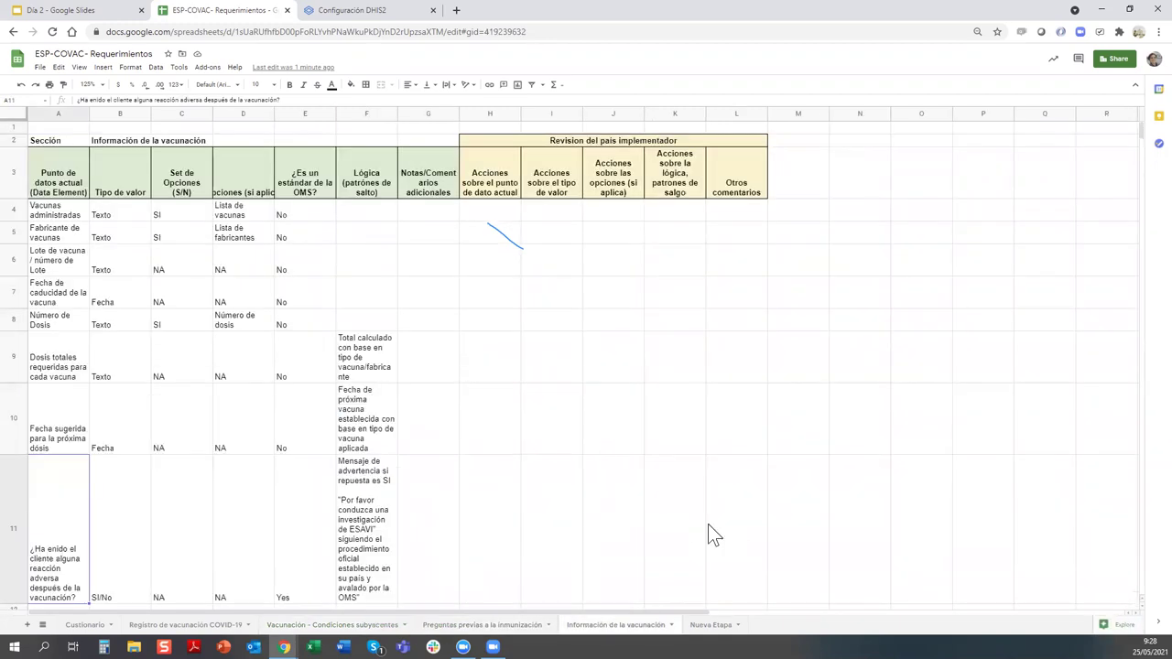
pyautogui.hotkey('ctrl', 'pagedown')
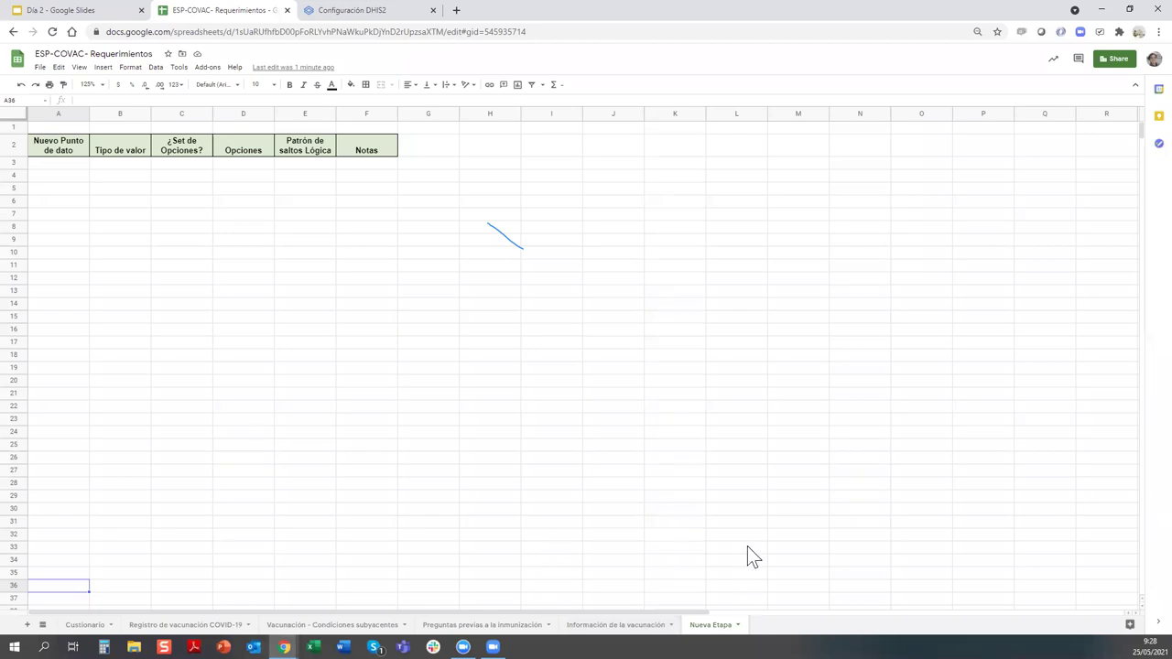
pyautogui.click(66, 127)
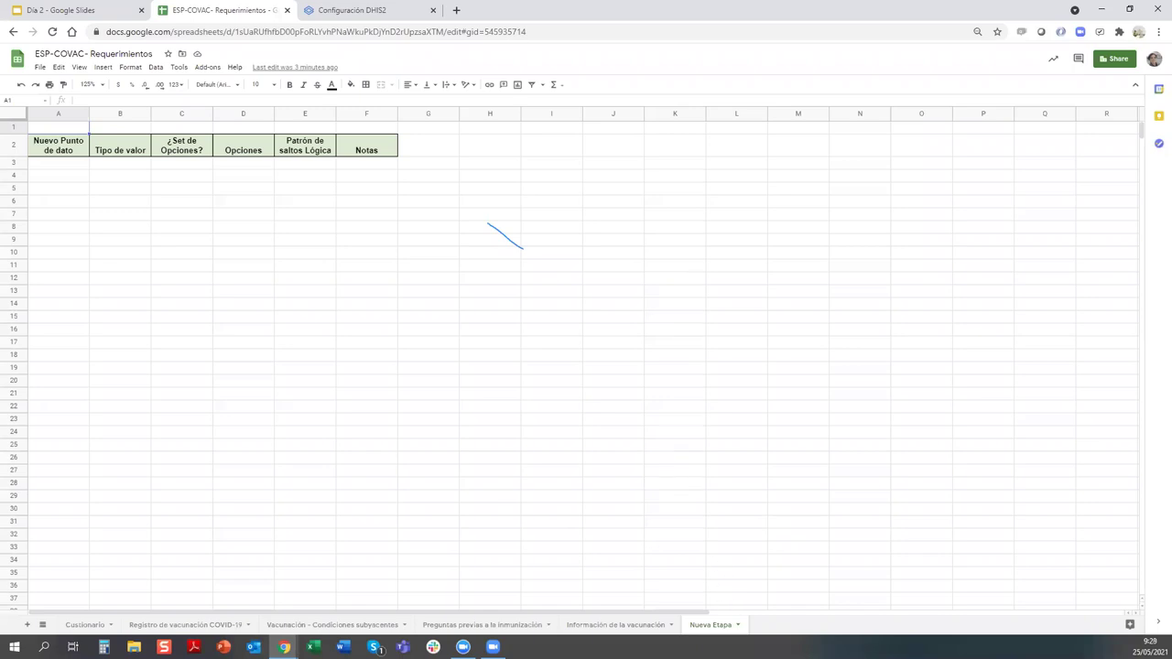
# Rename the Nueva Etapa sheet tab to 'nueva seccion'.
pyautogui.doubleClick(710, 624)
pyautogui.write('nueva seccion')
pyautogui.press('Return')
# Rename the sheet to 'nueva etapa: Seguimiento 30 dias', then show the Dia 2 deck's Ejercicio slide.
pyautogui.doubleClick(713, 624)
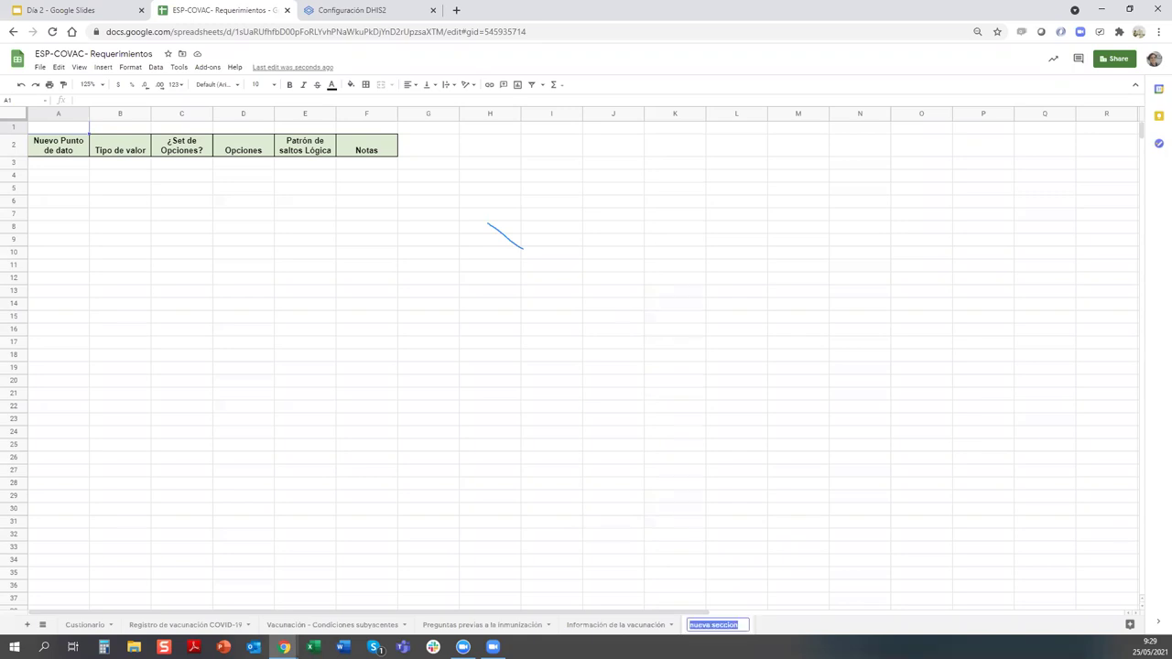
pyautogui.write('nueva etapa: Seguim')
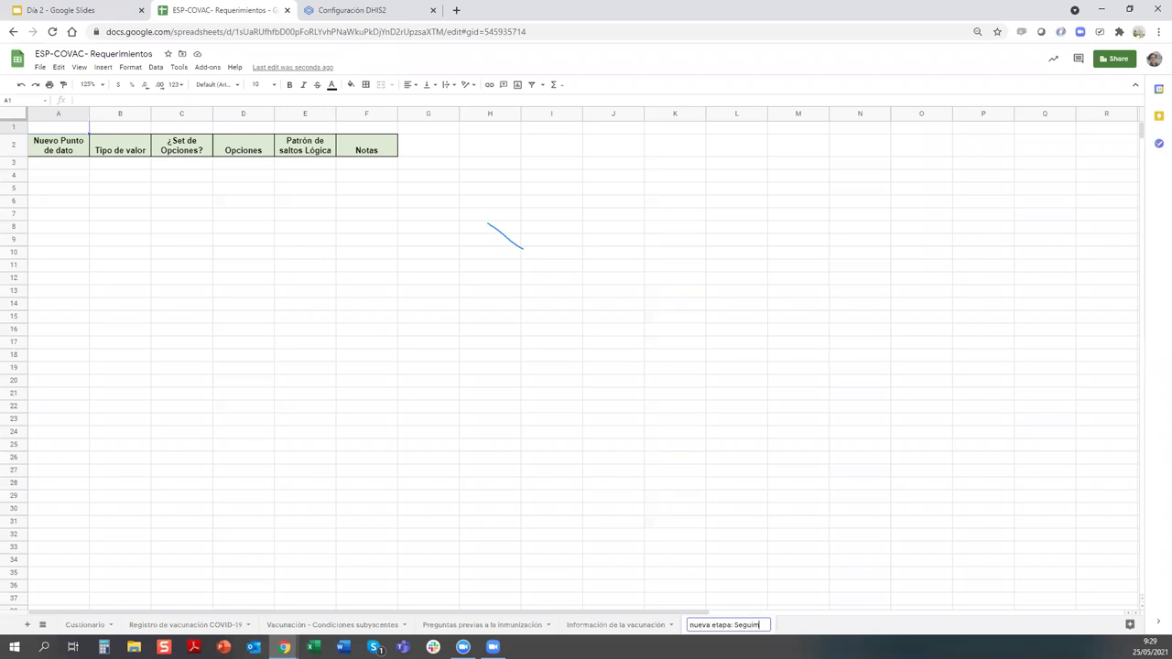
pyautogui.write('iento 30 dias')
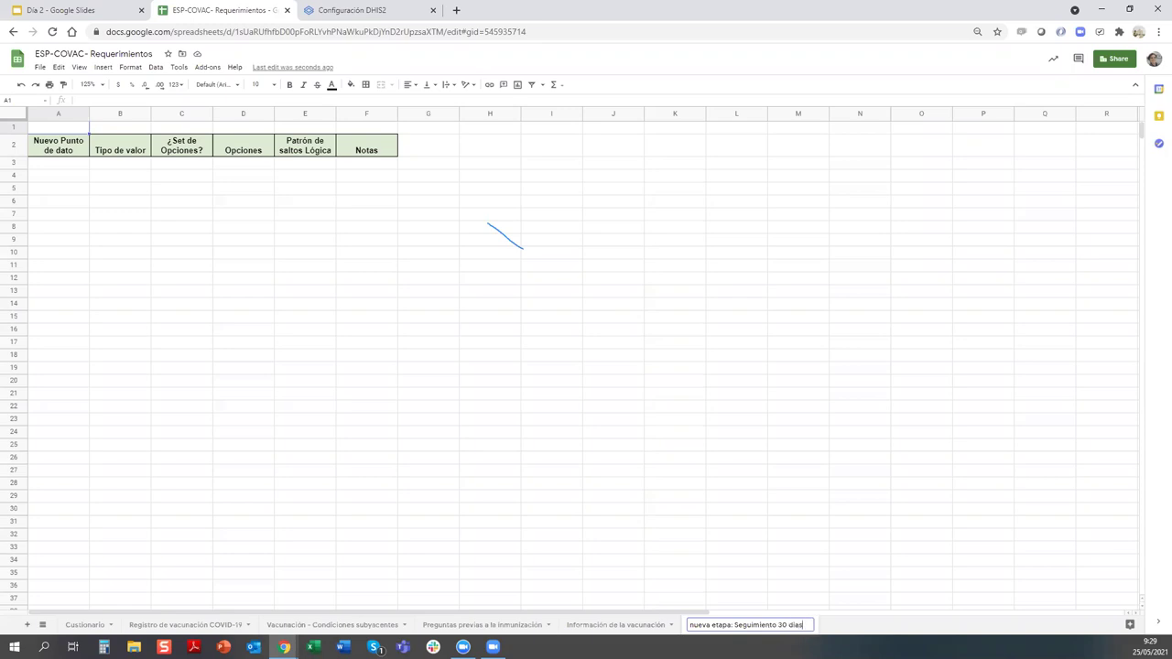
pyautogui.press('Return')
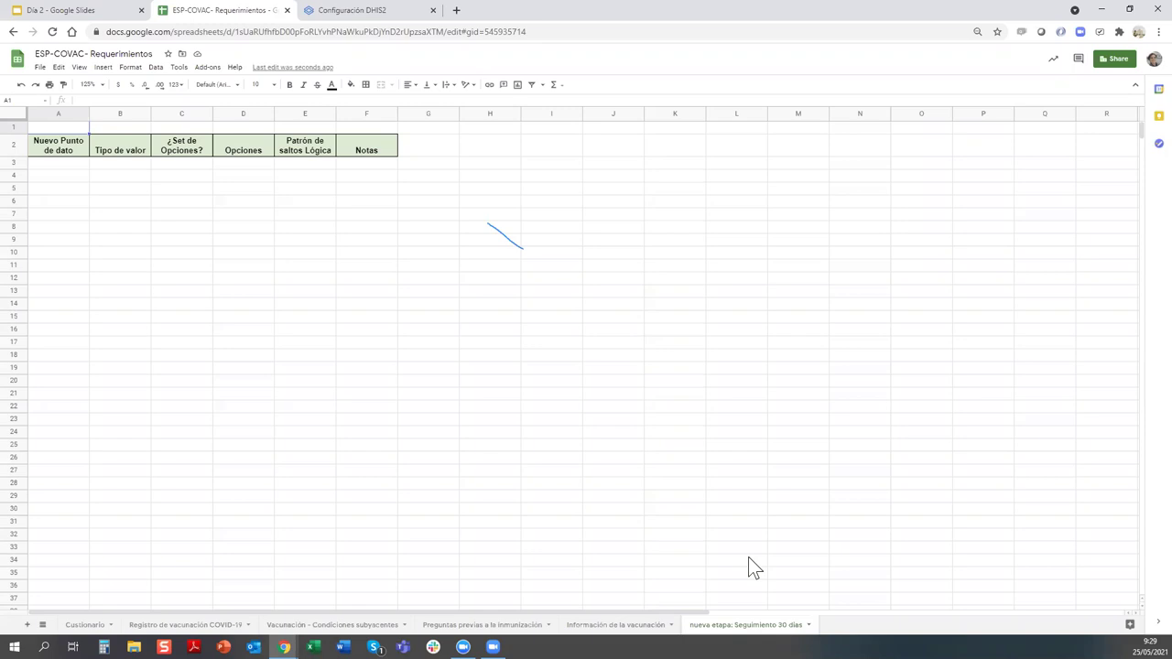
pyautogui.click(83, 13)
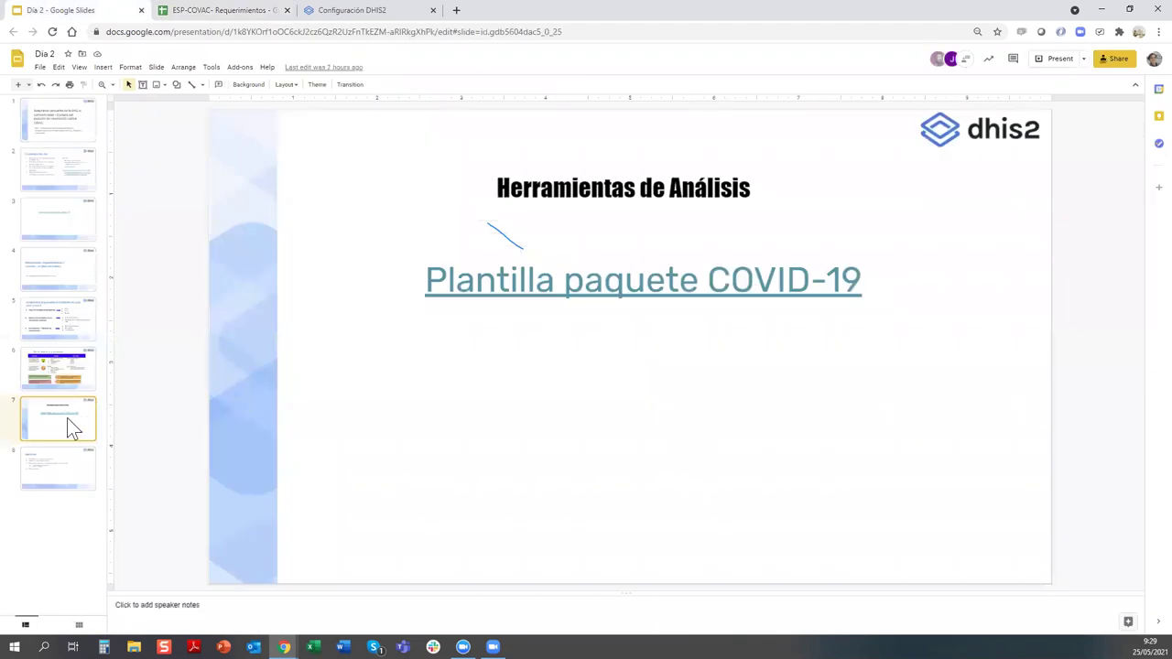
pyautogui.click(70, 465)
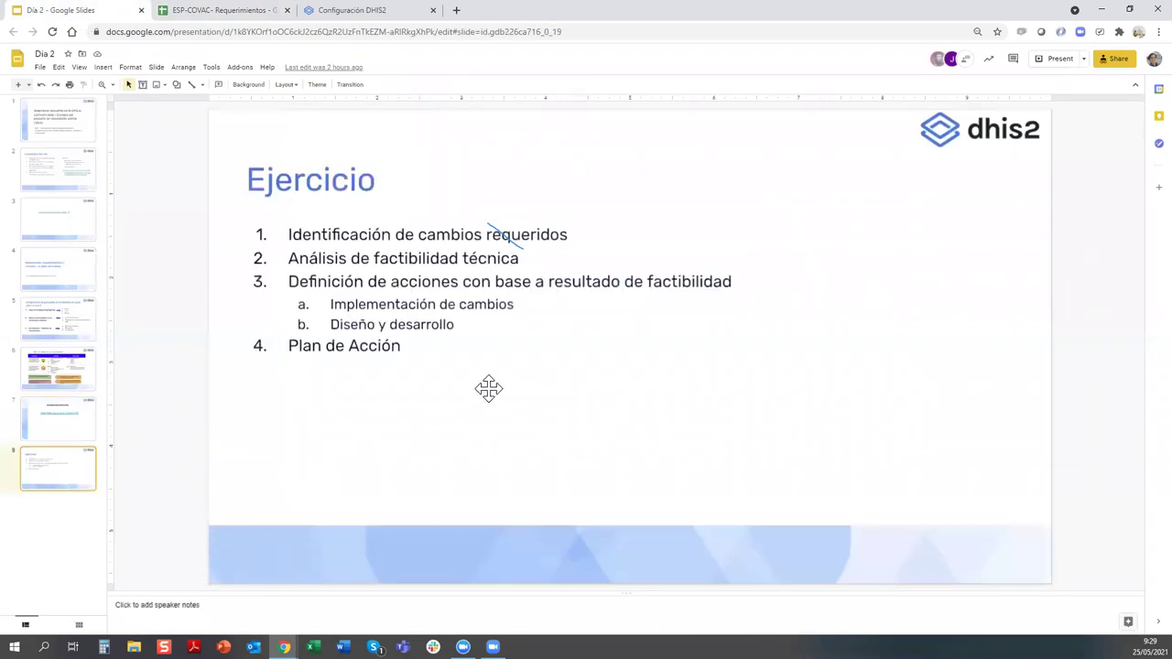